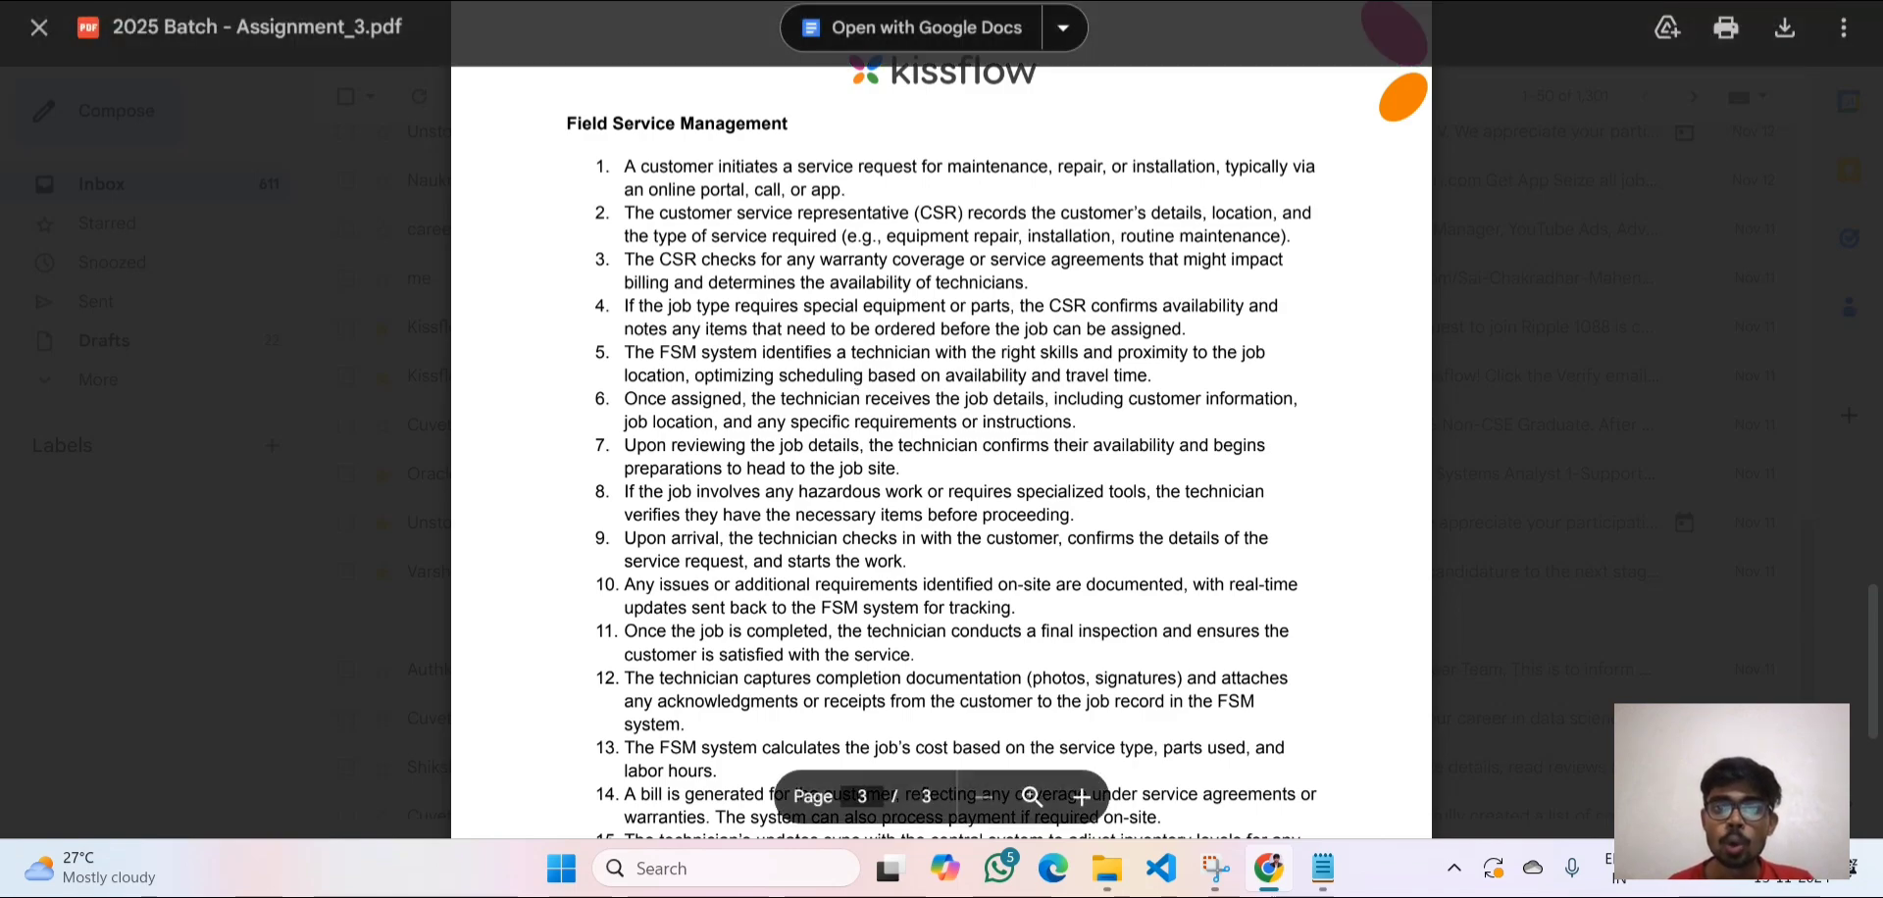
After reading the assignment PDF, switch to the Kissflow 'Fields Service Managment' workflow builder.
{"action": "left_click", "coordinate": [1057, 0]}
{"action": "scroll", "coordinate": [1006, 238], "scroll_direction": "up", "scroll_amount": 5}
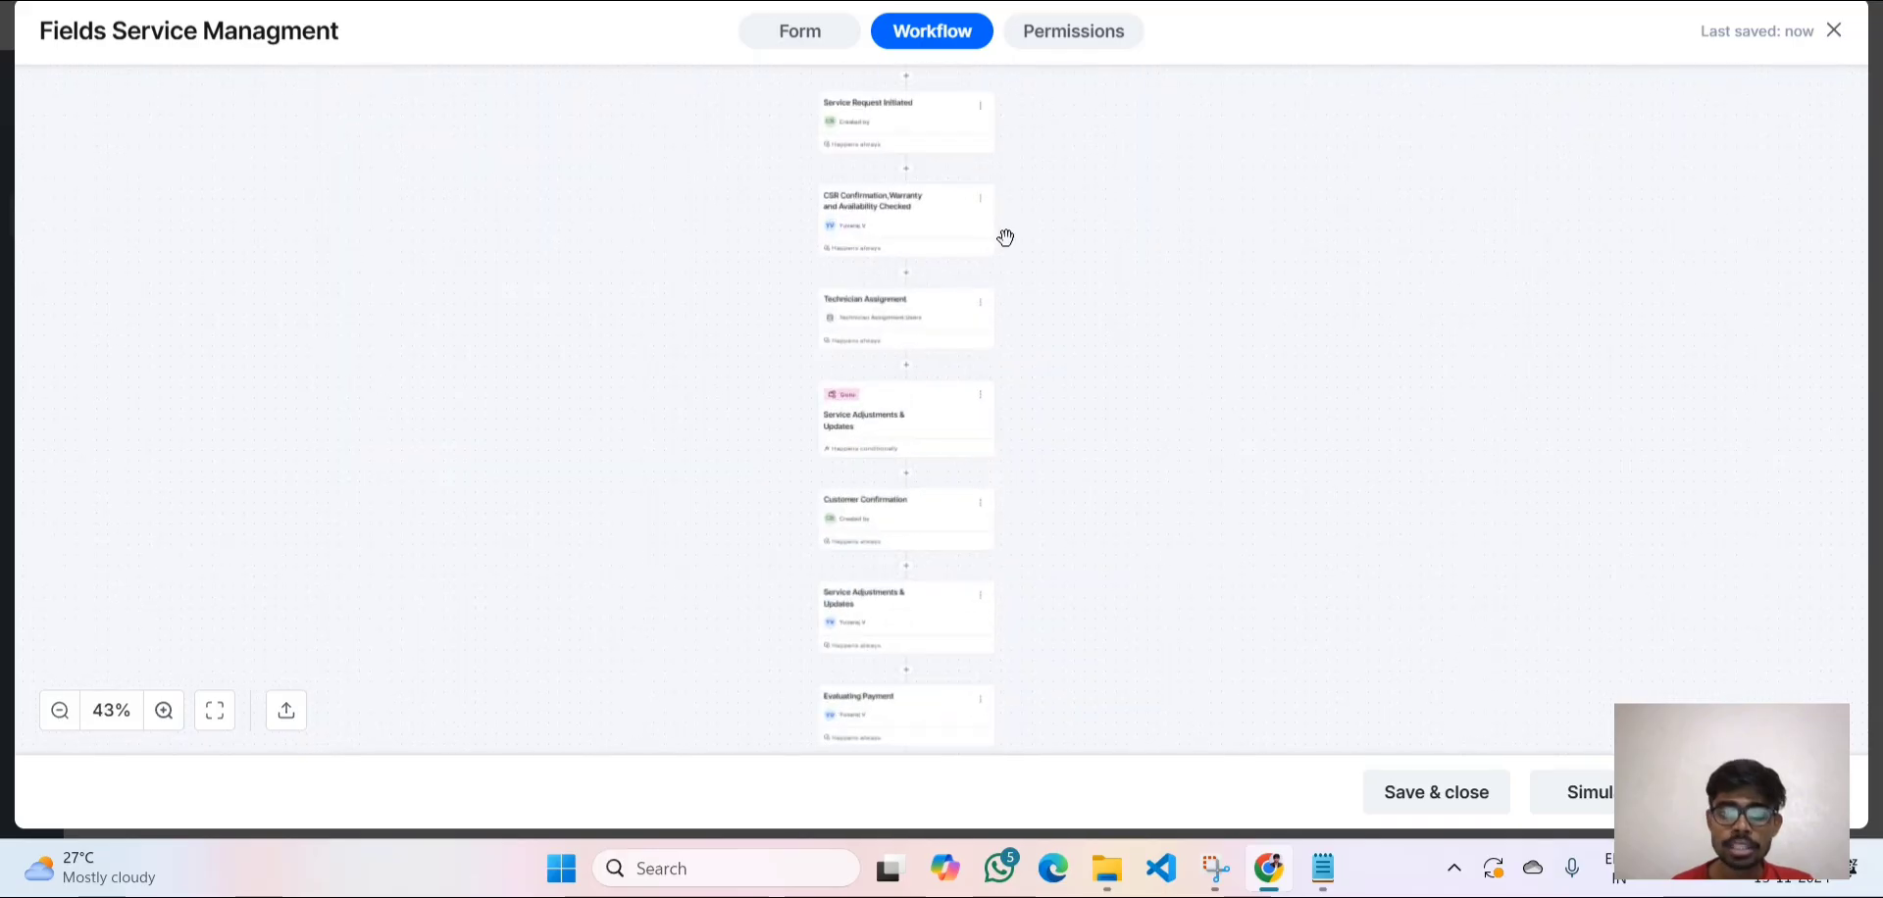
{"action": "scroll", "coordinate": [1006, 239], "scroll_direction": "up", "scroll_amount": 5}
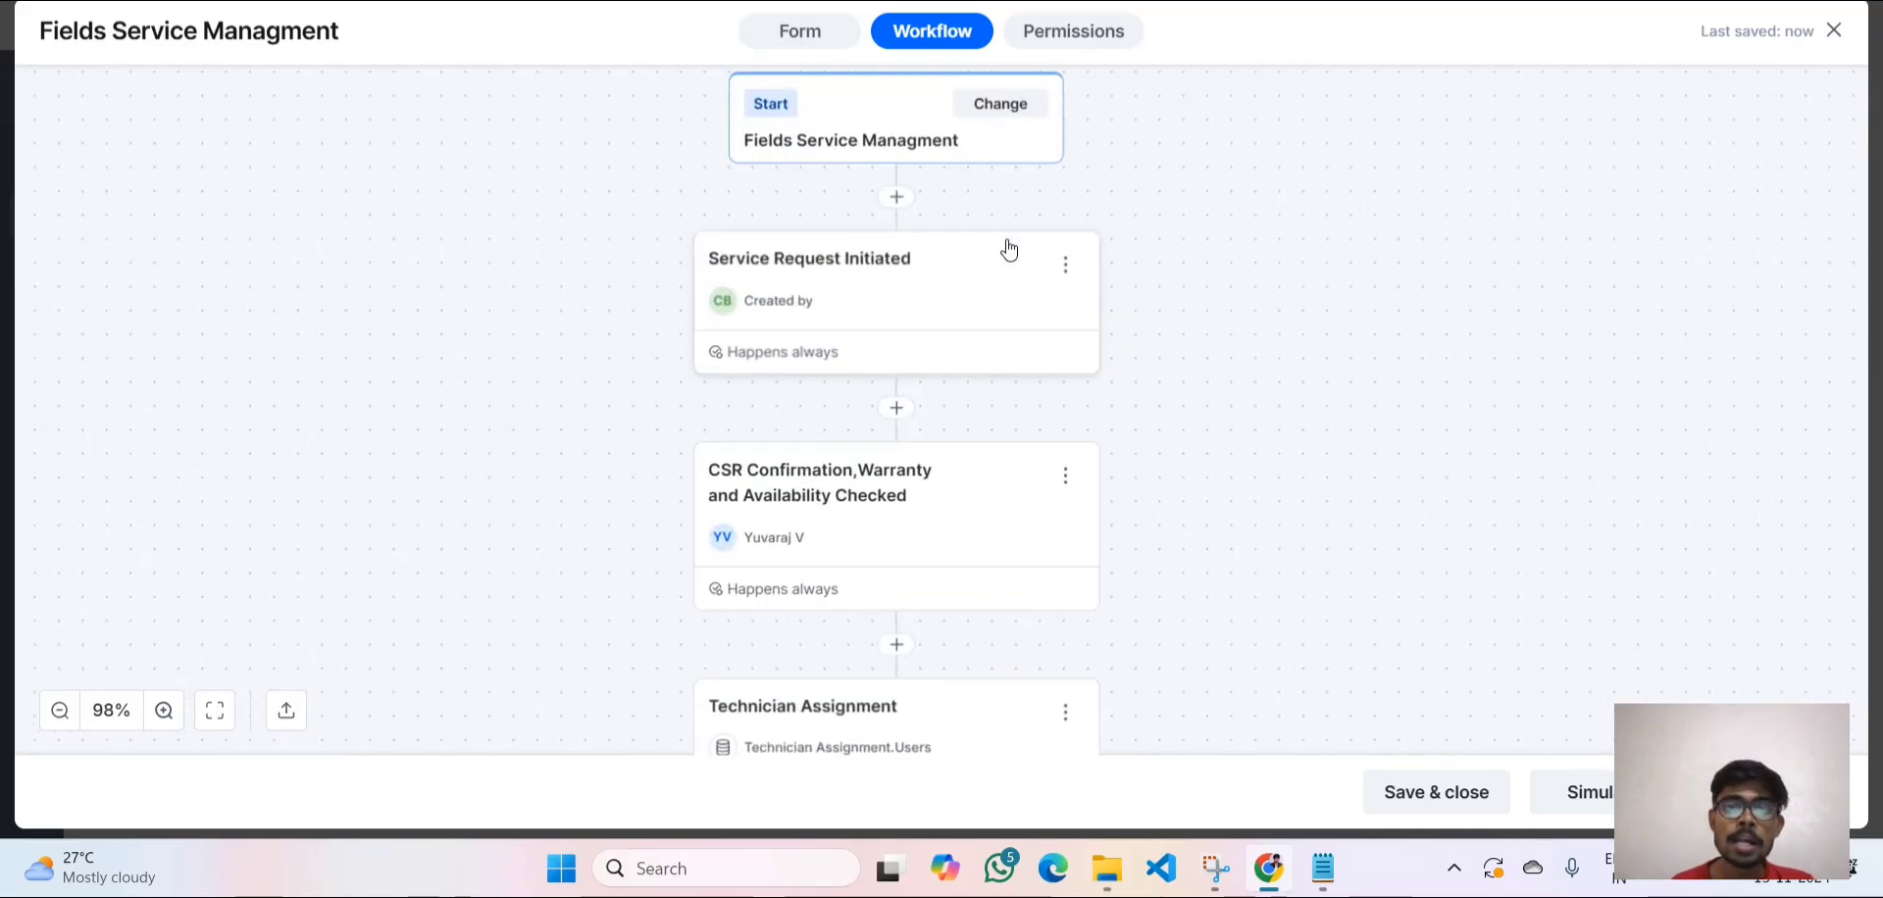
{"action": "scroll", "coordinate": [1009, 248], "scroll_direction": "up", "scroll_amount": 2}
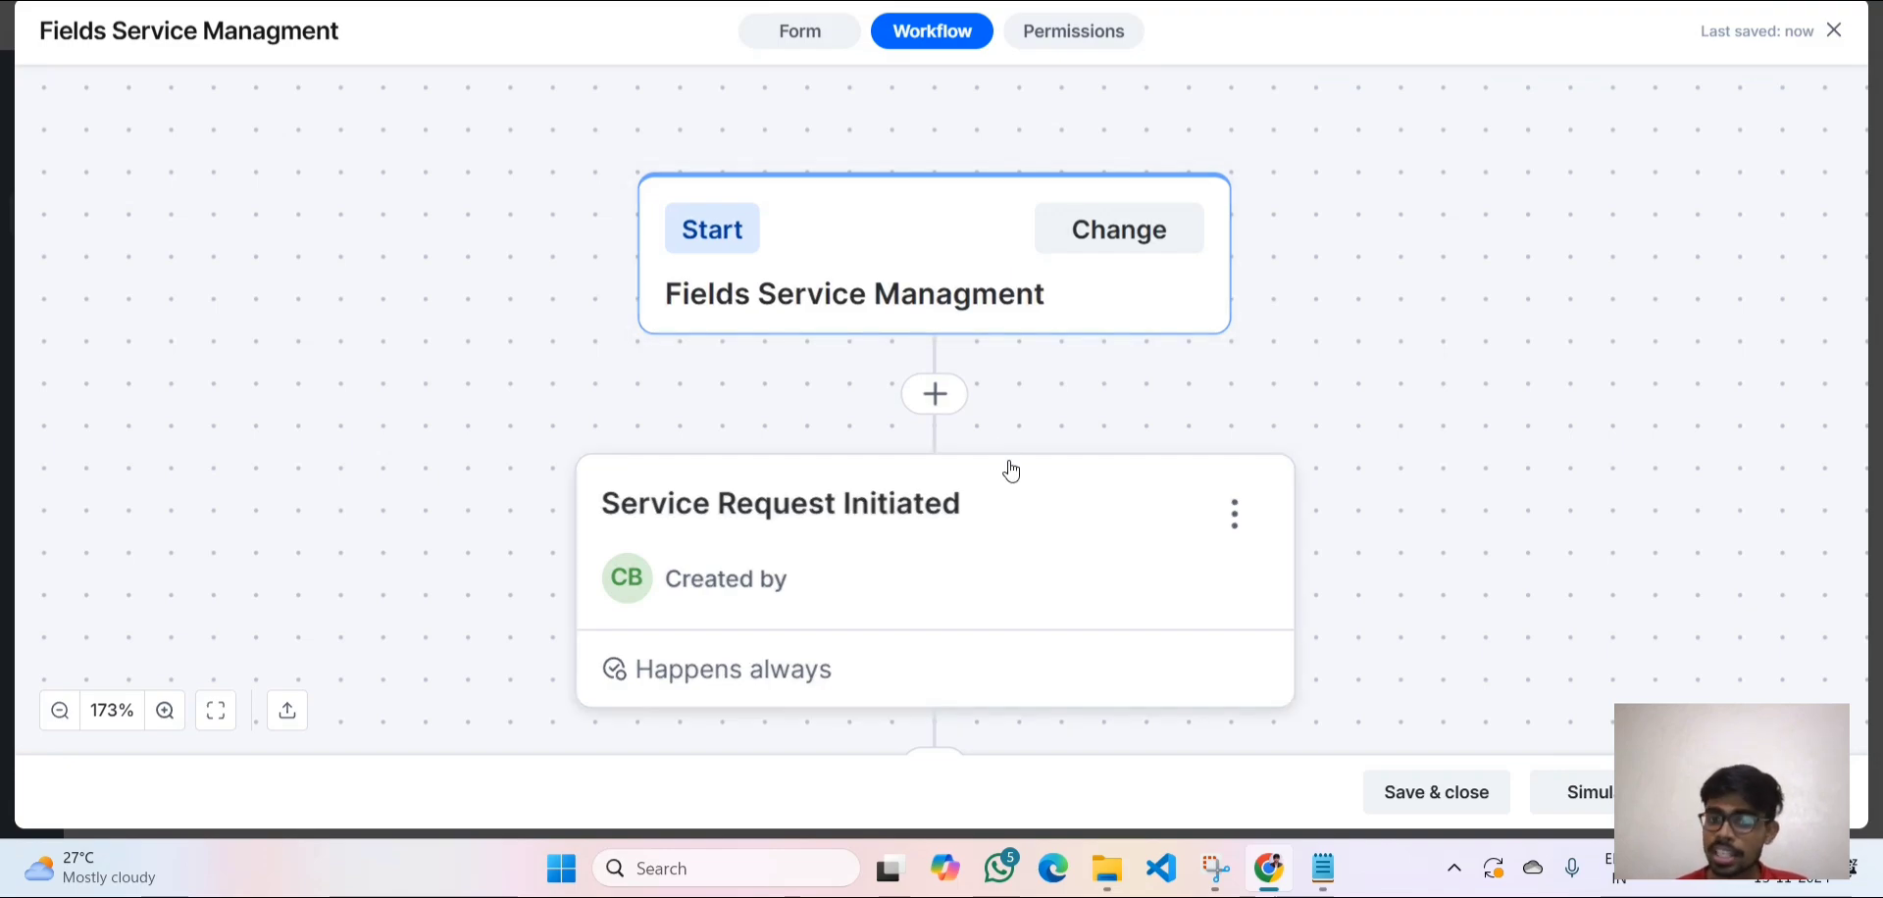
{"action": "scroll", "coordinate": [1008, 471], "scroll_direction": "down", "scroll_amount": 2}
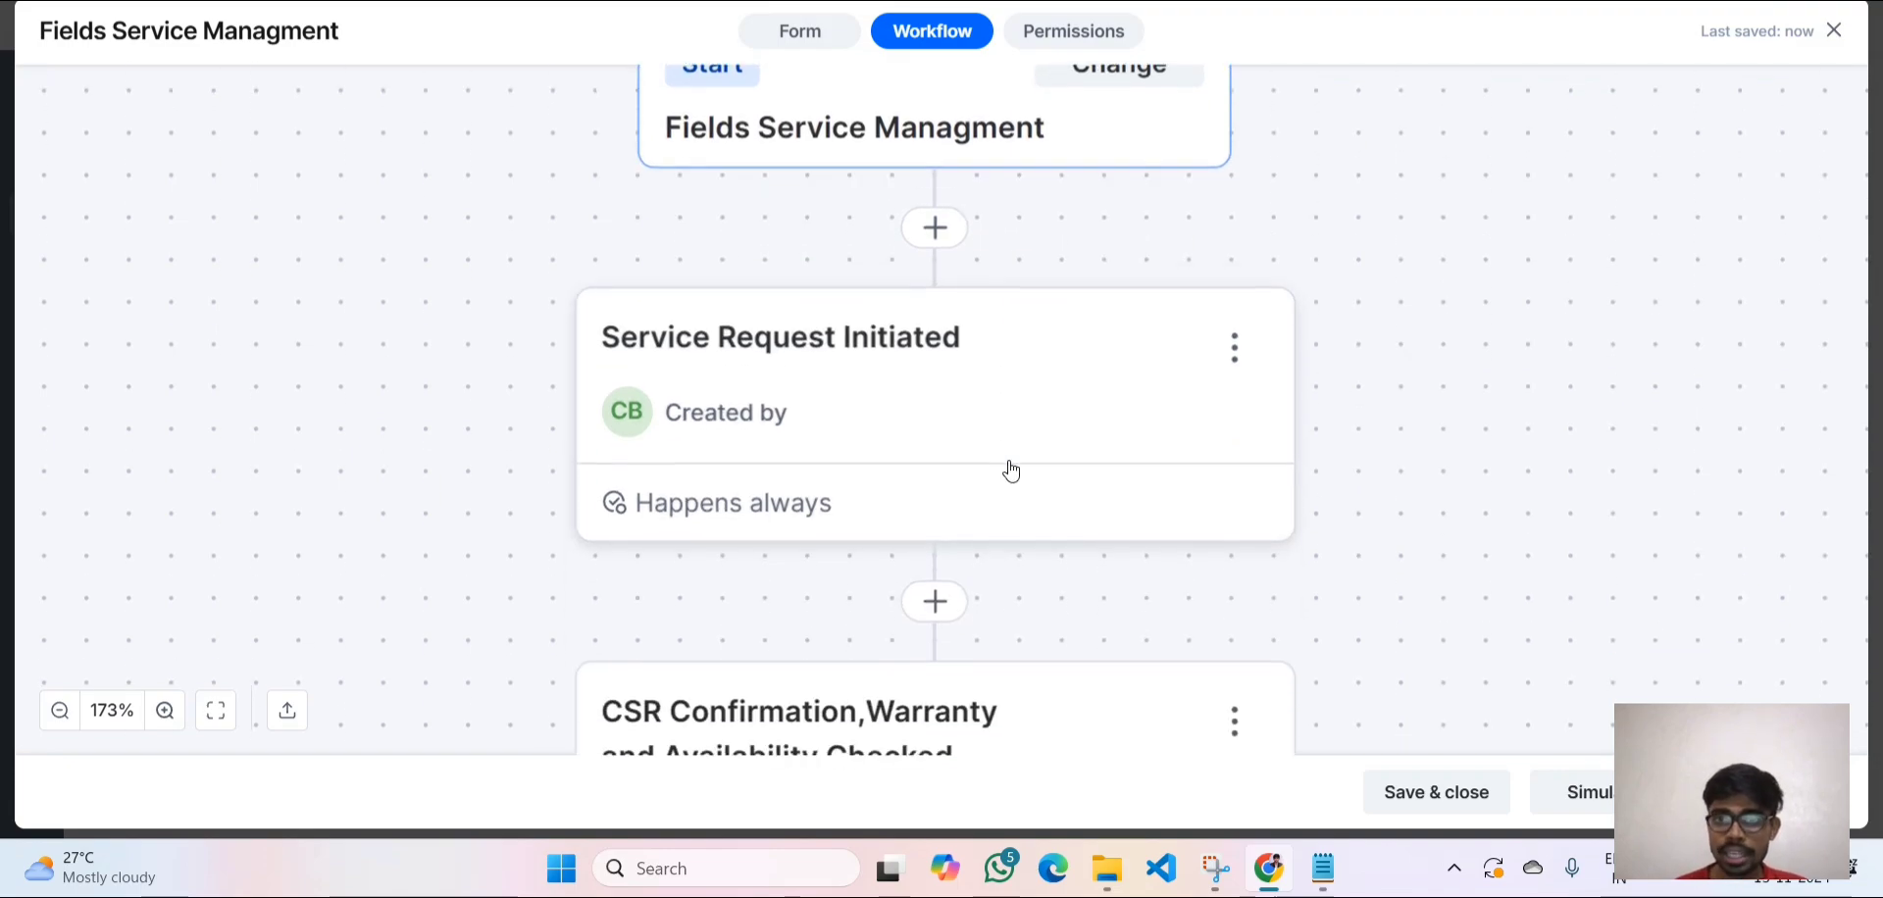
{"action": "scroll", "coordinate": [1012, 471], "scroll_direction": "down", "scroll_amount": 1}
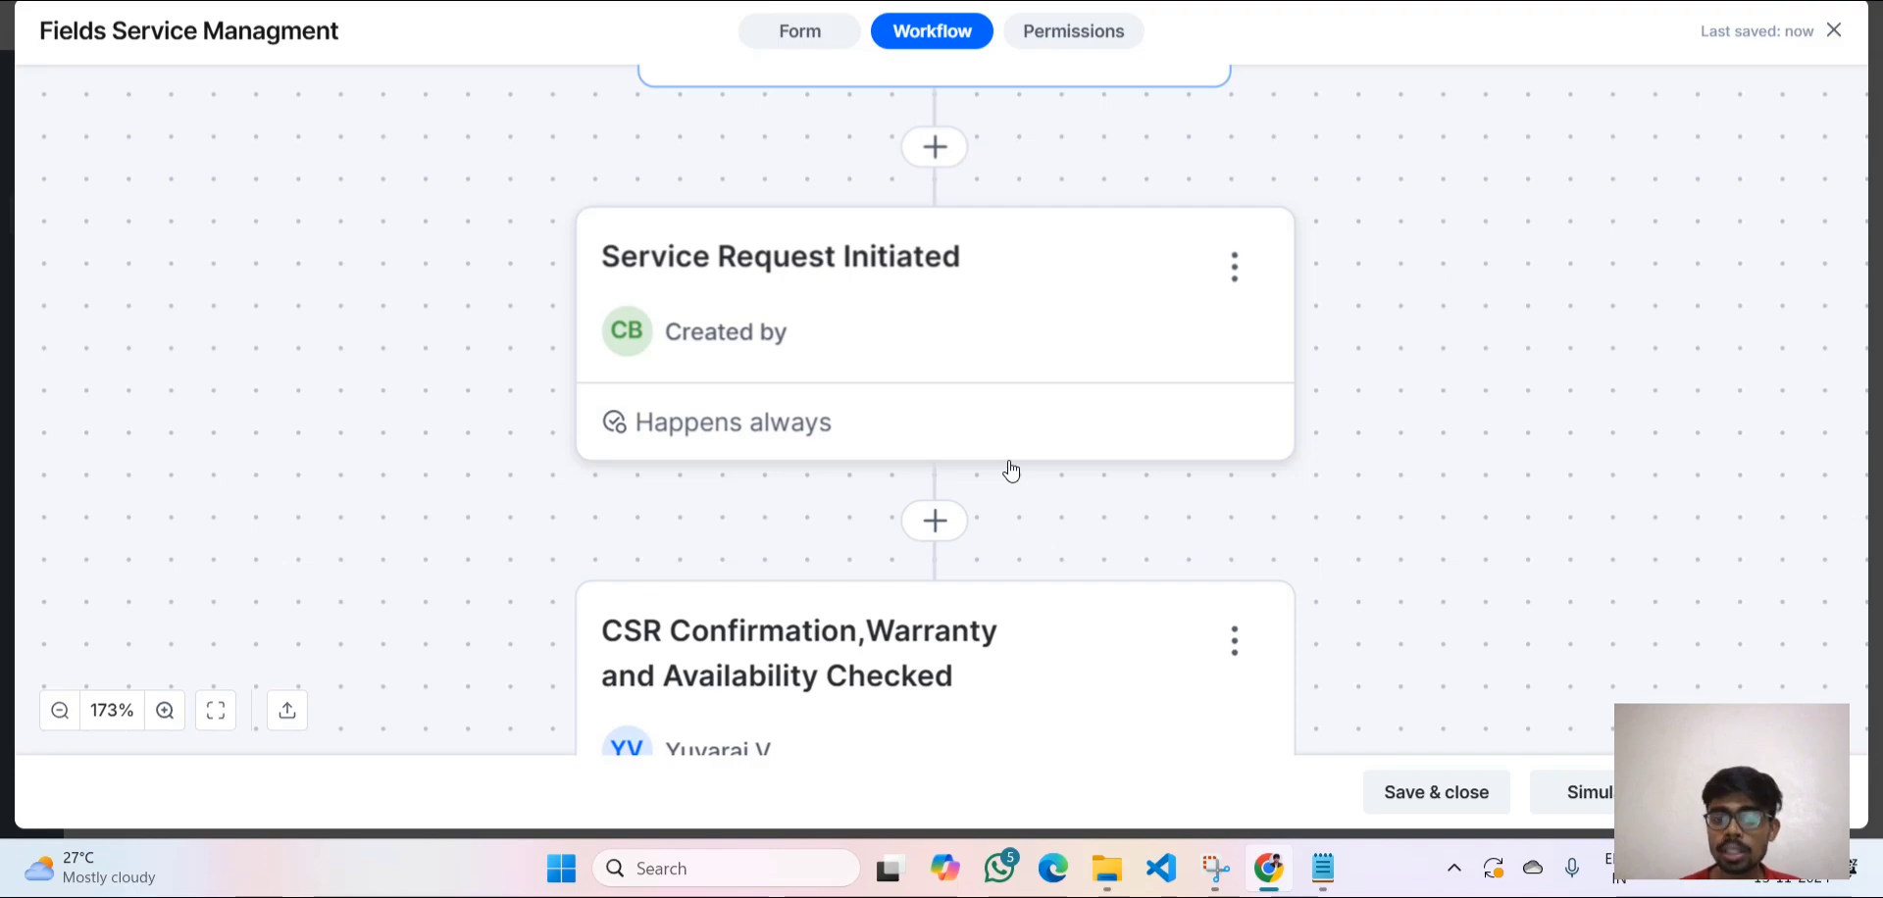
{"action": "scroll", "coordinate": [1011, 471], "scroll_direction": "down", "scroll_amount": 3}
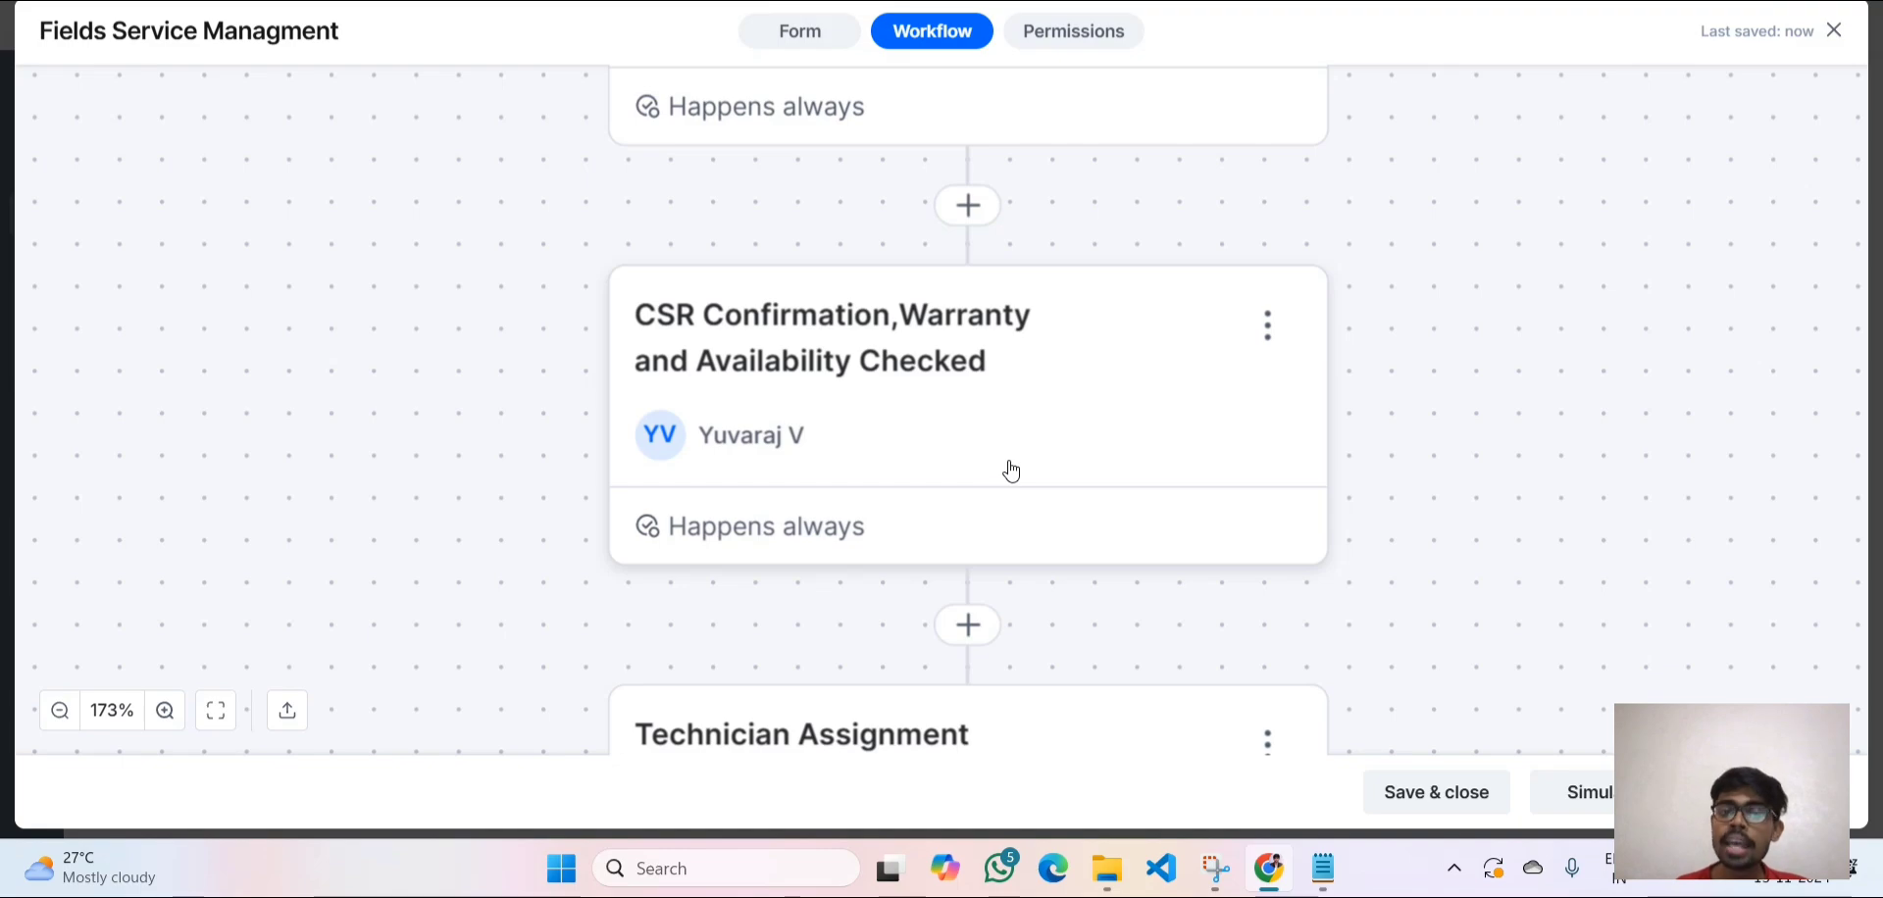
{"action": "scroll", "coordinate": [1012, 472], "scroll_direction": "down", "scroll_amount": 1}
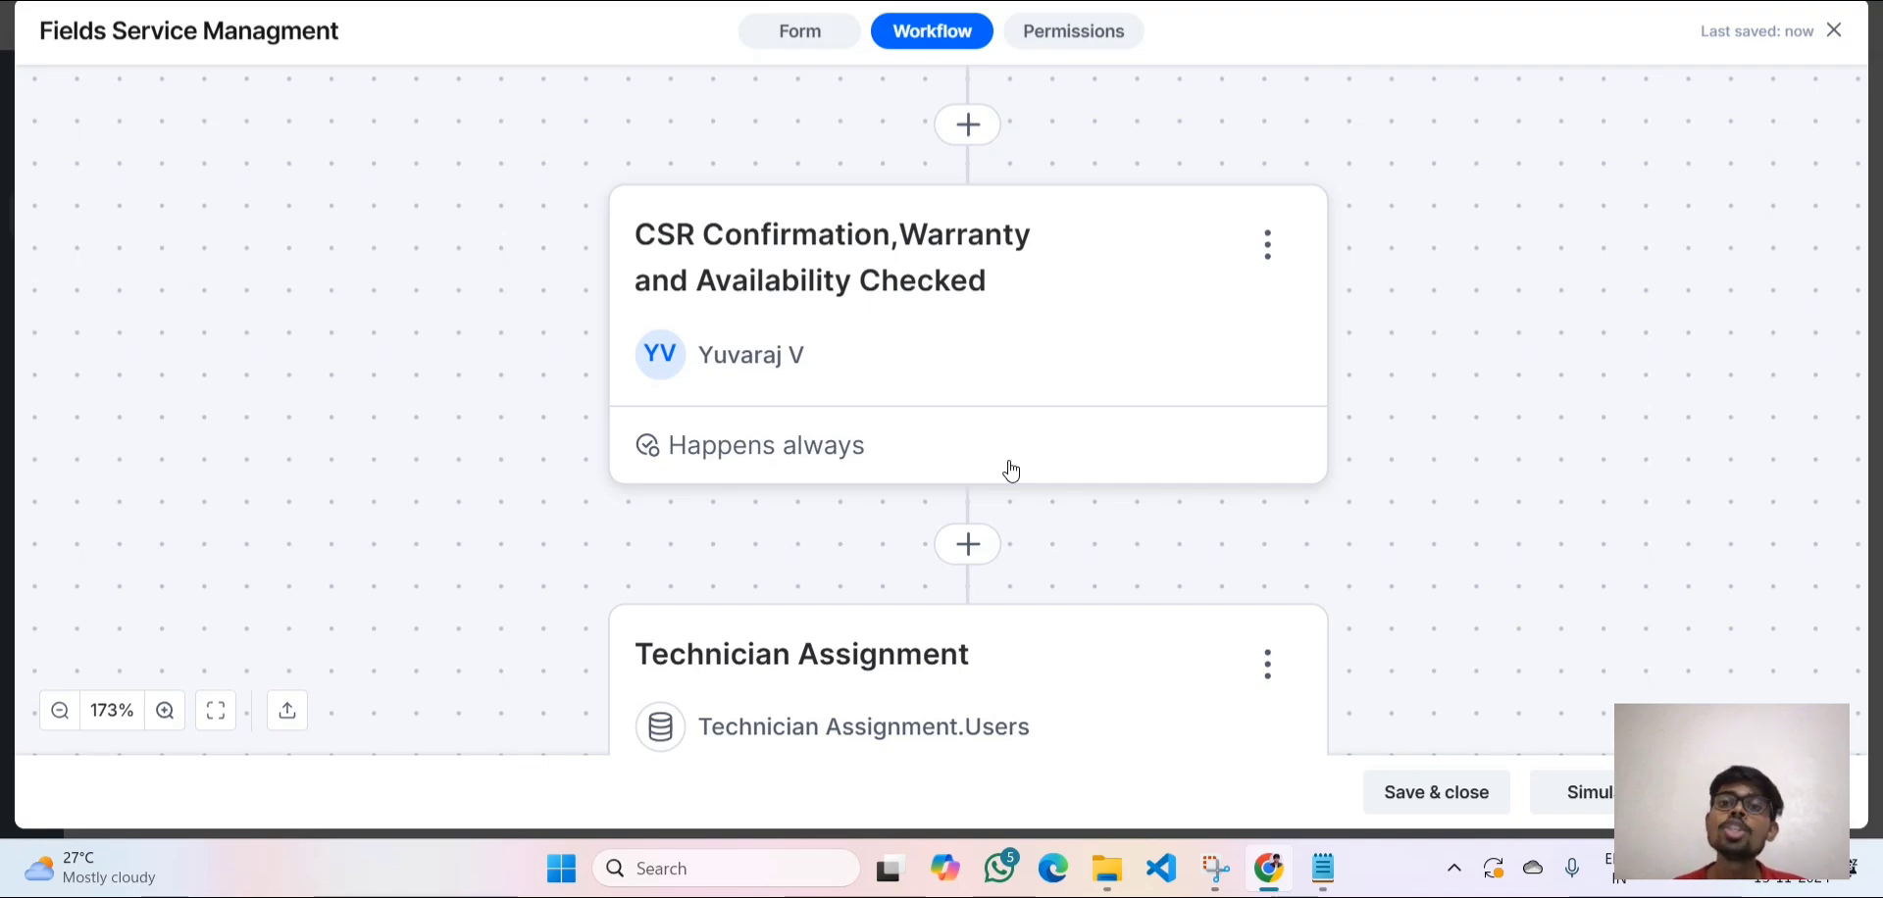
{"action": "scroll", "coordinate": [1011, 472], "scroll_direction": "up", "scroll_amount": 3}
{"action": "scroll", "coordinate": [1013, 468], "scroll_direction": "down", "scroll_amount": 4}
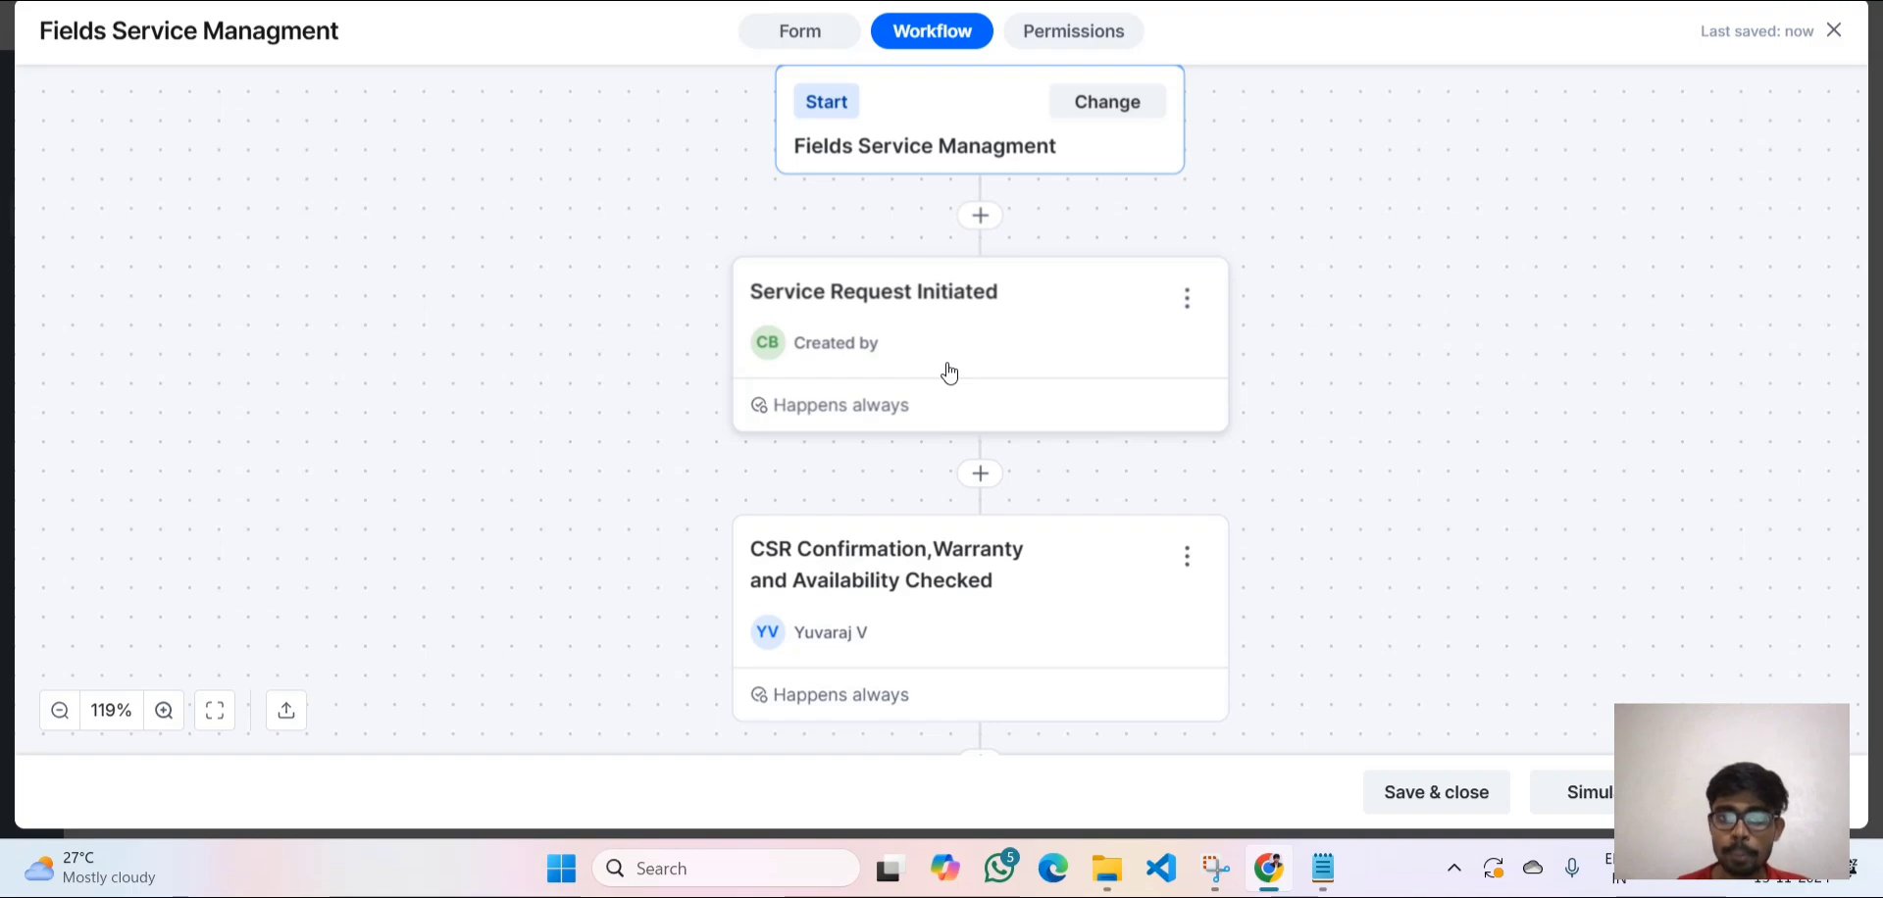
Scroll down to the Goto node, then bring up the Warrenty Dataset.
{"action": "scroll", "coordinate": [948, 371], "scroll_direction": "down", "scroll_amount": 2}
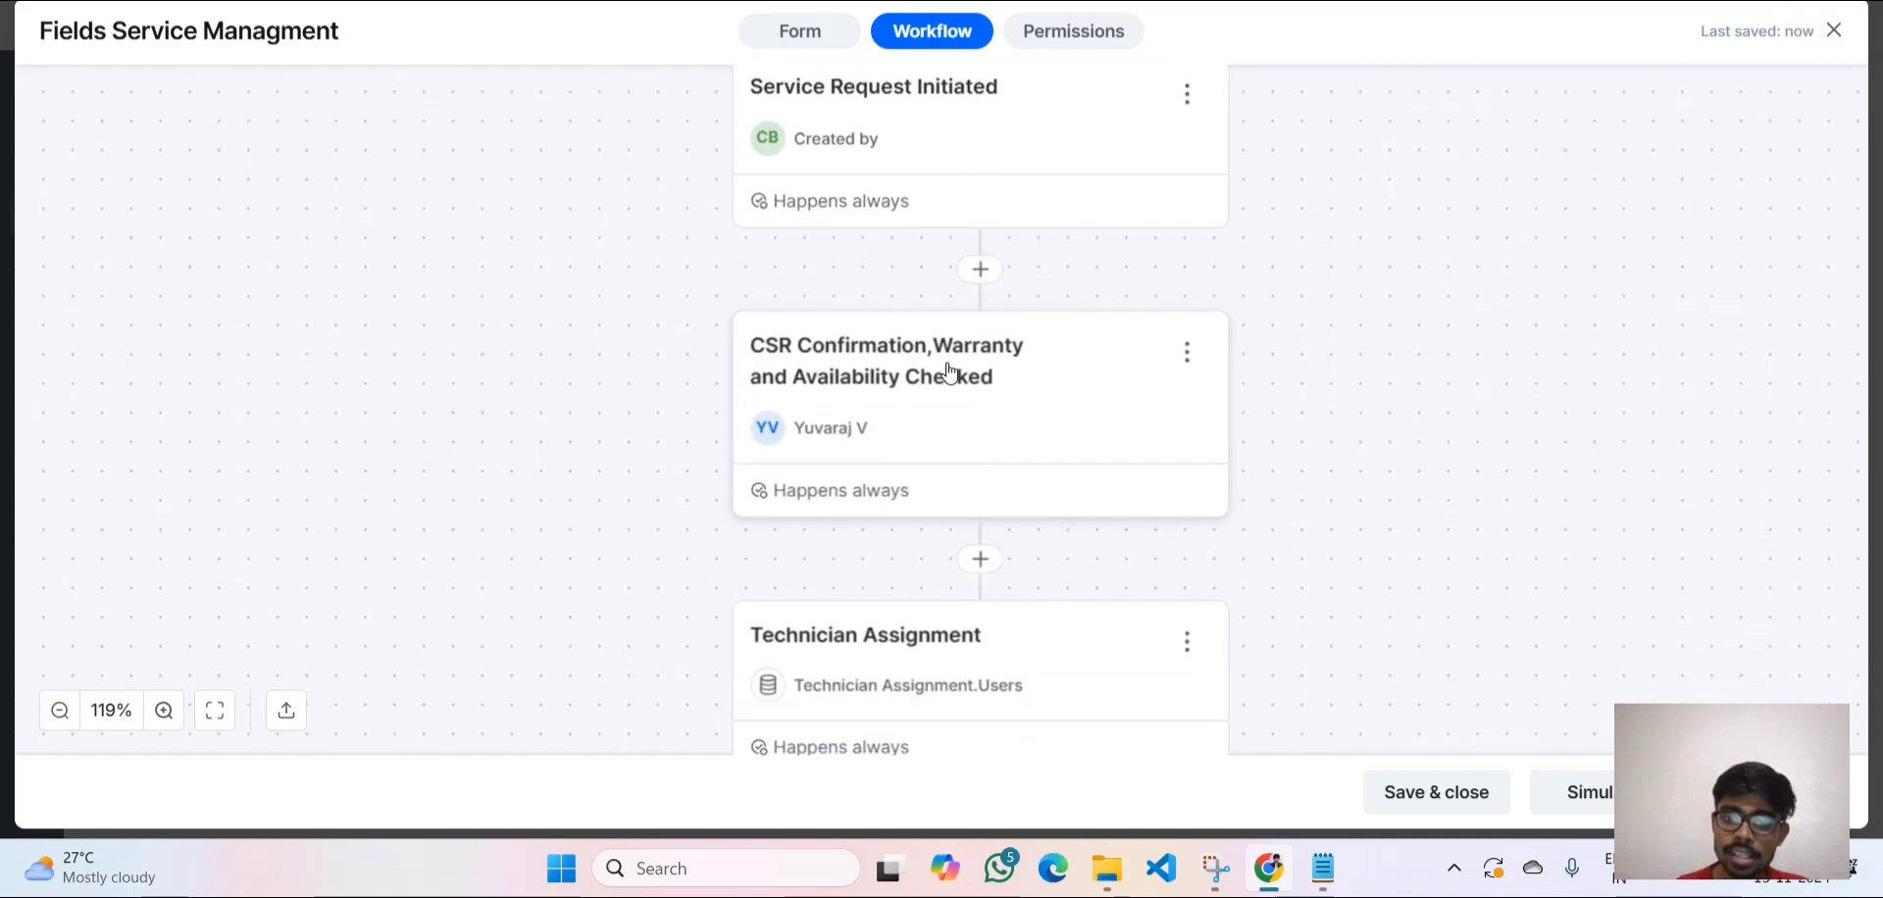
{"action": "scroll", "coordinate": [949, 370], "scroll_direction": "down", "scroll_amount": 2}
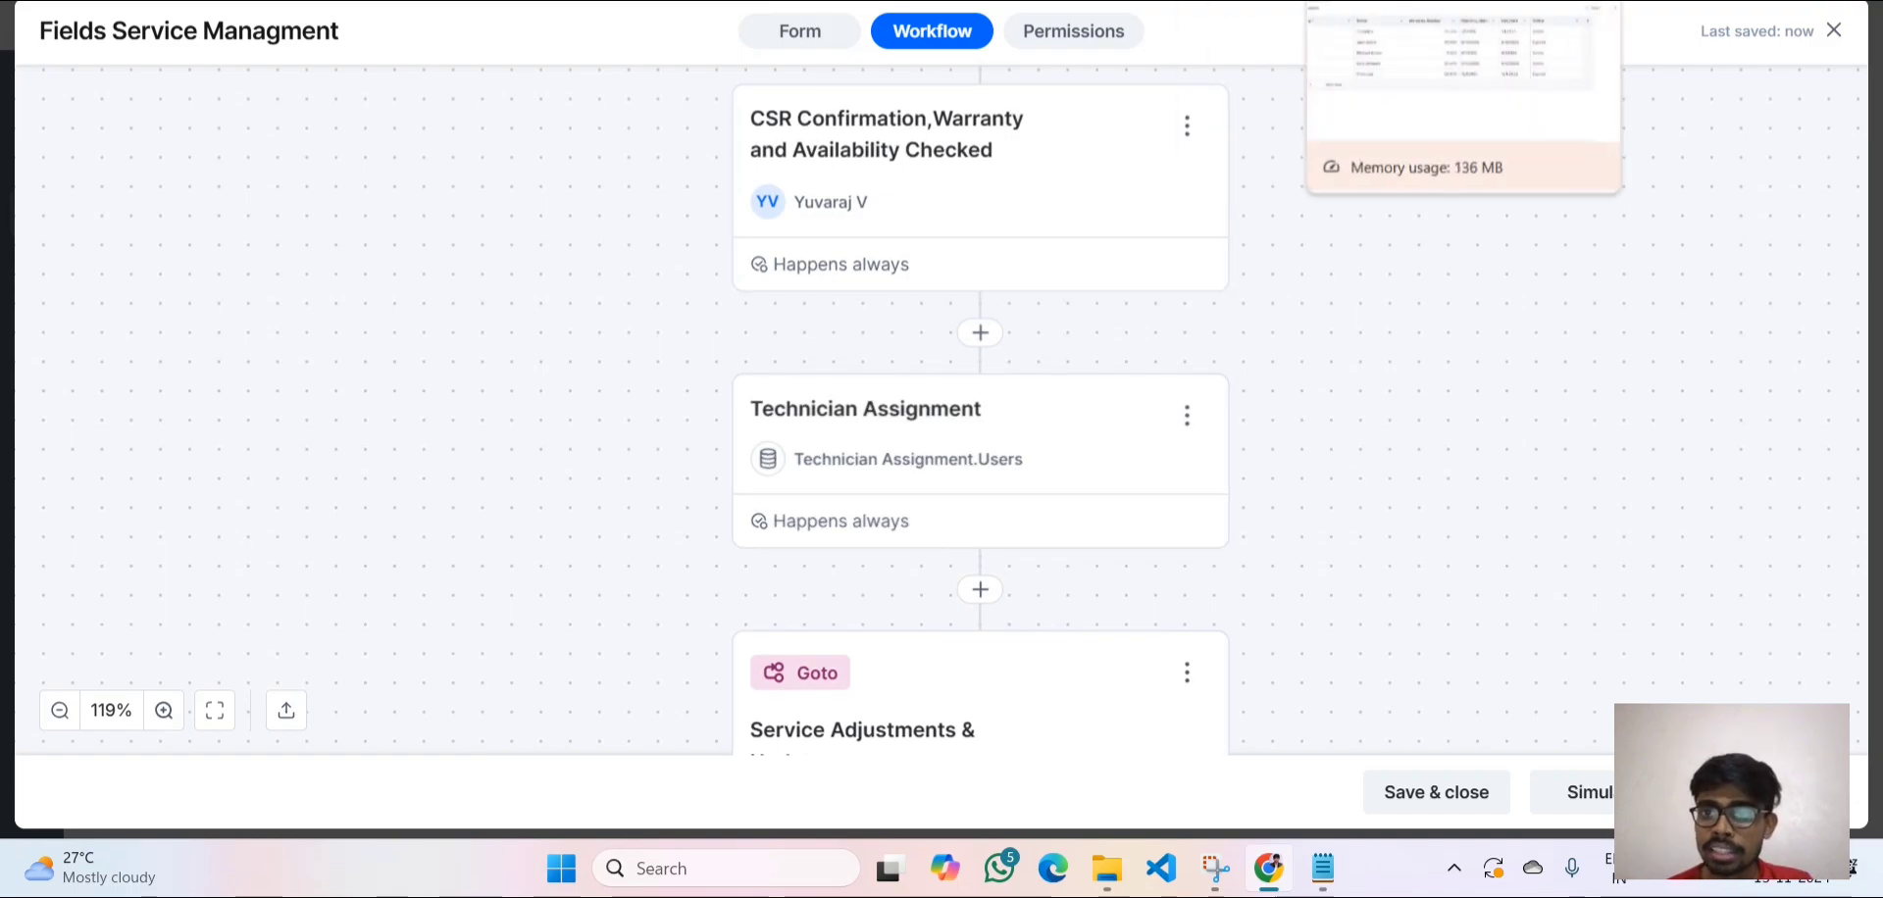
{"action": "left_click", "coordinate": [1373, 1]}
Compare the Fields Service Managment item list, Warrenty Dataset and Technician Assignment dataset.
{"action": "left_click", "coordinate": [1177, 1]}
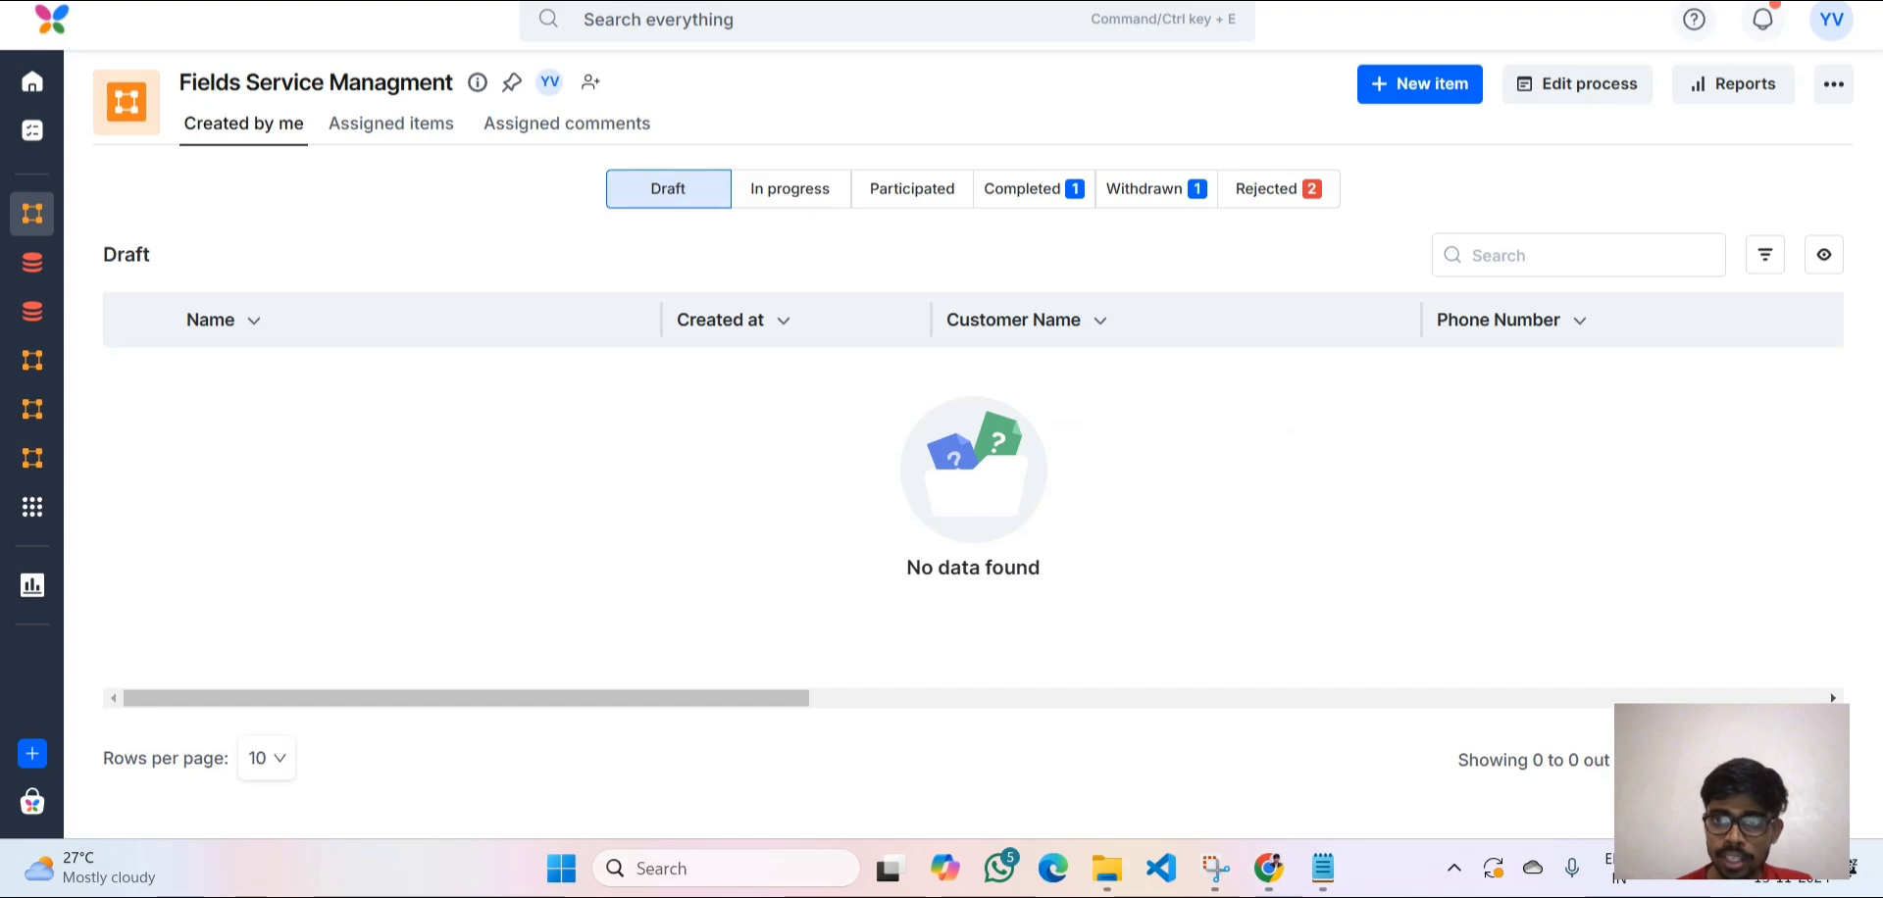
{"action": "left_click", "coordinate": [1373, 1]}
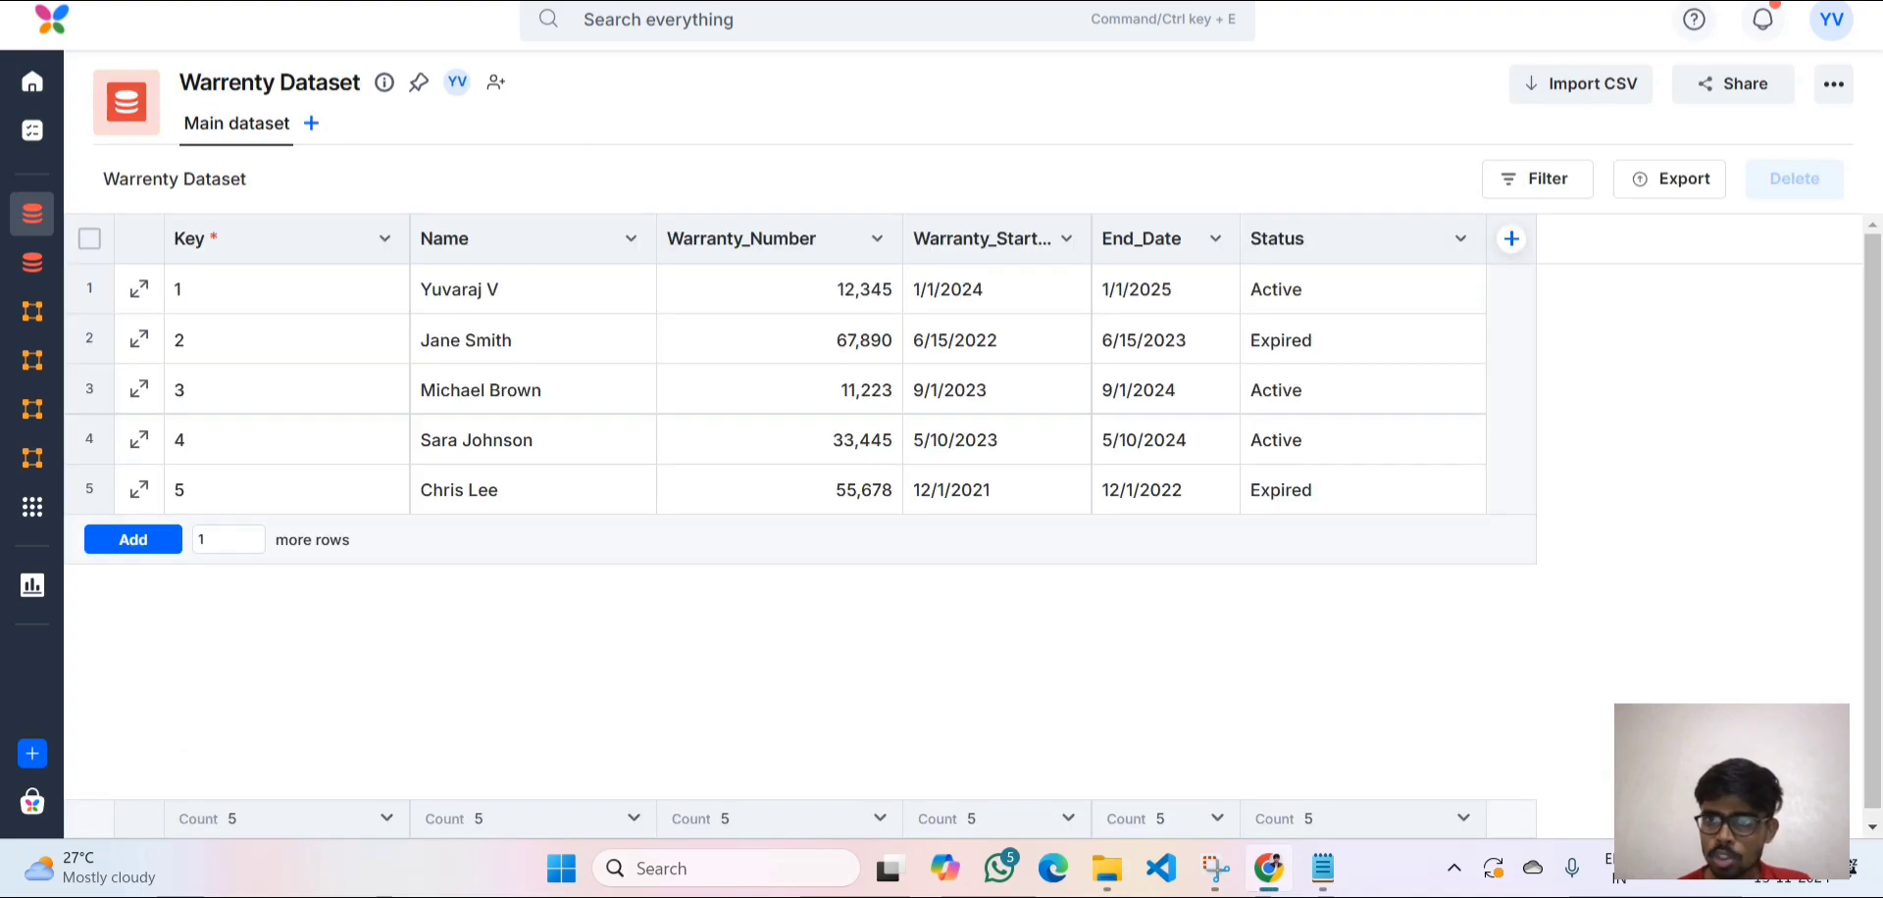
{"action": "left_click", "coordinate": [1197, 1]}
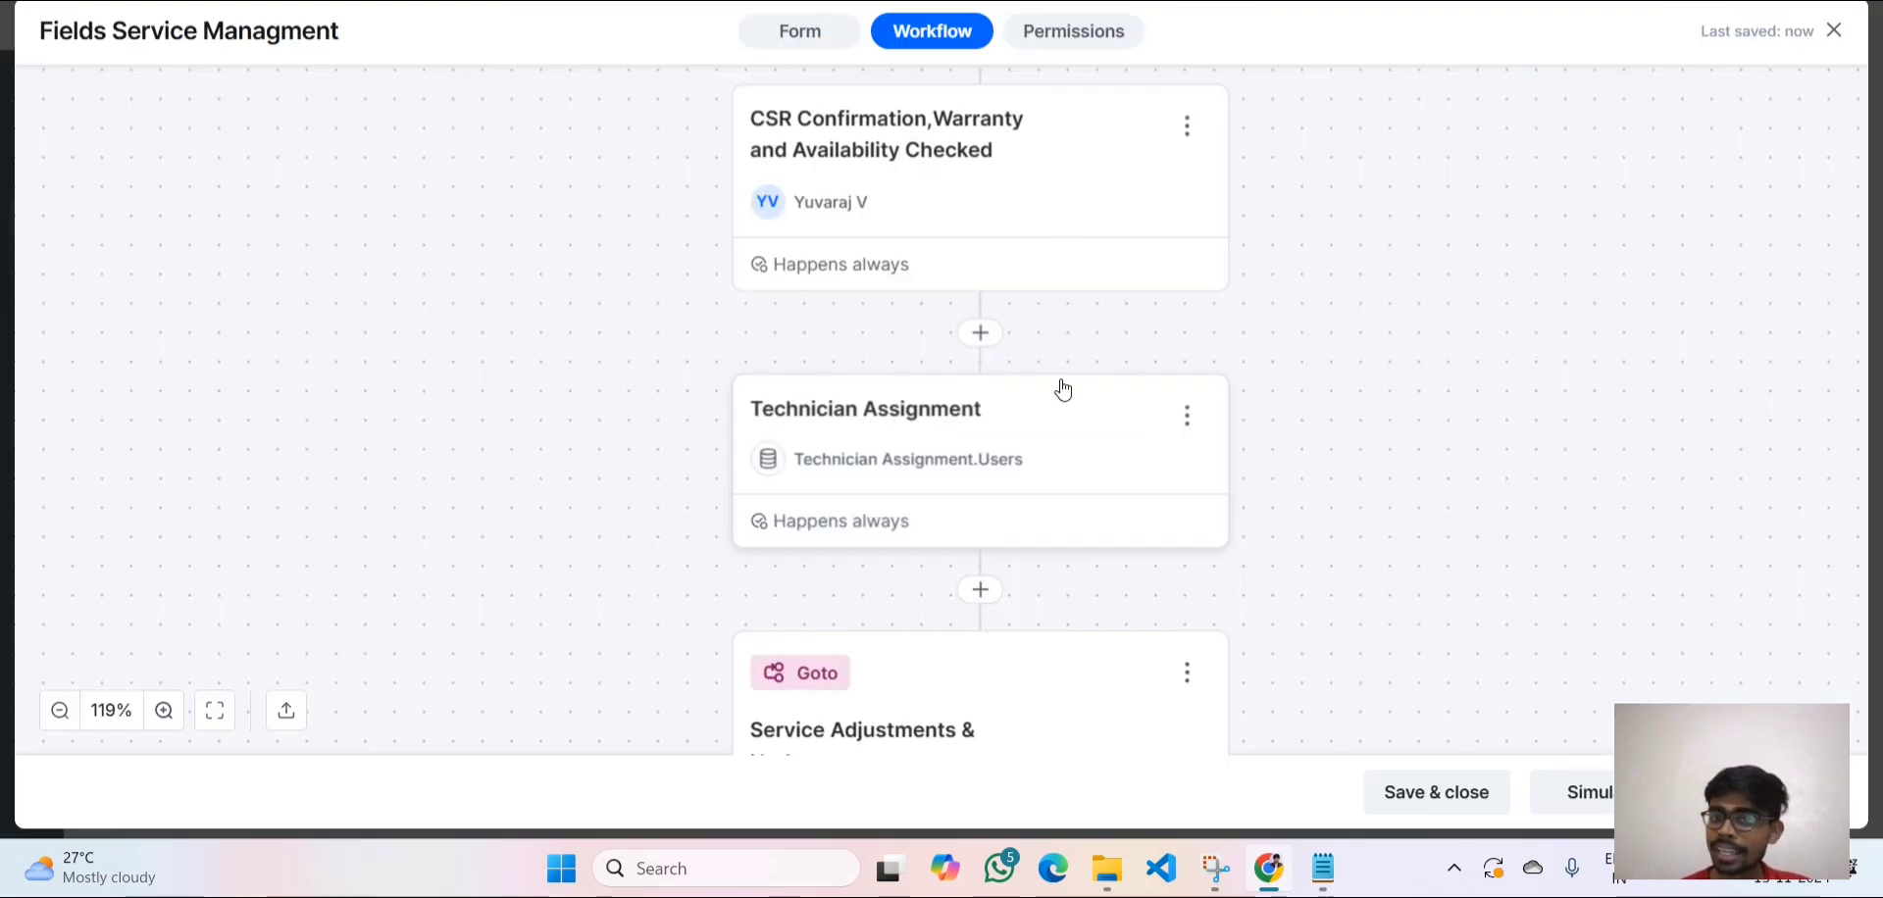
{"action": "scroll", "coordinate": [1063, 389], "scroll_direction": "down", "scroll_amount": 1}
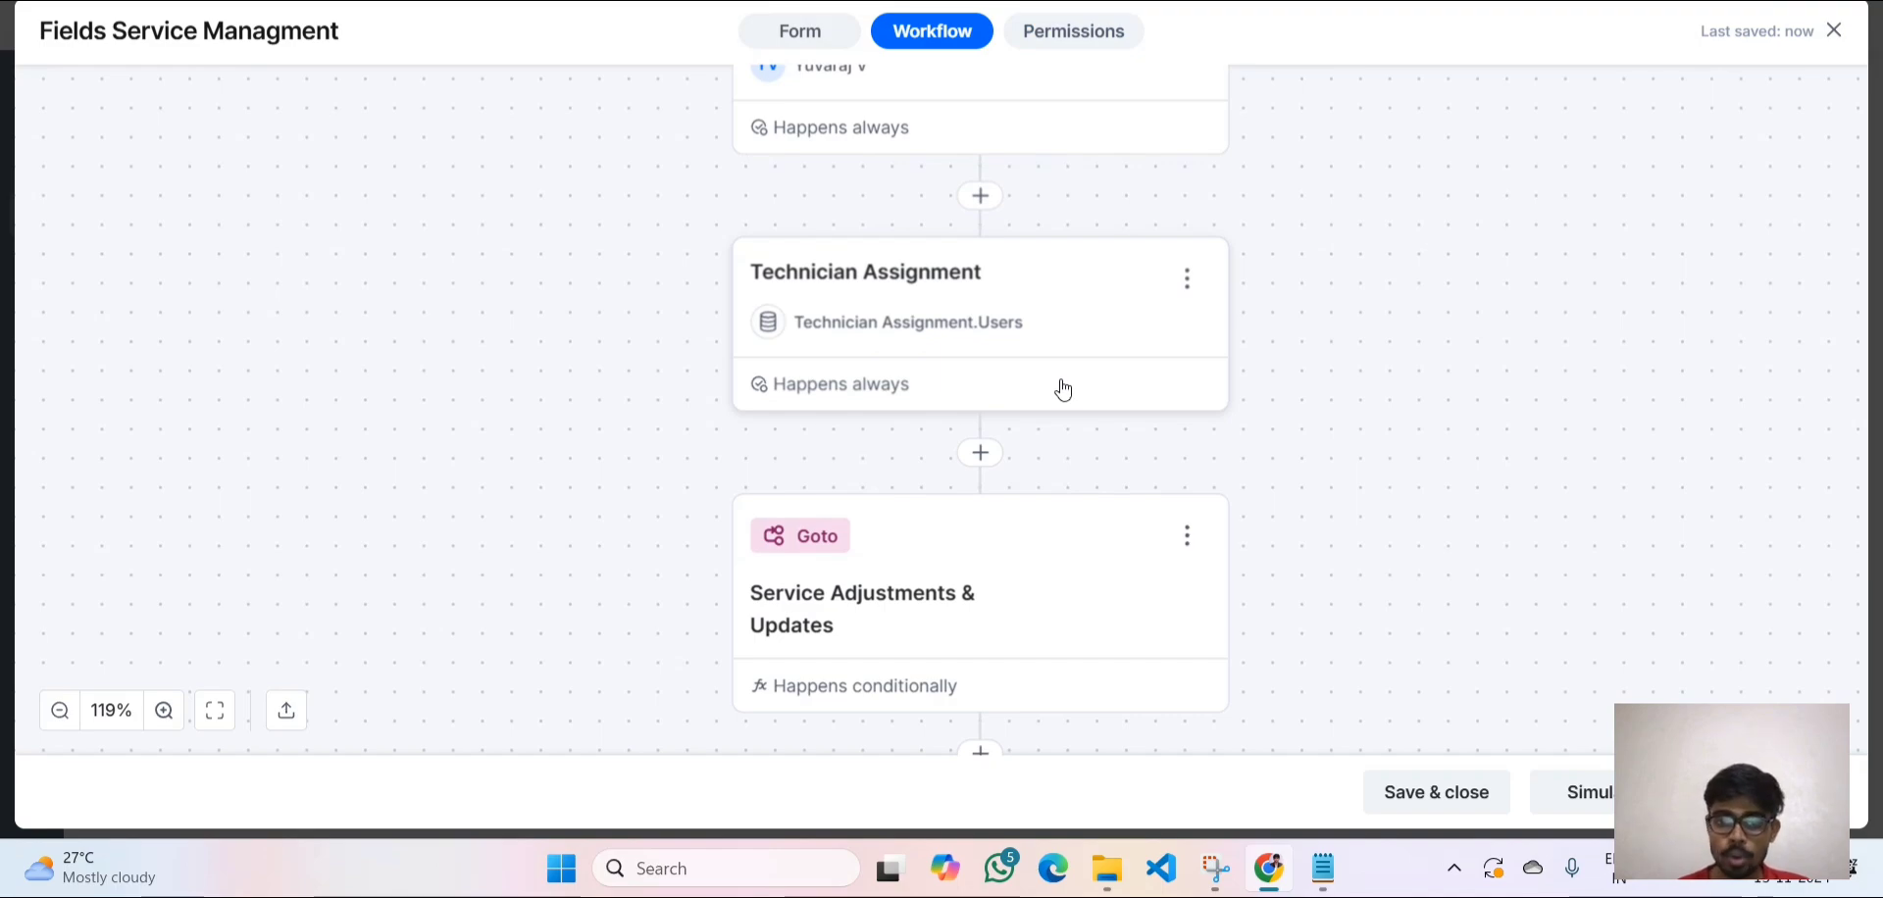
{"action": "scroll", "coordinate": [1064, 390], "scroll_direction": "down", "scroll_amount": 1}
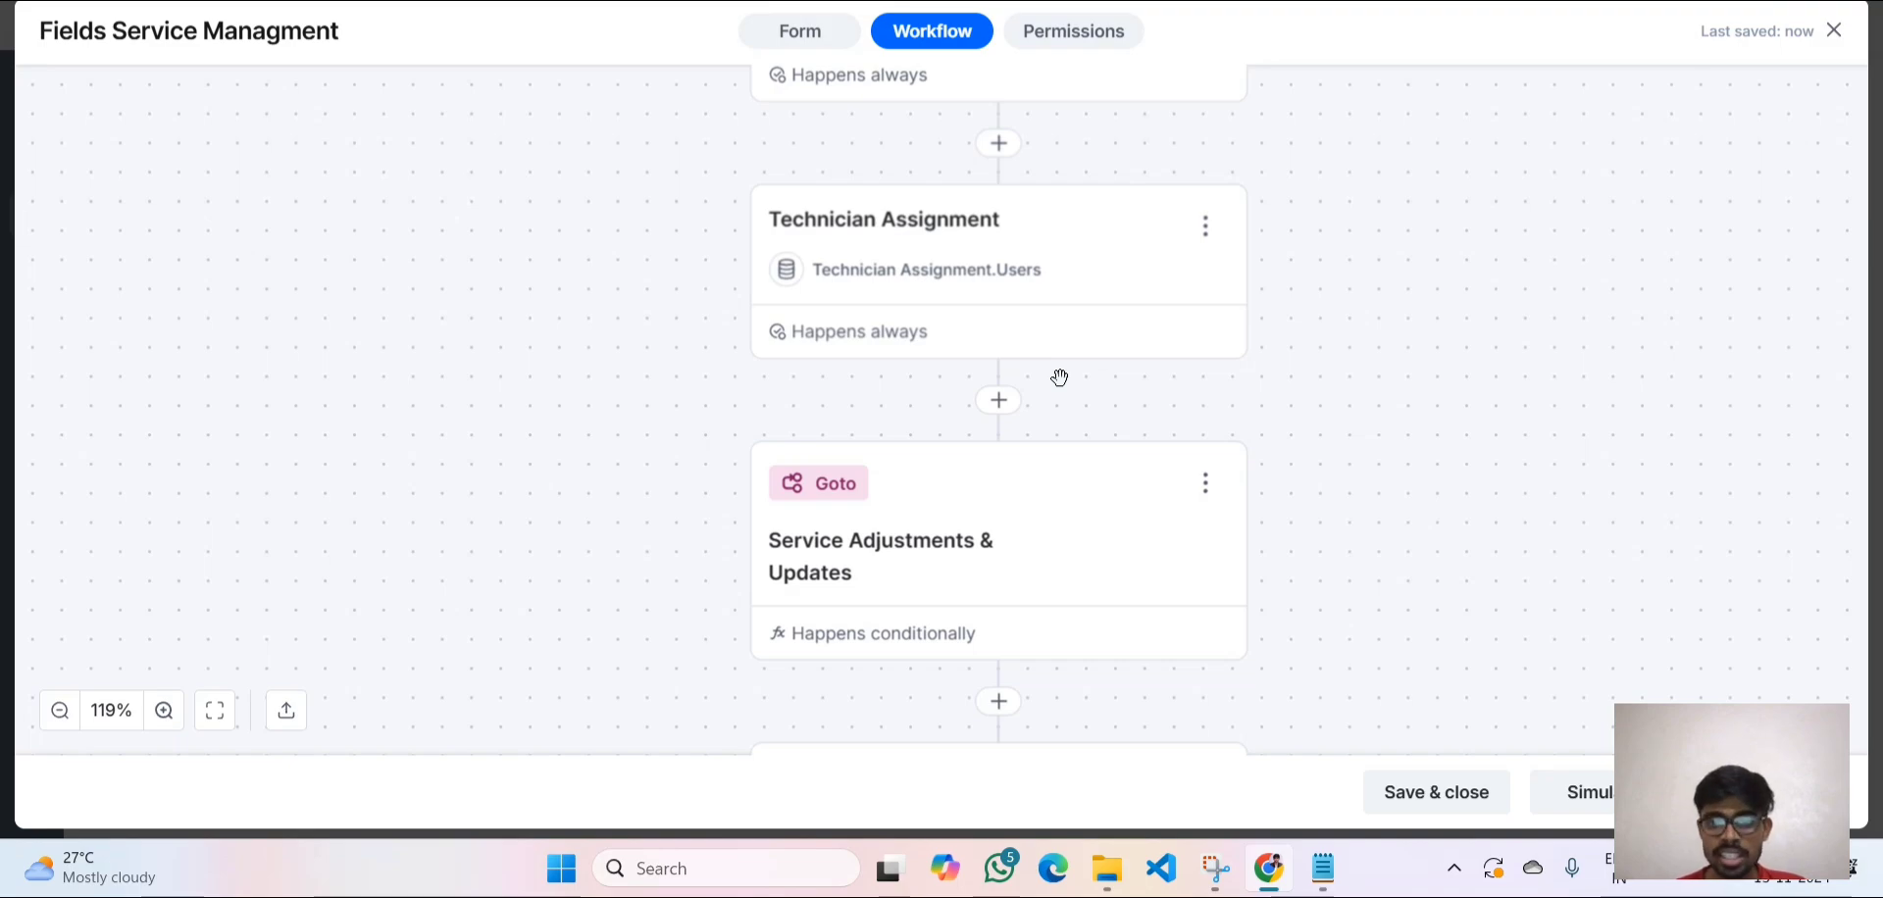
{"action": "scroll", "coordinate": [1061, 378], "scroll_direction": "down", "scroll_amount": 5}
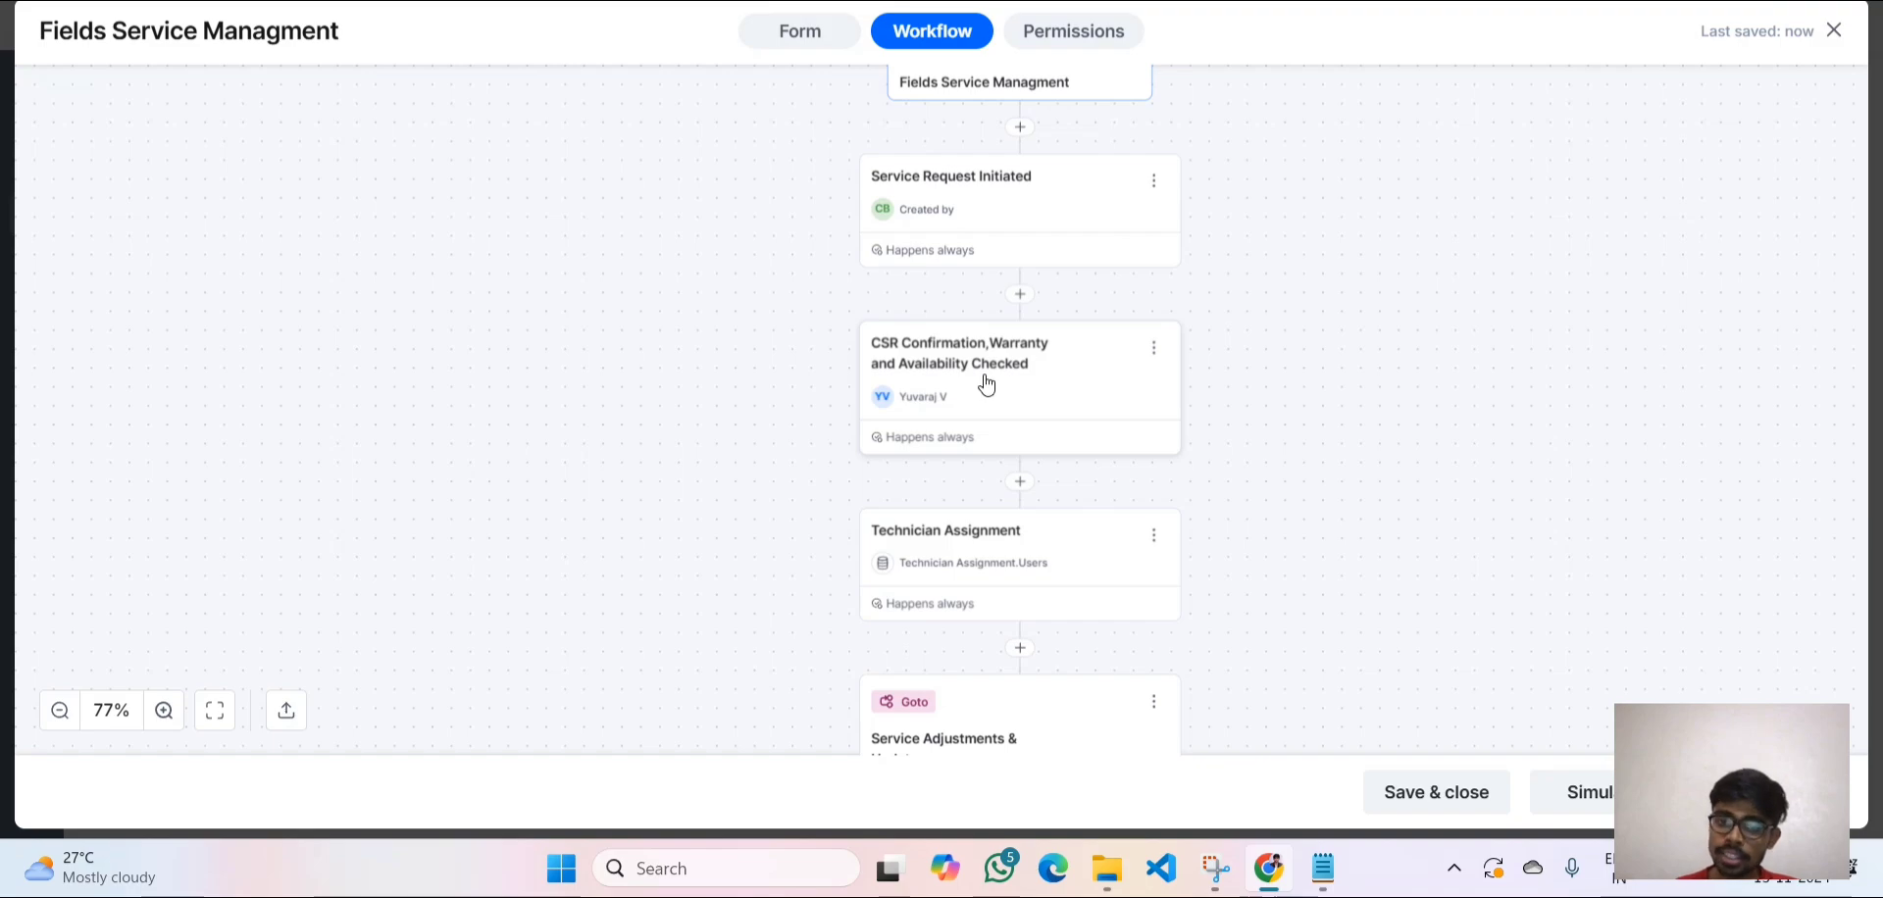
{"action": "scroll", "coordinate": [989, 564], "scroll_direction": "down", "scroll_amount": 2}
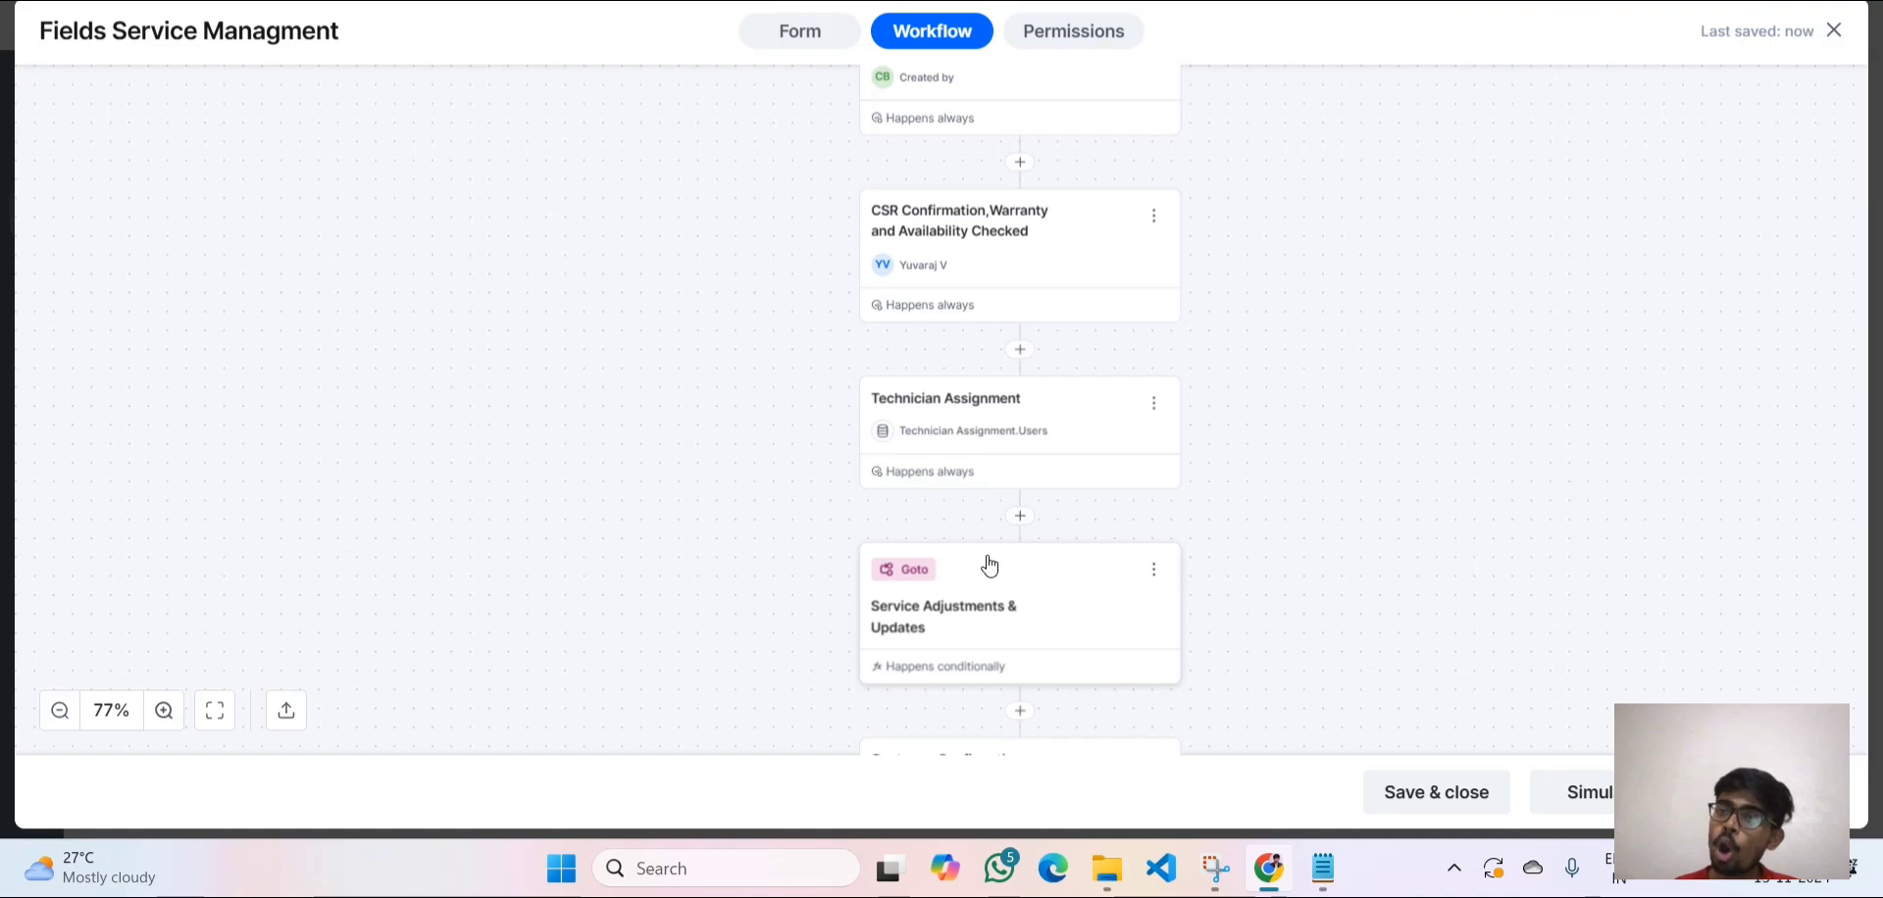
{"action": "scroll", "coordinate": [988, 564], "scroll_direction": "up", "scroll_amount": 1}
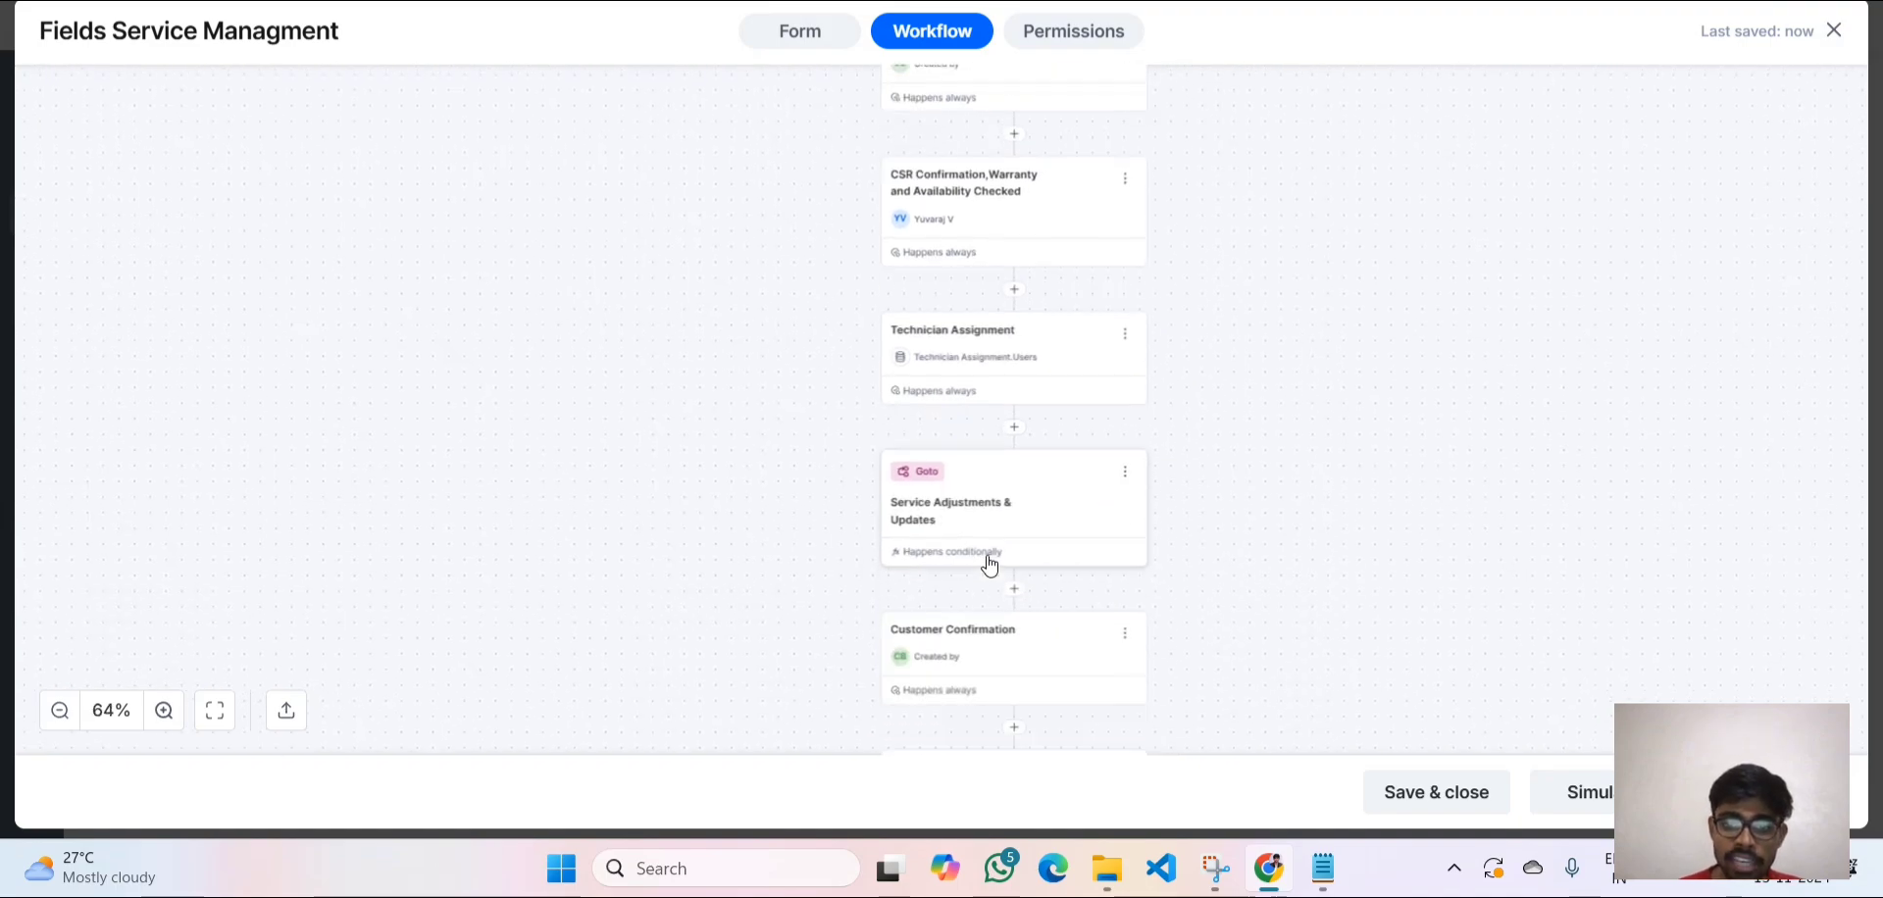
{"action": "scroll", "coordinate": [989, 564], "scroll_direction": "down", "scroll_amount": 4}
{"action": "scroll", "coordinate": [988, 564], "scroll_direction": "up", "scroll_amount": 2}
{"action": "scroll", "coordinate": [989, 565], "scroll_direction": "up", "scroll_amount": 2}
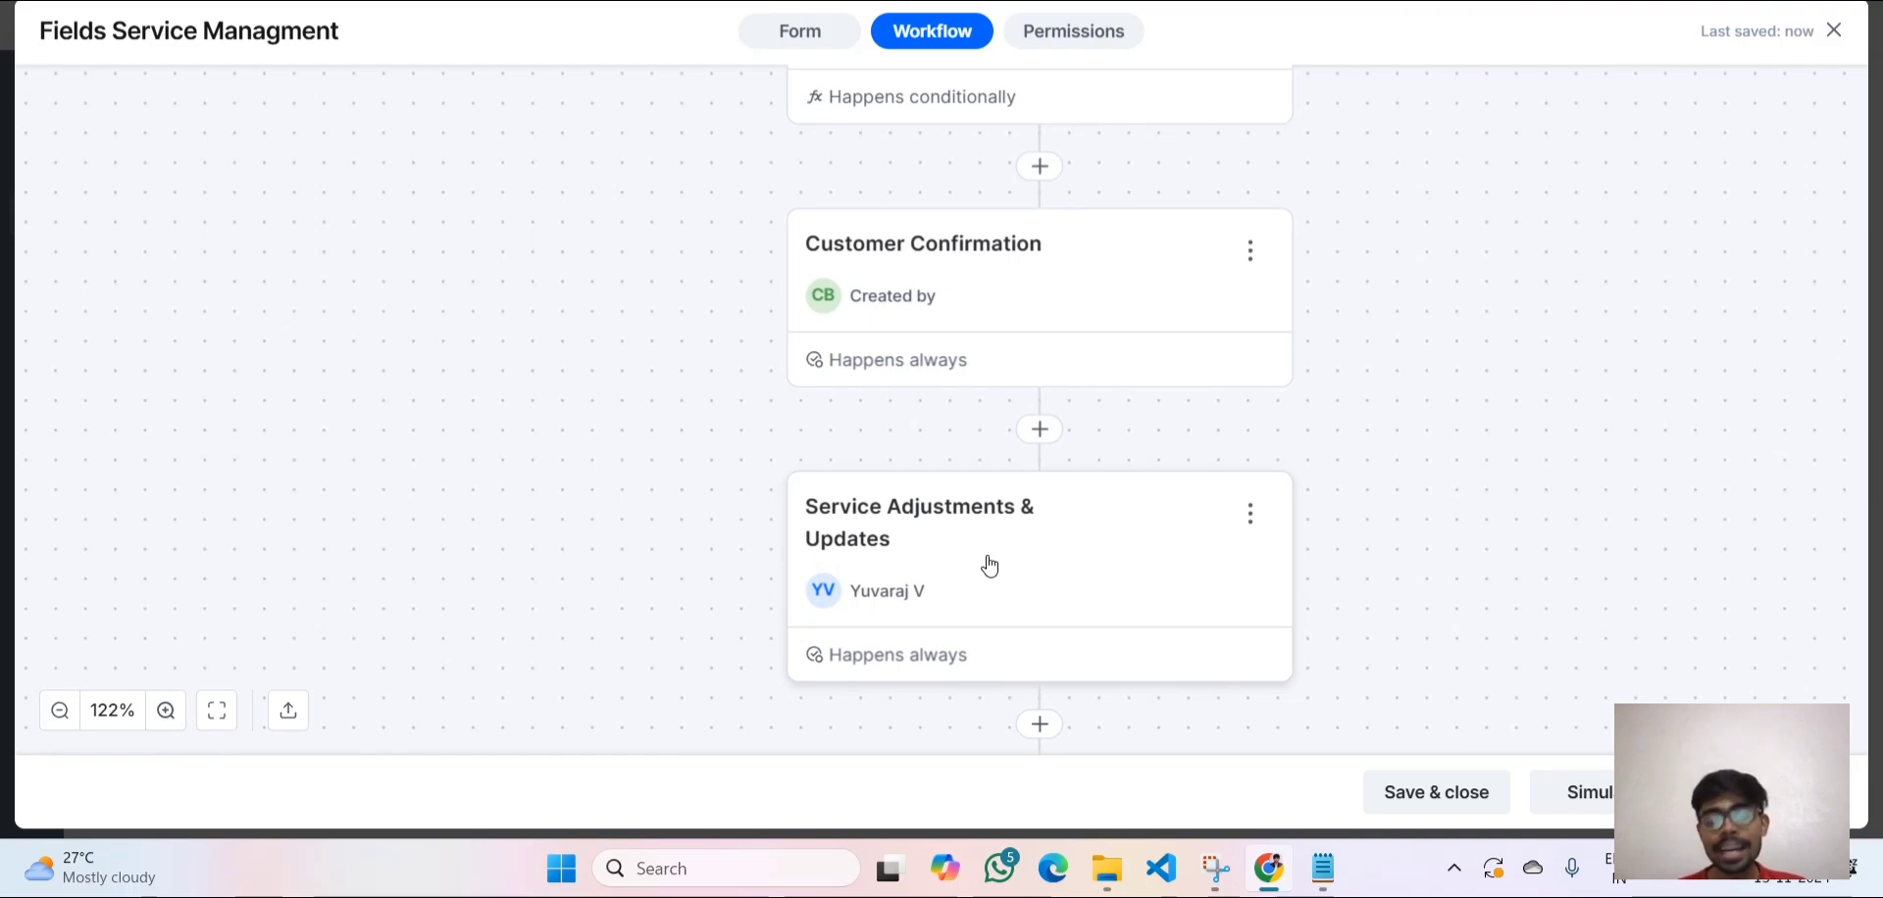
{"action": "scroll", "coordinate": [988, 564], "scroll_direction": "down", "scroll_amount": 3}
{"action": "scroll", "coordinate": [988, 561], "scroll_direction": "up", "scroll_amount": 3}
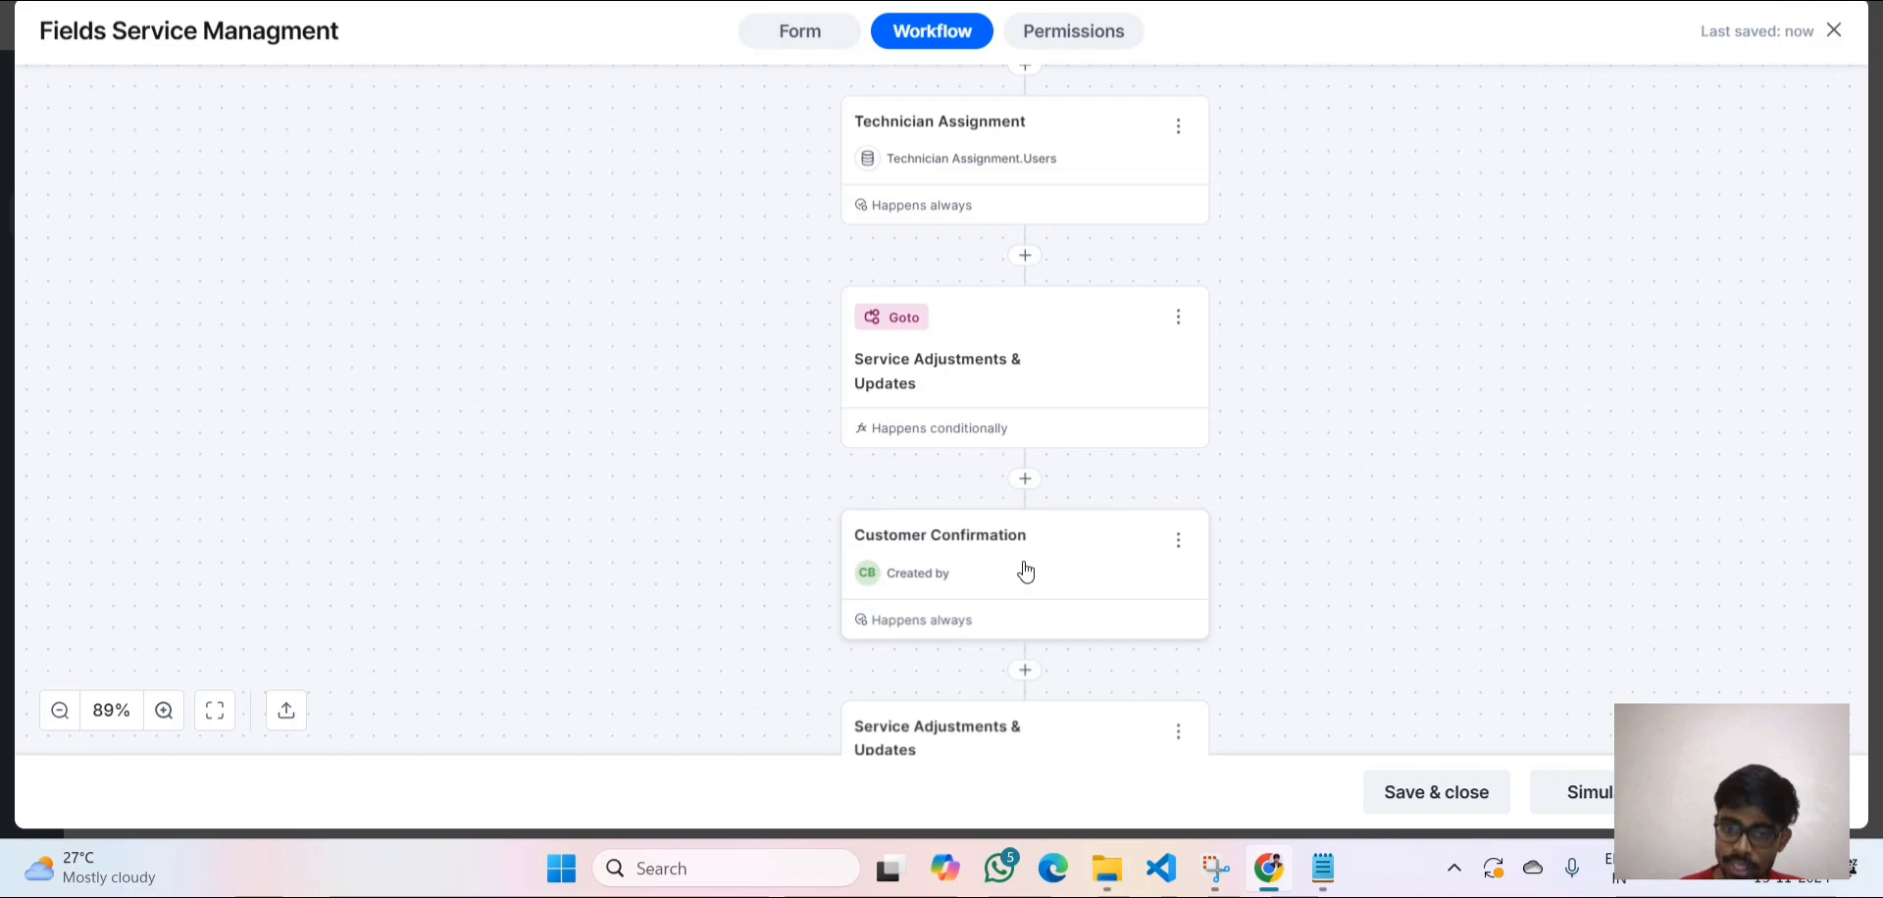
{"action": "scroll", "coordinate": [1017, 626], "scroll_direction": "down", "scroll_amount": 4}
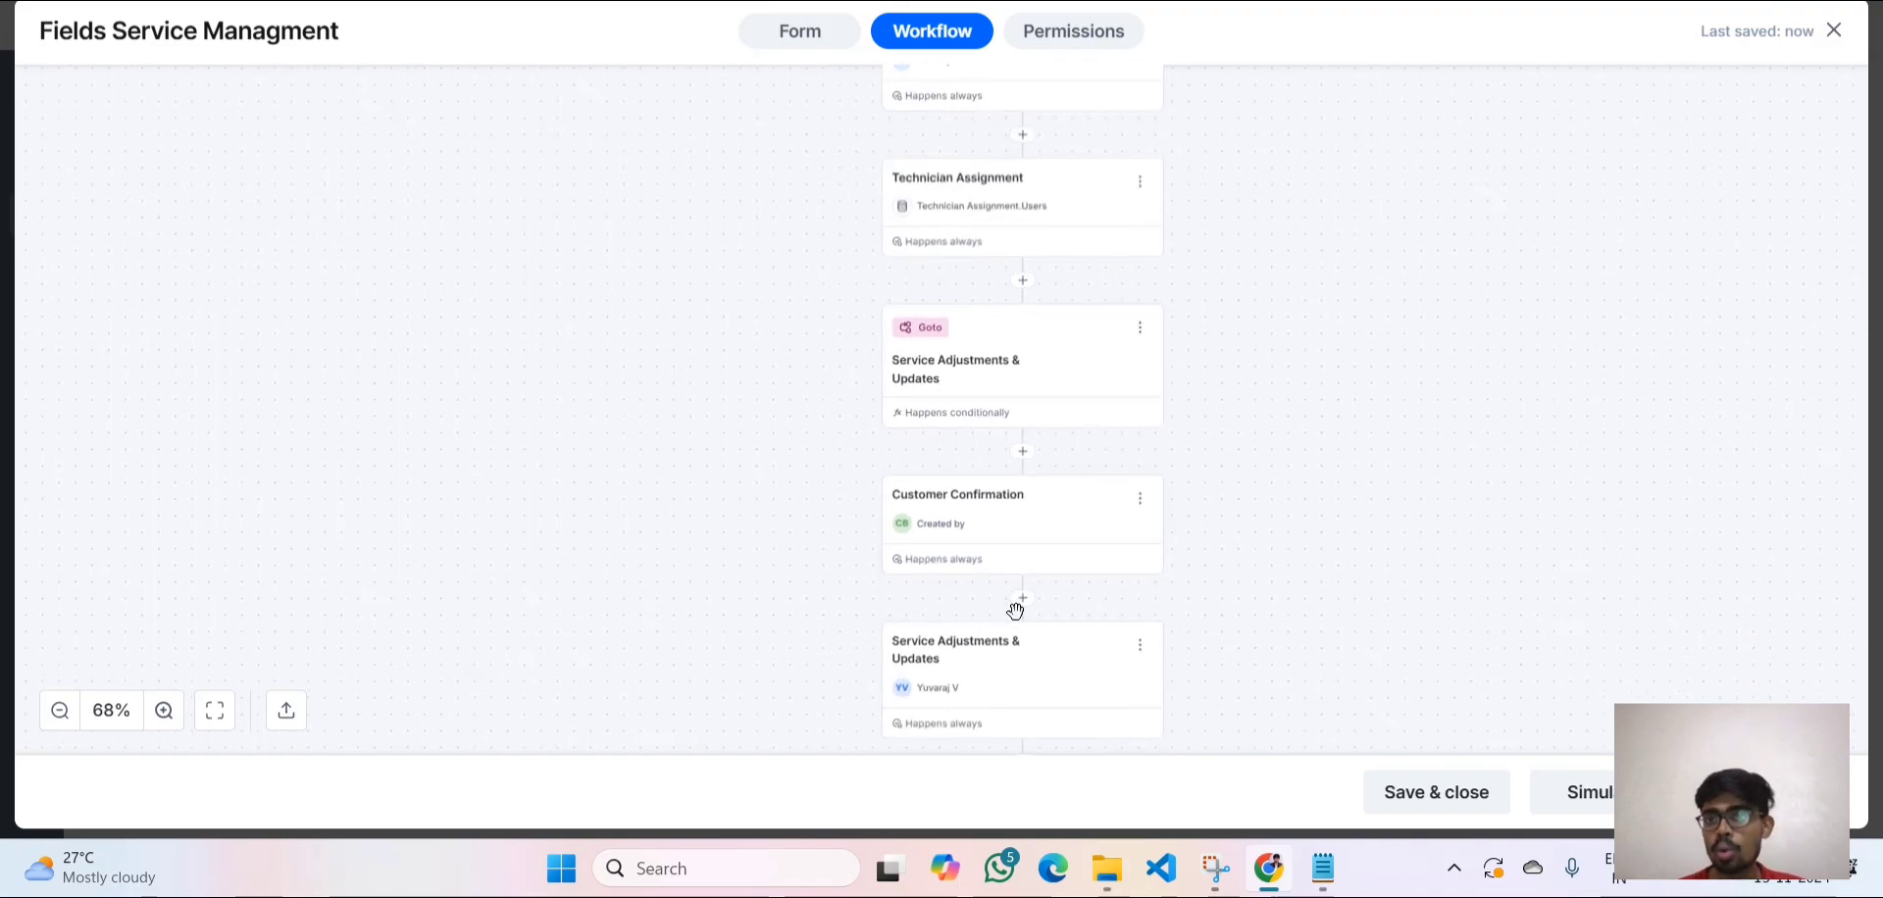
{"action": "scroll", "coordinate": [1015, 616], "scroll_direction": "up", "scroll_amount": 4}
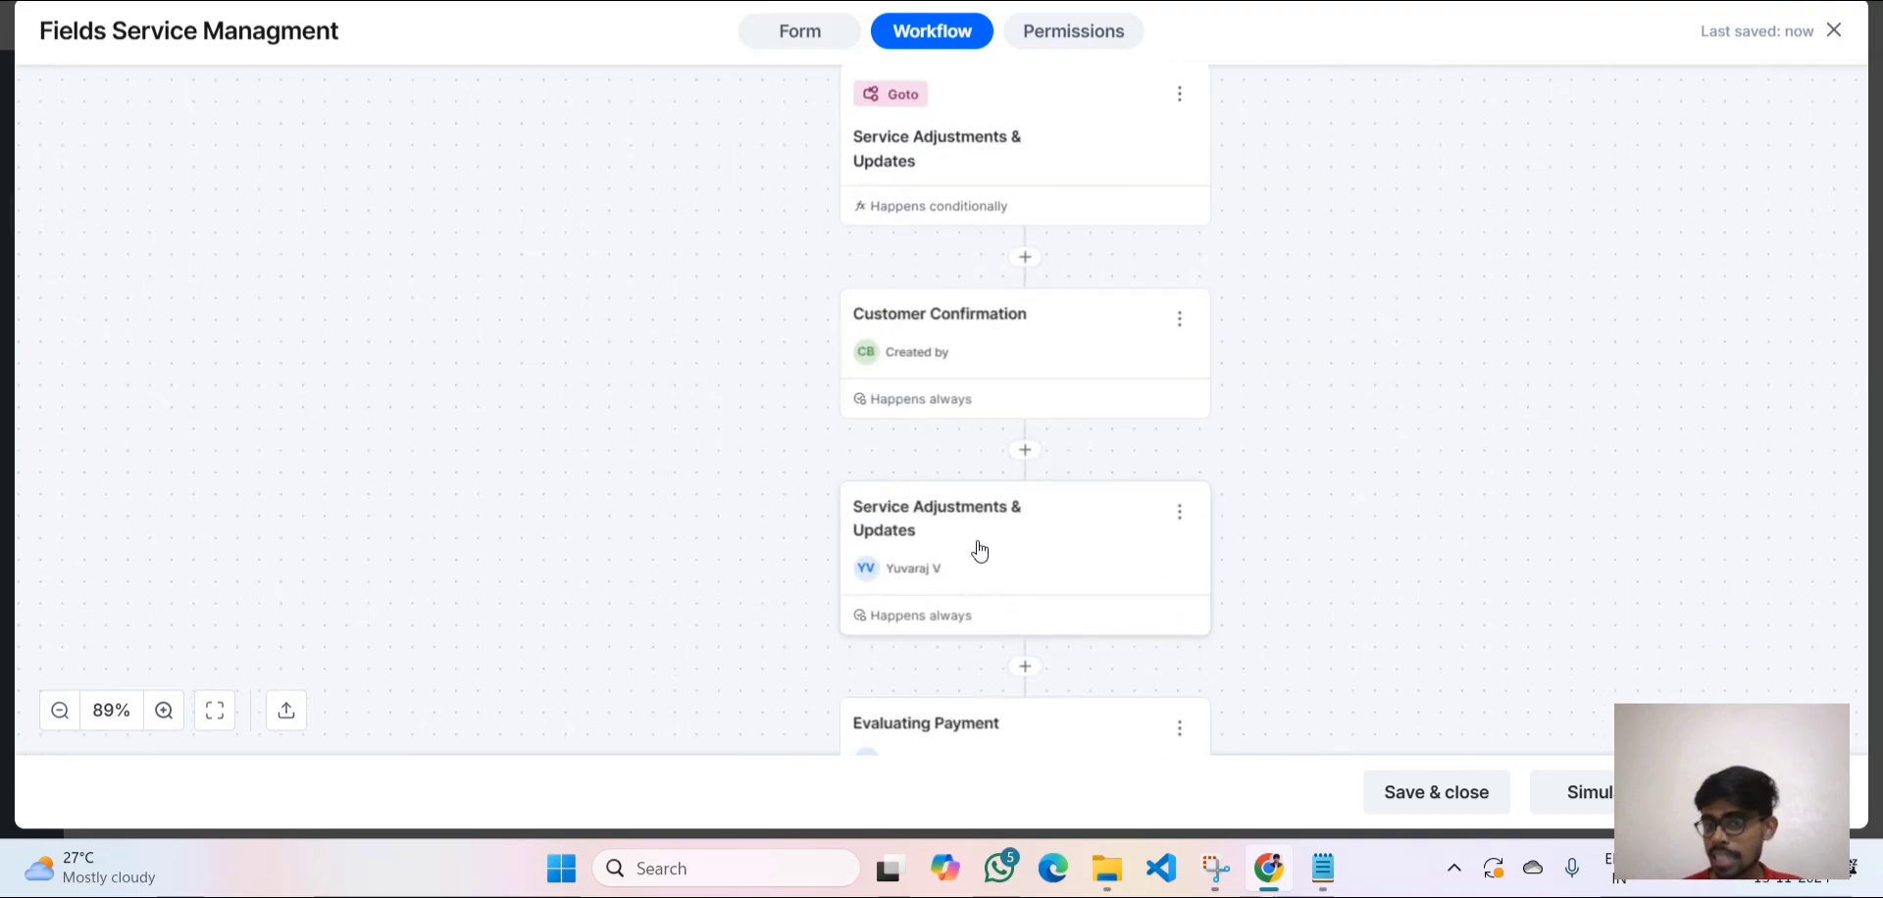
{"action": "scroll", "coordinate": [979, 450], "scroll_direction": "down", "scroll_amount": 4}
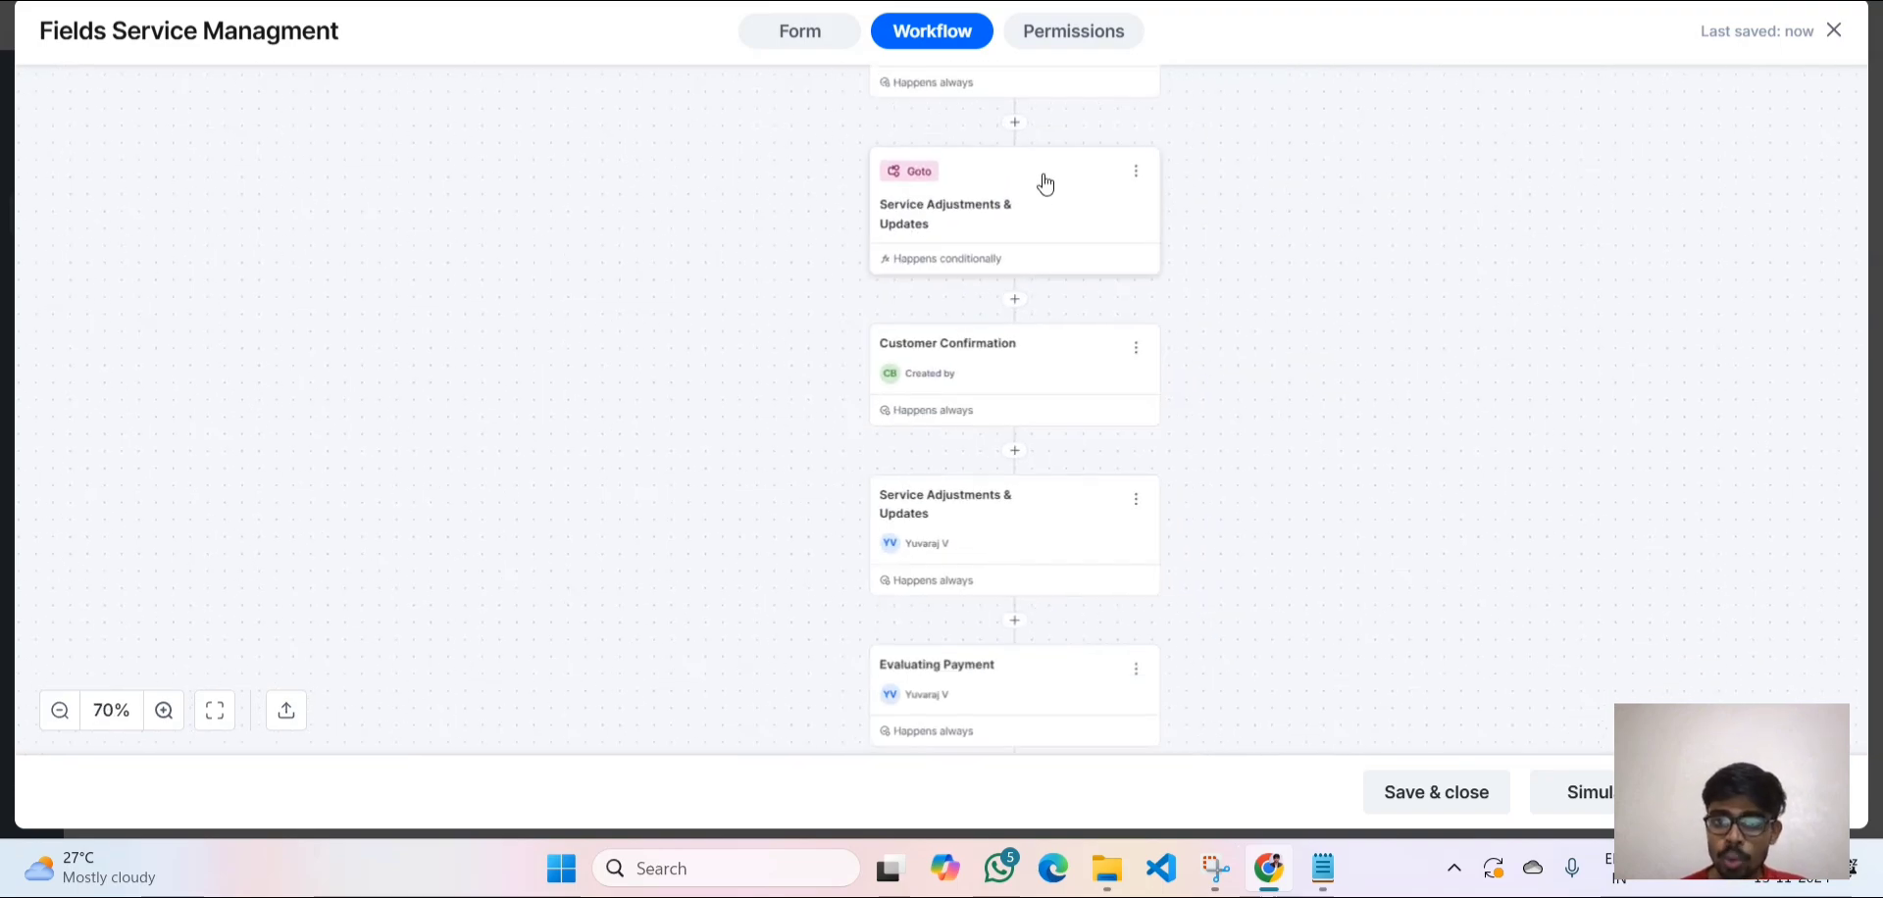
{"action": "left_click", "coordinate": [1042, 173]}
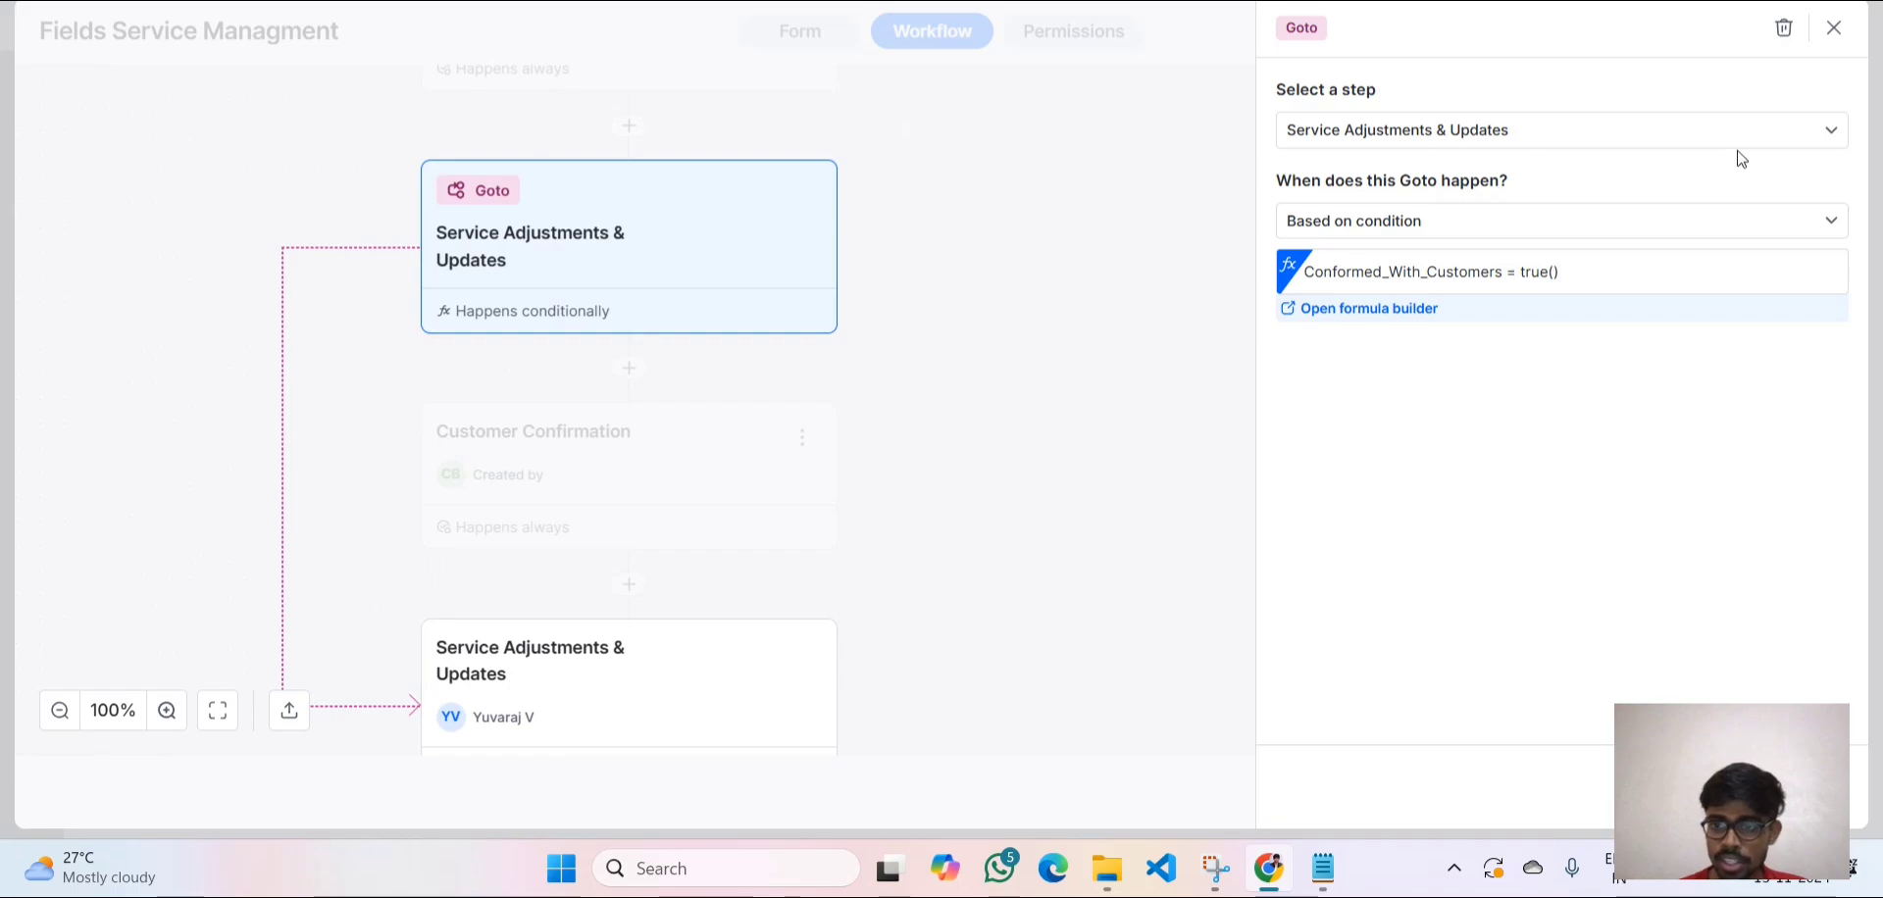
{"action": "left_click_drag", "start_coordinate": [1587, 274], "coordinate": [1294, 277]}
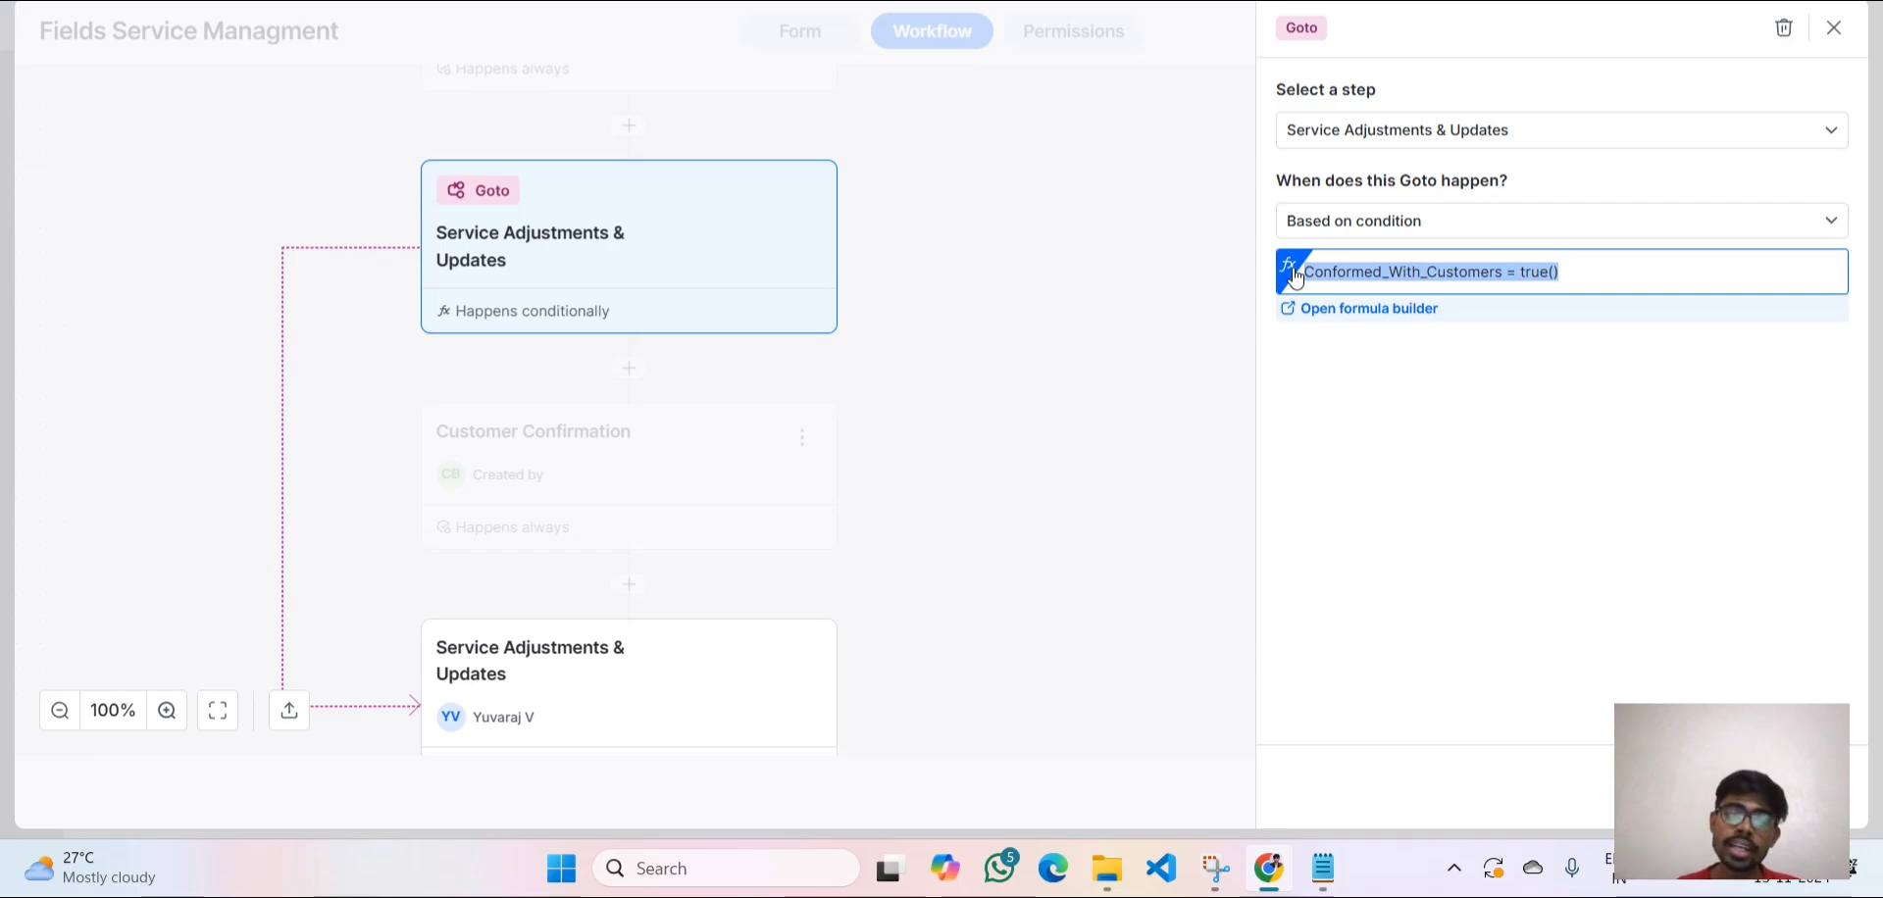
{"action": "left_click", "coordinate": [1834, 28]}
Scroll around the Fields Service Managment workflow canvas to review its steps.
{"action": "scroll", "coordinate": [946, 408], "scroll_direction": "down", "scroll_amount": 4}
{"action": "scroll", "coordinate": [945, 408], "scroll_direction": "left", "scroll_amount": 3}
{"action": "scroll", "coordinate": [945, 408], "scroll_direction": "down", "scroll_amount": 2}
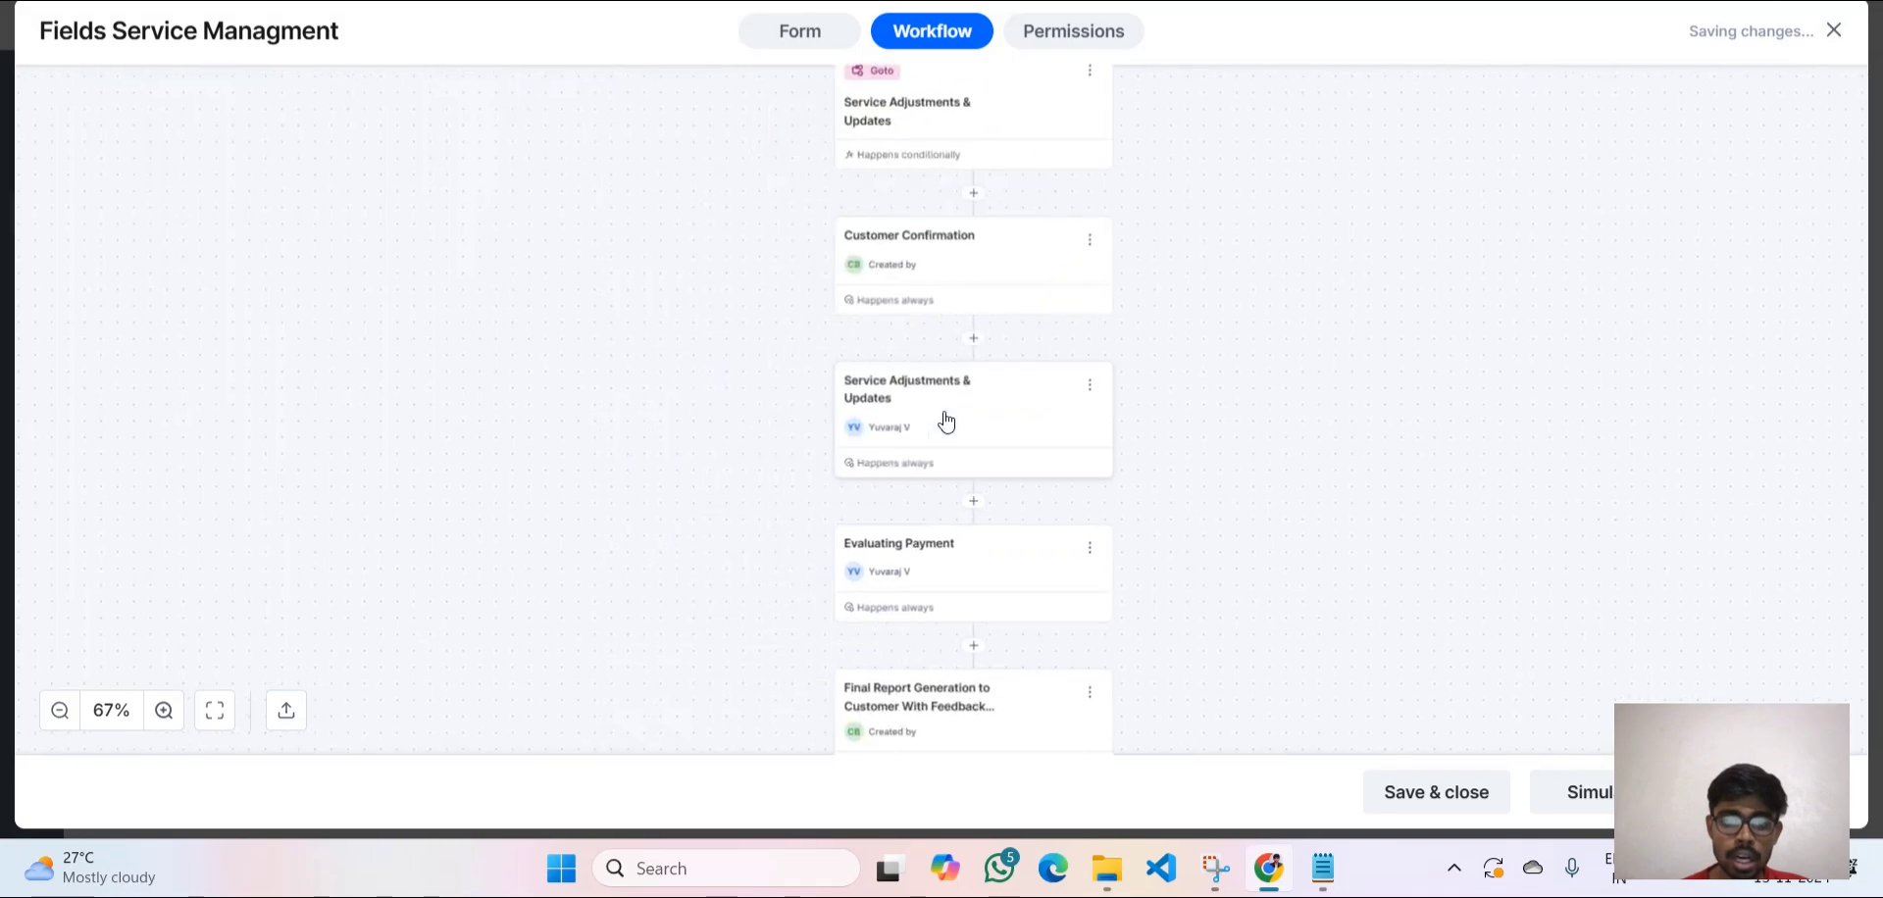
{"action": "scroll", "coordinate": [946, 412], "scroll_direction": "up", "scroll_amount": 3}
{"action": "scroll", "coordinate": [945, 422], "scroll_direction": "up", "scroll_amount": 2}
{"action": "scroll", "coordinate": [946, 422], "scroll_direction": "up", "scroll_amount": 2}
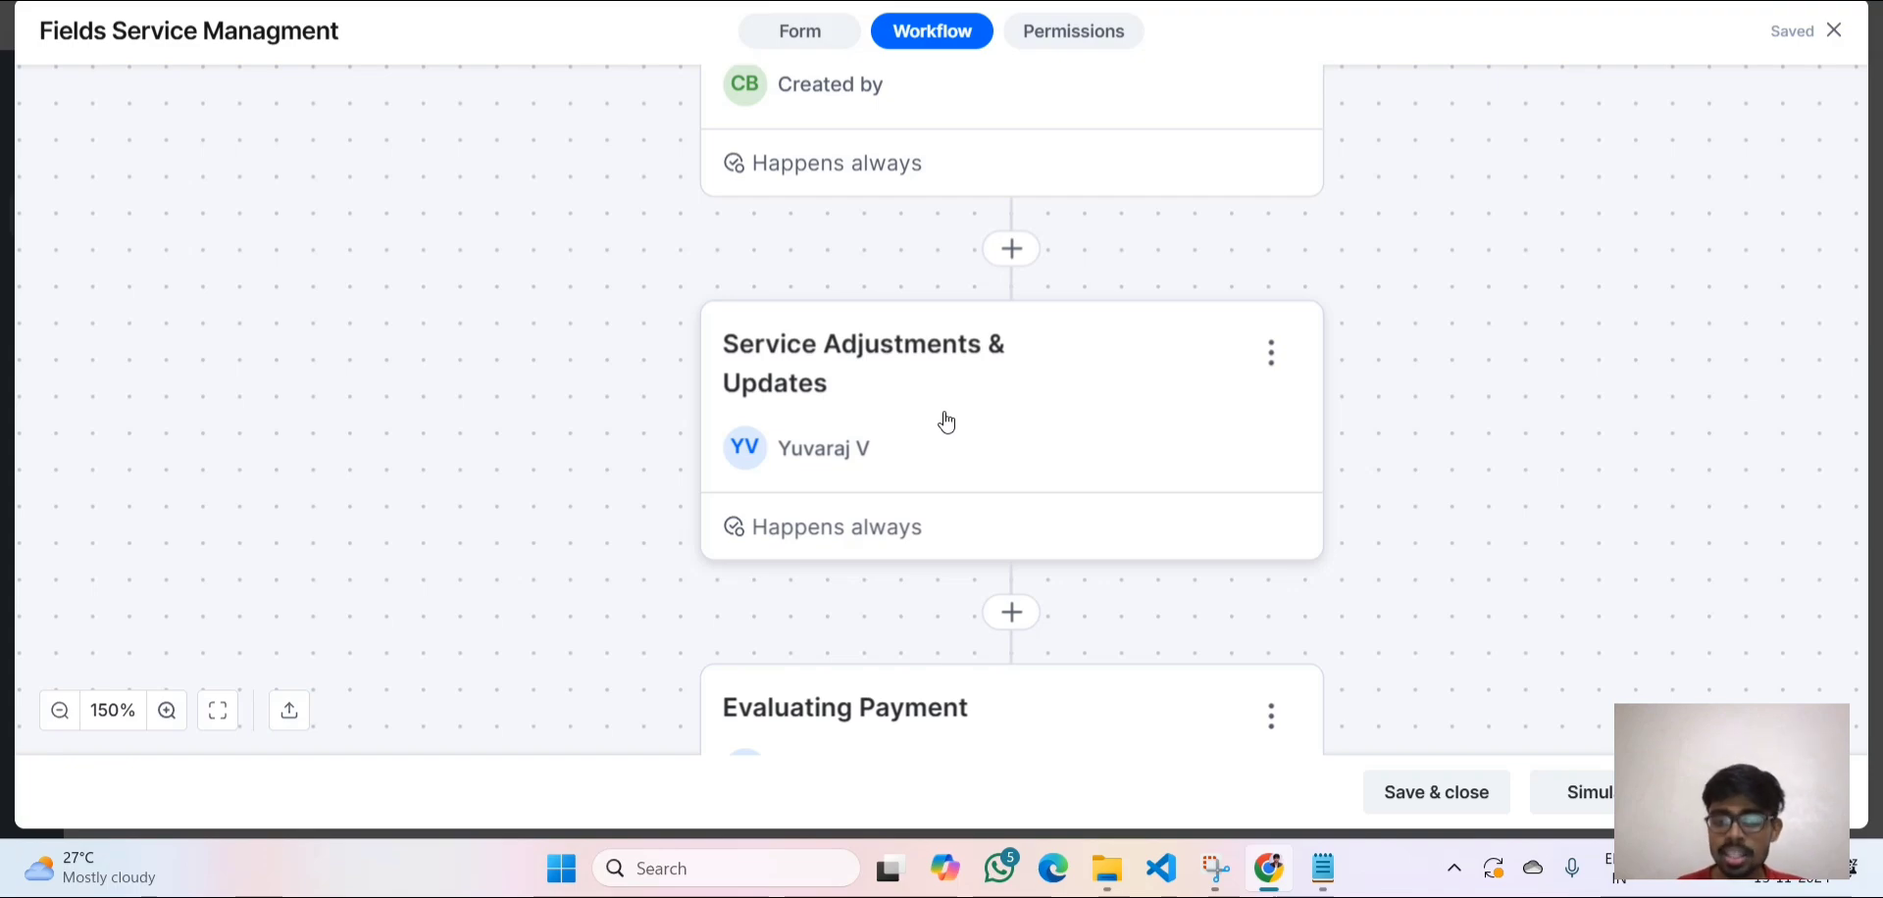
{"action": "scroll", "coordinate": [947, 422], "scroll_direction": "down", "scroll_amount": 2}
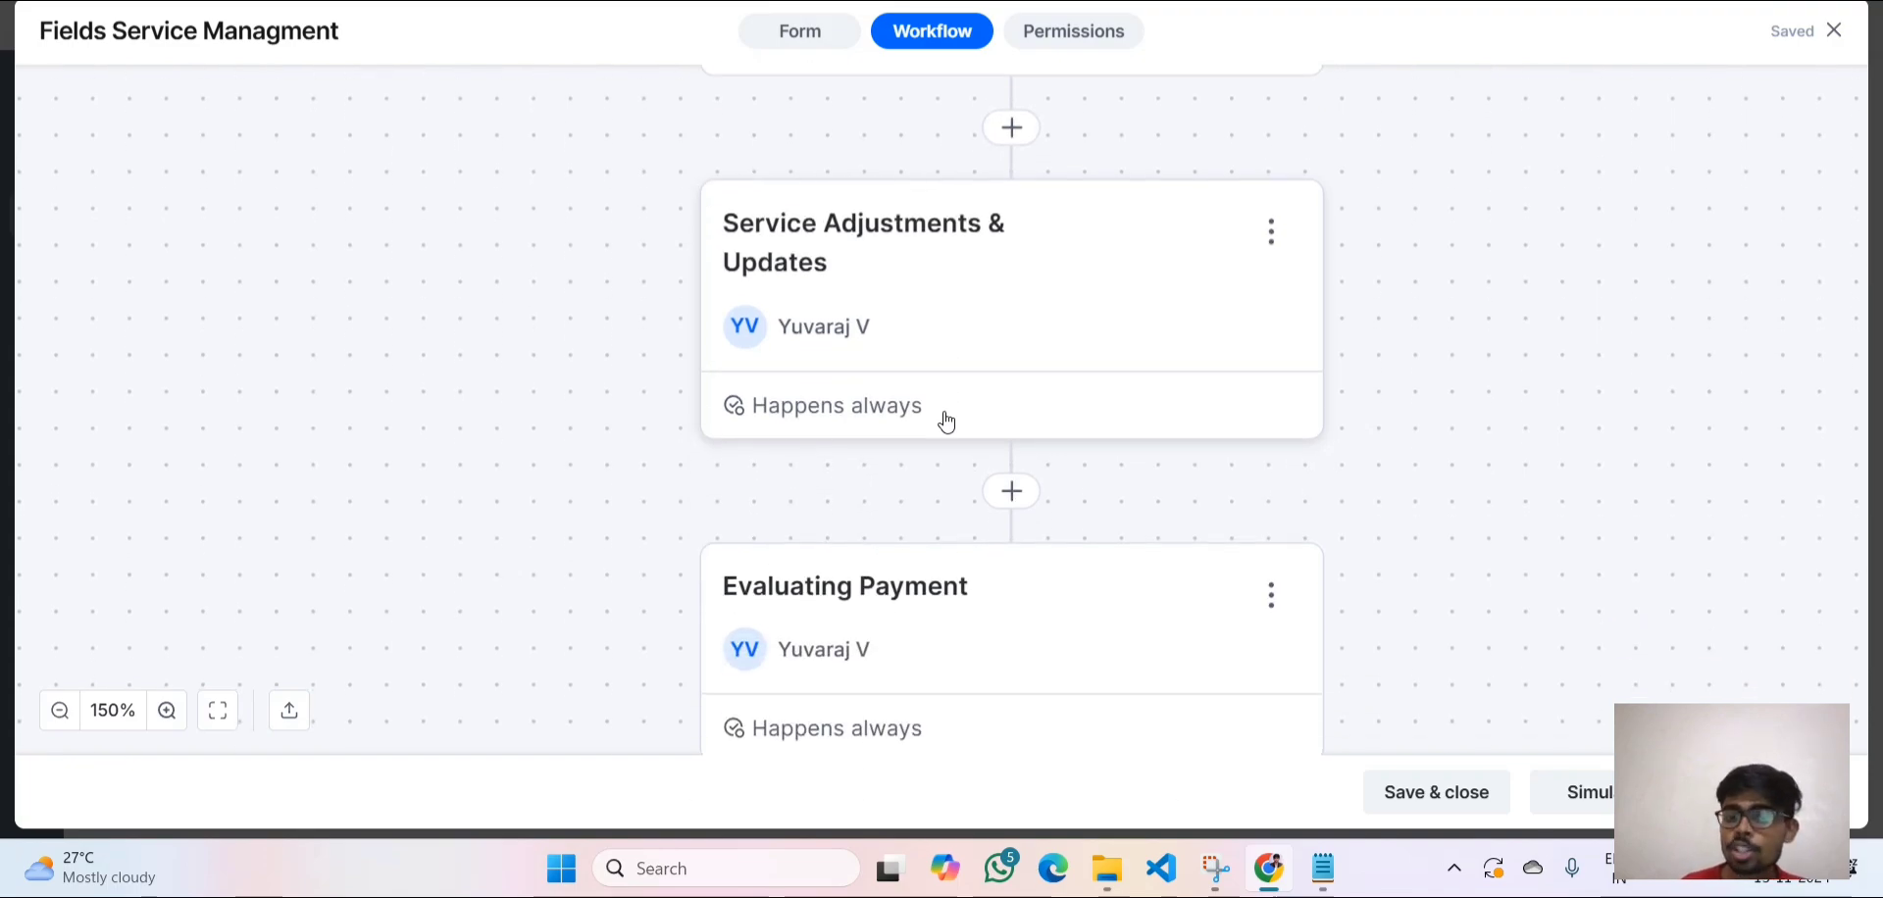
{"action": "scroll", "coordinate": [970, 614], "scroll_direction": "down", "scroll_amount": 2}
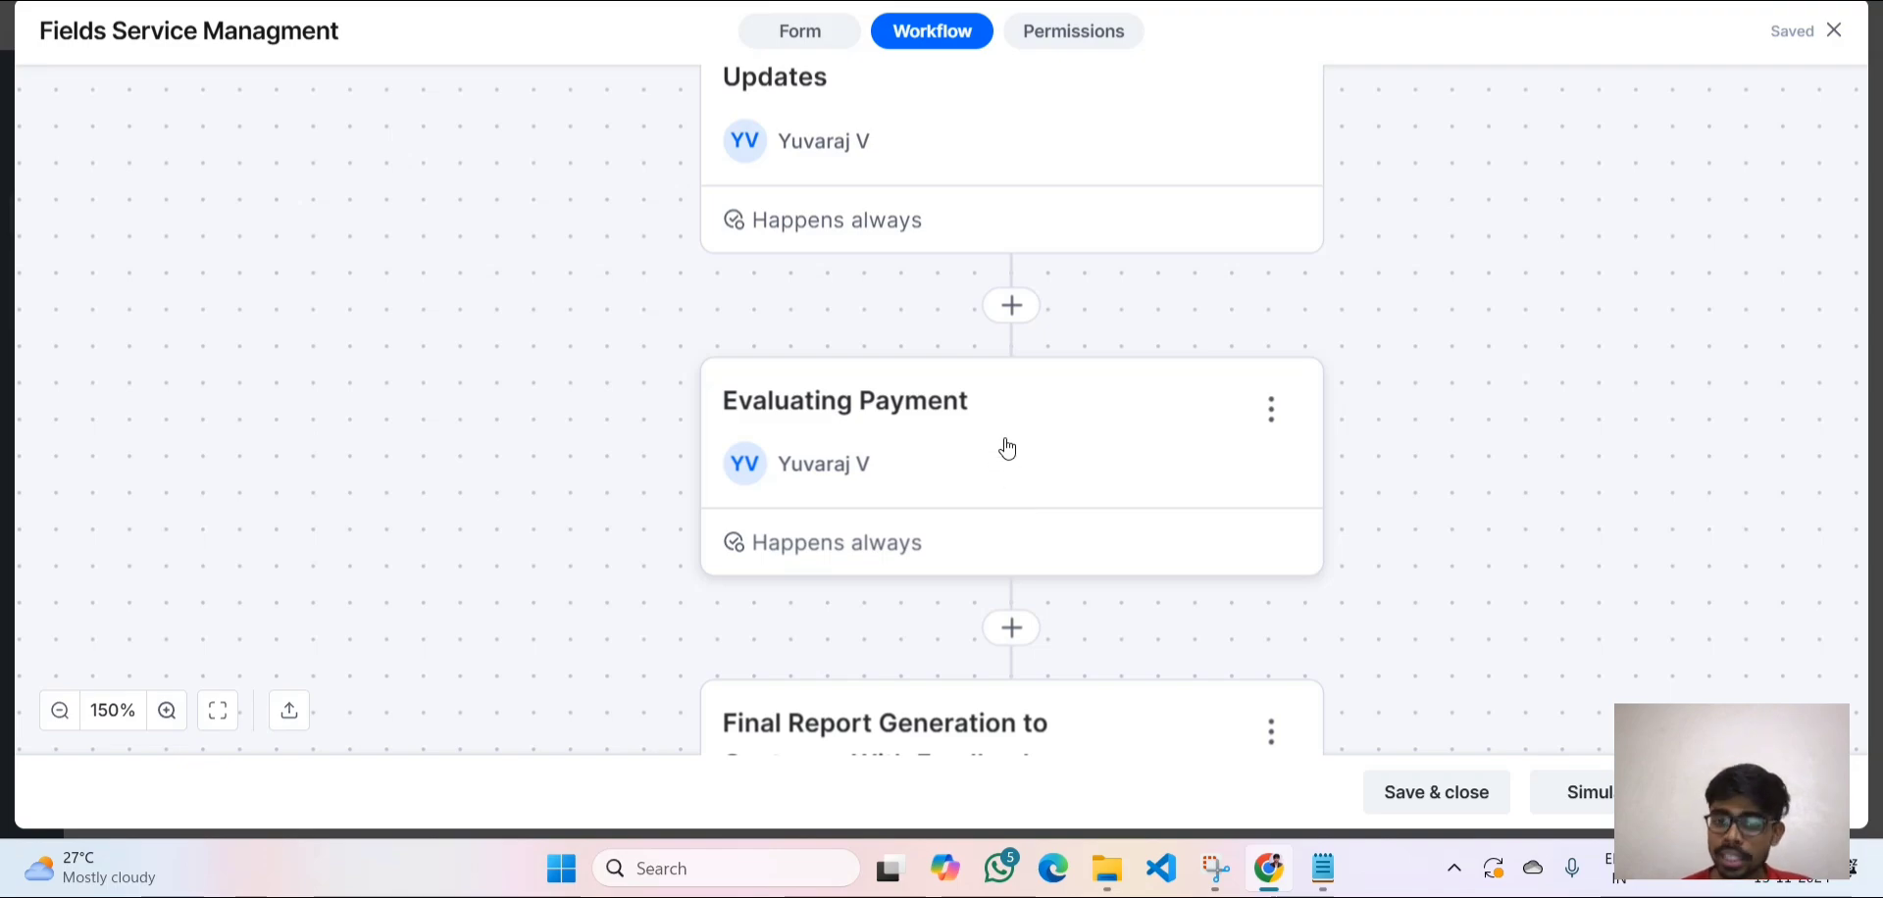
{"action": "scroll", "coordinate": [1008, 449], "scroll_direction": "down", "scroll_amount": 1}
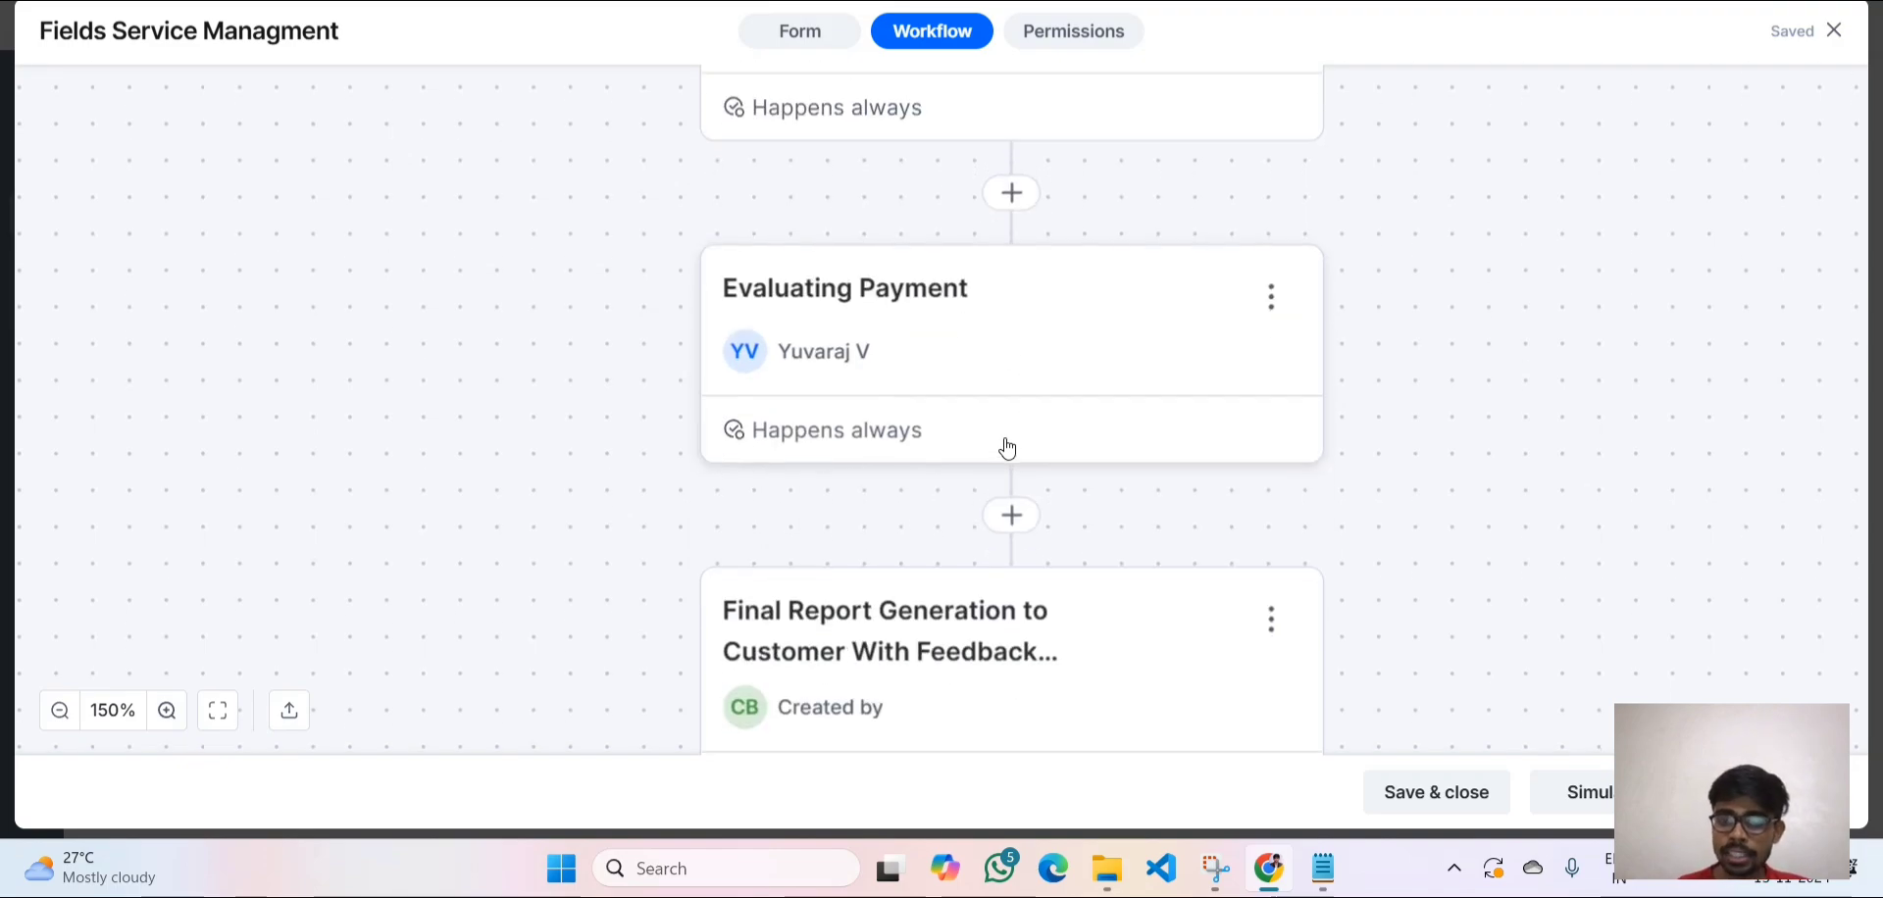
{"action": "scroll", "coordinate": [1008, 448], "scroll_direction": "down", "scroll_amount": 4}
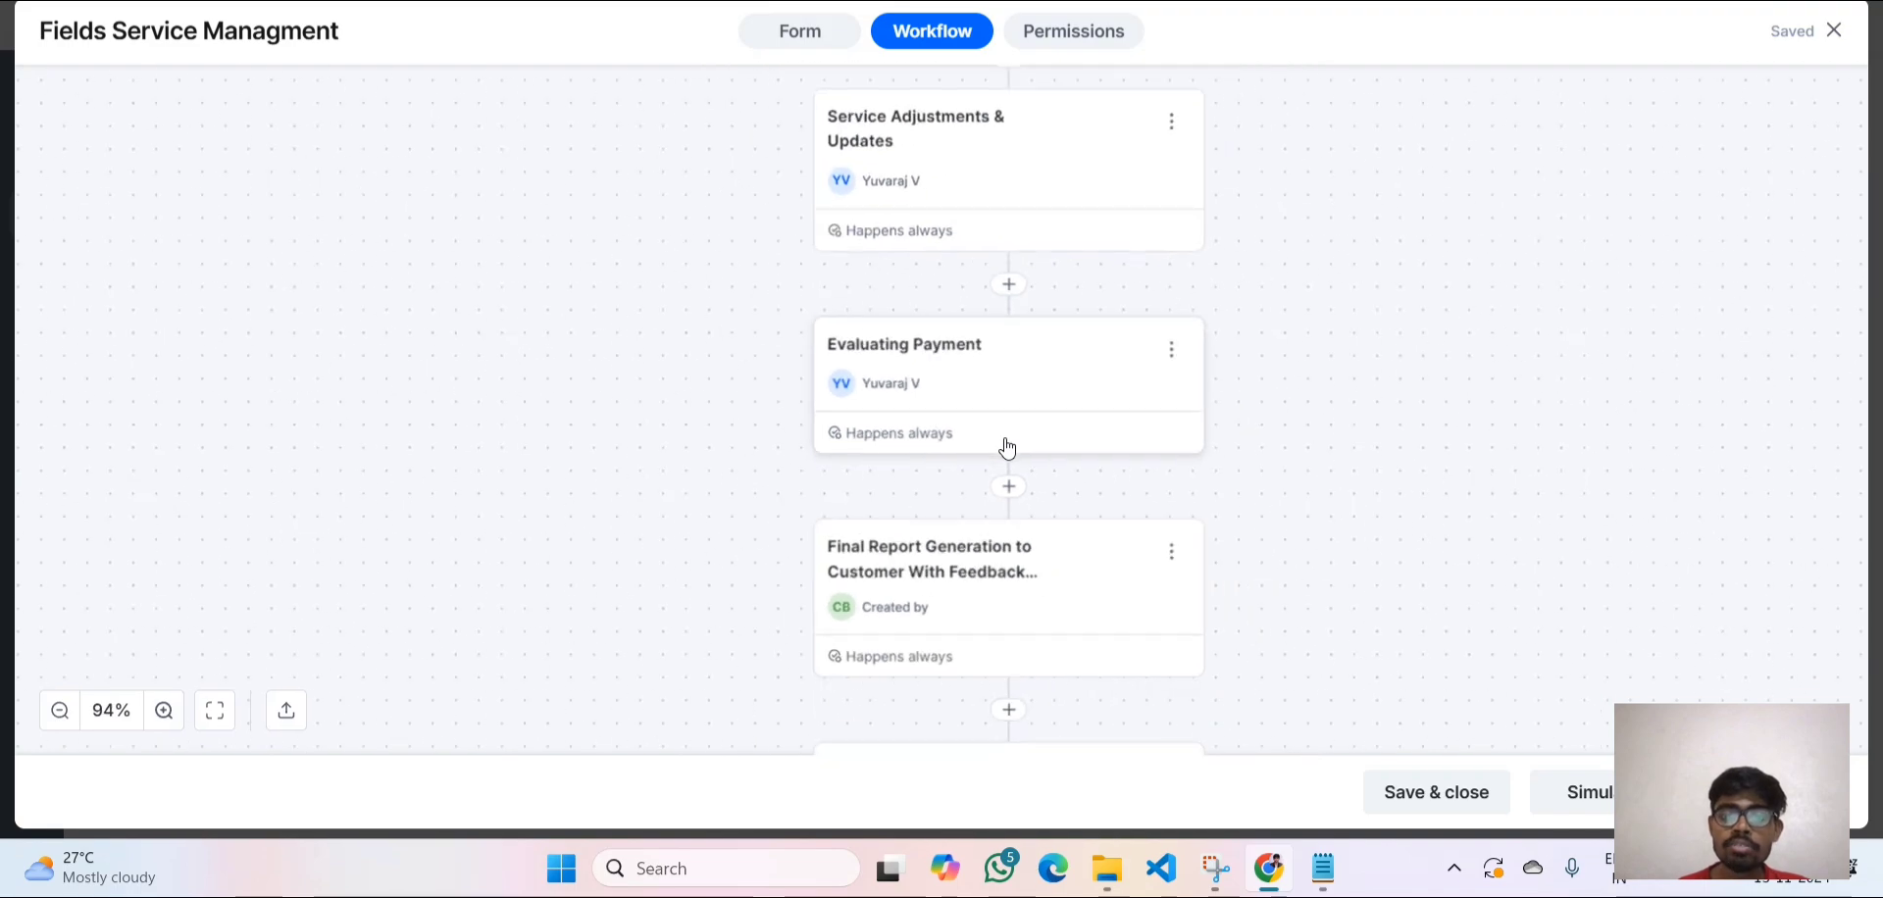
{"action": "scroll", "coordinate": [1002, 441], "scroll_direction": "up", "scroll_amount": 3}
{"action": "scroll", "coordinate": [1002, 437], "scroll_direction": "up", "scroll_amount": 1}
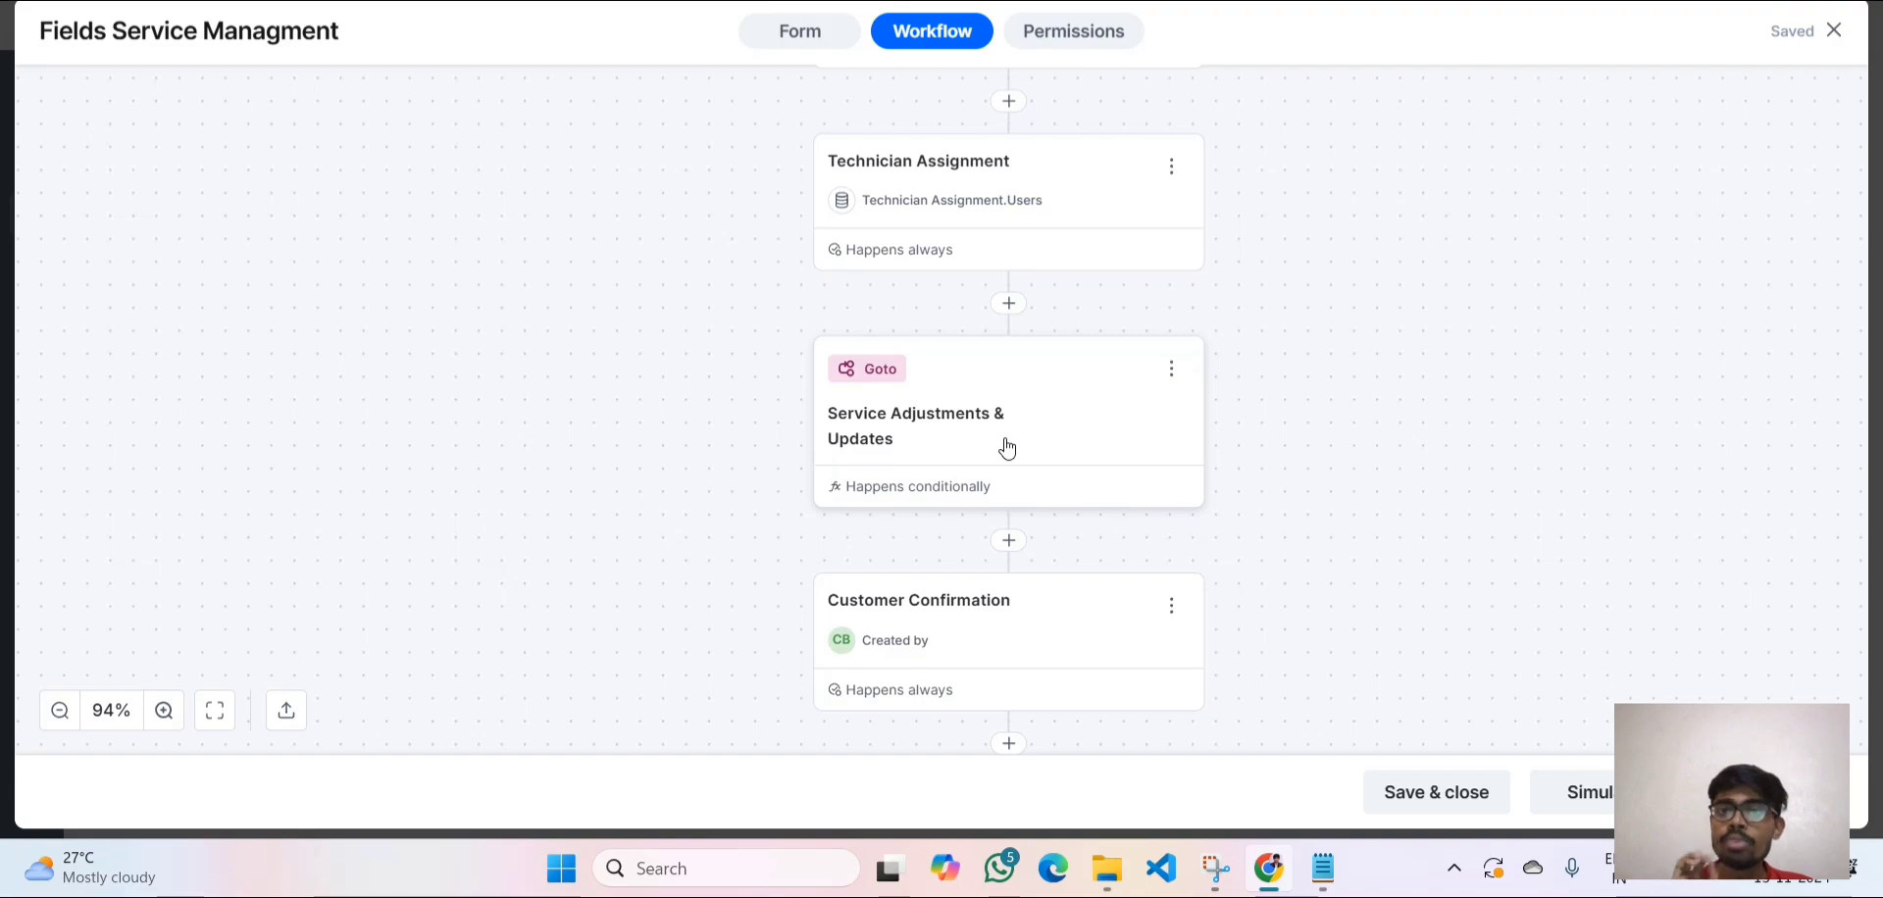
{"action": "scroll", "coordinate": [1007, 449], "scroll_direction": "down", "scroll_amount": 4}
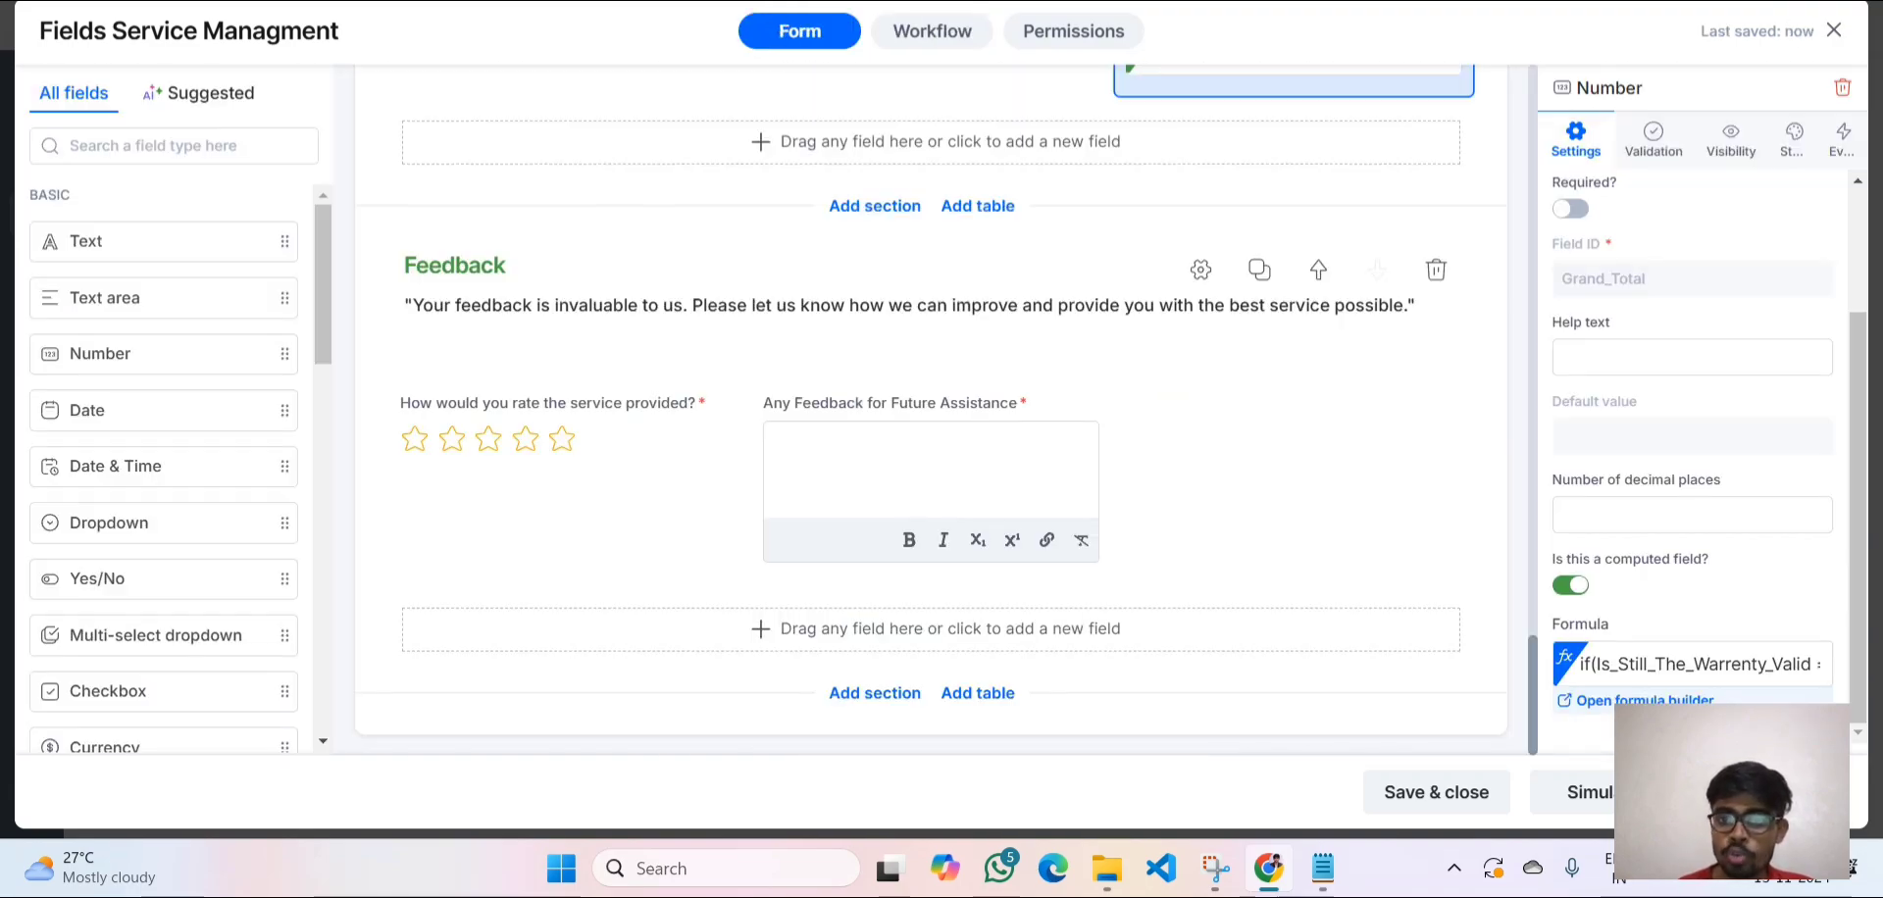
Open the Grand_Total formula in the formula builder and select it to review the warranty calculation.
{"action": "left_click", "coordinate": [1647, 702]}
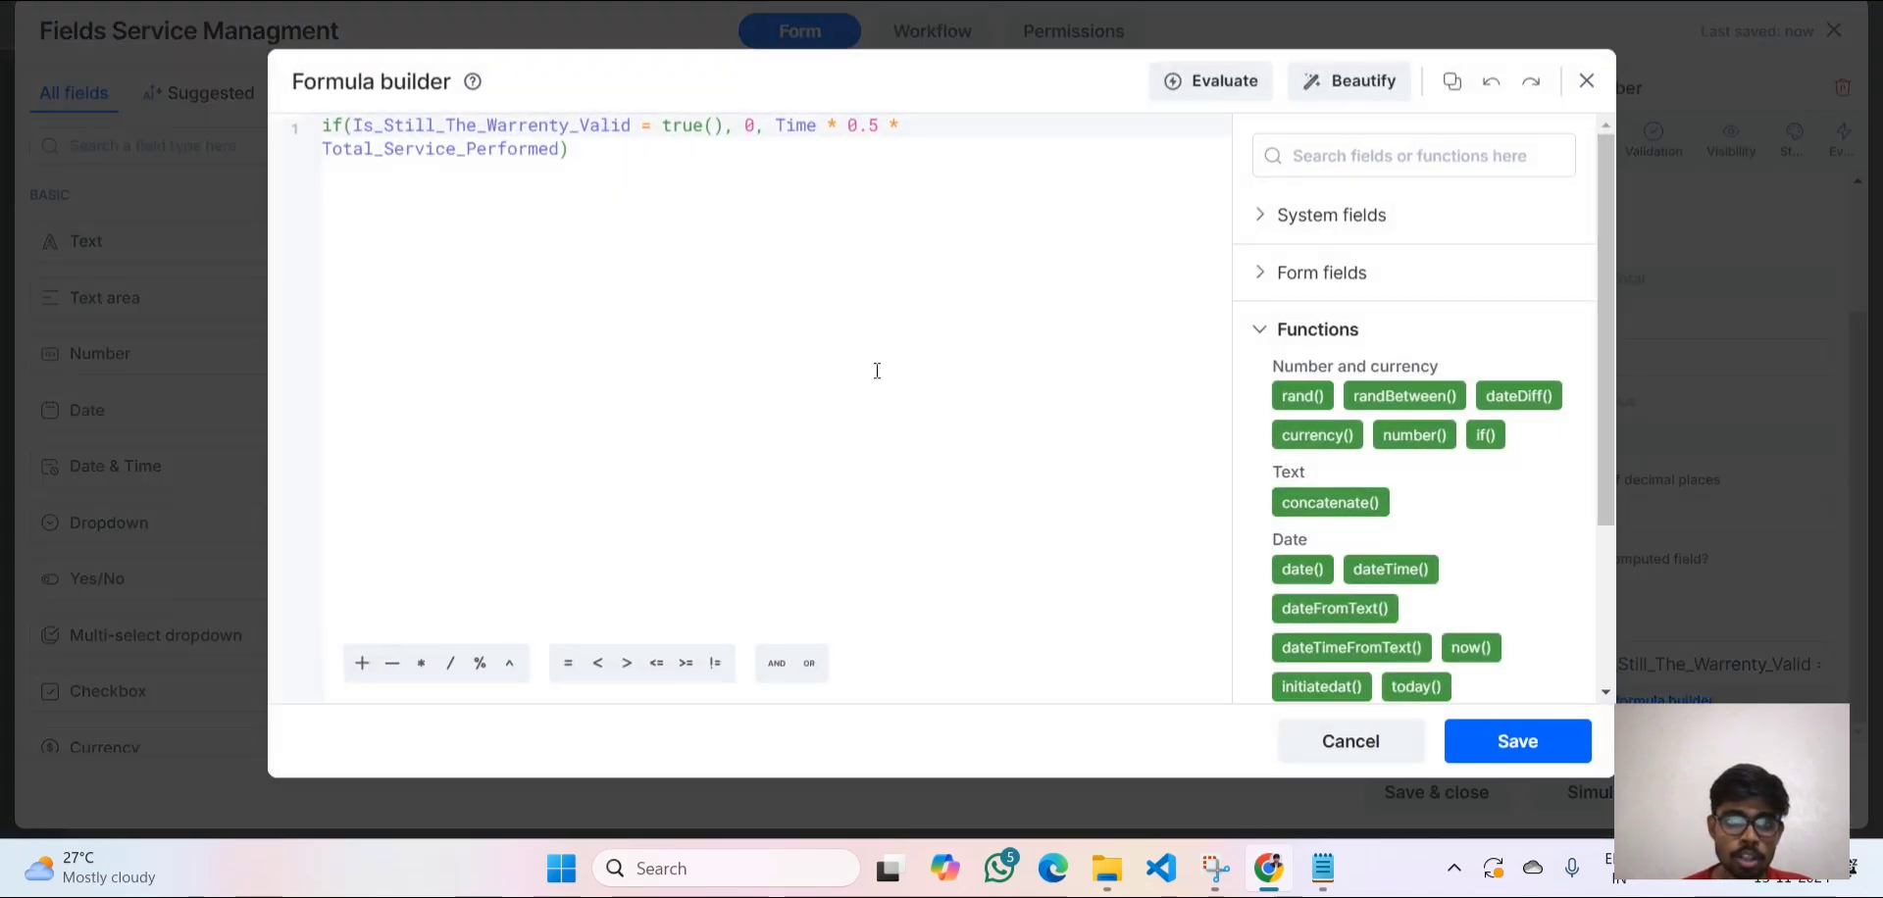
{"action": "left_click_drag", "start_coordinate": [597, 150], "coordinate": [377, 92]}
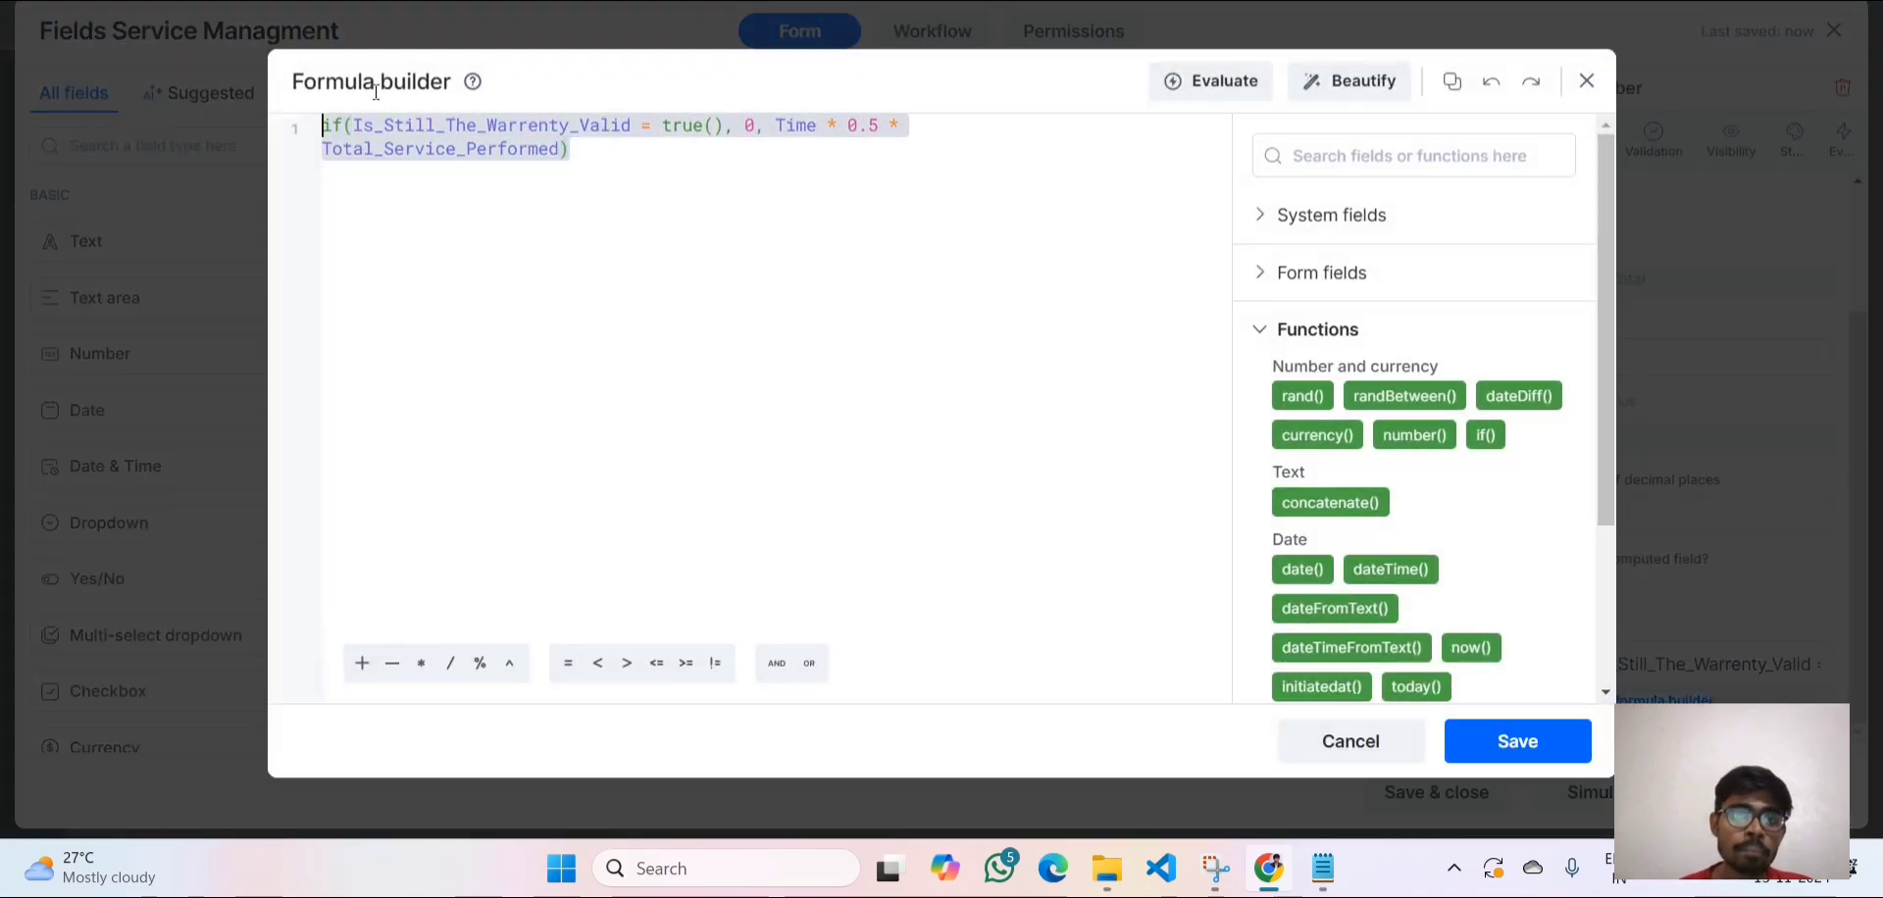
{"action": "left_click", "coordinate": [513, 208]}
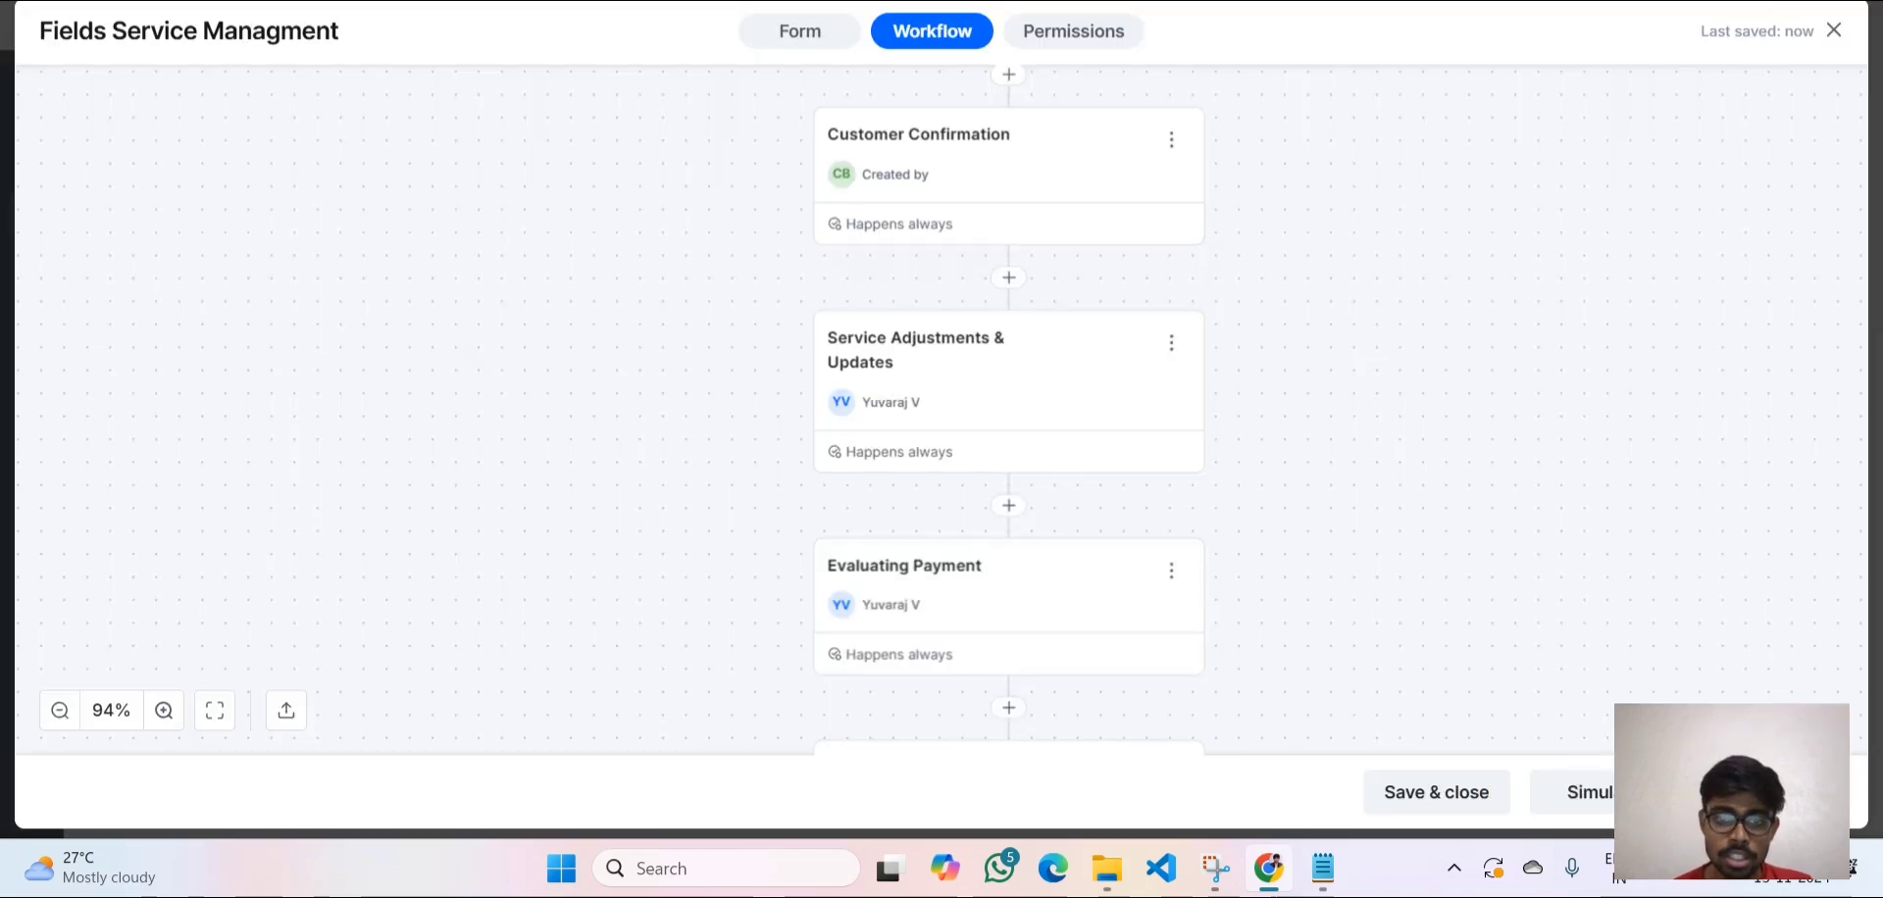
{"action": "scroll", "coordinate": [1063, 509], "scroll_direction": "up", "scroll_amount": 3}
{"action": "scroll", "coordinate": [1063, 509], "scroll_direction": "down", "scroll_amount": 4}
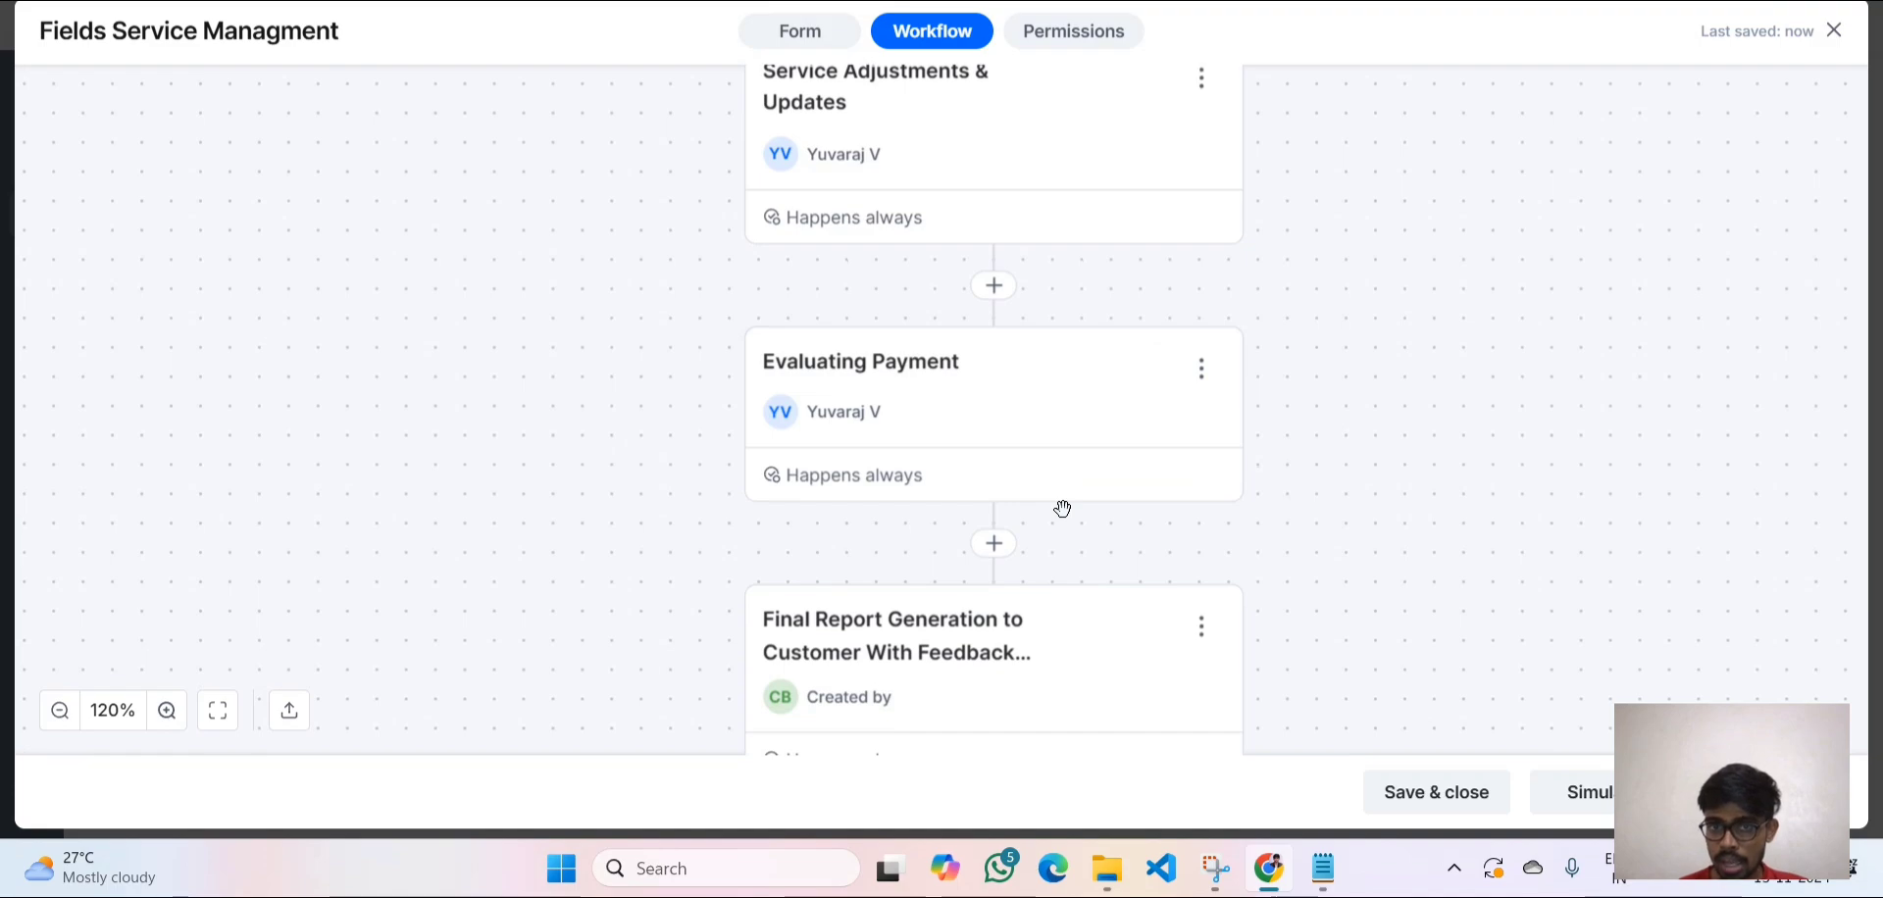
{"action": "scroll", "coordinate": [1064, 505], "scroll_direction": "down", "scroll_amount": 2}
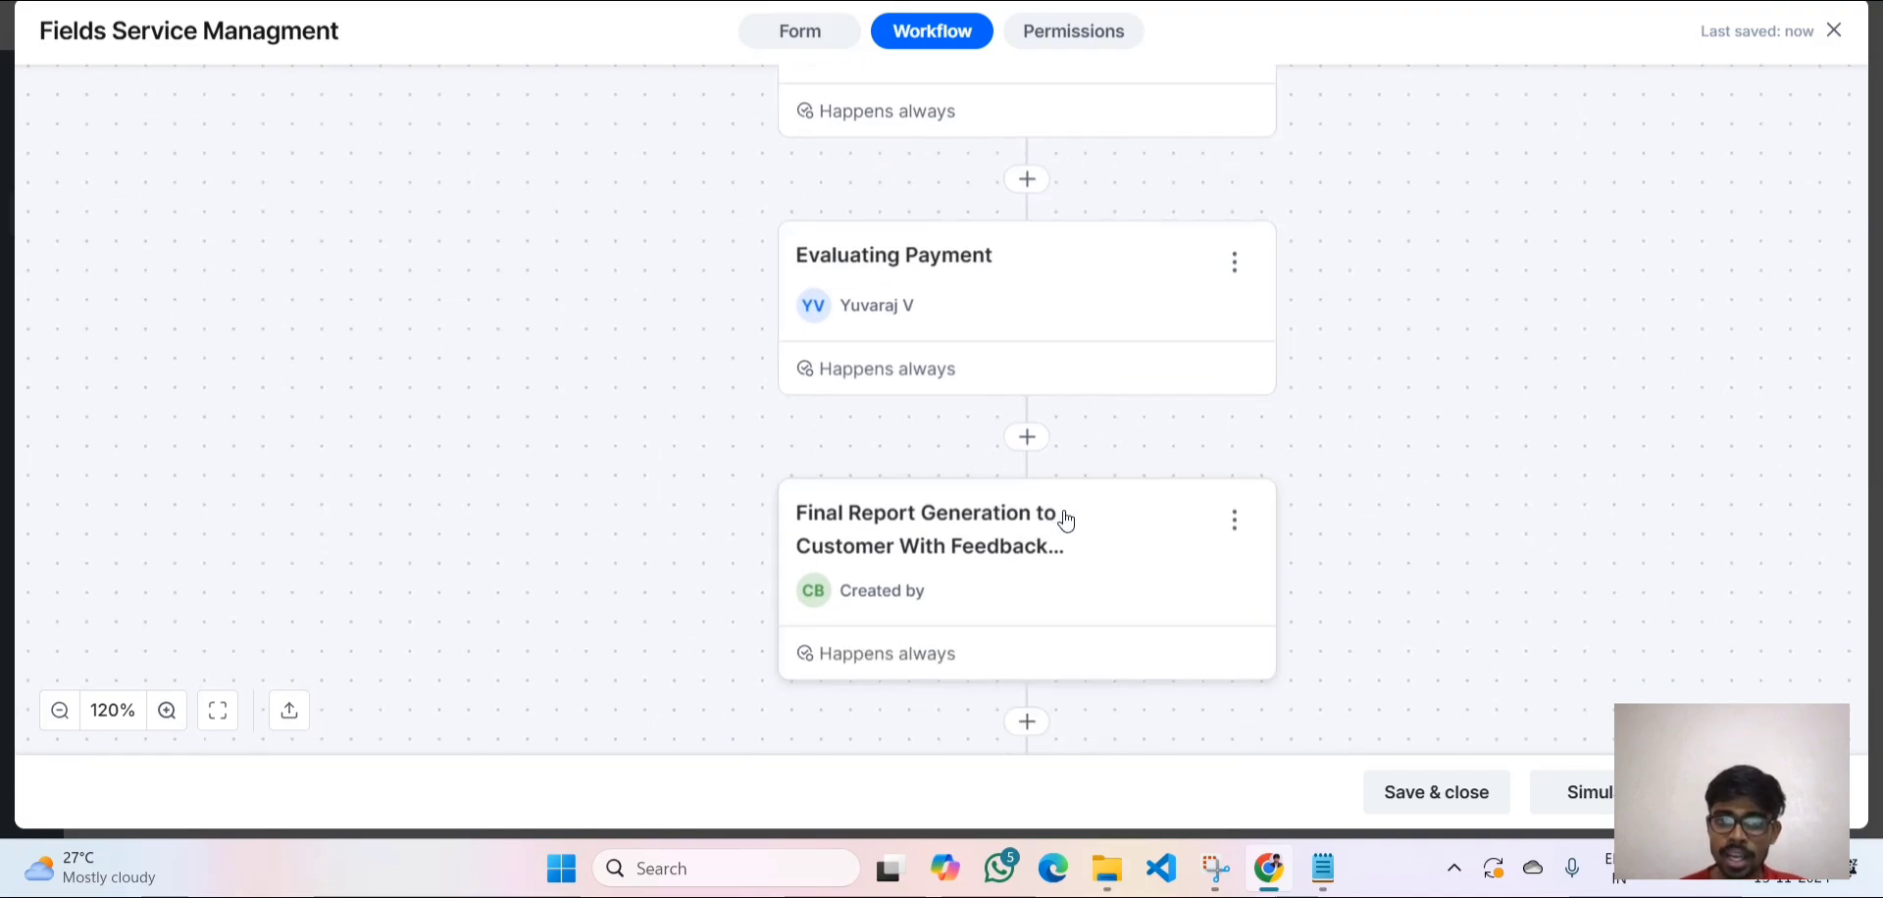
{"action": "scroll", "coordinate": [1064, 510], "scroll_direction": "up", "scroll_amount": 2}
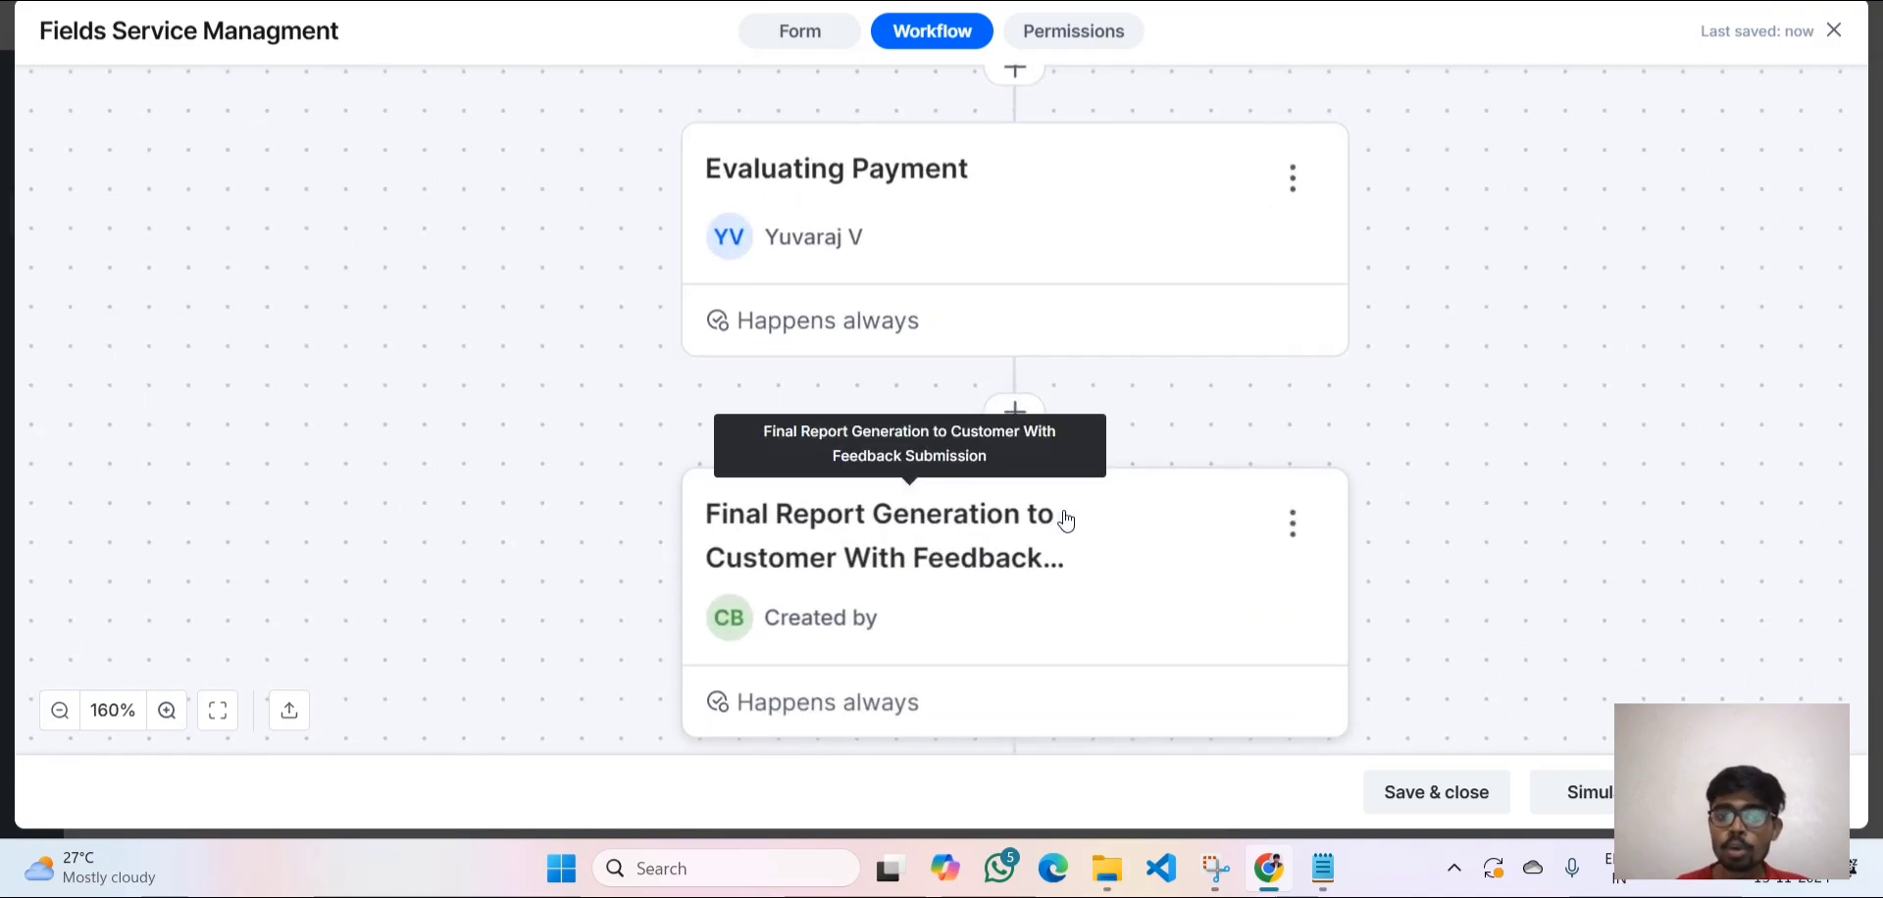
{"action": "scroll", "coordinate": [1066, 519], "scroll_direction": "down", "scroll_amount": 1}
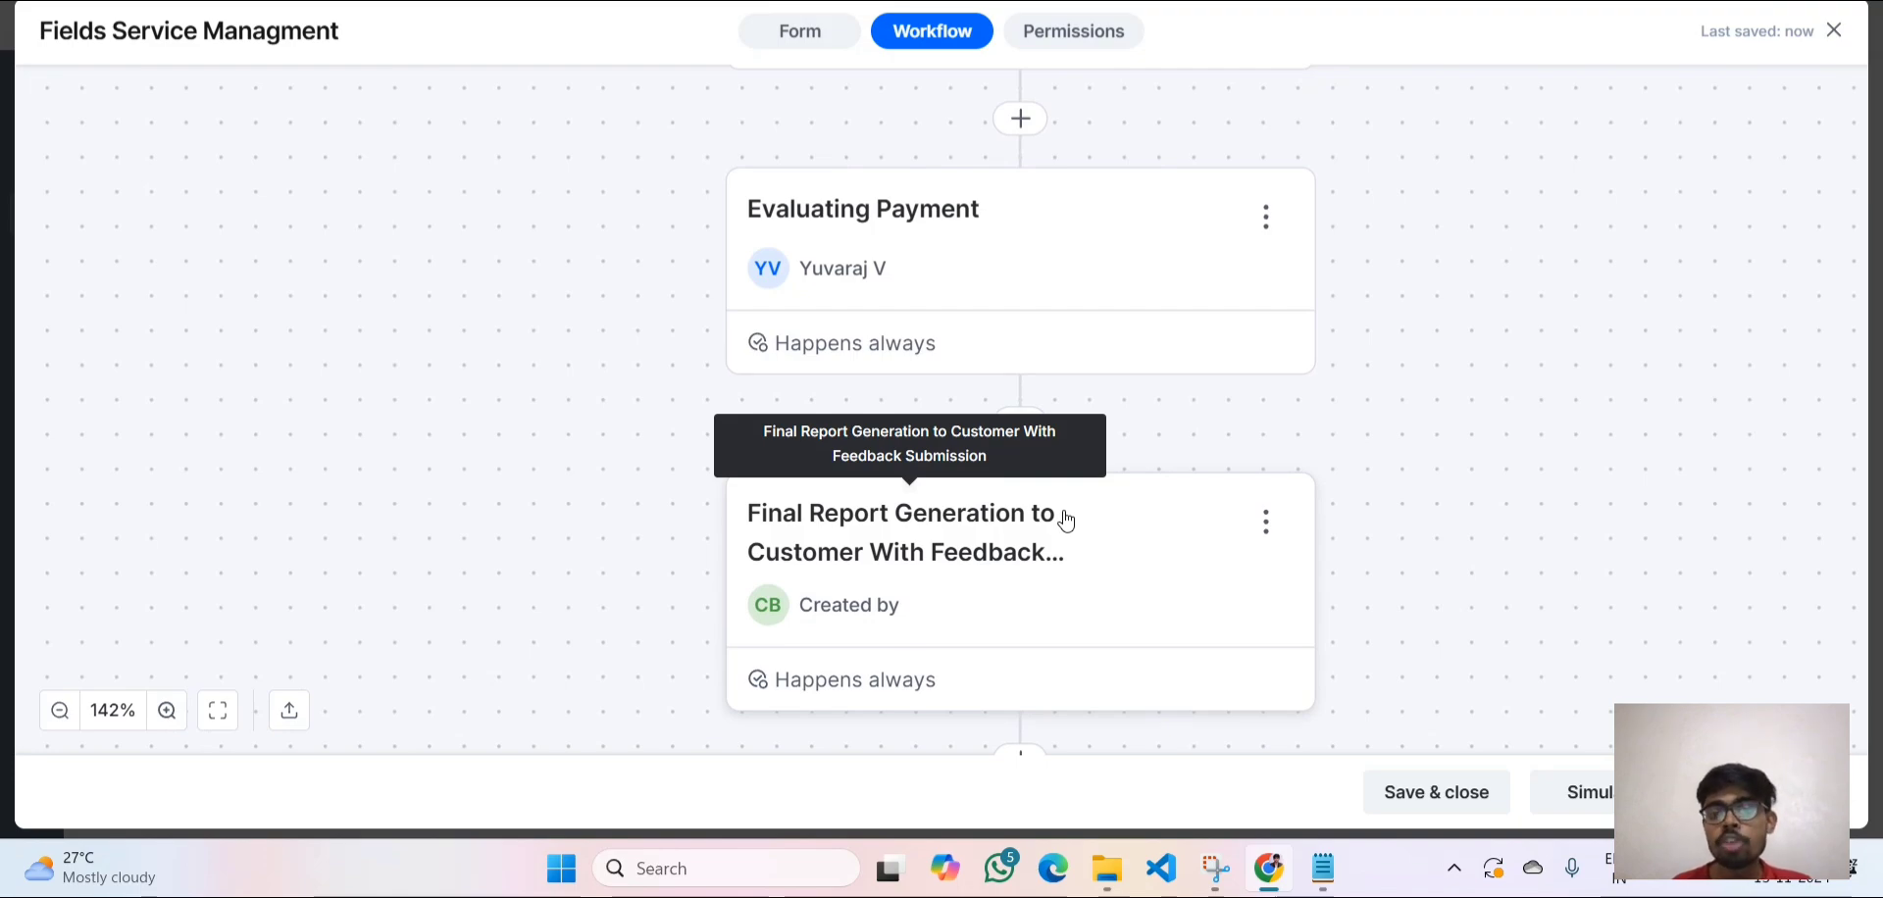
{"action": "scroll", "coordinate": [1067, 520], "scroll_direction": "down", "scroll_amount": 4}
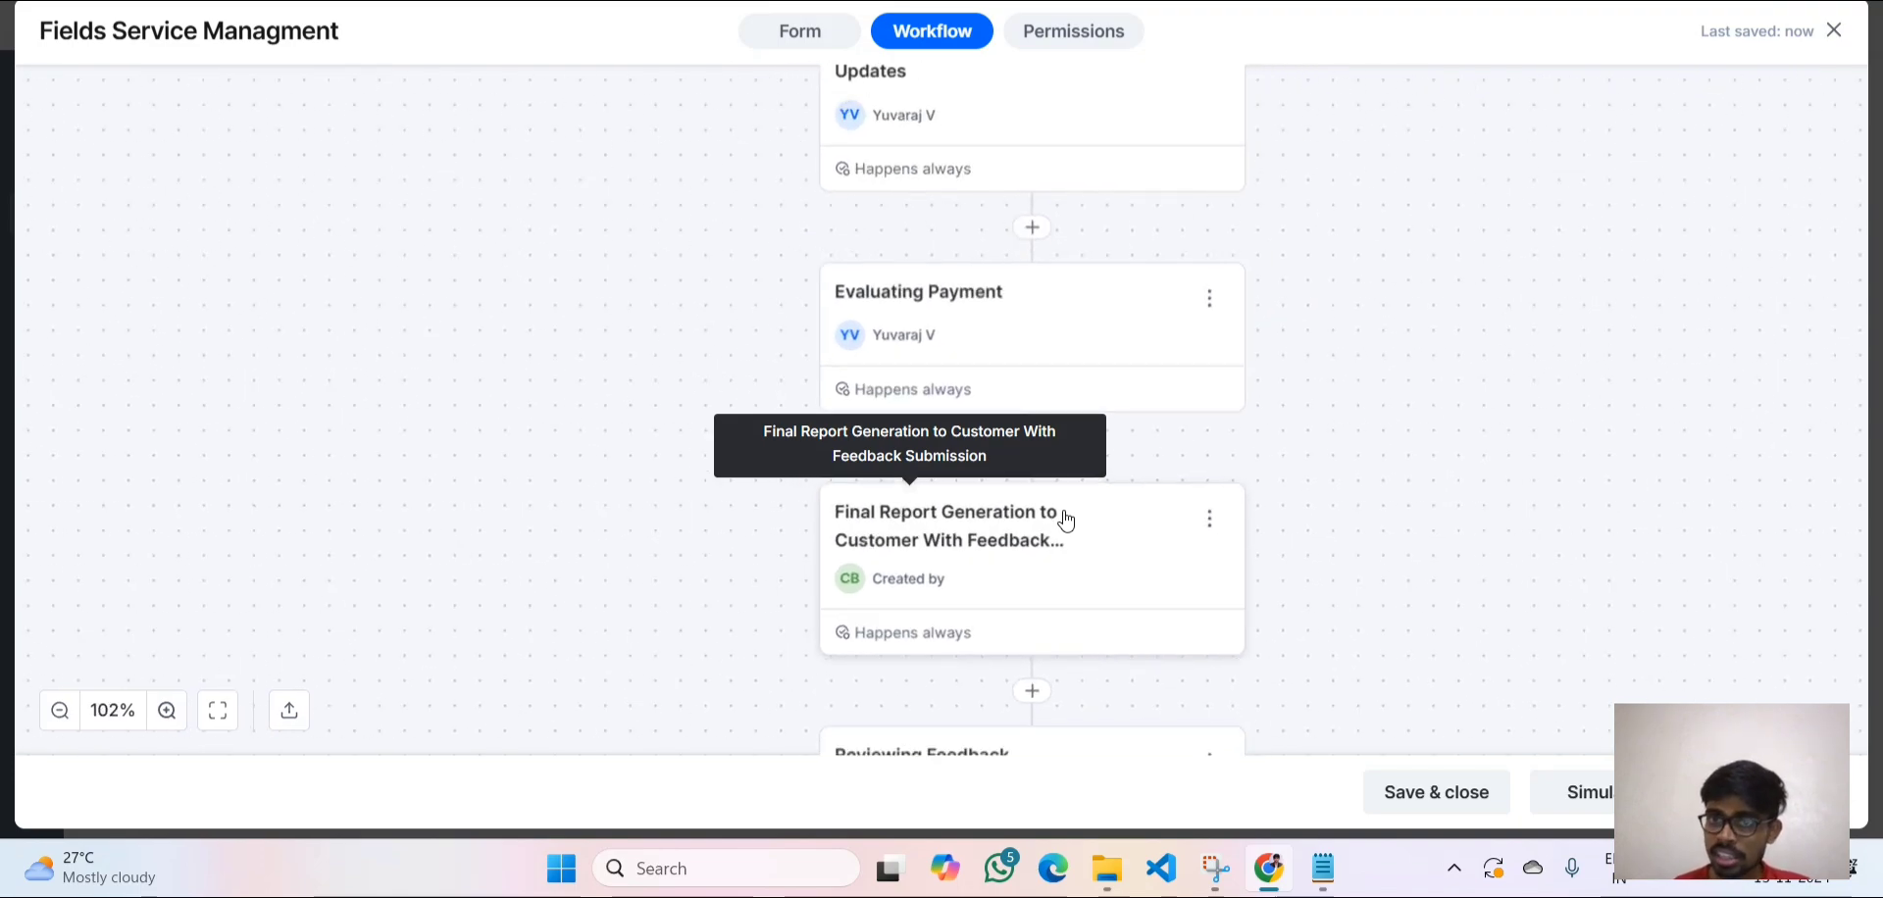
{"action": "scroll", "coordinate": [1067, 520], "scroll_direction": "down", "scroll_amount": 3}
{"action": "scroll", "coordinate": [1066, 520], "scroll_direction": "down", "scroll_amount": 1}
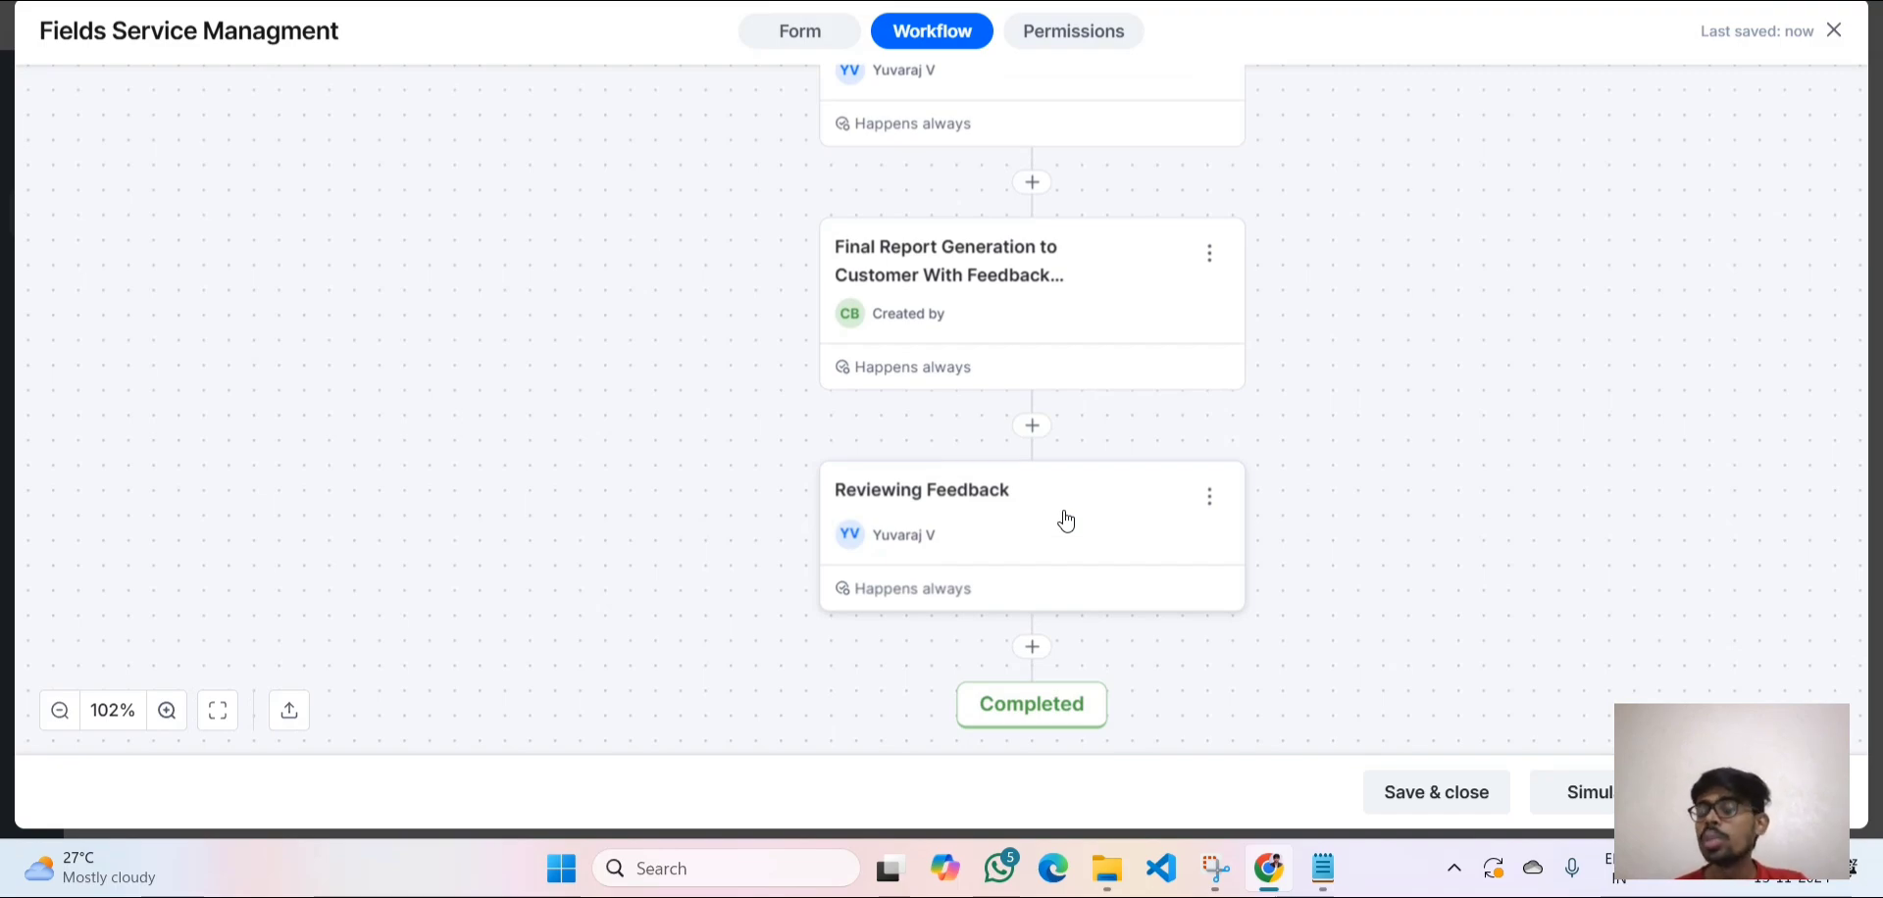
{"action": "scroll", "coordinate": [1066, 520], "scroll_direction": "down", "scroll_amount": 3}
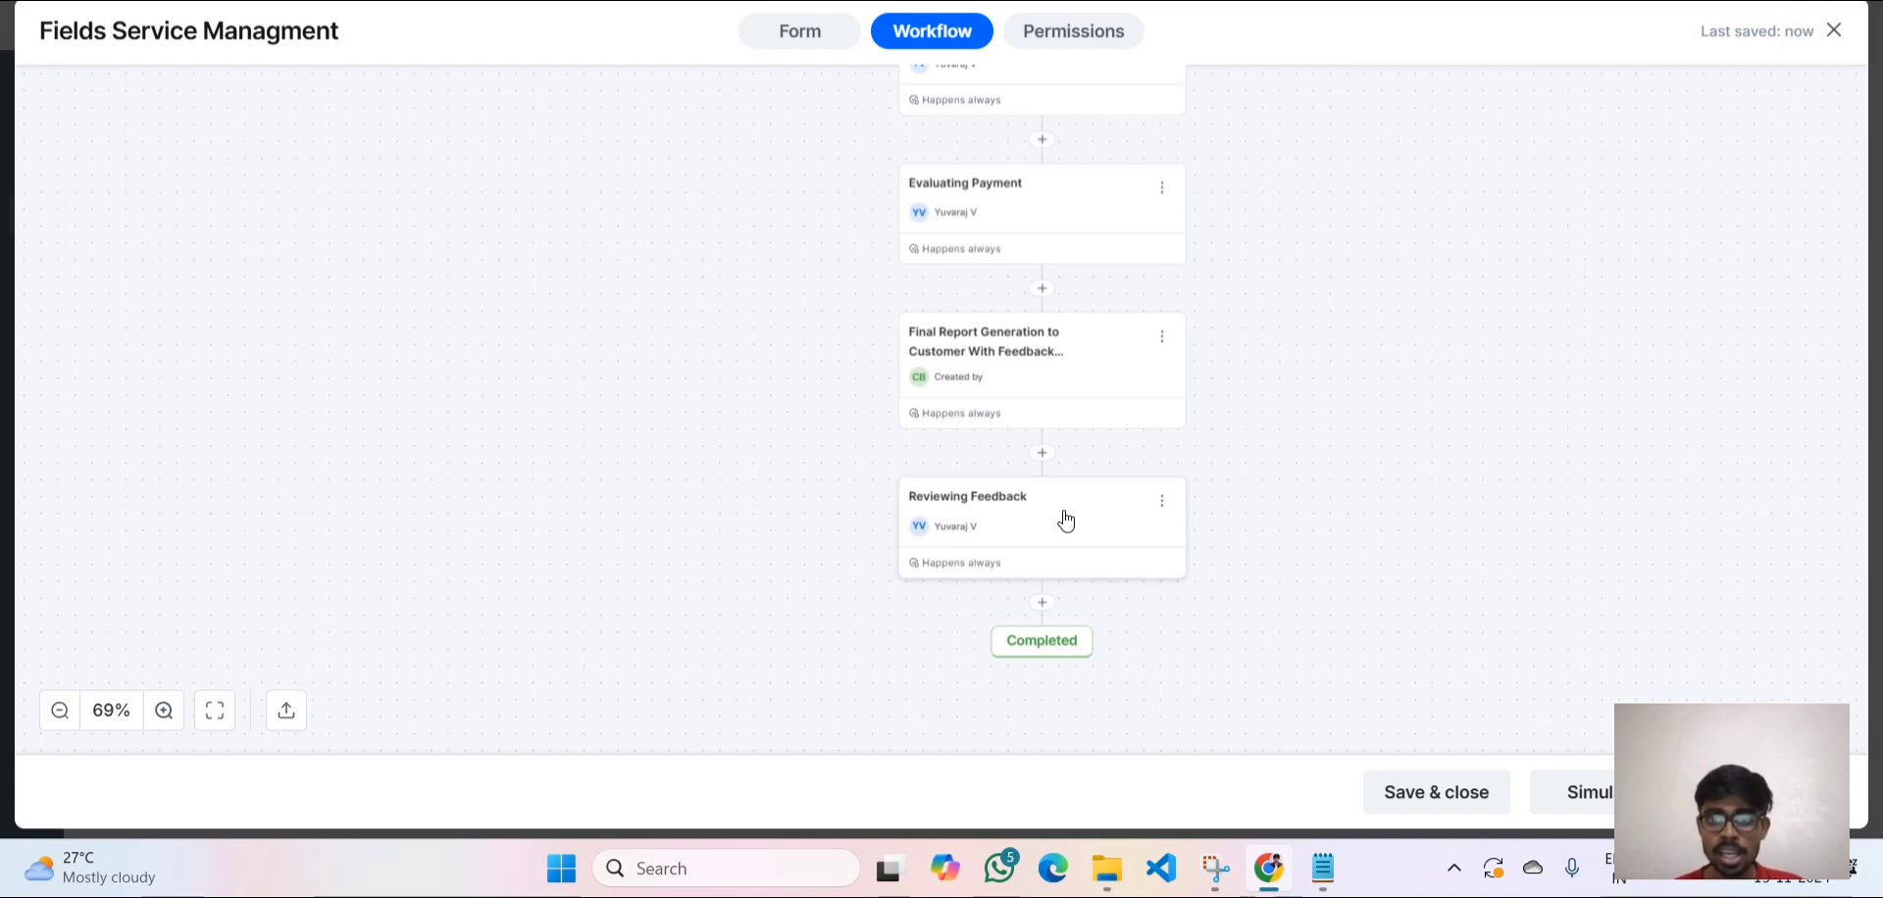
{"action": "scroll", "coordinate": [1066, 521], "scroll_direction": "down", "scroll_amount": 2}
{"action": "scroll", "coordinate": [1067, 521], "scroll_direction": "up", "scroll_amount": 3}
{"action": "scroll", "coordinate": [1066, 521], "scroll_direction": "up", "scroll_amount": 3}
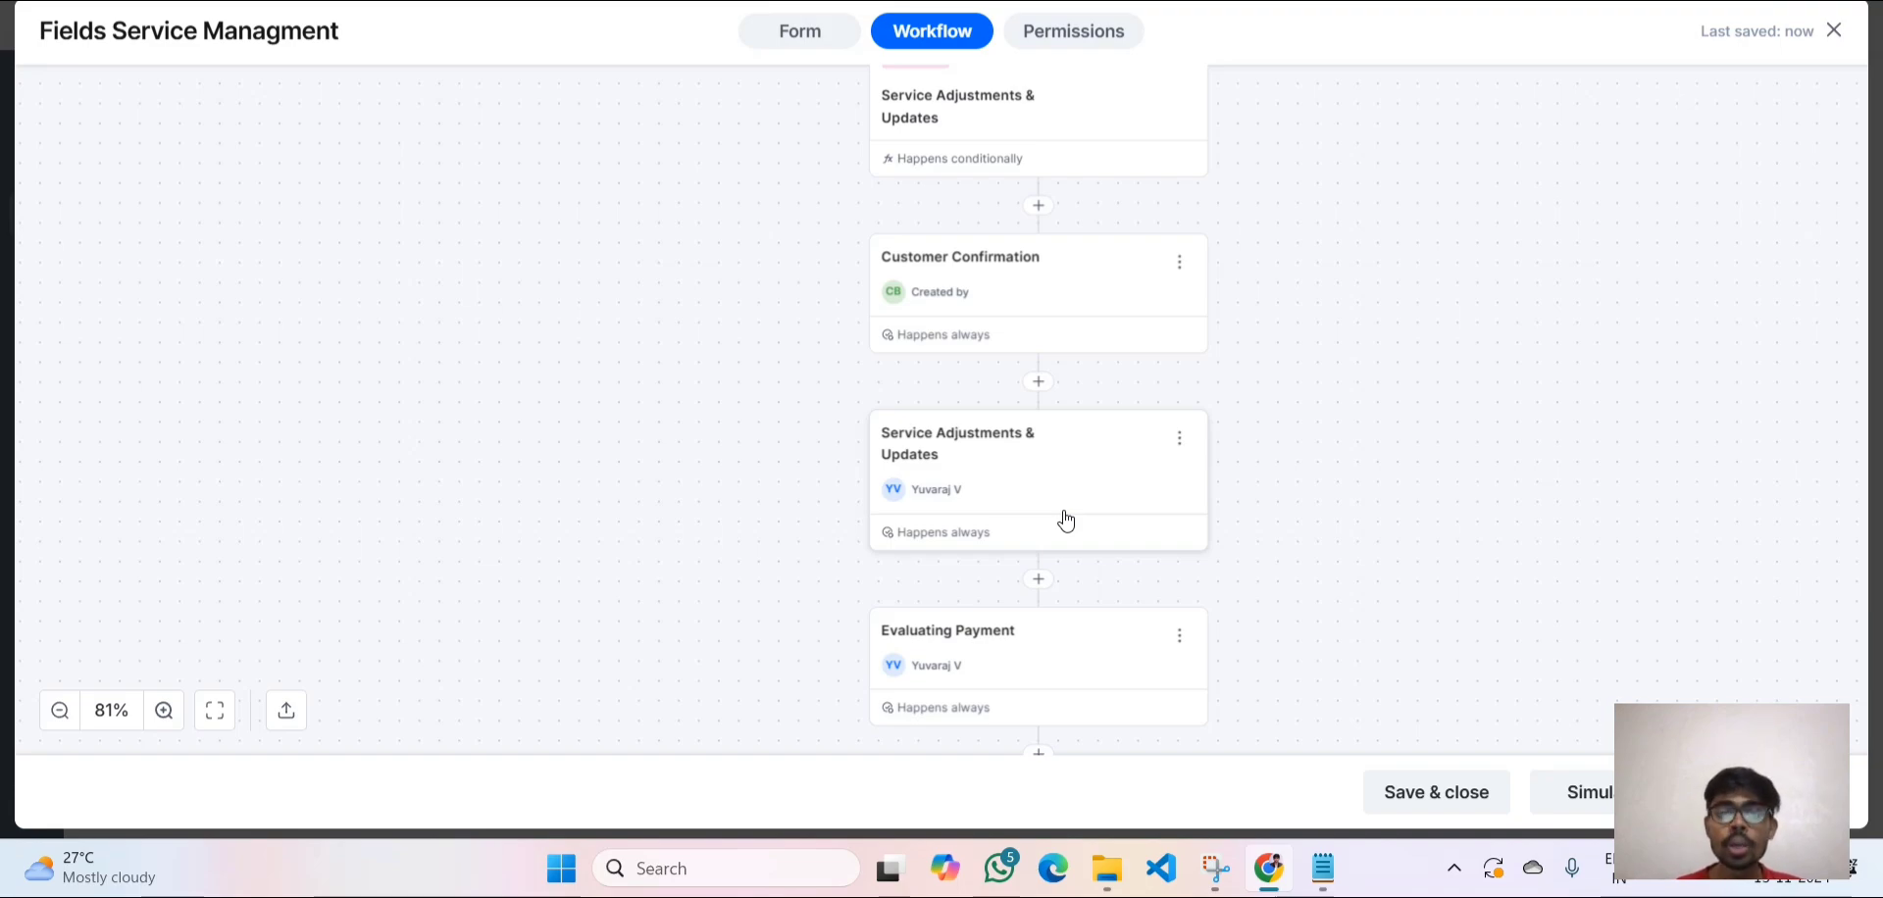
{"action": "scroll", "coordinate": [1066, 521], "scroll_direction": "up", "scroll_amount": 3}
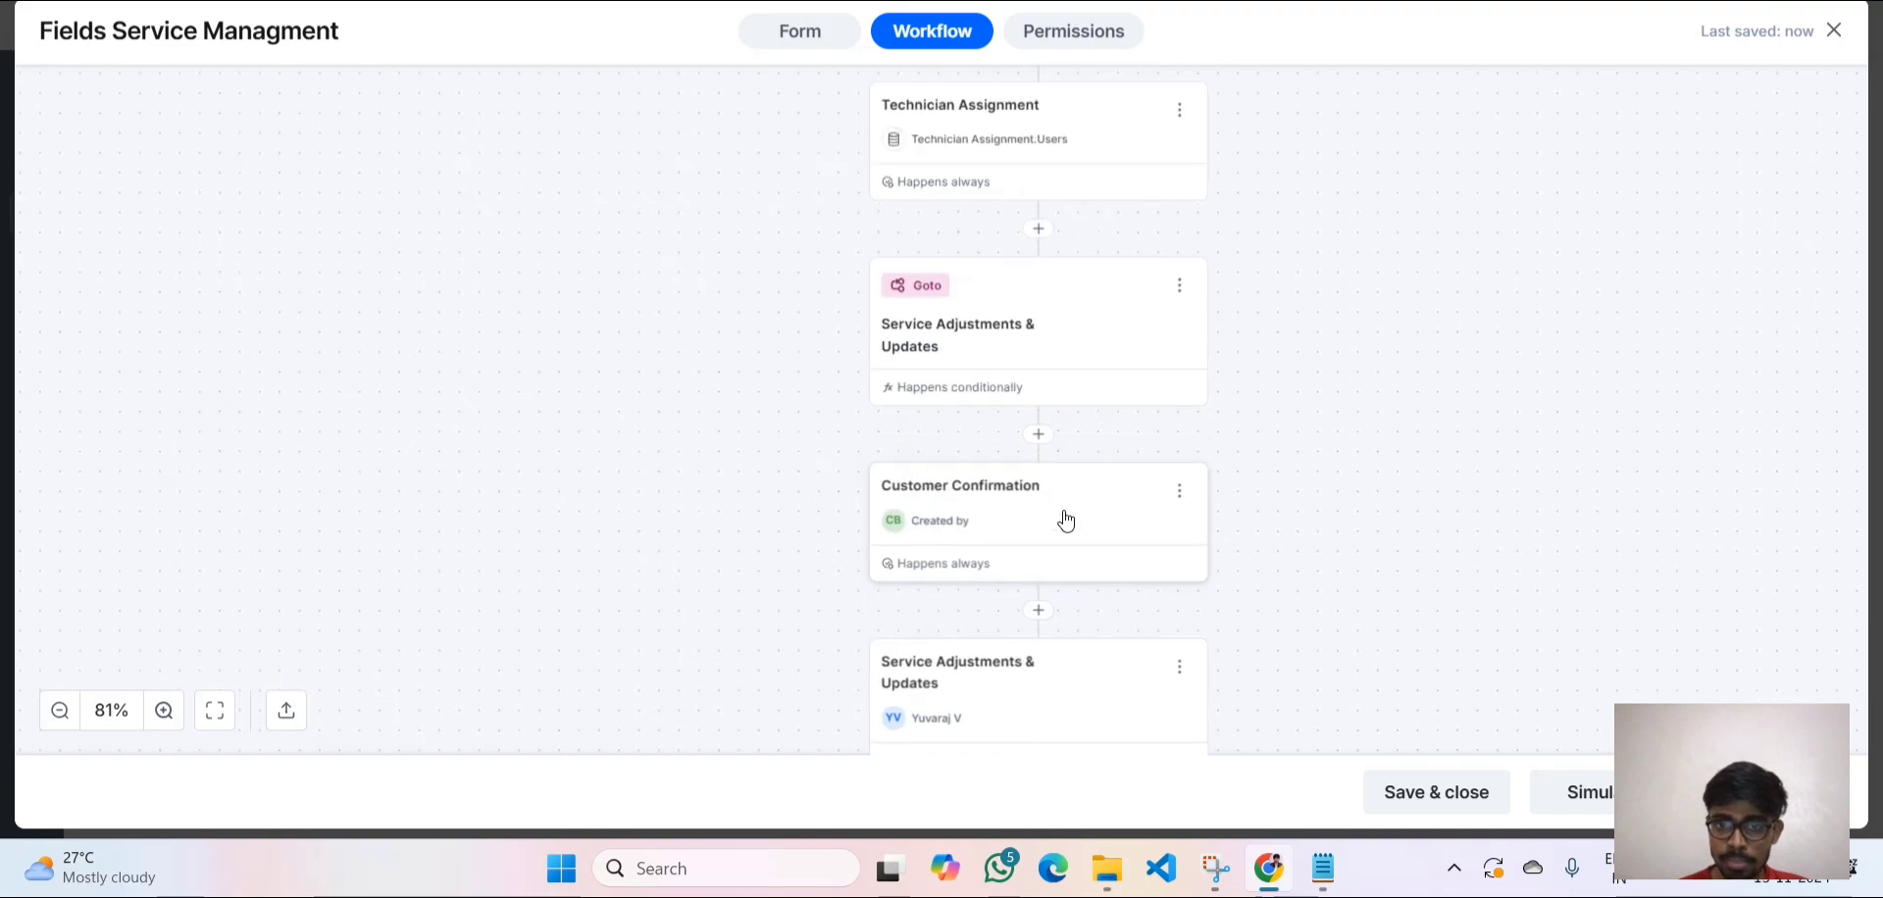
{"action": "scroll", "coordinate": [1064, 520], "scroll_direction": "up", "scroll_amount": 2}
{"action": "scroll", "coordinate": [976, 419], "scroll_direction": "up", "scroll_amount": 1}
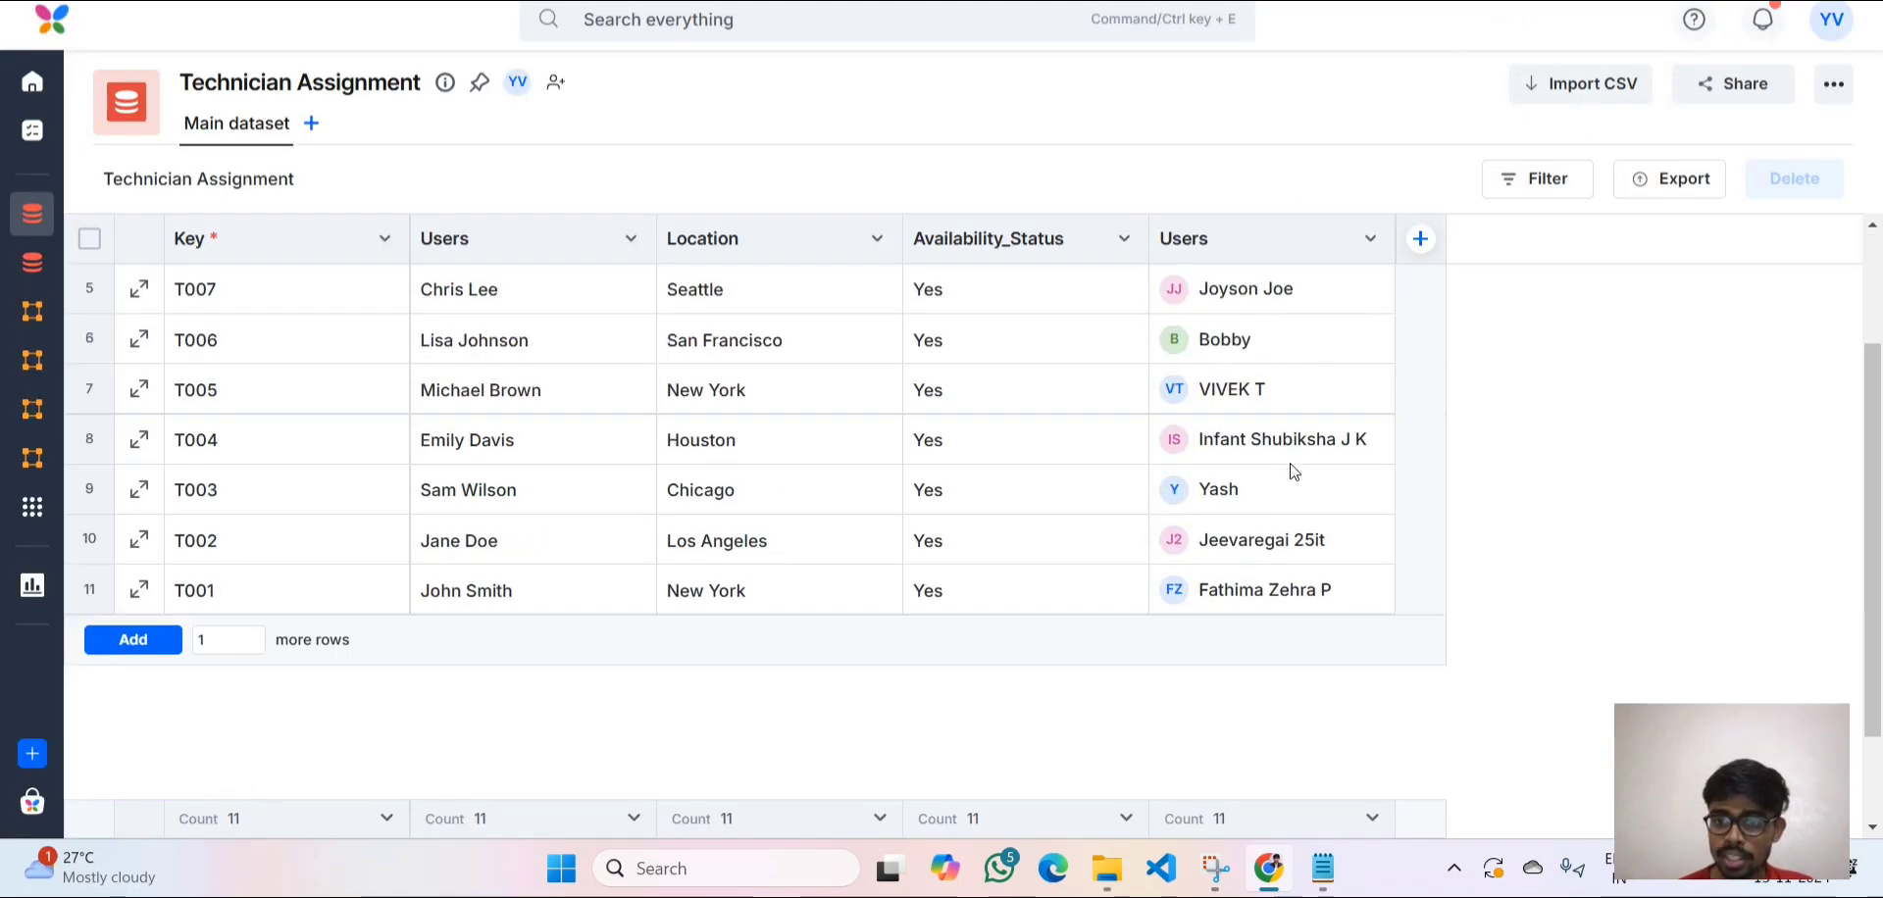
Scroll through the Technician Assignment dataset rows to check them.
{"action": "scroll", "coordinate": [1293, 472], "scroll_direction": "up", "scroll_amount": 2}
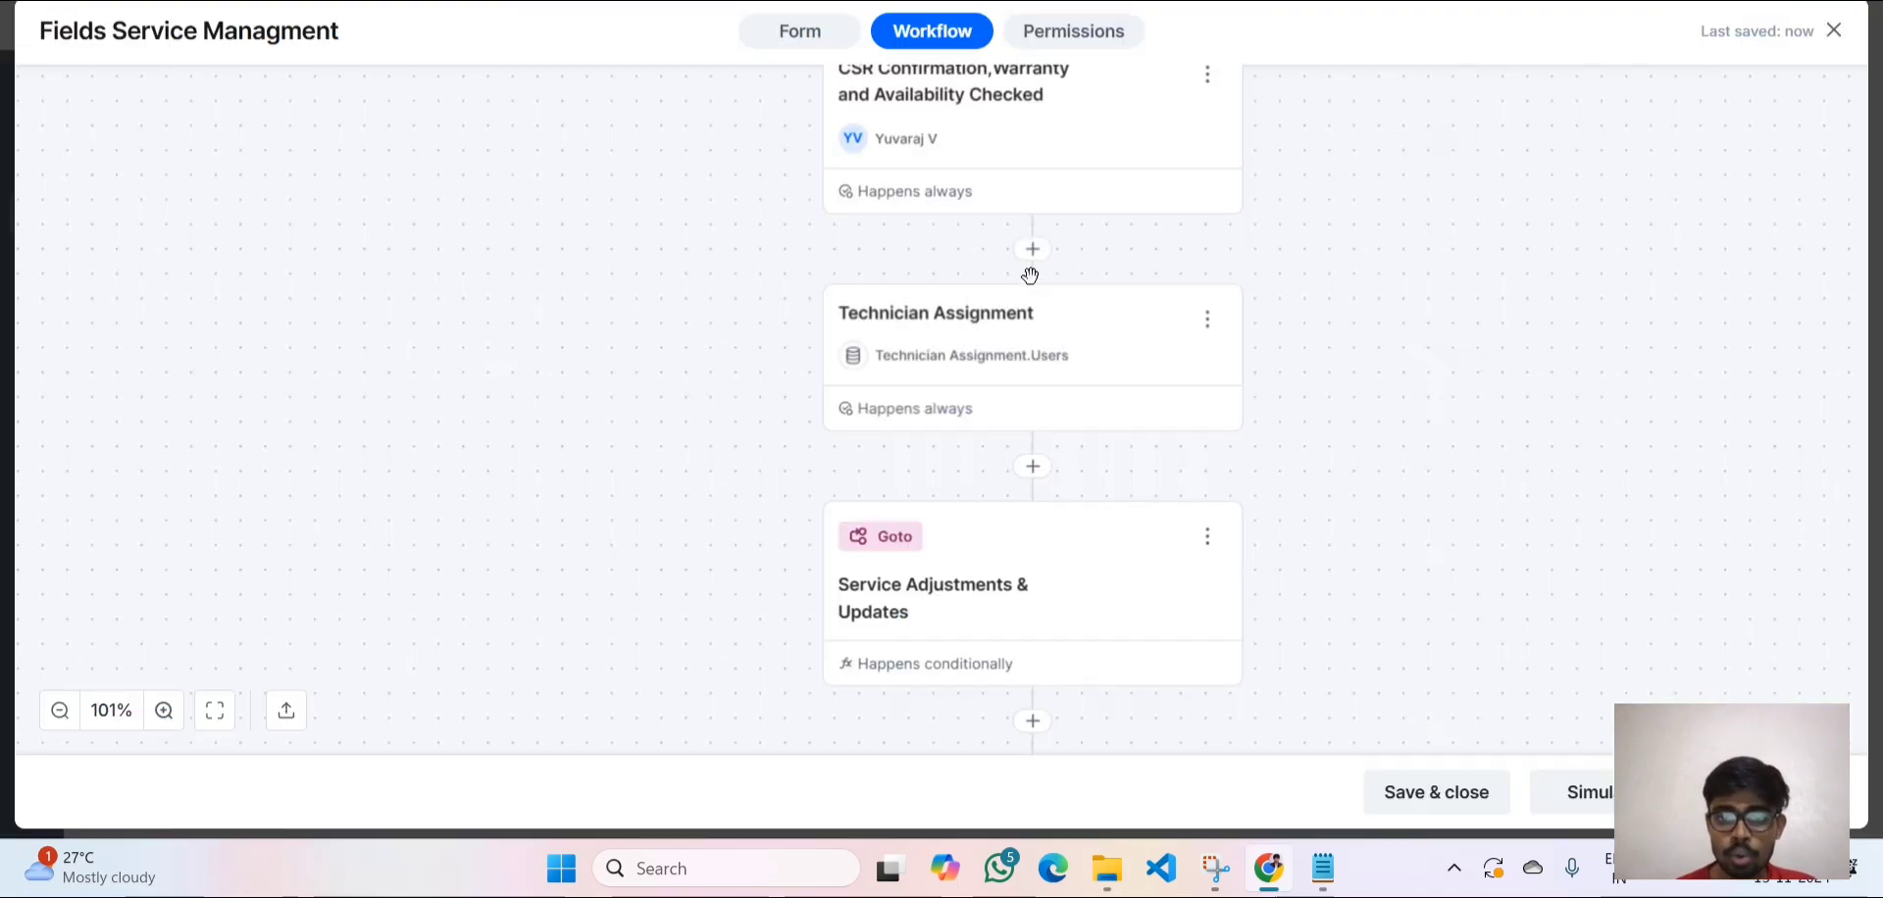
{"action": "scroll", "coordinate": [1030, 281], "scroll_direction": "down", "scroll_amount": 4}
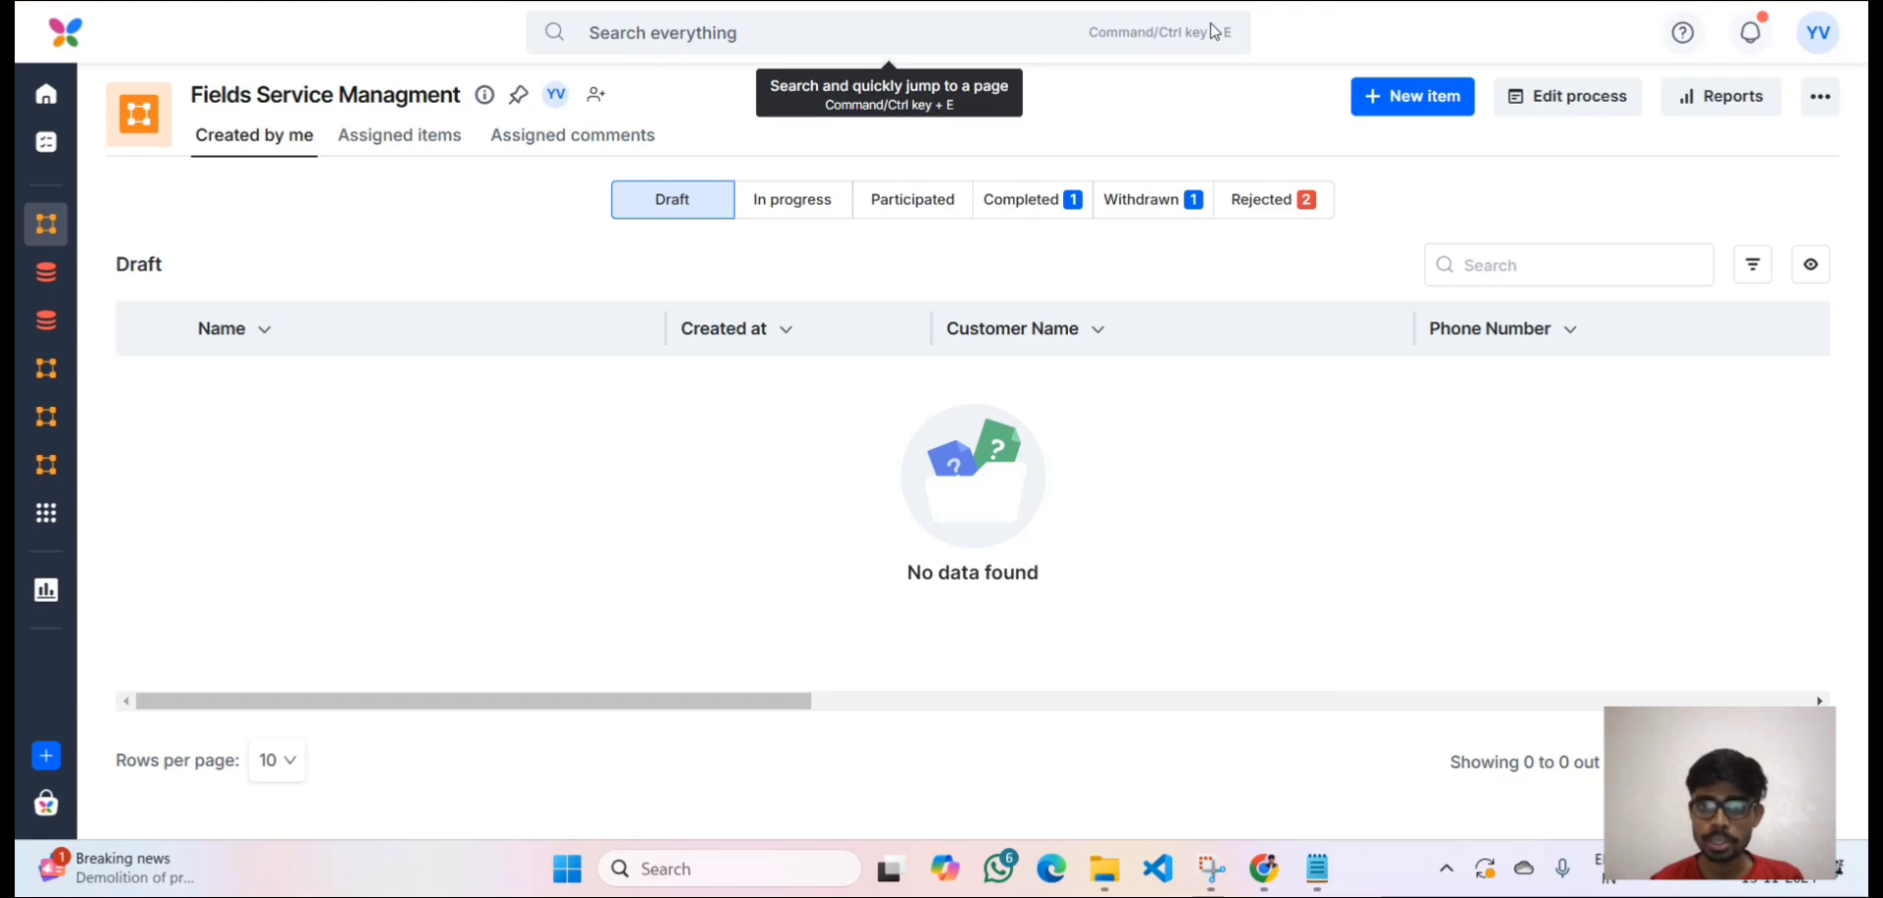
Start a new Fields Service Managment request and enter the customer's name, phone number and e-mail.
{"action": "left_click", "coordinate": [1427, 106]}
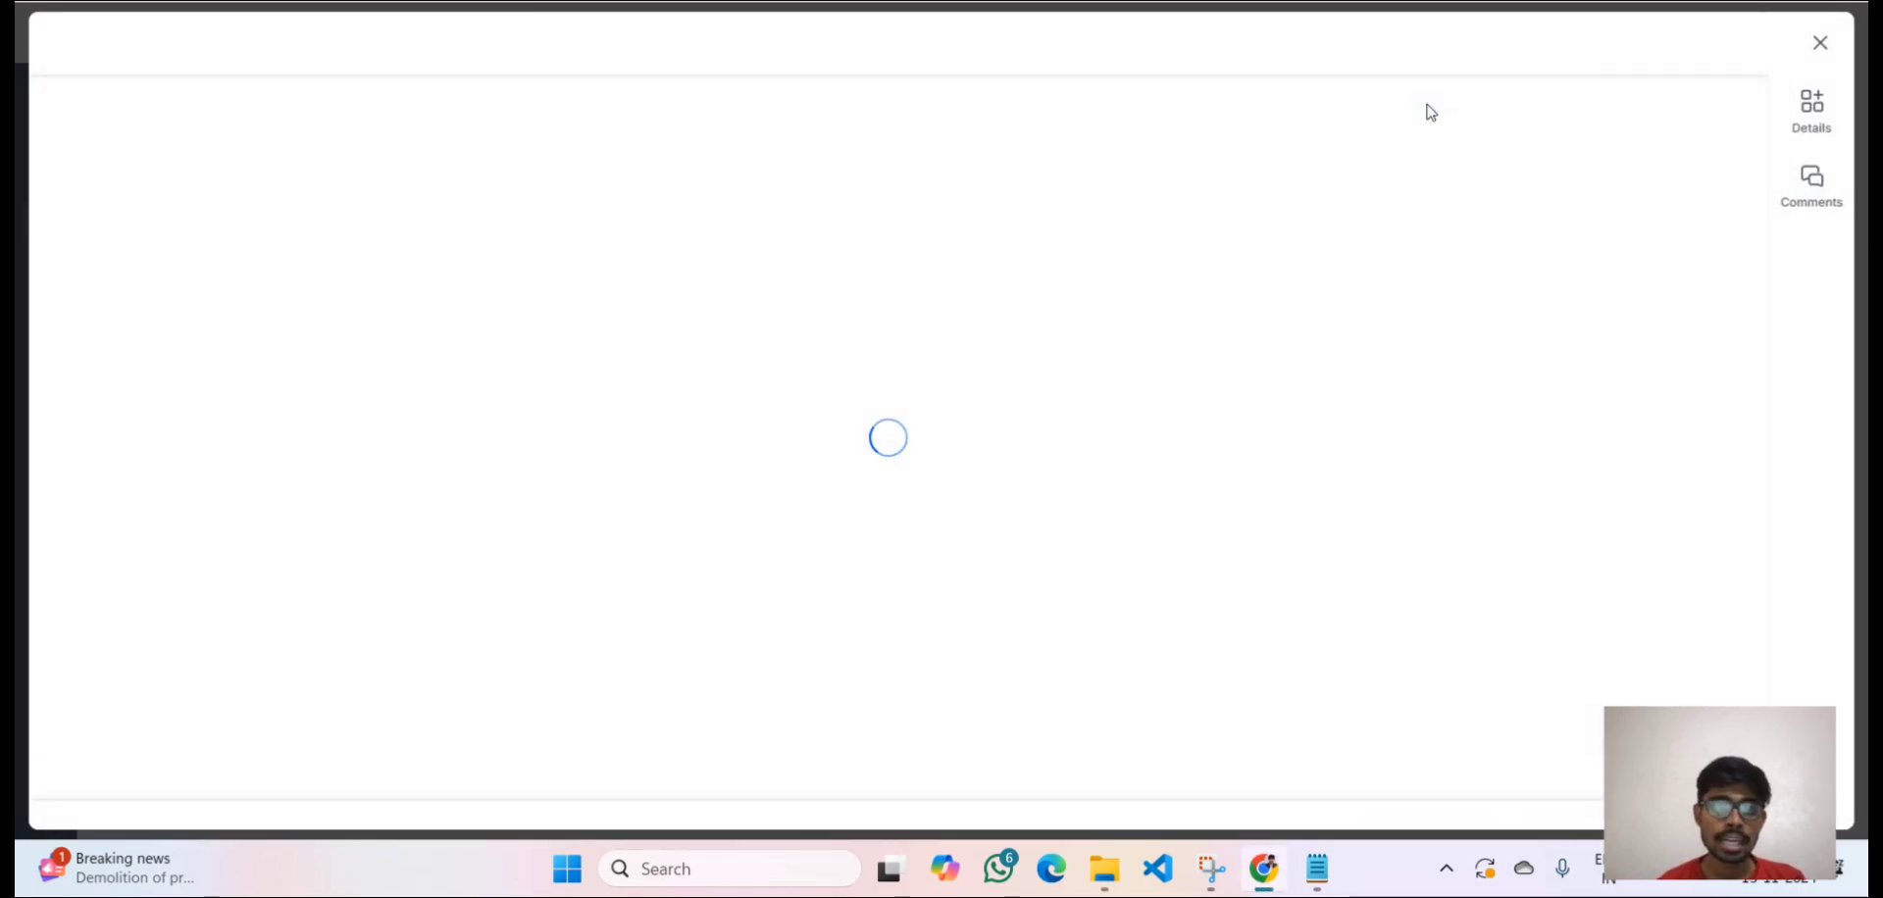
{"action": "left_click", "coordinate": [286, 231]}
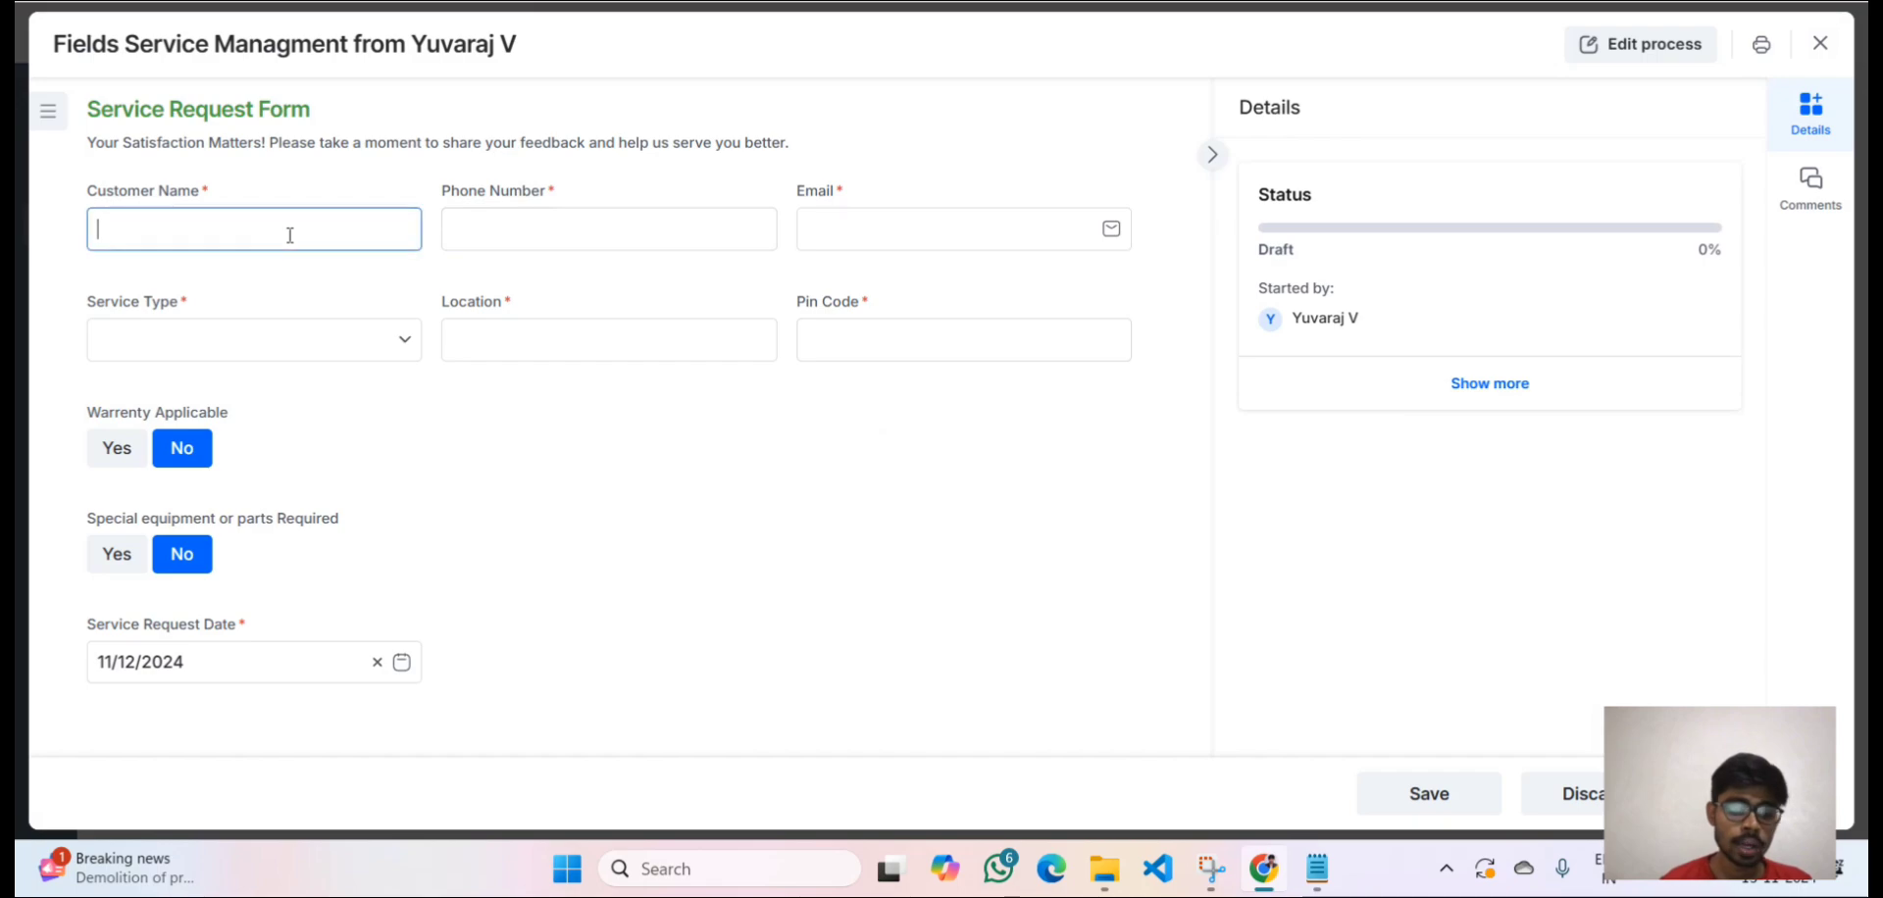
{"action": "type", "text": "Yuv"}
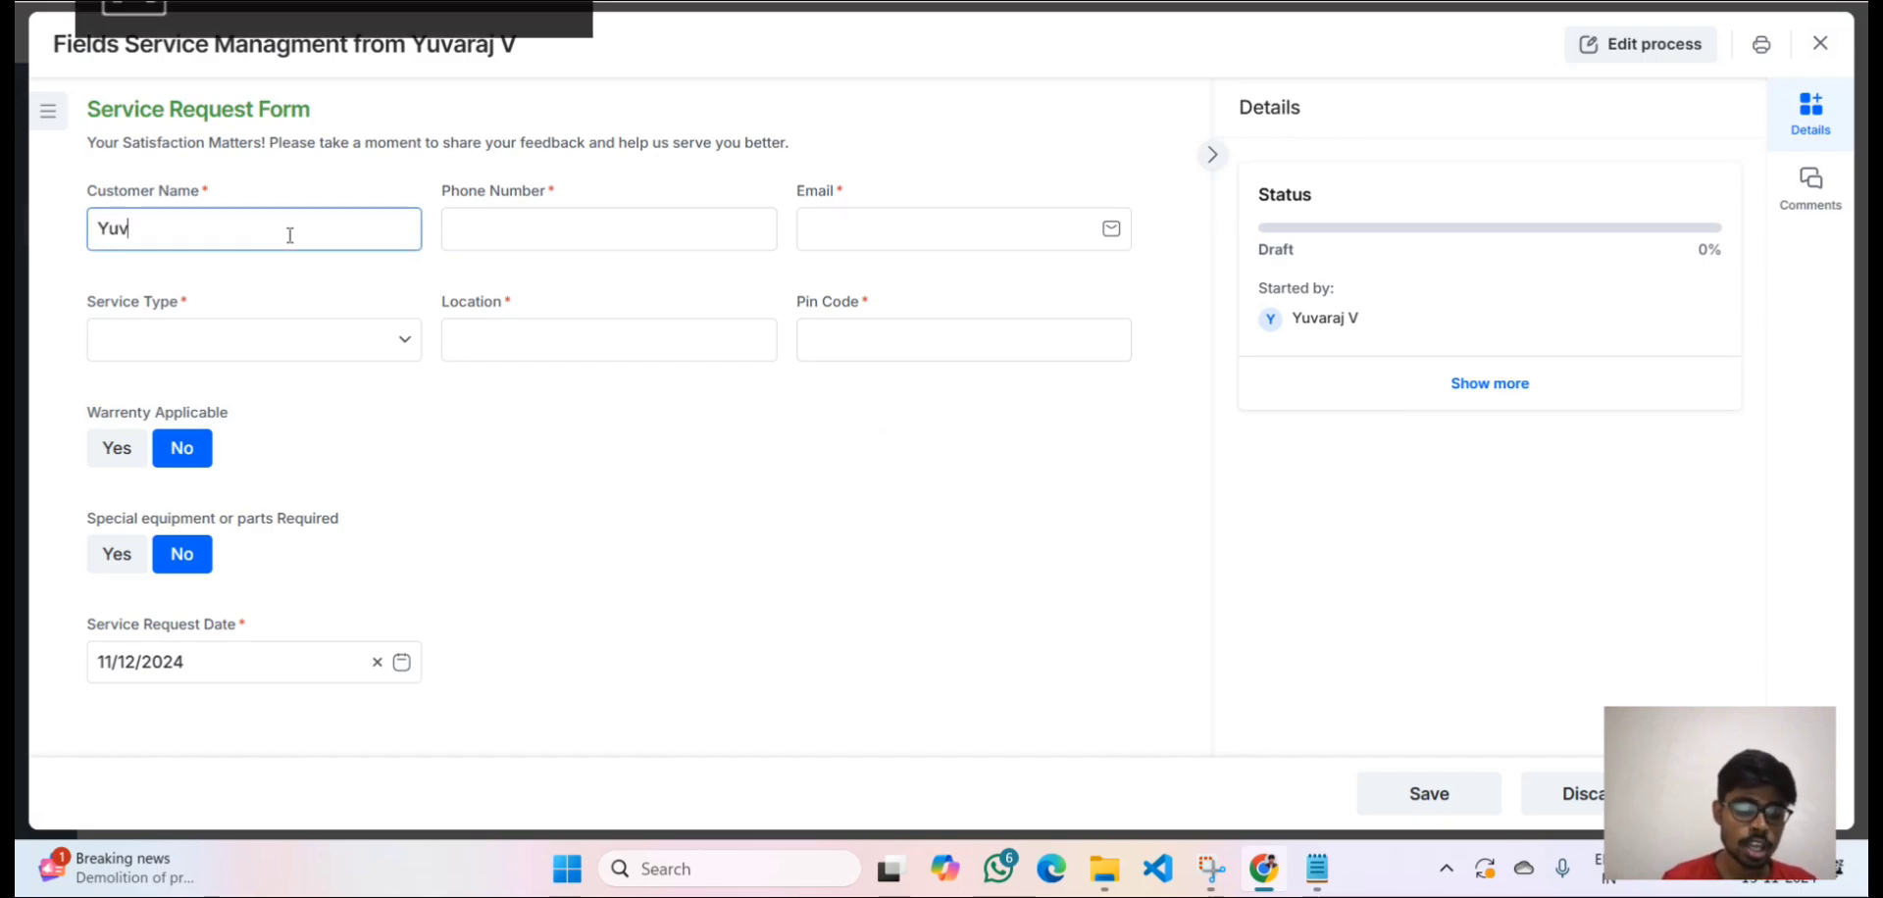
{"action": "type", "text": "araj V"}
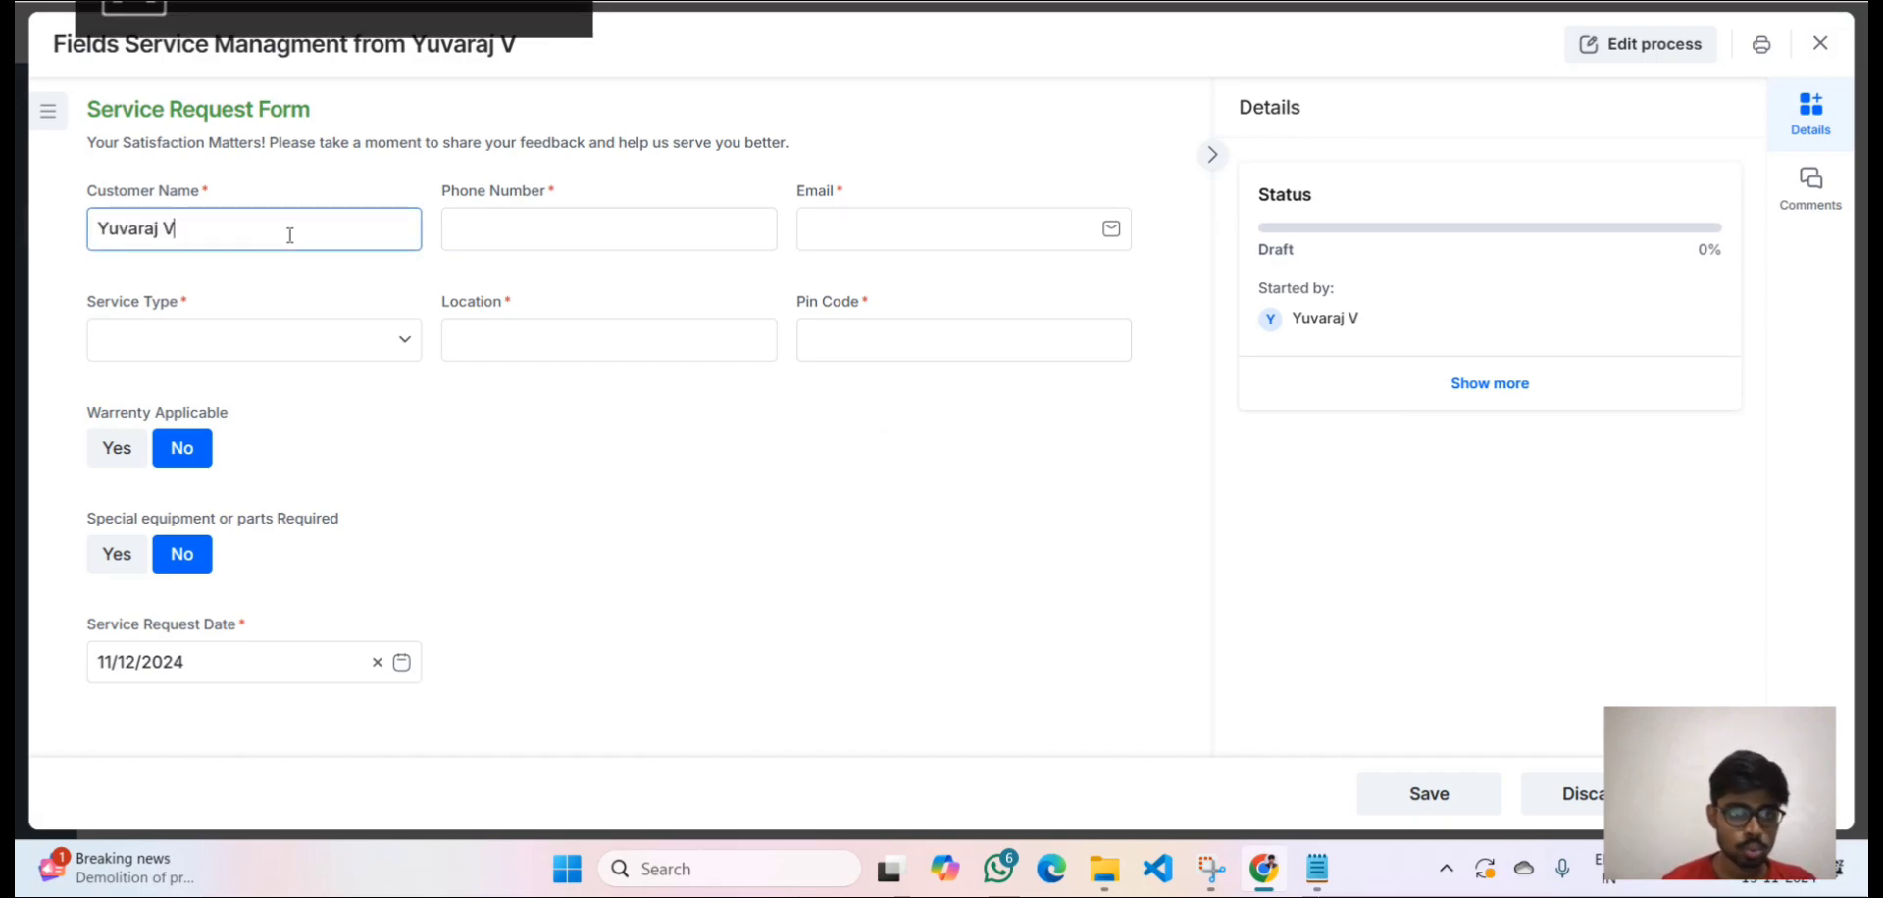
{"action": "left_click", "coordinate": [547, 239]}
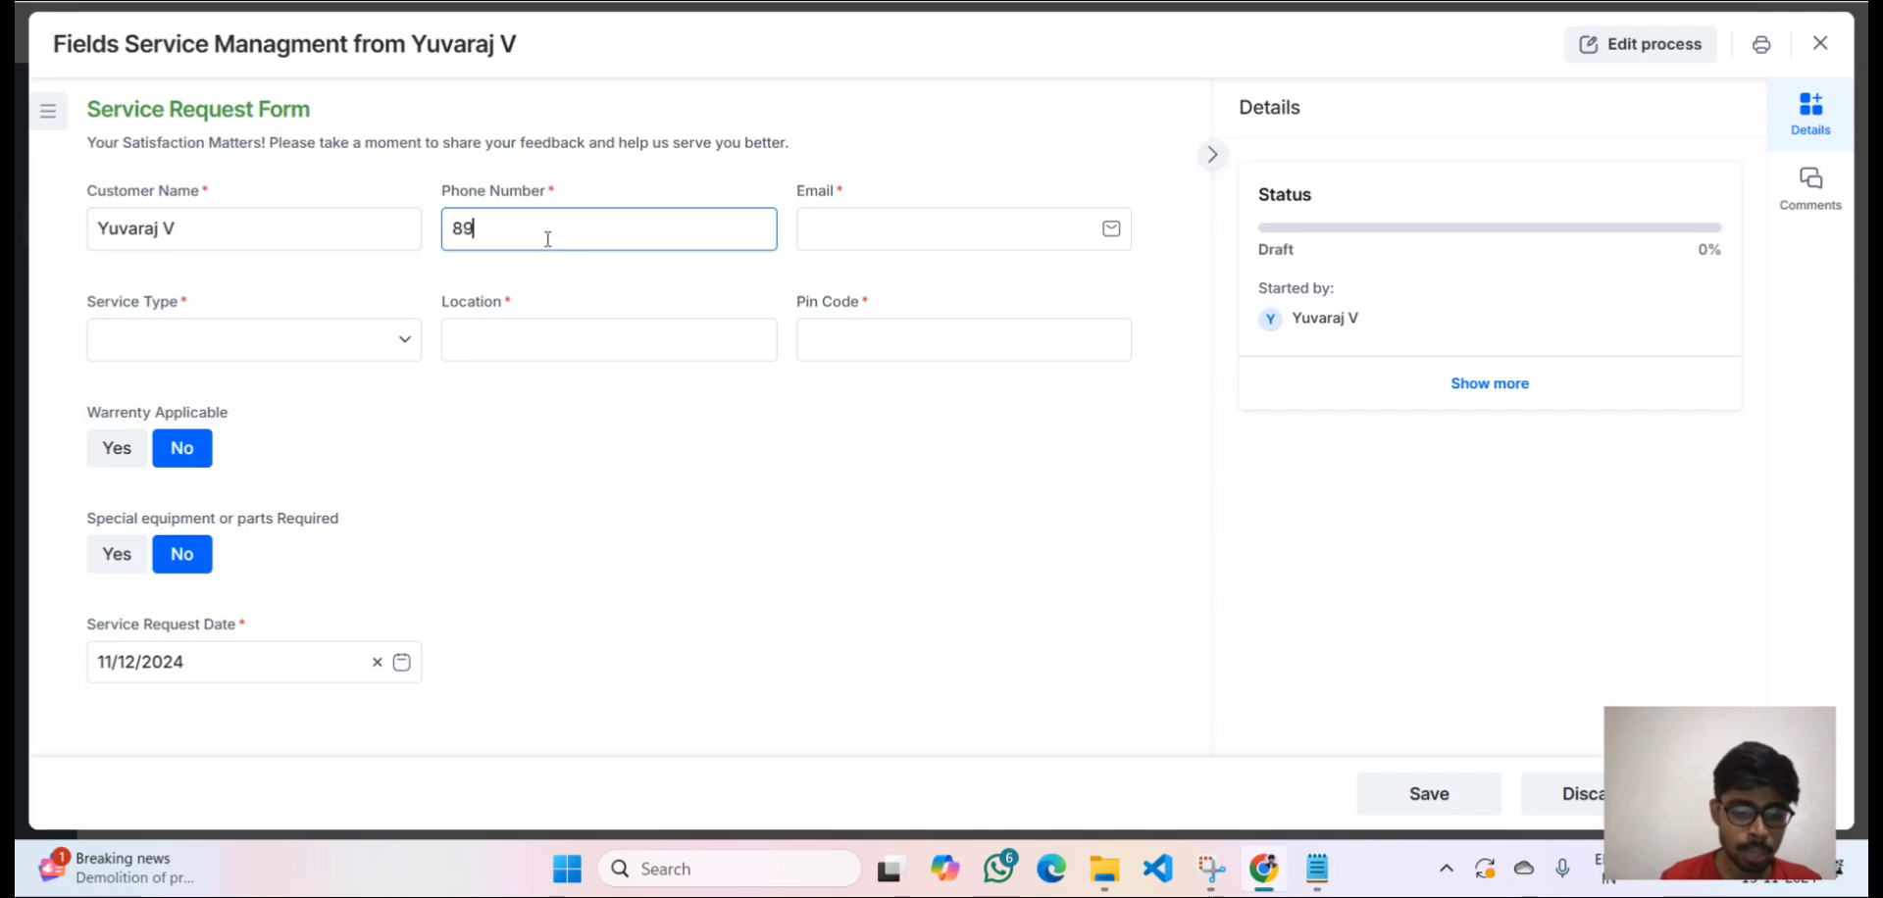
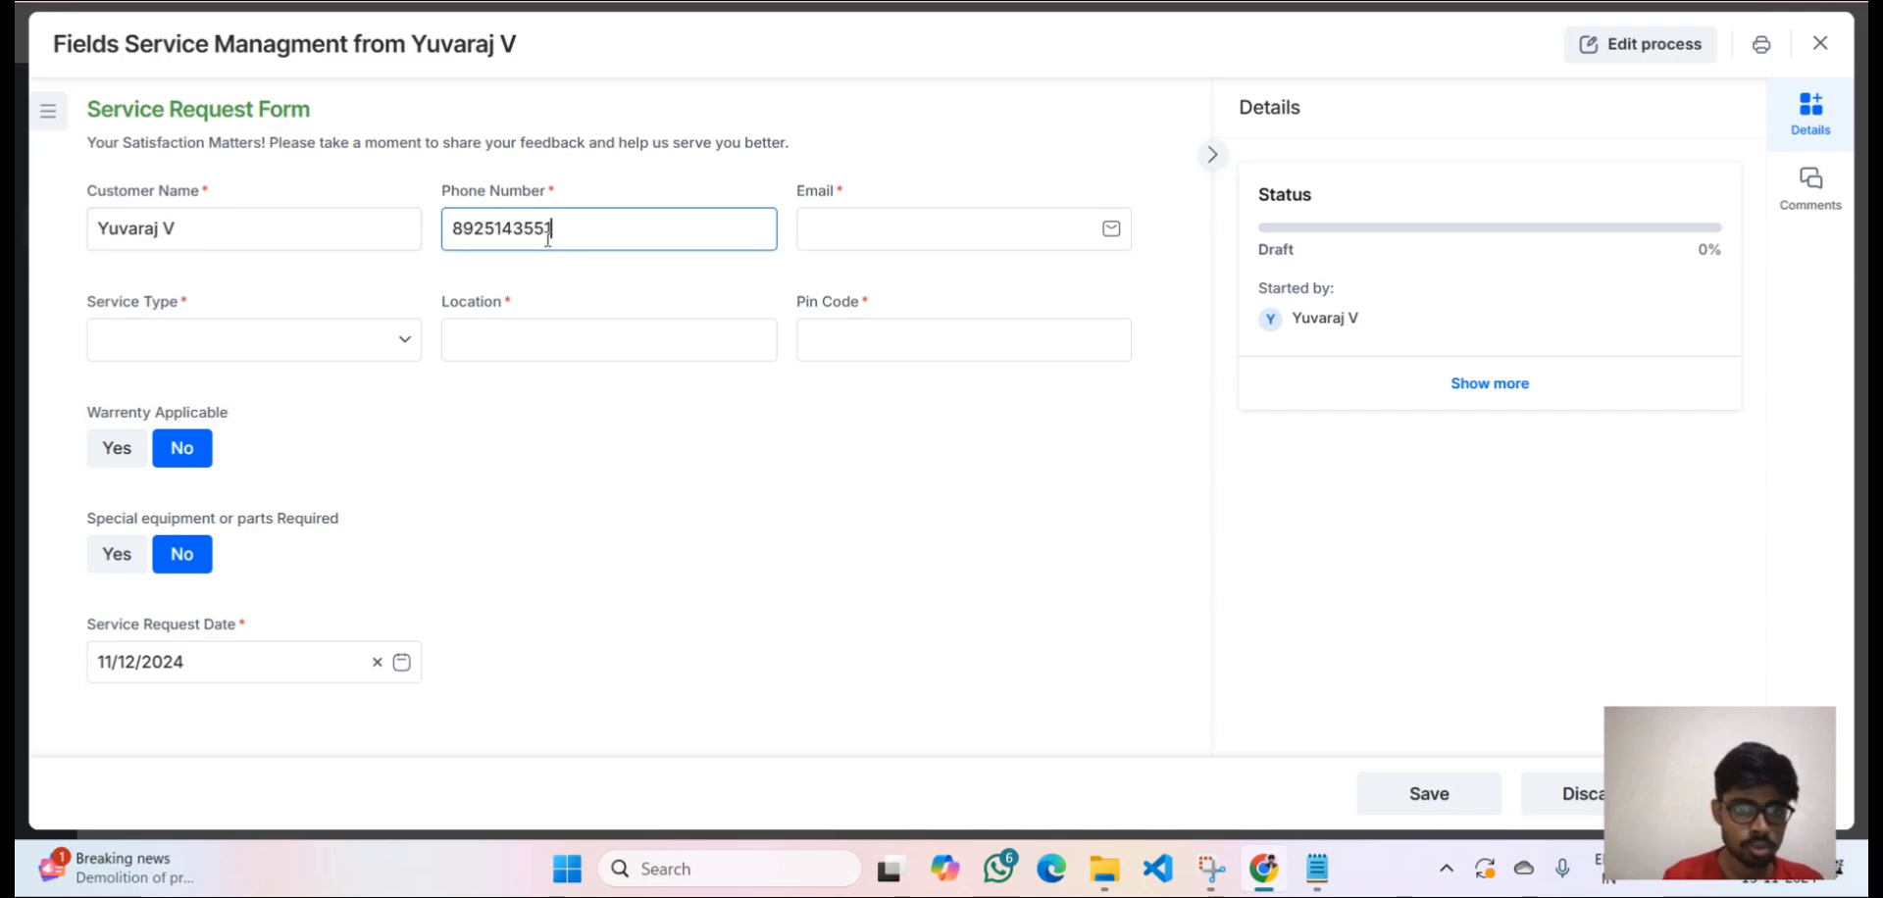
{"action": "left_click", "coordinate": [818, 238]}
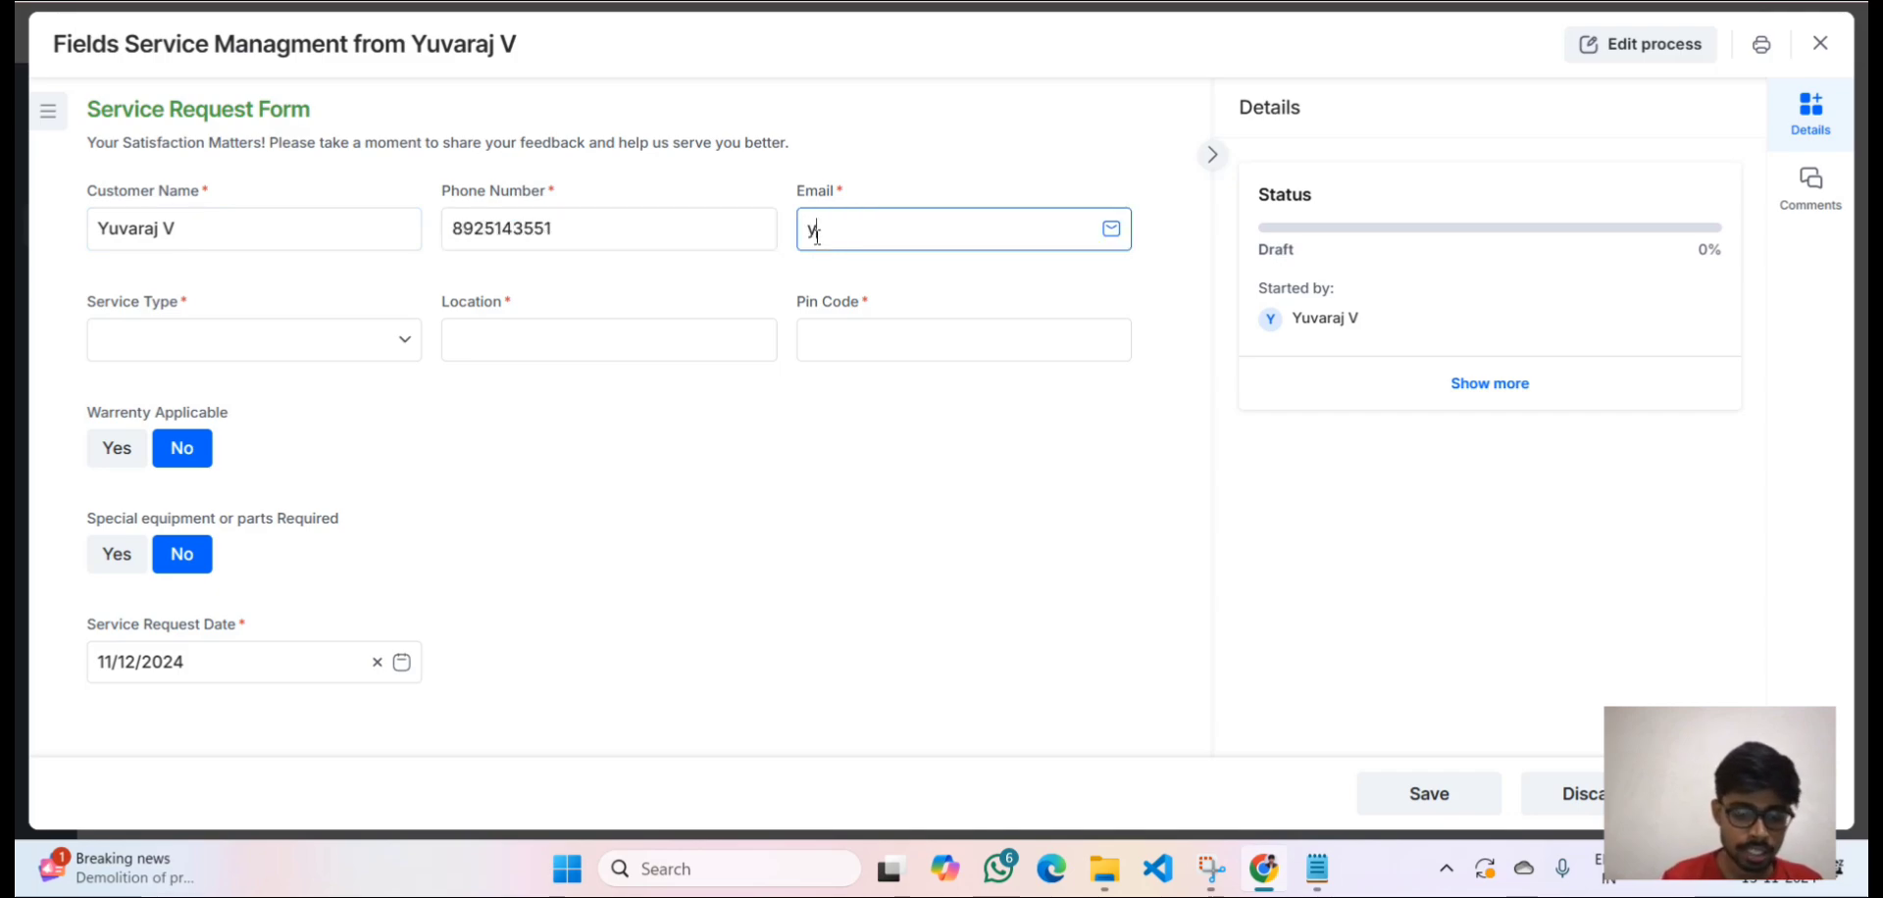
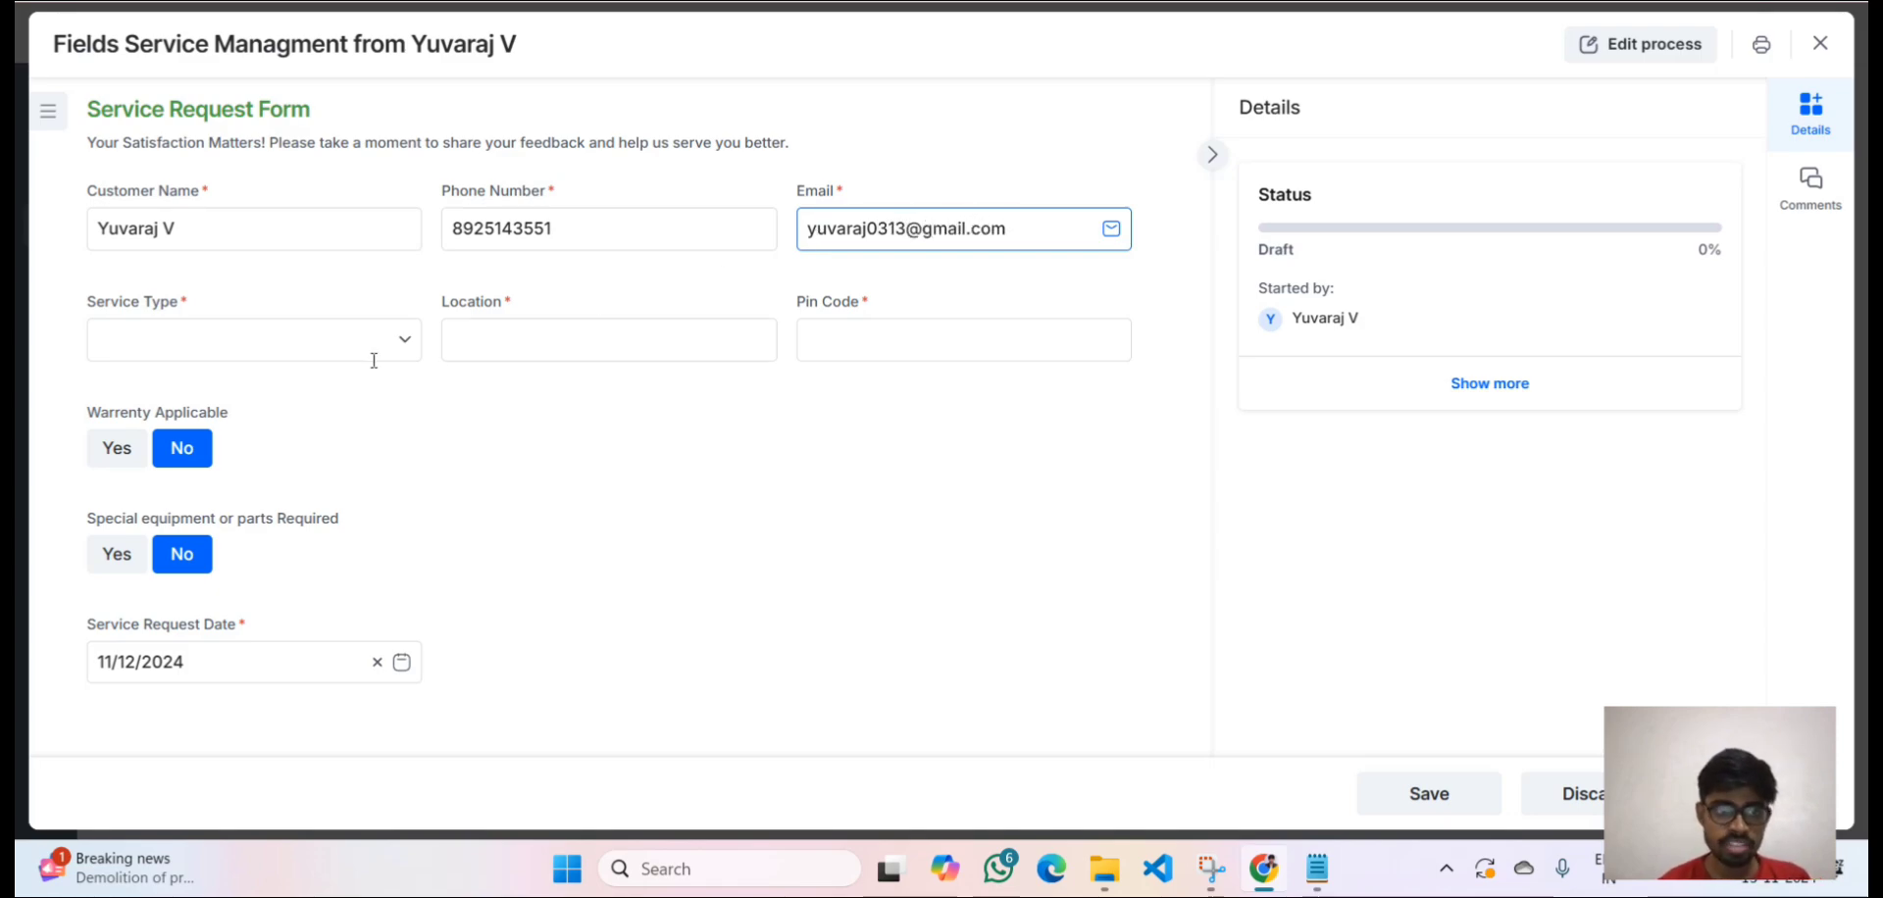
Choose Repair from the Service Type list, leaving the cursor in the Location field.
{"action": "left_click", "coordinate": [290, 342]}
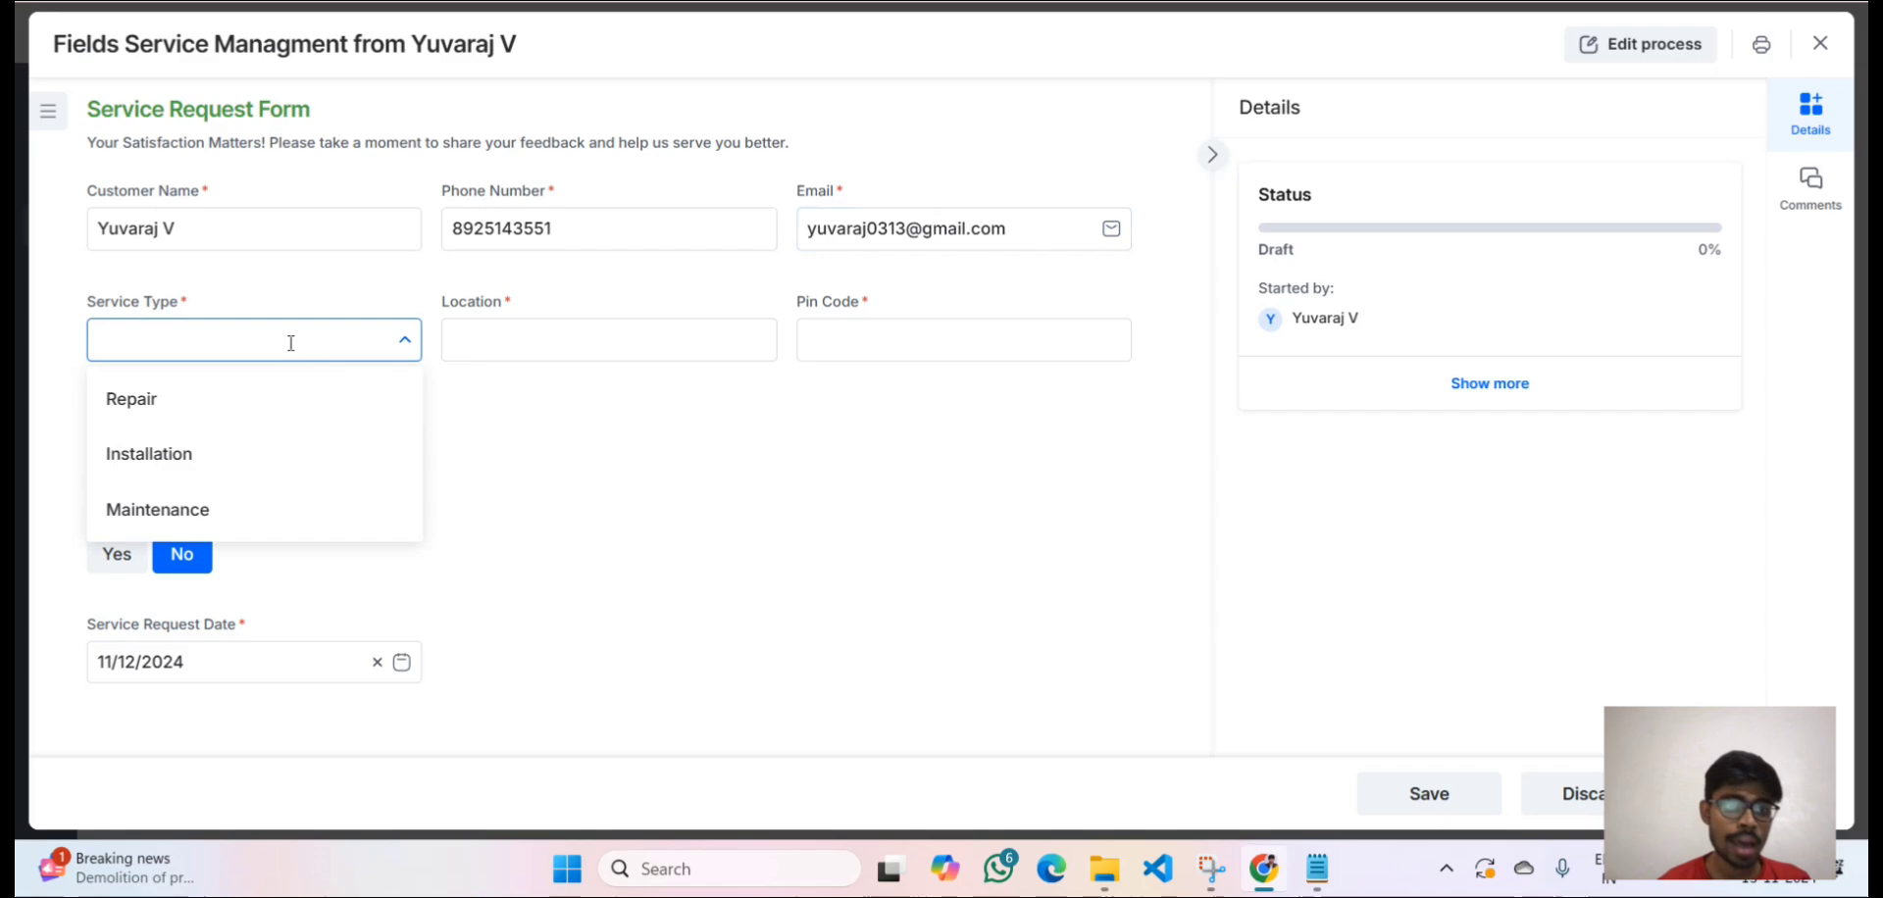
{"action": "left_click", "coordinate": [224, 404]}
{"action": "left_click", "coordinate": [569, 349]}
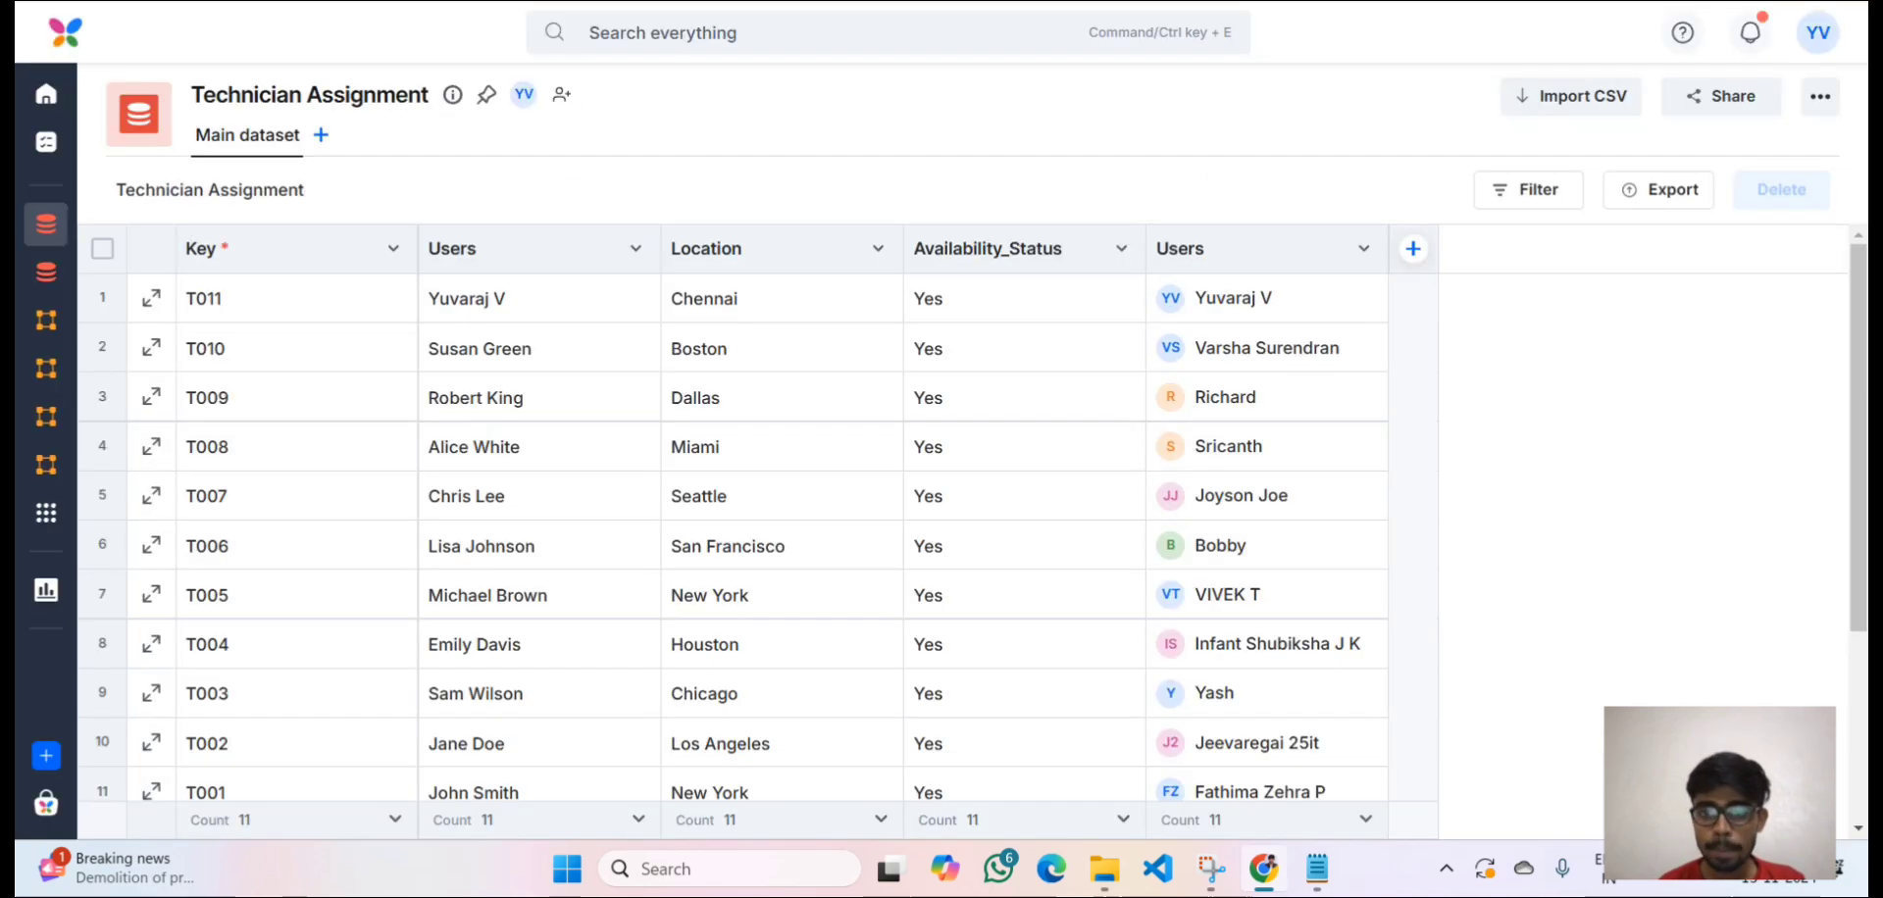
In the Technician Assignment table, select row T003's Location value, Chicago.
{"action": "scroll", "coordinate": [1069, 488], "scroll_direction": "down", "scroll_amount": 3}
{"action": "scroll", "coordinate": [1067, 488], "scroll_direction": "up", "scroll_amount": 2}
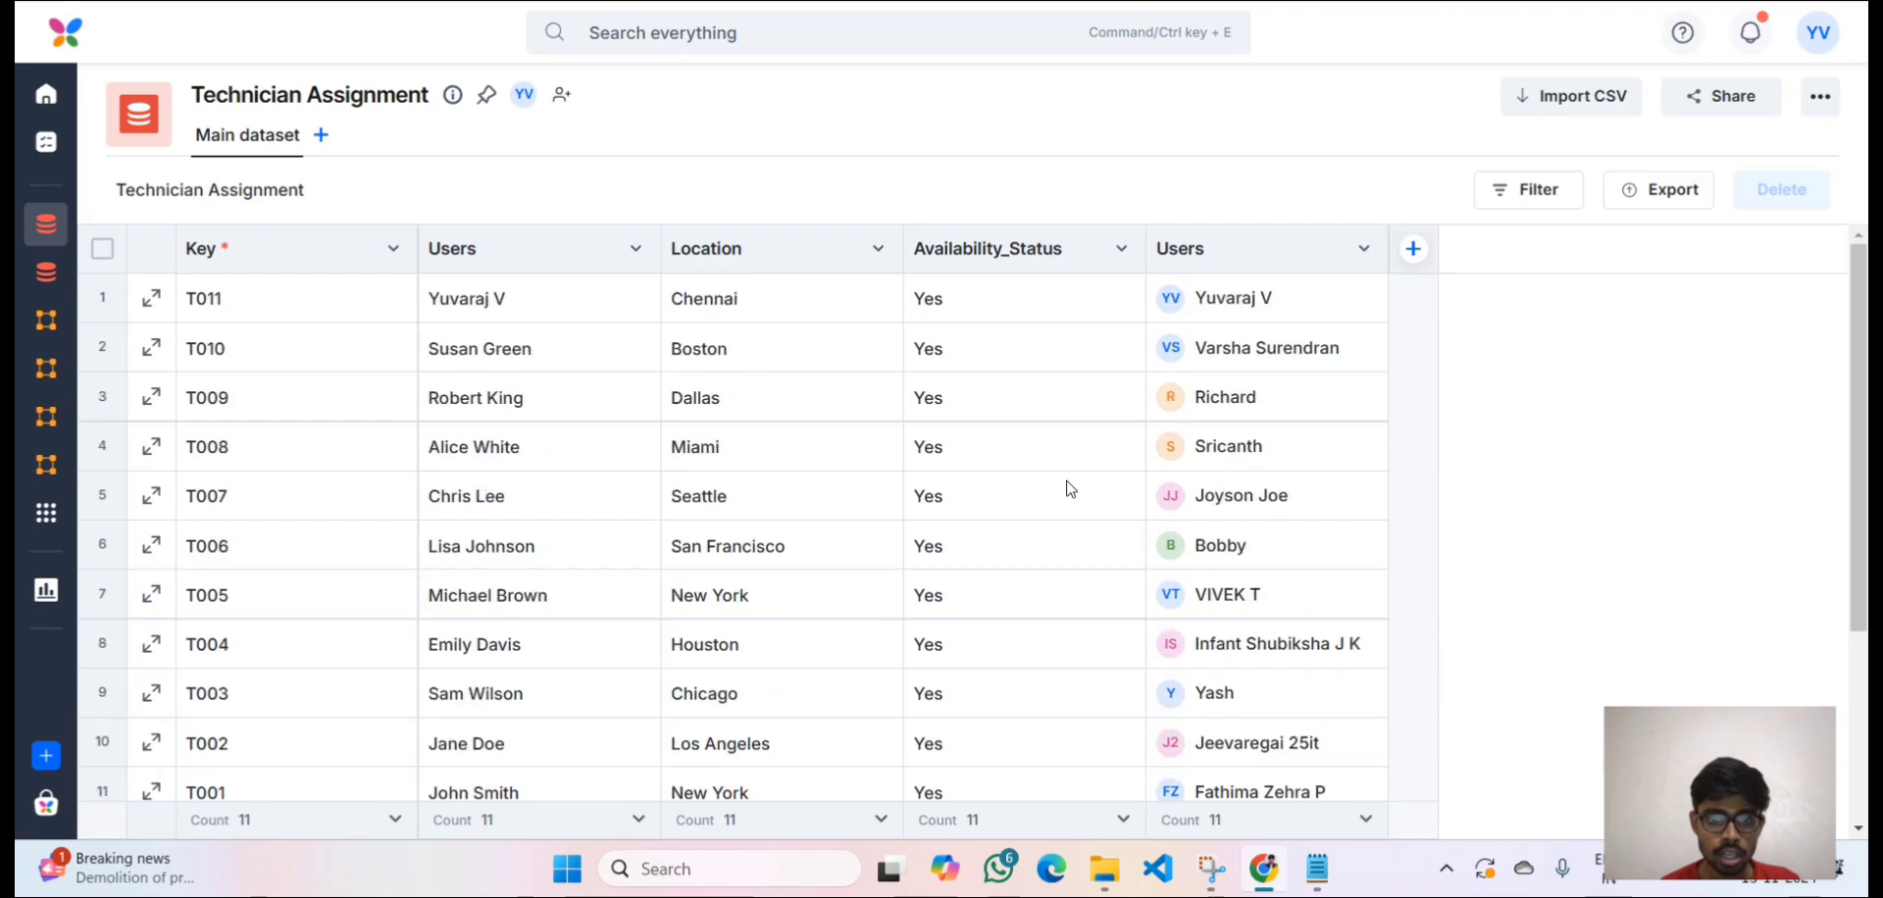
{"action": "scroll", "coordinate": [912, 599], "scroll_direction": "down", "scroll_amount": 3}
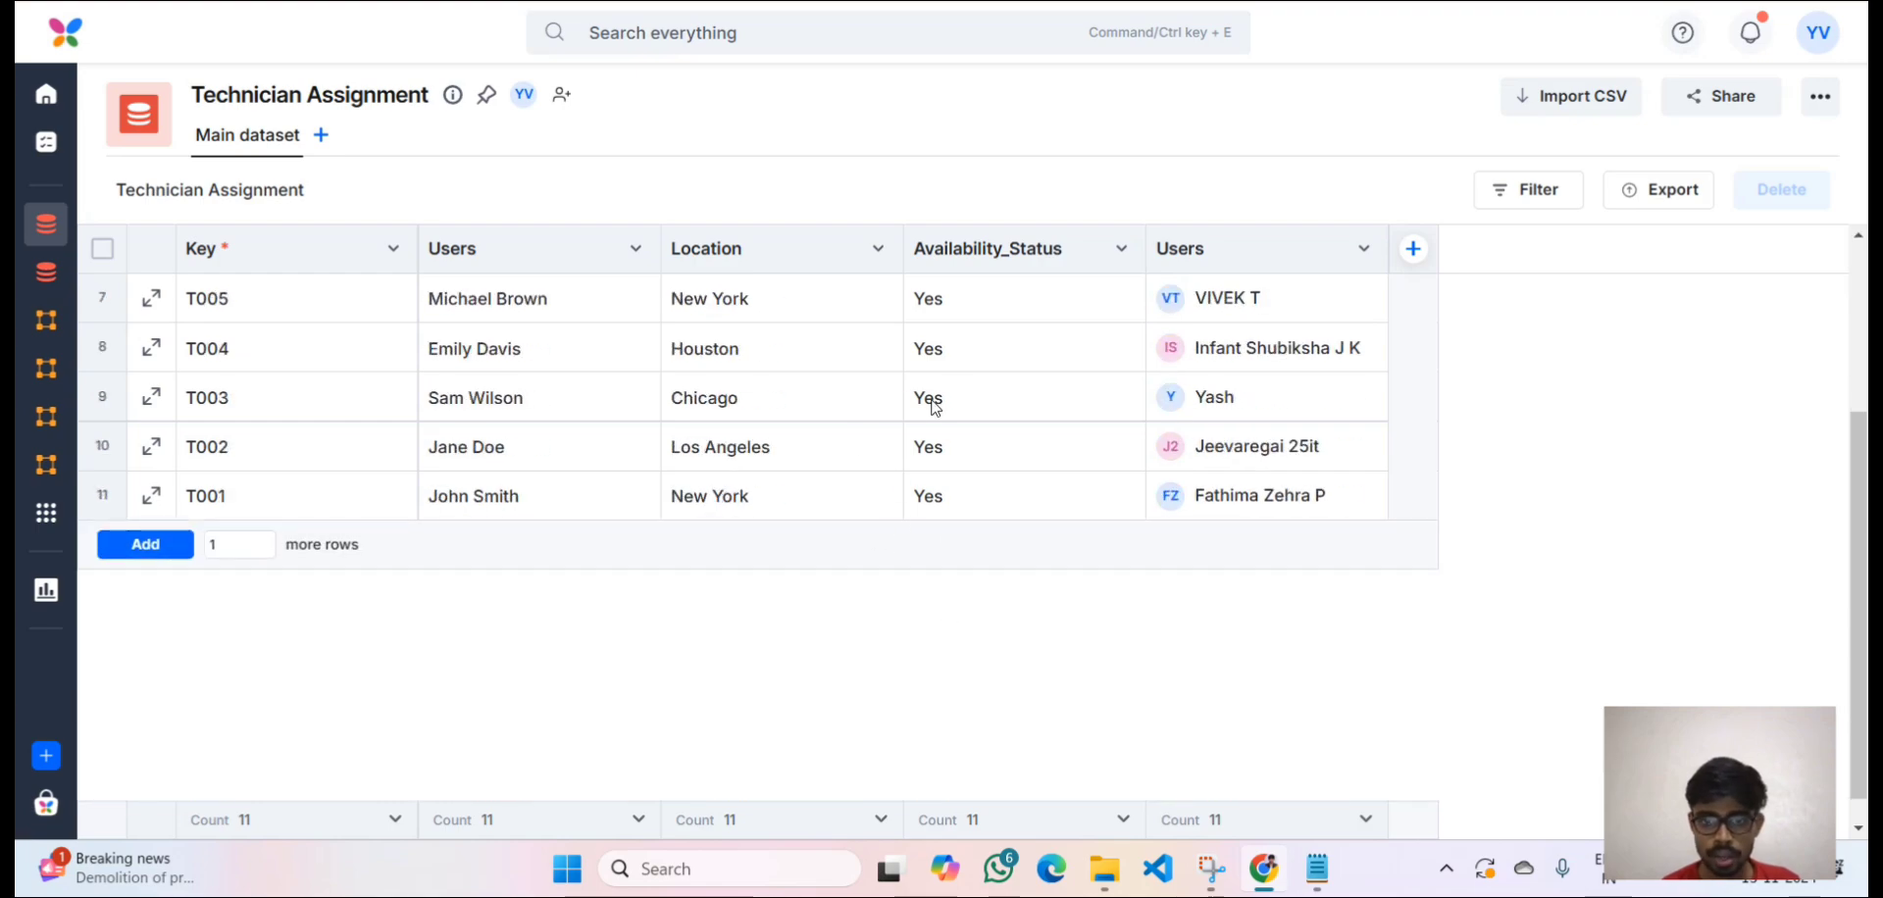
{"action": "scroll", "coordinate": [929, 403], "scroll_direction": "up", "scroll_amount": 1}
{"action": "left_click", "coordinate": [737, 450]}
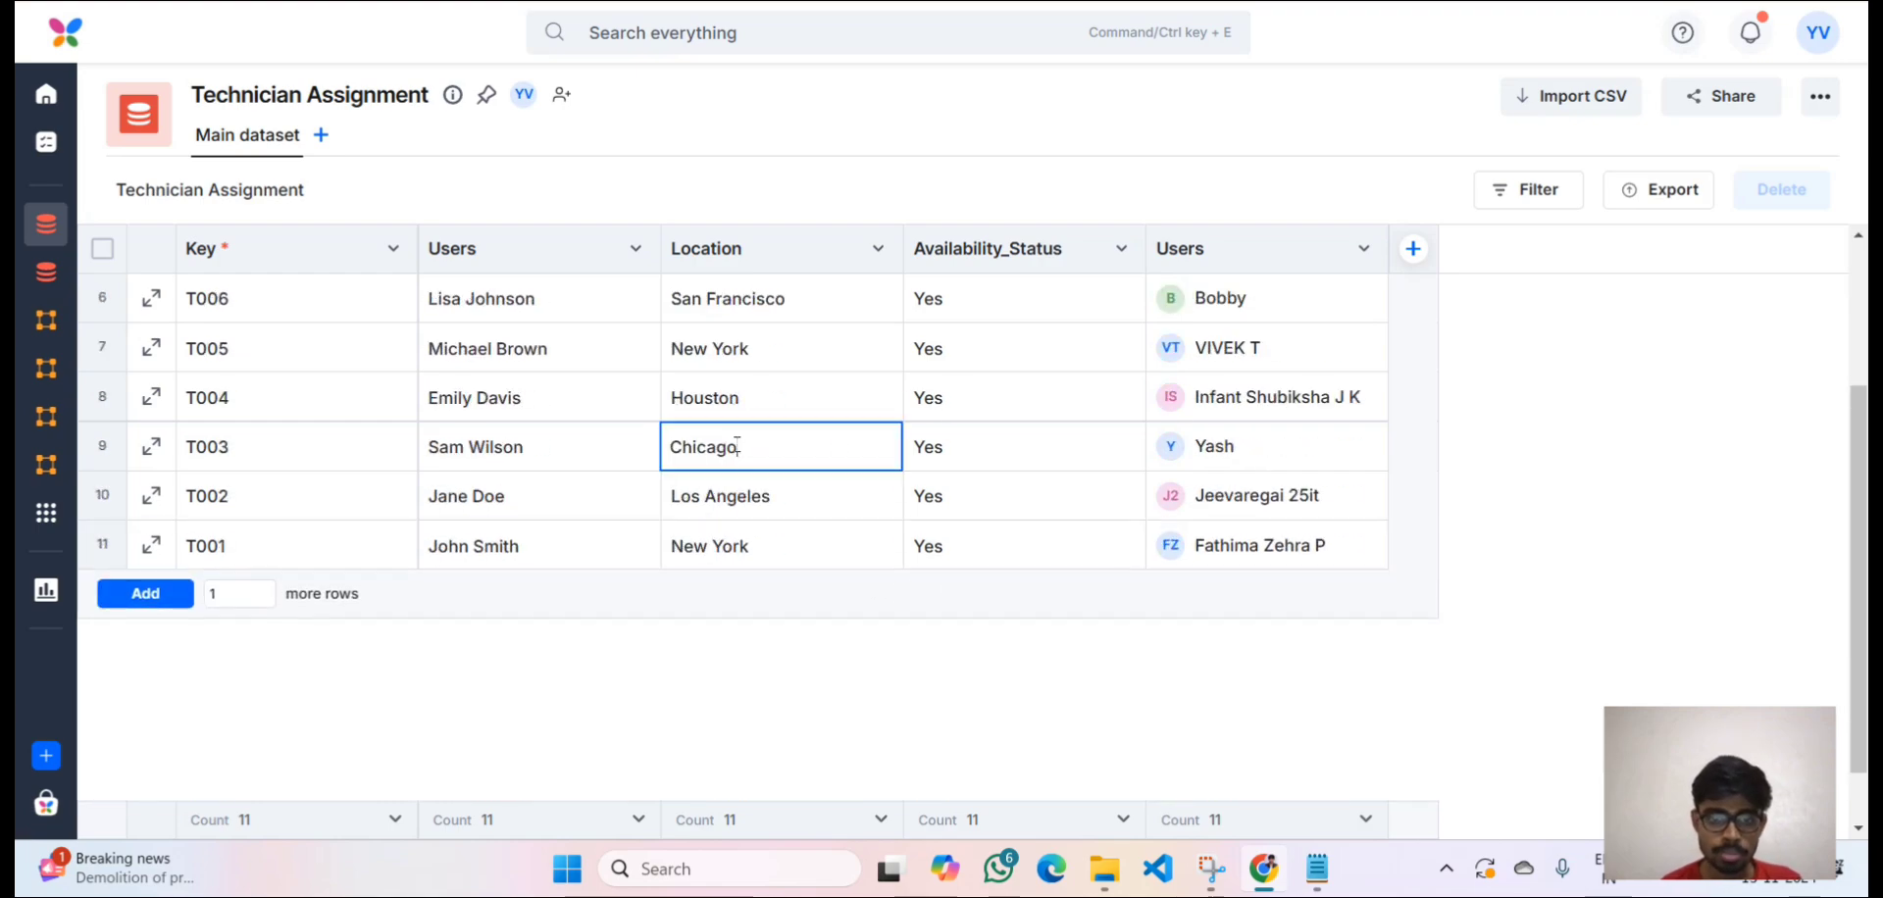
{"action": "left_click_drag", "start_coordinate": [741, 449], "coordinate": [645, 440]}
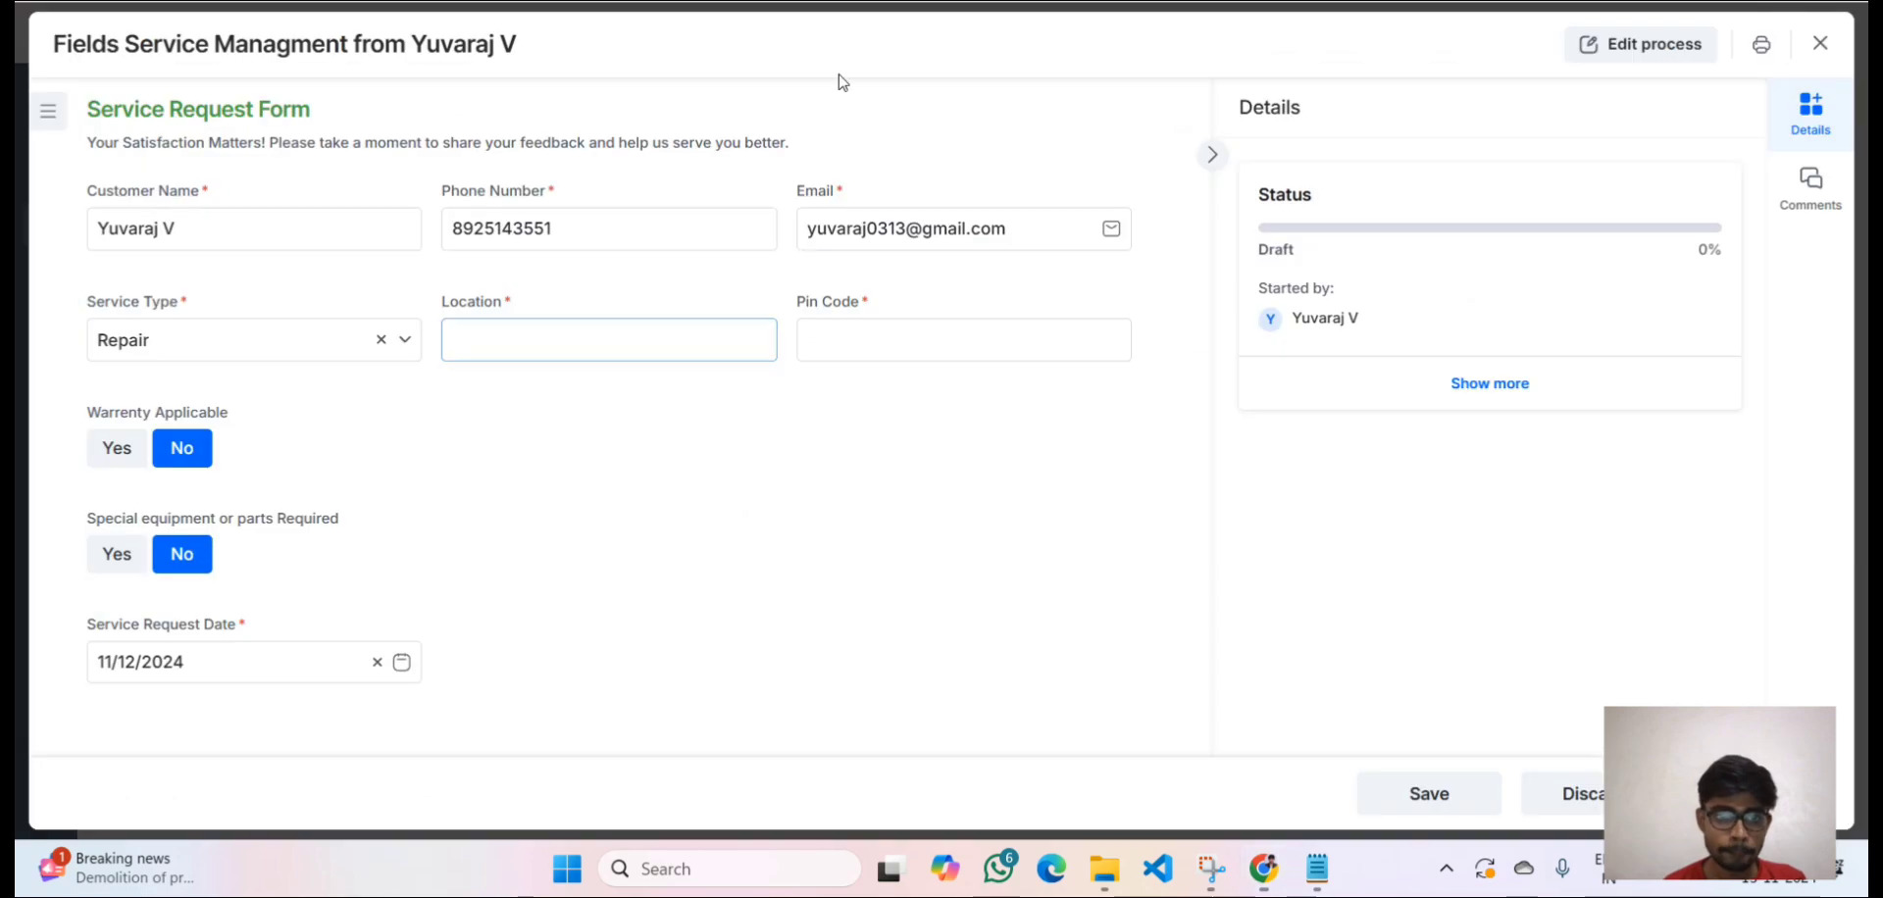
Enter the service location 'Texas,Chicago' and pin code 611023.
{"action": "left_click", "coordinate": [614, 324]}
{"action": "type", "text": "Tex"}
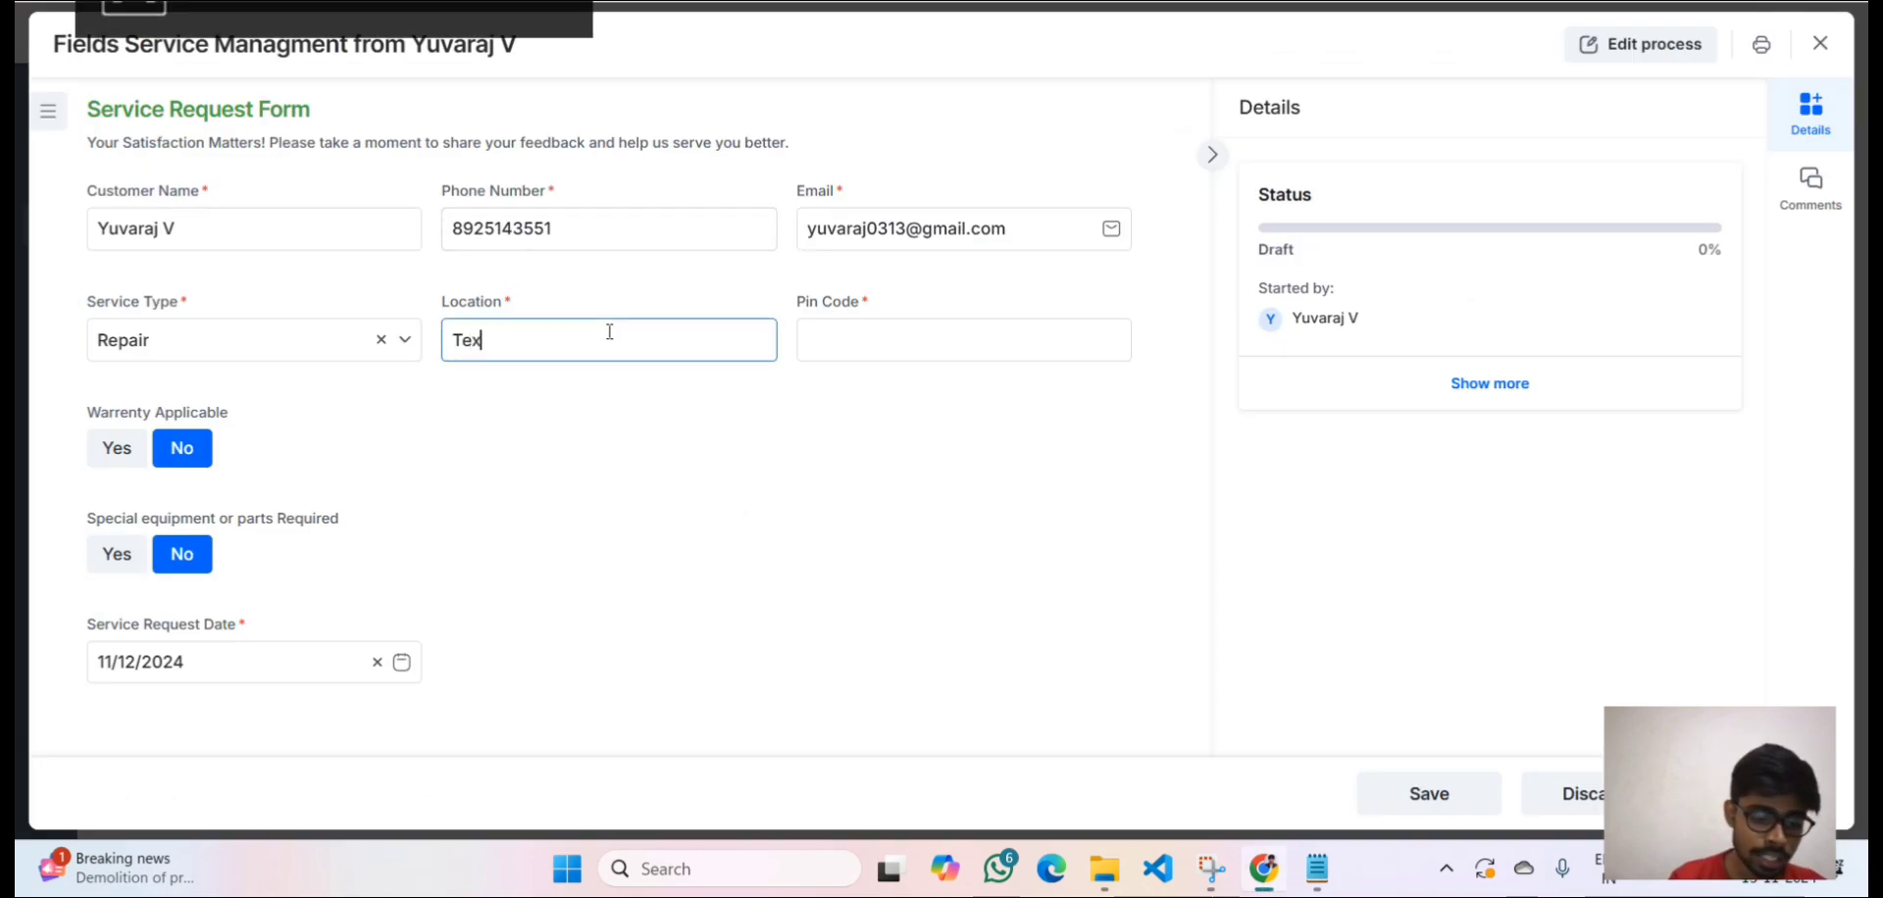
{"action": "type", "text": "as,Chicago"}
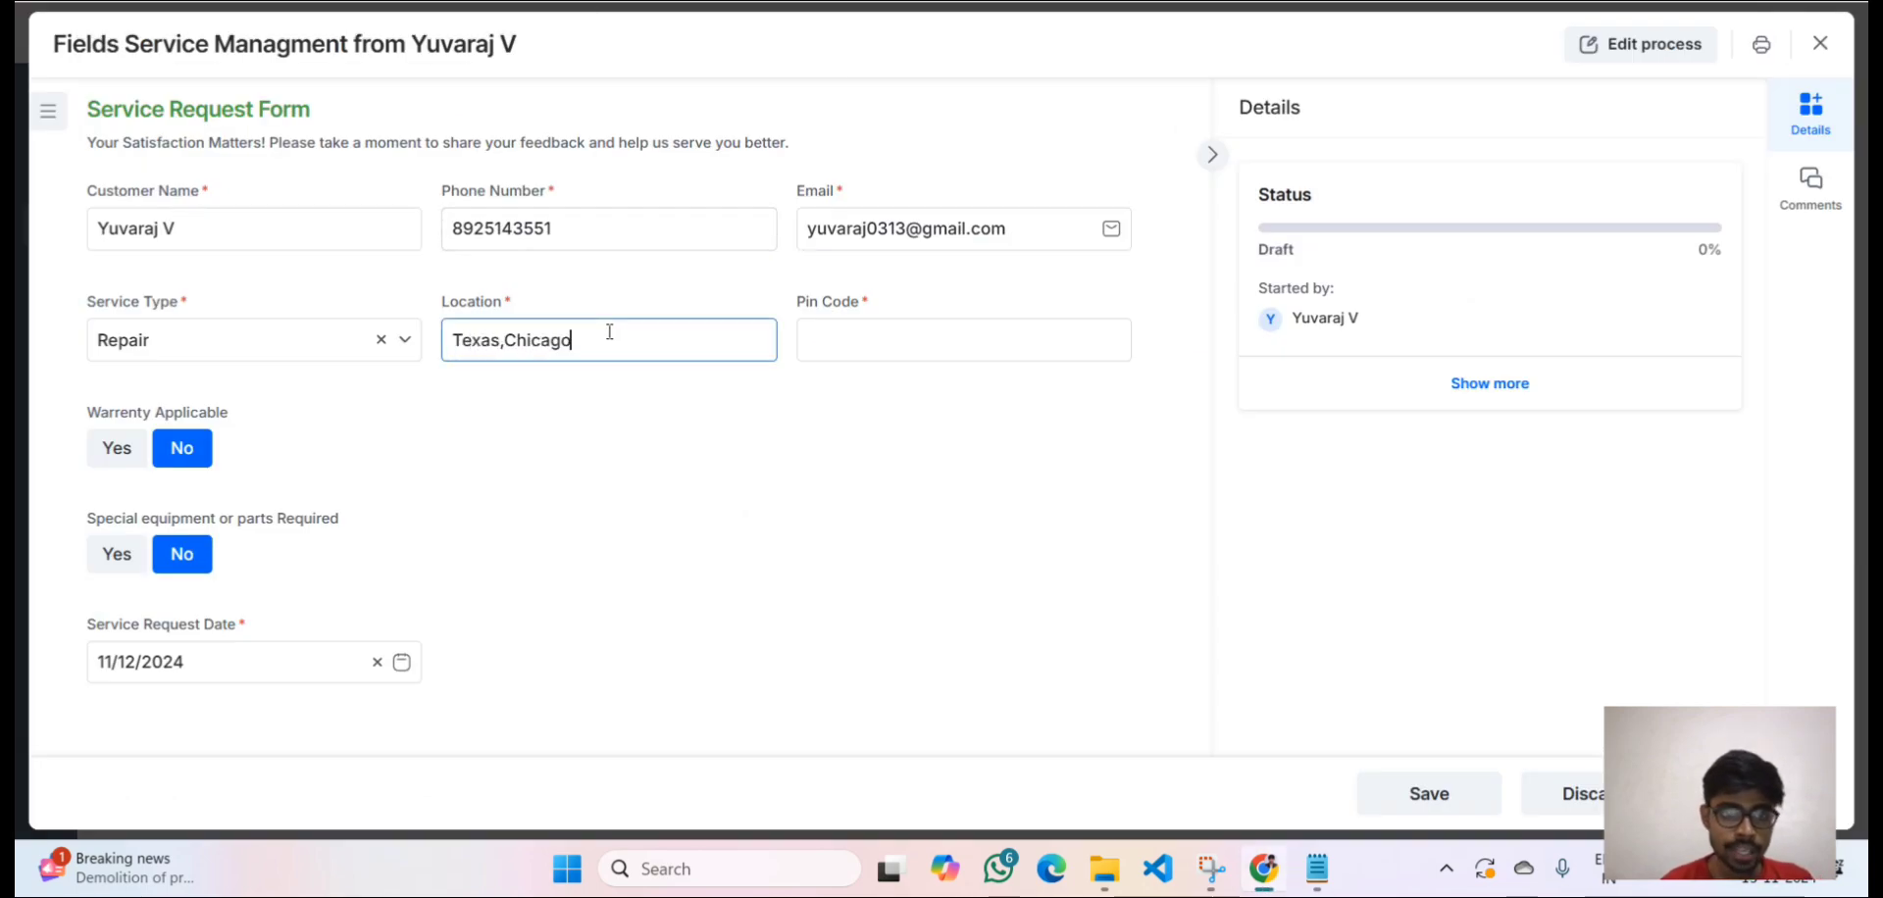
{"action": "left_click", "coordinate": [829, 350]}
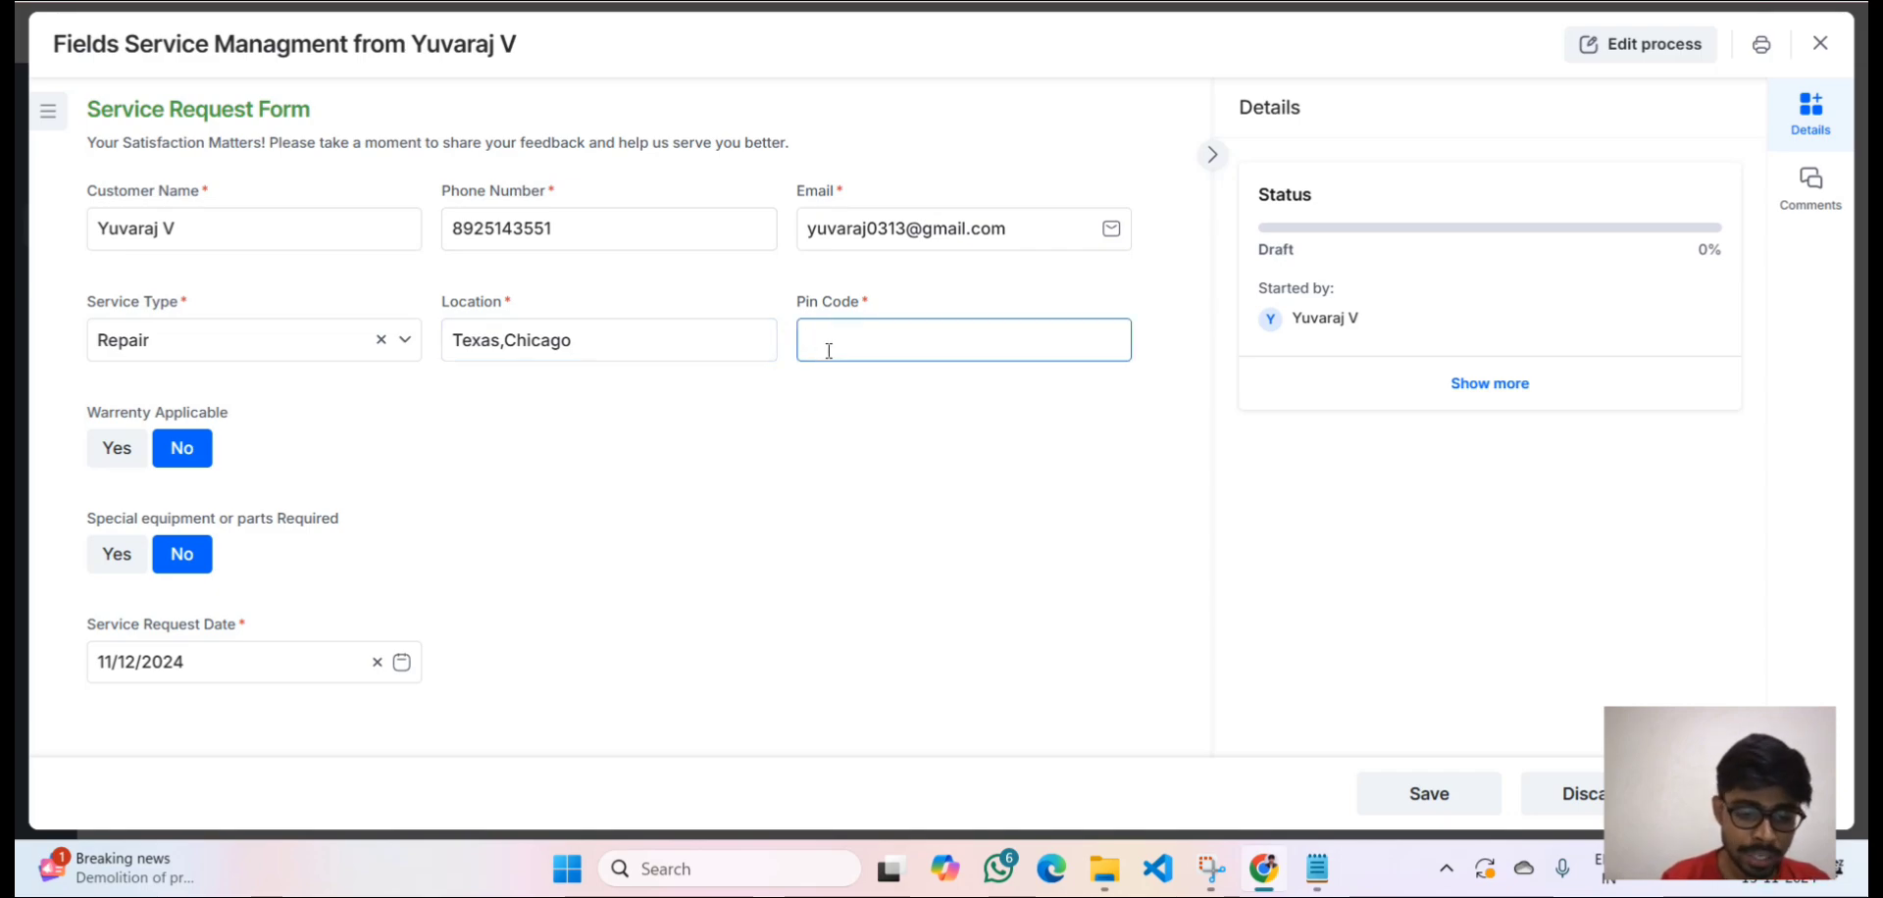
{"action": "type", "text": "611023"}
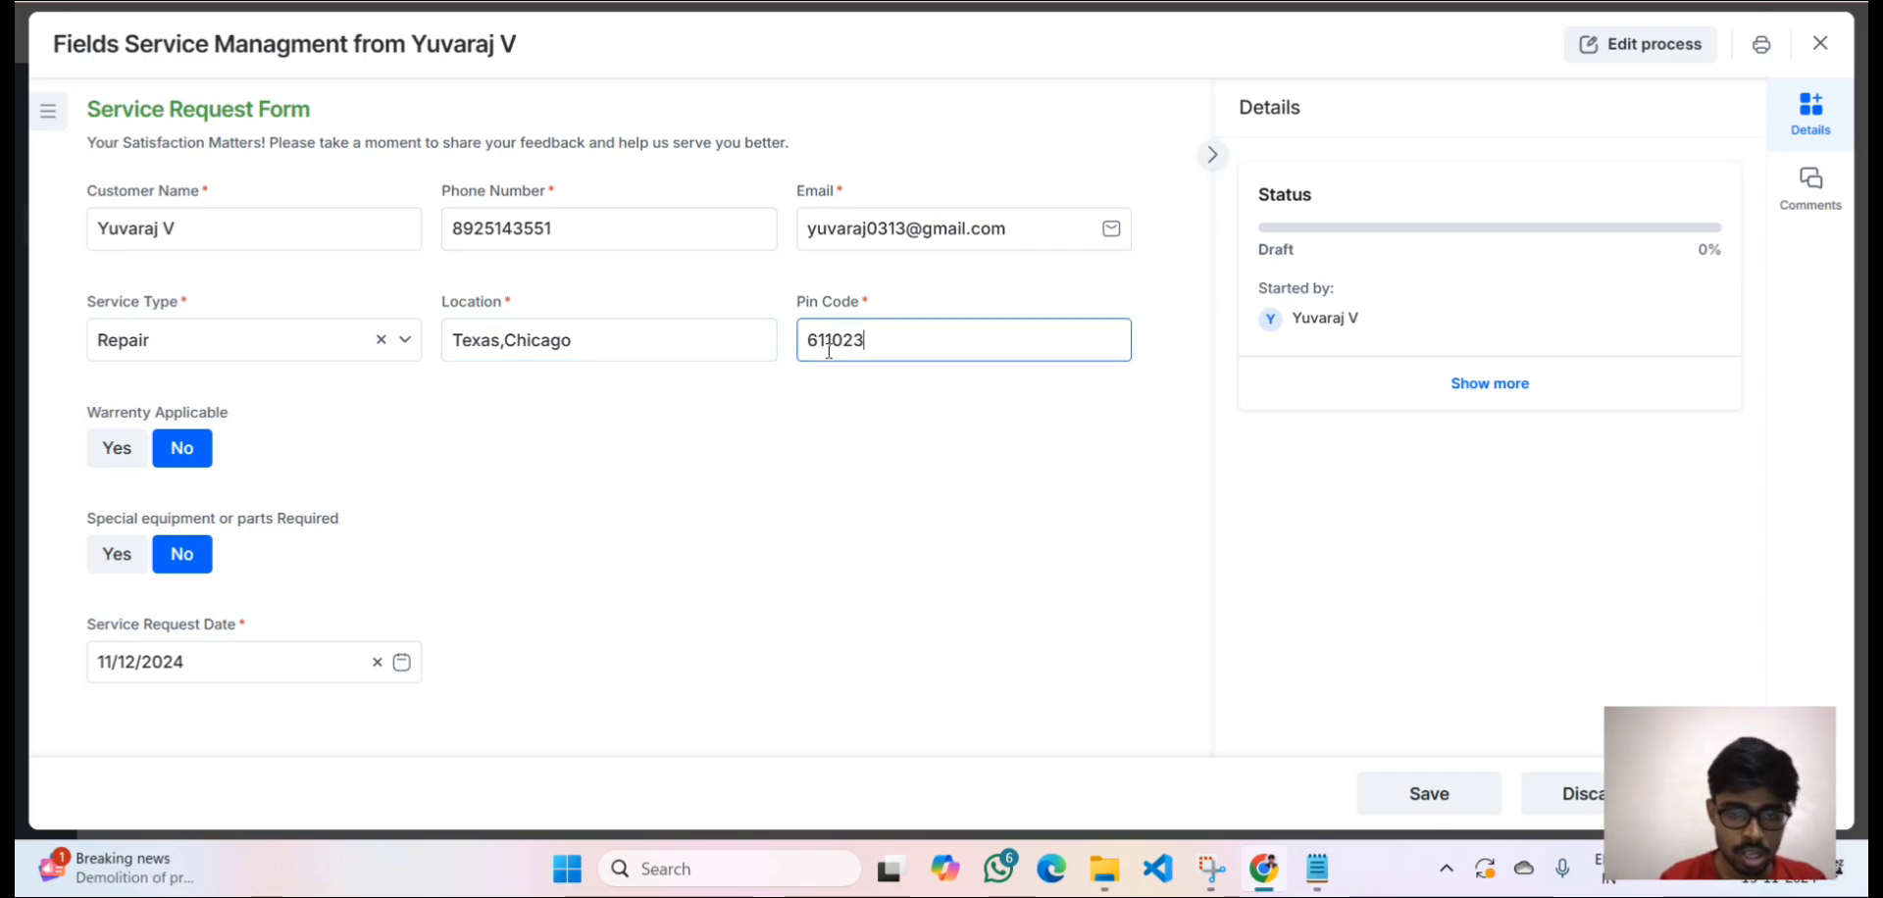
Mark warranty applicable with number 12345 and special equipment required as Pipes.
{"action": "left_click", "coordinate": [113, 450]}
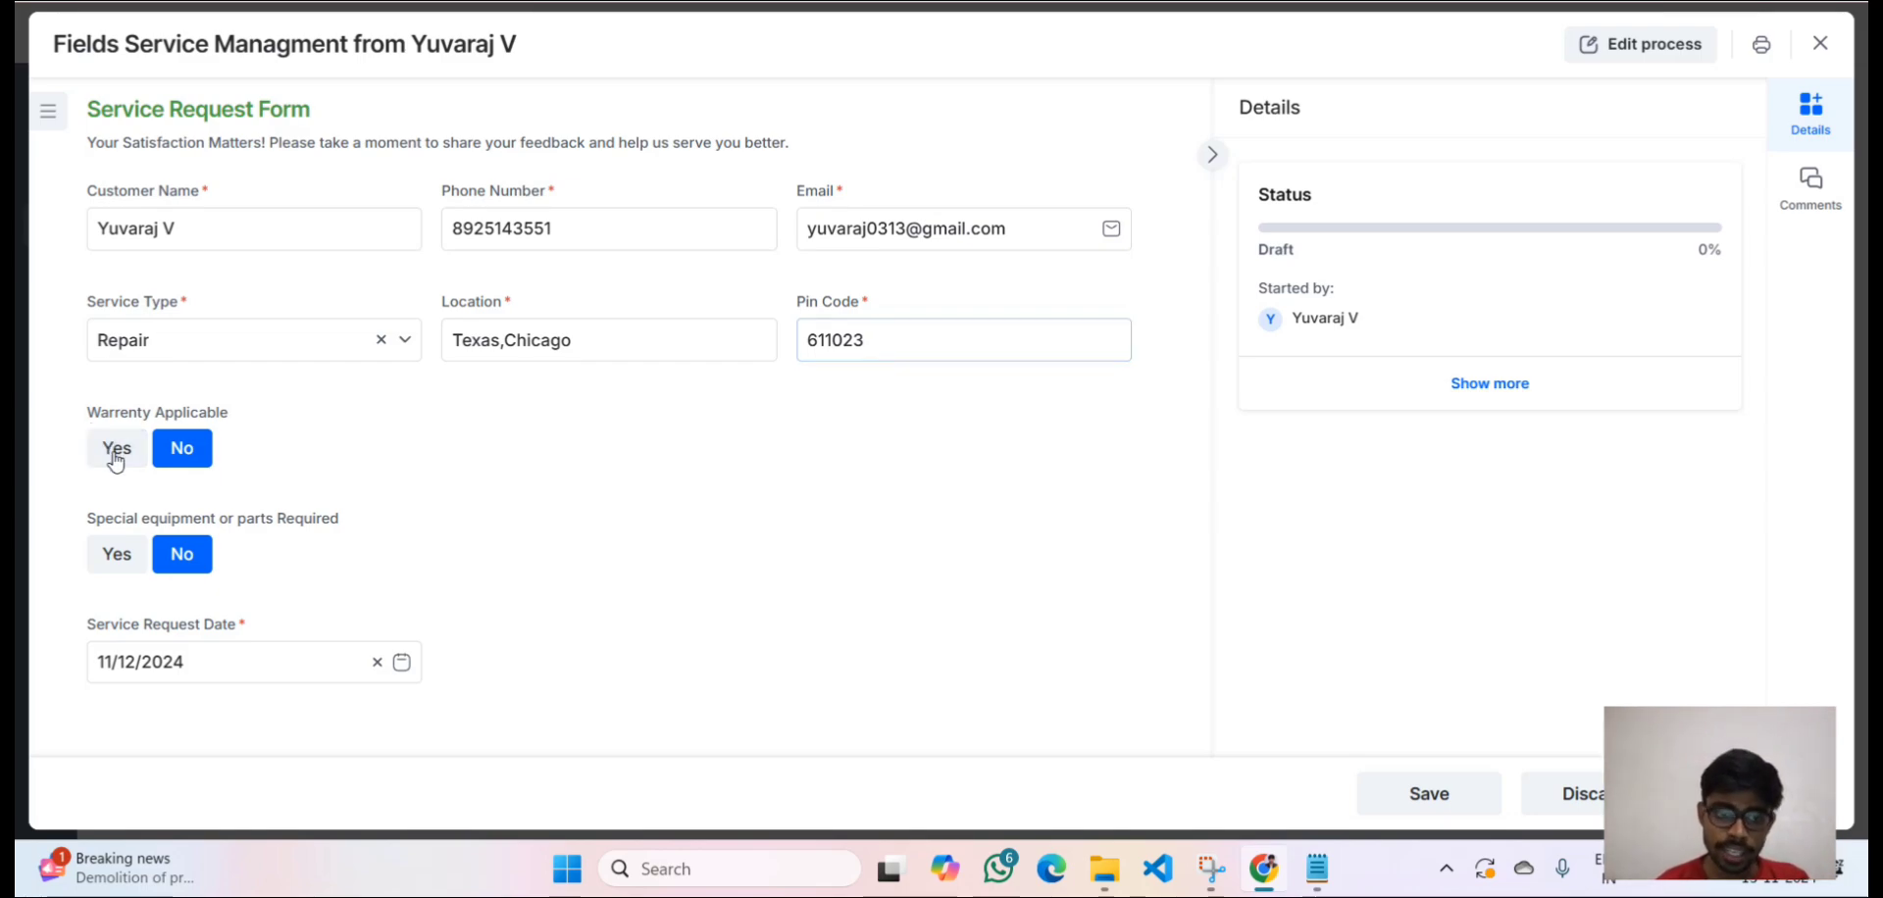
{"action": "left_click", "coordinate": [515, 451]}
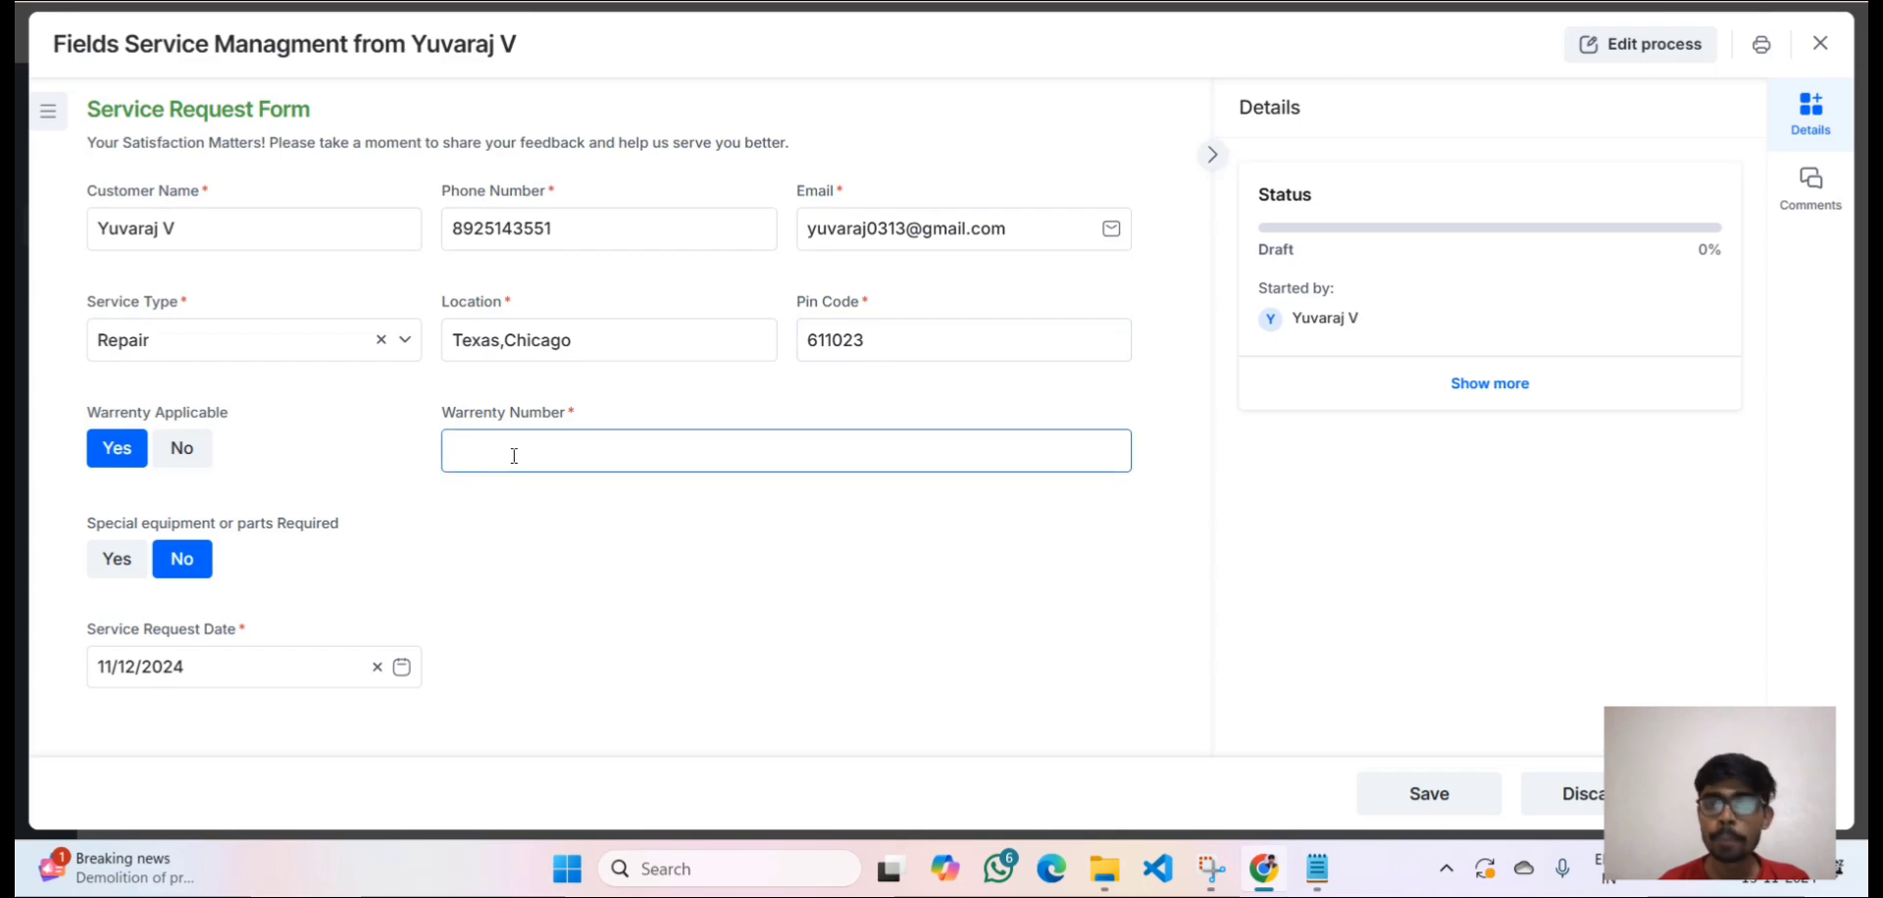
{"action": "type", "text": "12345"}
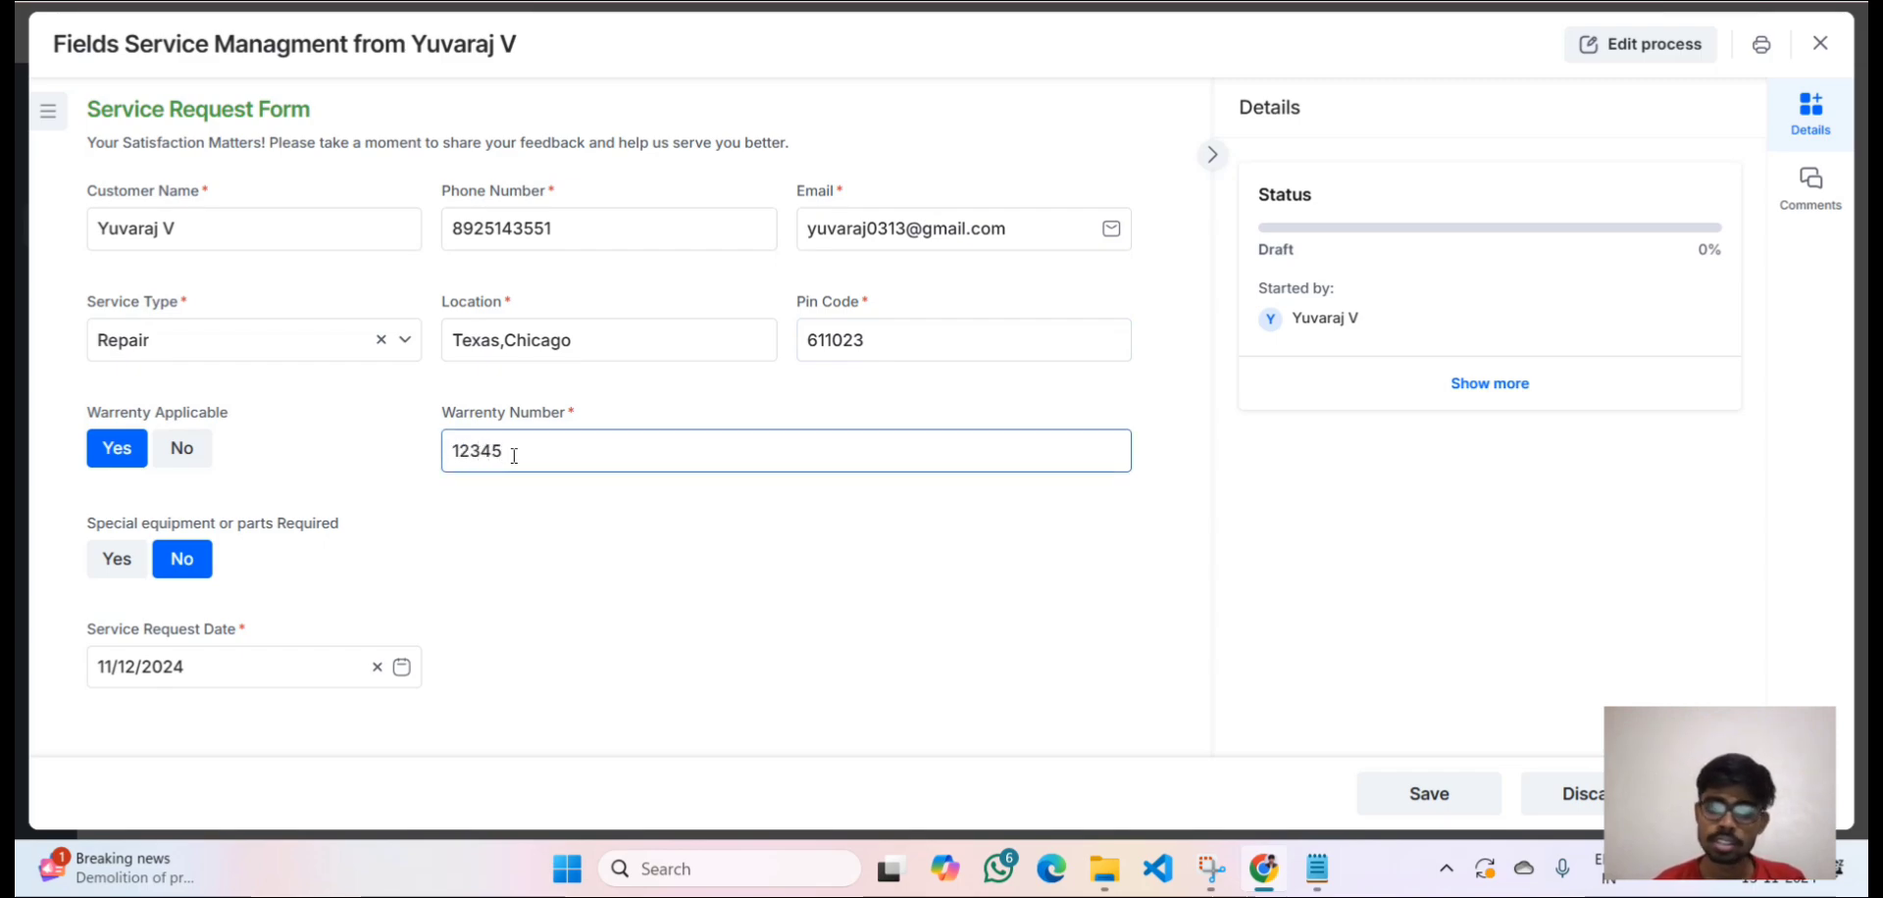
{"action": "left_click", "coordinate": [119, 571]}
{"action": "left_click", "coordinate": [468, 554]}
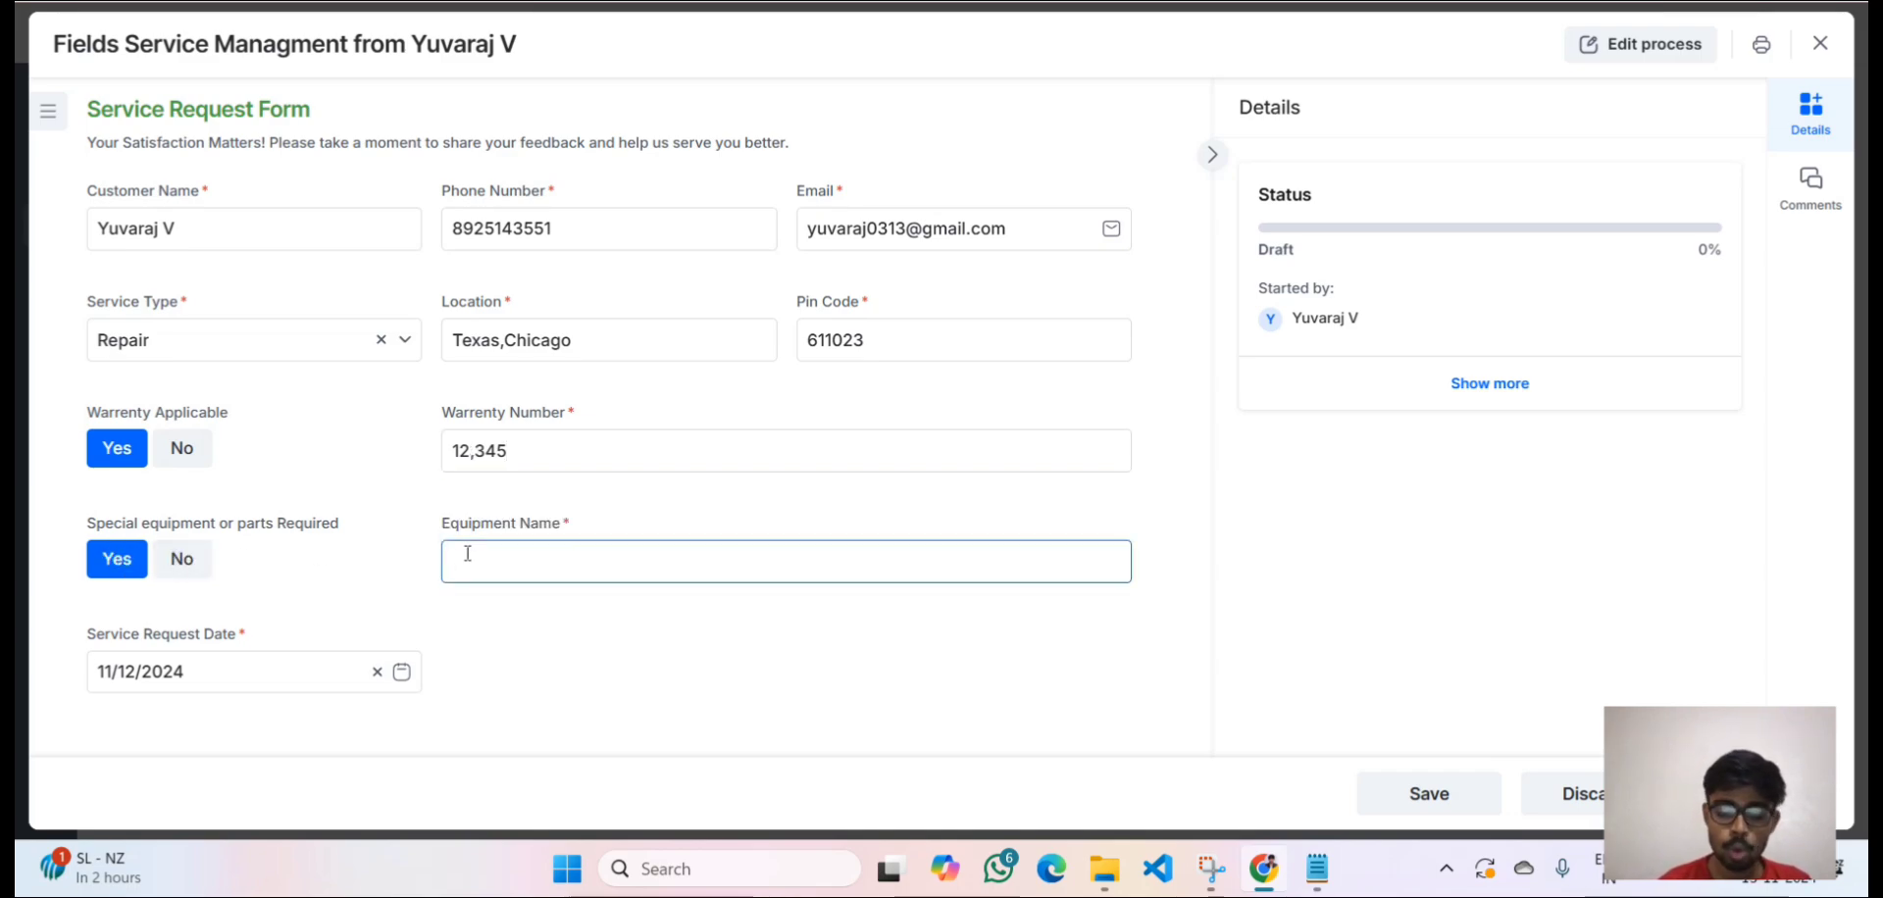
{"action": "type", "text": "Pipe"}
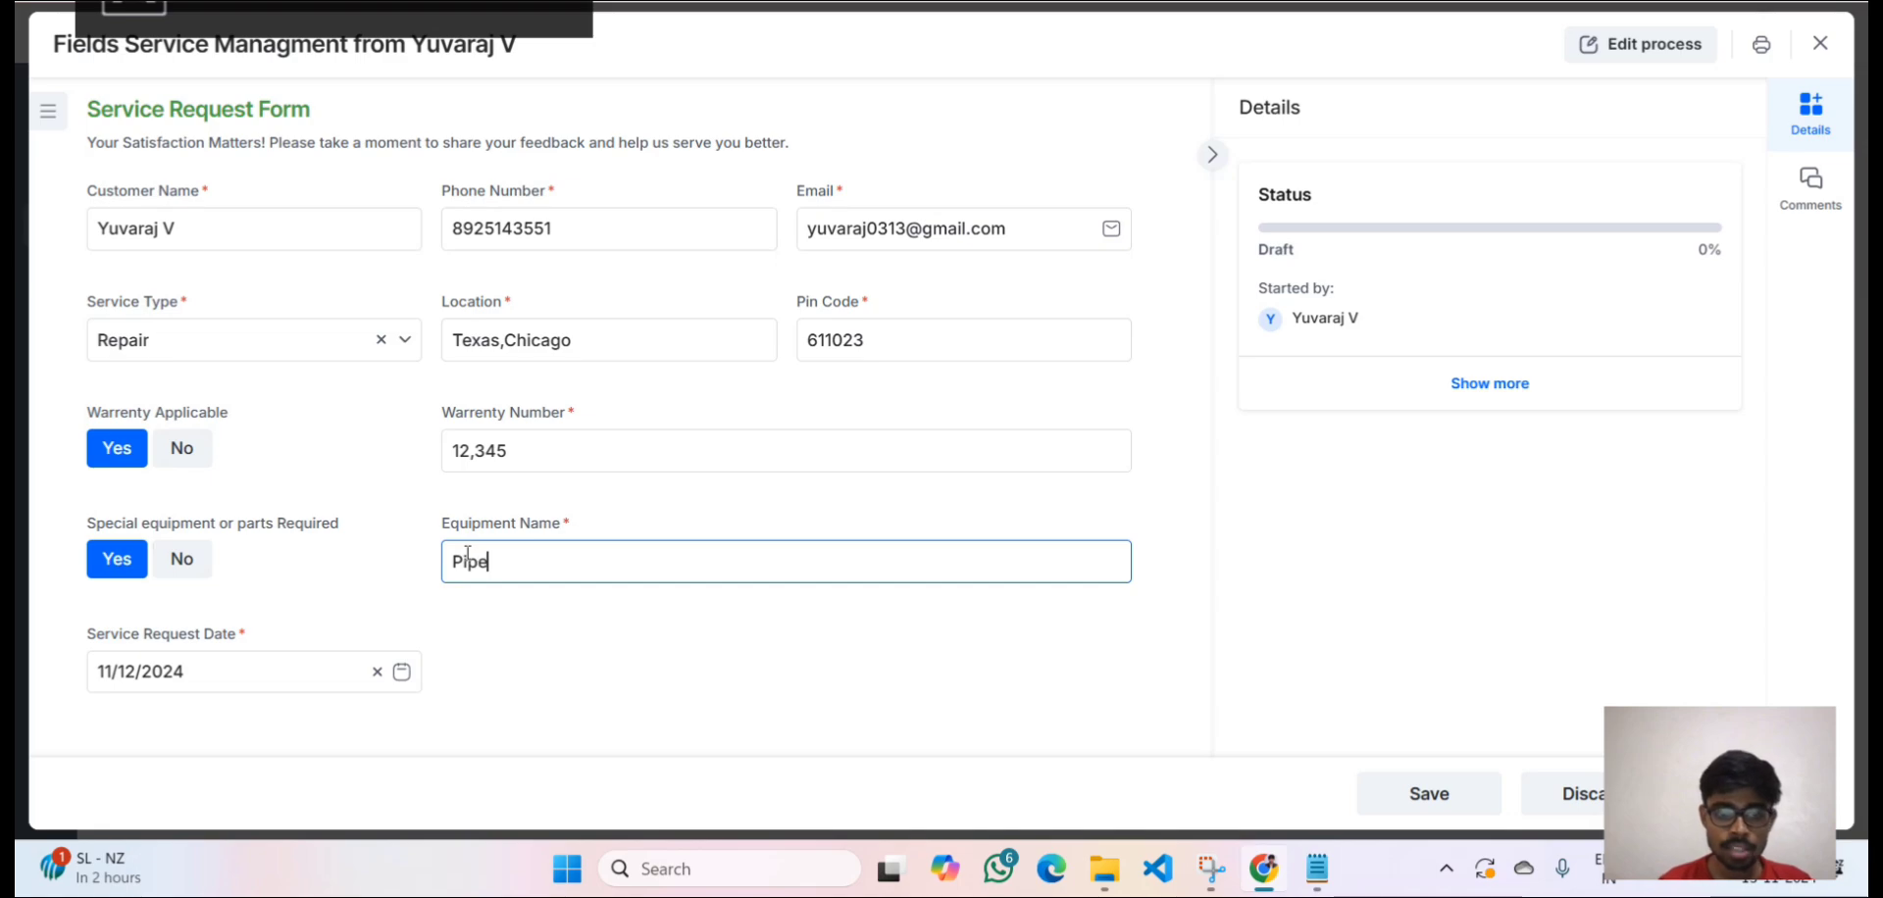
{"action": "type", "text": "s"}
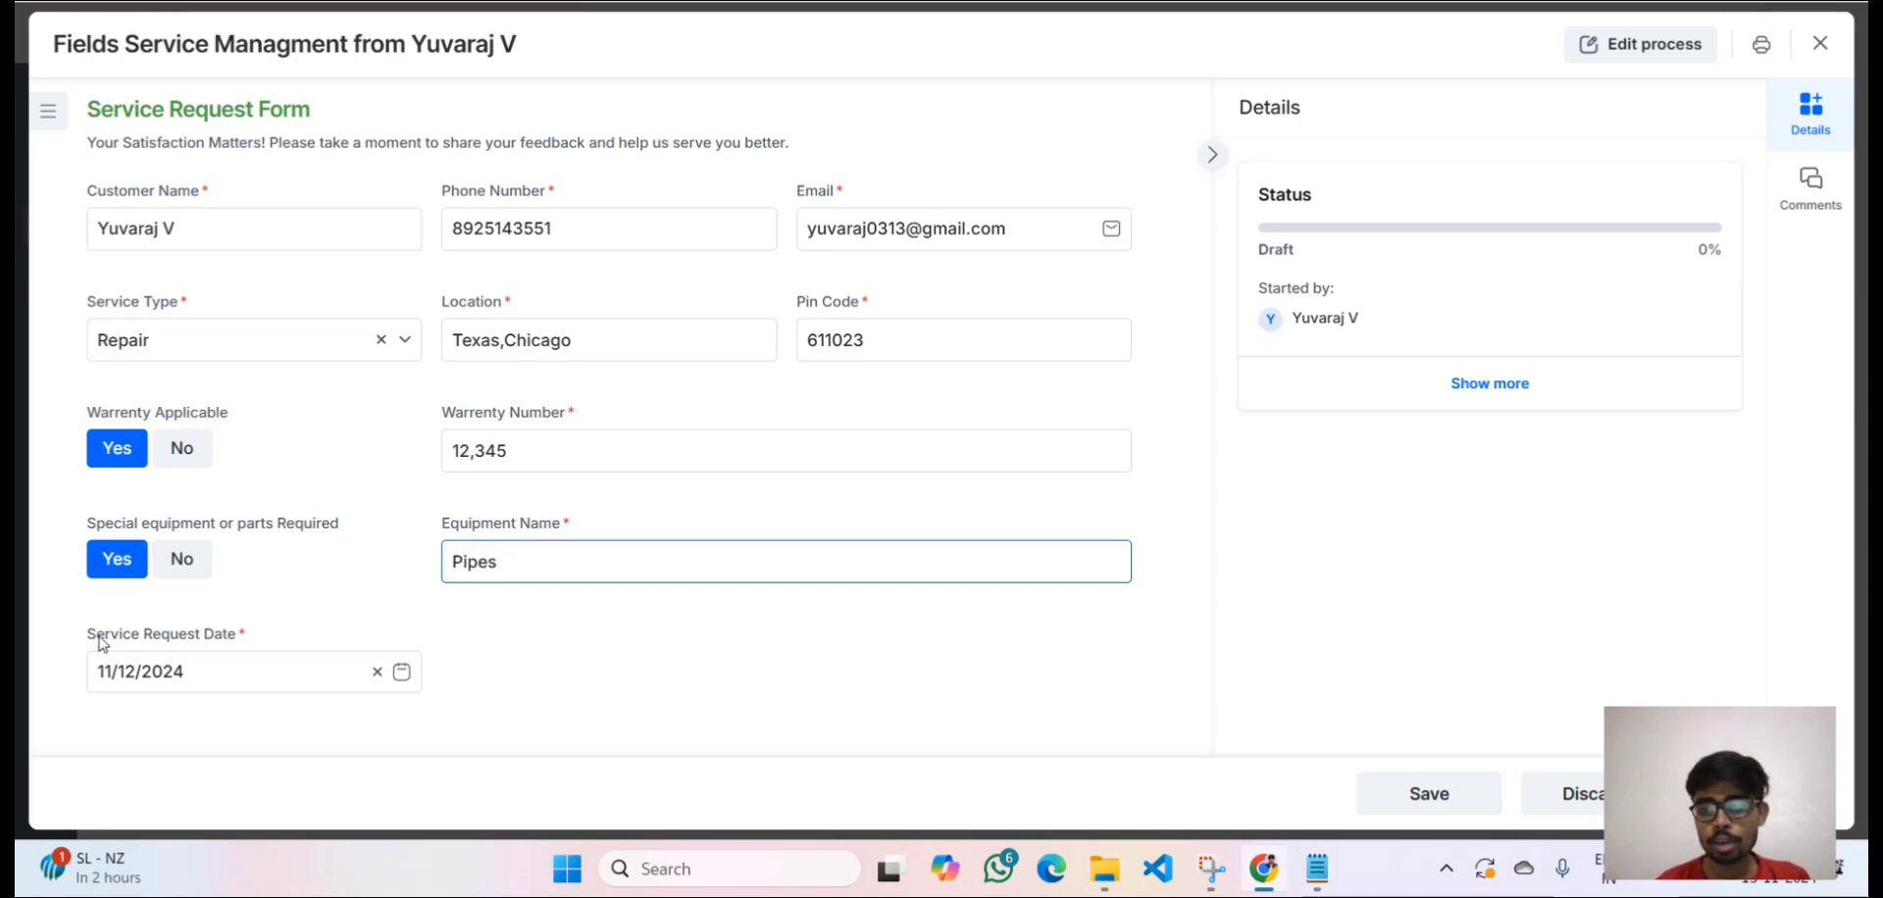
Check the service request date, then submit the request.
{"action": "left_click_drag", "start_coordinate": [200, 677], "coordinate": [88, 675]}
{"action": "left_click", "coordinate": [142, 719]}
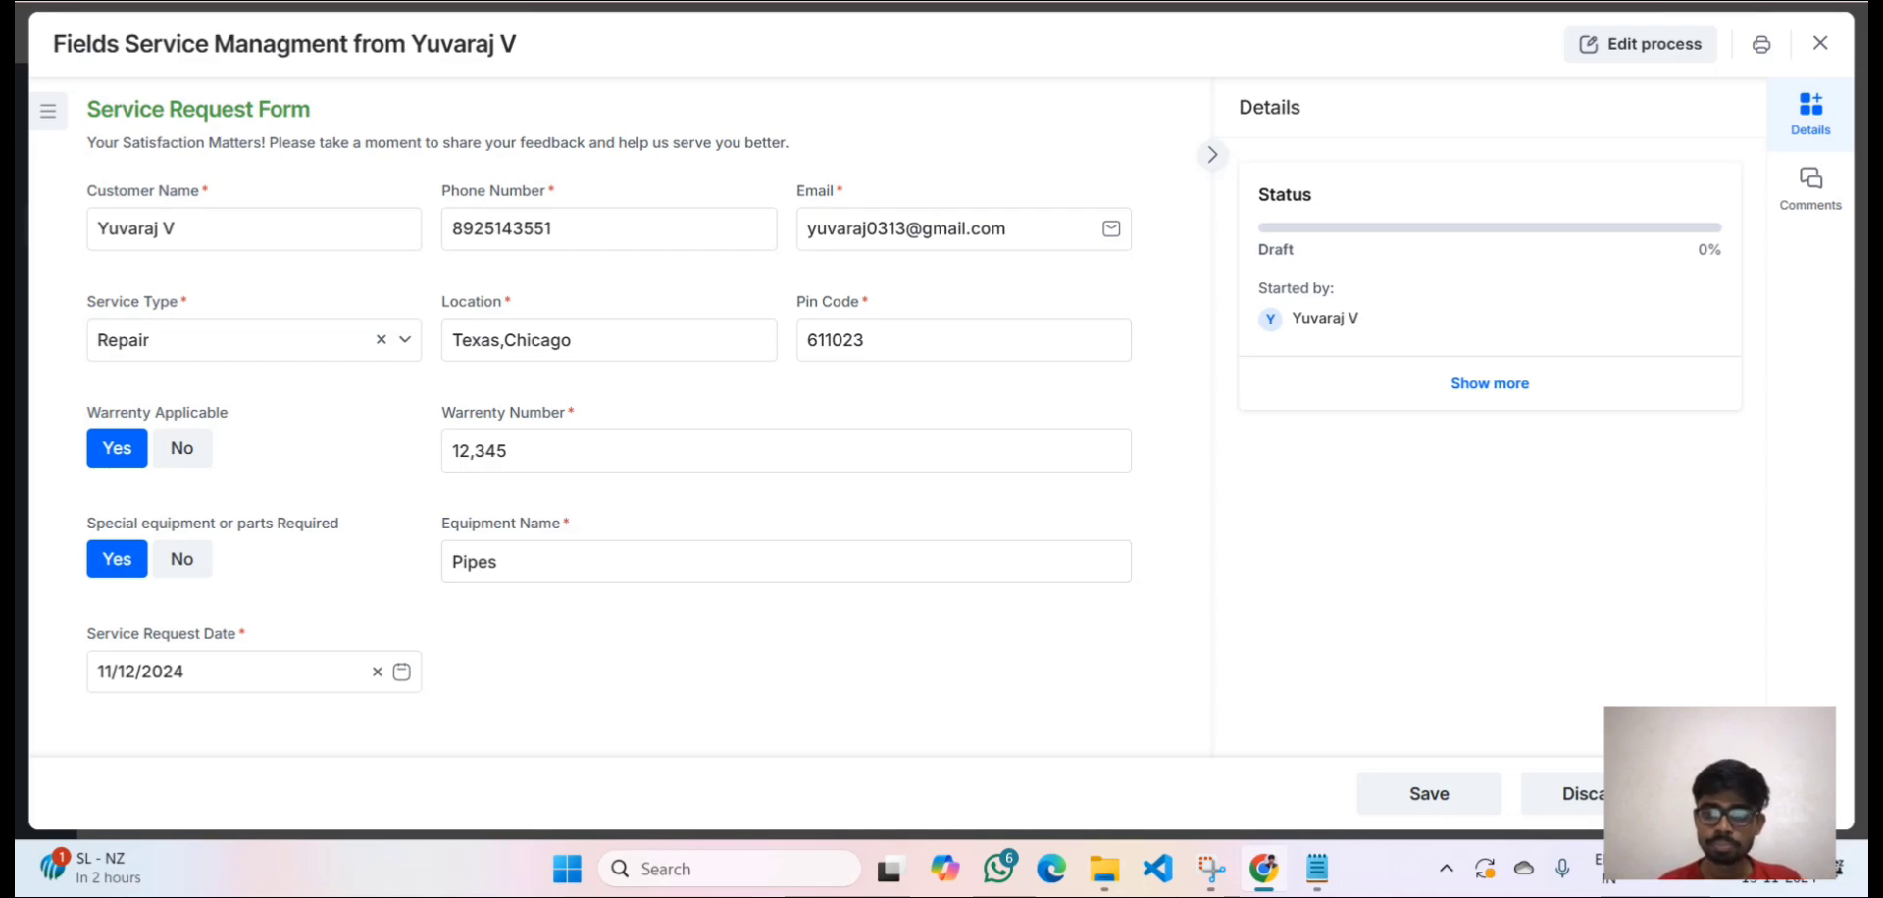
{"action": "left_click", "coordinate": [1756, 793]}
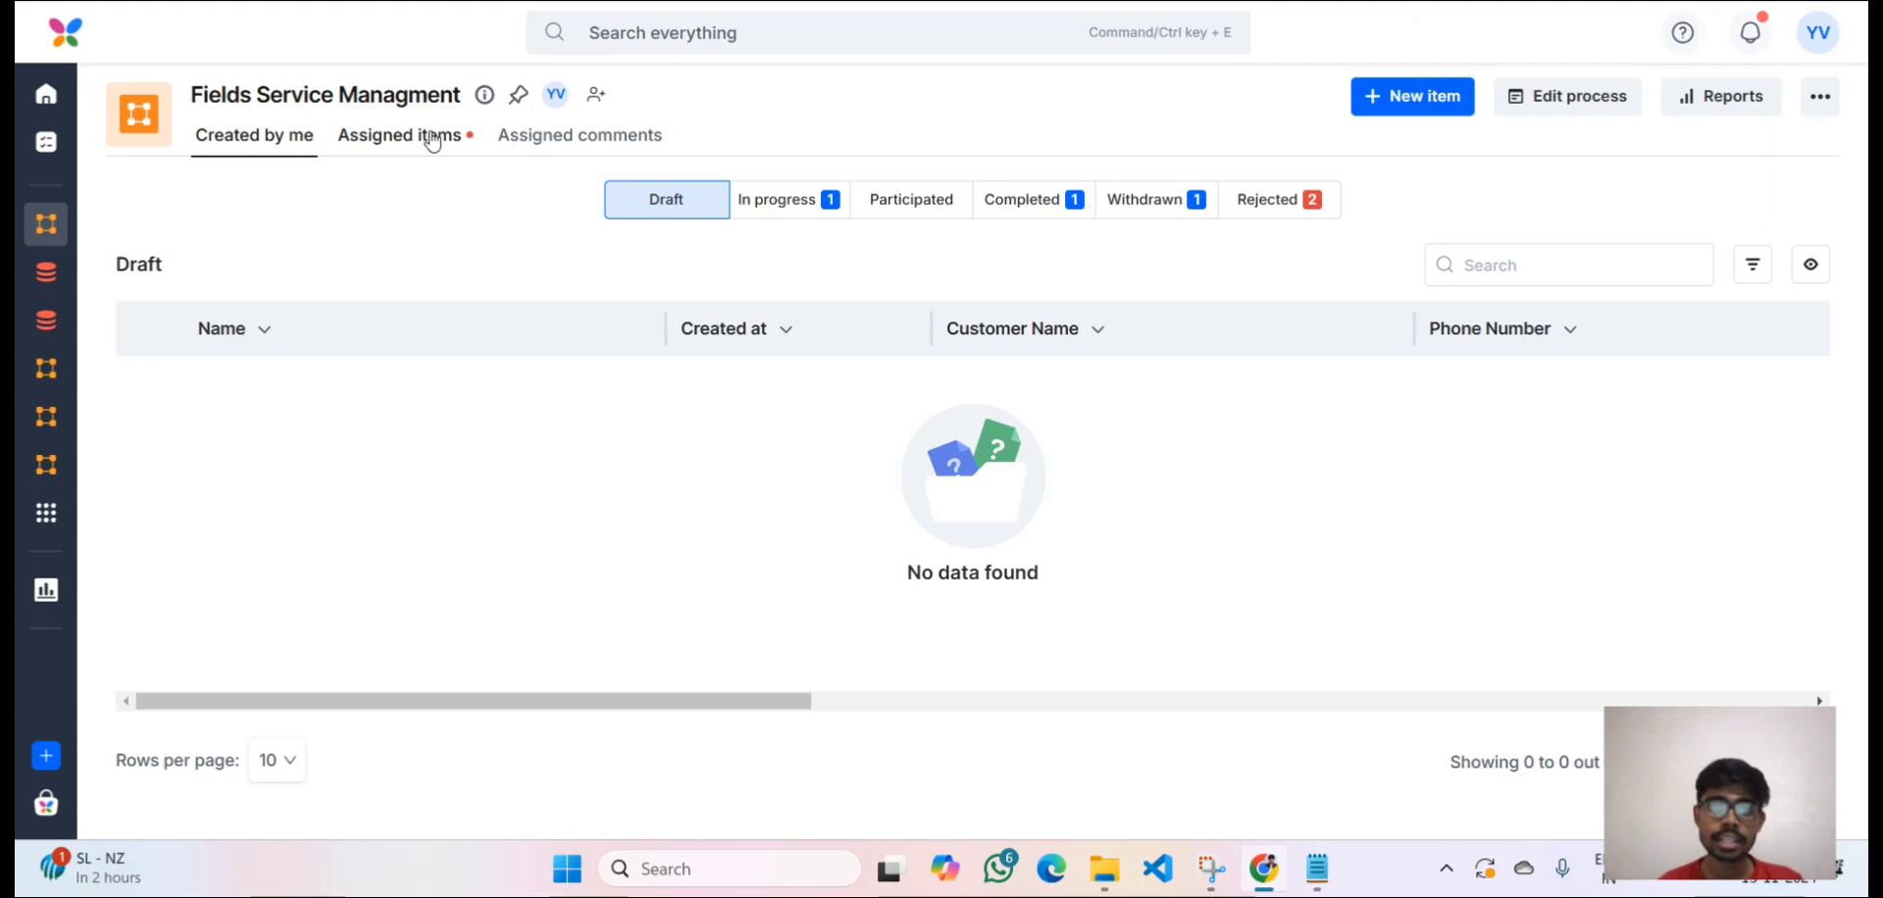
In Assigned items, review the new request's row and open the in-progress Fields Service Managment item.
{"action": "left_click", "coordinate": [431, 147]}
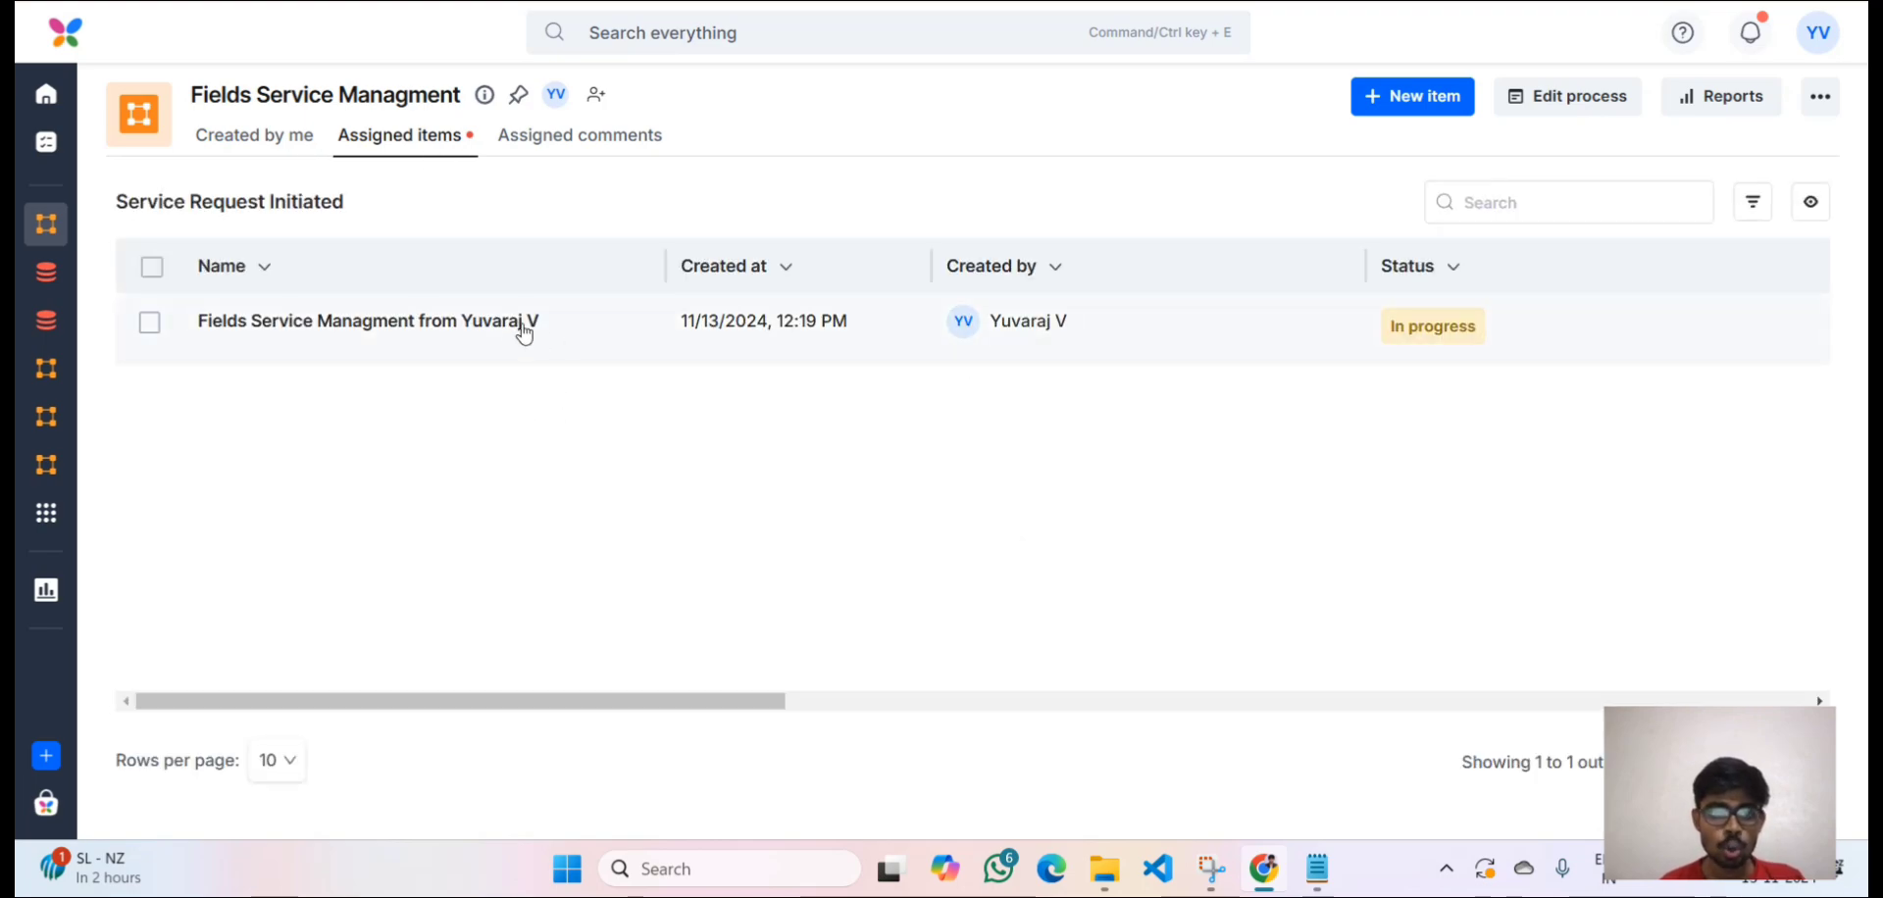
{"action": "scroll", "coordinate": [605, 326], "scroll_direction": "right", "scroll_amount": 2}
{"action": "scroll", "coordinate": [605, 326], "scroll_direction": "right", "scroll_amount": 10}
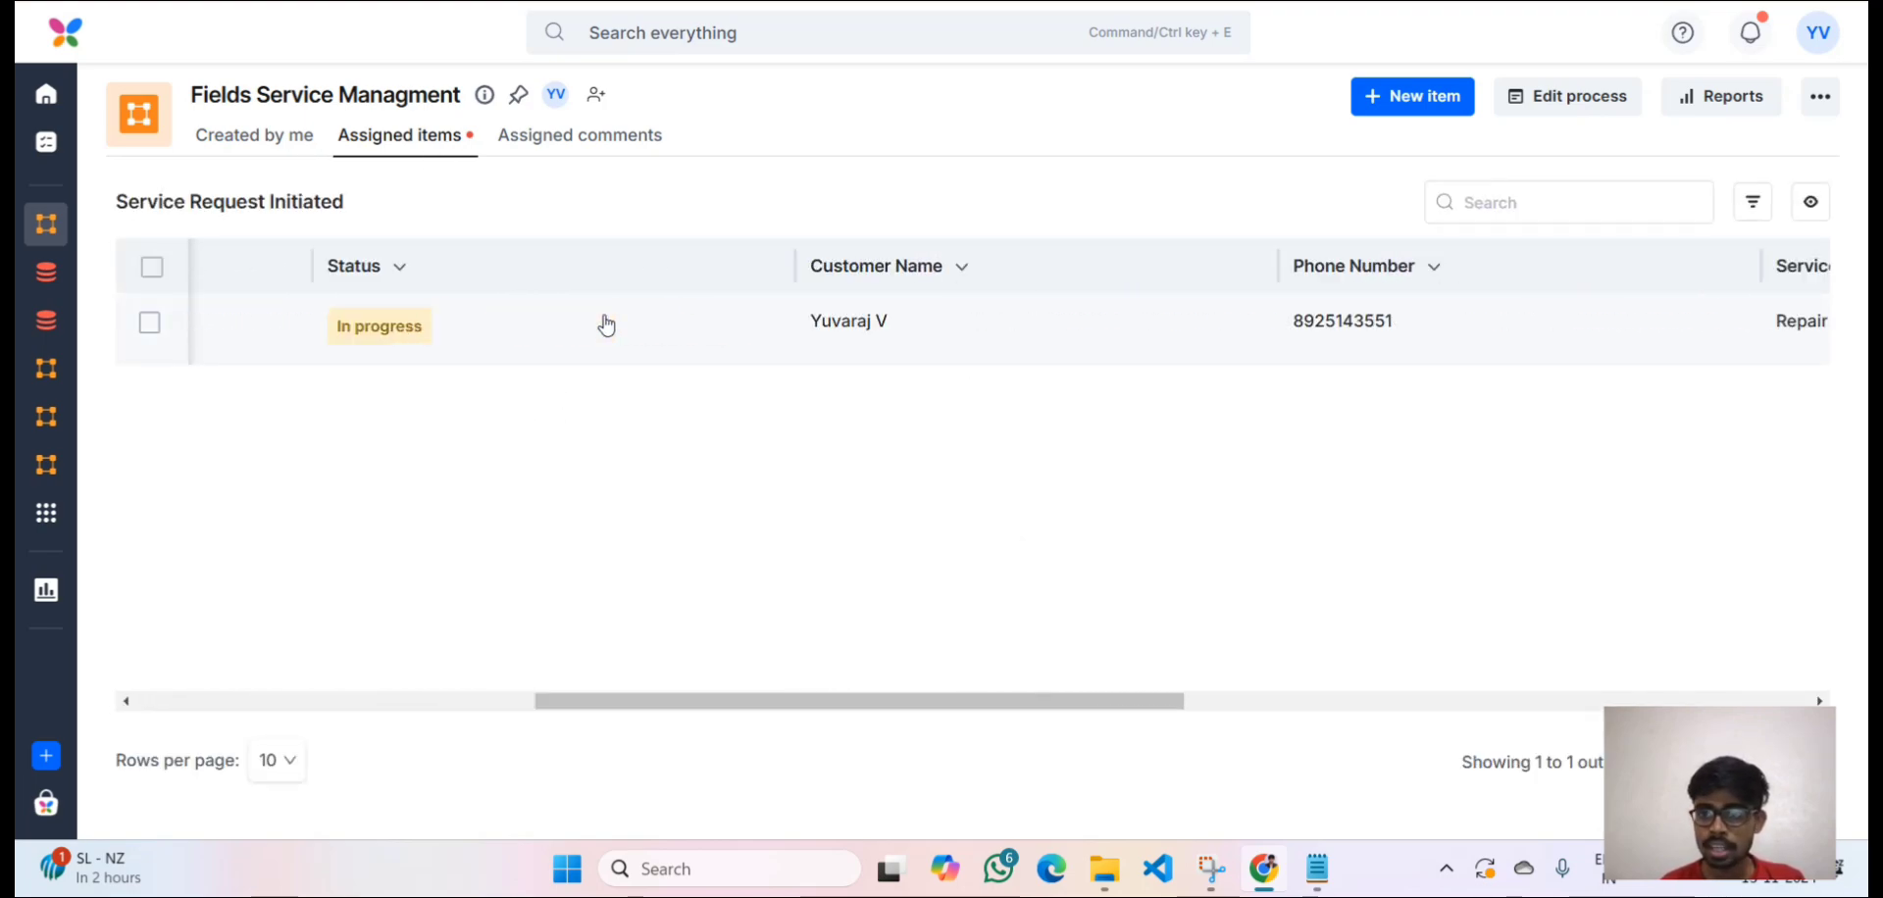
{"action": "scroll", "coordinate": [874, 333], "scroll_direction": "left", "scroll_amount": 10}
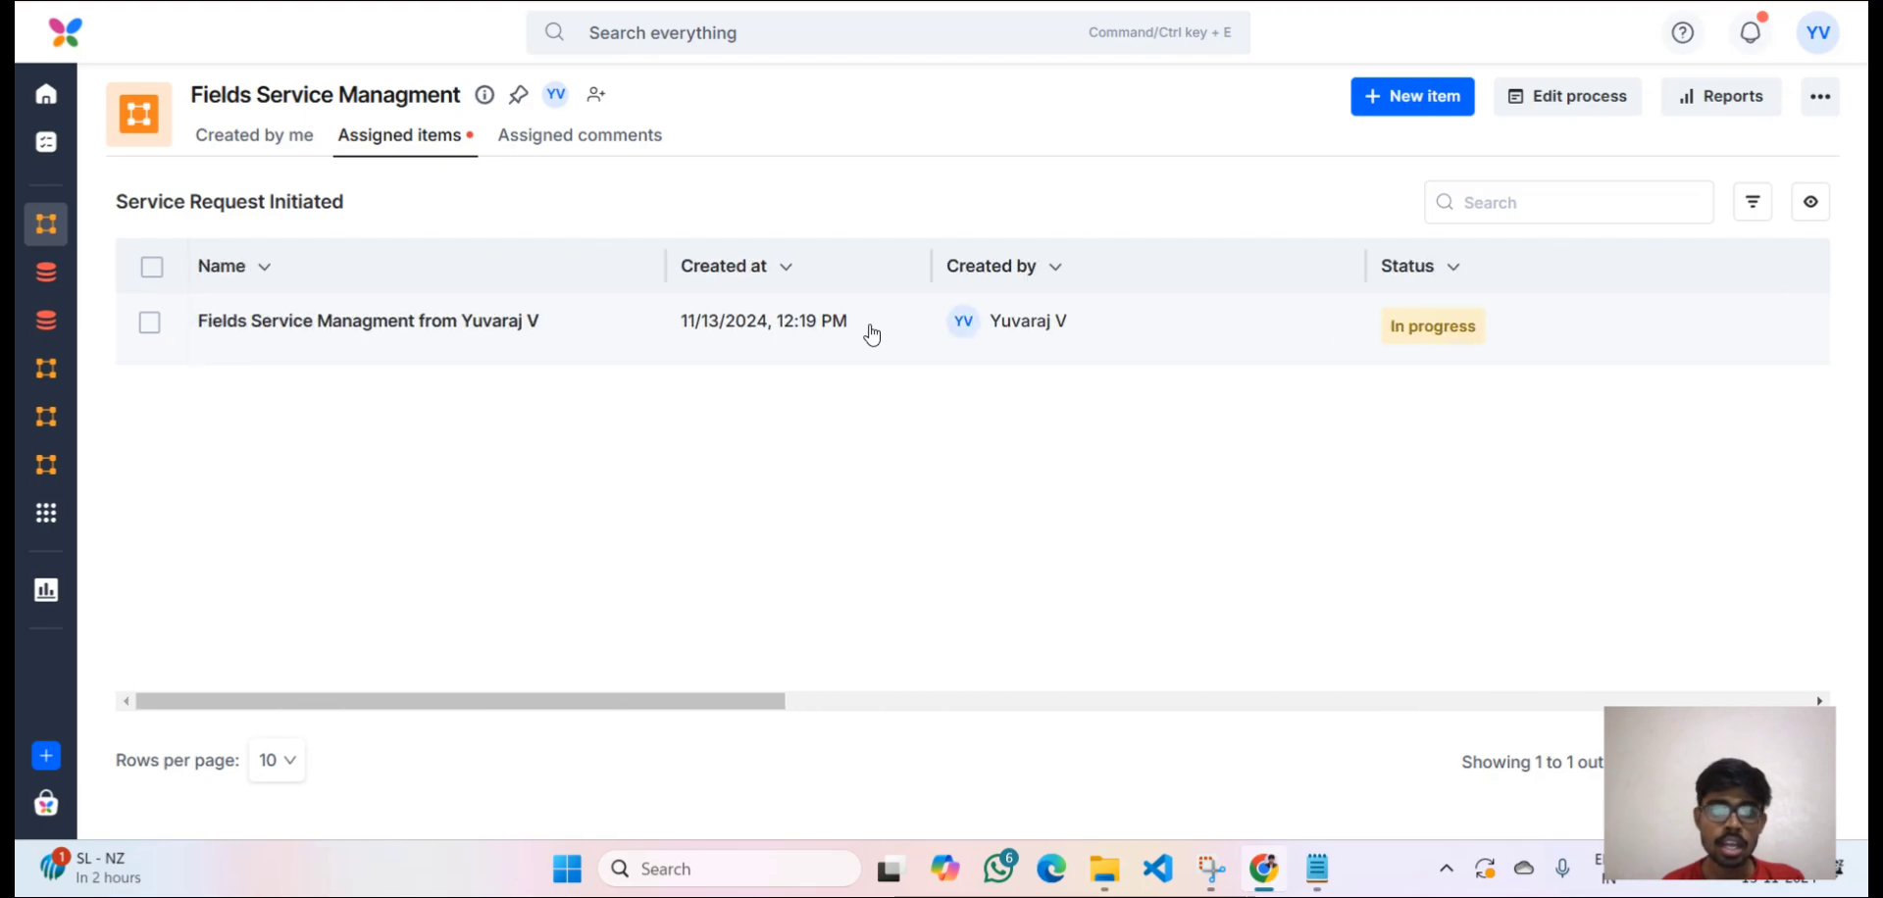
{"action": "left_click", "coordinate": [742, 315]}
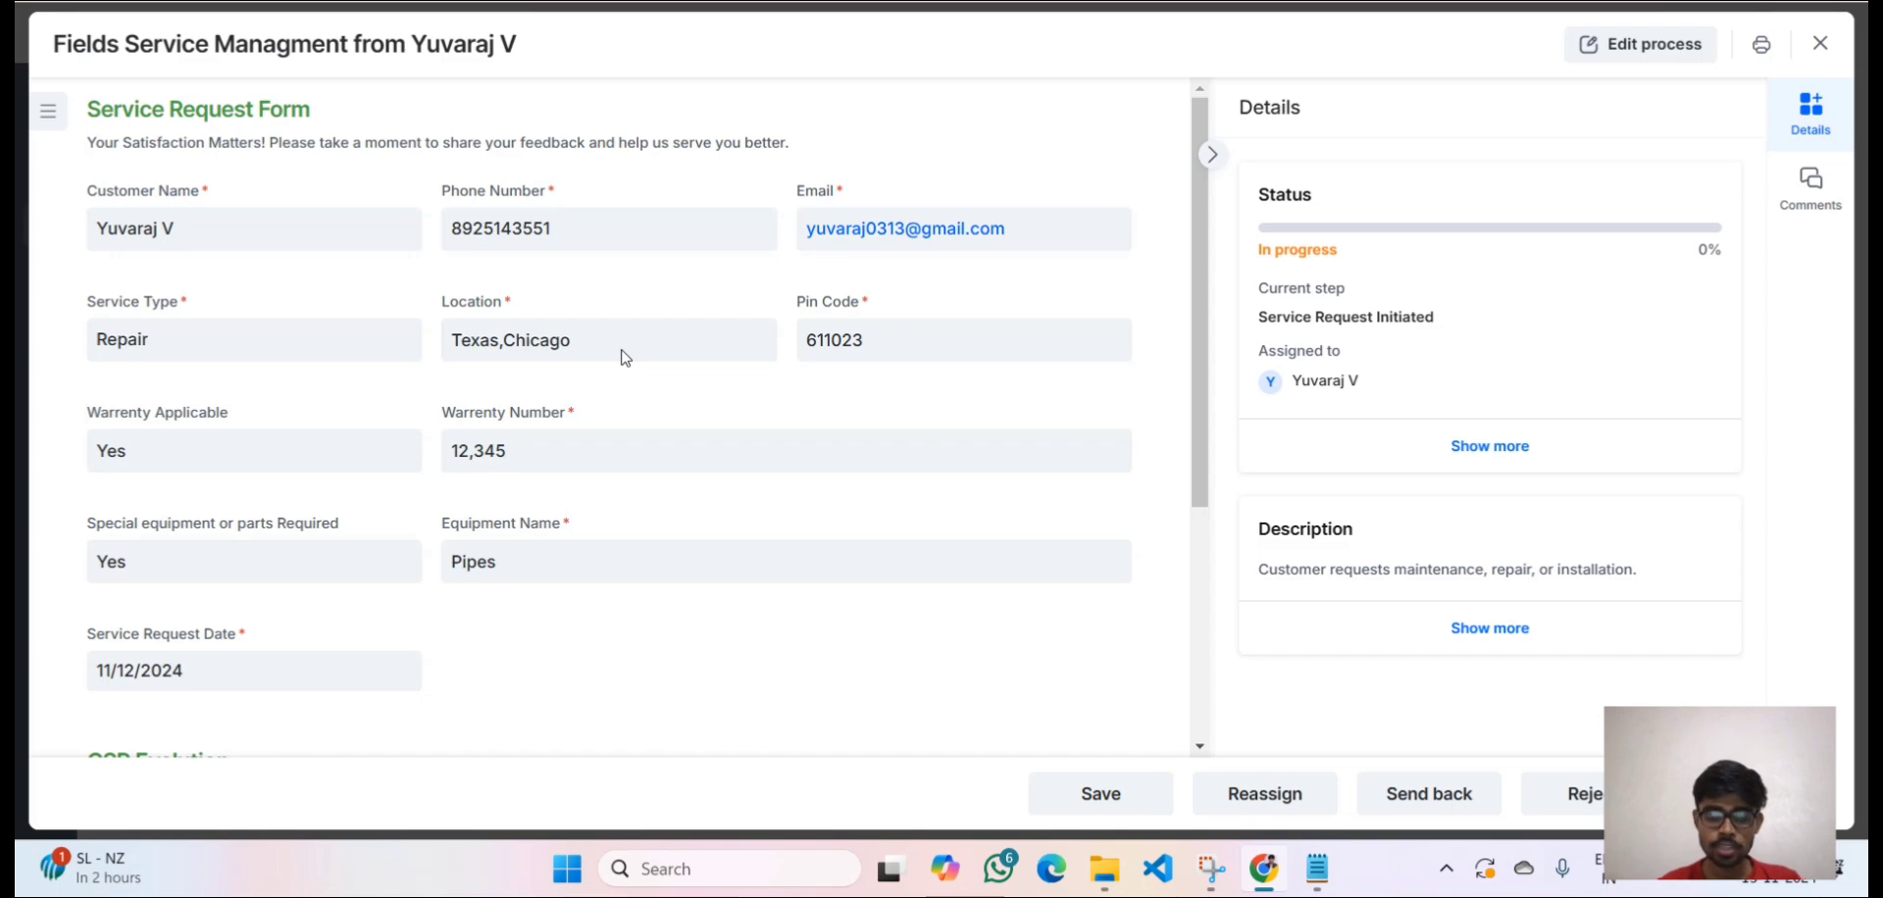
Check the Warrenty Dataset records, then list the single Active warranty record in Warrenty Availabilty.
{"action": "scroll", "coordinate": [633, 443], "scroll_direction": "down", "scroll_amount": 4}
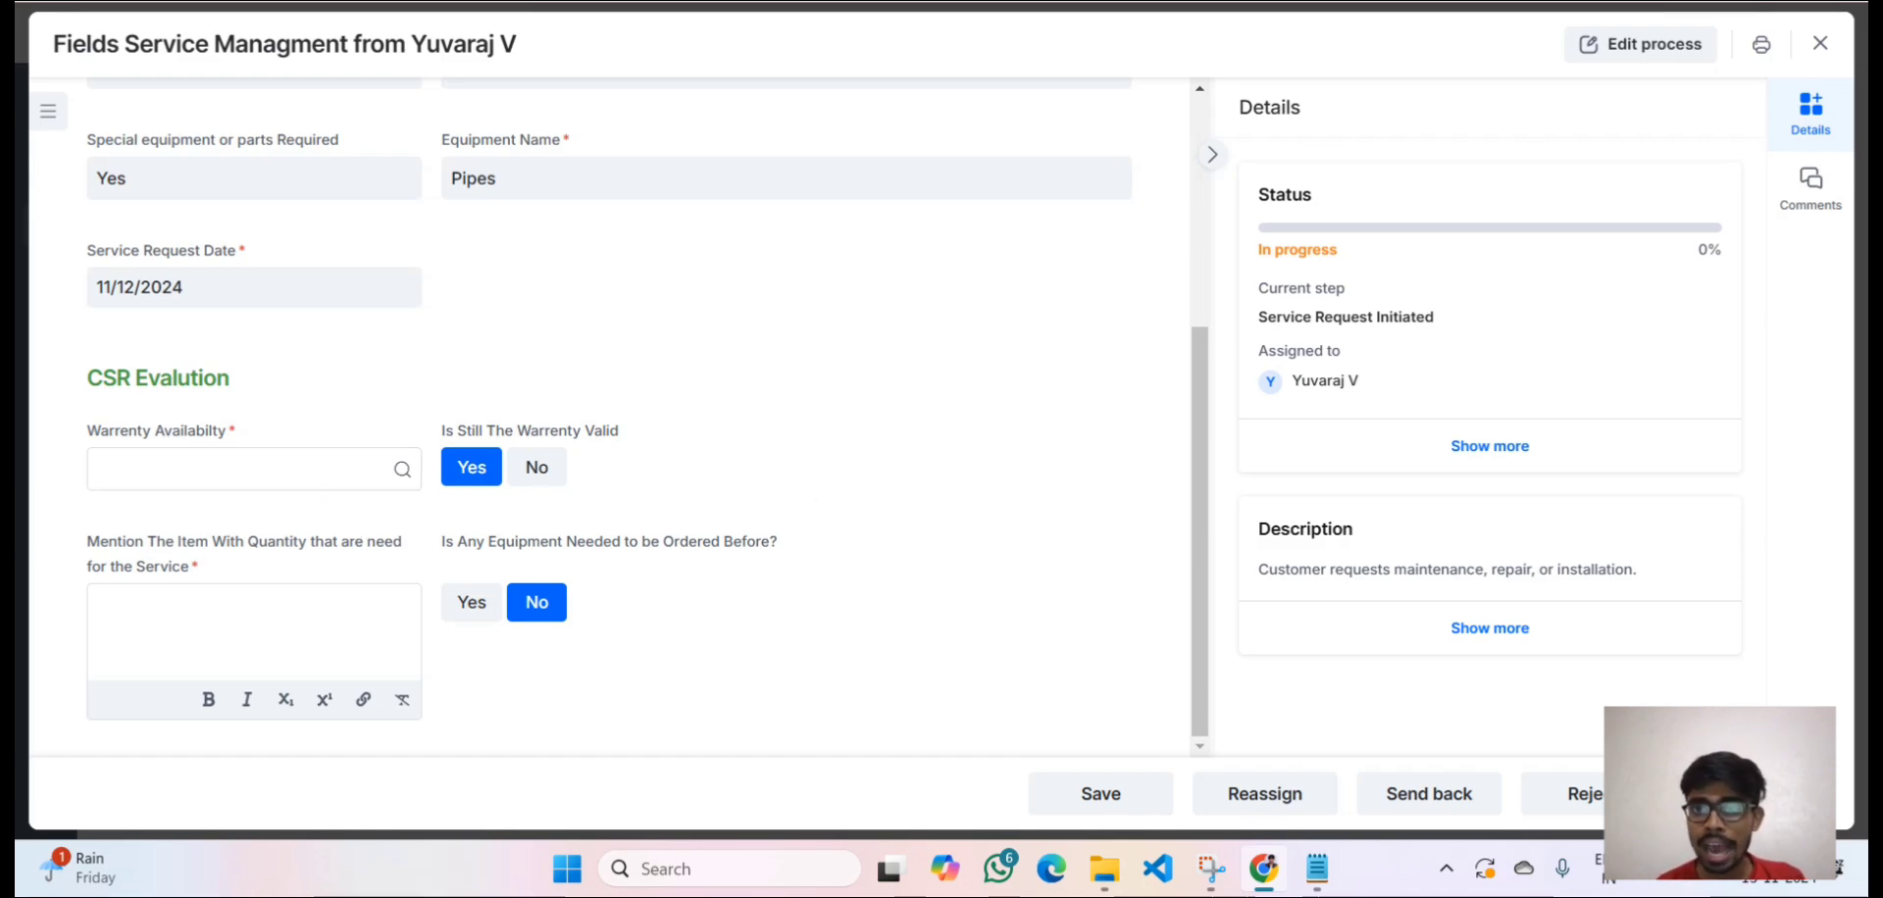
{"action": "left_click", "coordinate": [1206, 2]}
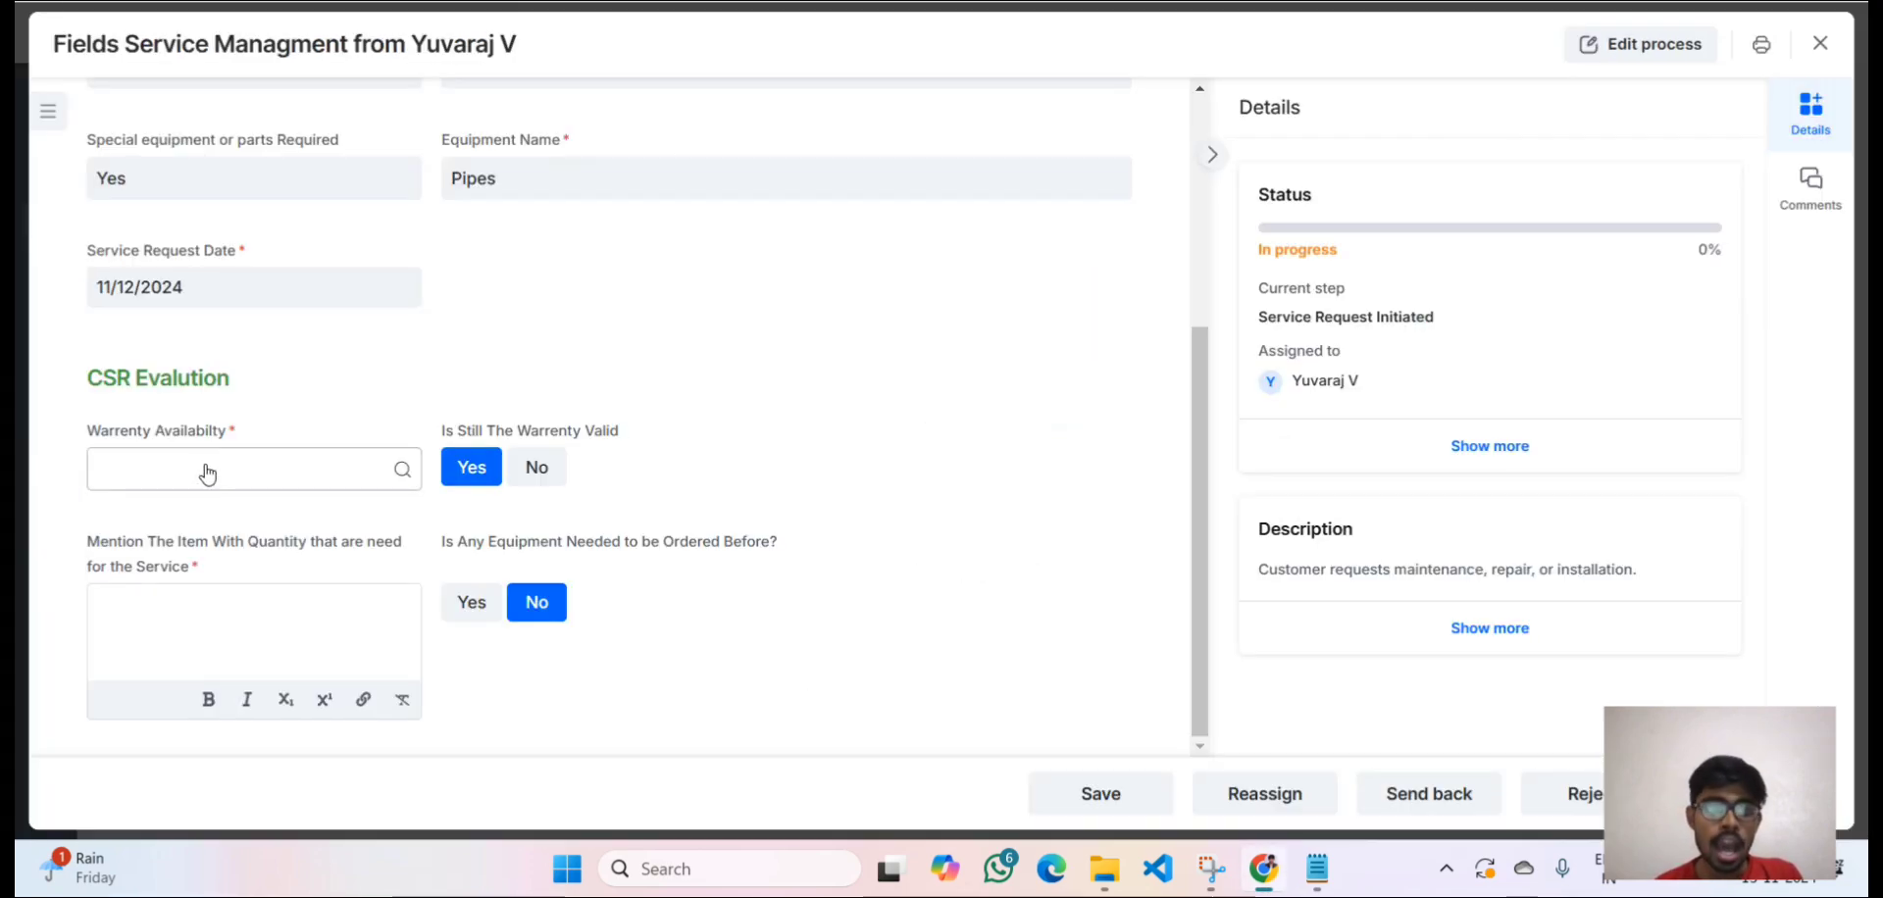
{"action": "scroll", "coordinate": [294, 441], "scroll_direction": "up", "scroll_amount": 1}
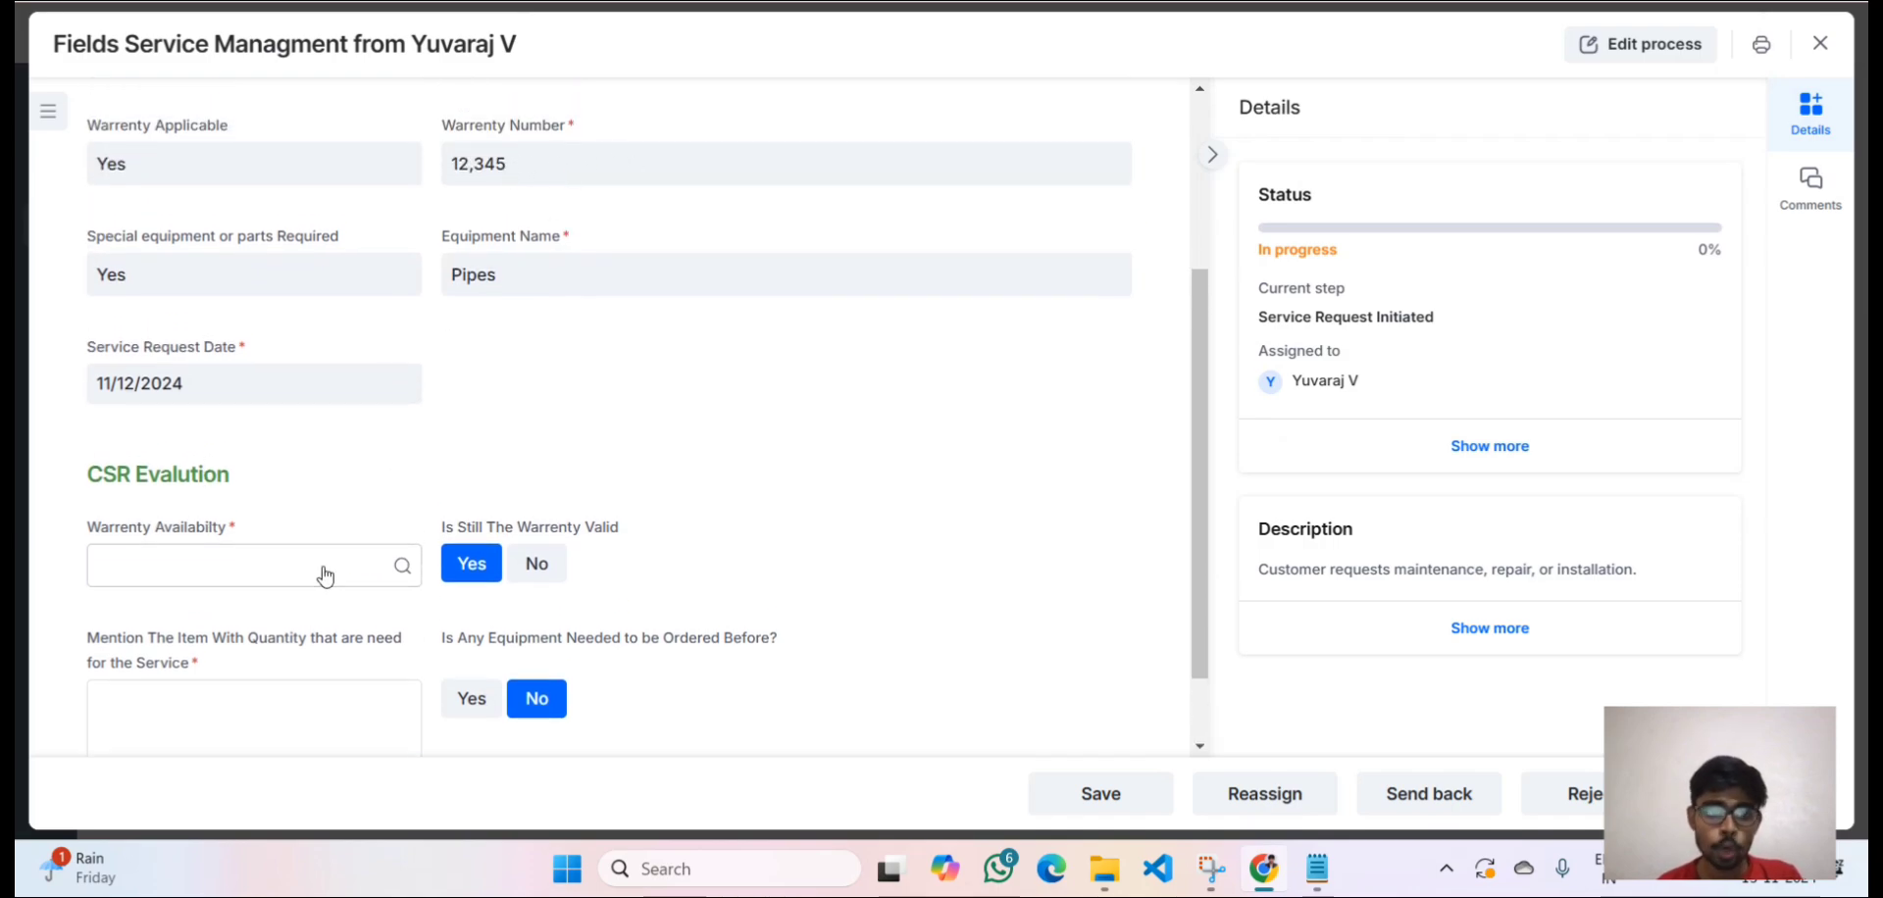
{"action": "scroll", "coordinate": [321, 571], "scroll_direction": "down", "scroll_amount": 1}
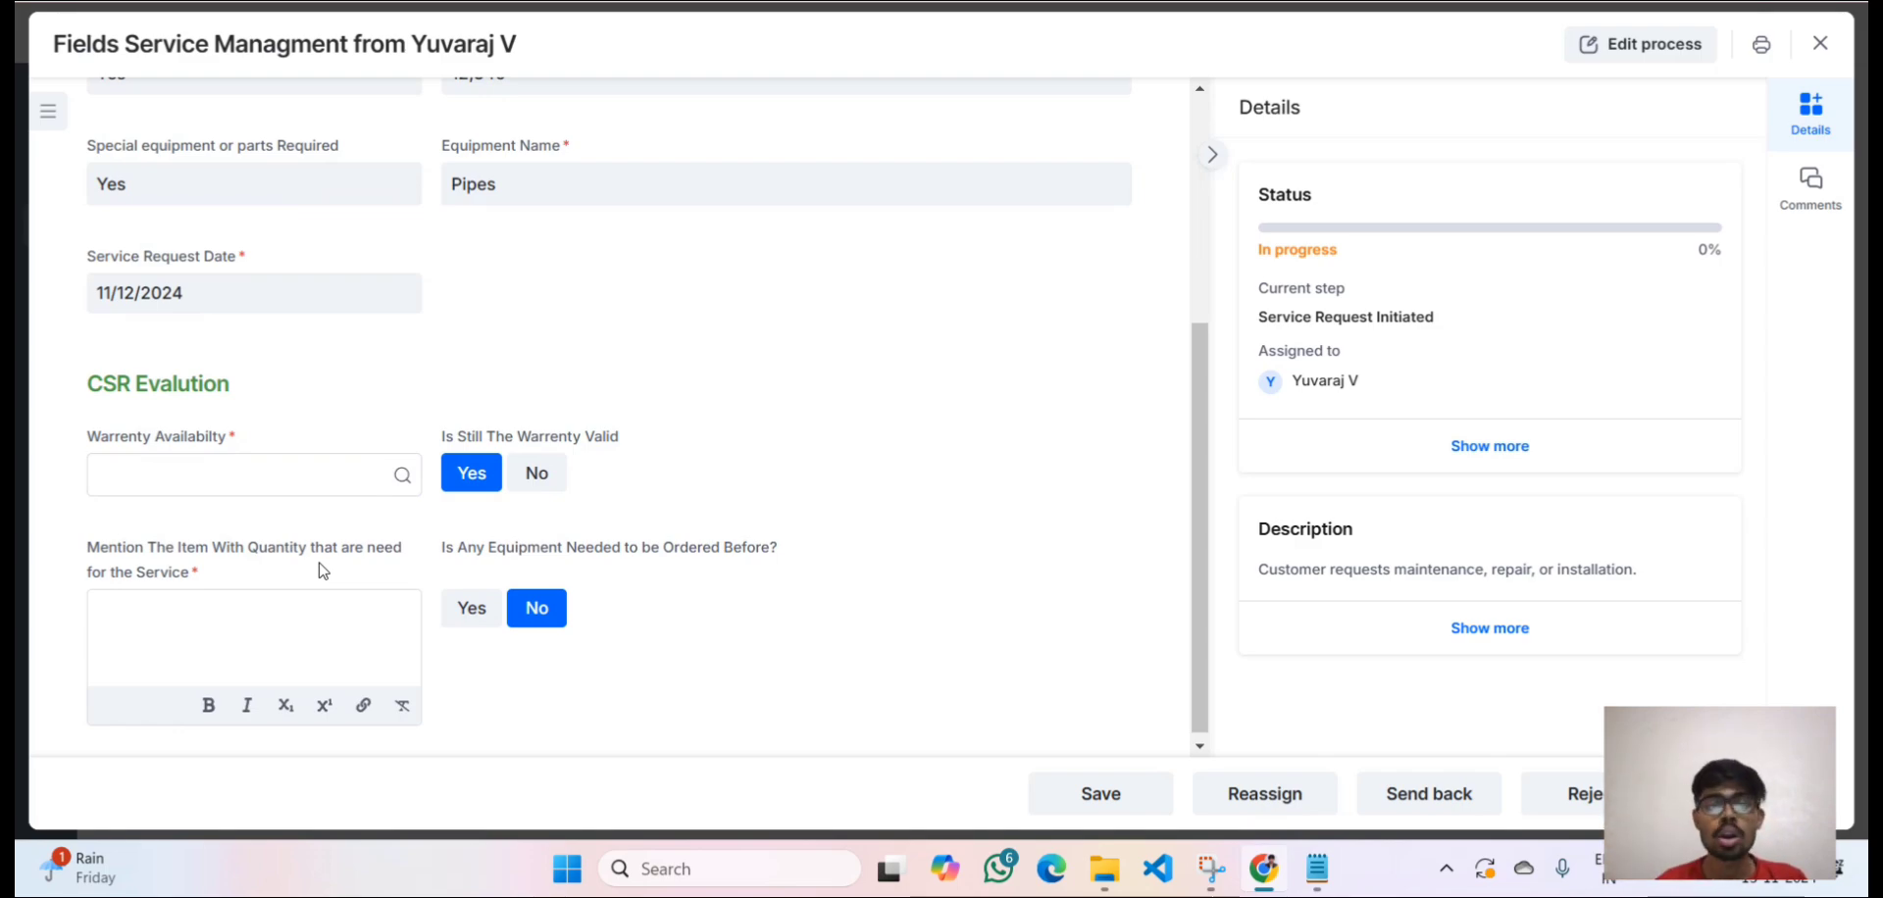
{"action": "left_click", "coordinate": [294, 491]}
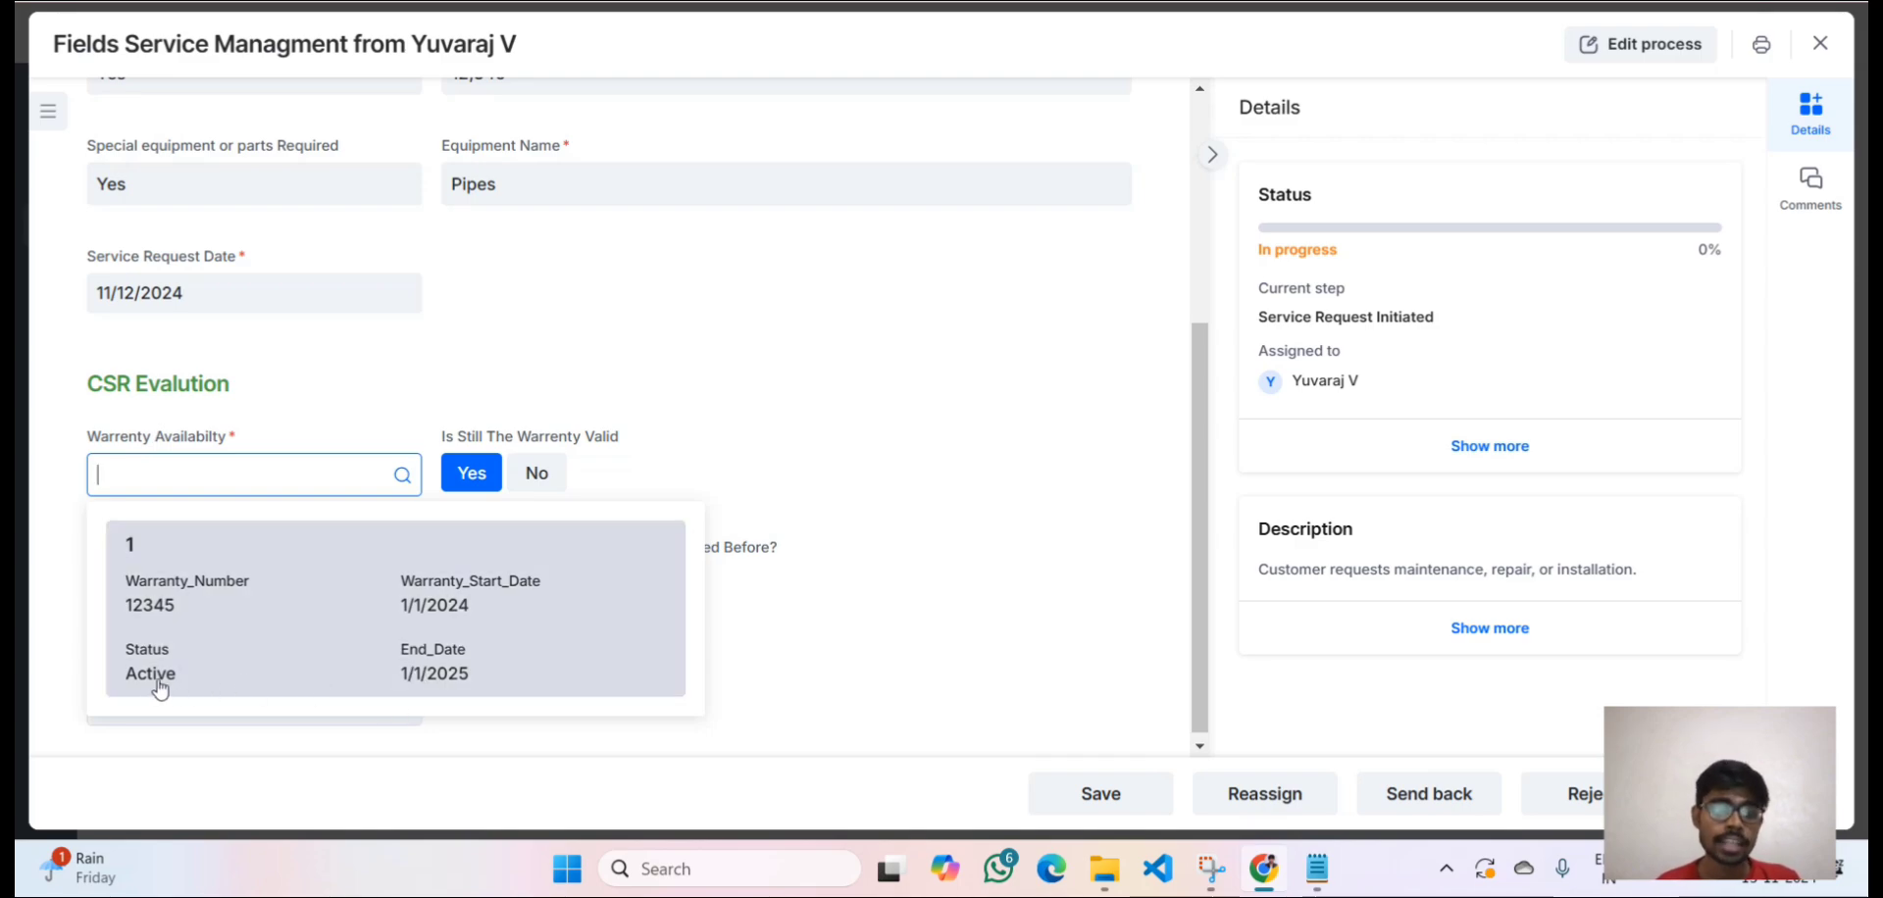
Choose the active warranty record and confirm the warranty is still valid.
{"action": "left_click", "coordinate": [197, 659]}
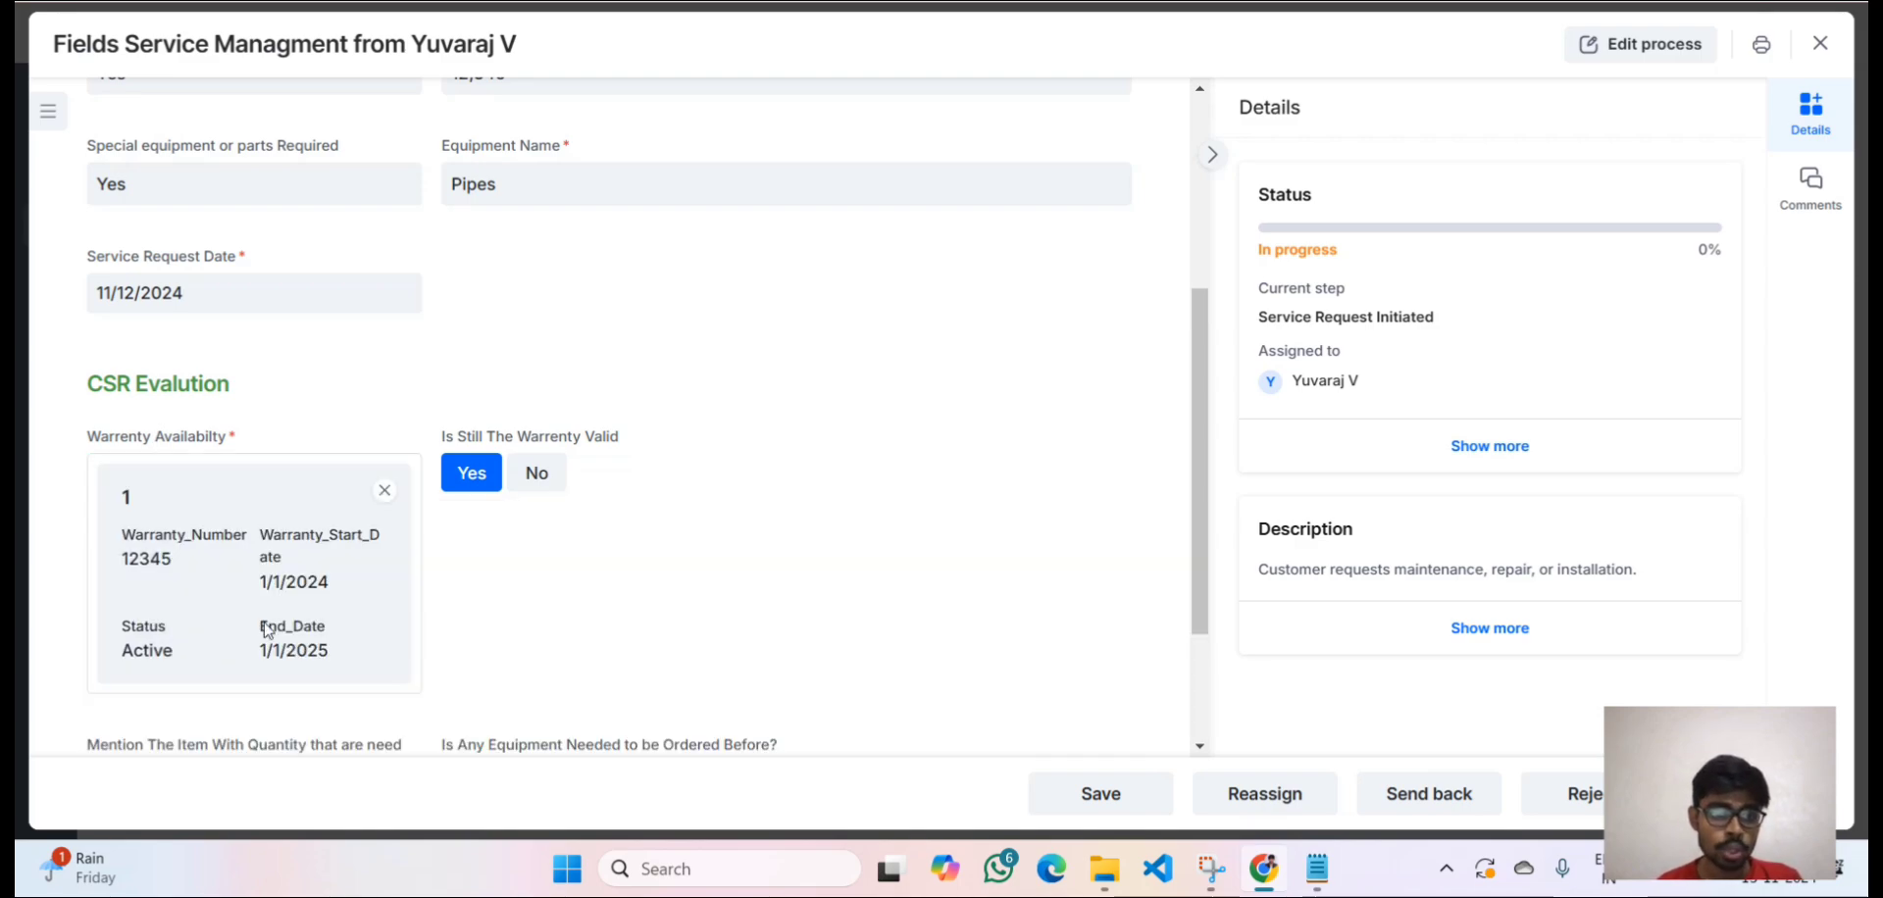
{"action": "left_click", "coordinate": [472, 476]}
{"action": "scroll", "coordinate": [472, 487], "scroll_direction": "down", "scroll_amount": 1}
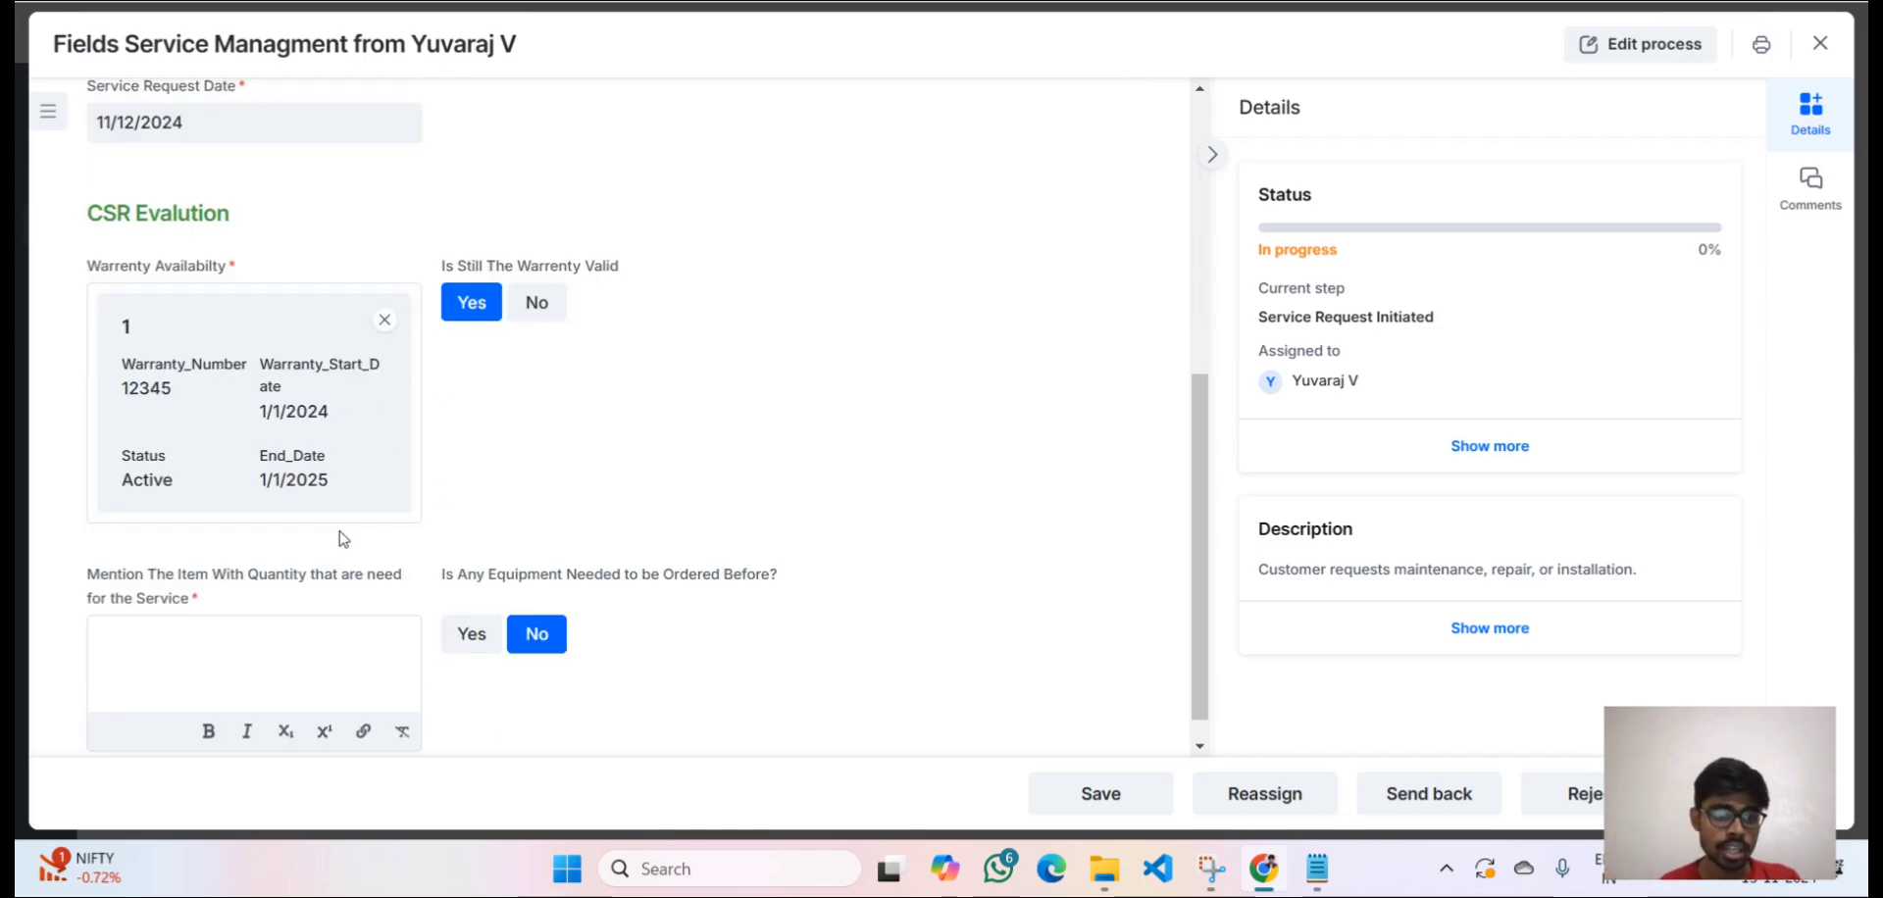
{"action": "scroll", "coordinate": [345, 539], "scroll_direction": "down", "scroll_amount": 1}
List Pipes-02 as the needed item, set equipment ordering to Yes, and enter Hoses to order.
{"action": "left_click", "coordinate": [211, 632]}
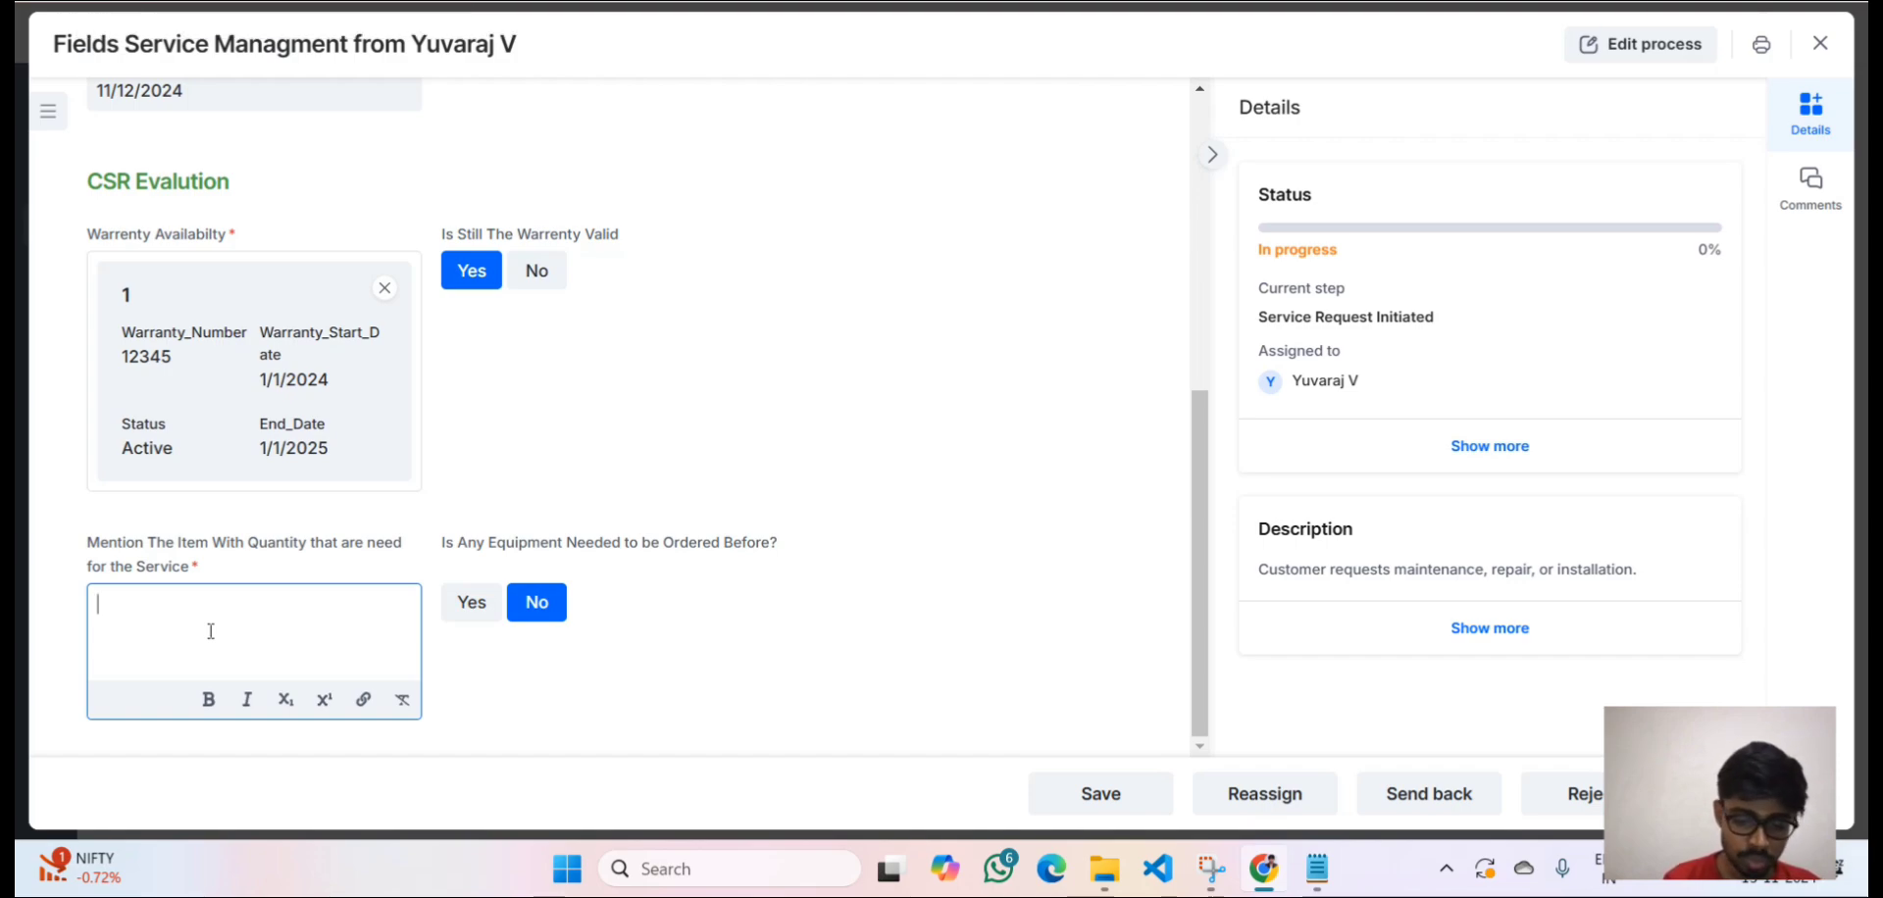
{"action": "type", "text": "Pipe"}
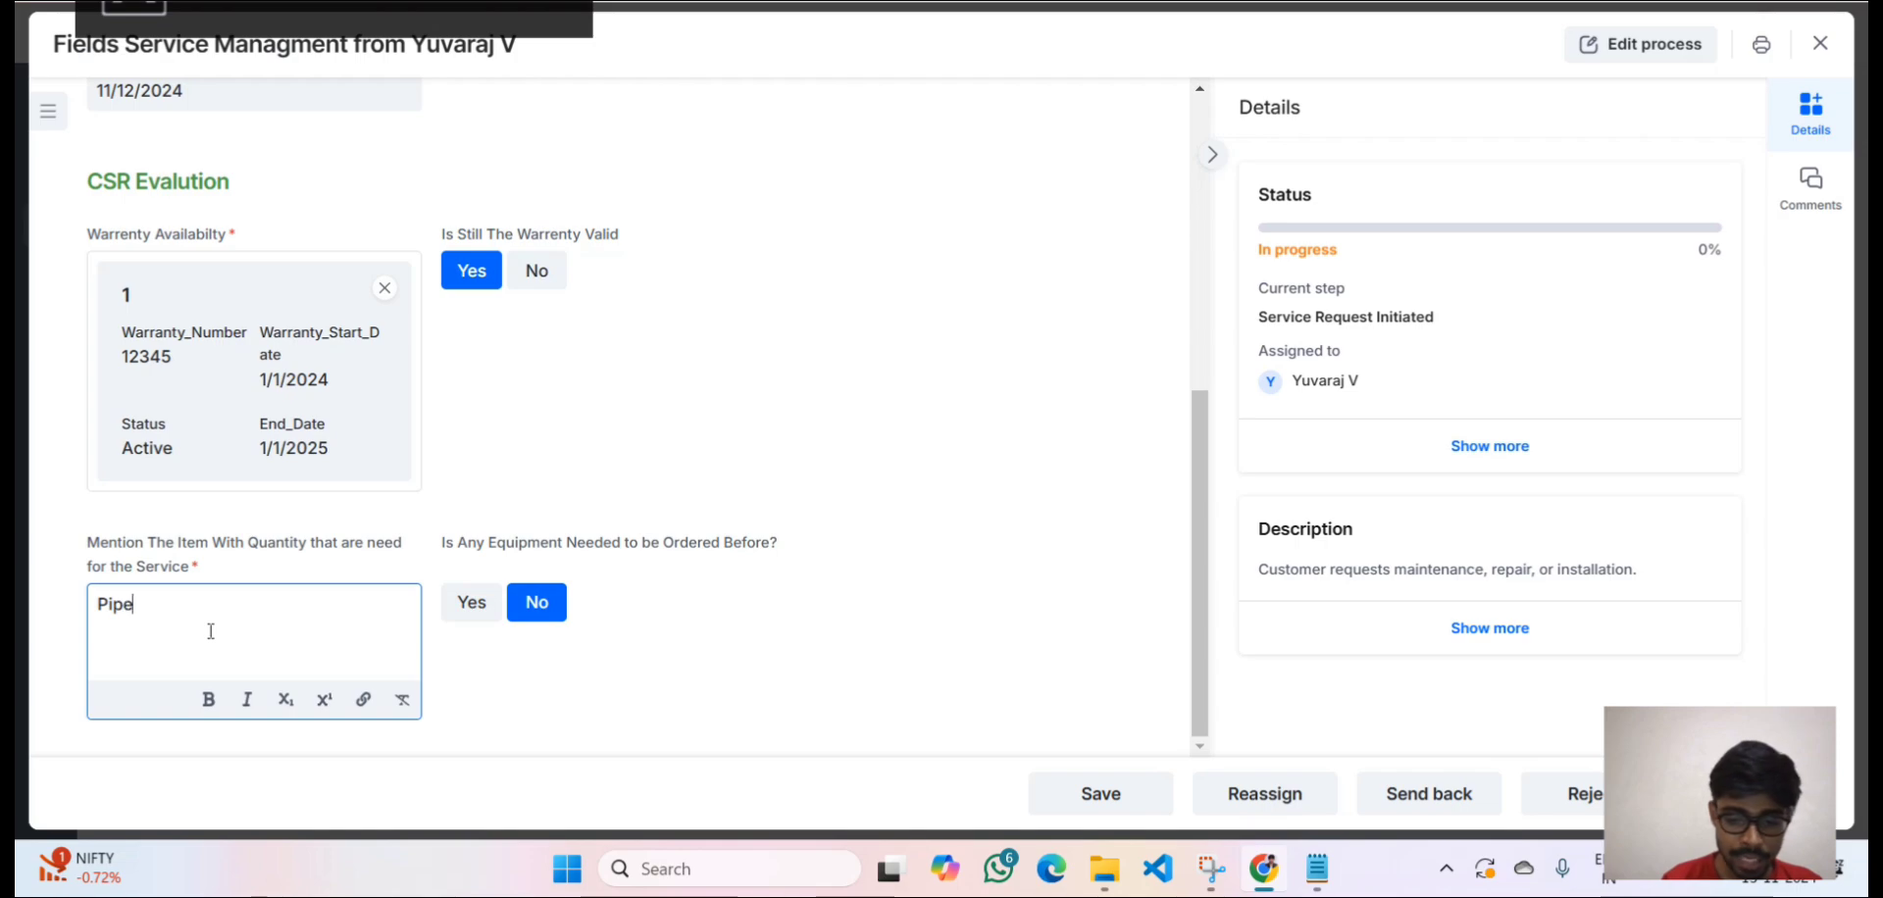
{"action": "type", "text": "s-0"}
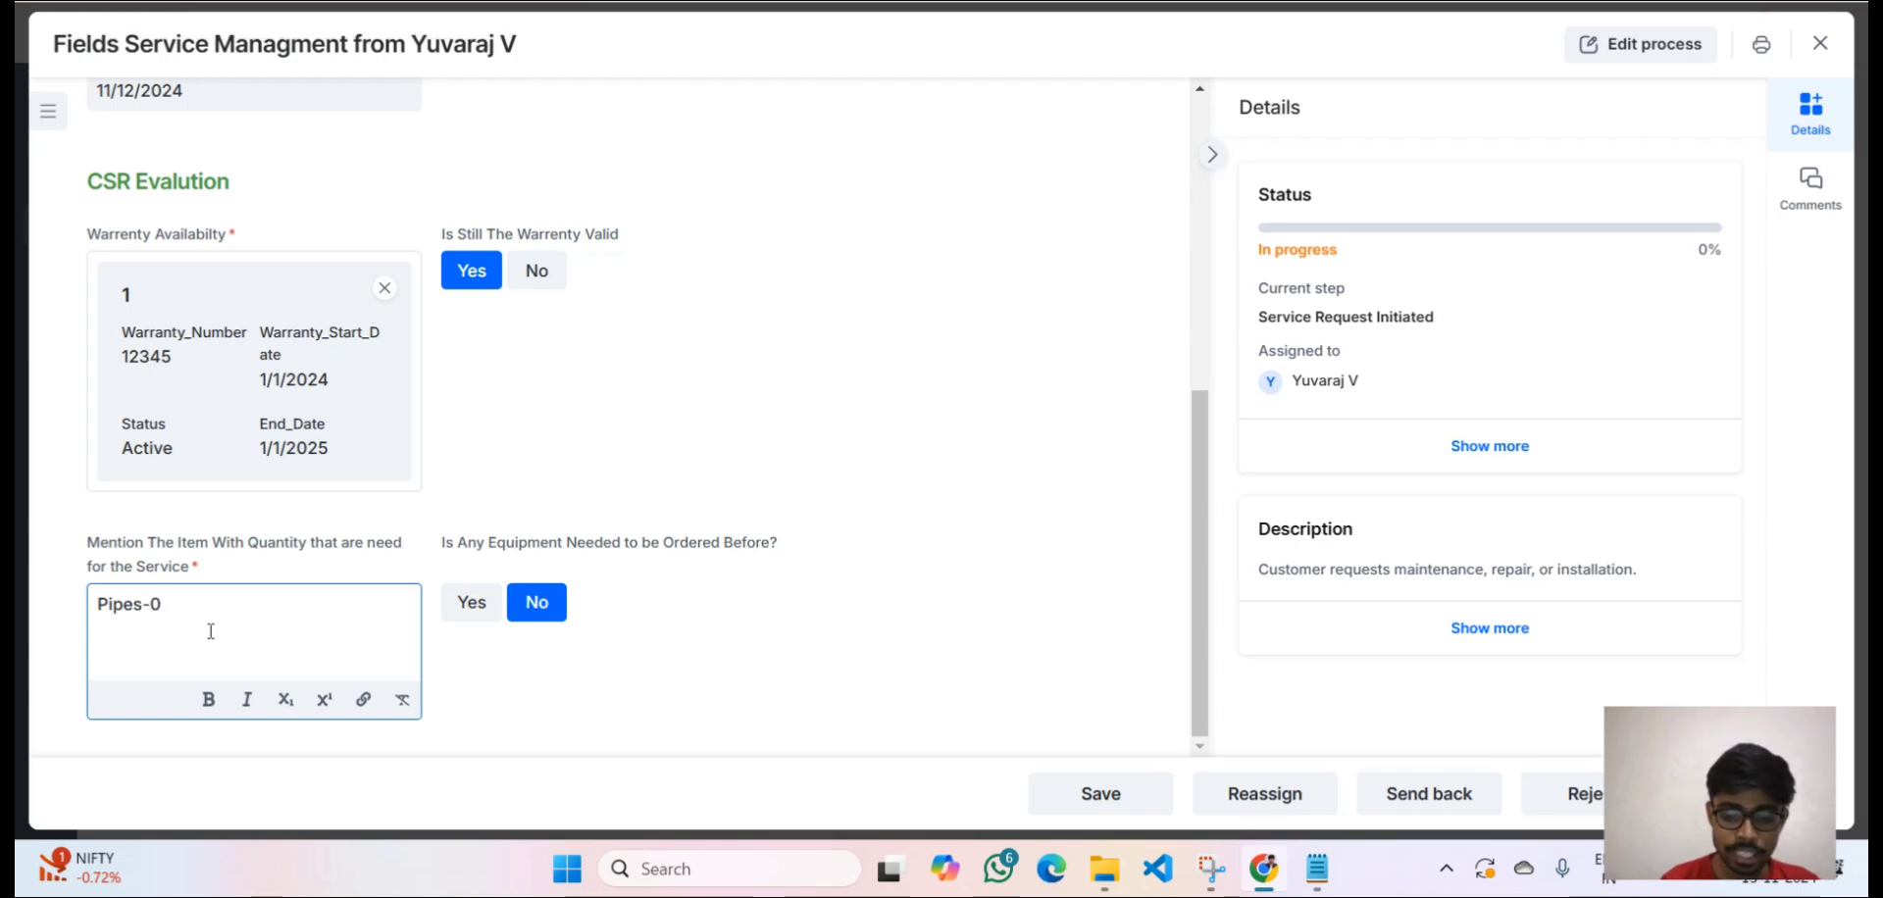
{"action": "type", "text": "2"}
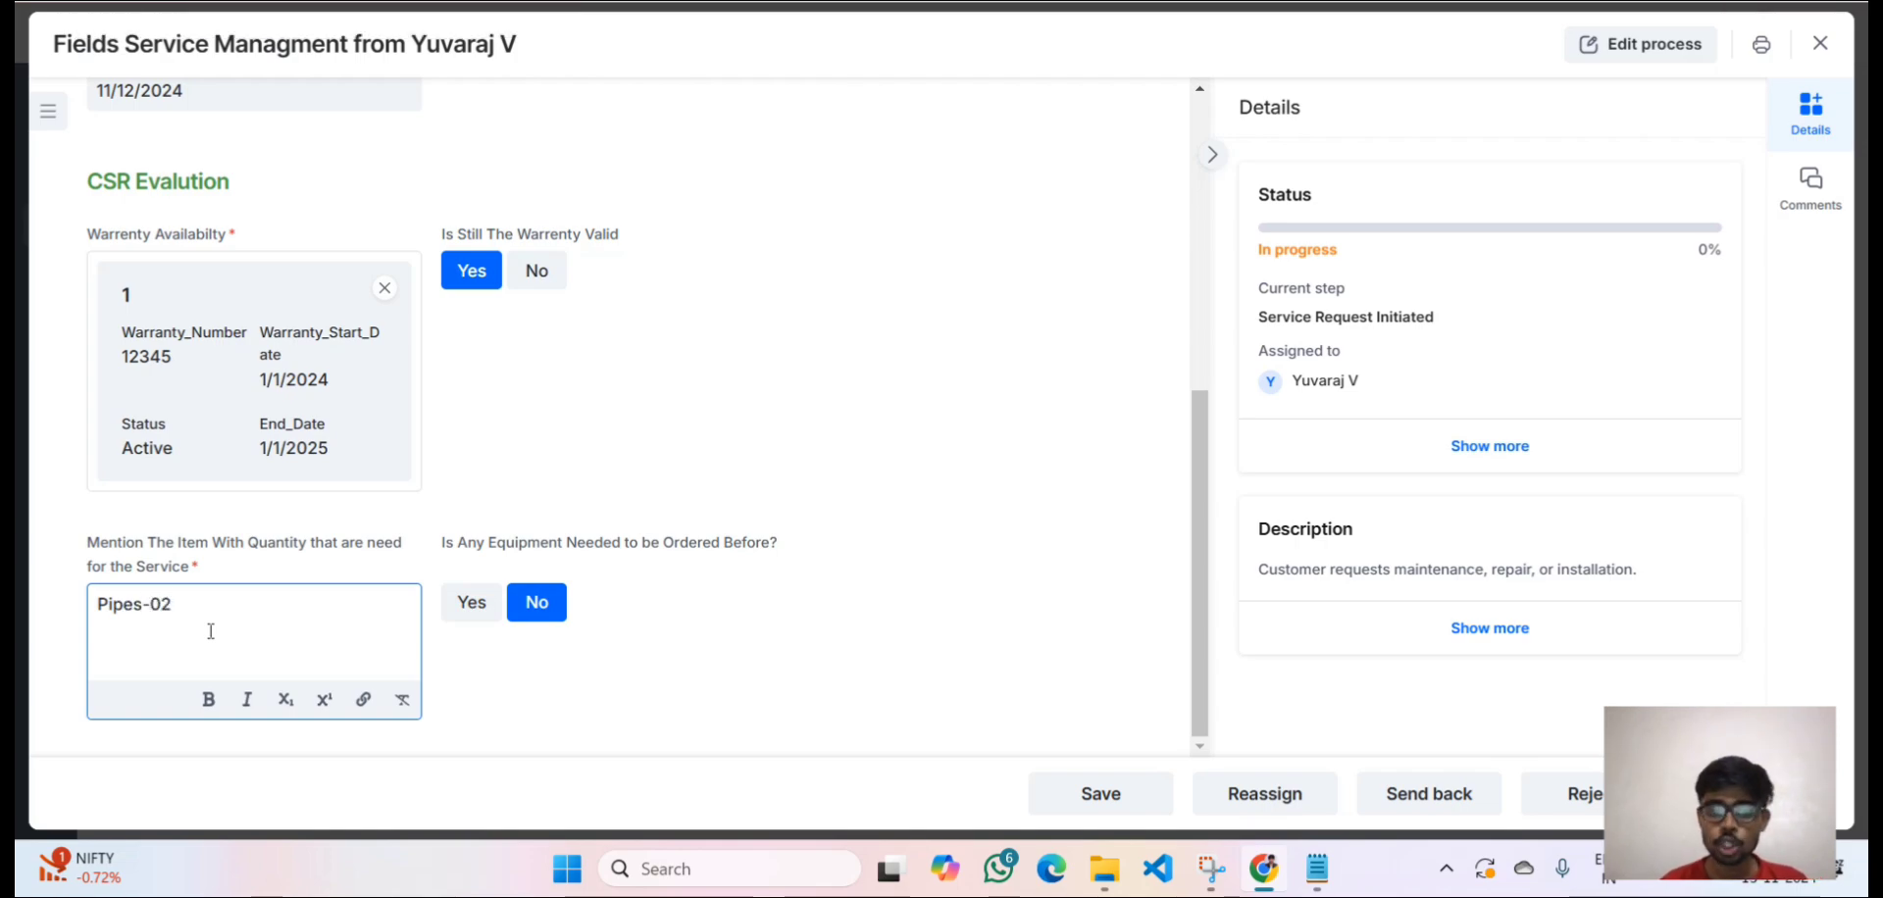
{"action": "left_click", "coordinate": [473, 610]}
{"action": "left_click", "coordinate": [886, 617]}
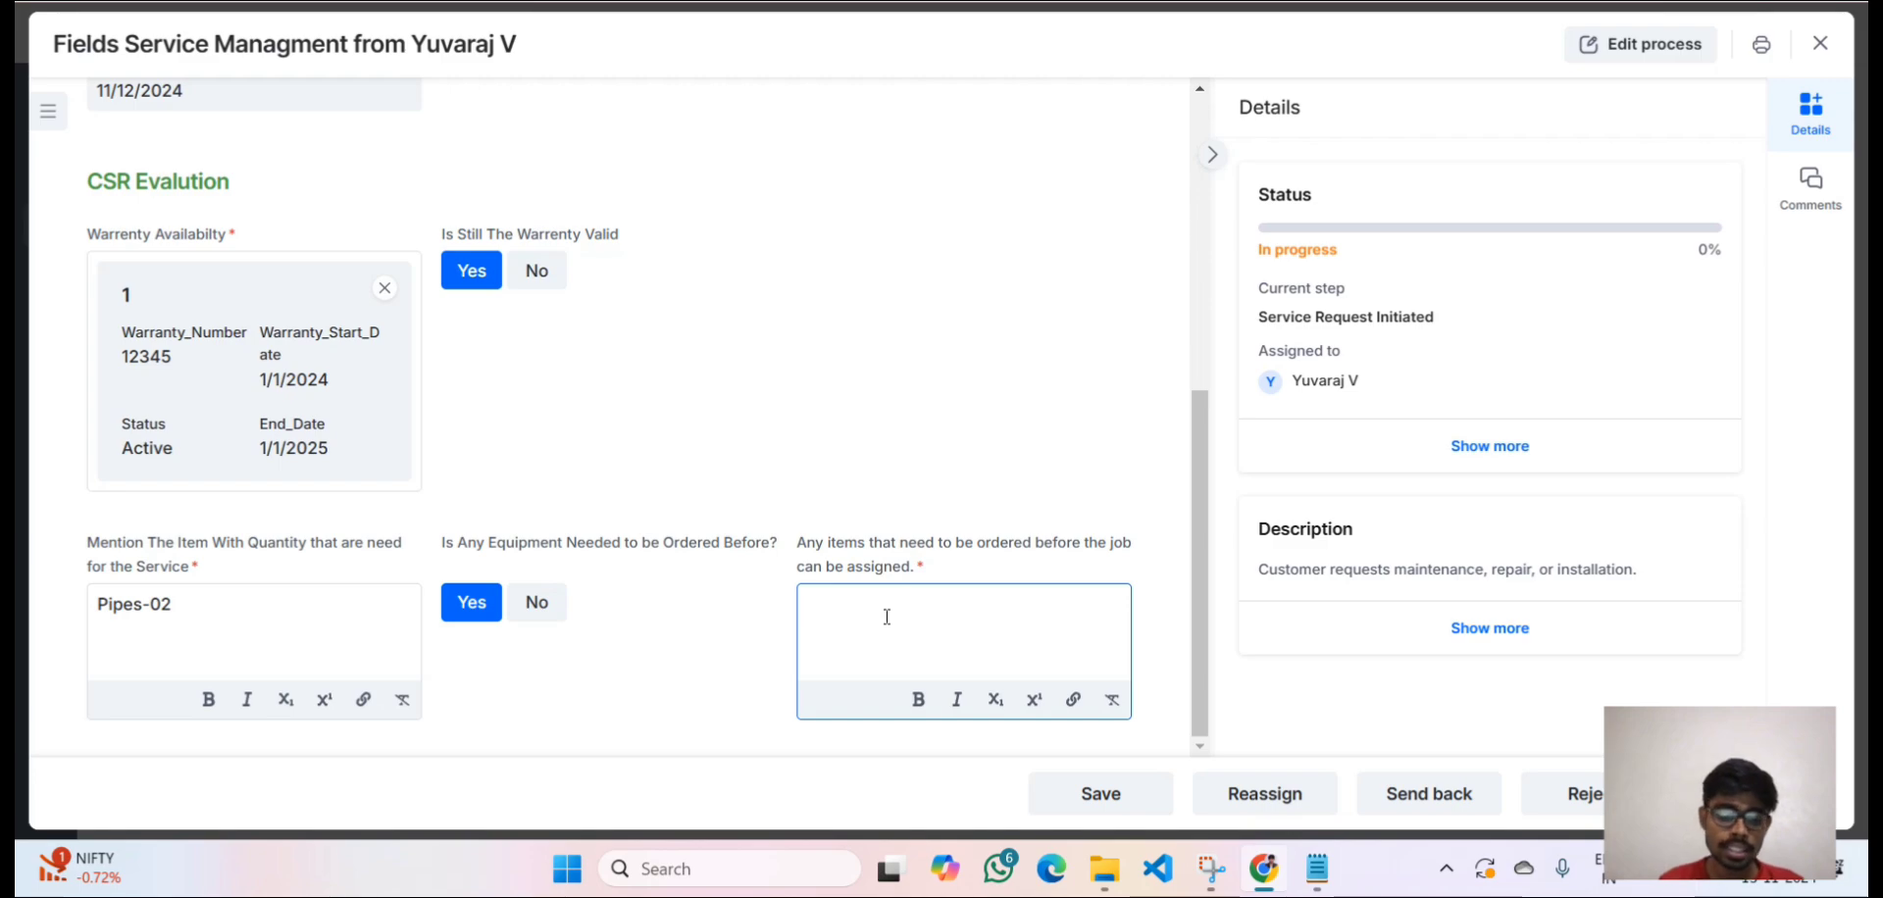
{"action": "type", "text": "Hoses"}
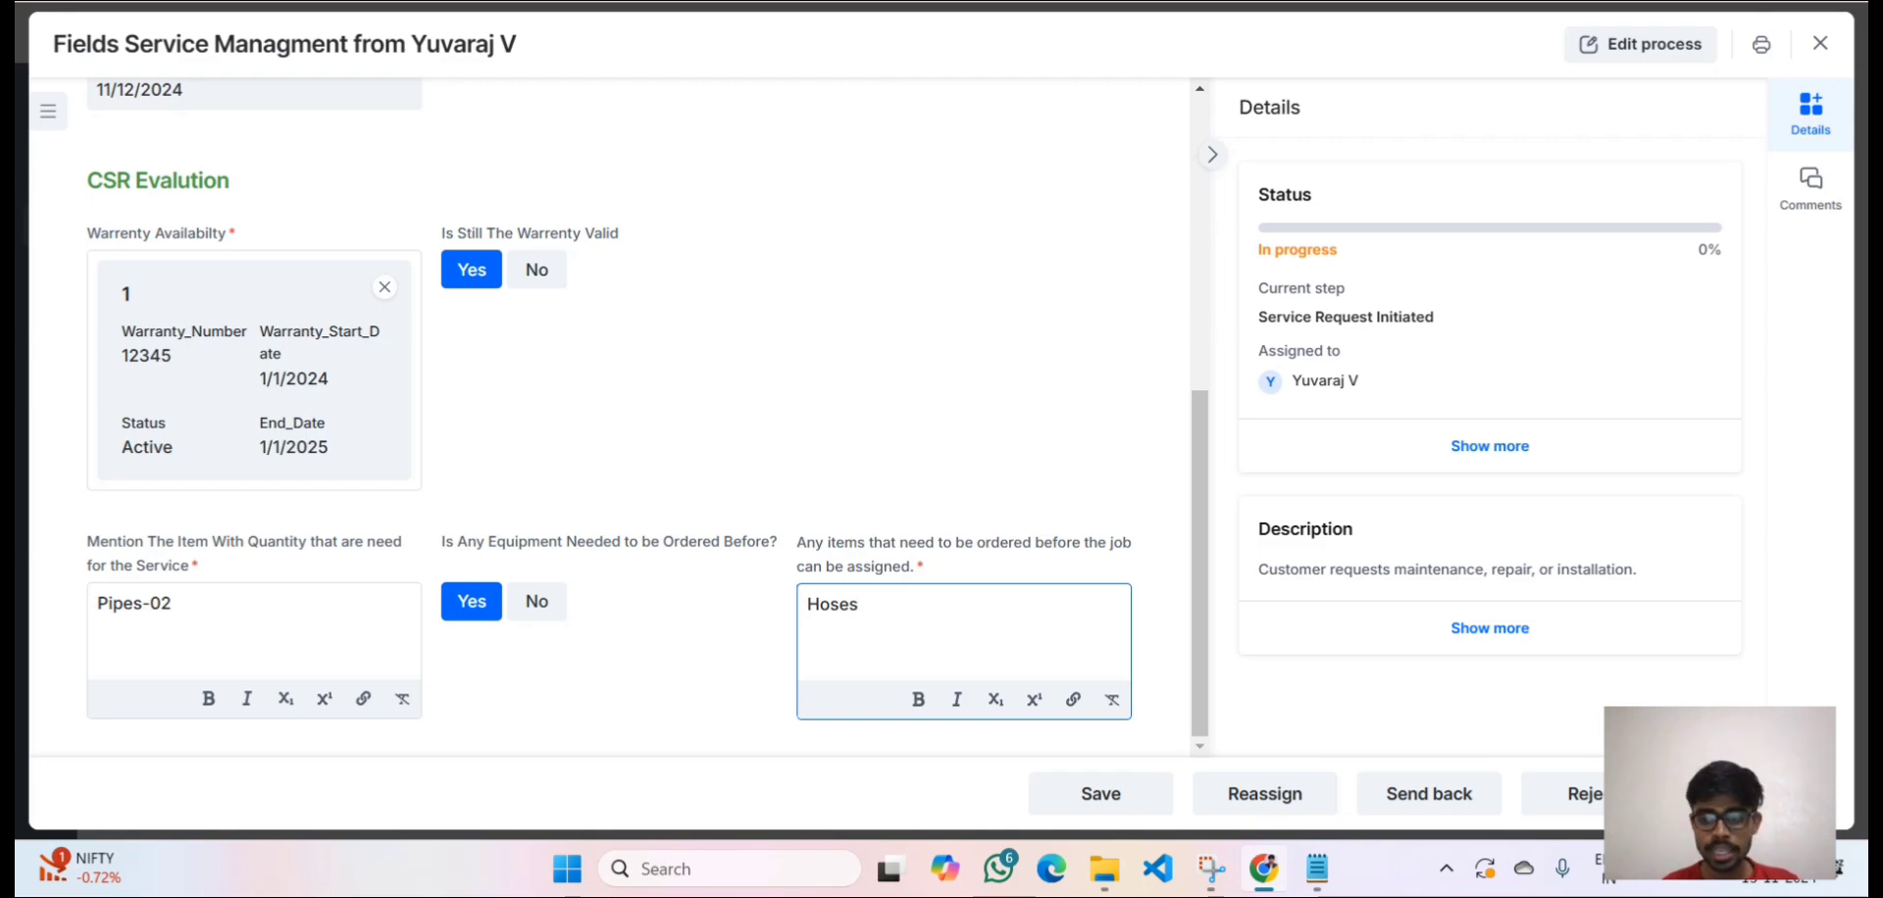
Submit the CSR evaluation, advancing the request to CSR Confirmation, Warranty and Availability Checked.
{"action": "left_click", "coordinate": [1758, 795]}
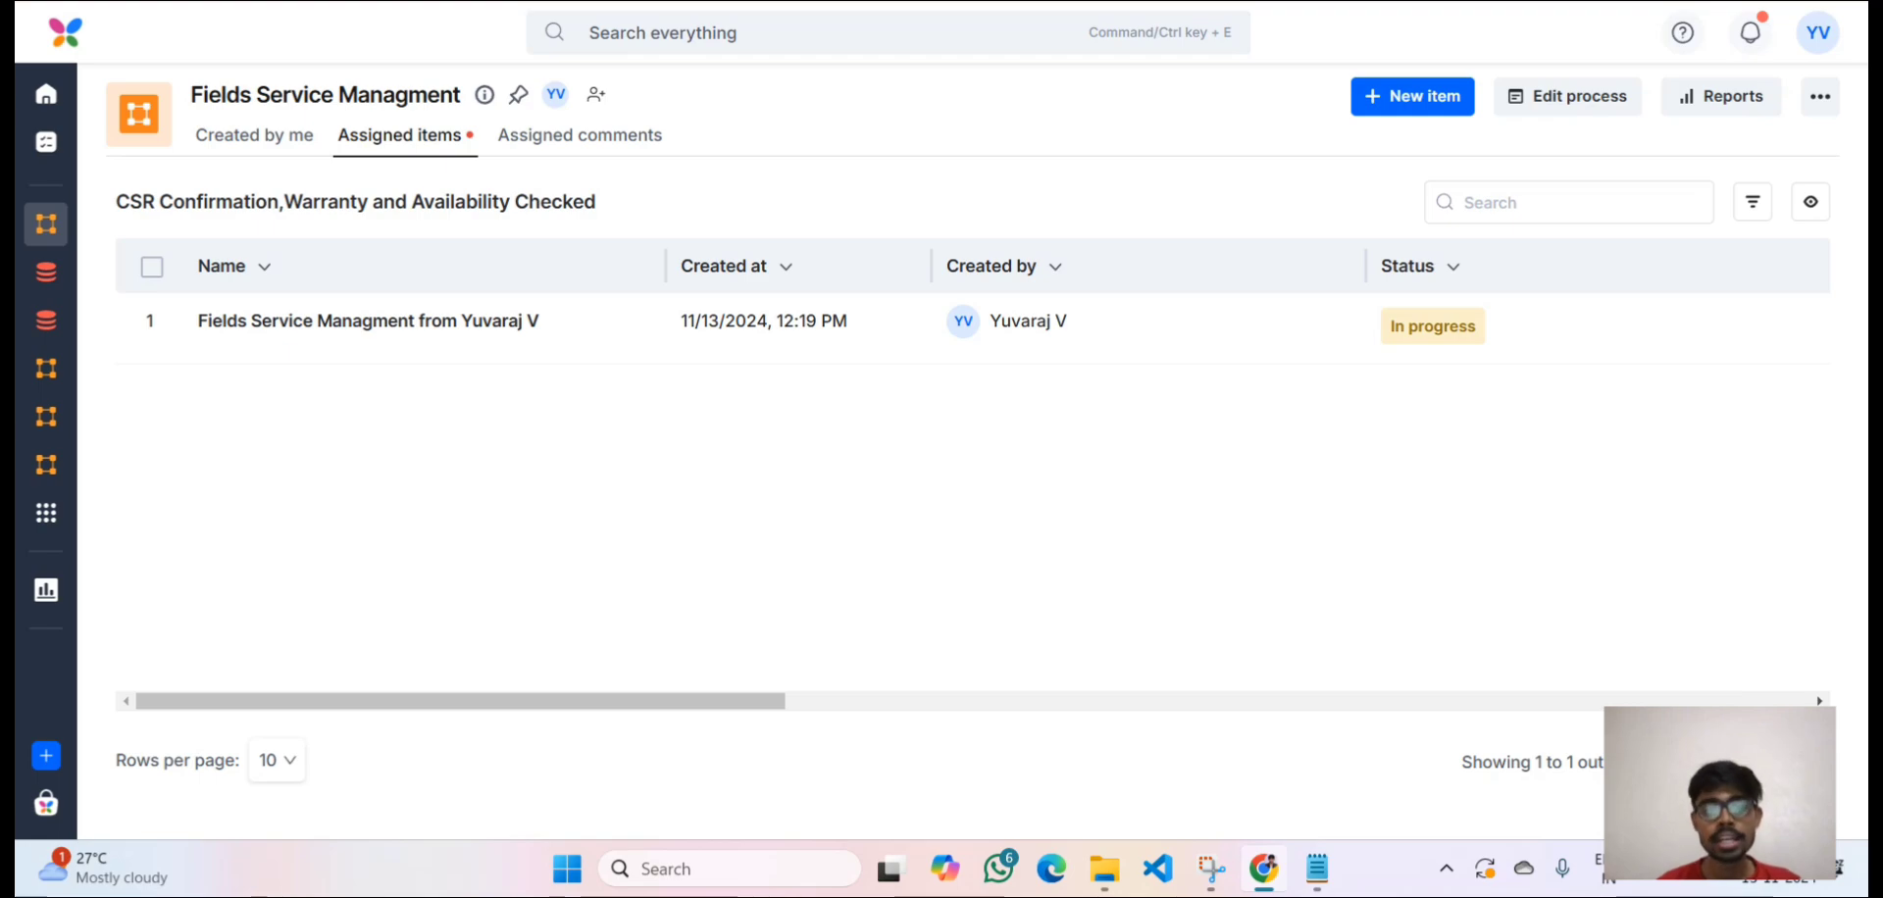
Open the service request from Assigned items and scroll down to its CSR Evalution section.
{"action": "left_click", "coordinate": [1279, 340]}
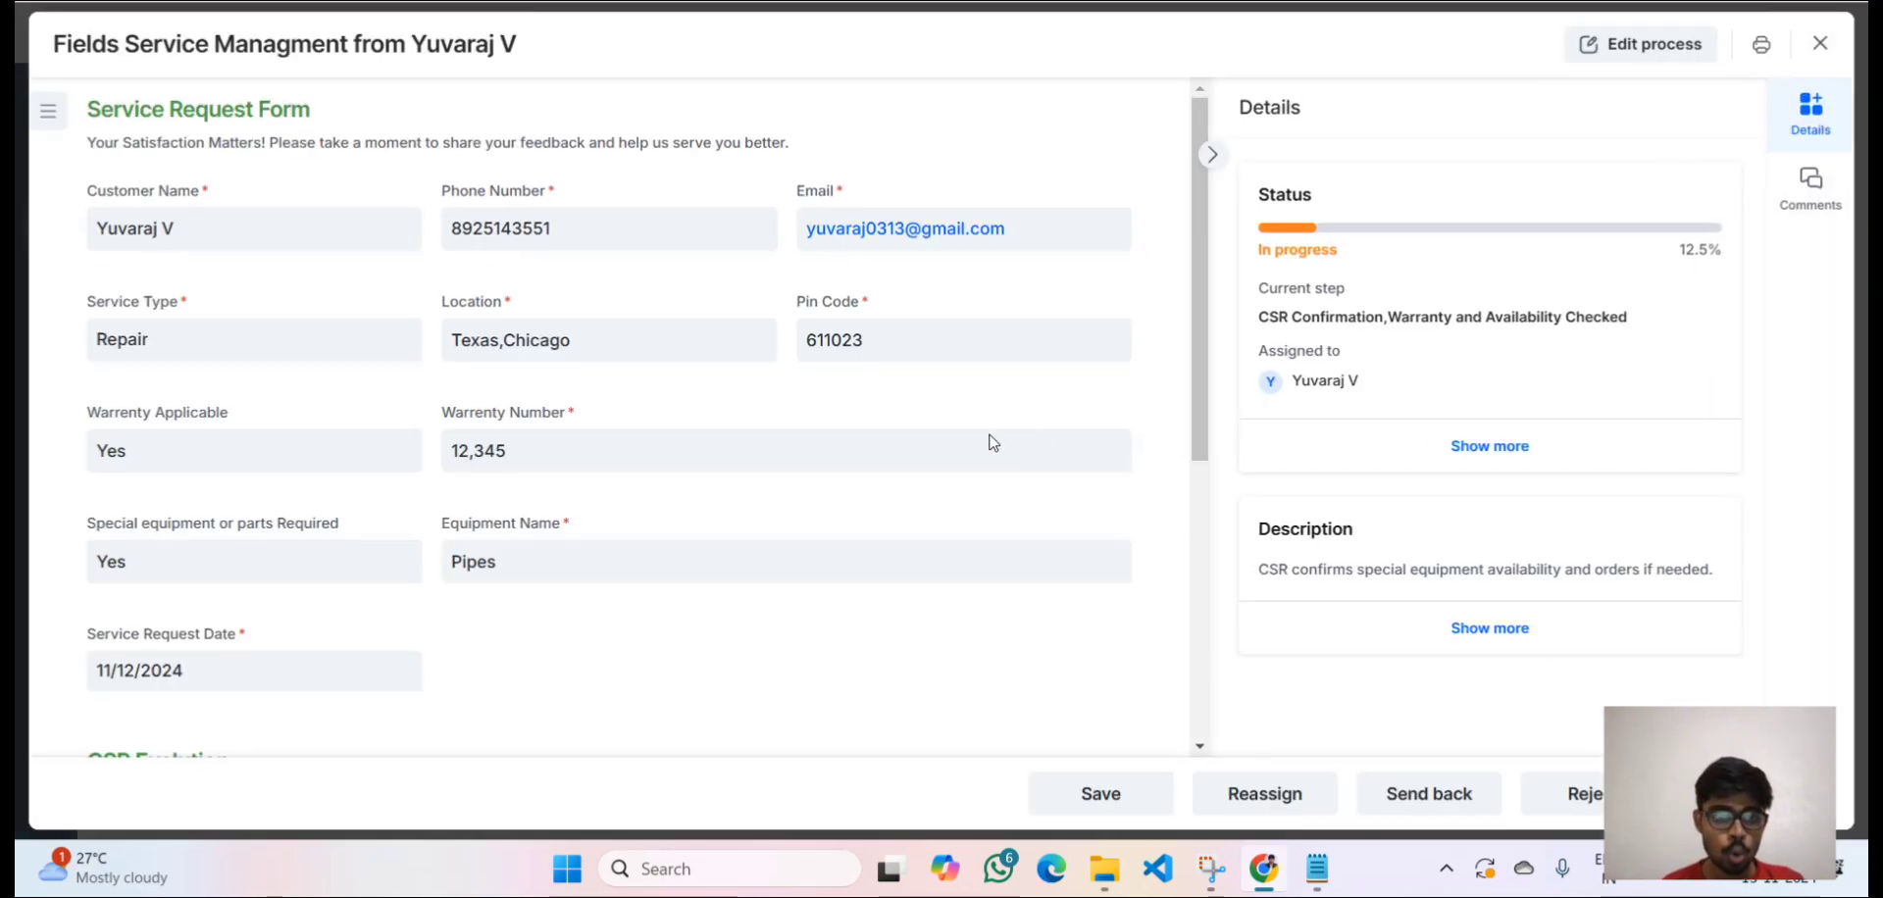
{"action": "scroll", "coordinate": [885, 489], "scroll_direction": "down", "scroll_amount": 5}
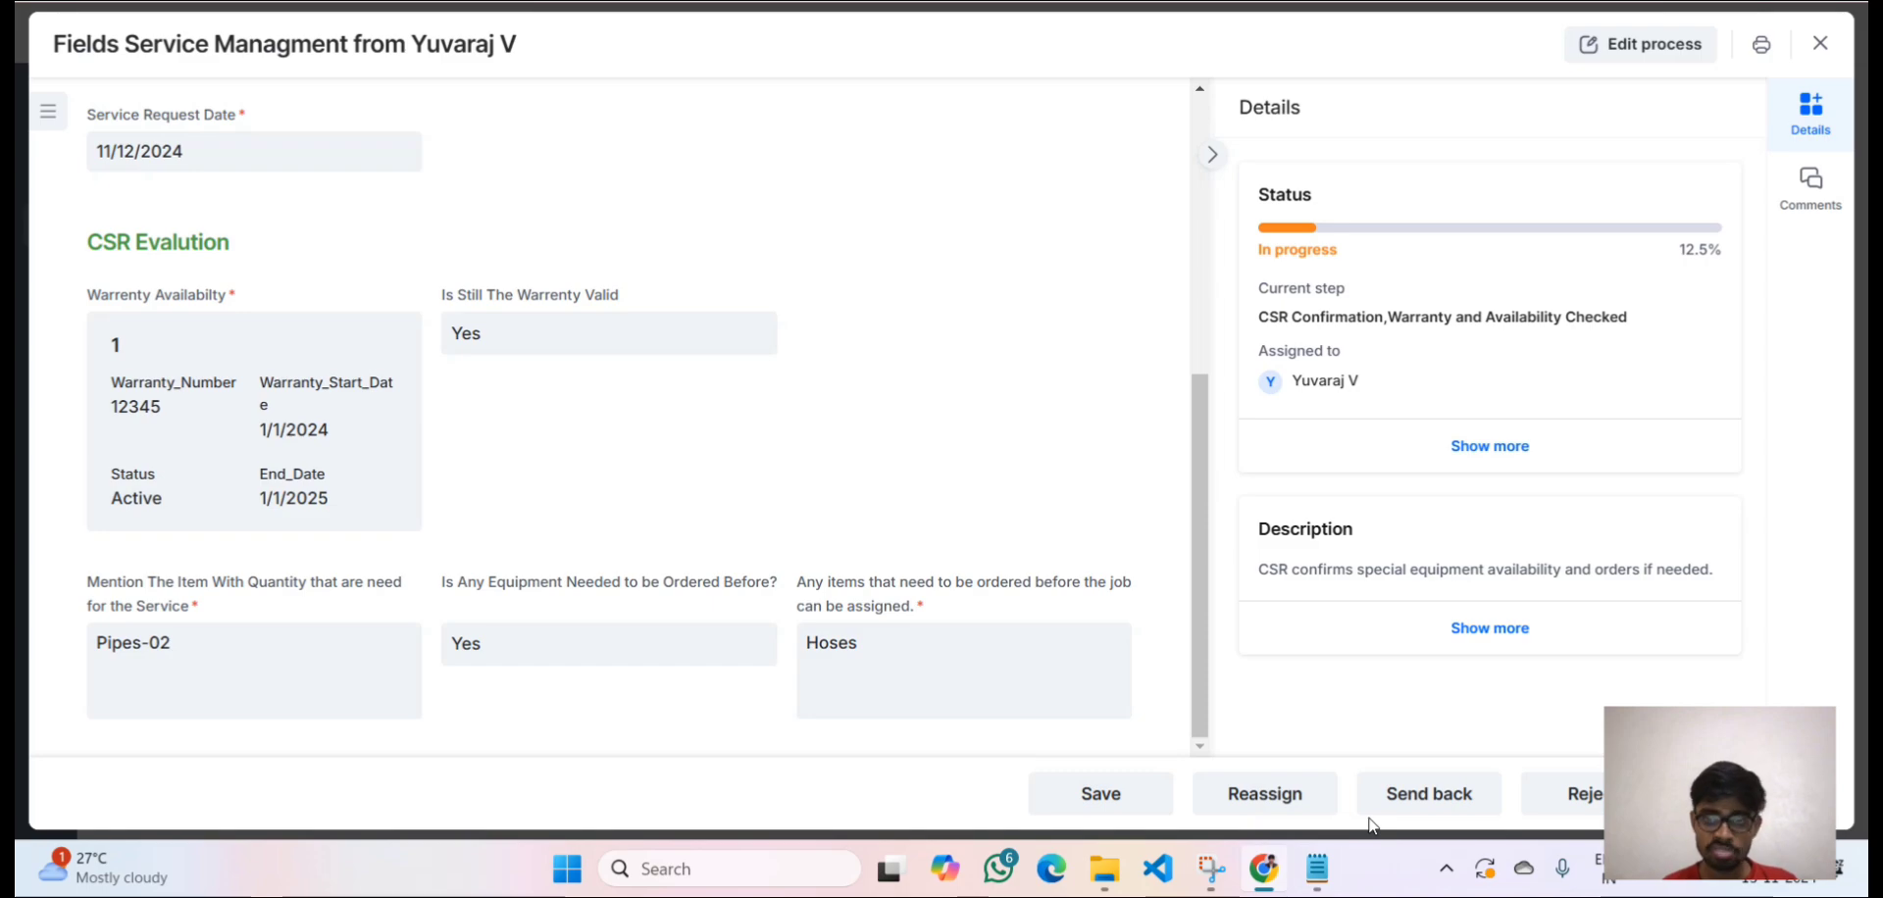
Start a send-back, look over the return steps and notes, then cancel without sending back.
{"action": "left_click", "coordinate": [1432, 803]}
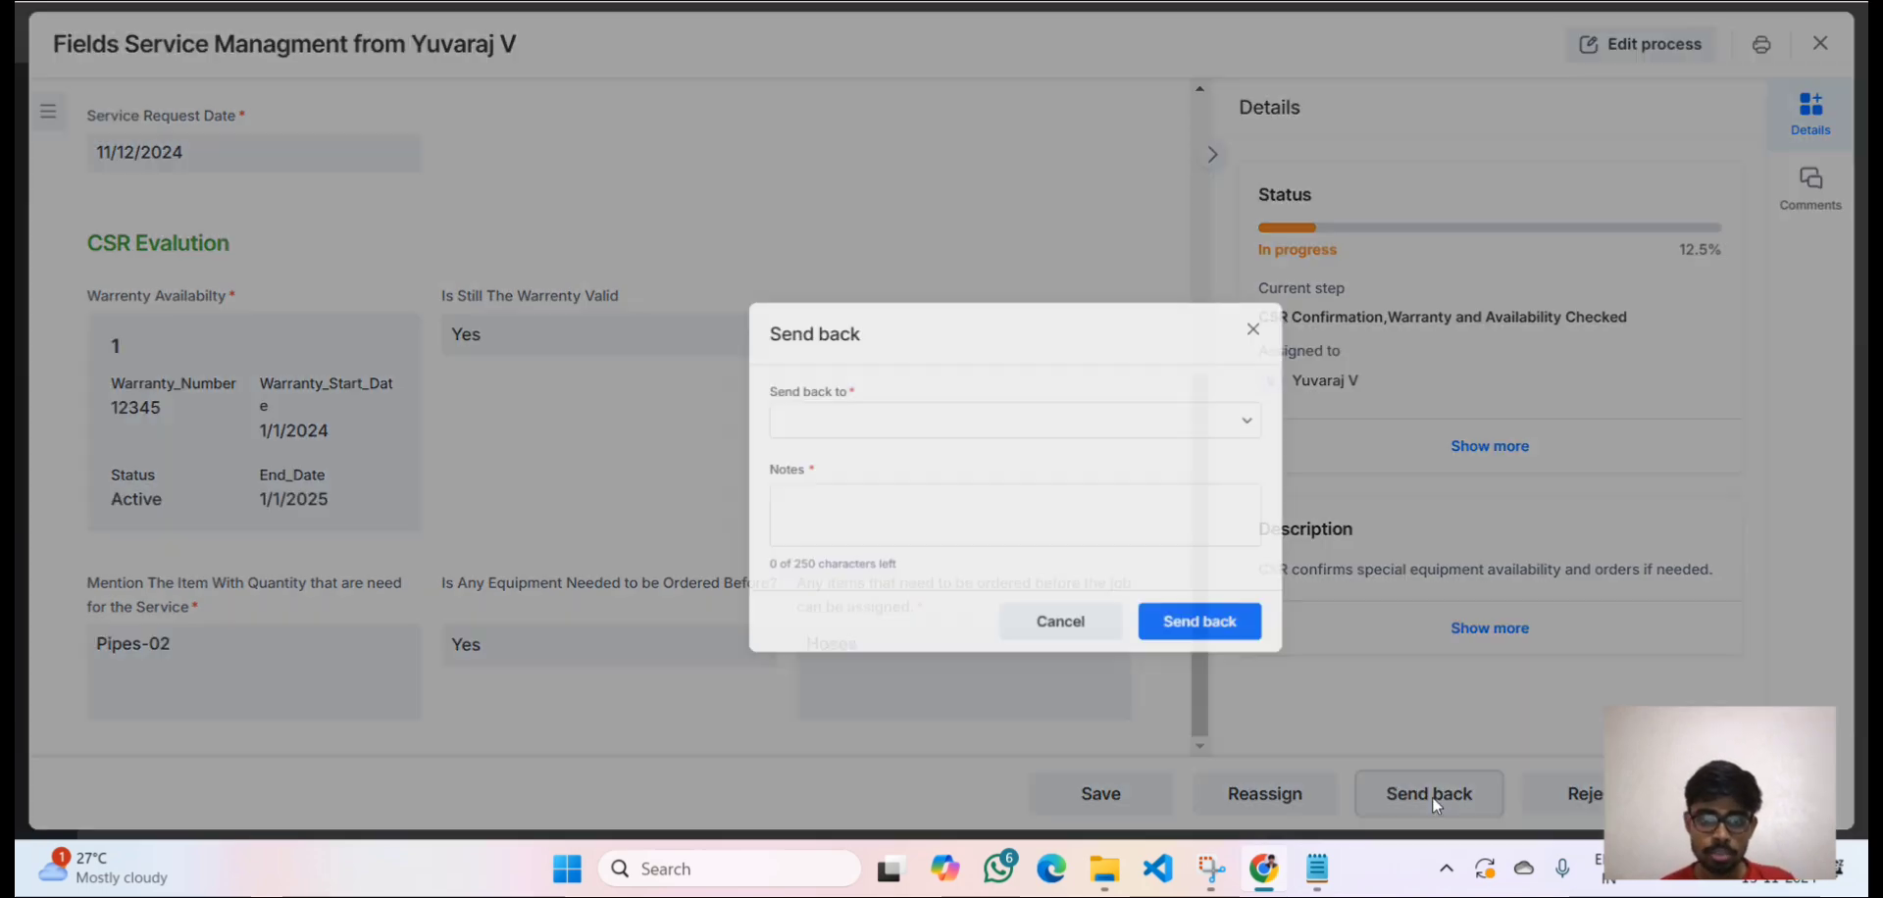
{"action": "left_click", "coordinate": [855, 361]}
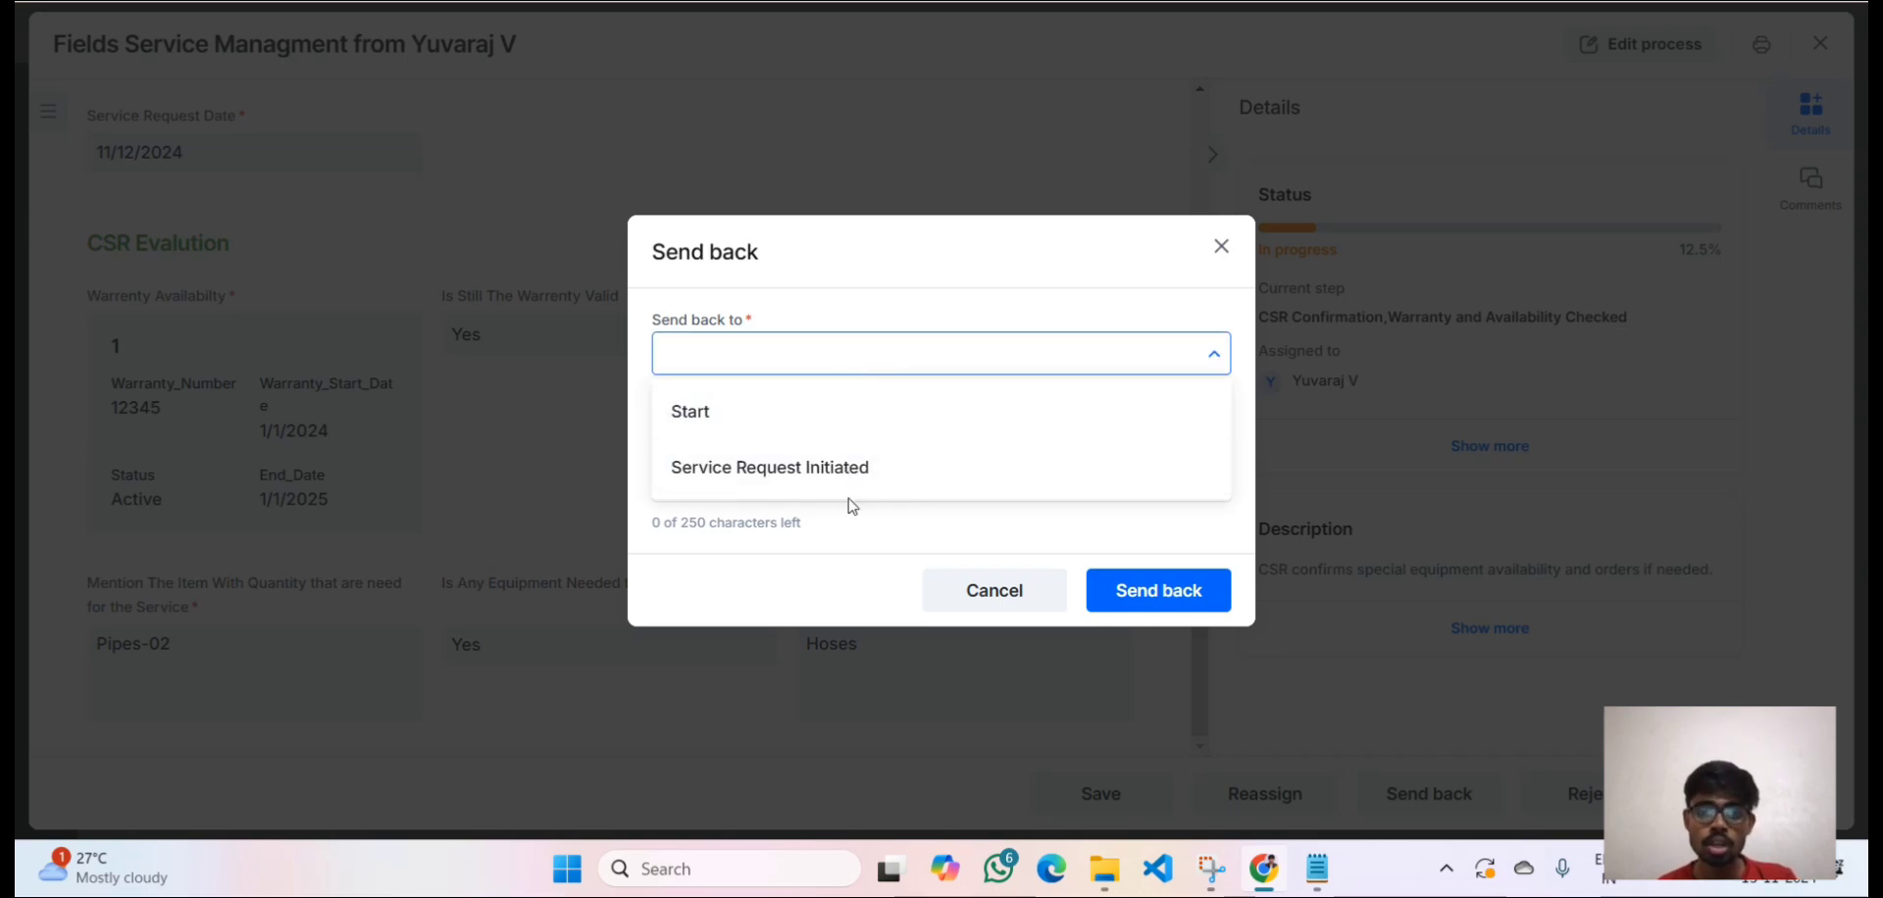
{"action": "left_click", "coordinate": [755, 524]}
{"action": "left_click", "coordinate": [736, 463]}
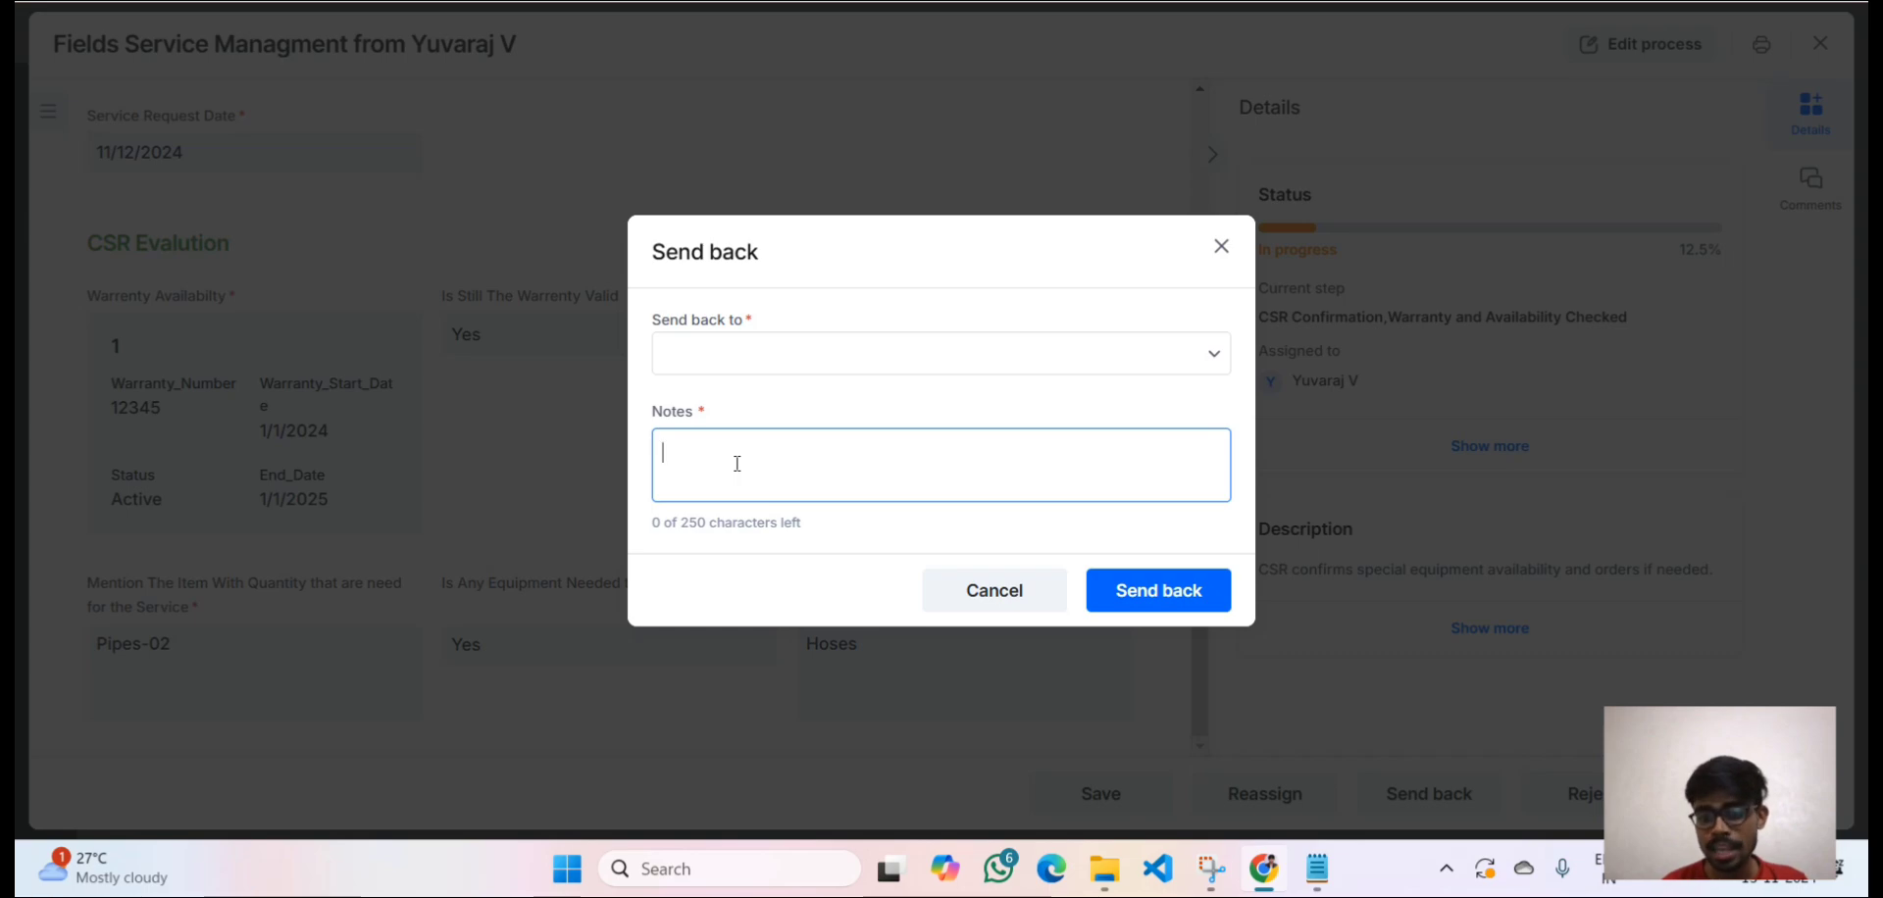
{"action": "left_click", "coordinate": [1219, 250]}
{"action": "left_click", "coordinate": [1220, 249]}
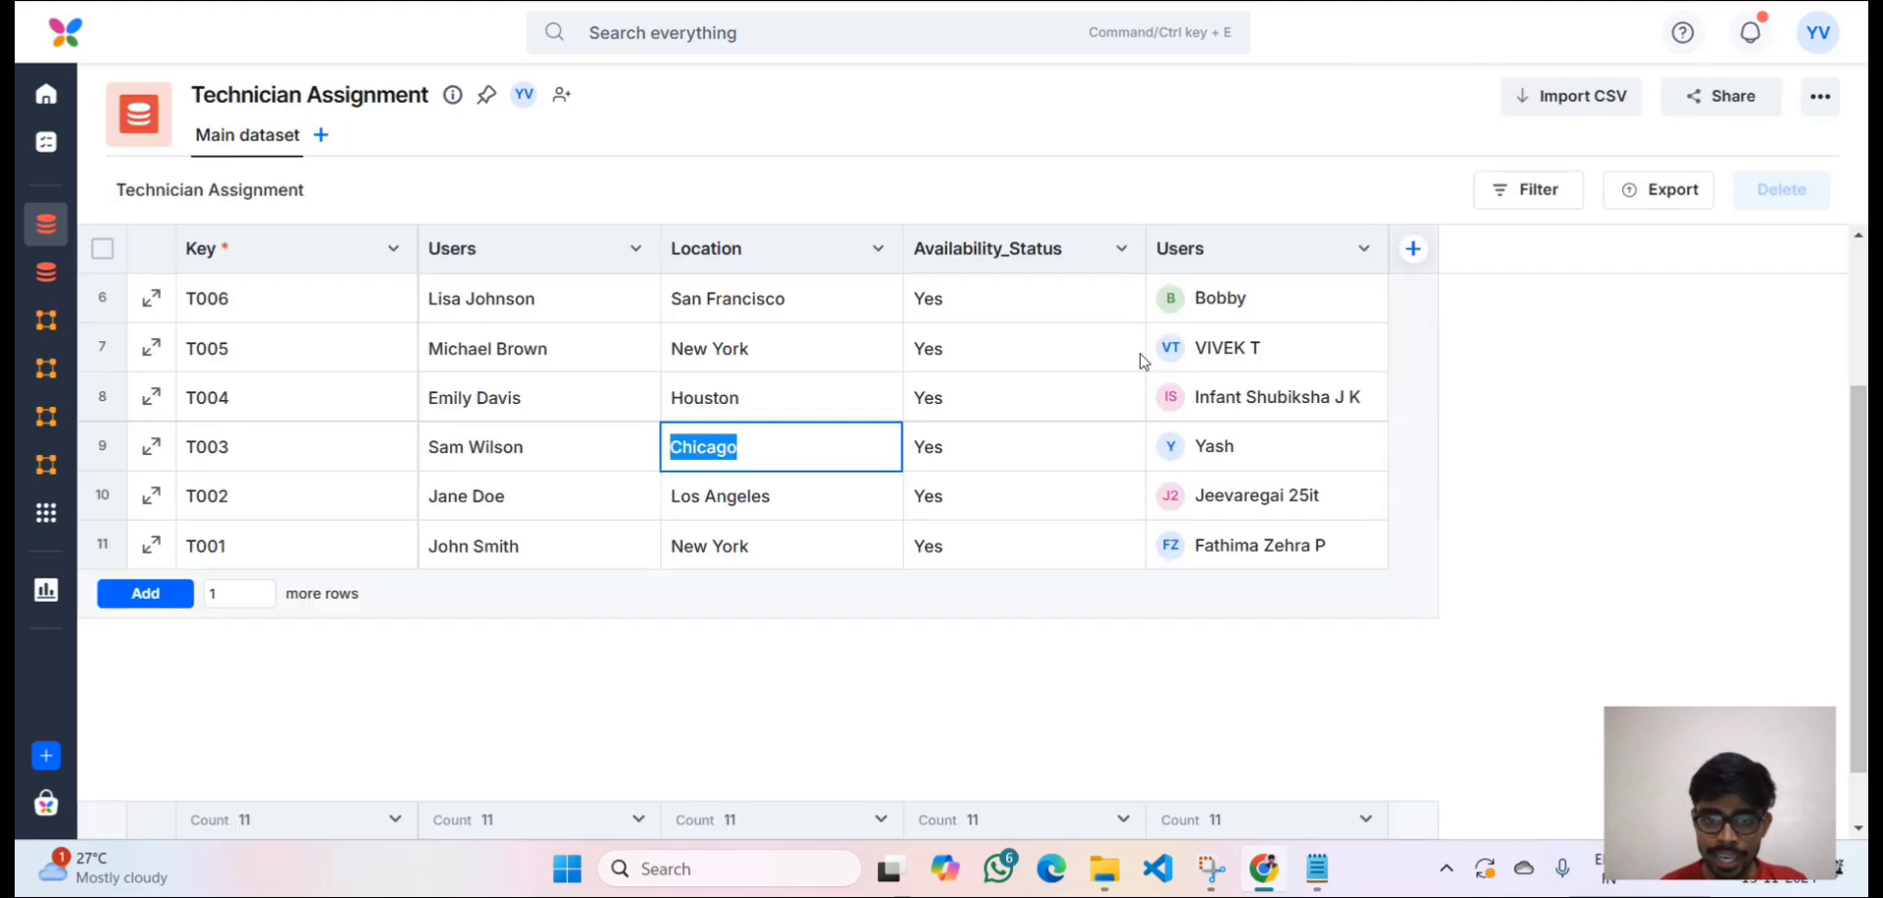
Open the request from Created by me > In progress to confirm it's at Technician Assignment, 25%.
{"action": "left_click", "coordinate": [740, 456]}
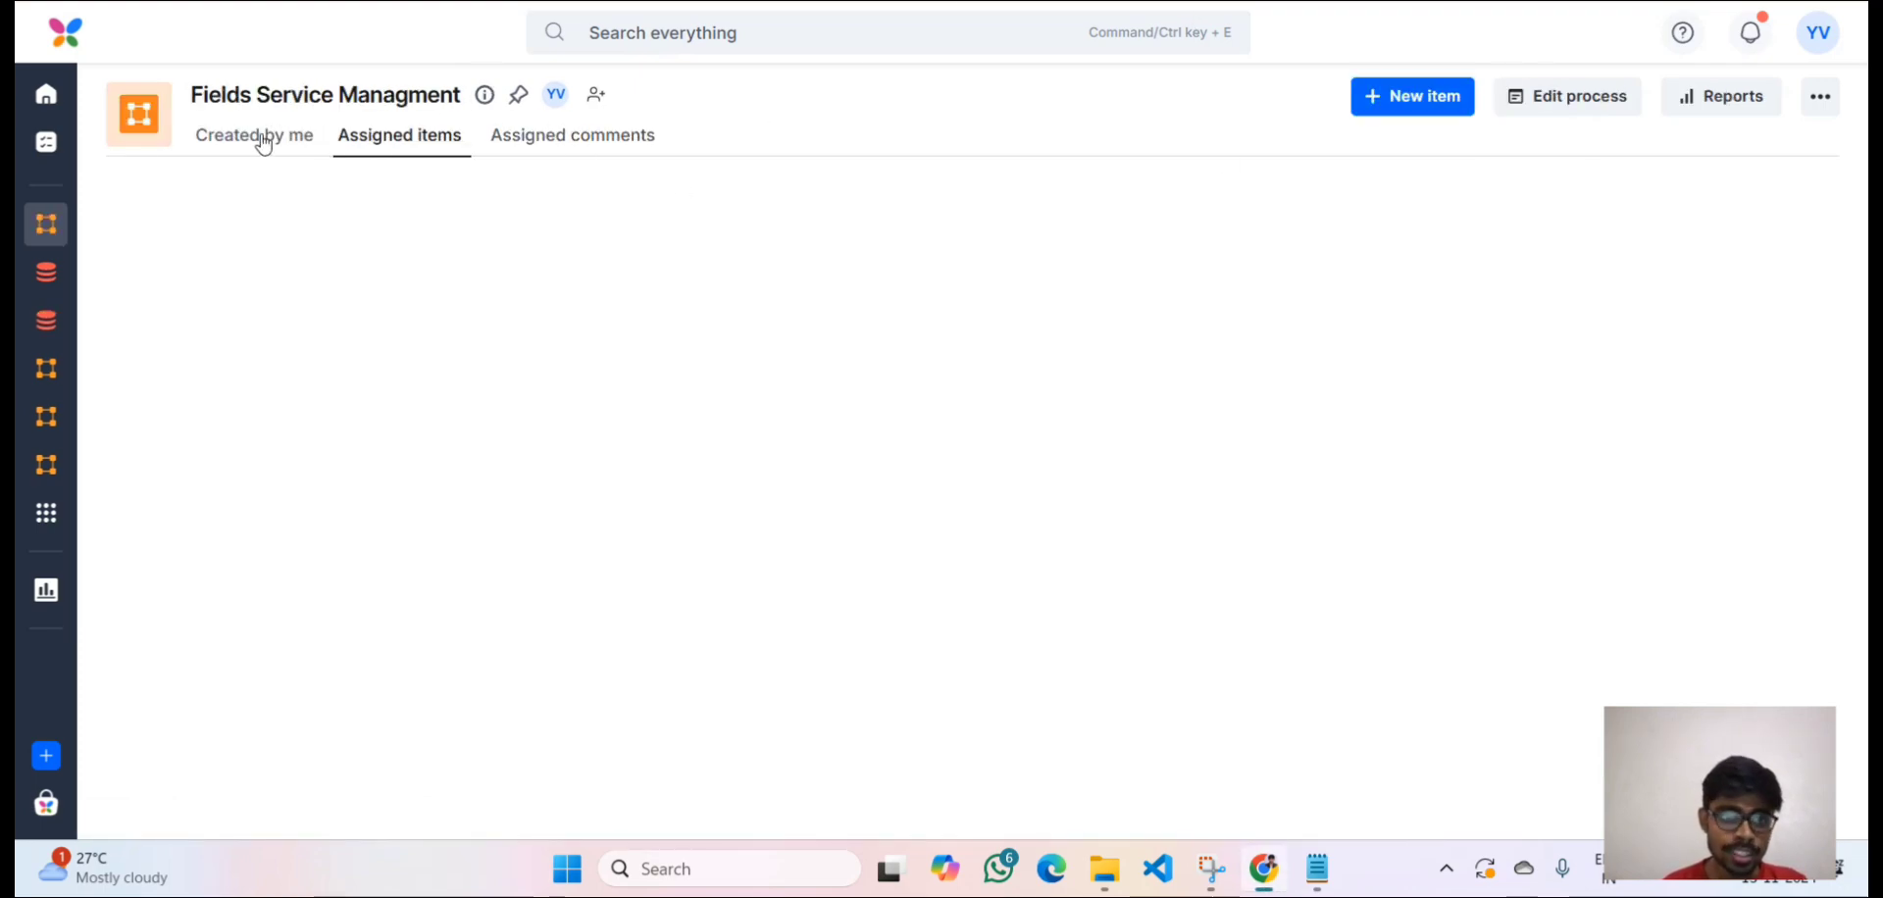
{"action": "left_click", "coordinate": [261, 137]}
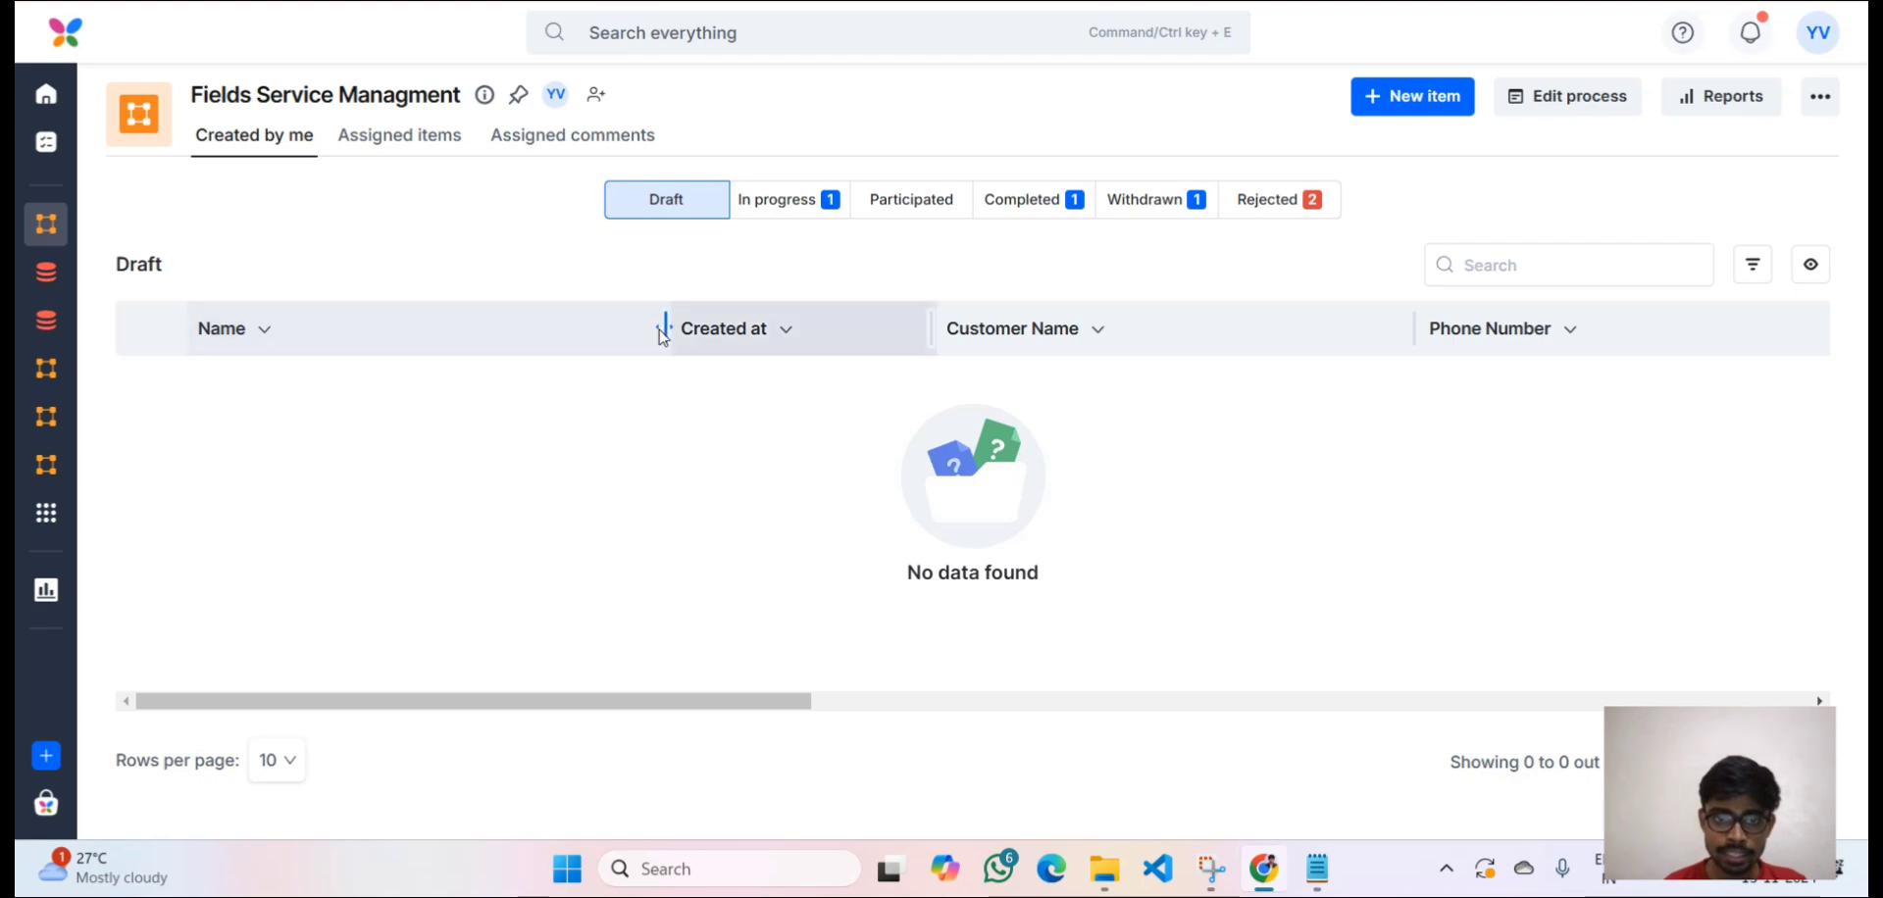
{"action": "left_click", "coordinate": [762, 210]}
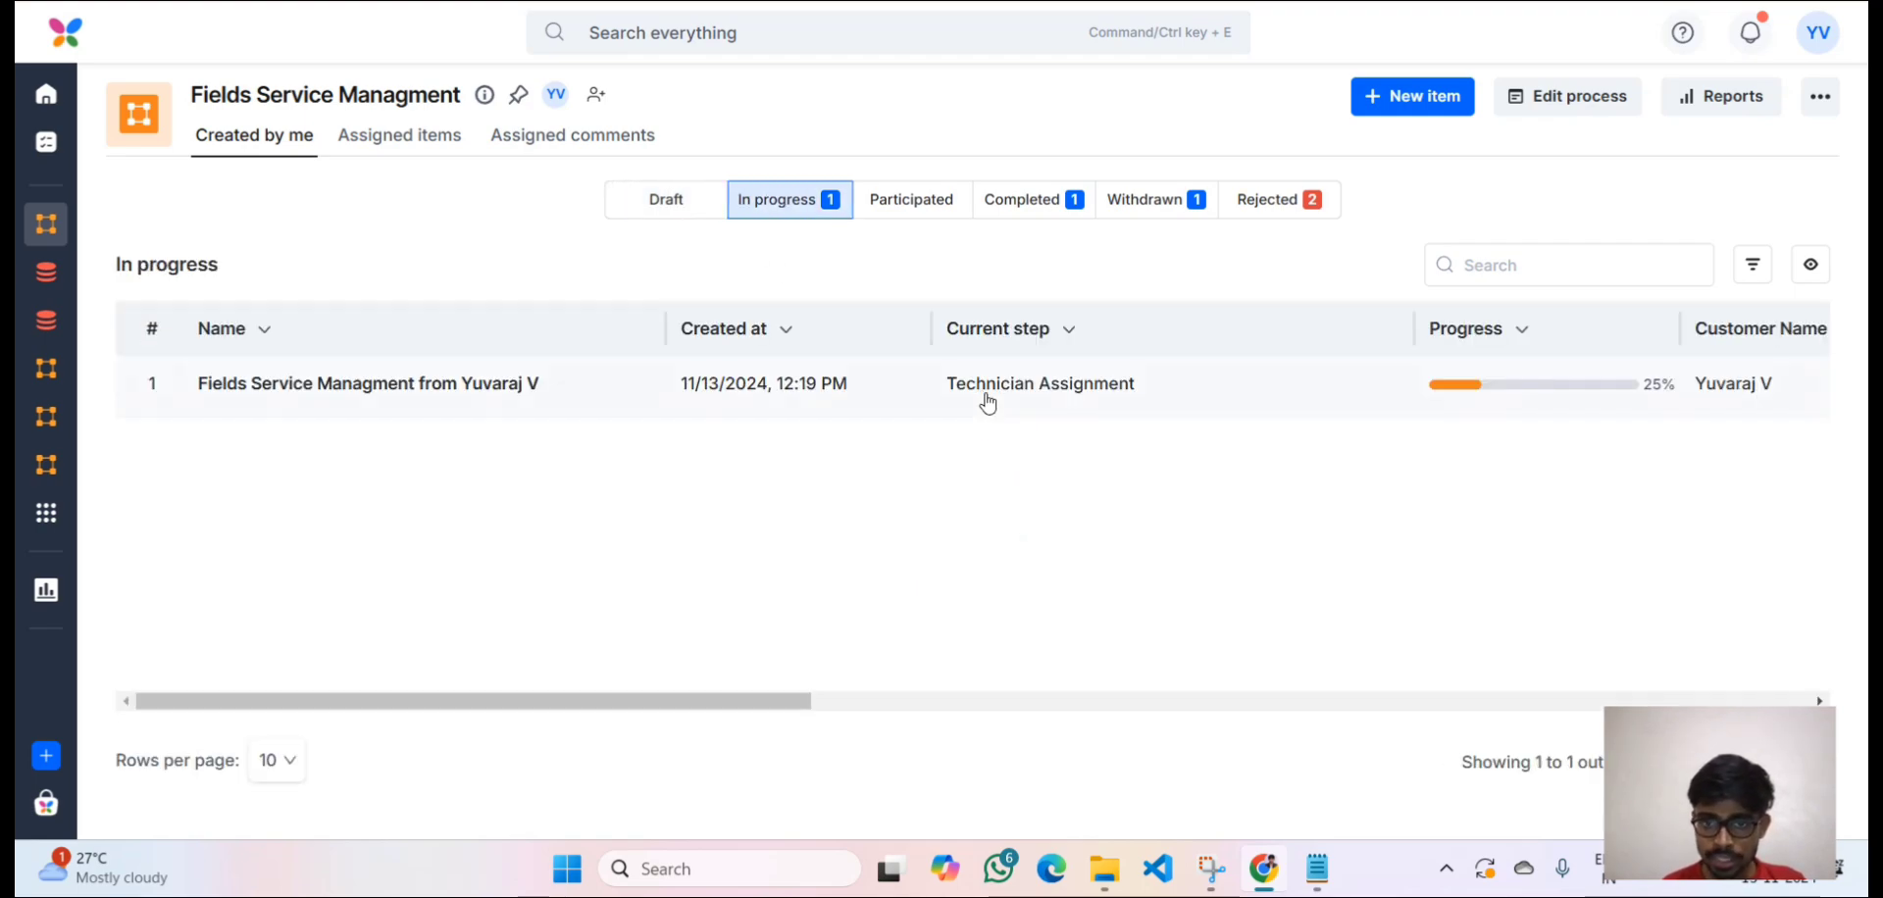
{"action": "left_click", "coordinate": [1150, 400]}
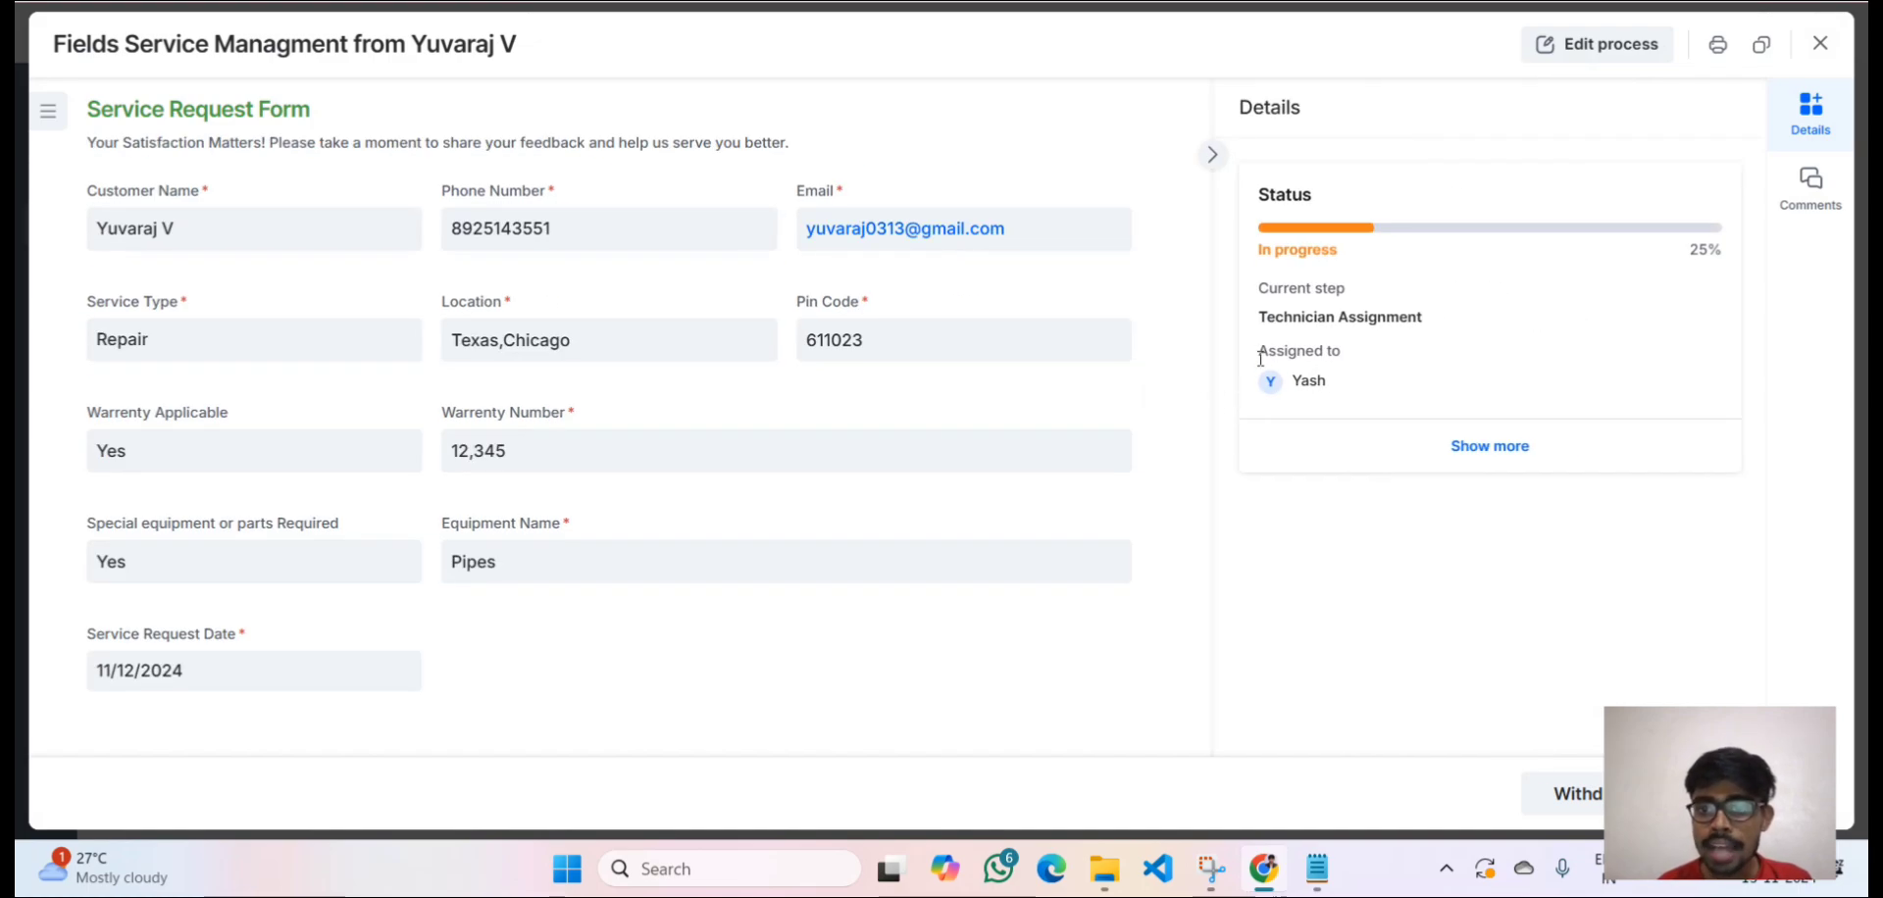
Highlight the Assigned to value in the request's Details panel.
{"action": "left_click_drag", "start_coordinate": [1260, 358], "coordinate": [1334, 396]}
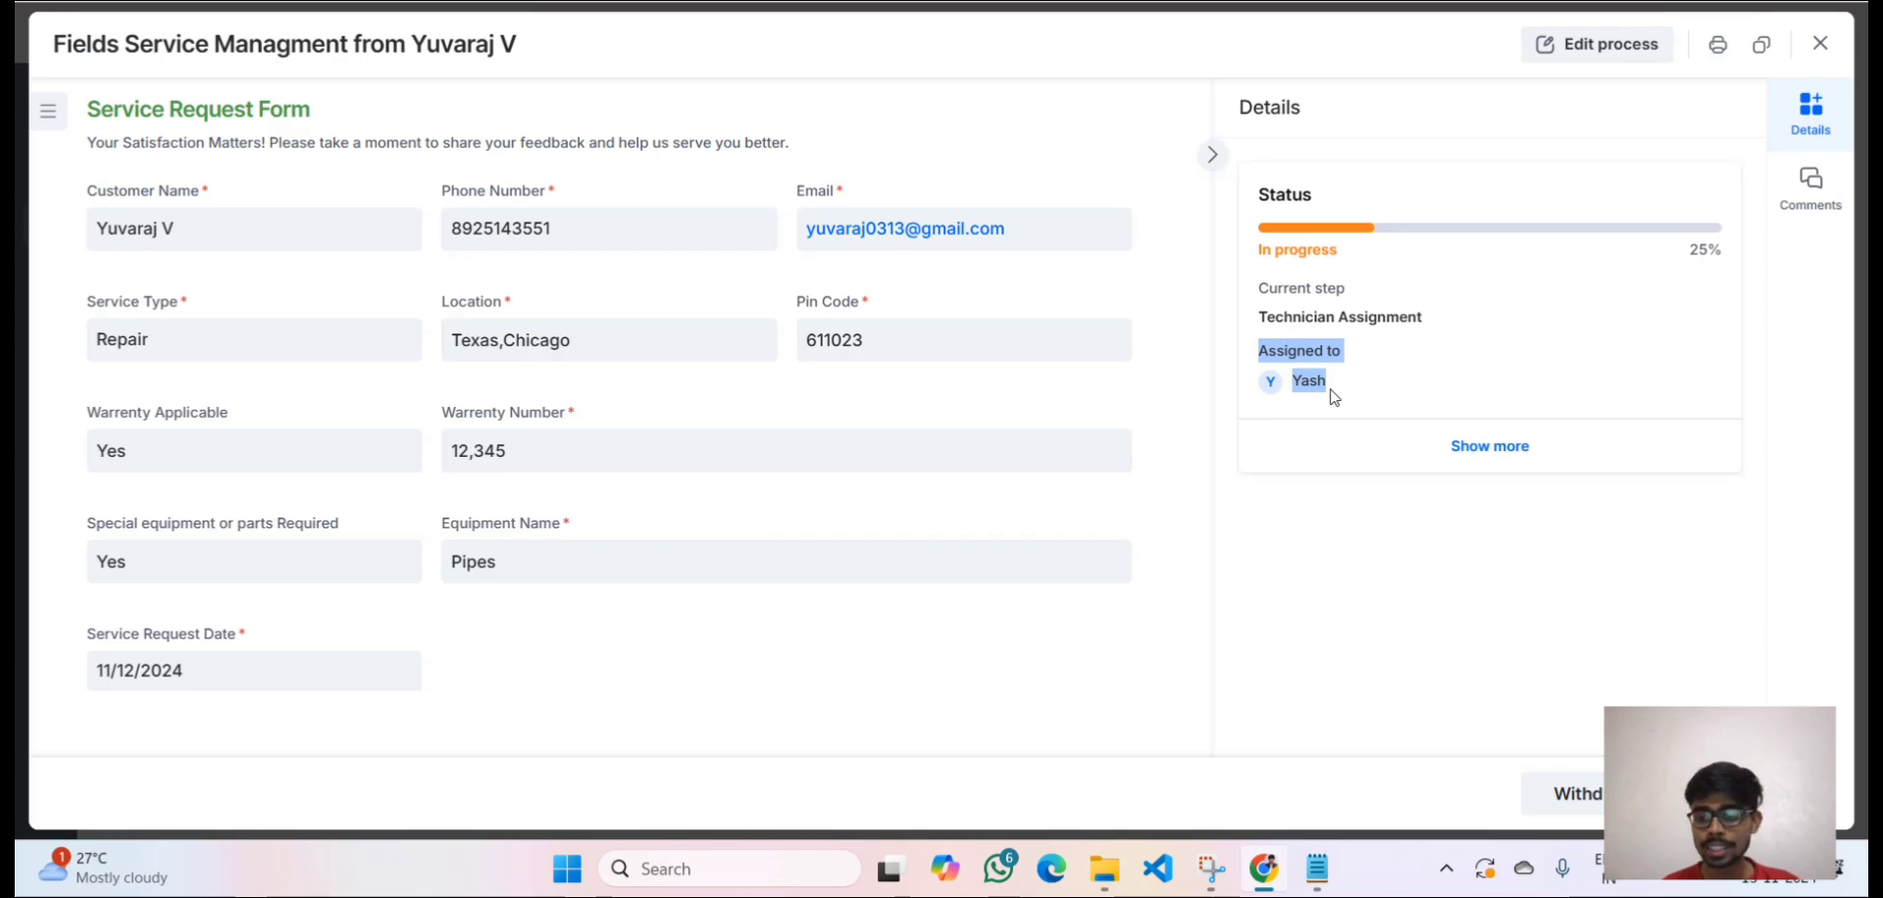
Reassign Technician Assignment to the requester, noting the current technician isn't picking up the work.
{"action": "left_click", "coordinate": [1756, 793]}
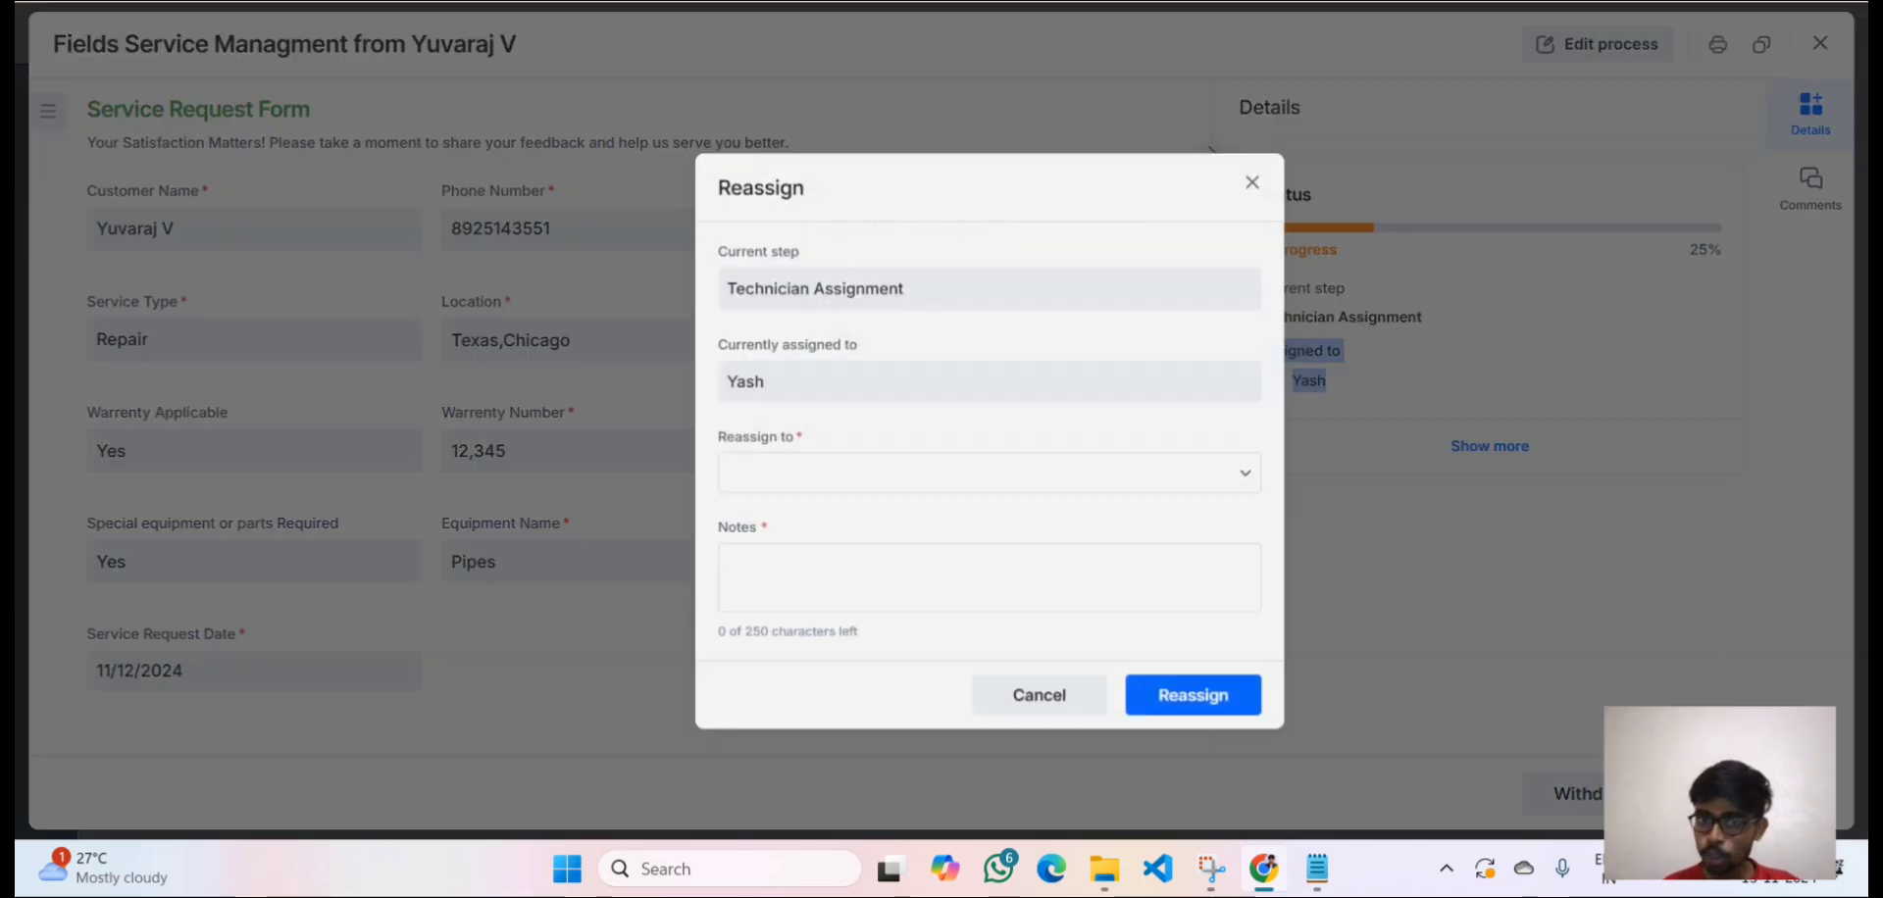
{"action": "left_click", "coordinate": [879, 459]}
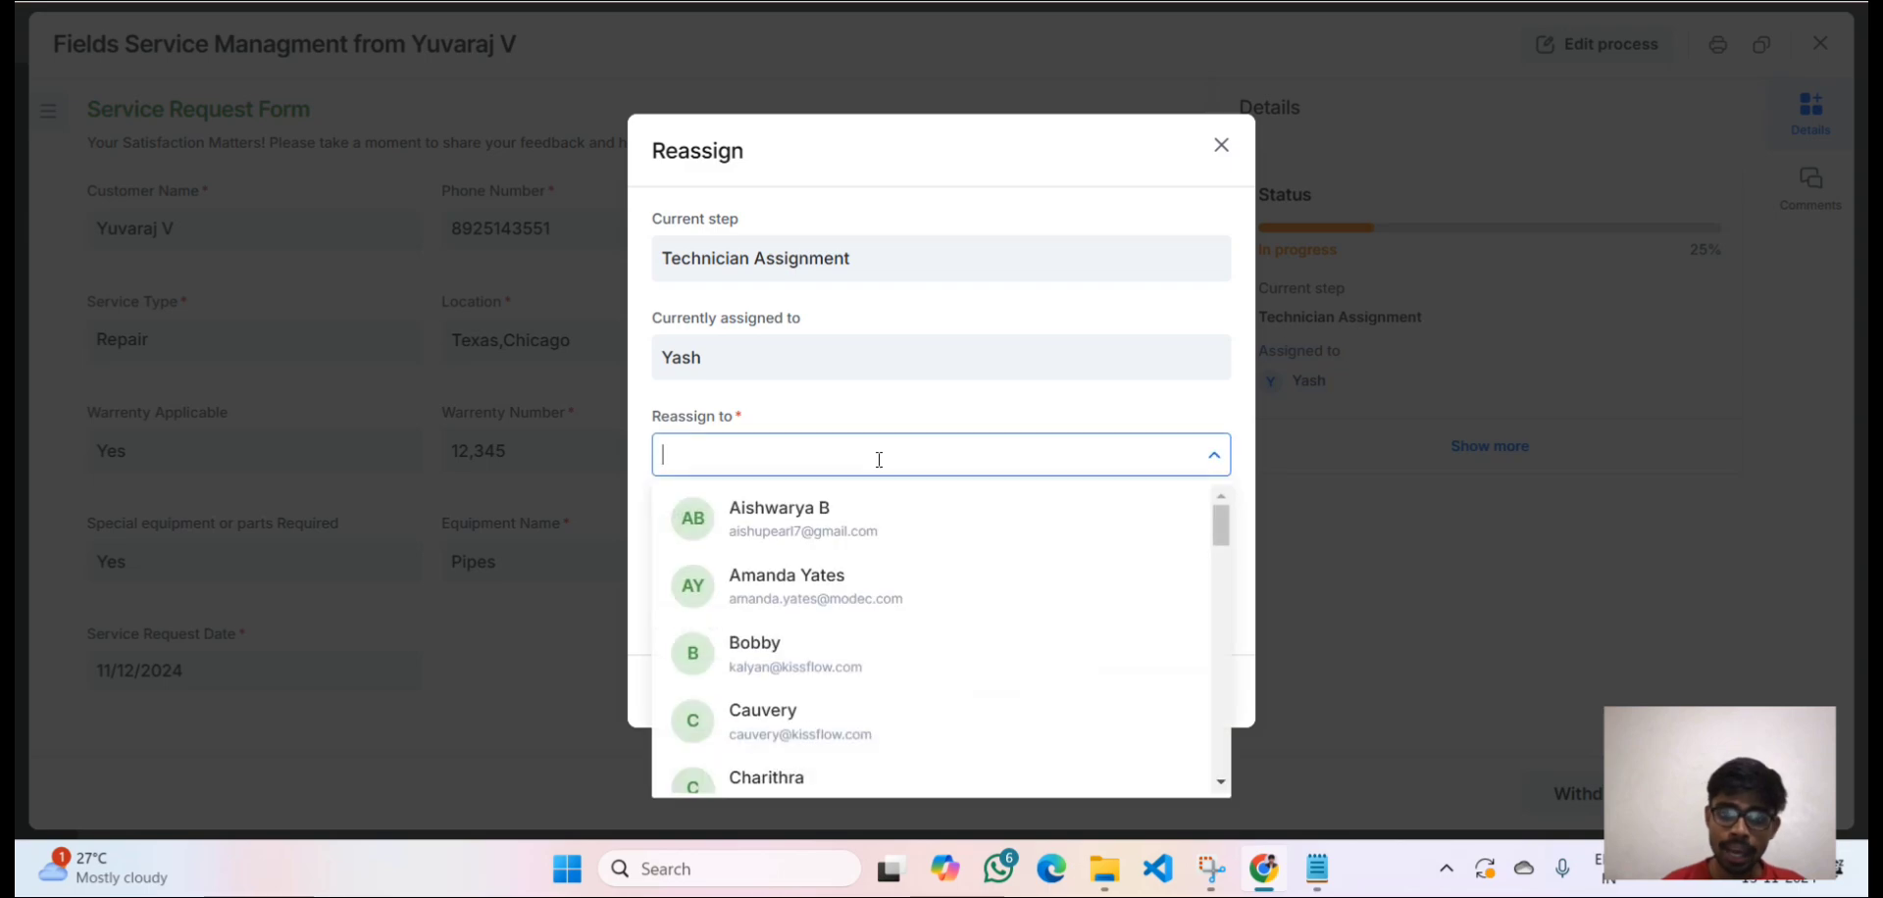
{"action": "type", "text": "yuvaraj"}
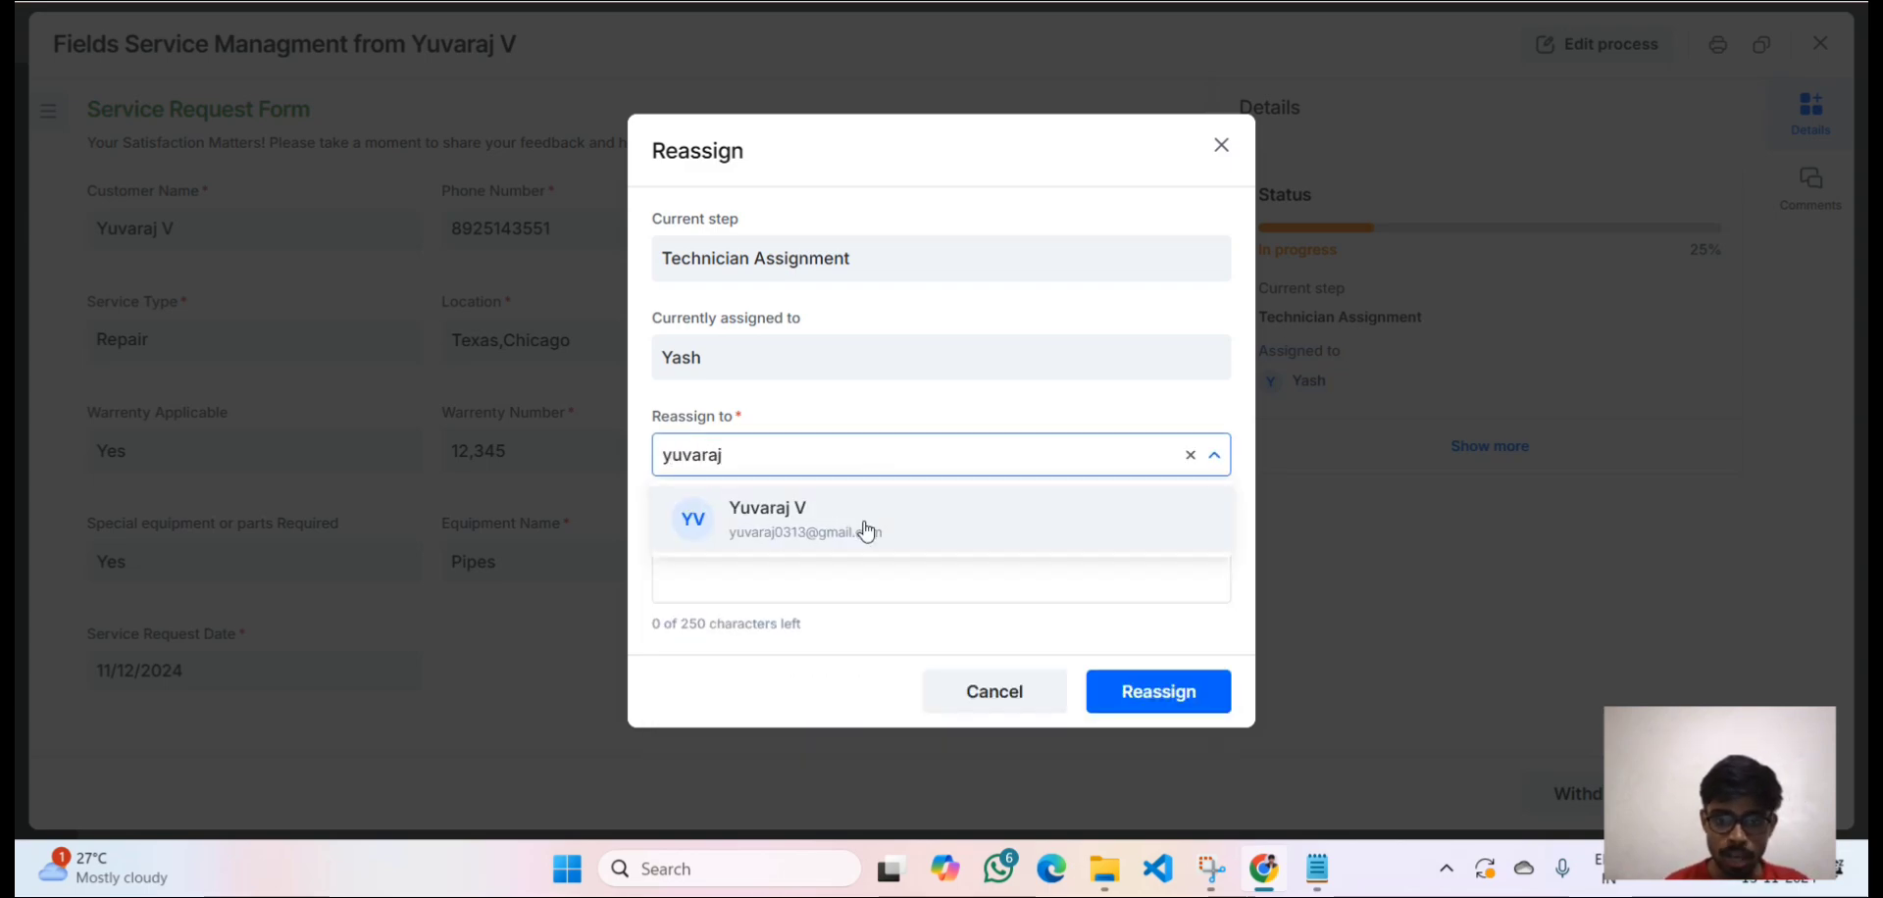
{"action": "left_click", "coordinate": [865, 528]}
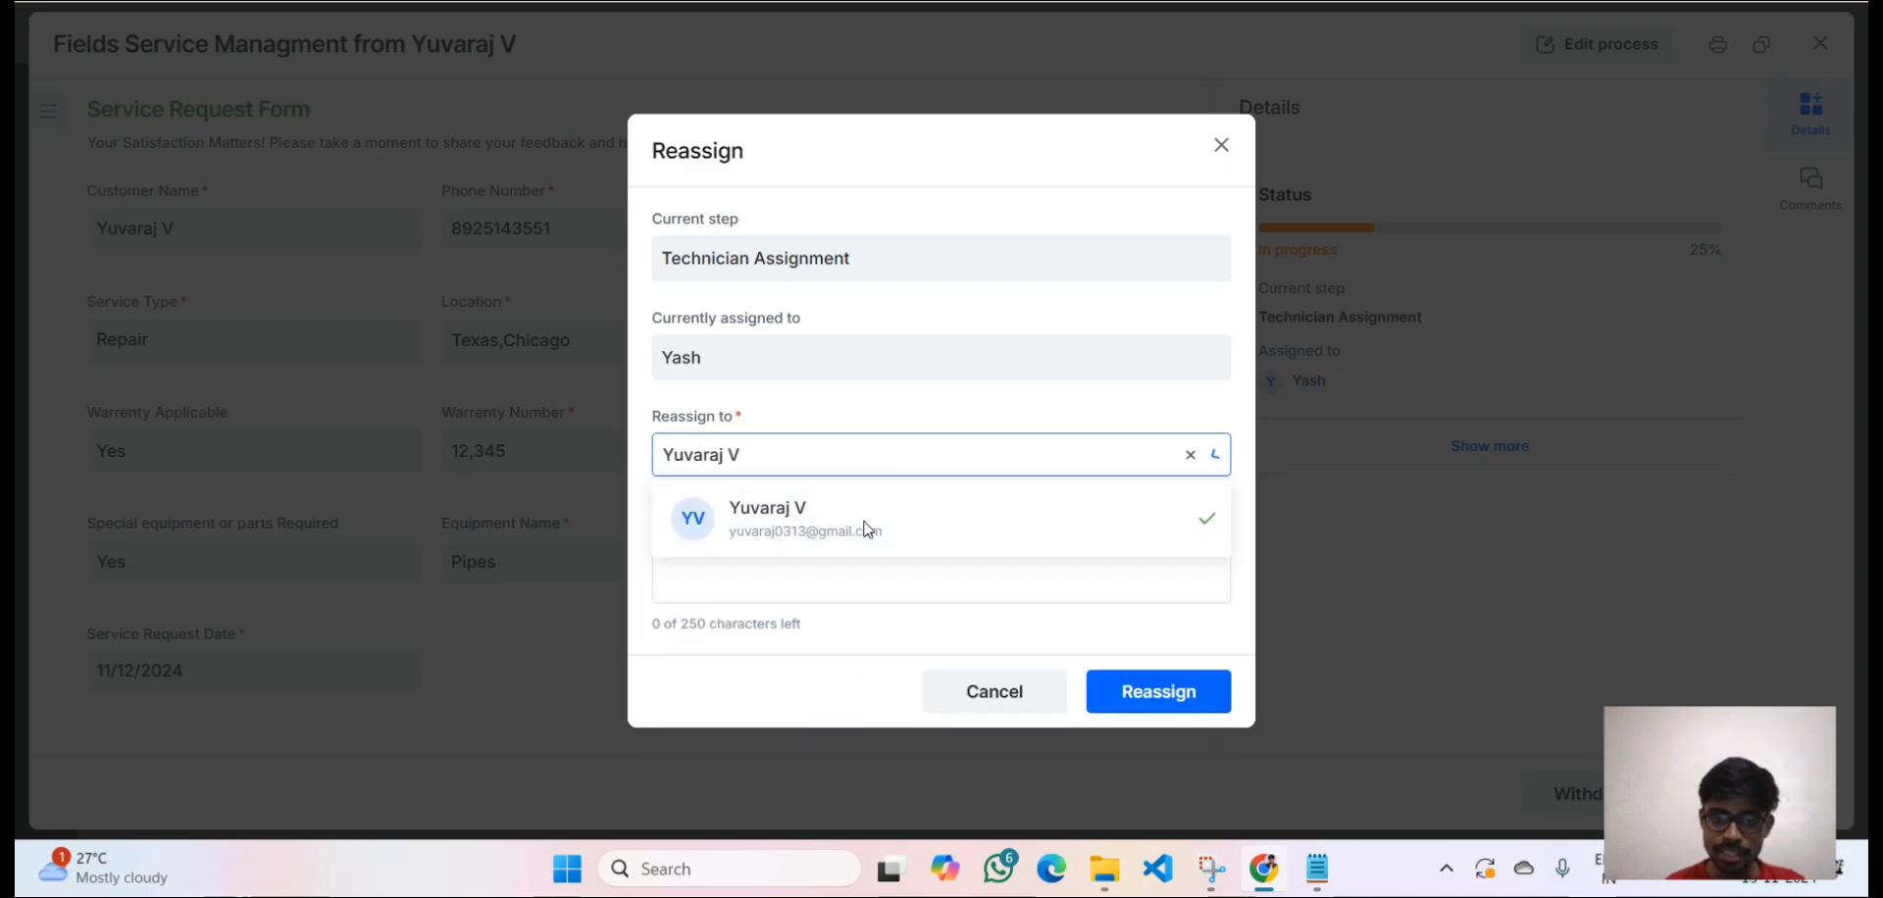
{"action": "left_click", "coordinate": [823, 568]}
{"action": "type", "text": "Yah"}
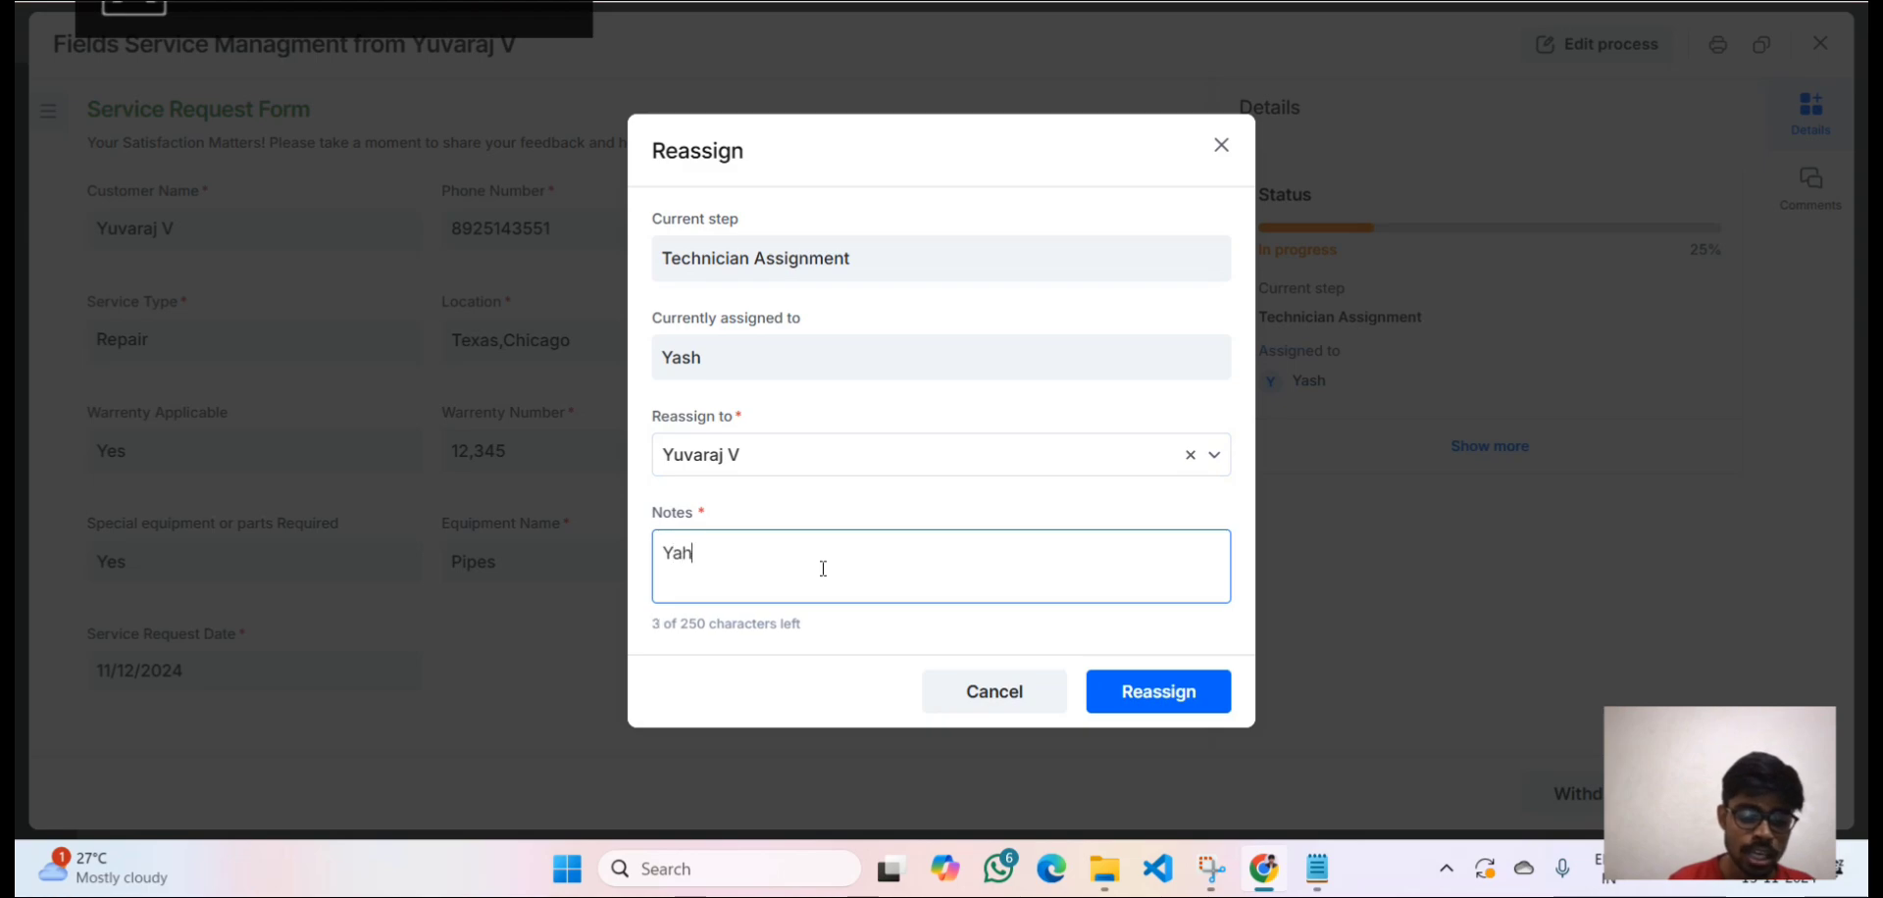
{"action": "type", "text": "ssh is not"}
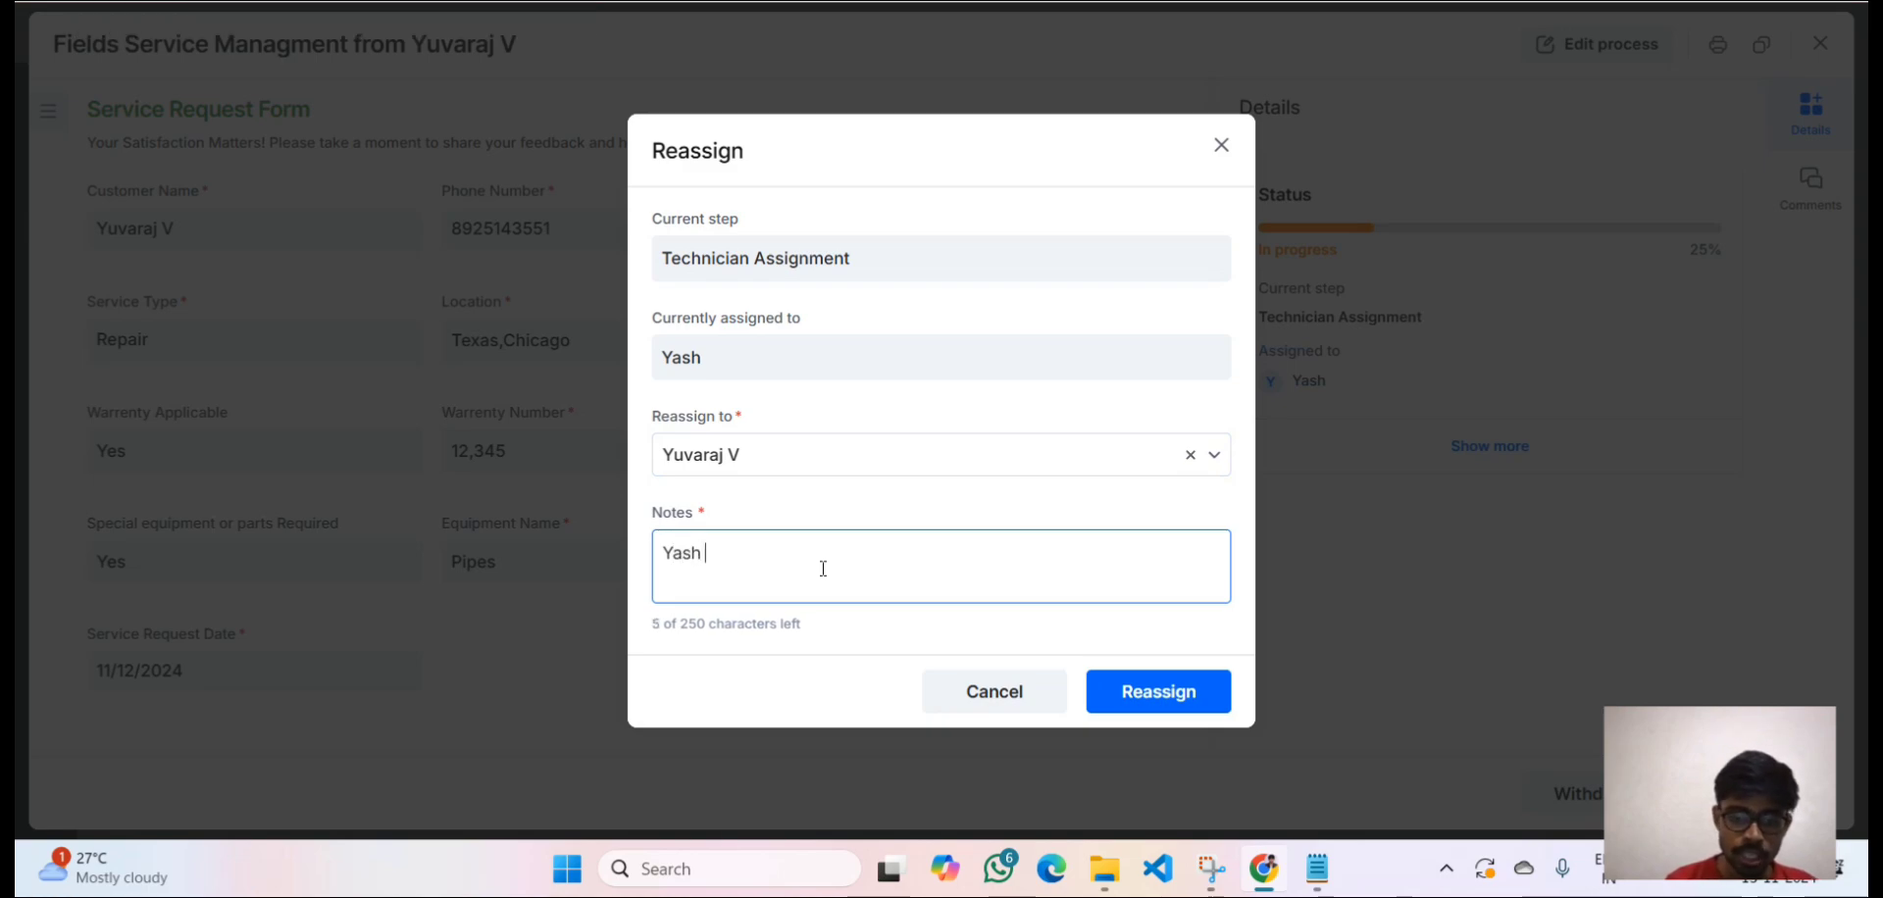
{"action": "type", "text": " pi"}
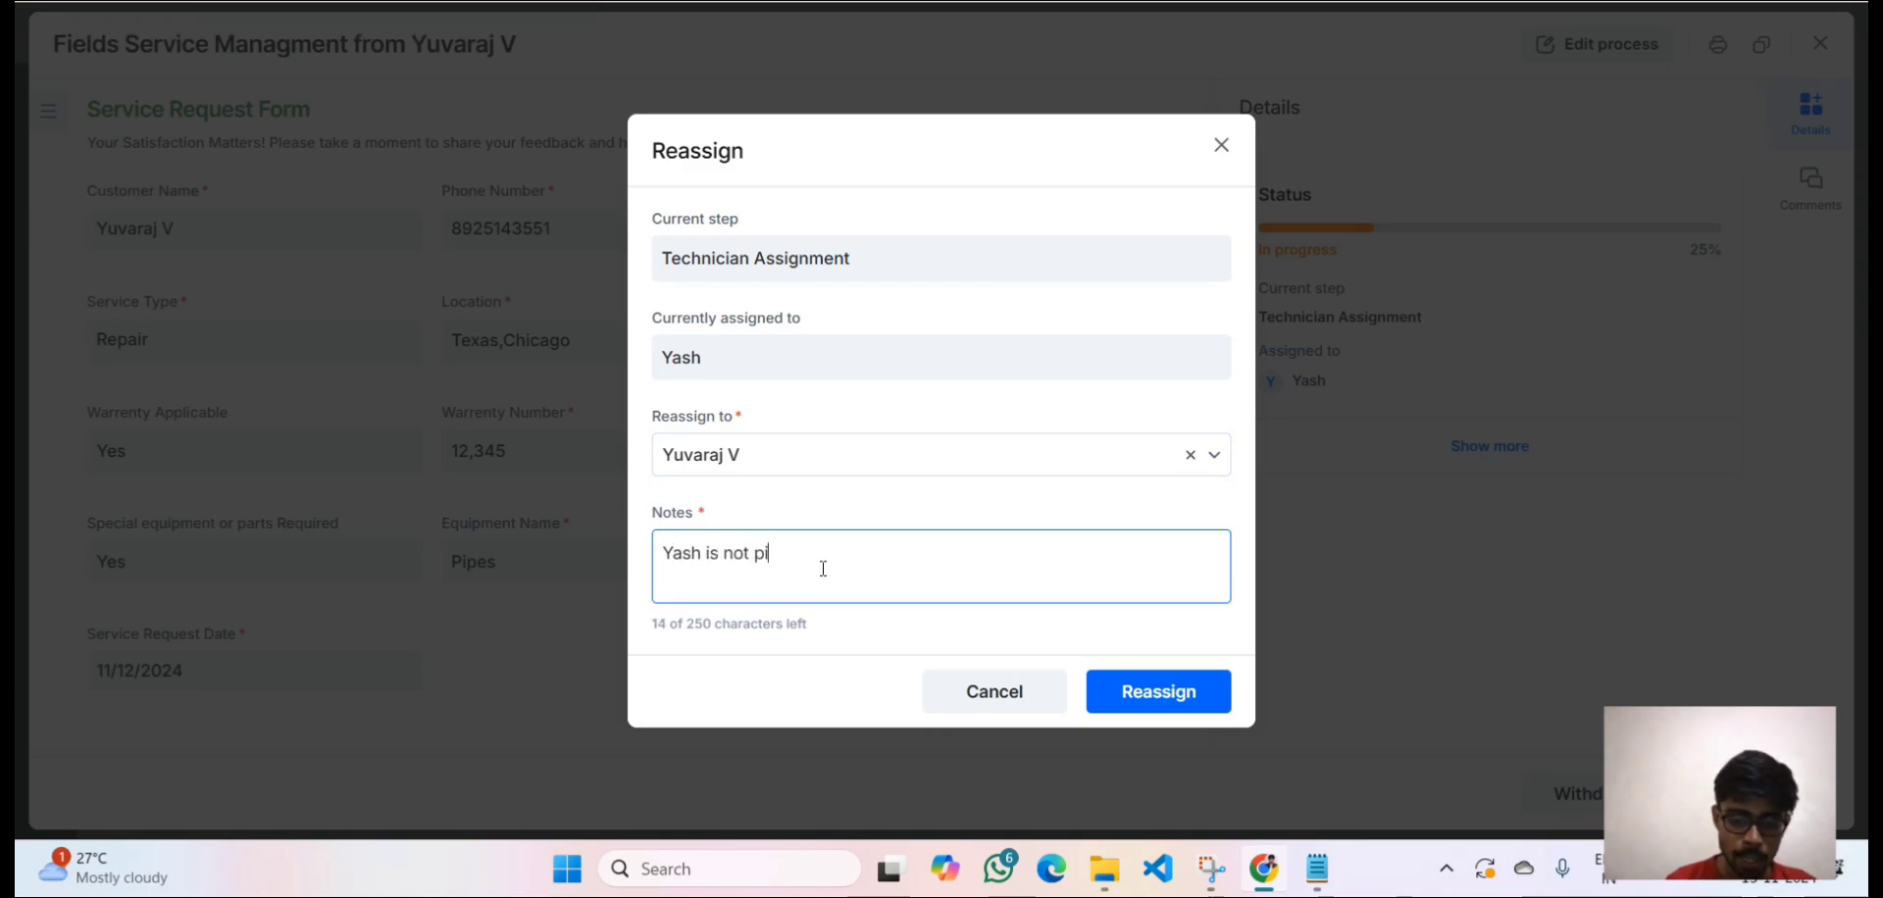
{"action": "type", "text": "cking the "}
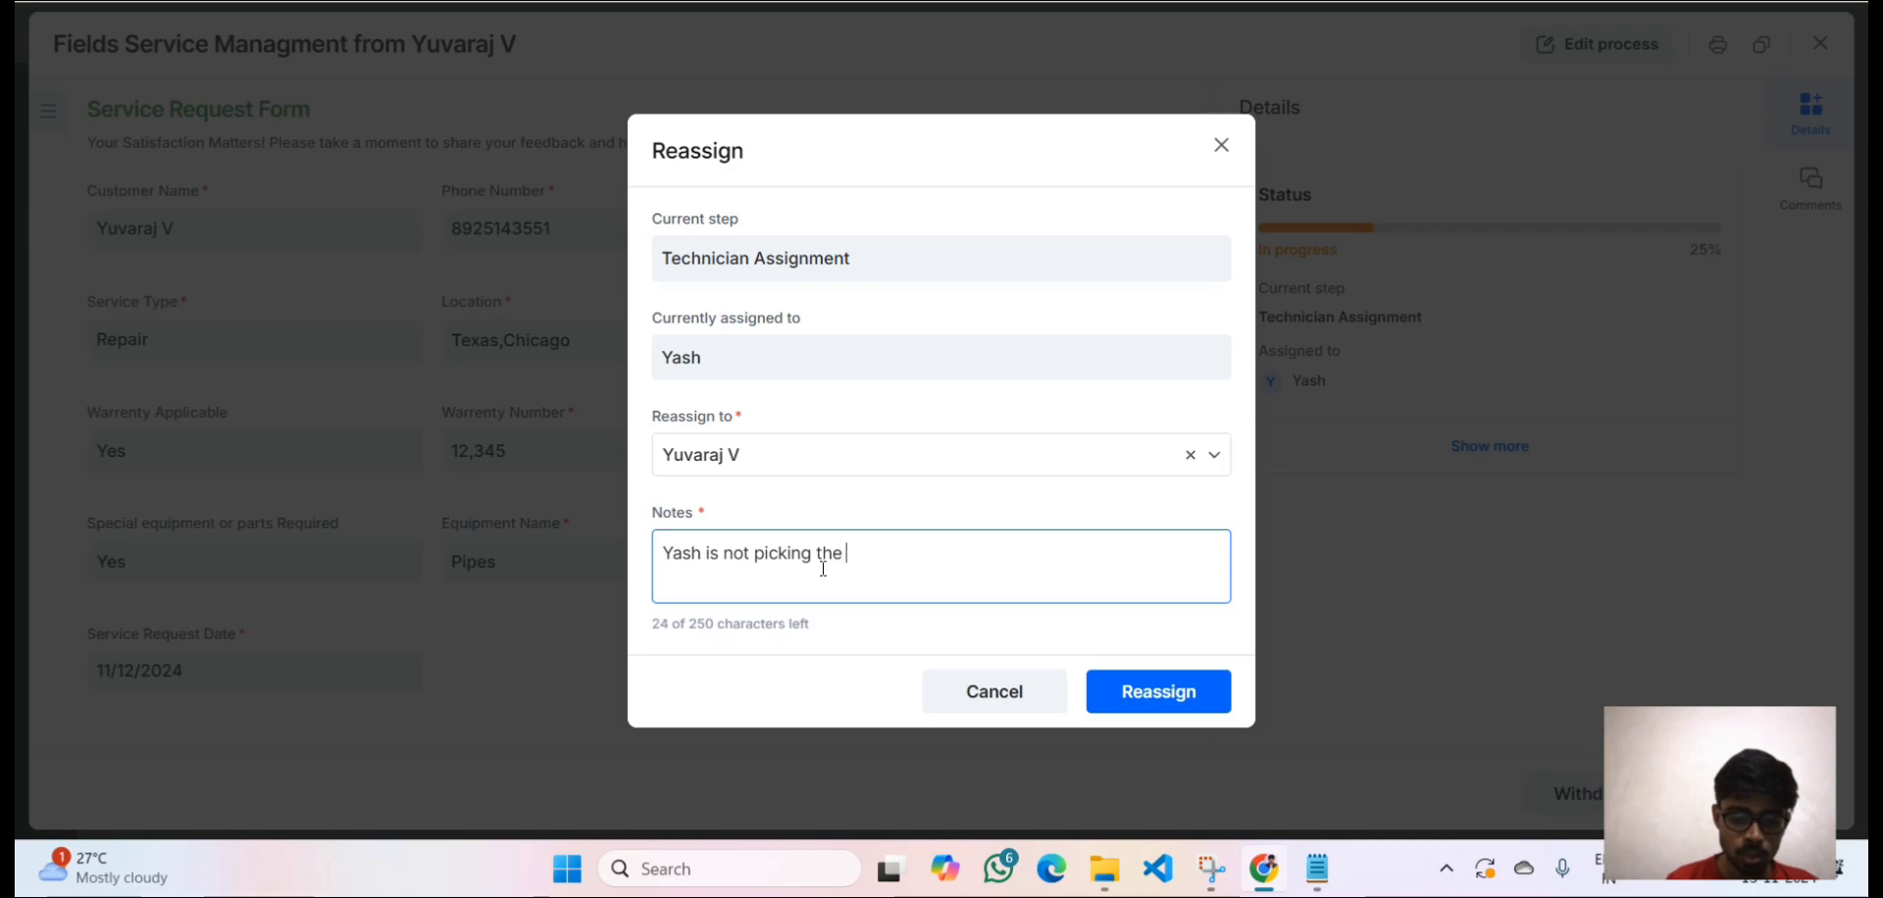
{"action": "type", "text": "work"}
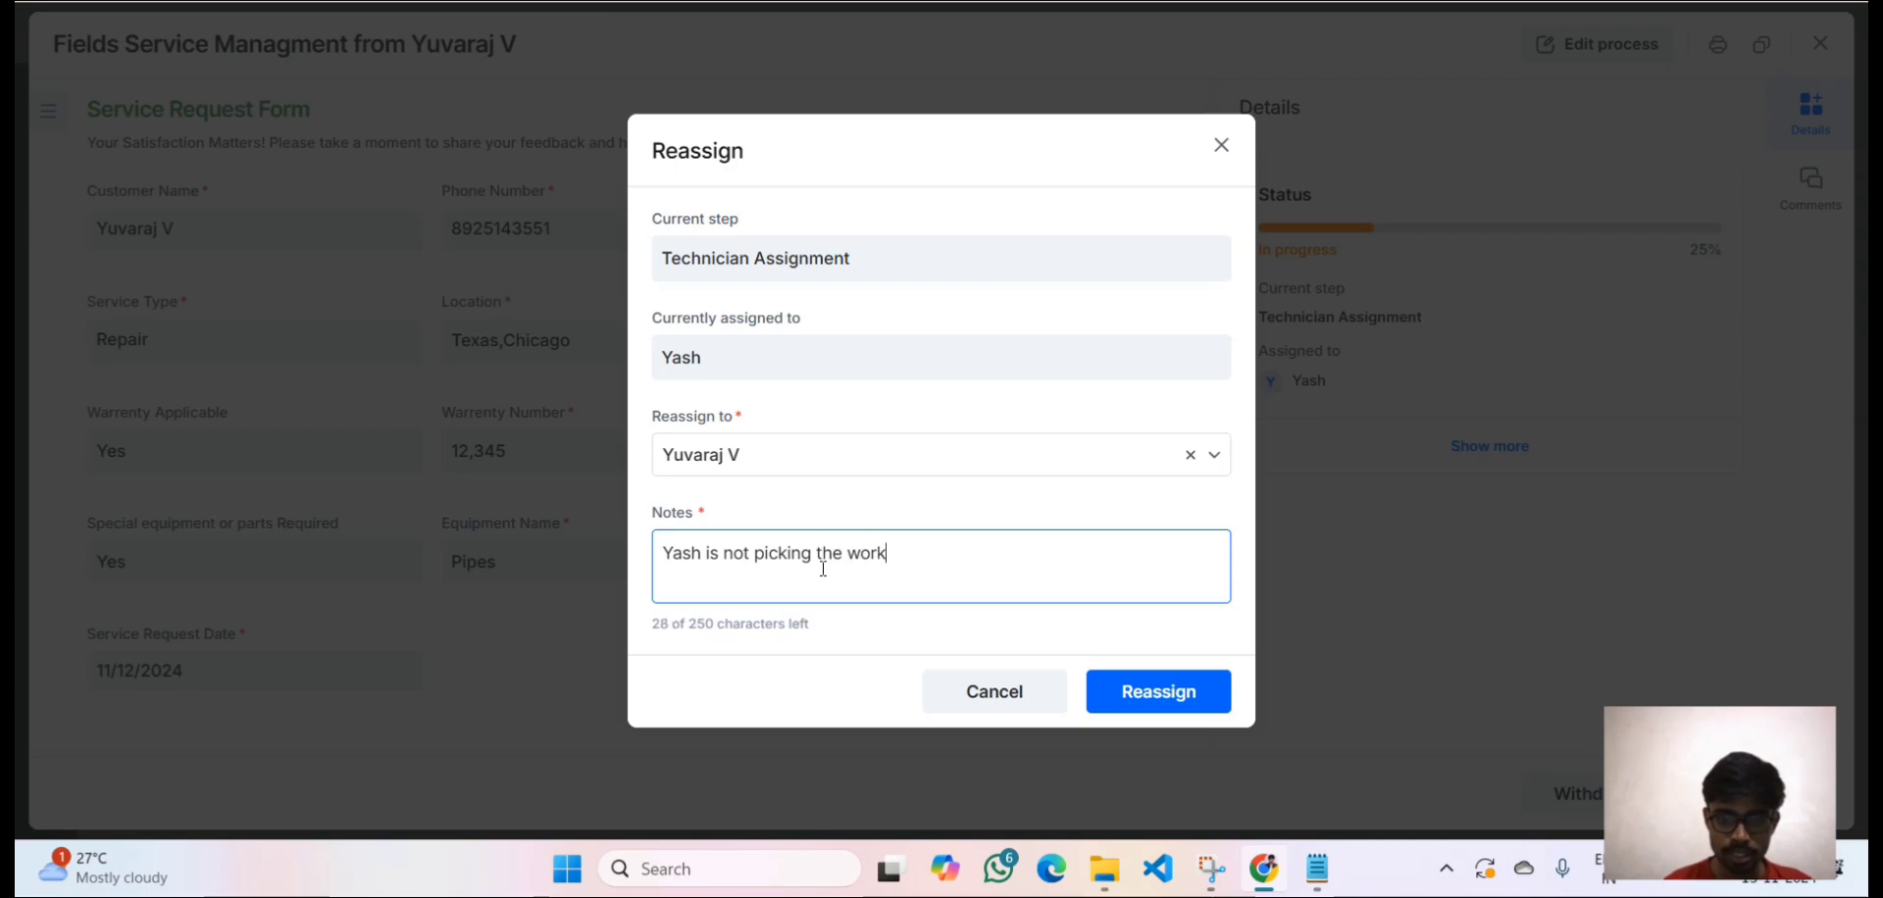
{"action": "left_click", "coordinate": [1141, 708]}
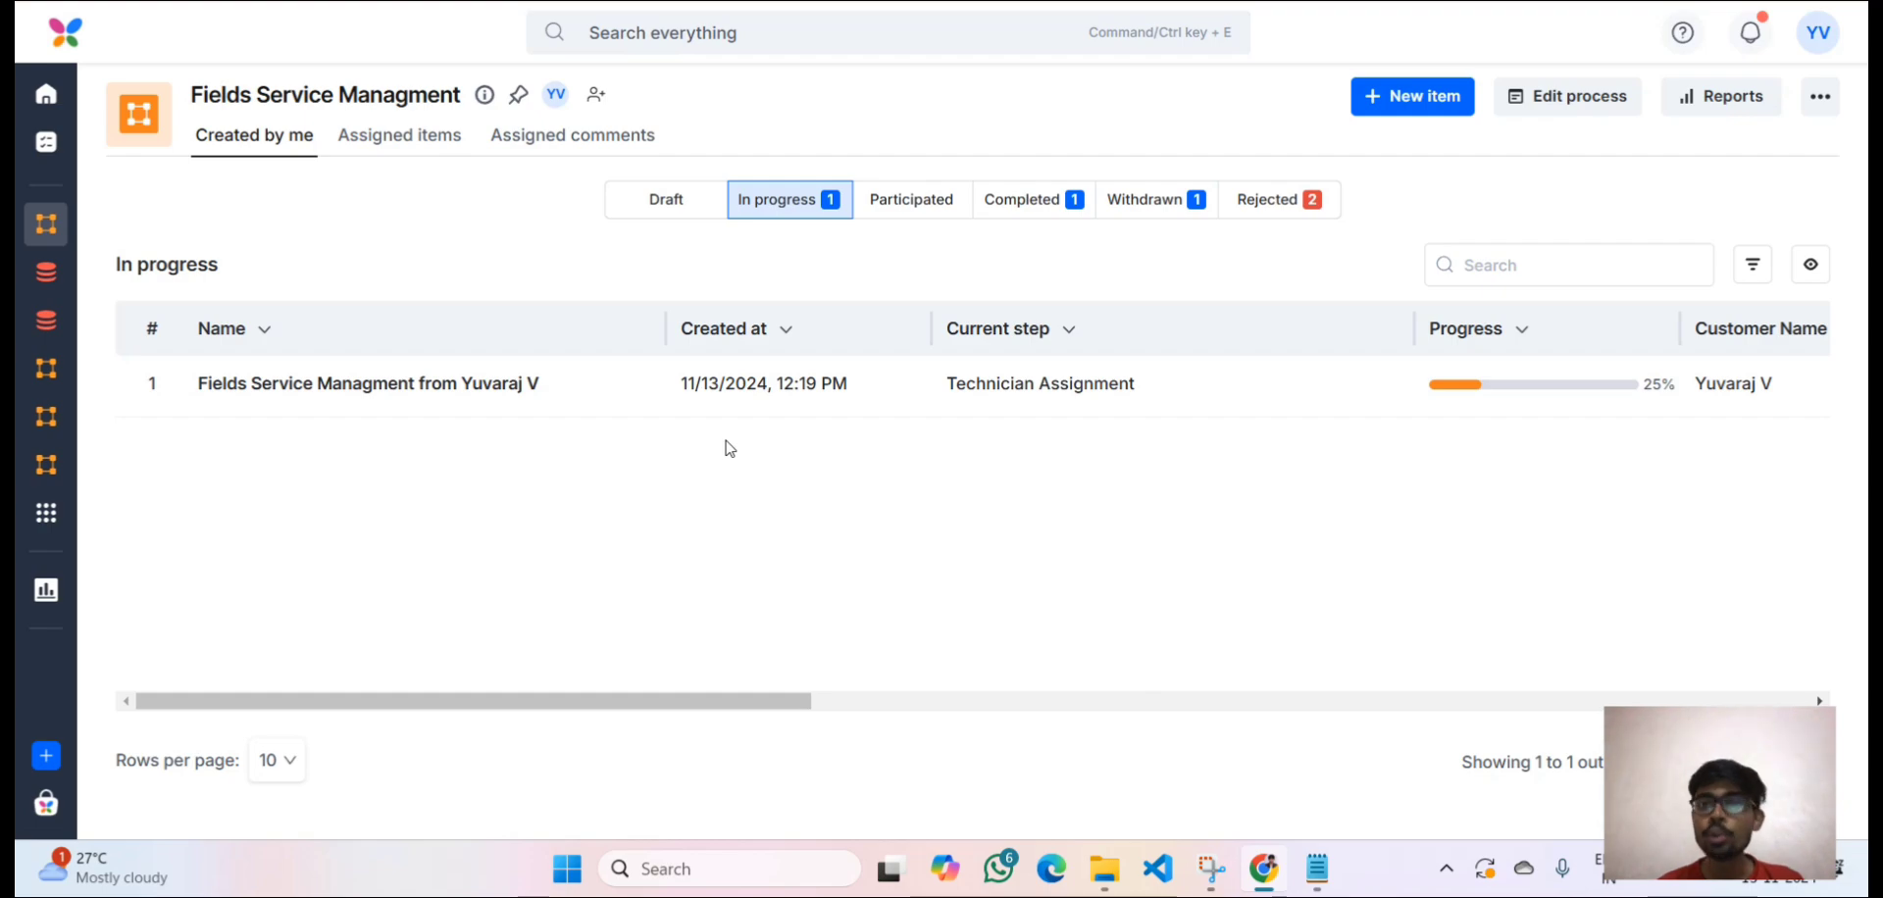
{"action": "left_click", "coordinate": [424, 138]}
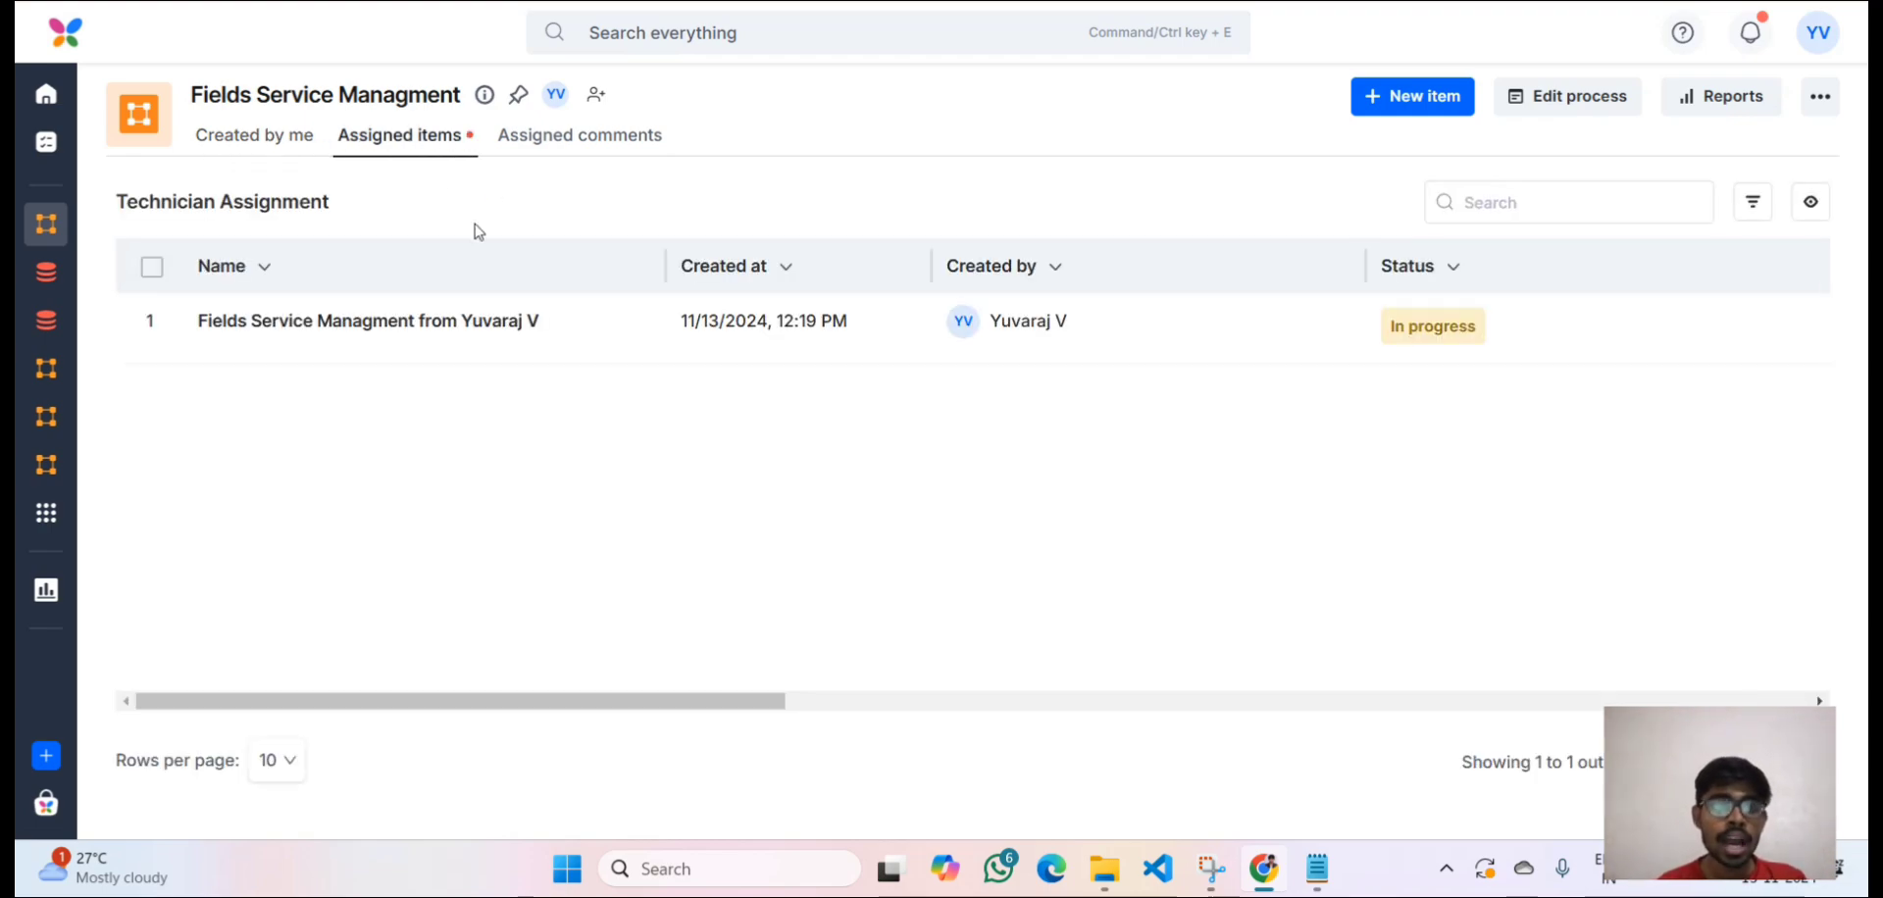
{"action": "left_click", "coordinate": [556, 340]}
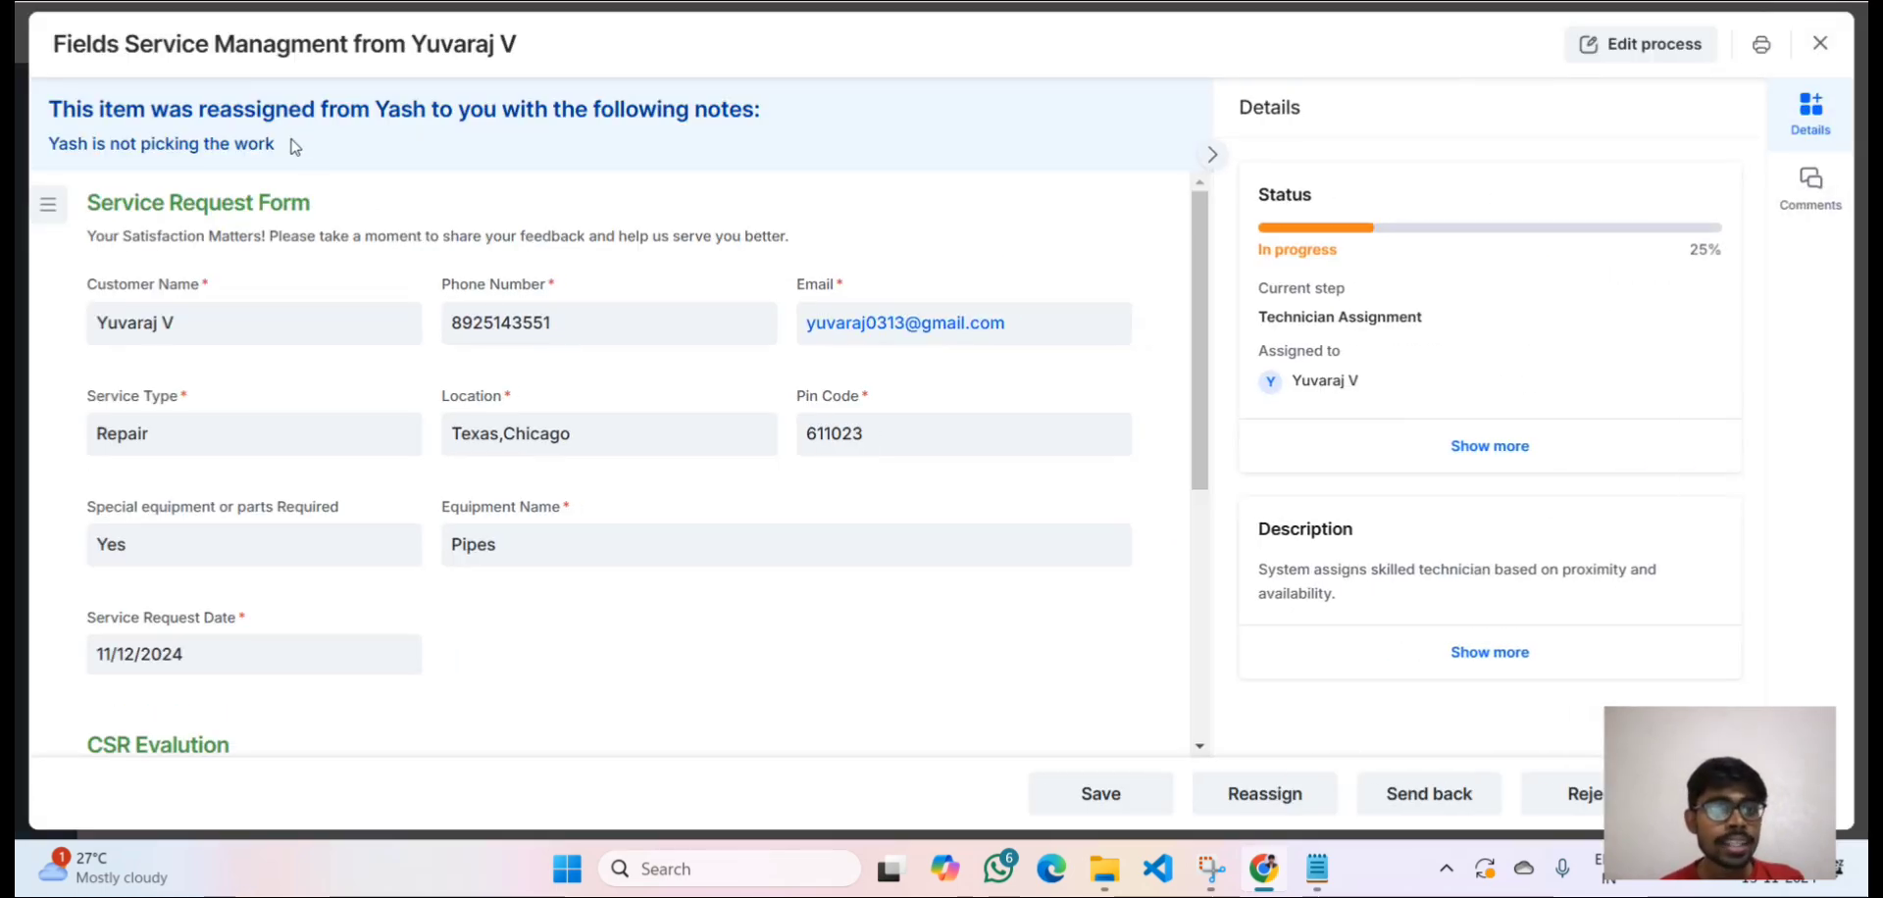
{"action": "left_click_drag", "start_coordinate": [276, 144], "coordinate": [45, 143]}
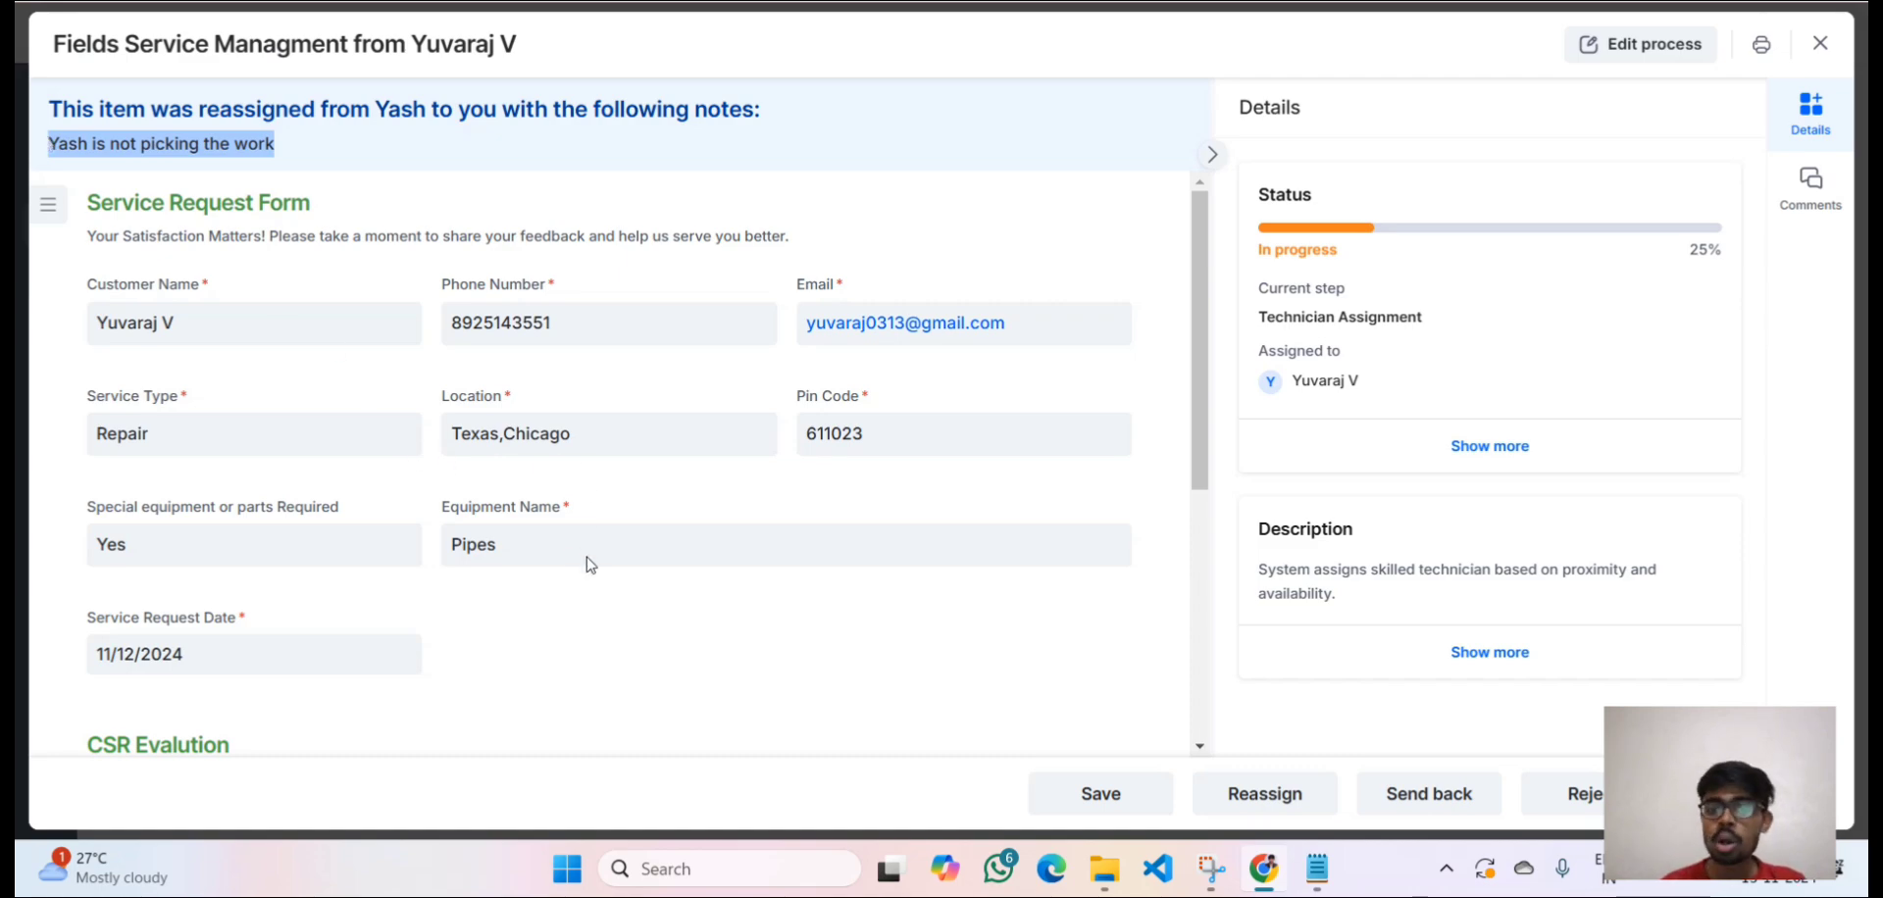
{"action": "left_click", "coordinate": [756, 597]}
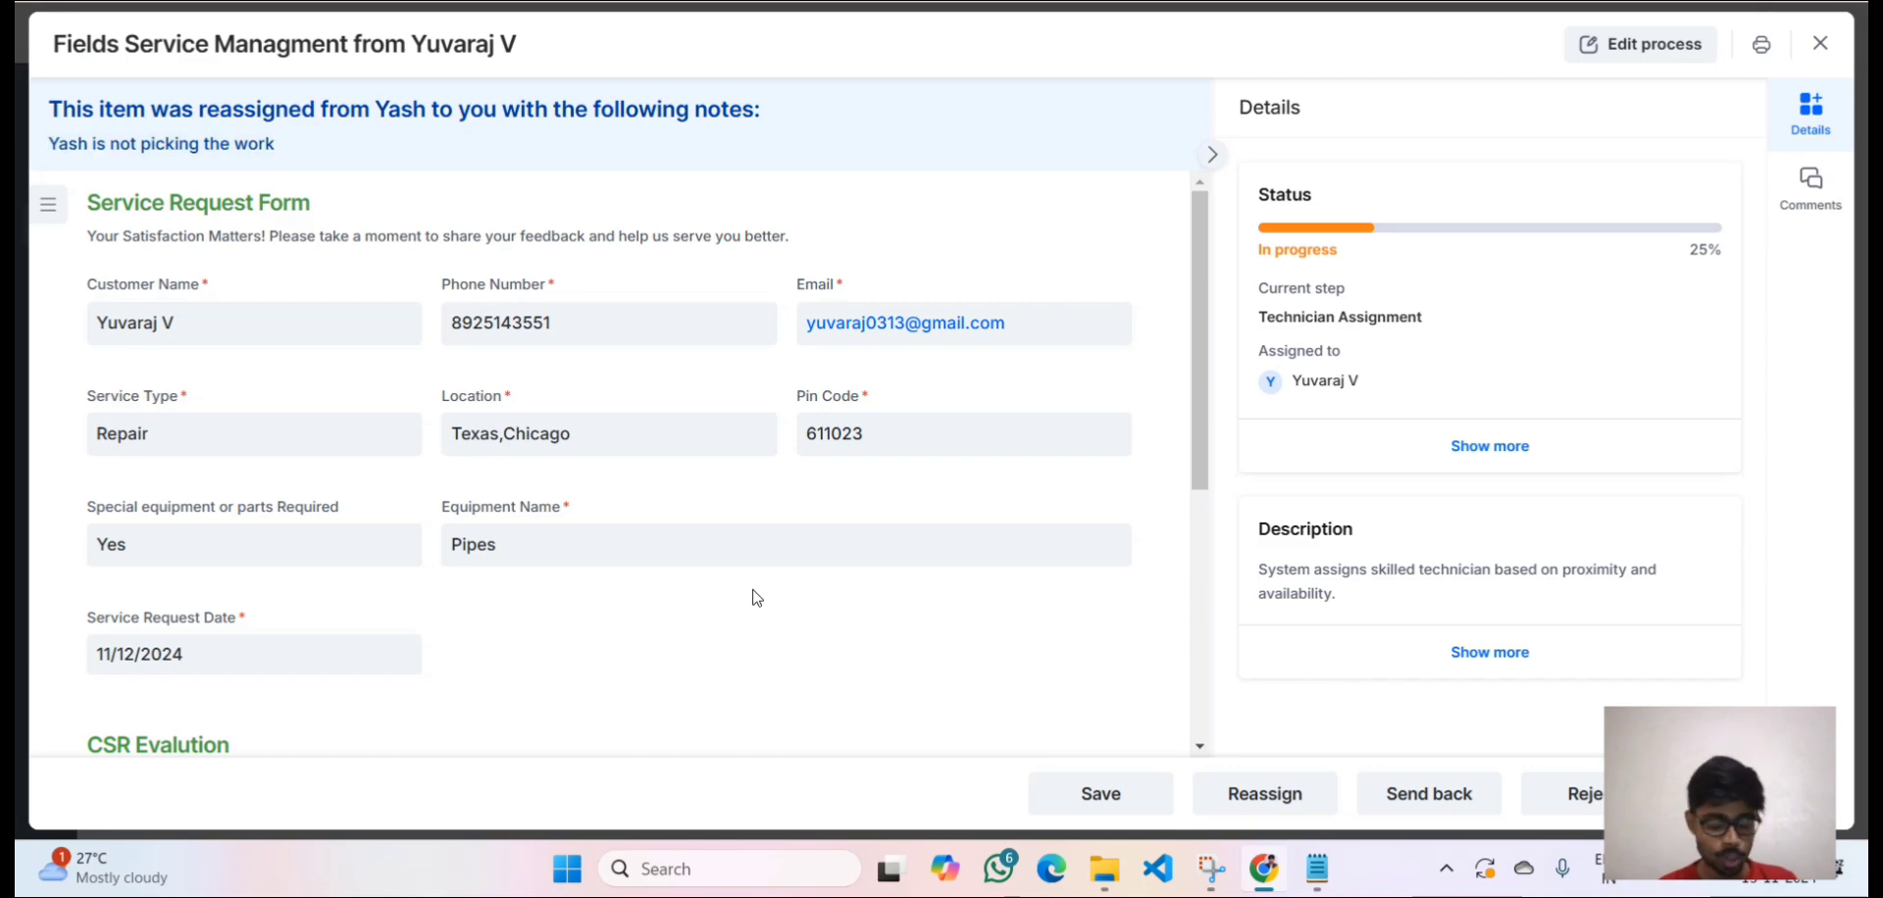
{"action": "scroll", "coordinate": [756, 597], "scroll_direction": "down", "scroll_amount": 3}
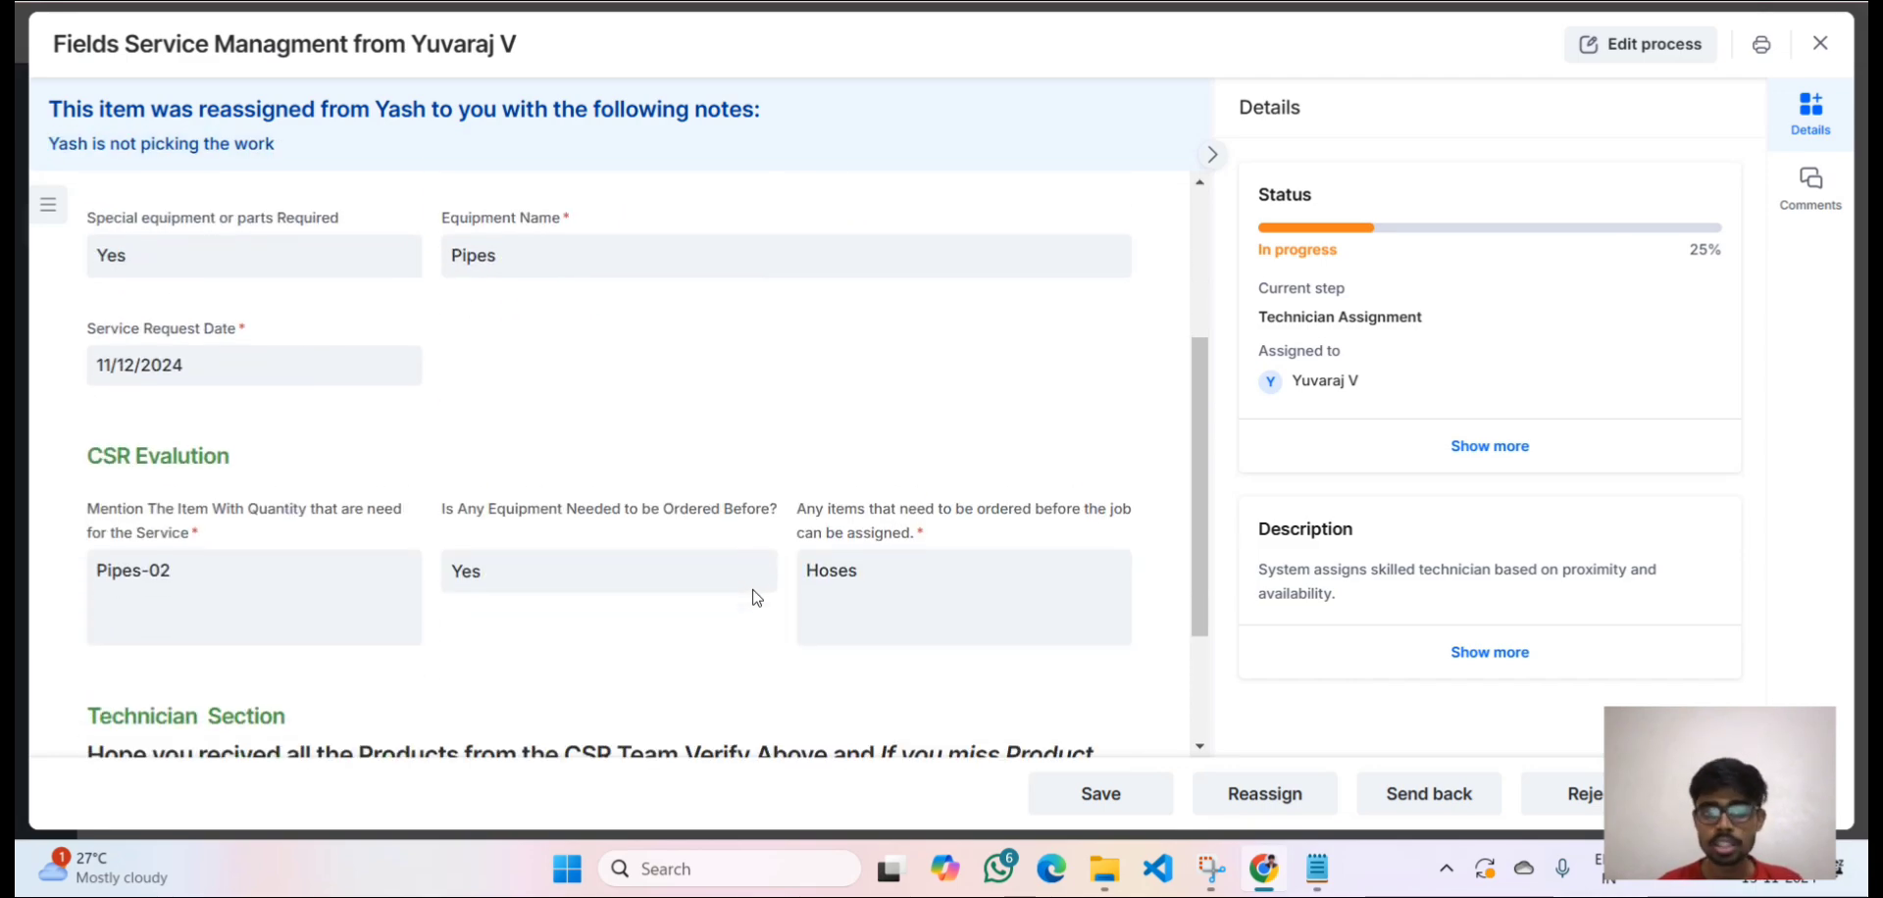
{"action": "scroll", "coordinate": [756, 597], "scroll_direction": "up", "scroll_amount": 3}
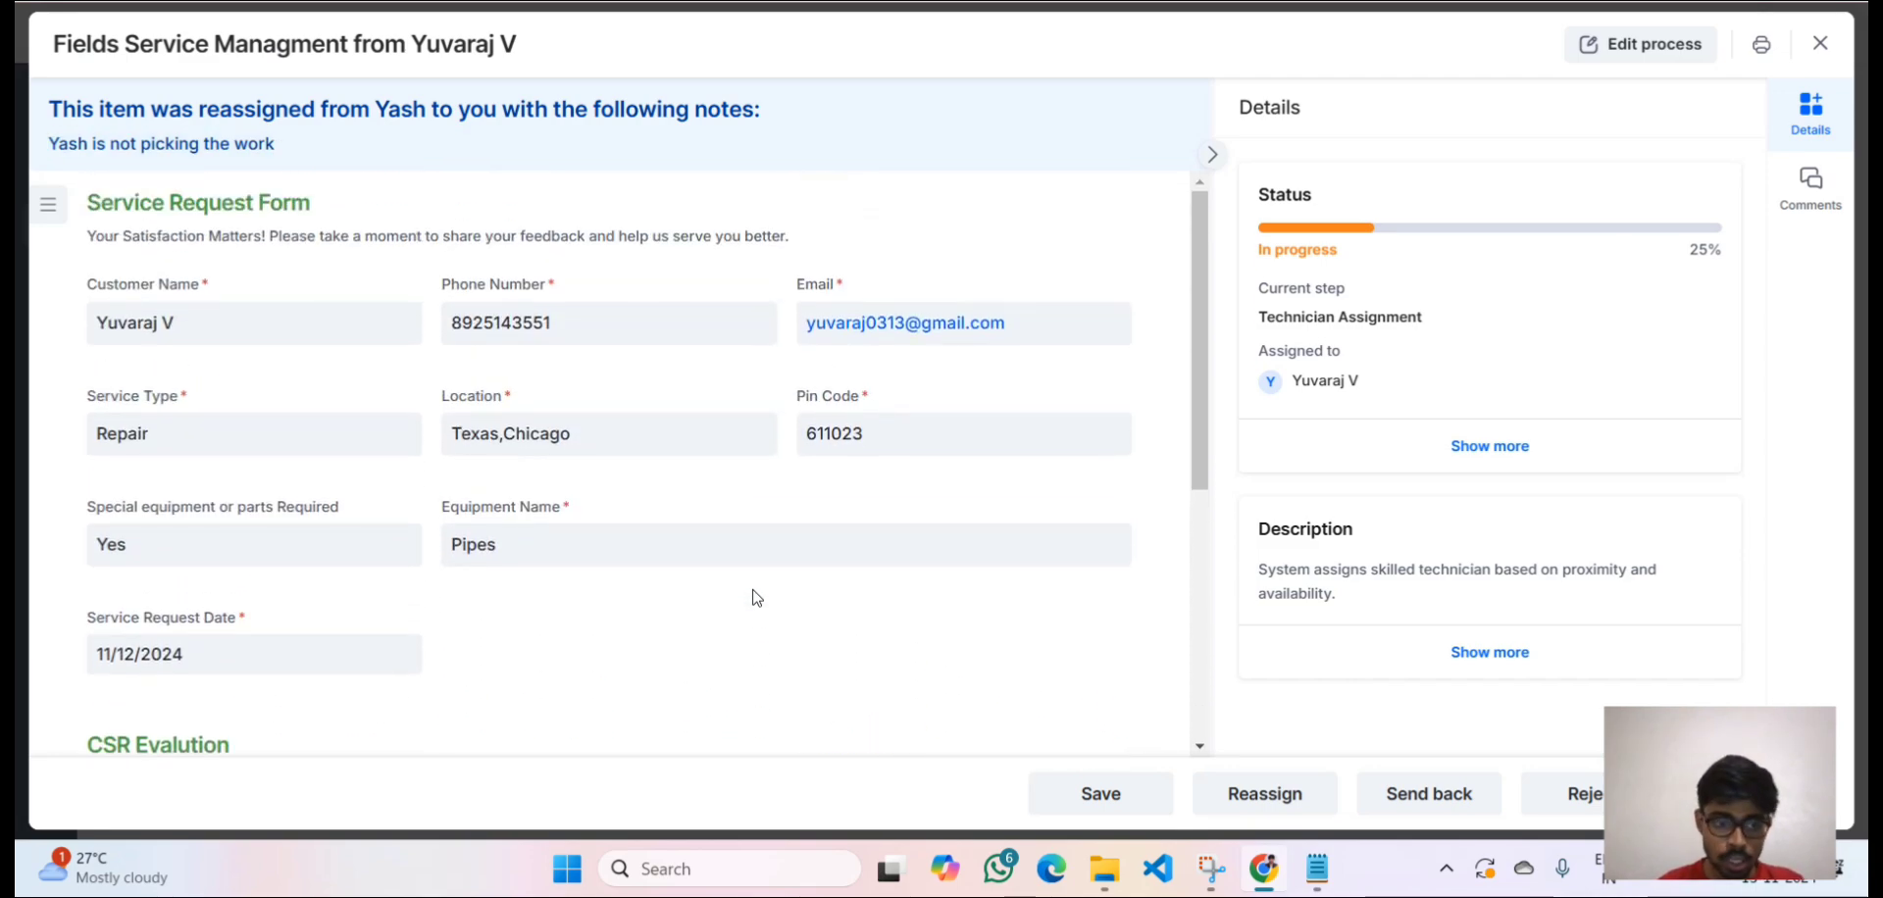
{"action": "scroll", "coordinate": [756, 597], "scroll_direction": "down", "scroll_amount": 3}
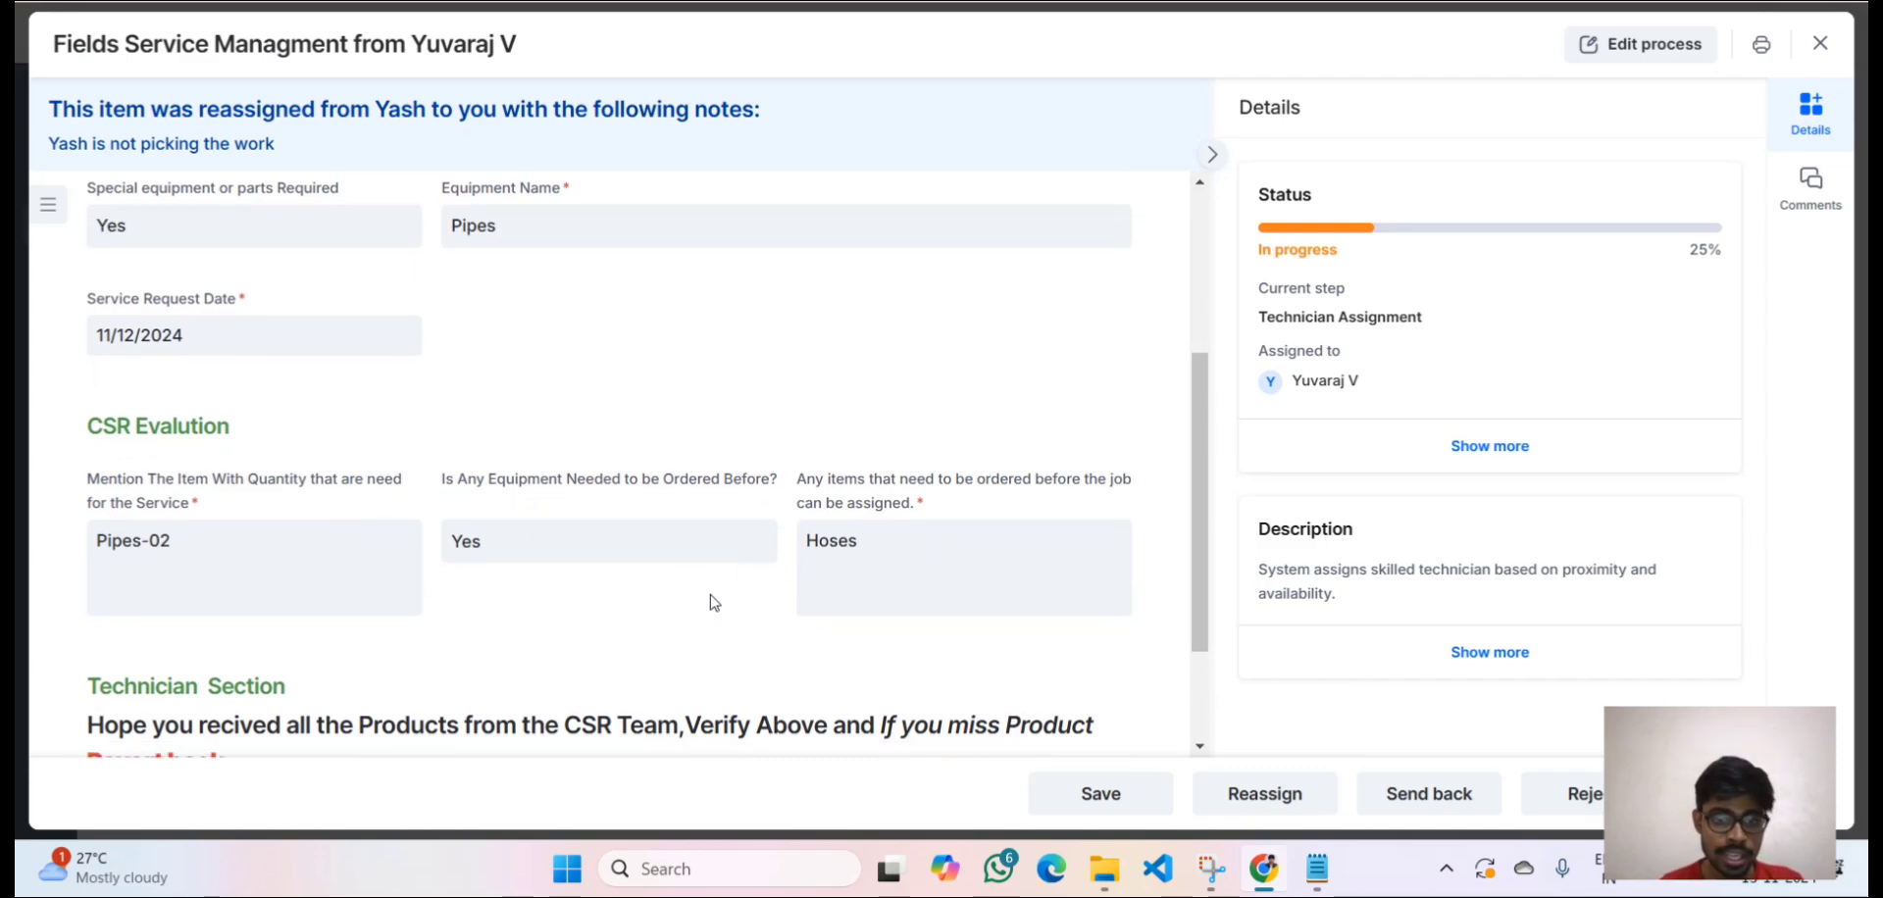
{"action": "scroll", "coordinate": [290, 660], "scroll_direction": "down", "scroll_amount": 1}
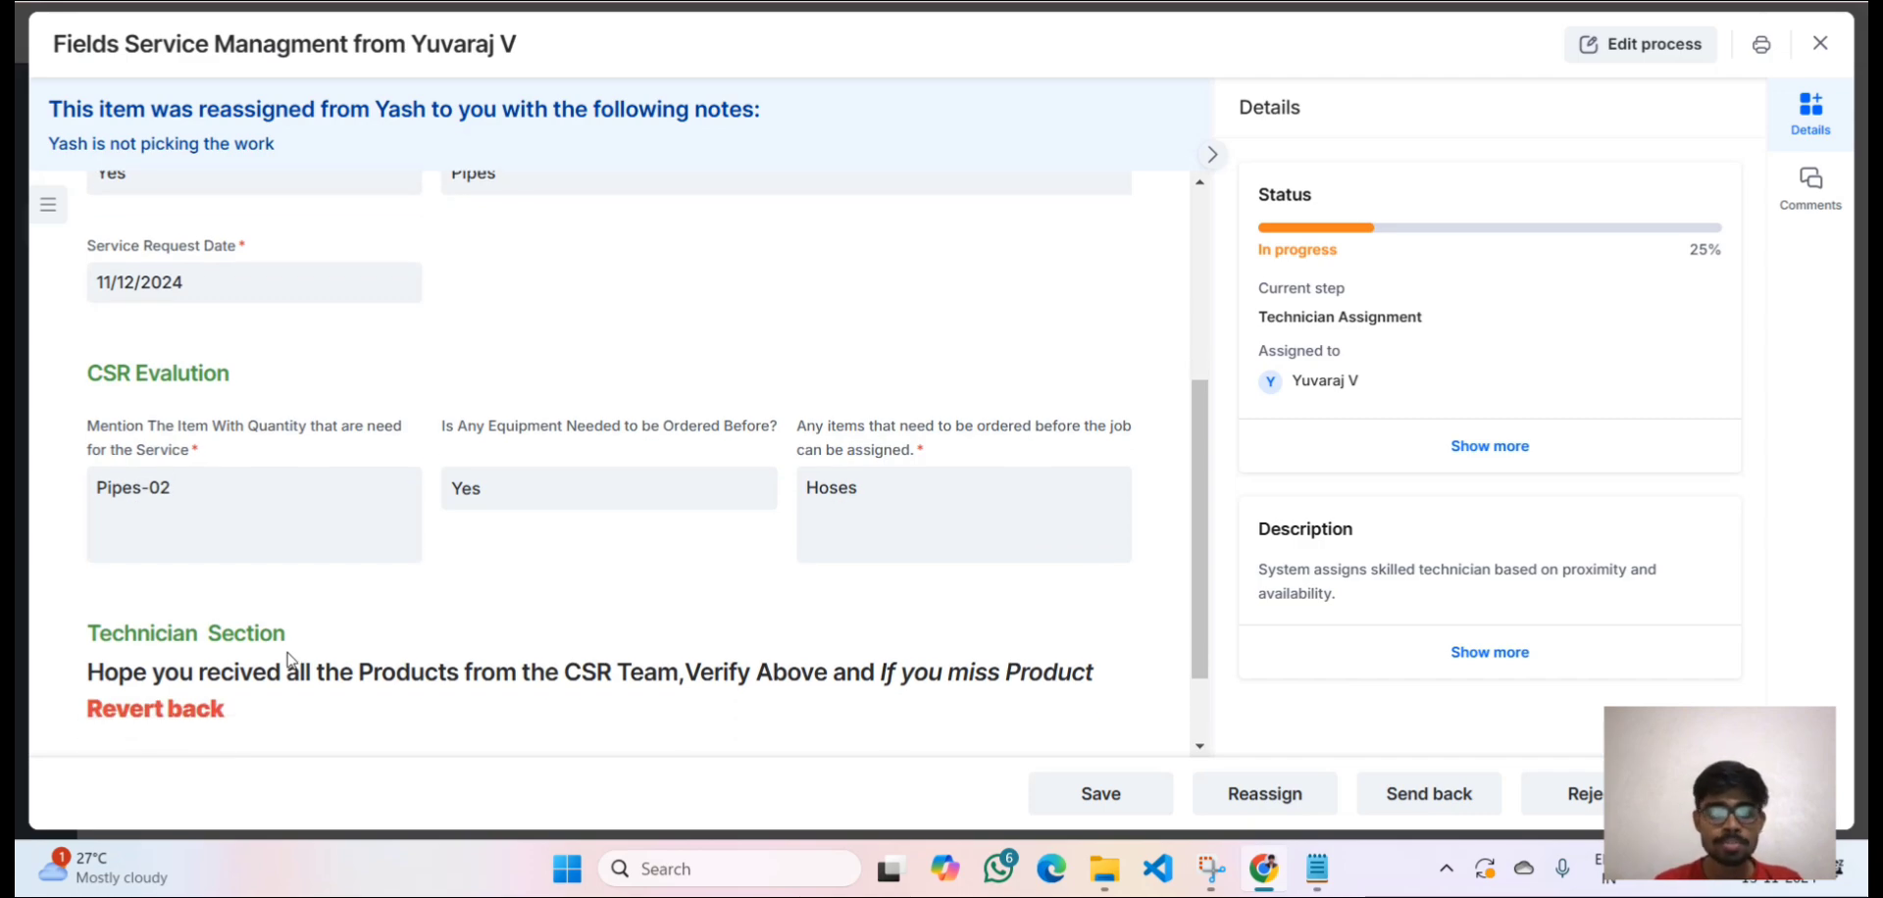
{"action": "scroll", "coordinate": [291, 660], "scroll_direction": "down", "scroll_amount": 2}
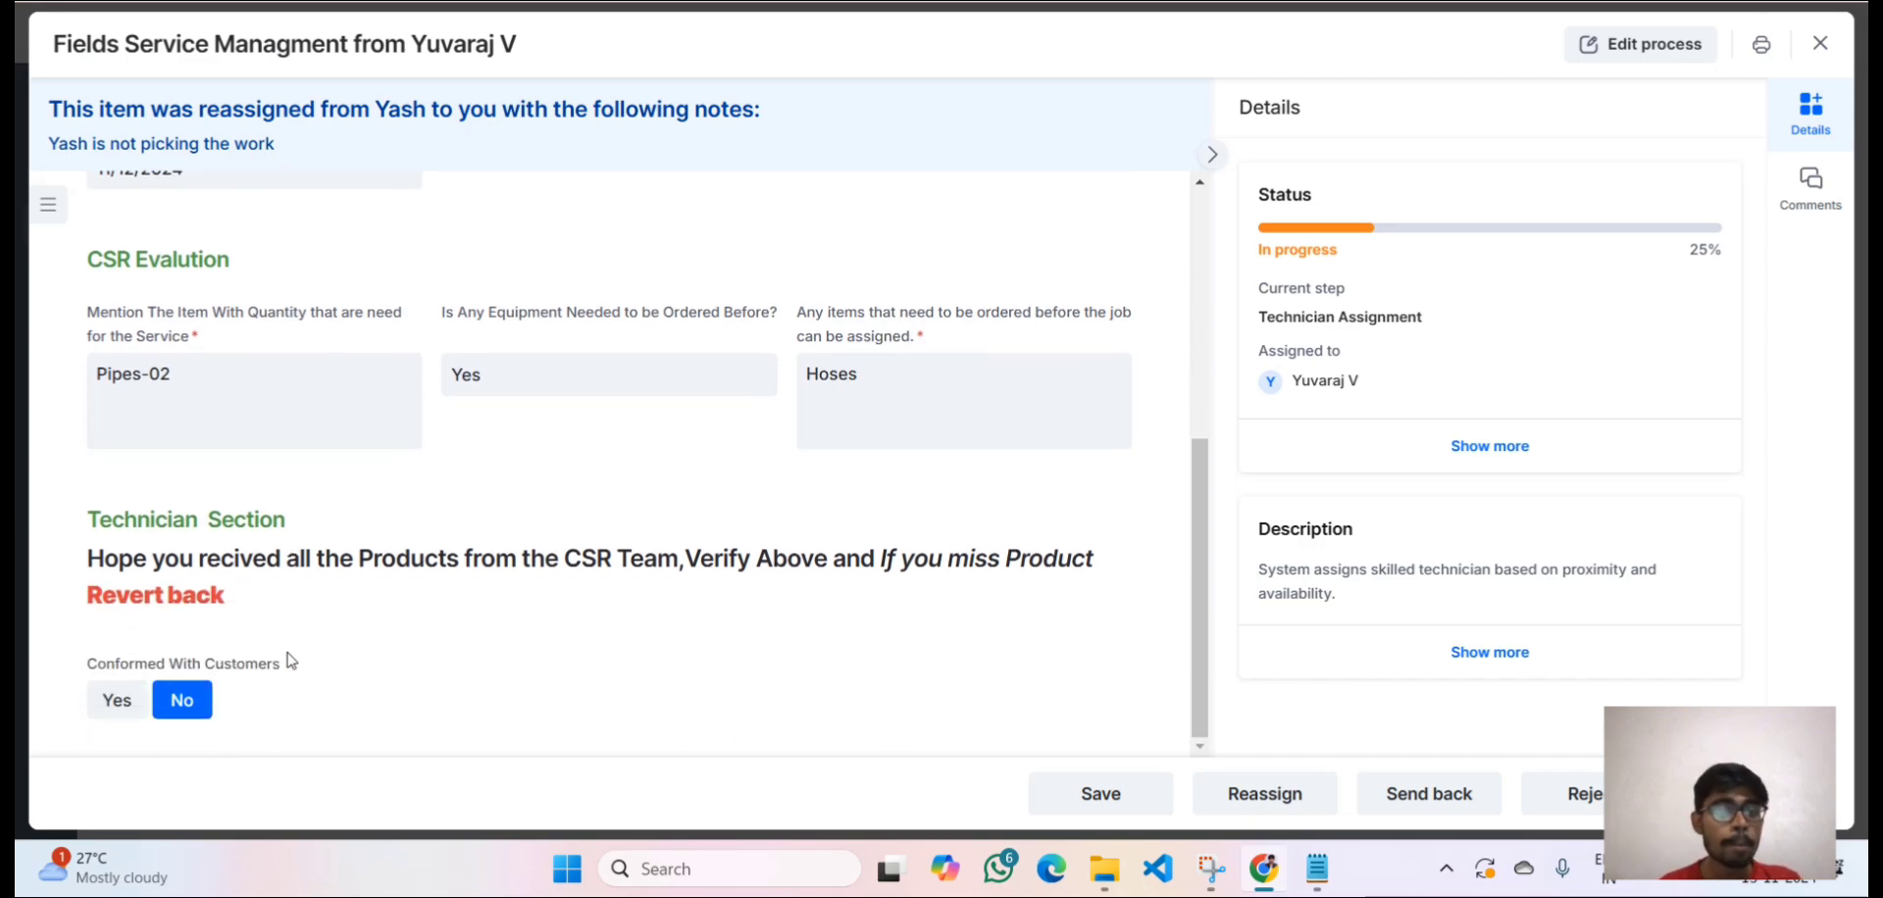
{"action": "left_click_drag", "start_coordinate": [237, 601], "coordinate": [89, 558]}
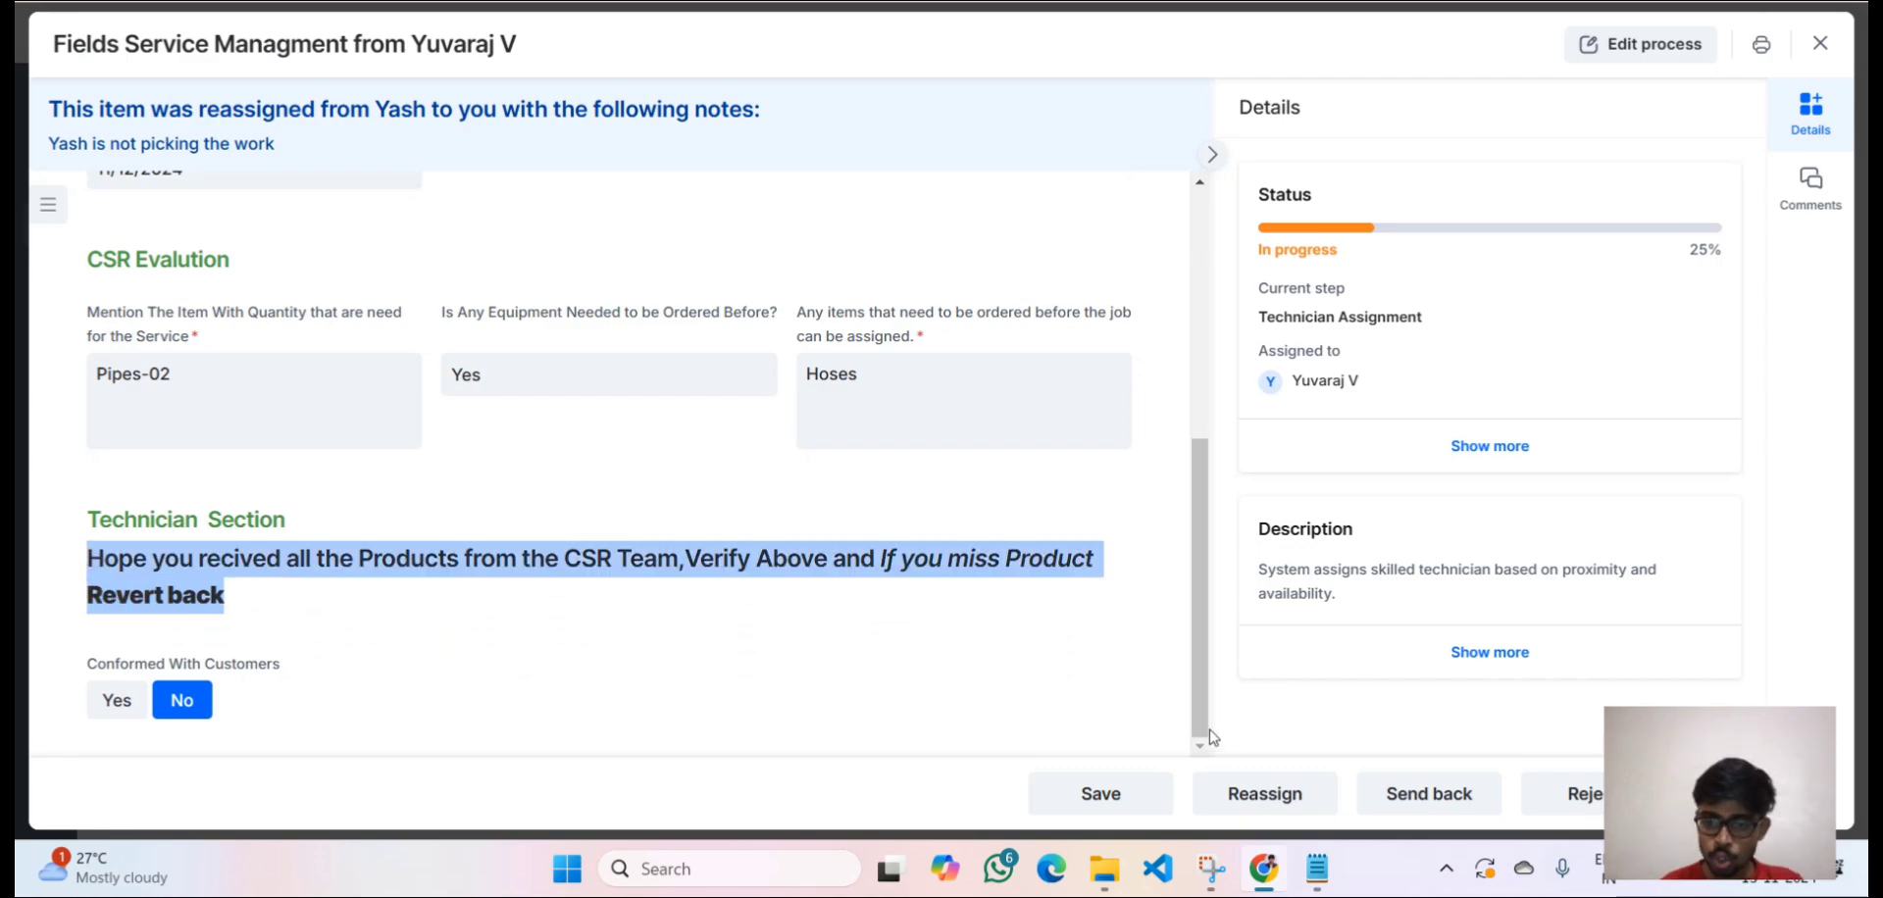
{"action": "left_click", "coordinate": [1389, 798]}
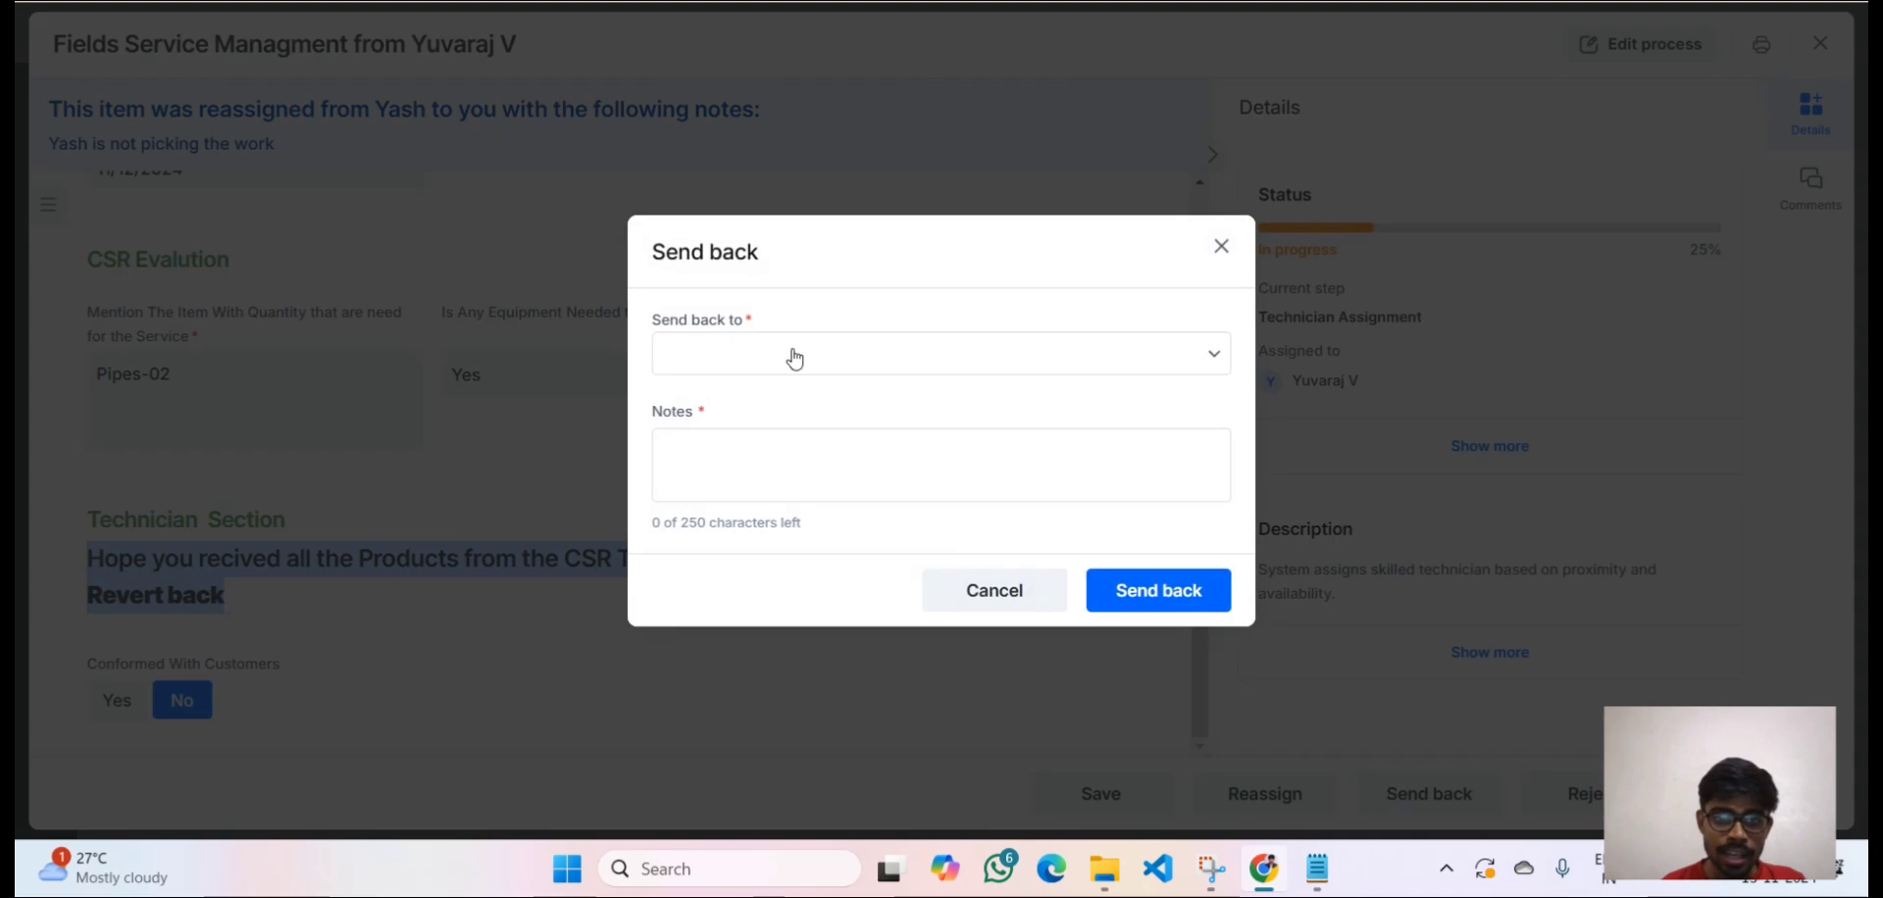
{"action": "left_click", "coordinate": [793, 359]}
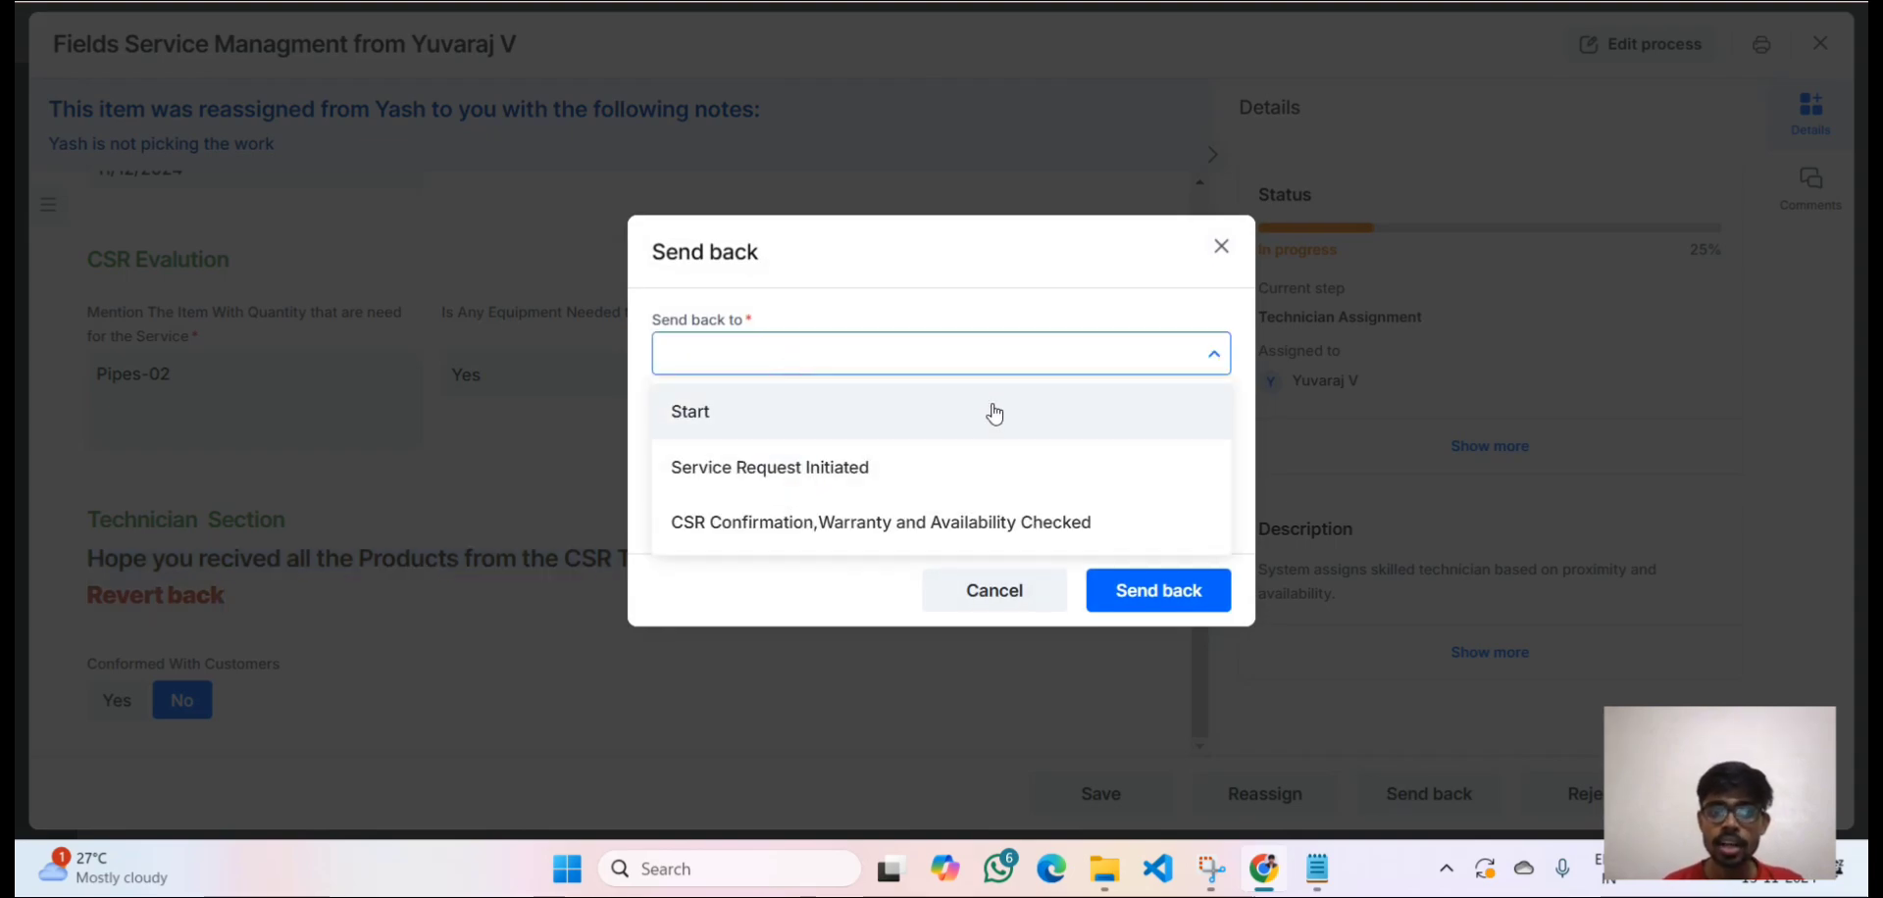
{"action": "left_click", "coordinate": [1225, 248]}
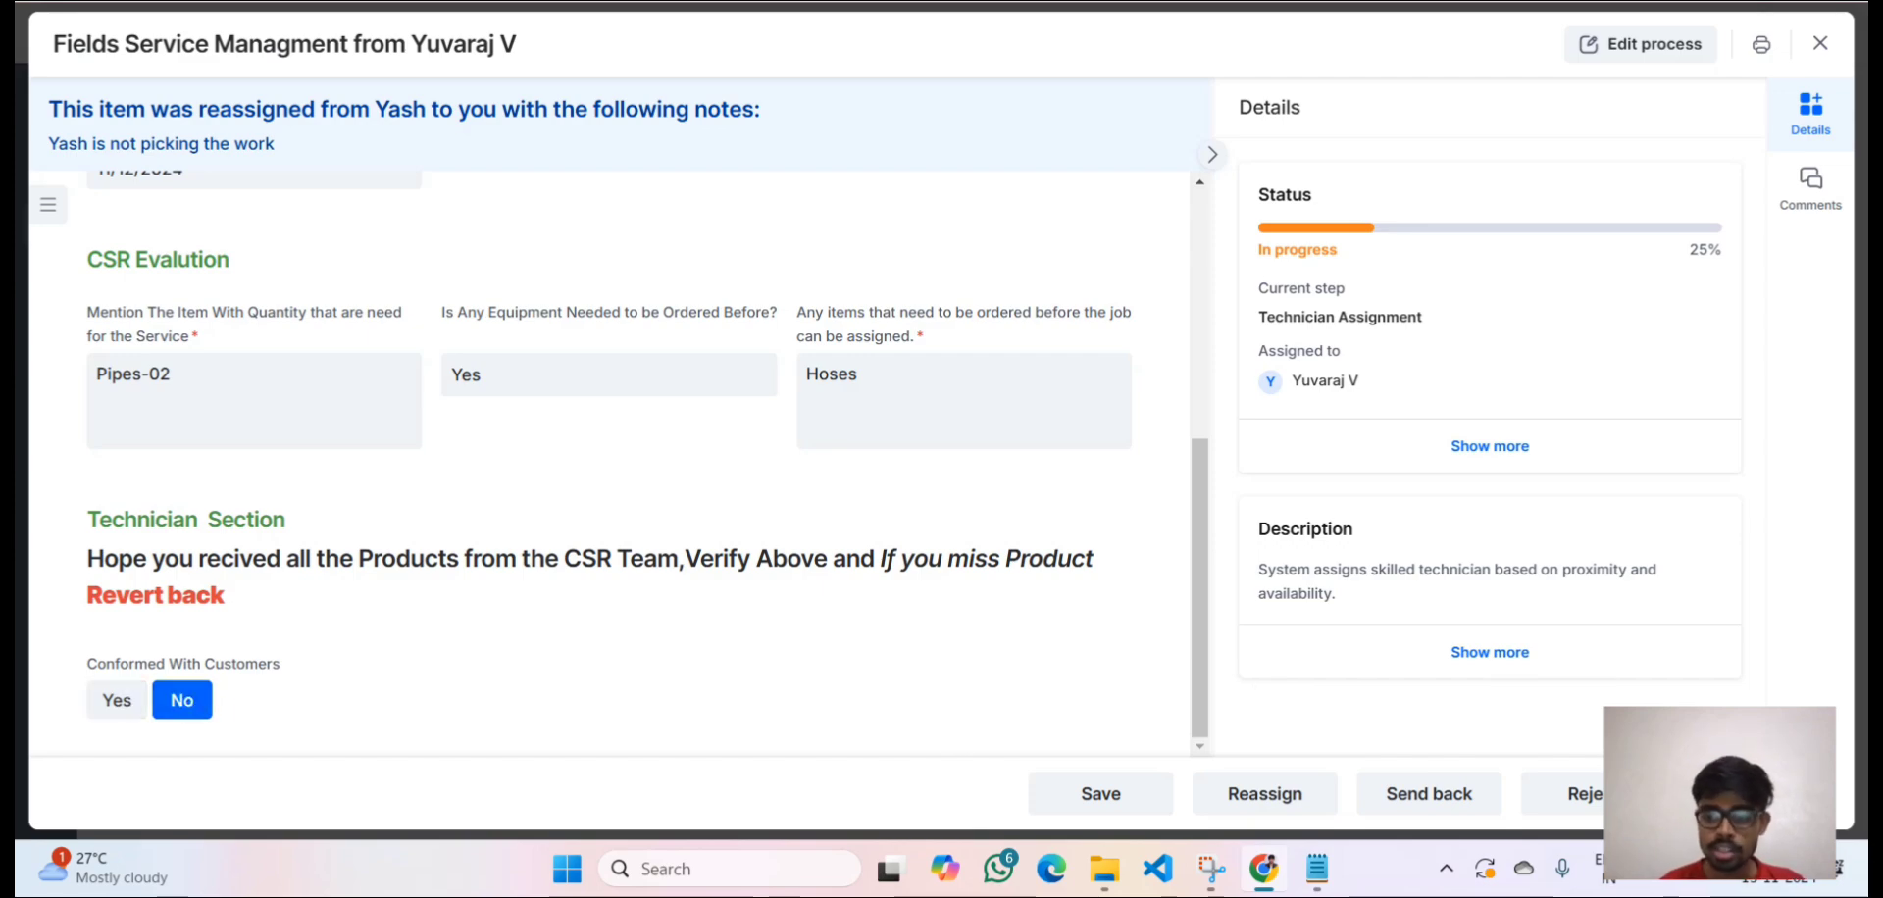
Submit the technician step and open the request at Customer Confirmation to review its warranty details.
{"action": "left_click", "coordinate": [1758, 794]}
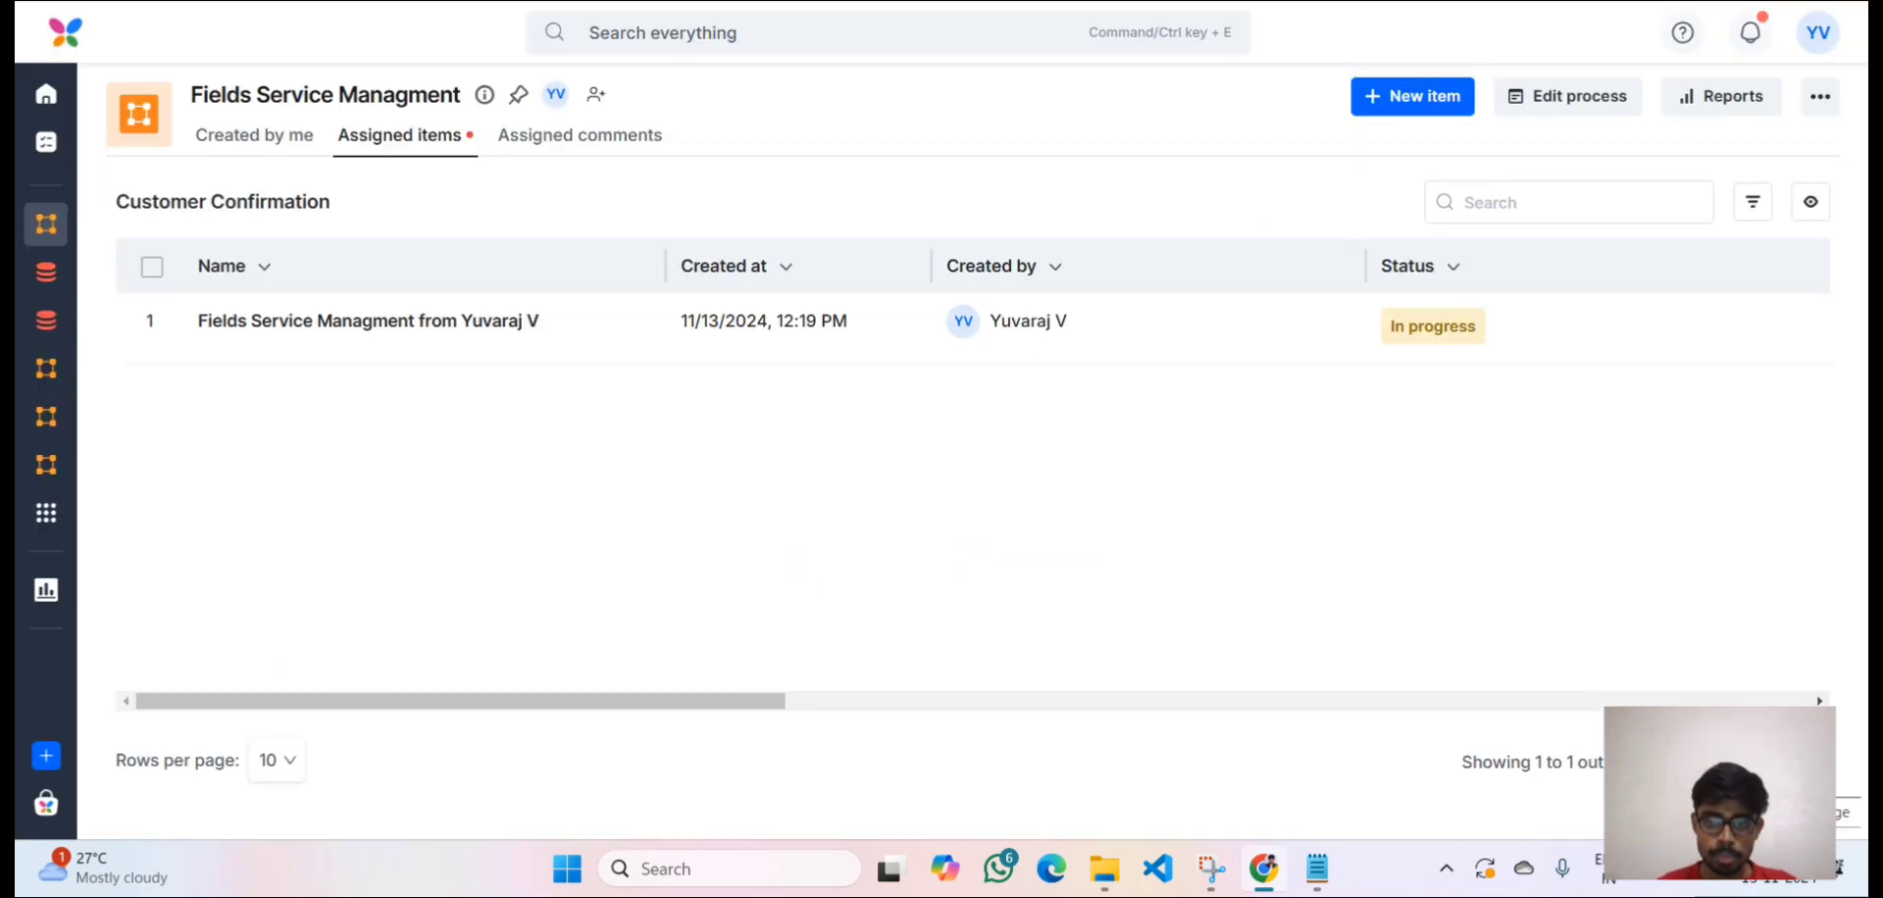
{"action": "left_click", "coordinate": [1208, 345]}
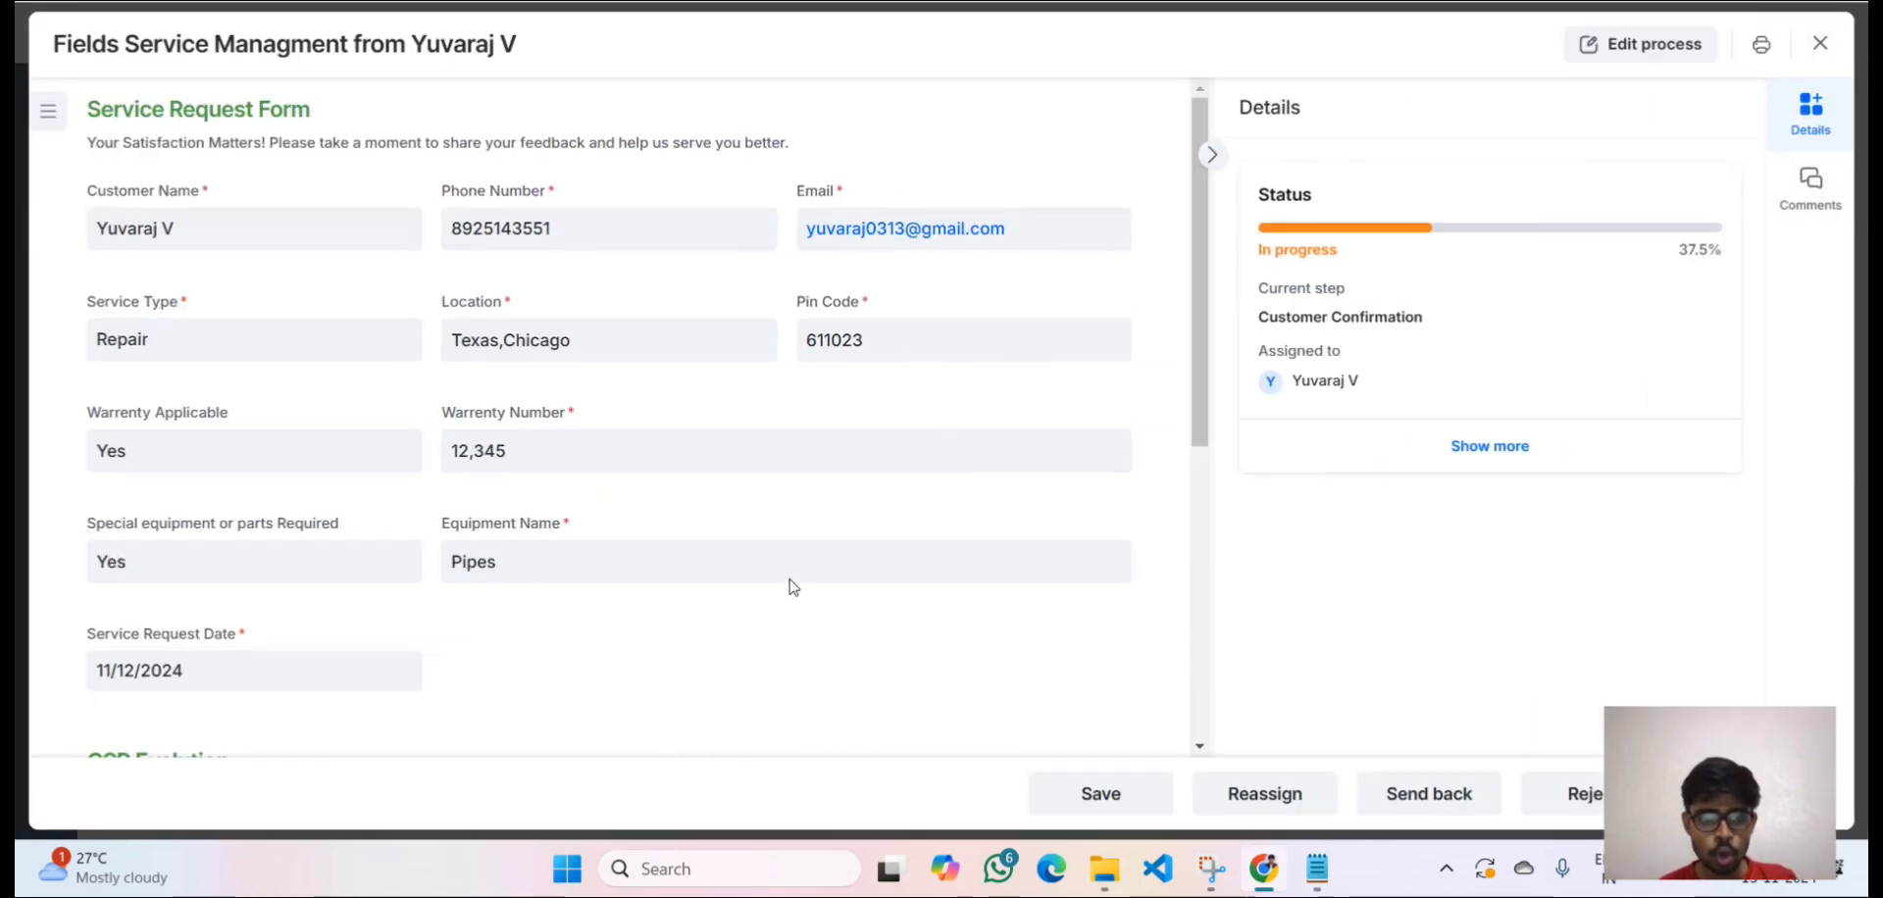
{"action": "scroll", "coordinate": [790, 588], "scroll_direction": "down", "scroll_amount": 5}
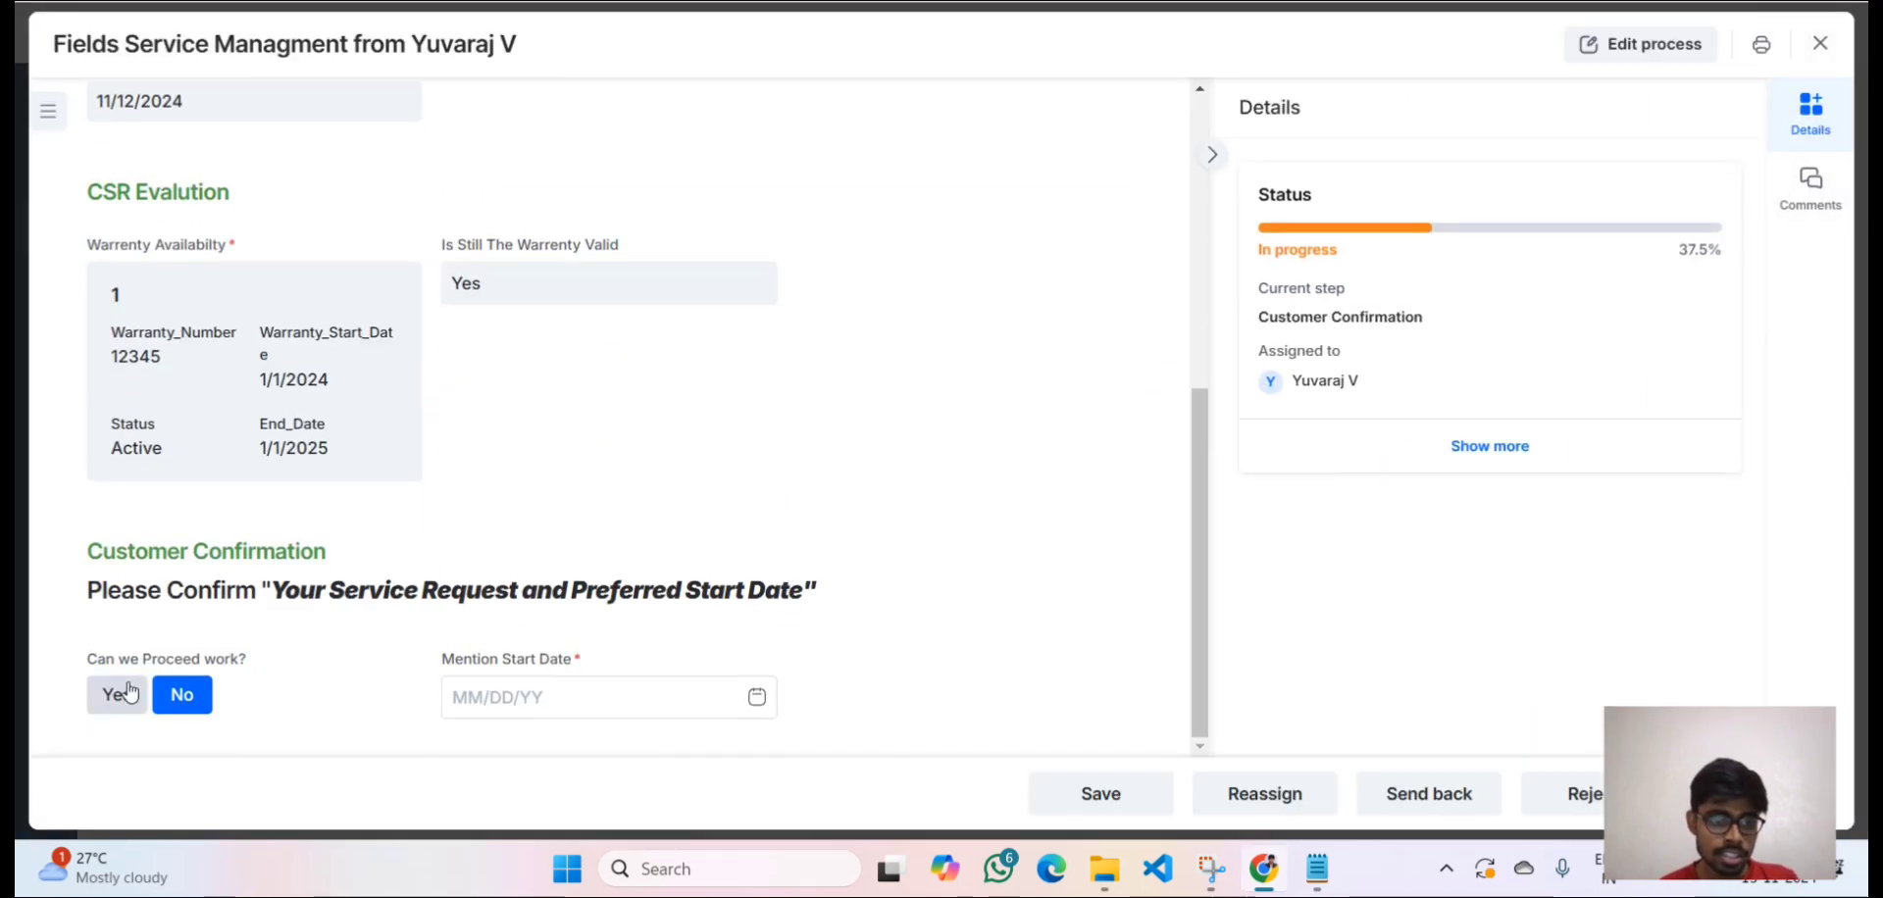
{"action": "scroll", "coordinate": [306, 446], "scroll_direction": "up", "scroll_amount": 2}
{"action": "scroll", "coordinate": [309, 443], "scroll_direction": "down", "scroll_amount": 2}
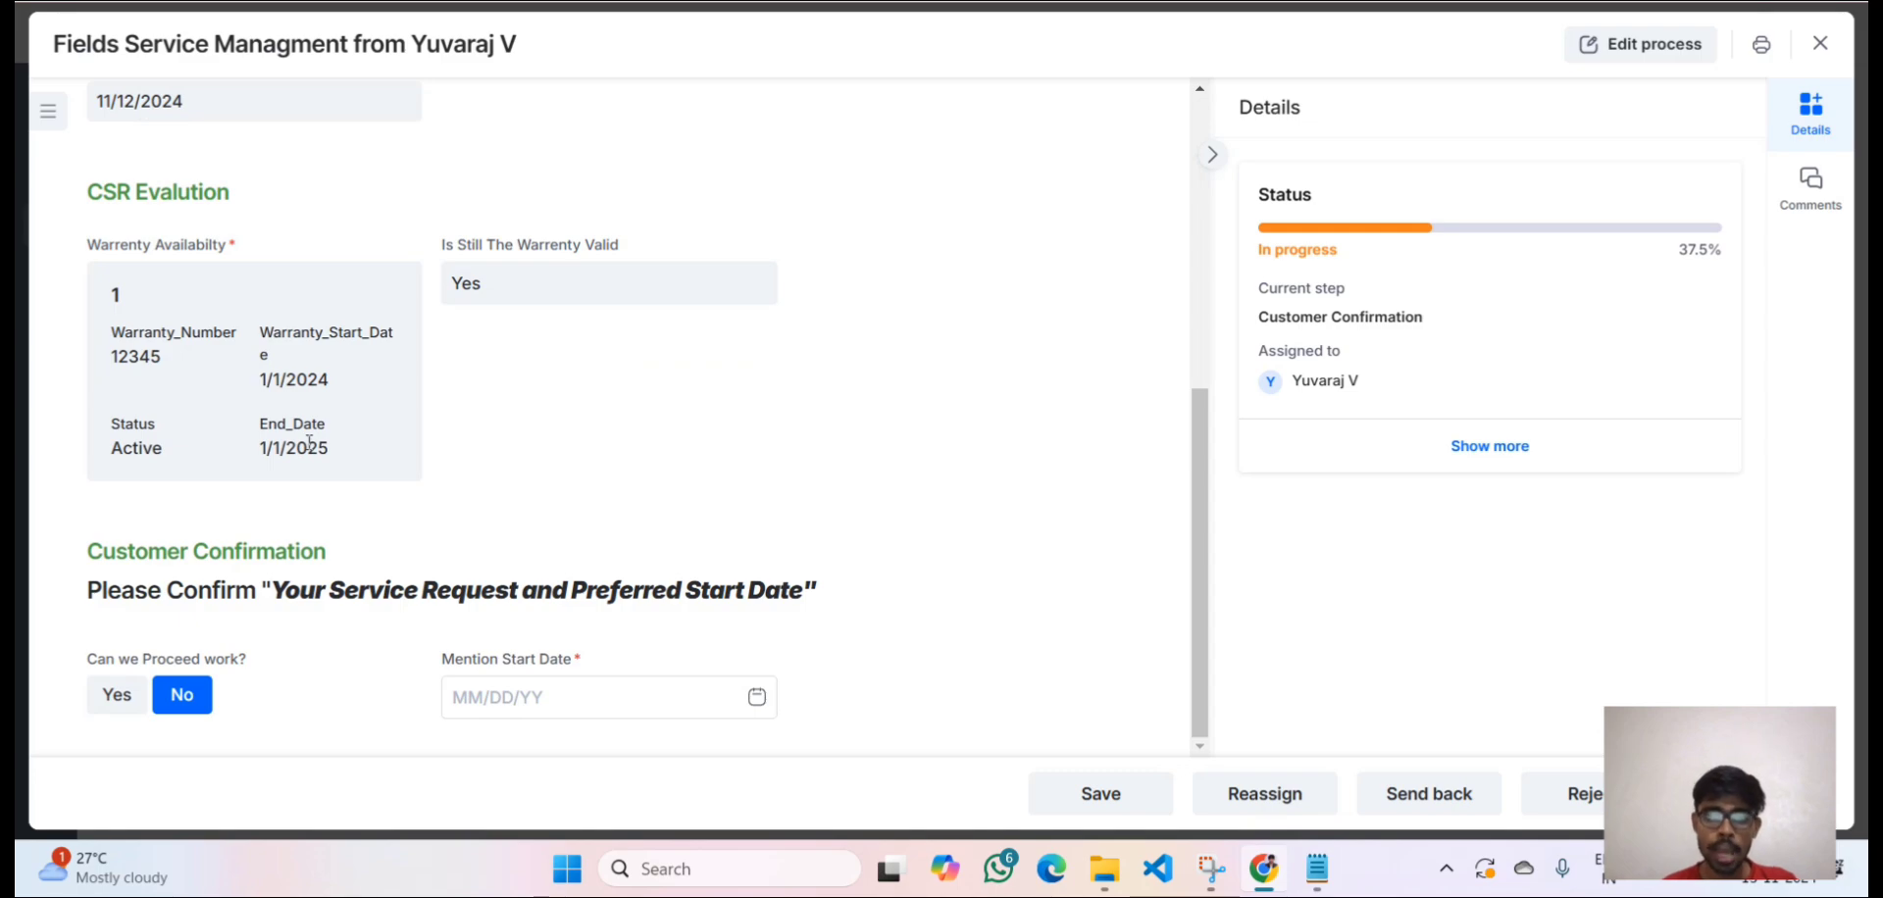
{"action": "scroll", "coordinate": [309, 443], "scroll_direction": "up", "scroll_amount": 6}
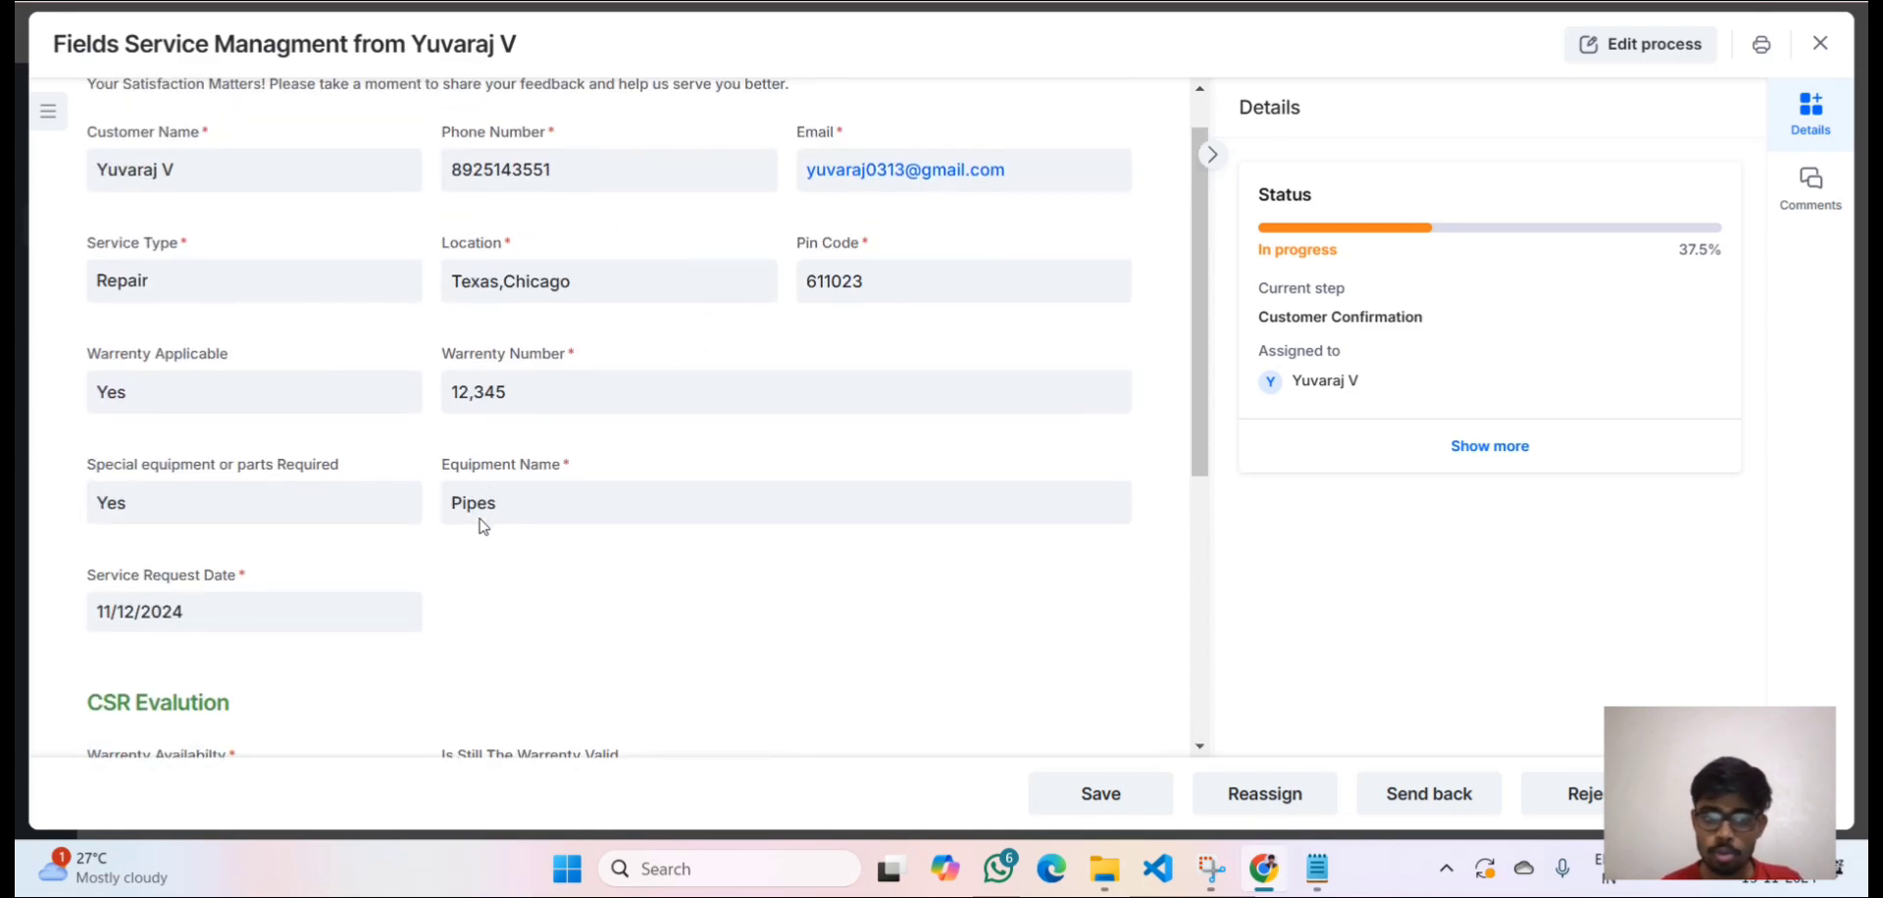
{"action": "scroll", "coordinate": [470, 567], "scroll_direction": "down", "scroll_amount": 5}
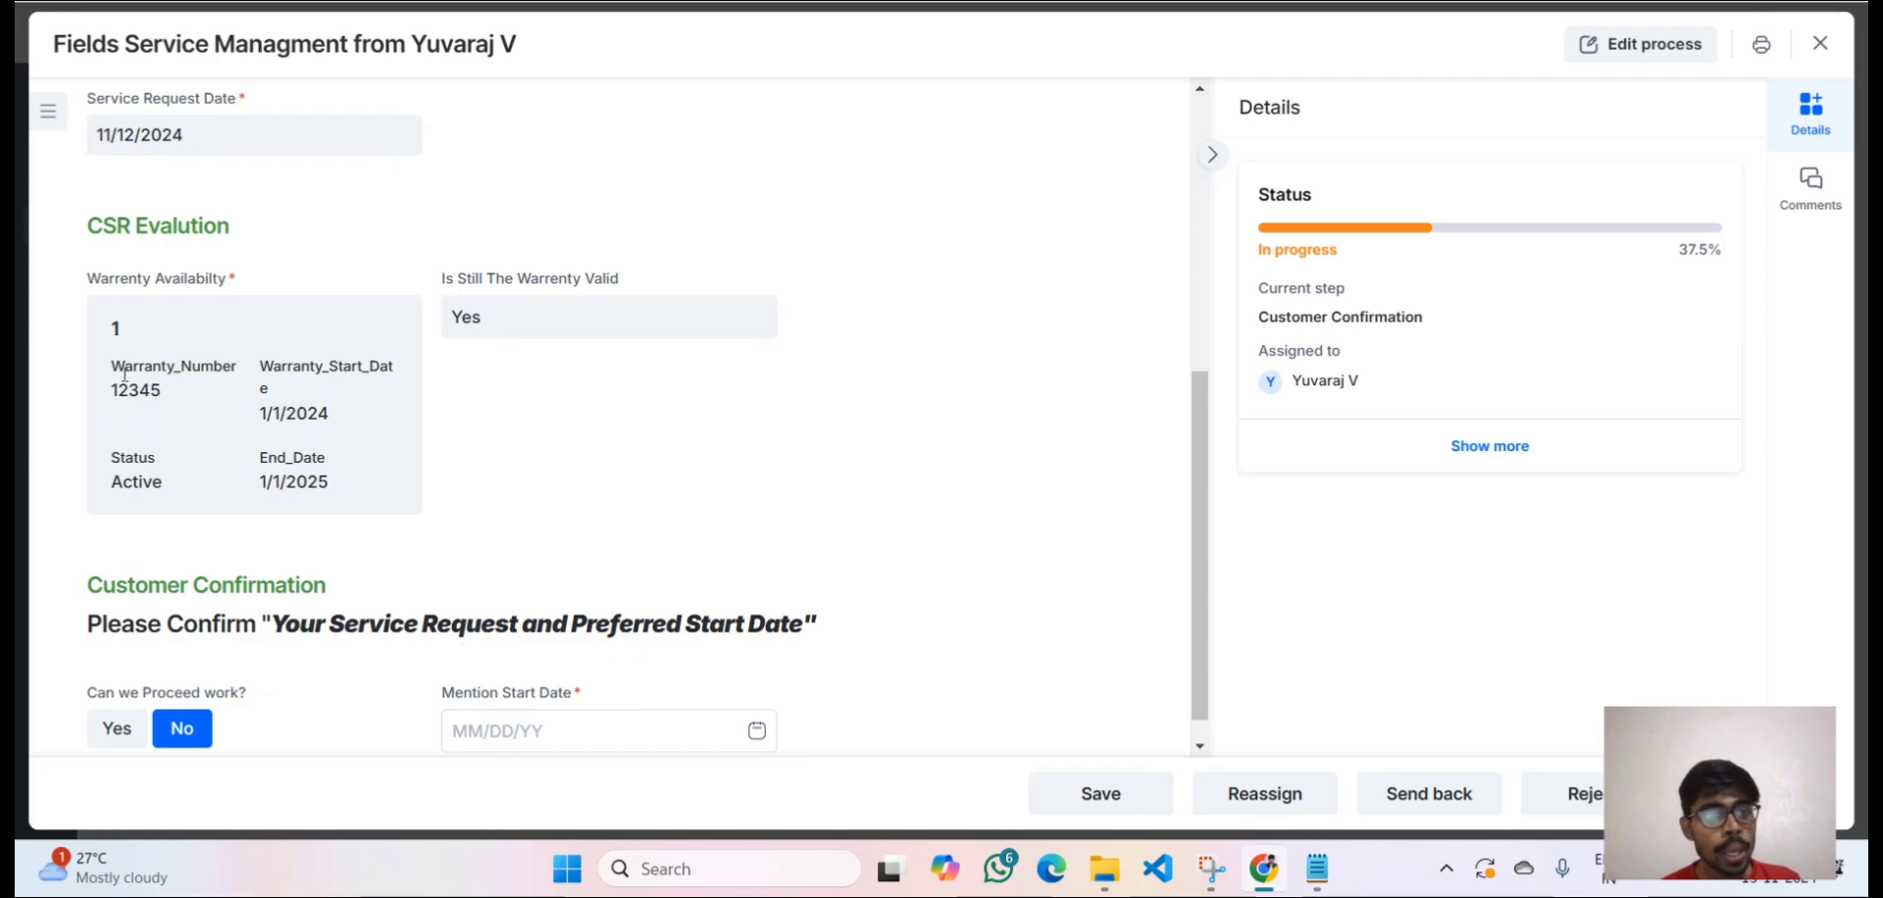
{"action": "left_click_drag", "start_coordinate": [103, 328], "coordinate": [353, 500]}
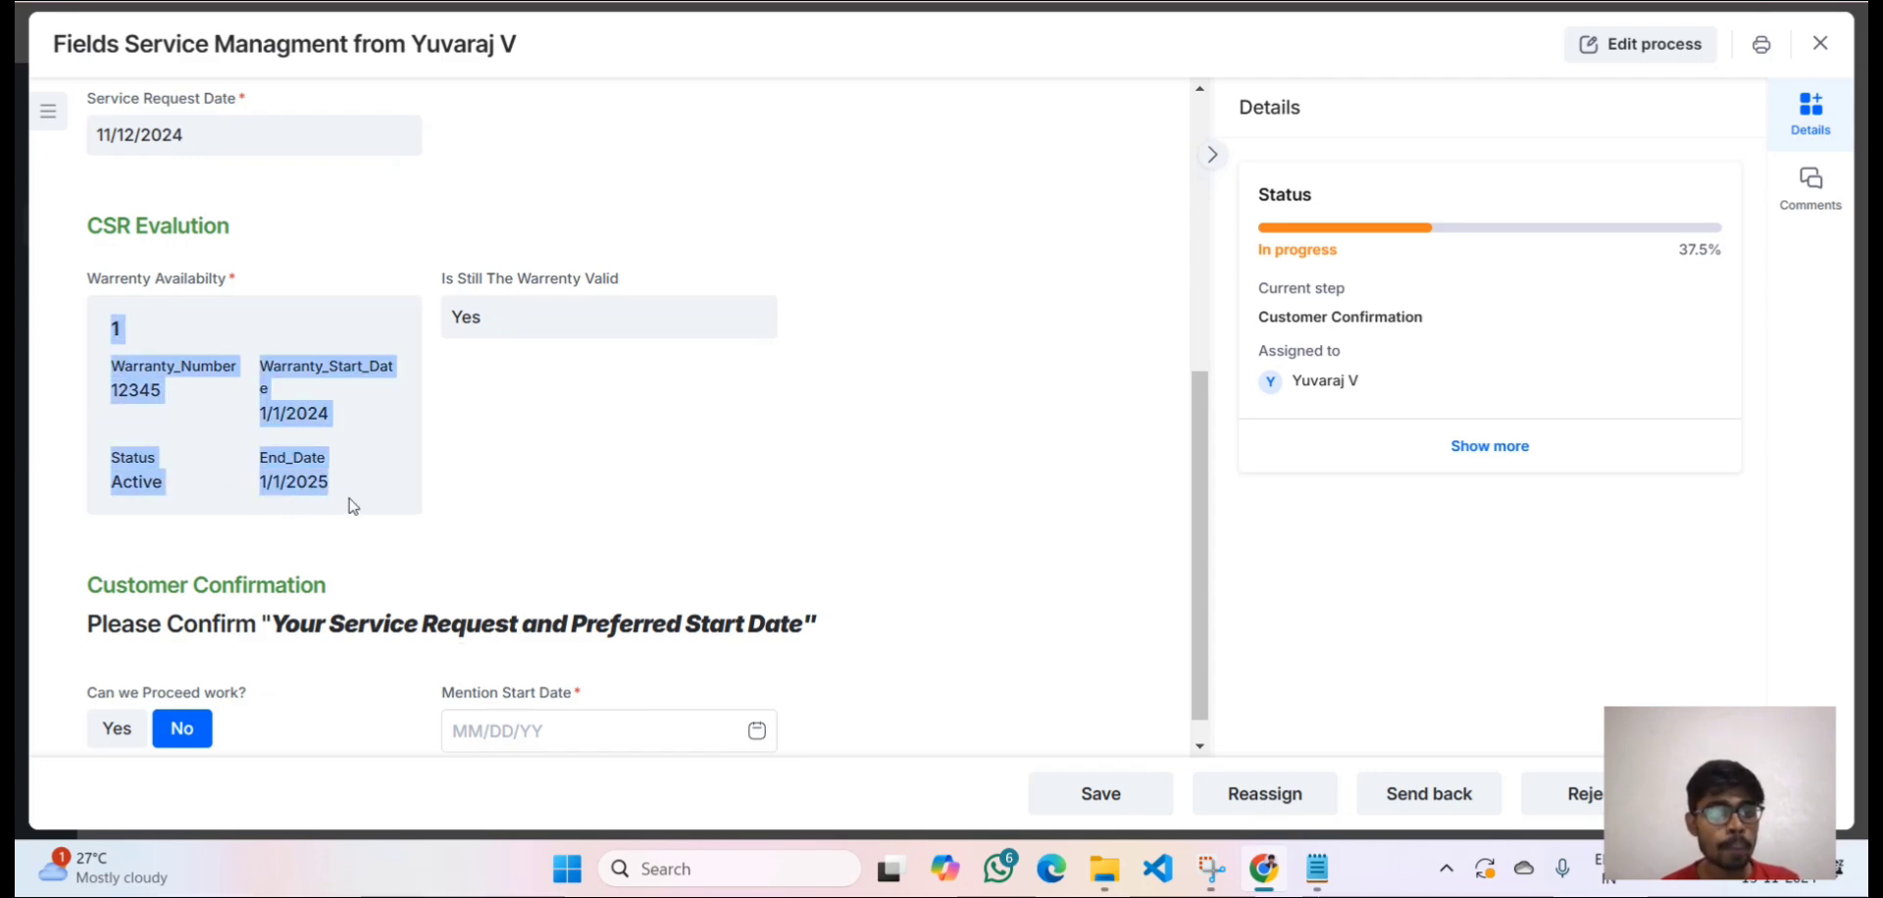
{"action": "left_click", "coordinate": [353, 505]}
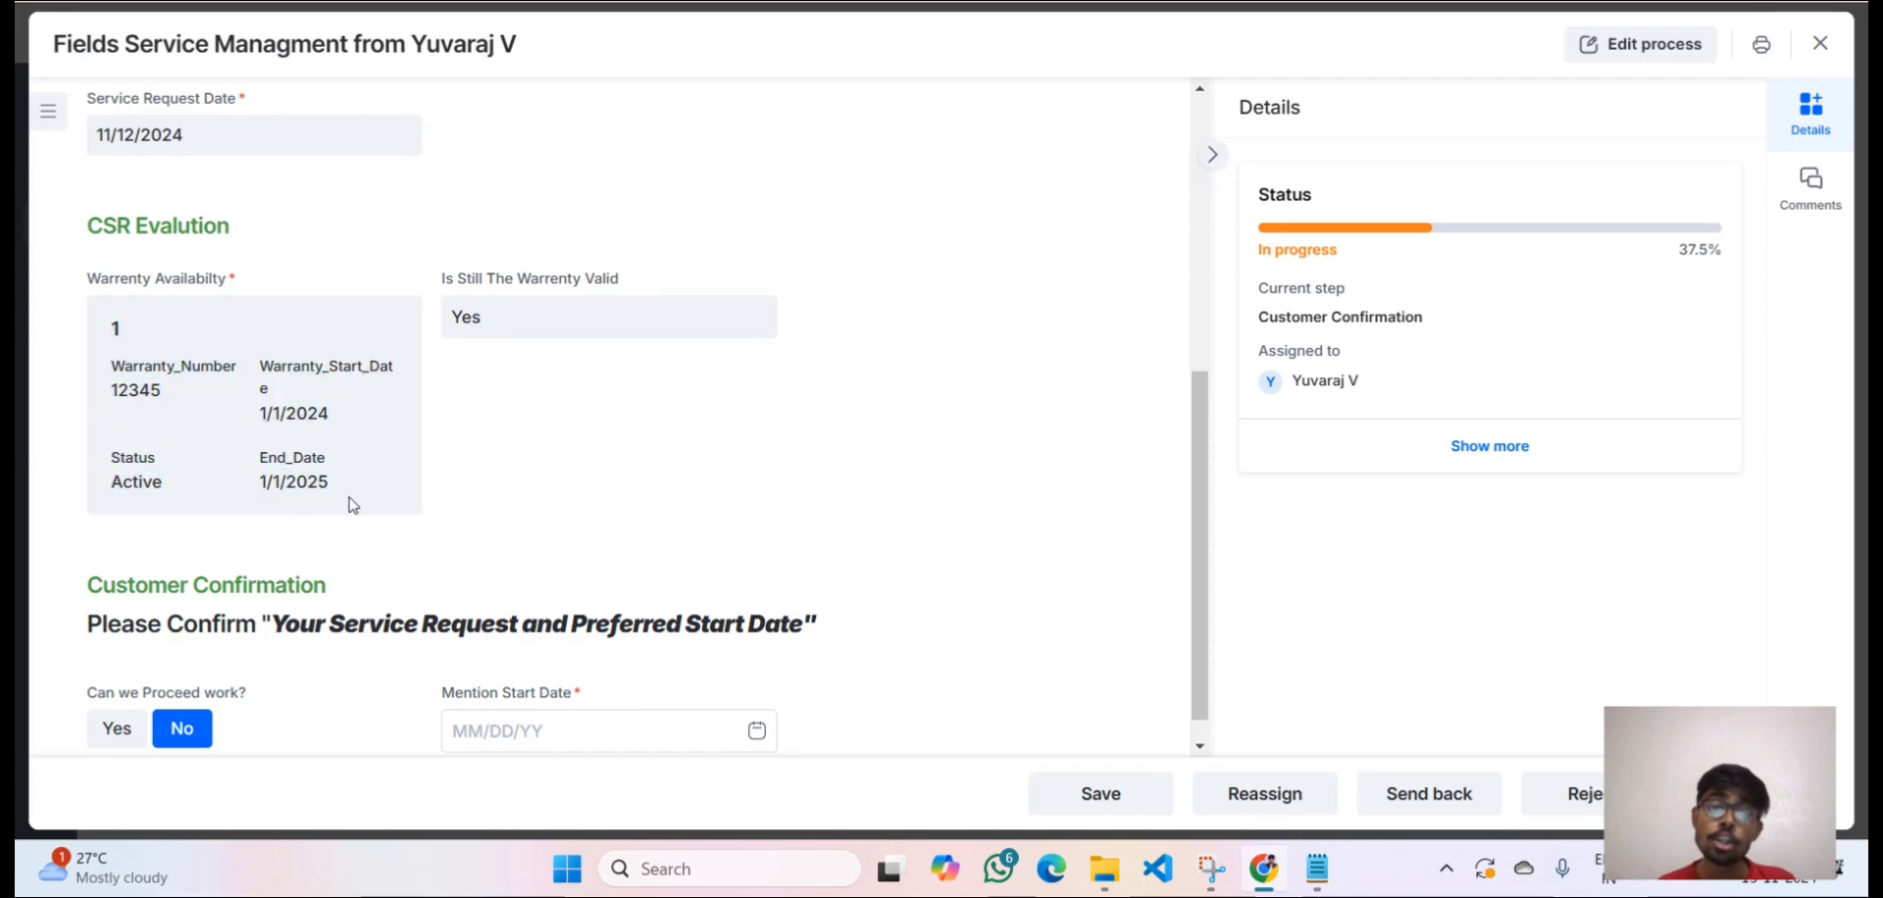
{"action": "scroll", "coordinate": [353, 505], "scroll_direction": "down", "scroll_amount": 1}
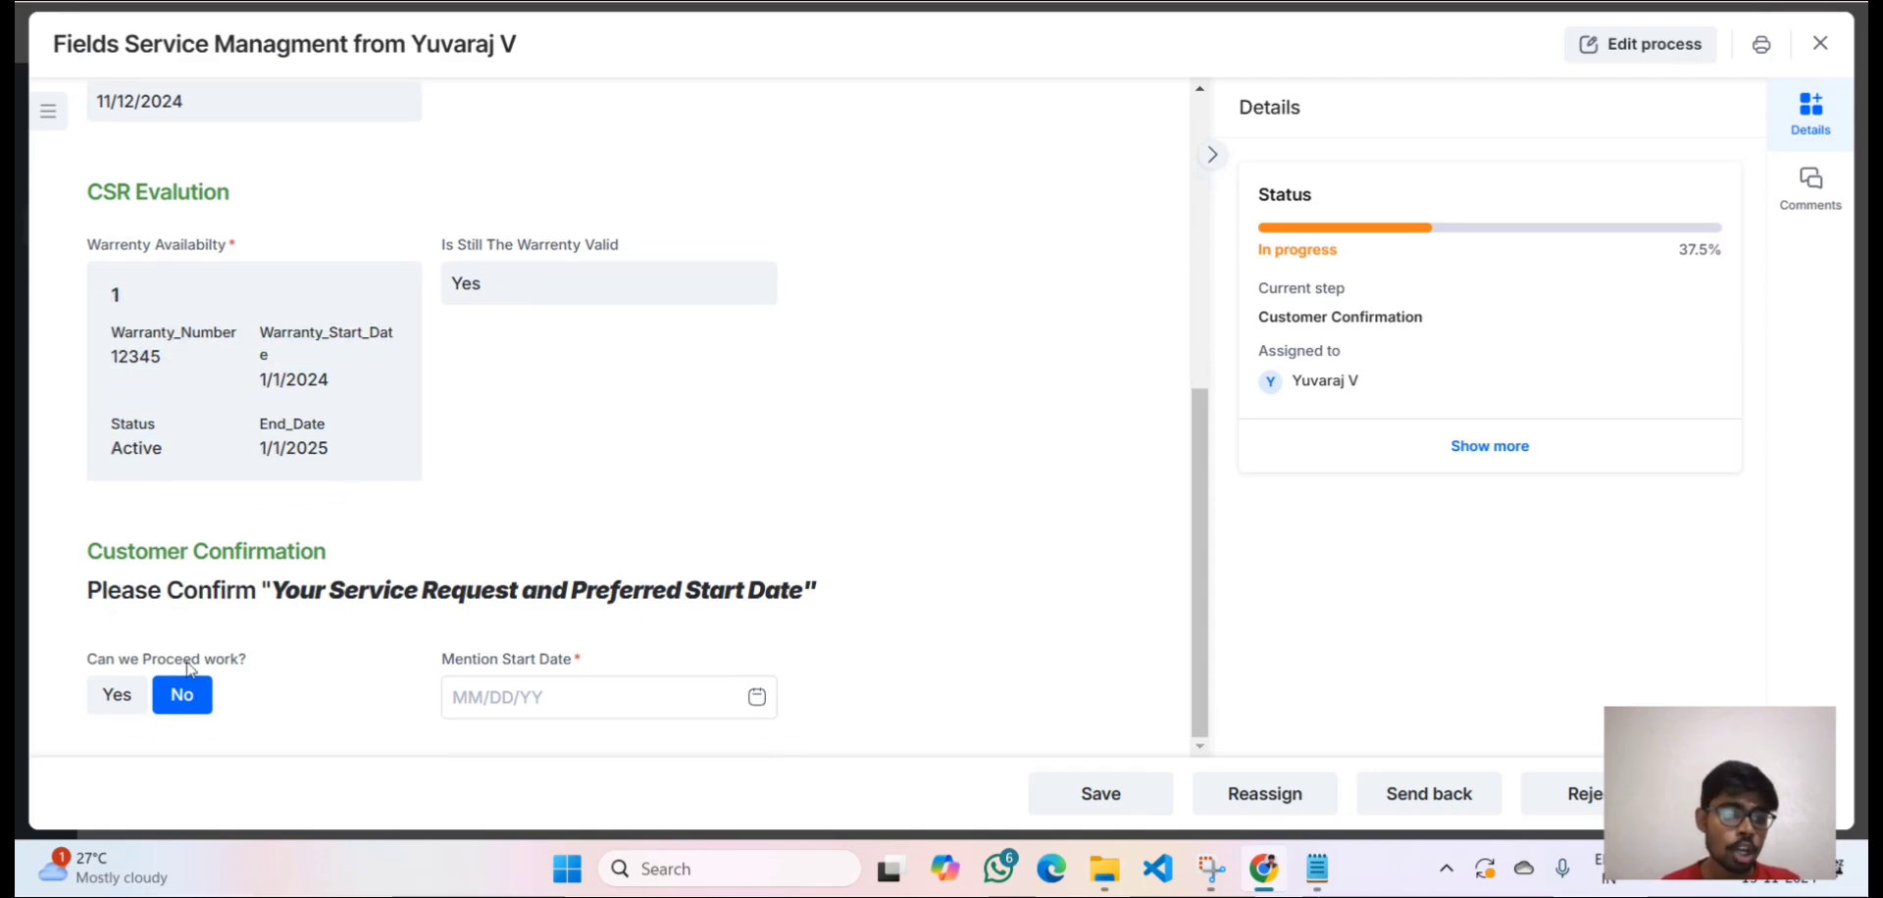
Set 'Can we Proceed work?' to Yes with a start date of 11/14/2024.
{"action": "left_click", "coordinate": [134, 696]}
{"action": "left_click", "coordinate": [579, 702]}
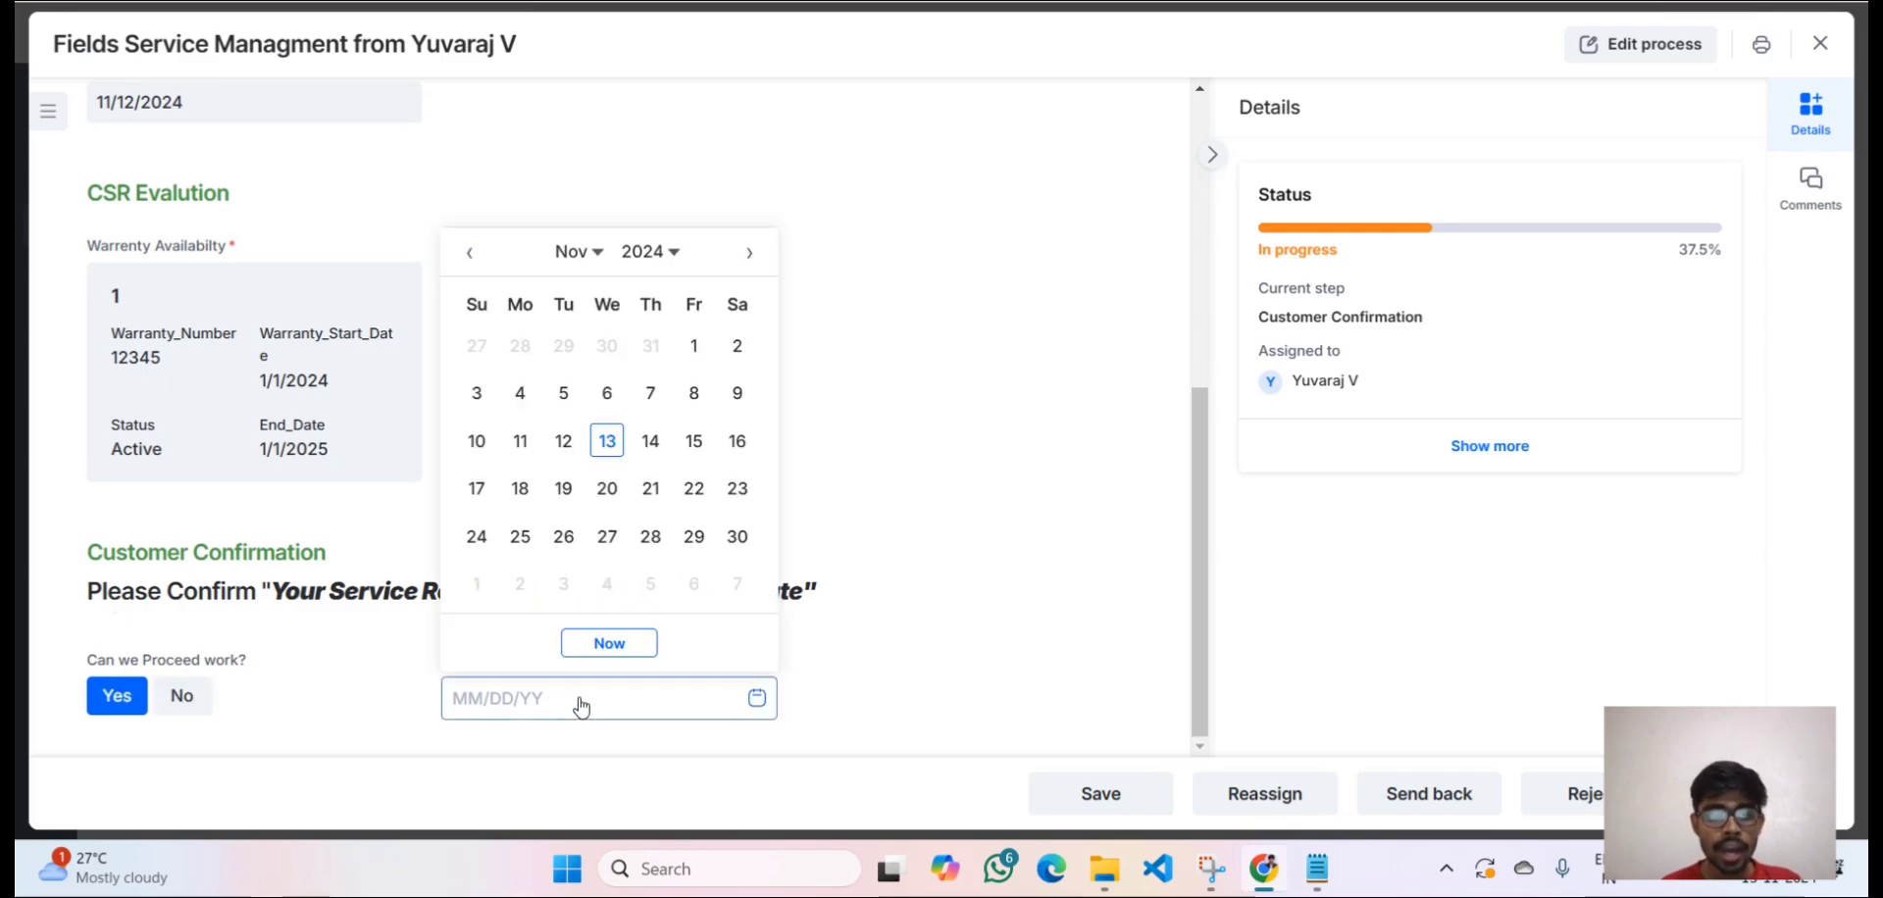
{"action": "left_click", "coordinate": [650, 441]}
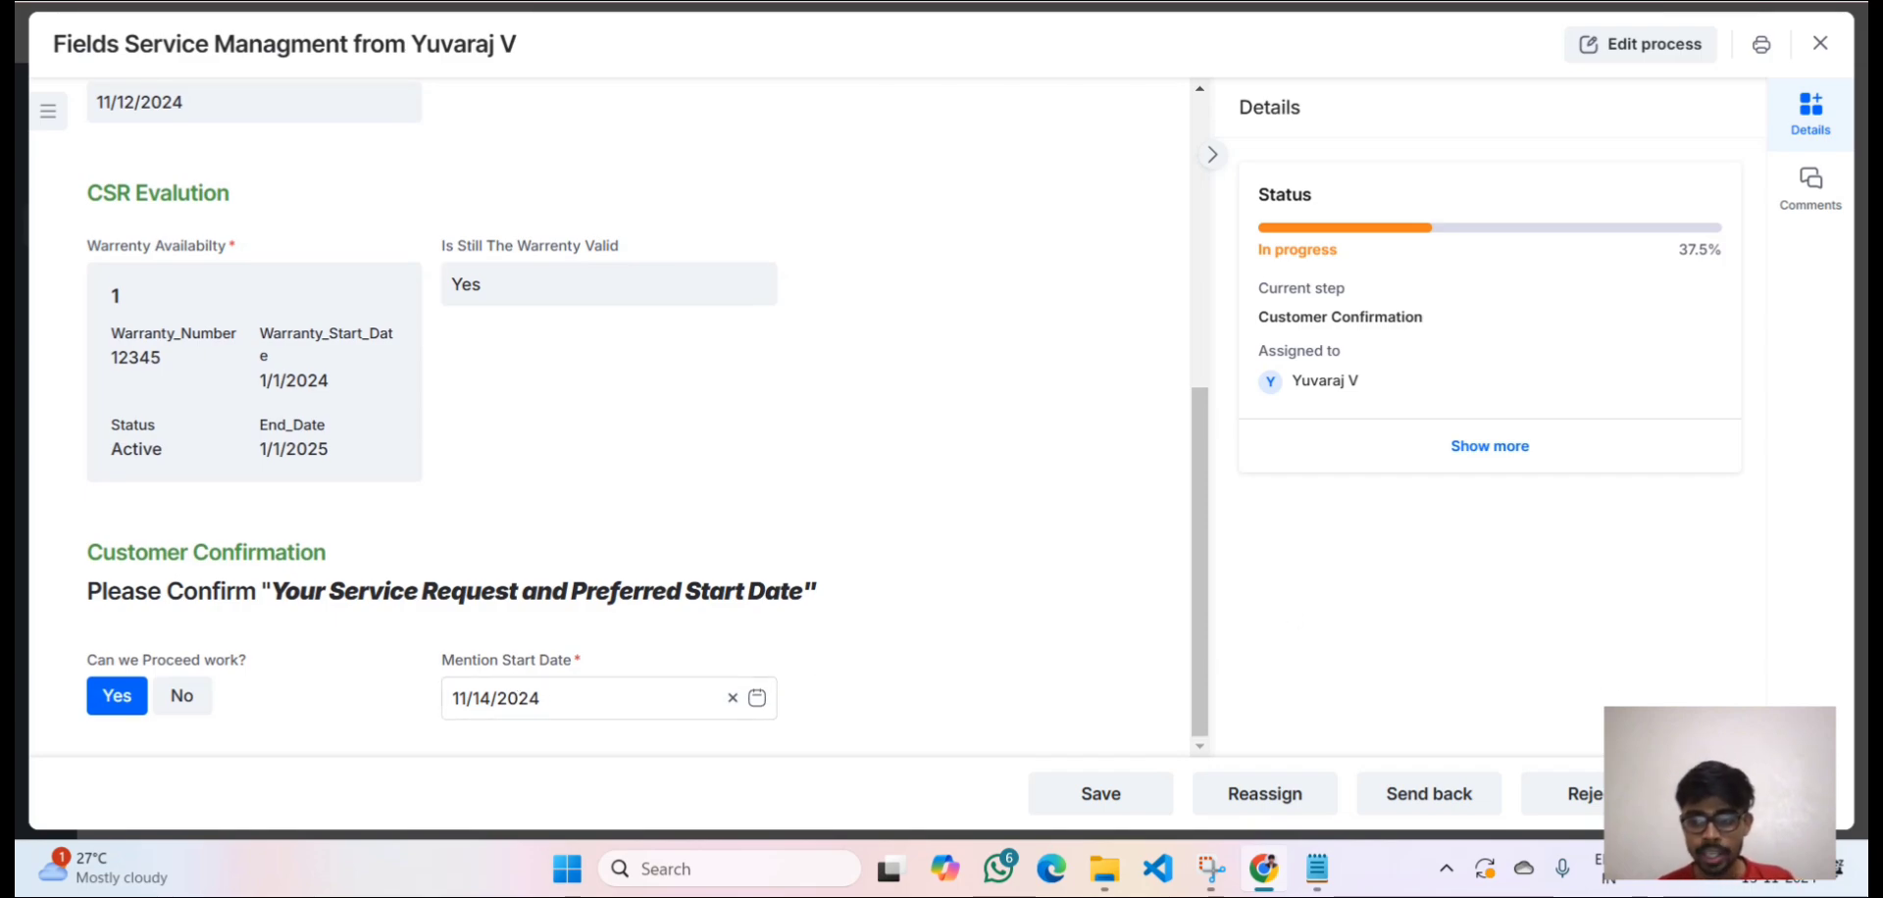
Submit customer confirmation, reopen the request at Service Adjustments & Updates, and add 5 field-report rows.
{"action": "left_click", "coordinate": [1757, 794]}
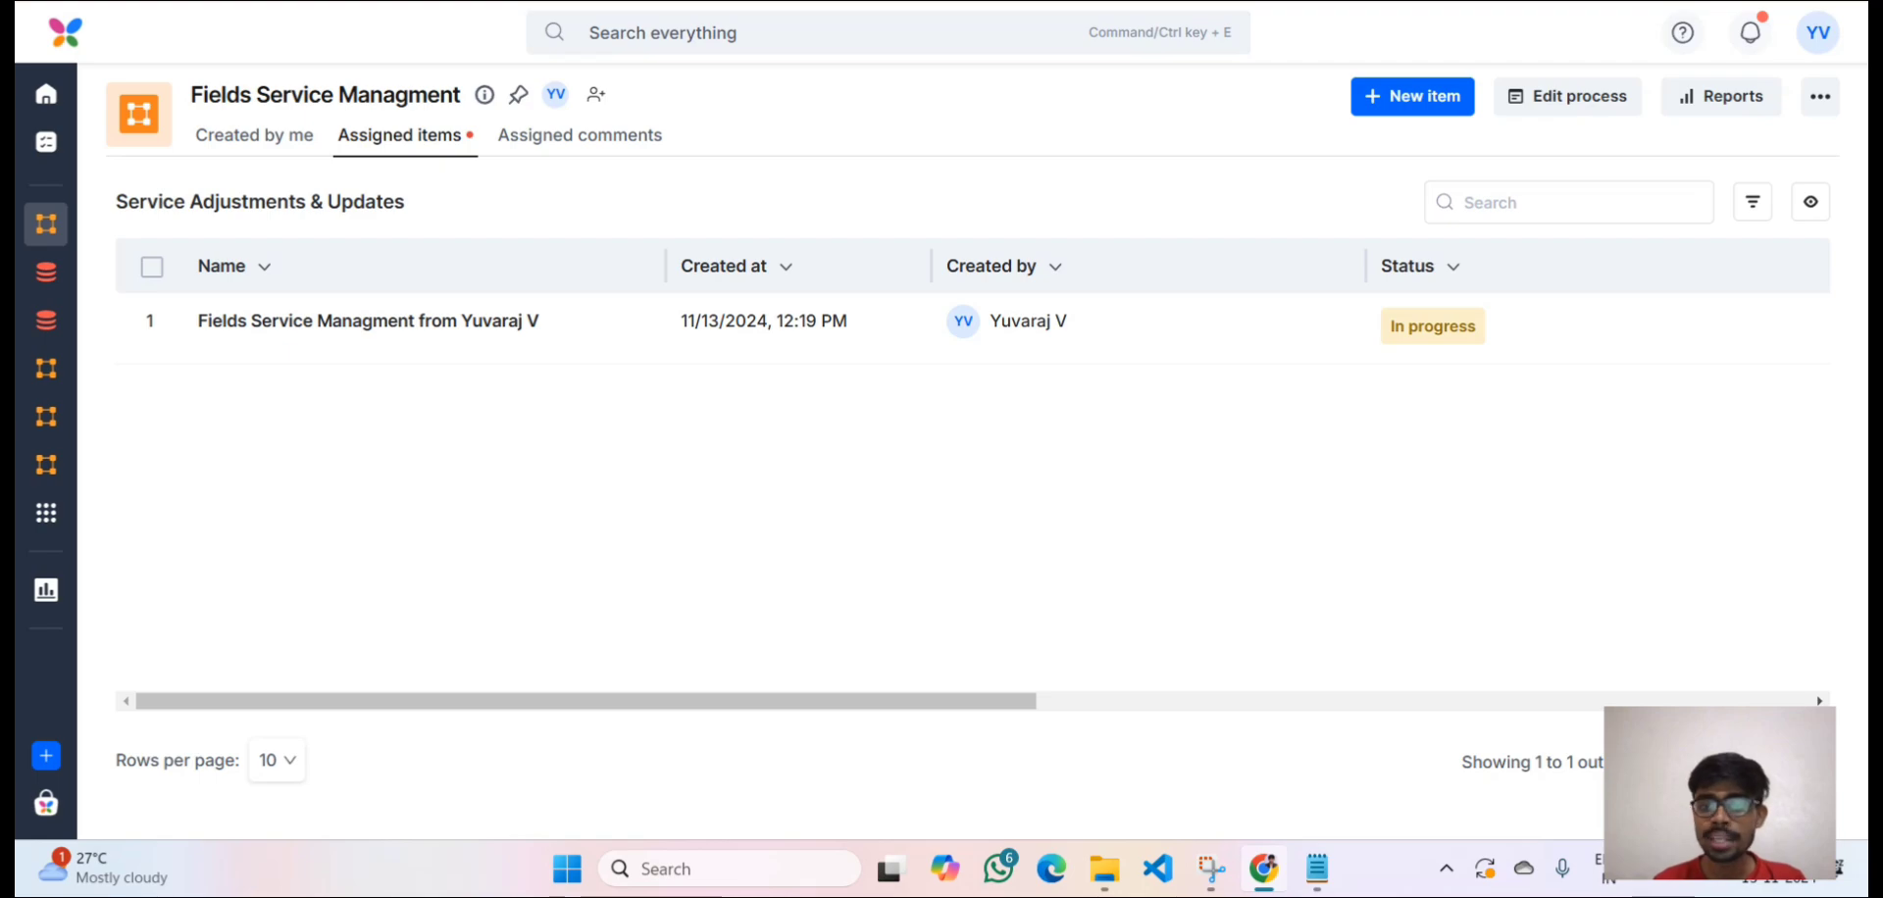
{"action": "left_click", "coordinate": [1174, 347]}
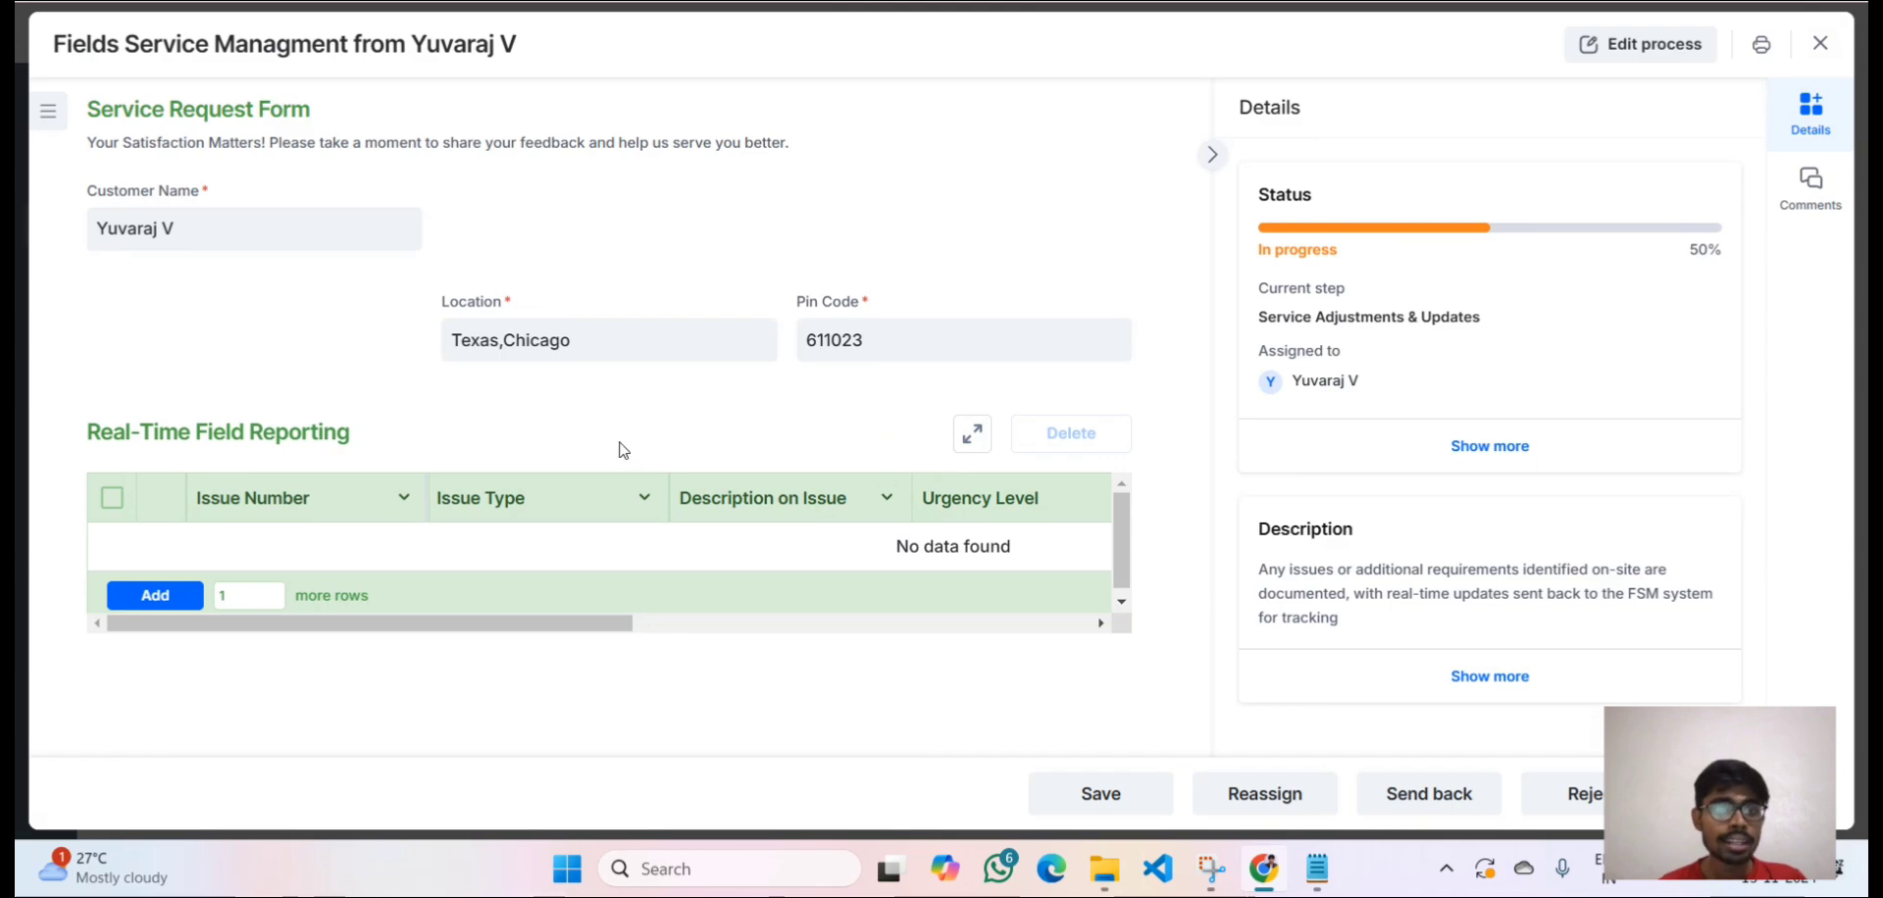
{"action": "left_click", "coordinate": [245, 592]}
{"action": "key", "text": "BackSpace"}
{"action": "type", "text": "5"}
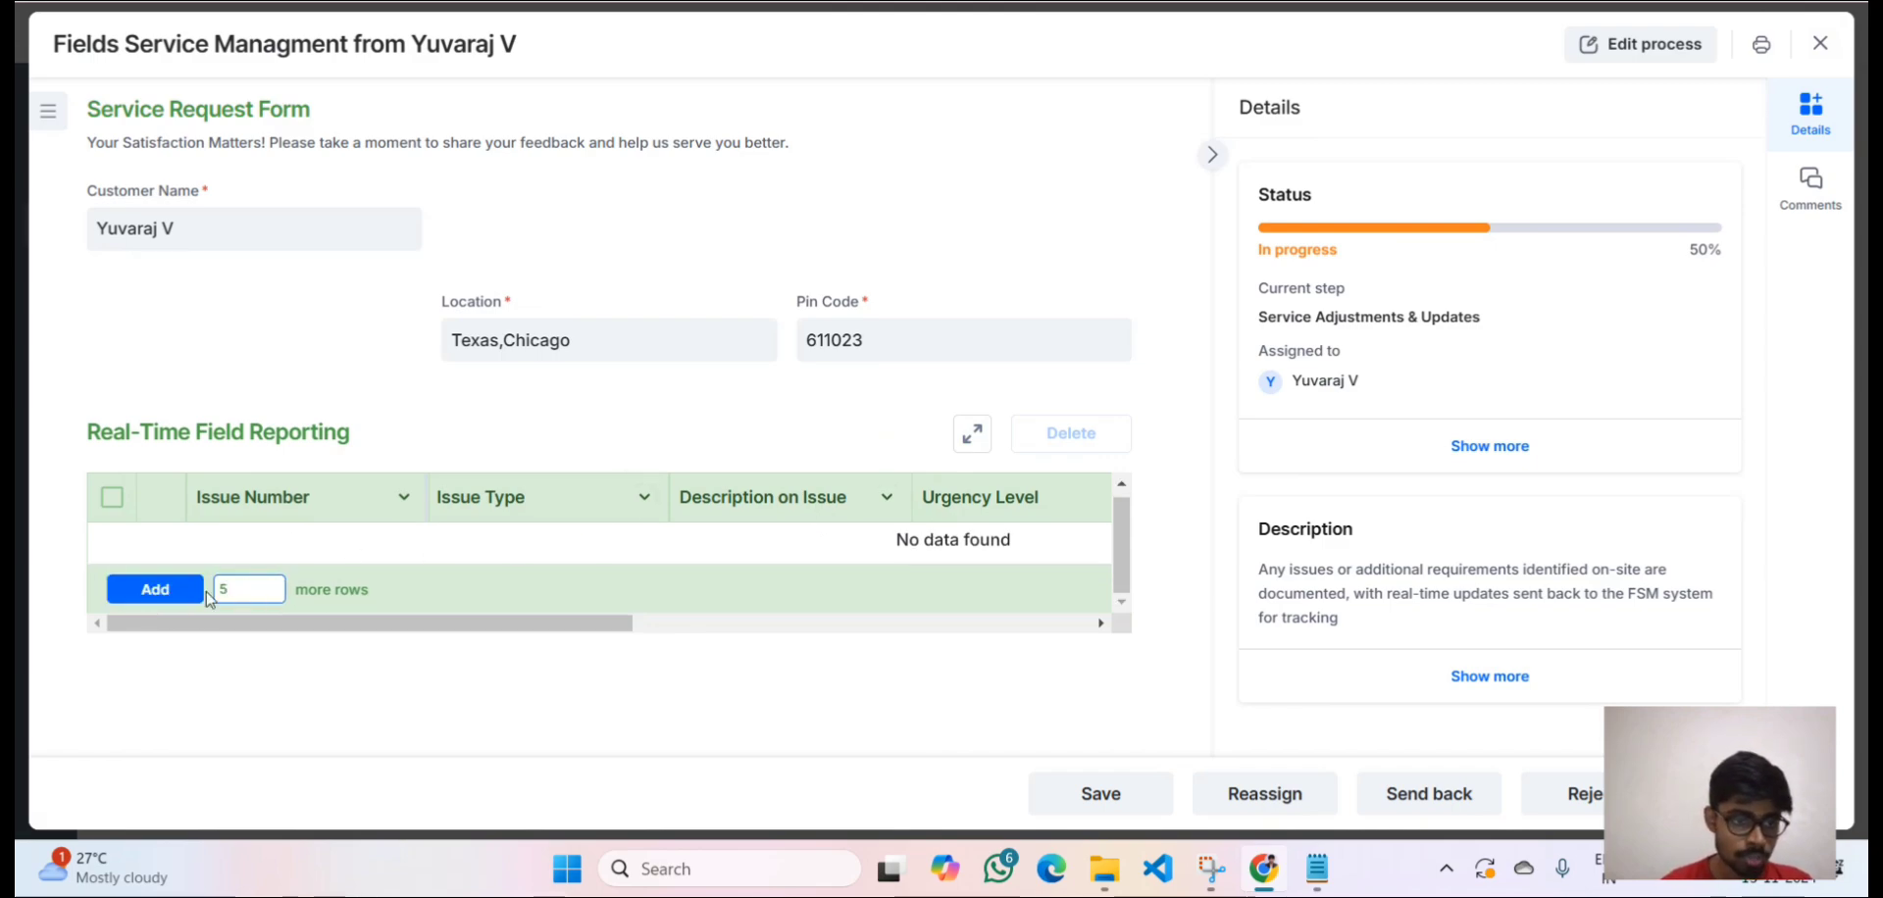
{"action": "left_click", "coordinate": [196, 594]}
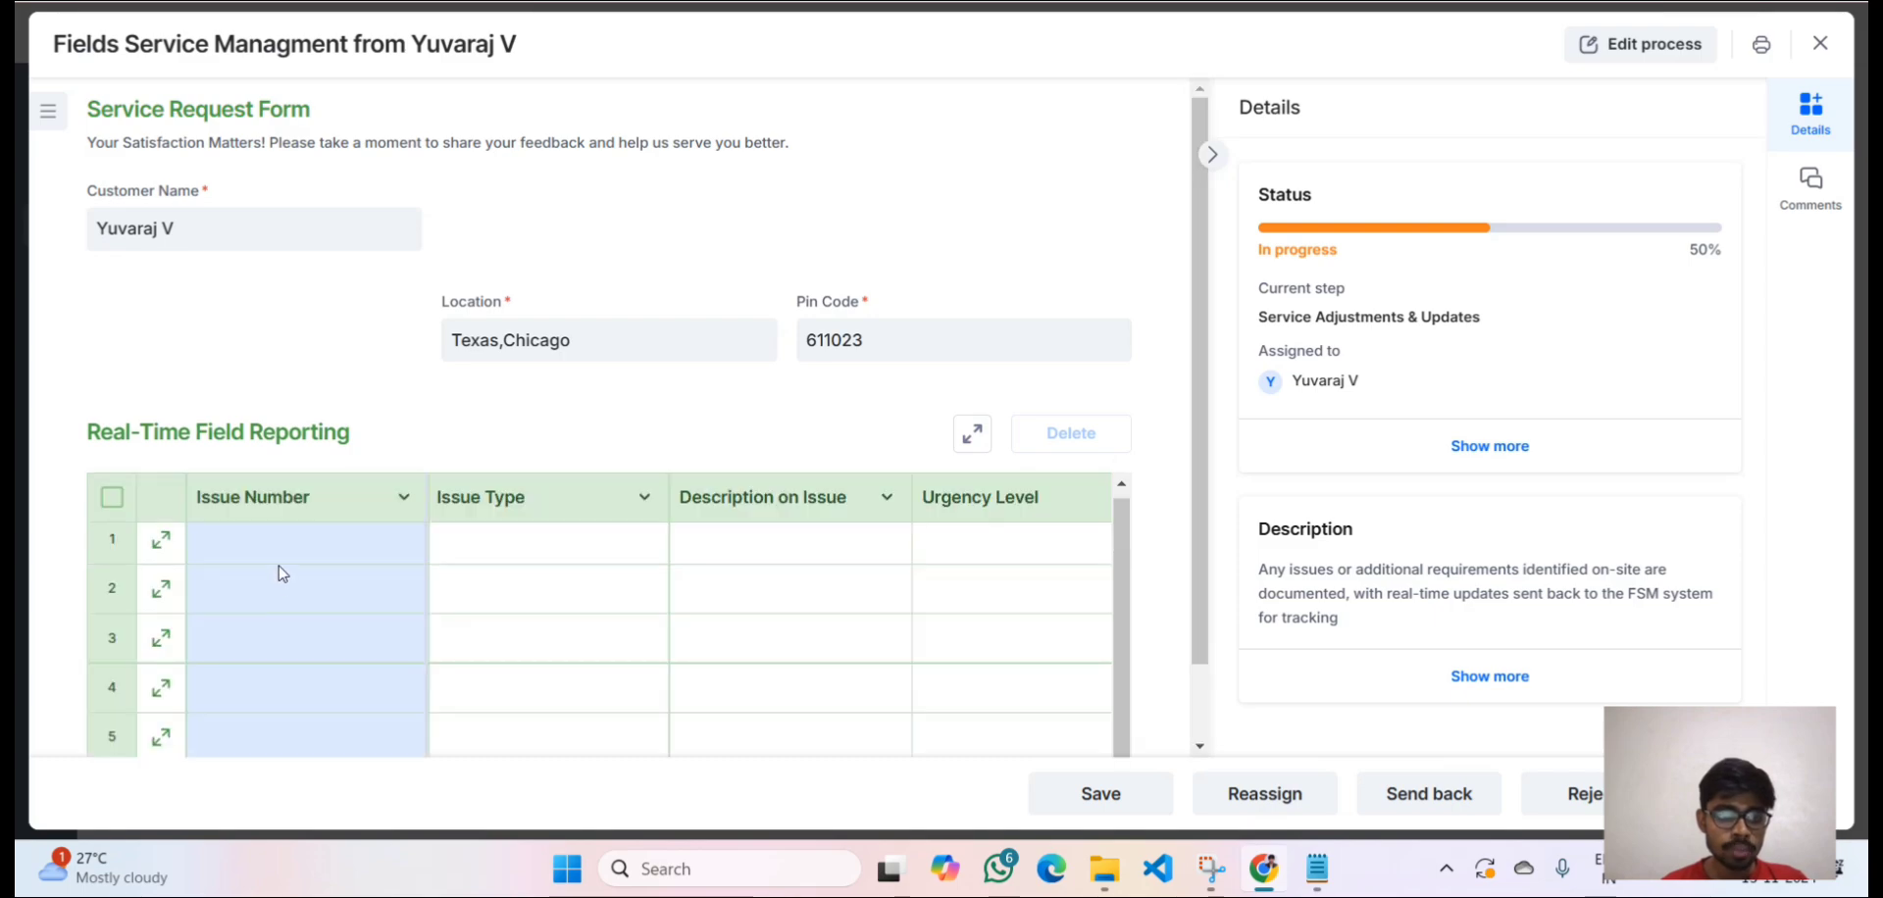
Fill row 1 with issue number 01, type Equipment Failure, and description 'Needed to be Change'.
{"action": "left_click", "coordinate": [292, 552]}
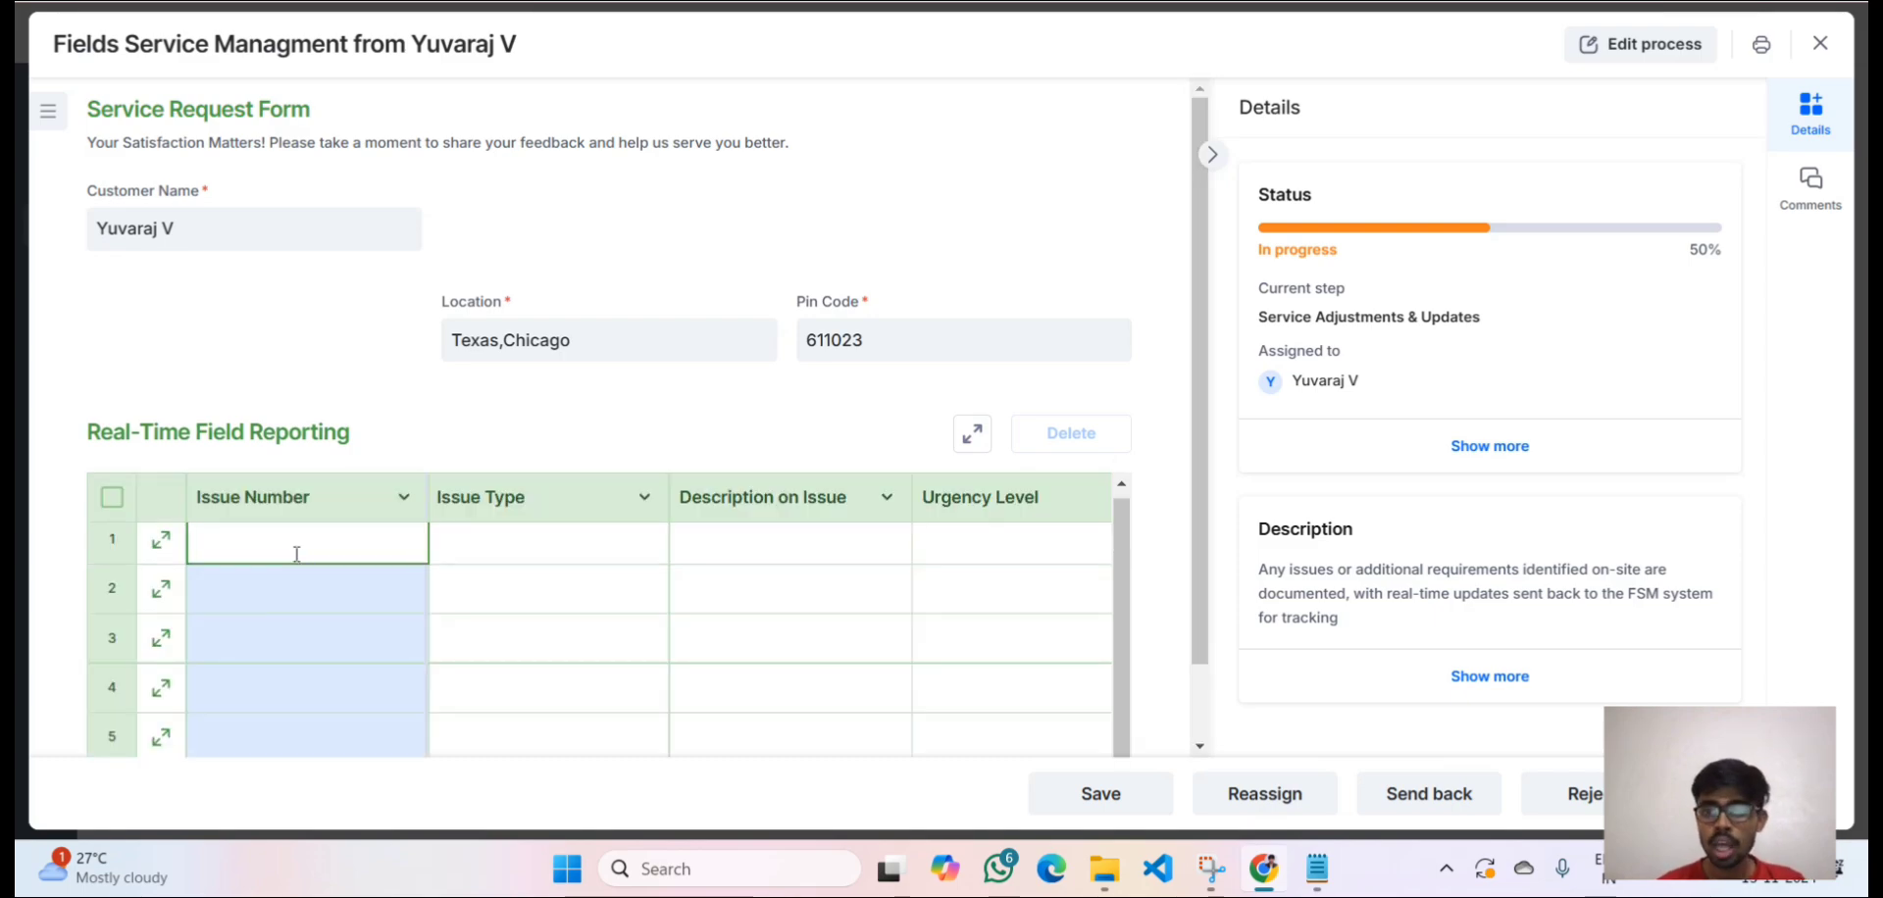
{"action": "type", "text": "01"}
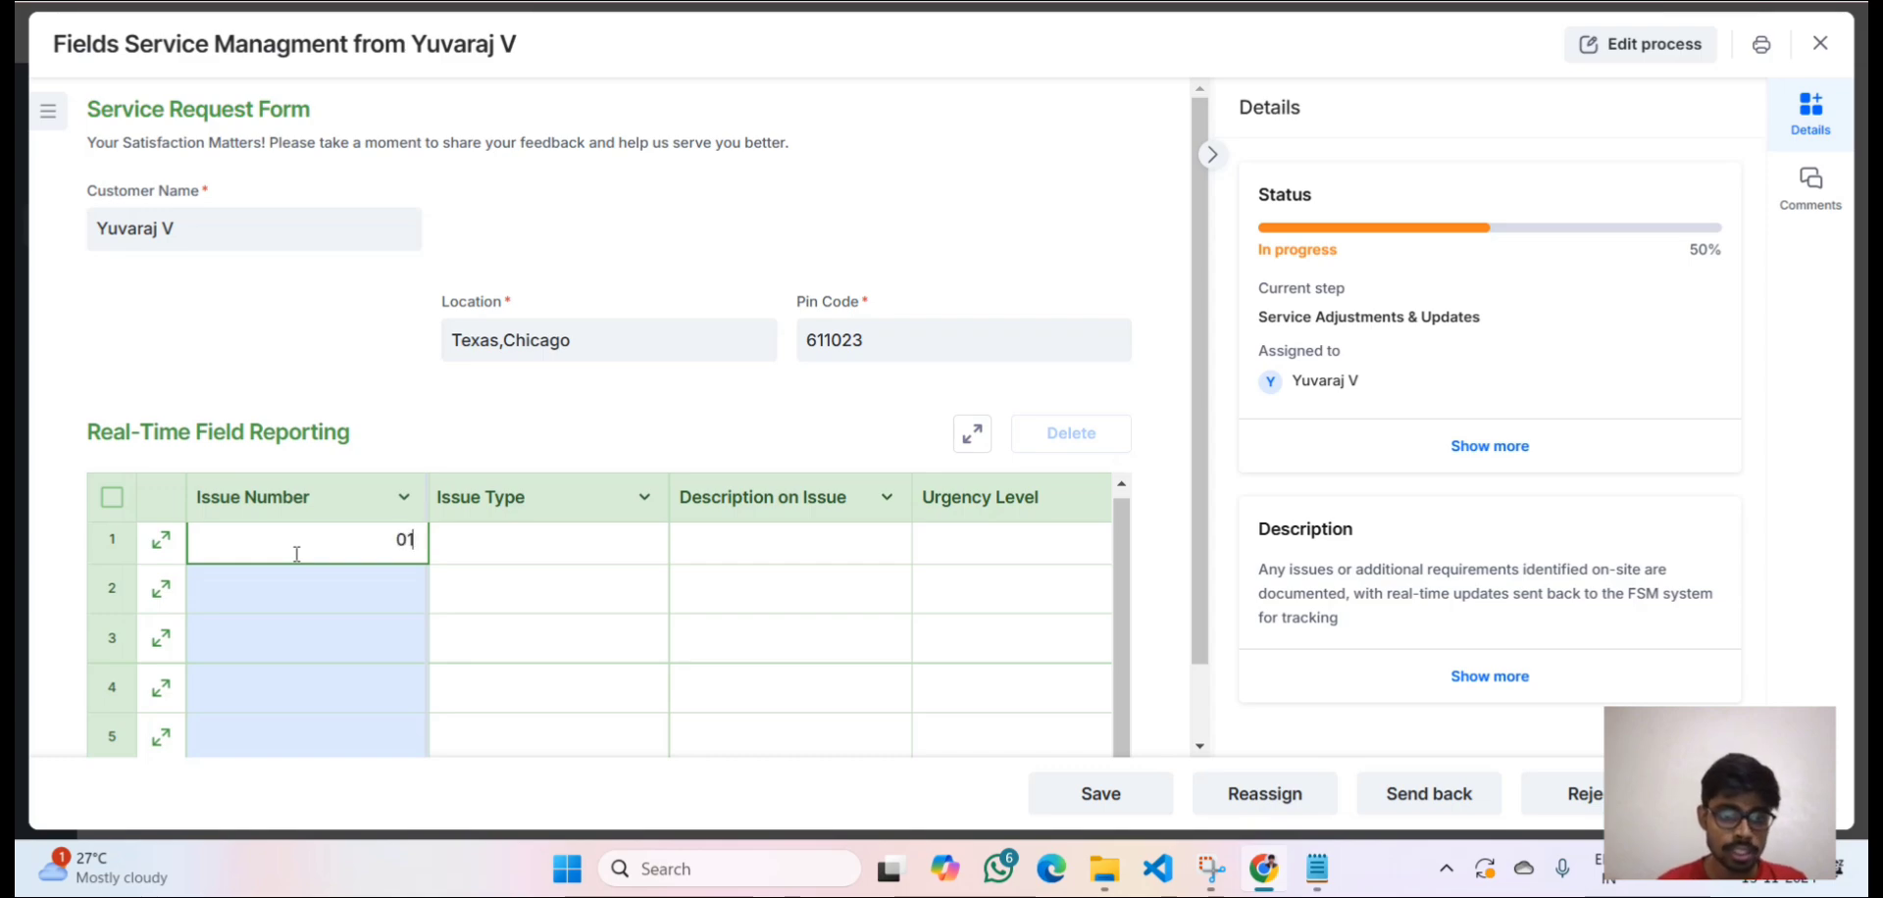
{"action": "left_click", "coordinate": [504, 556]}
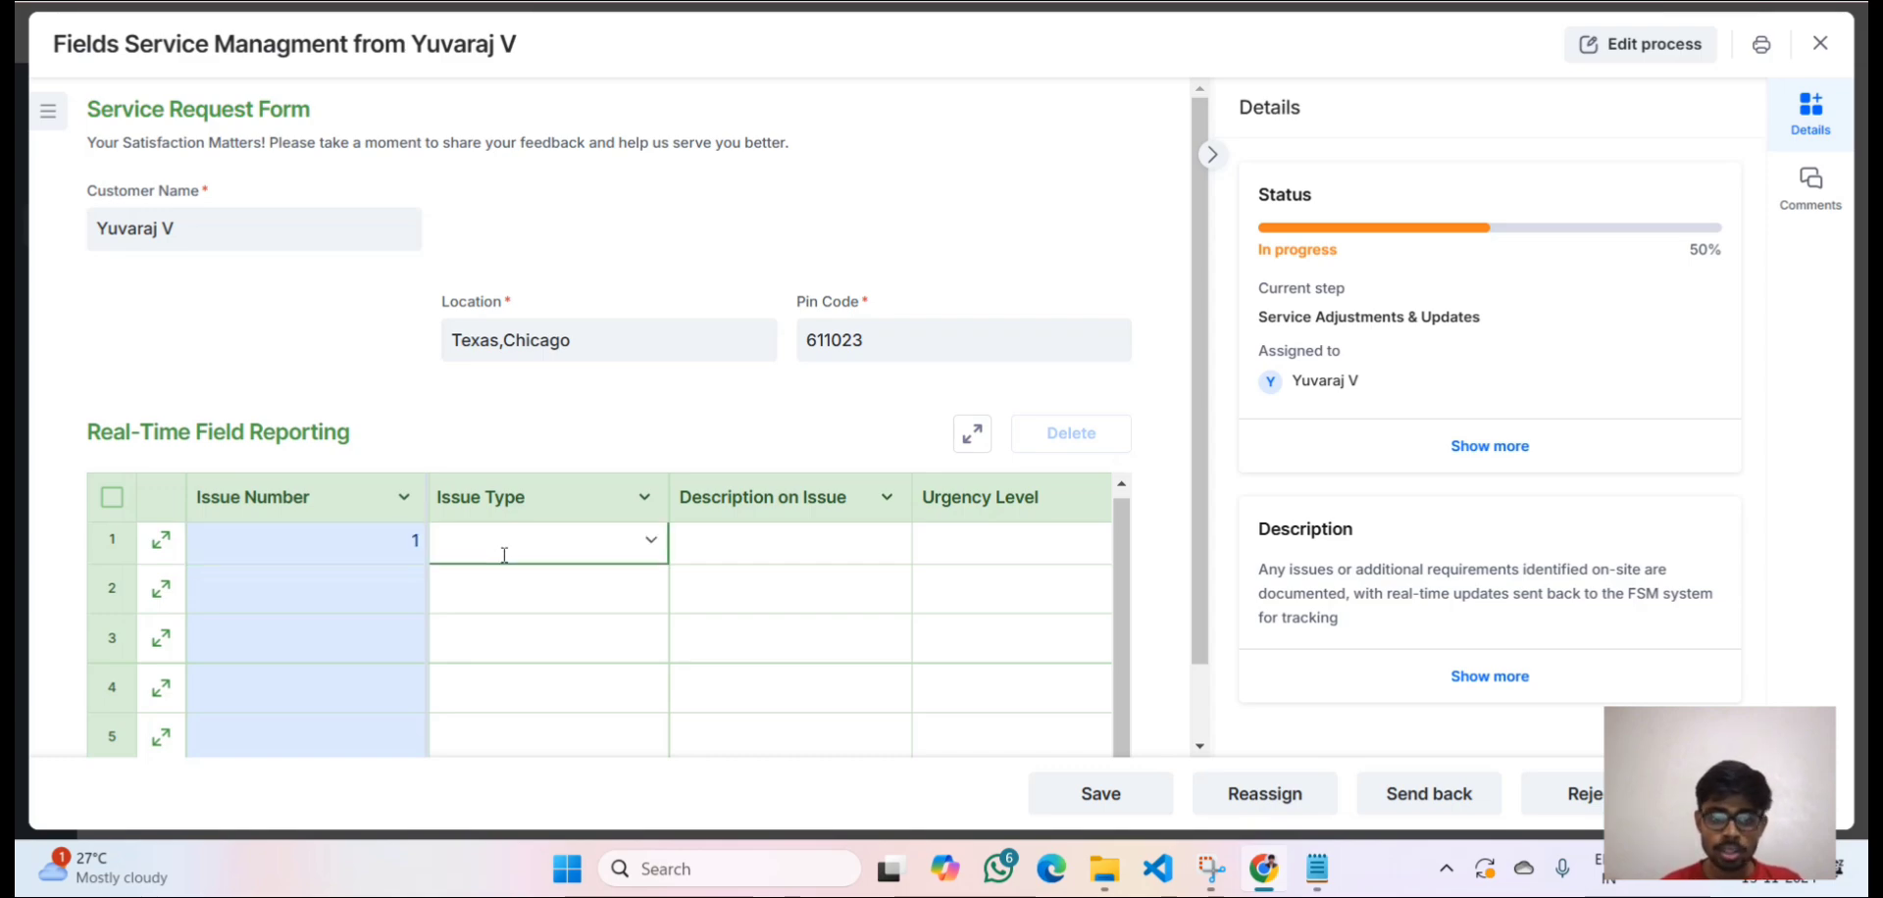
{"action": "left_click", "coordinate": [652, 543]}
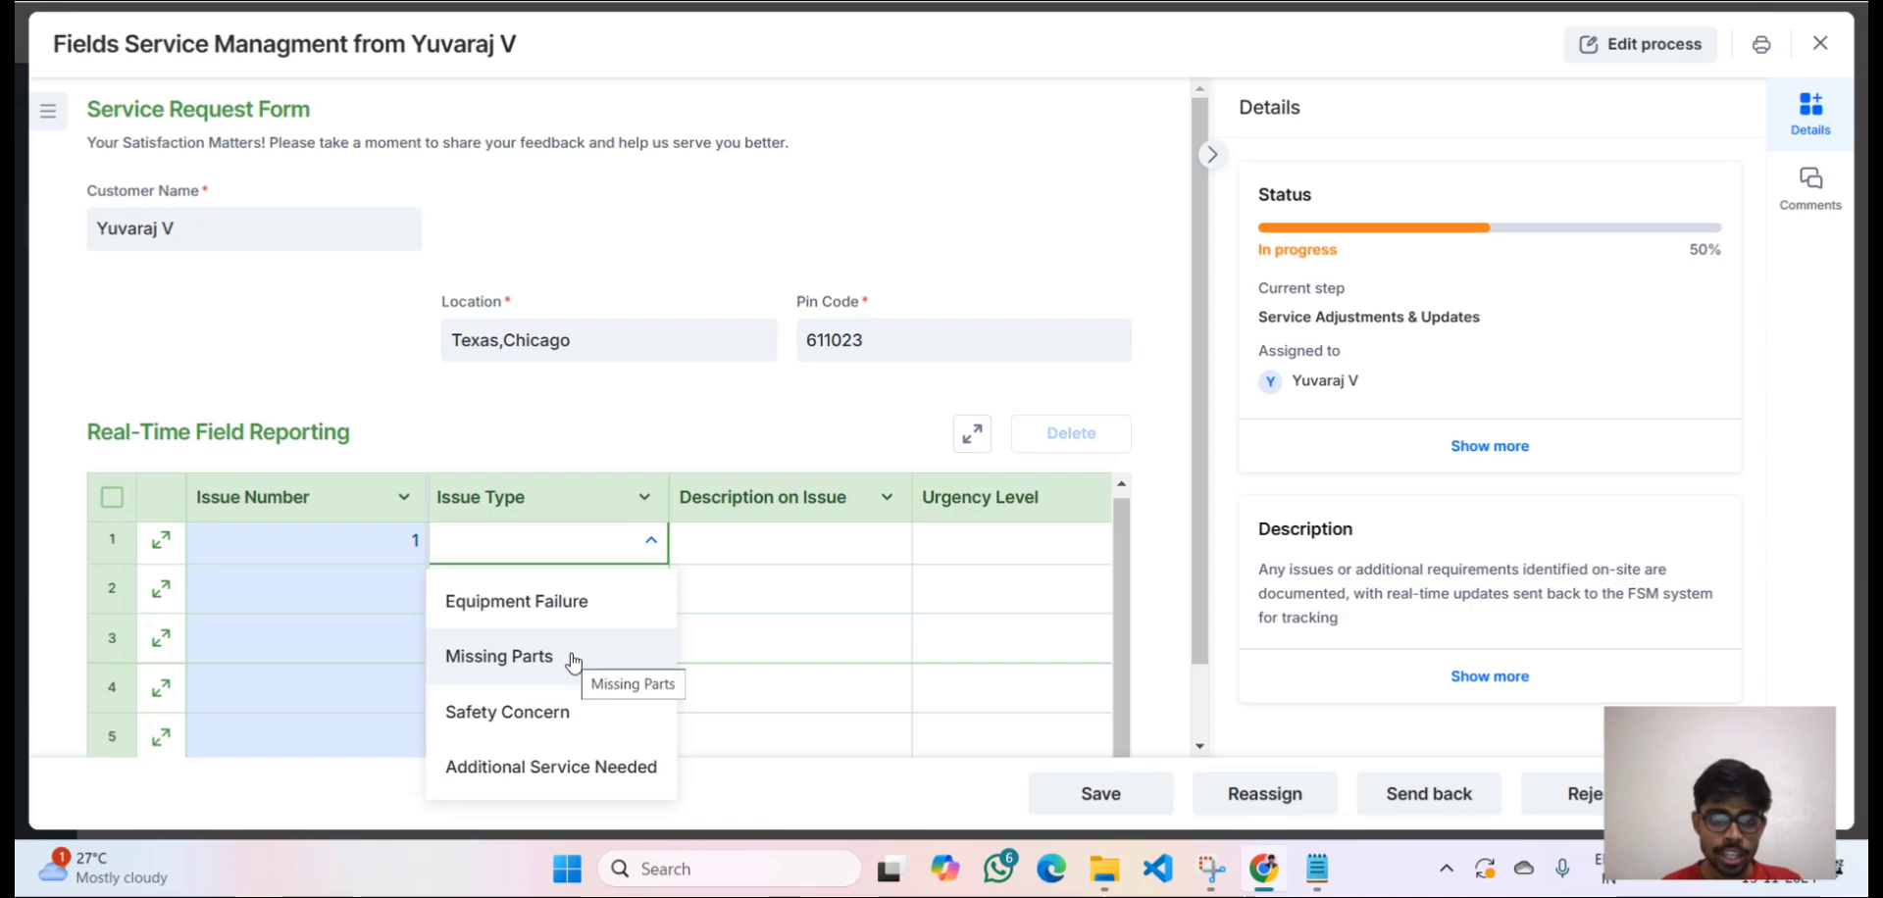
{"action": "left_click", "coordinate": [544, 603]}
{"action": "left_click", "coordinate": [756, 542]}
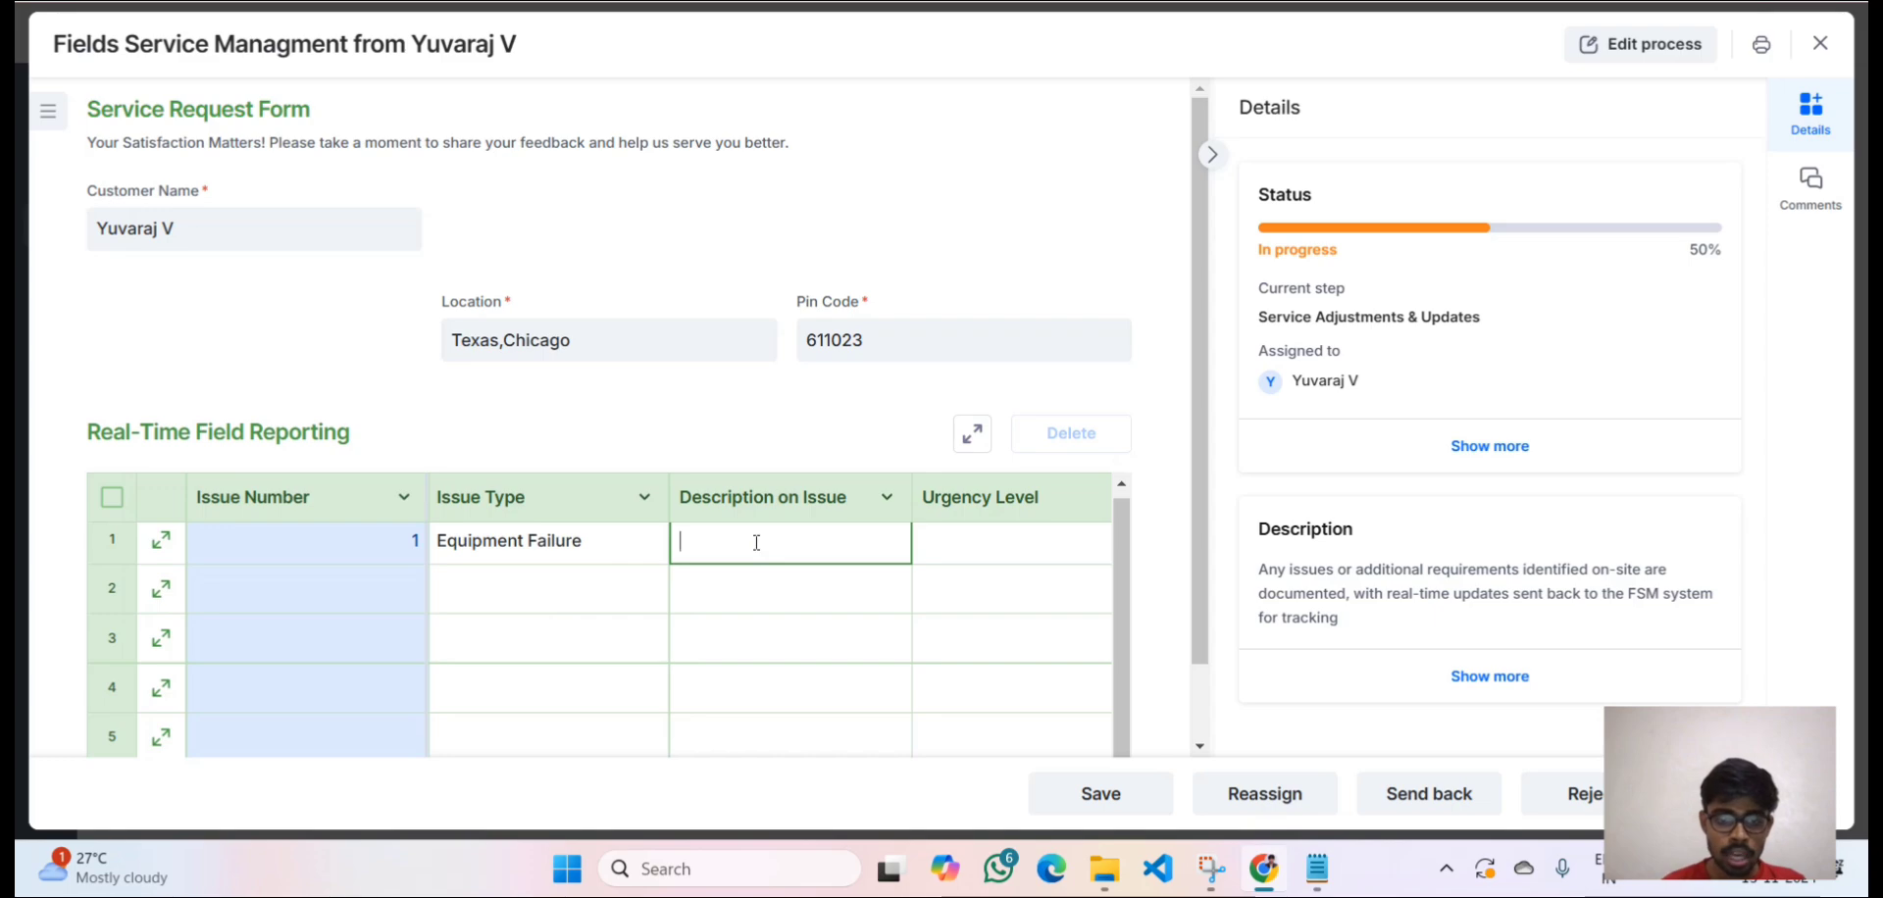
{"action": "type", "text": "Need"}
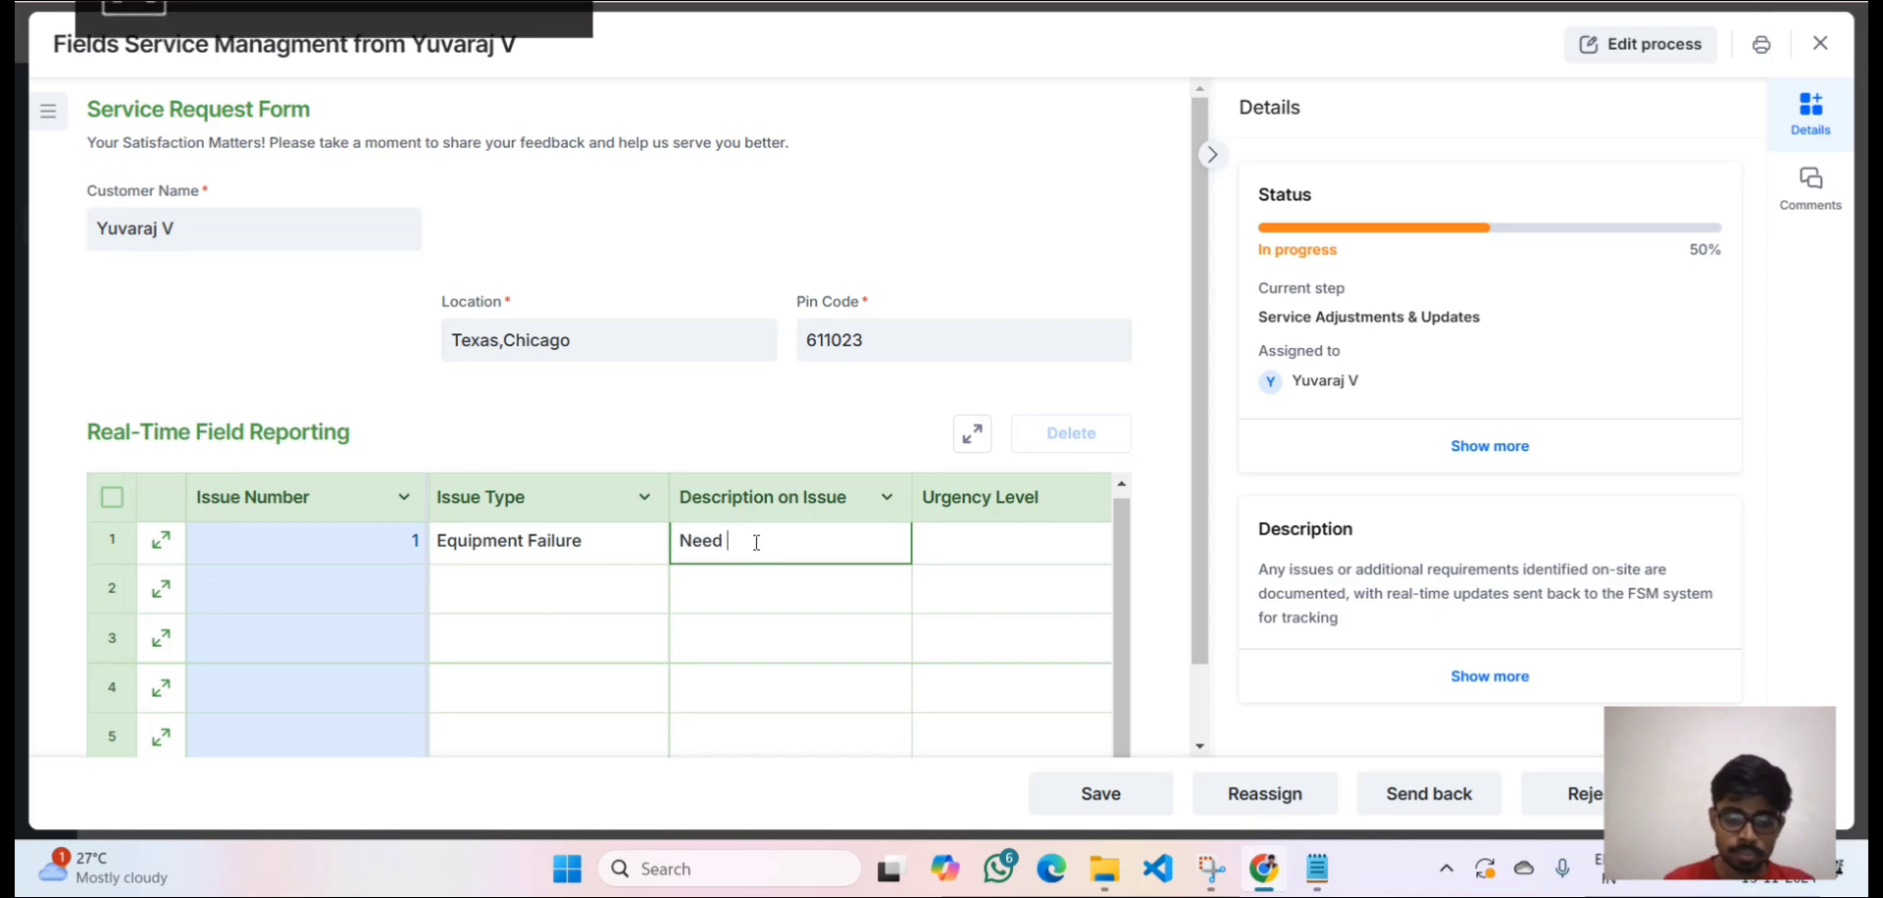
{"action": "key", "text": "BackSpace"}
{"action": "type", "text": "ed to b"}
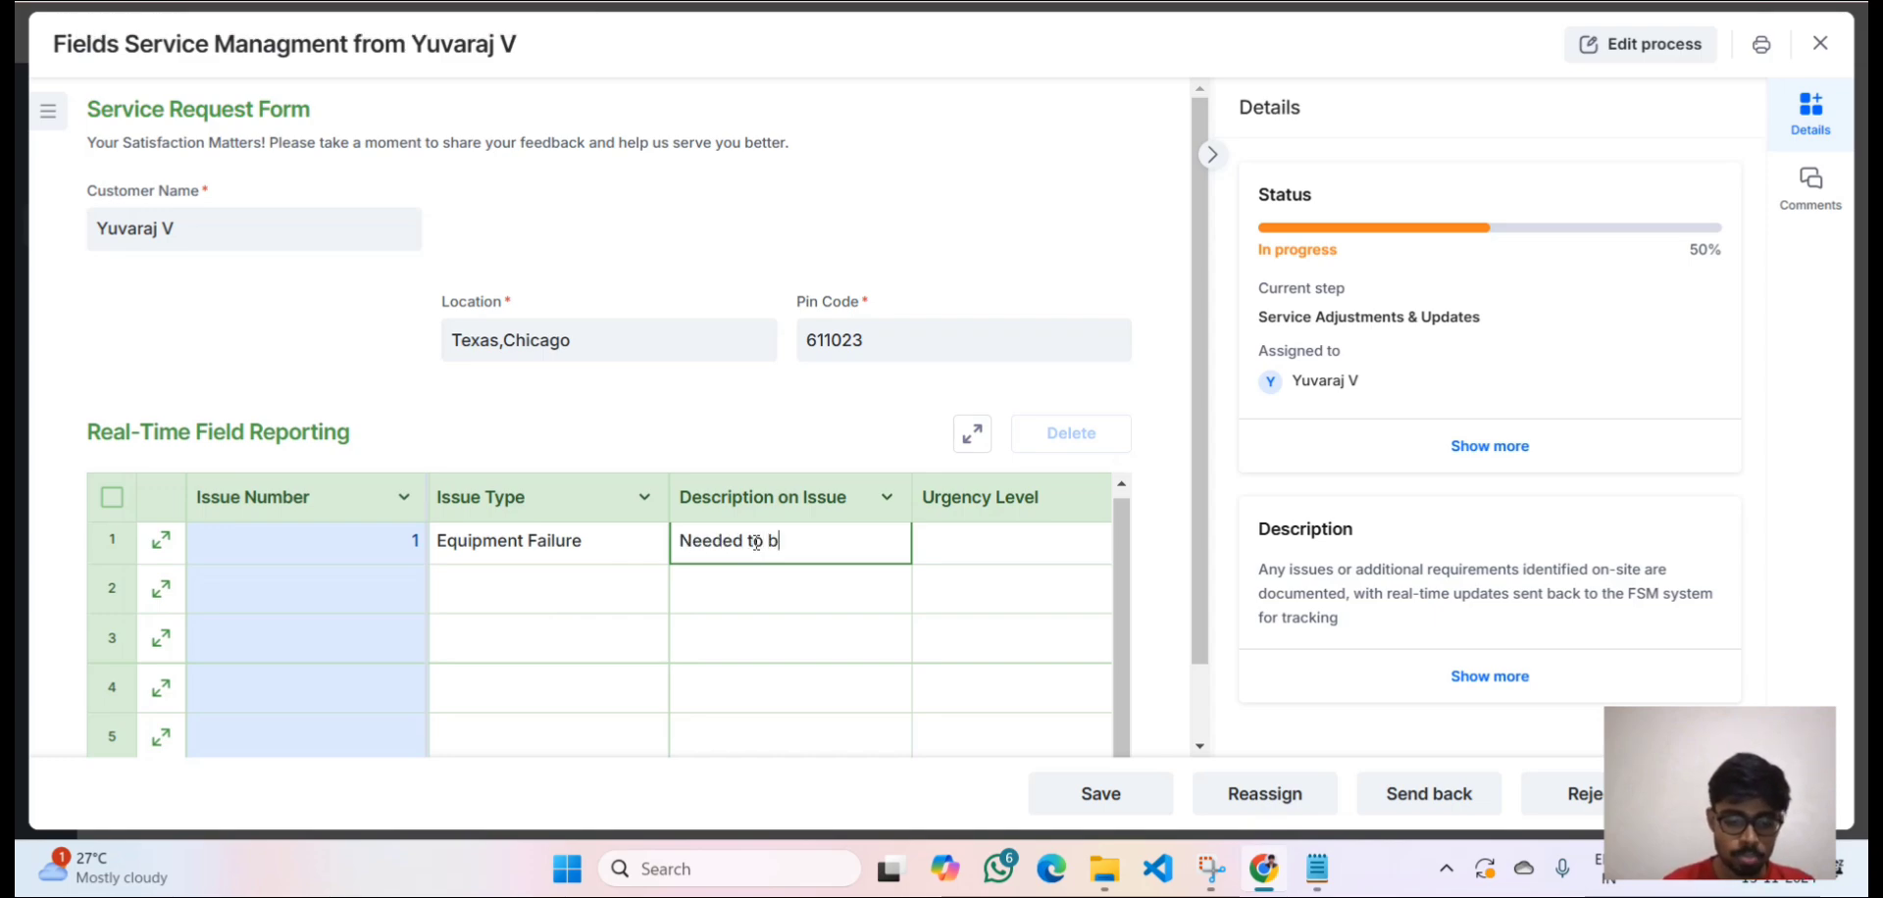
{"action": "type", "text": "e Change"}
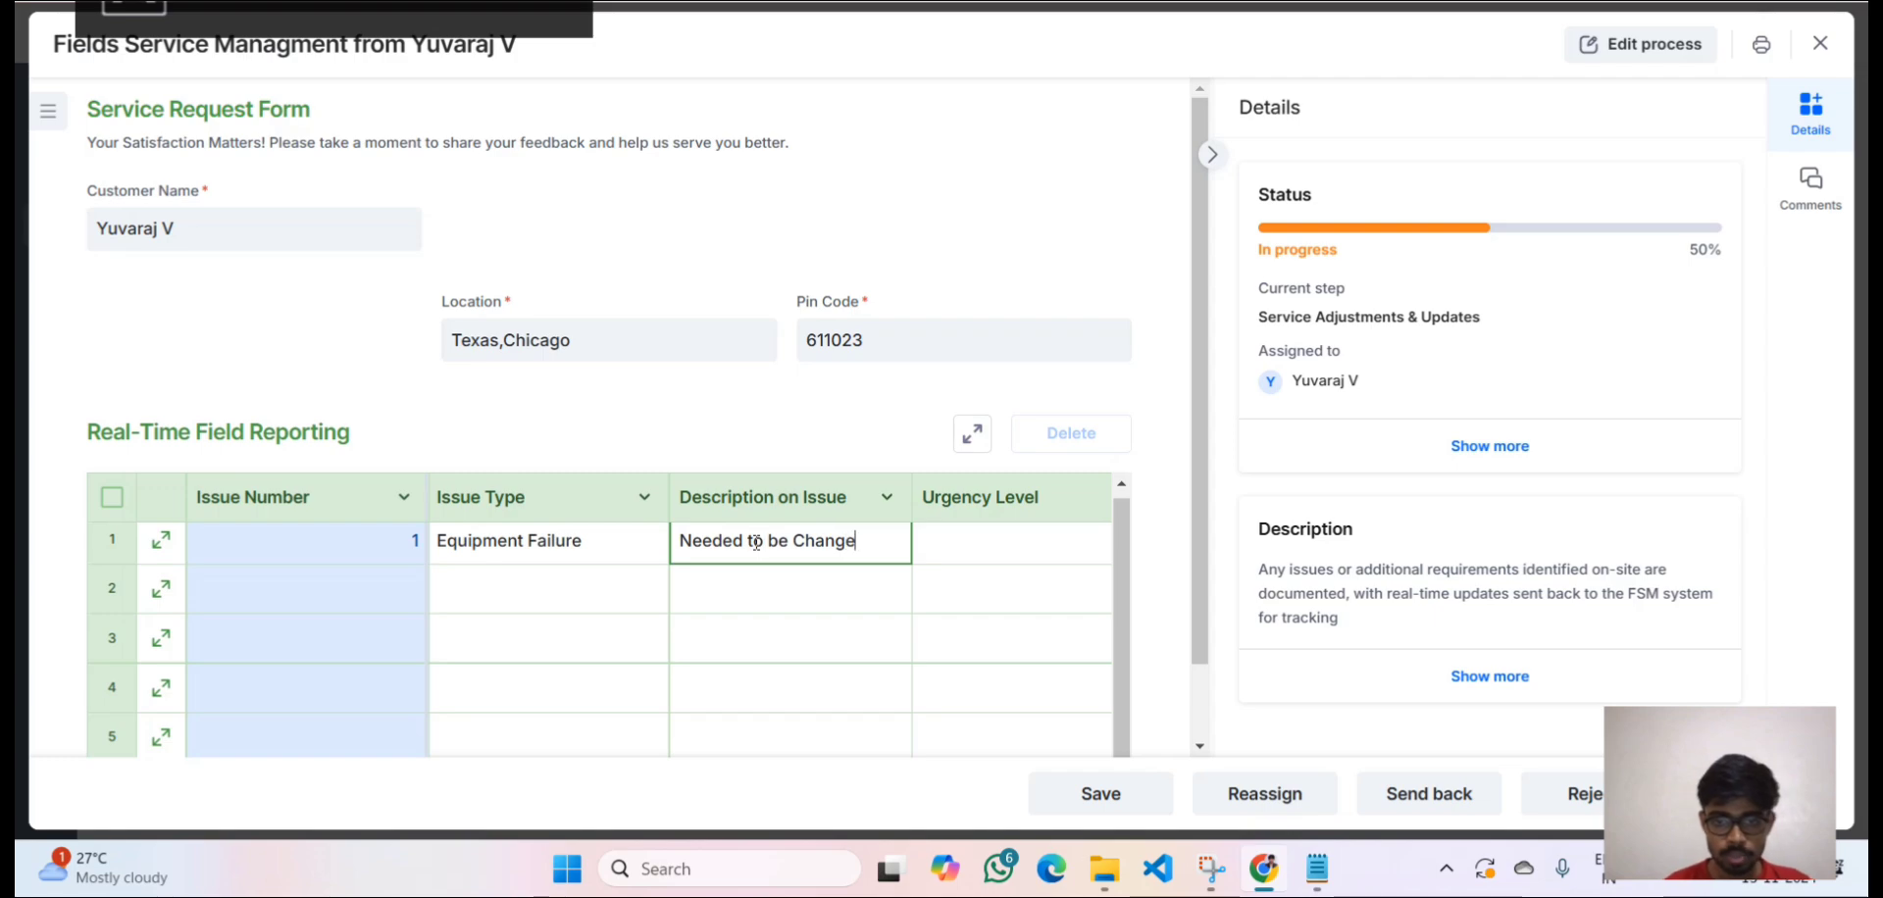
Set row 1 urgency to Low and hours required to 4.
{"action": "scroll", "coordinate": [976, 567], "scroll_direction": "right", "scroll_amount": 2}
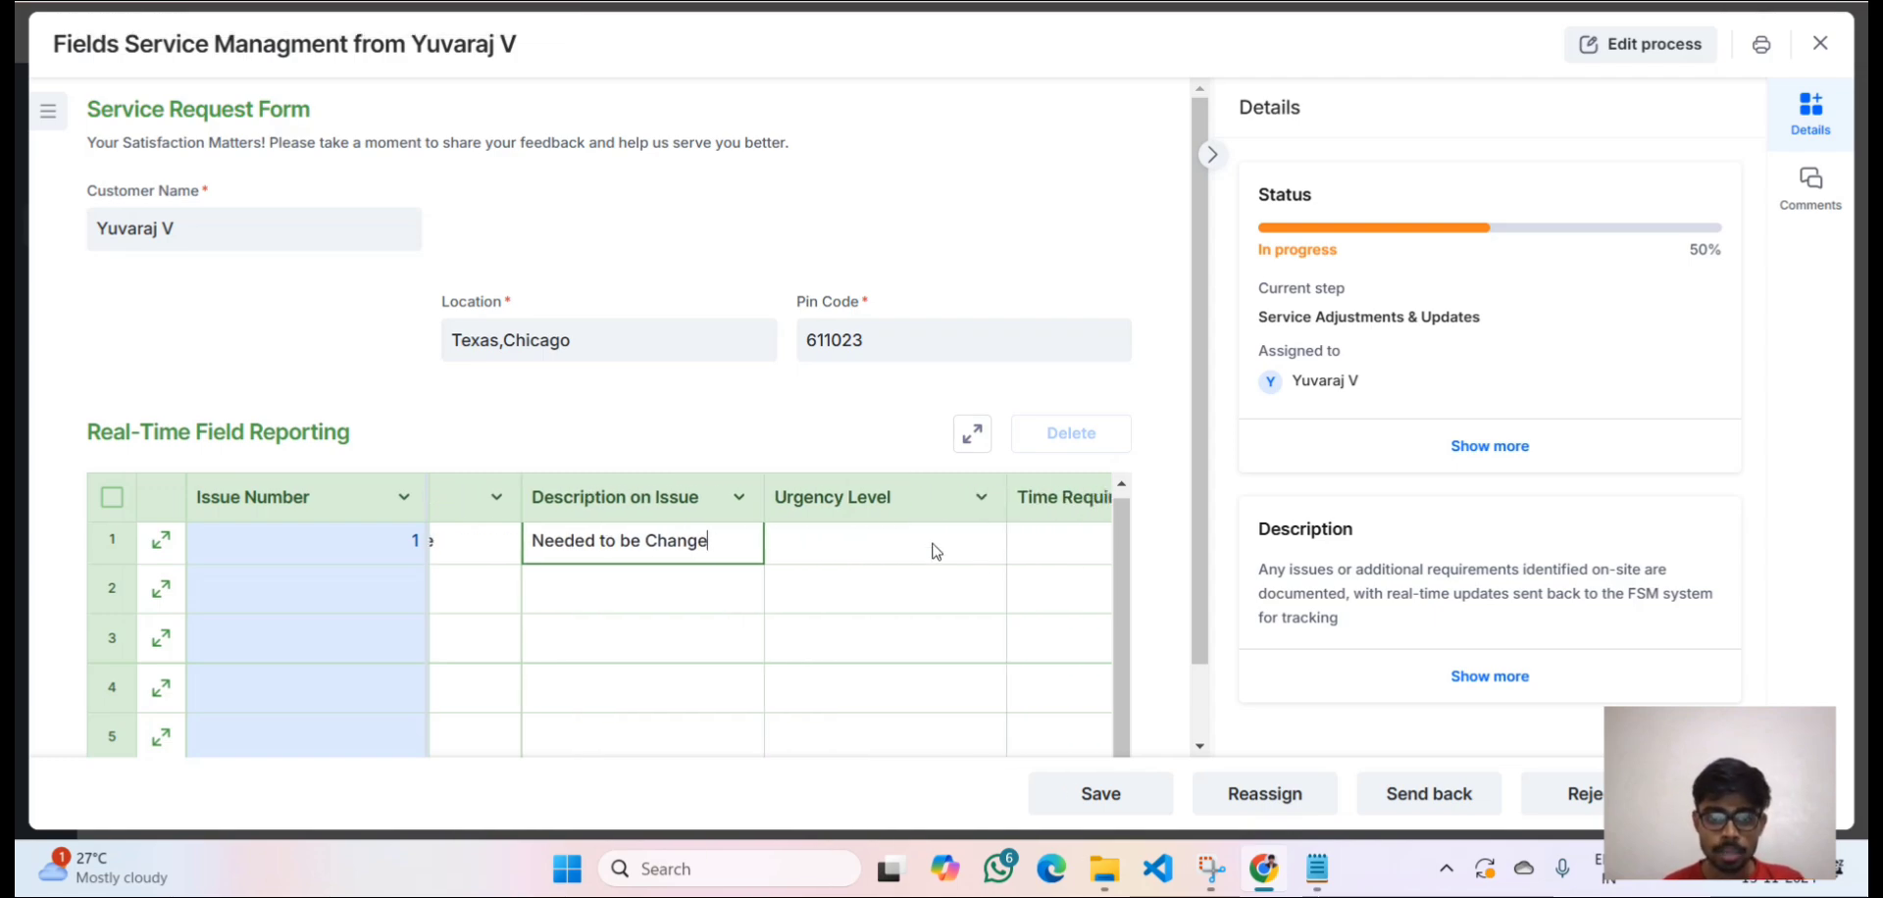
{"action": "left_click", "coordinate": [870, 531]}
{"action": "left_click", "coordinate": [879, 542]}
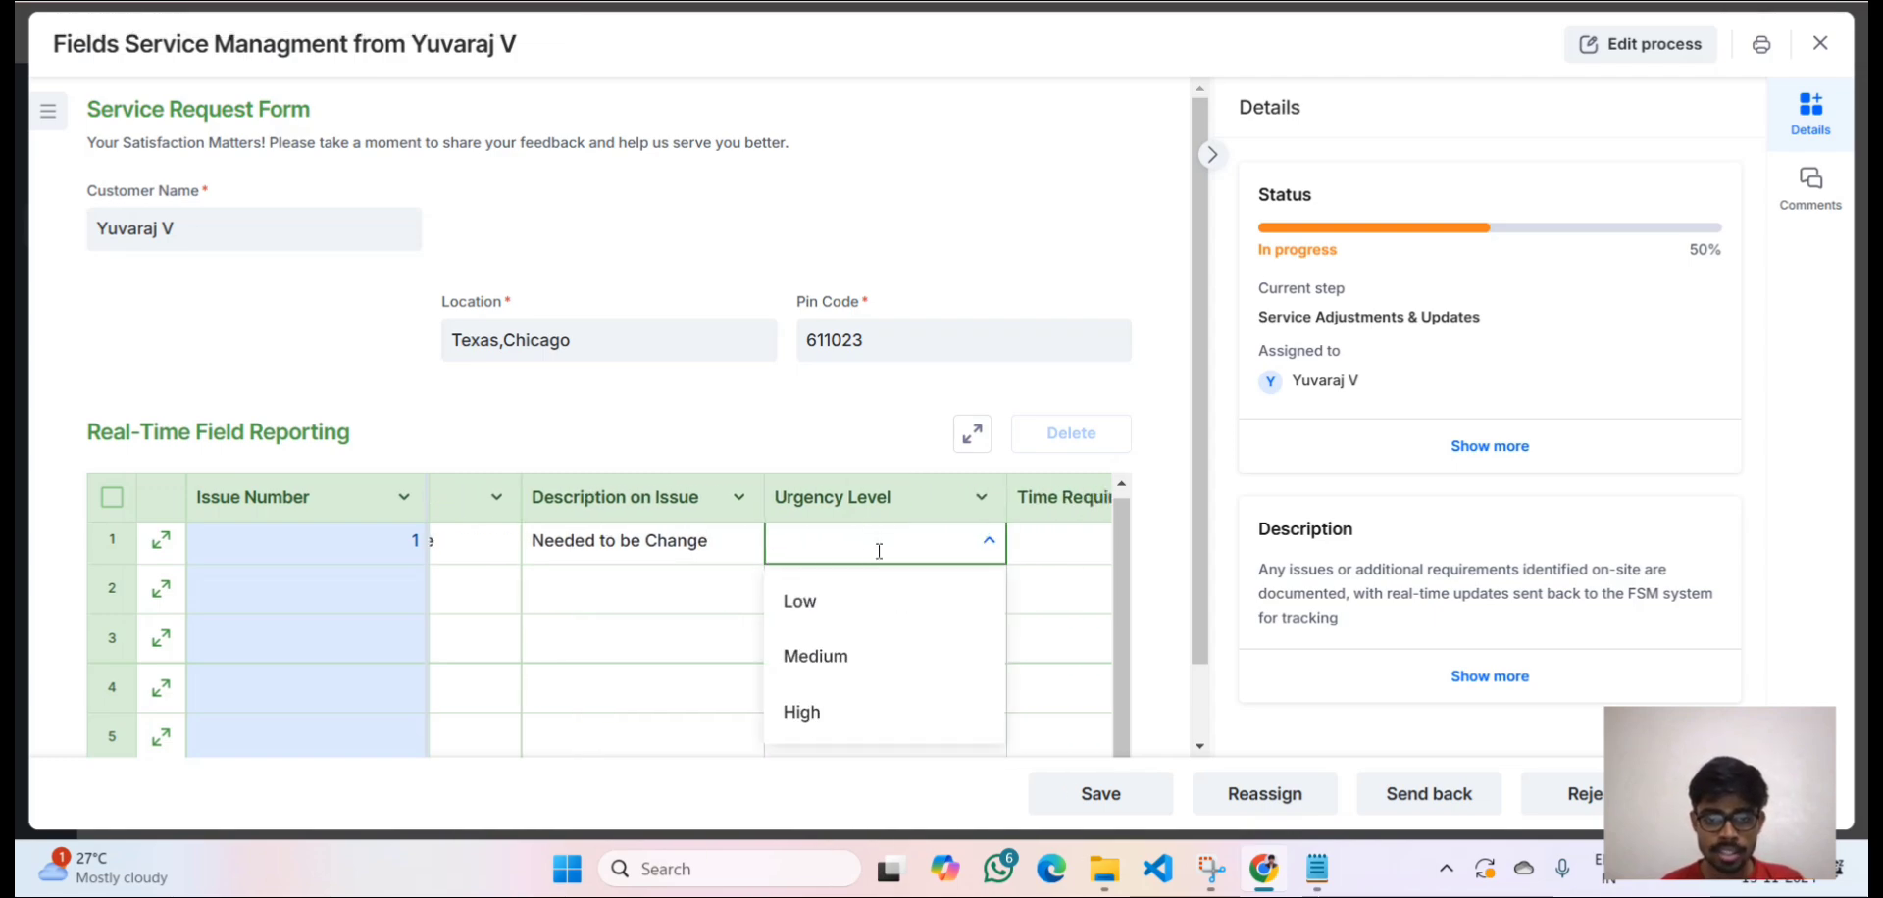
{"action": "left_click", "coordinate": [852, 610]}
{"action": "scroll", "coordinate": [854, 617], "scroll_direction": "right", "scroll_amount": 1}
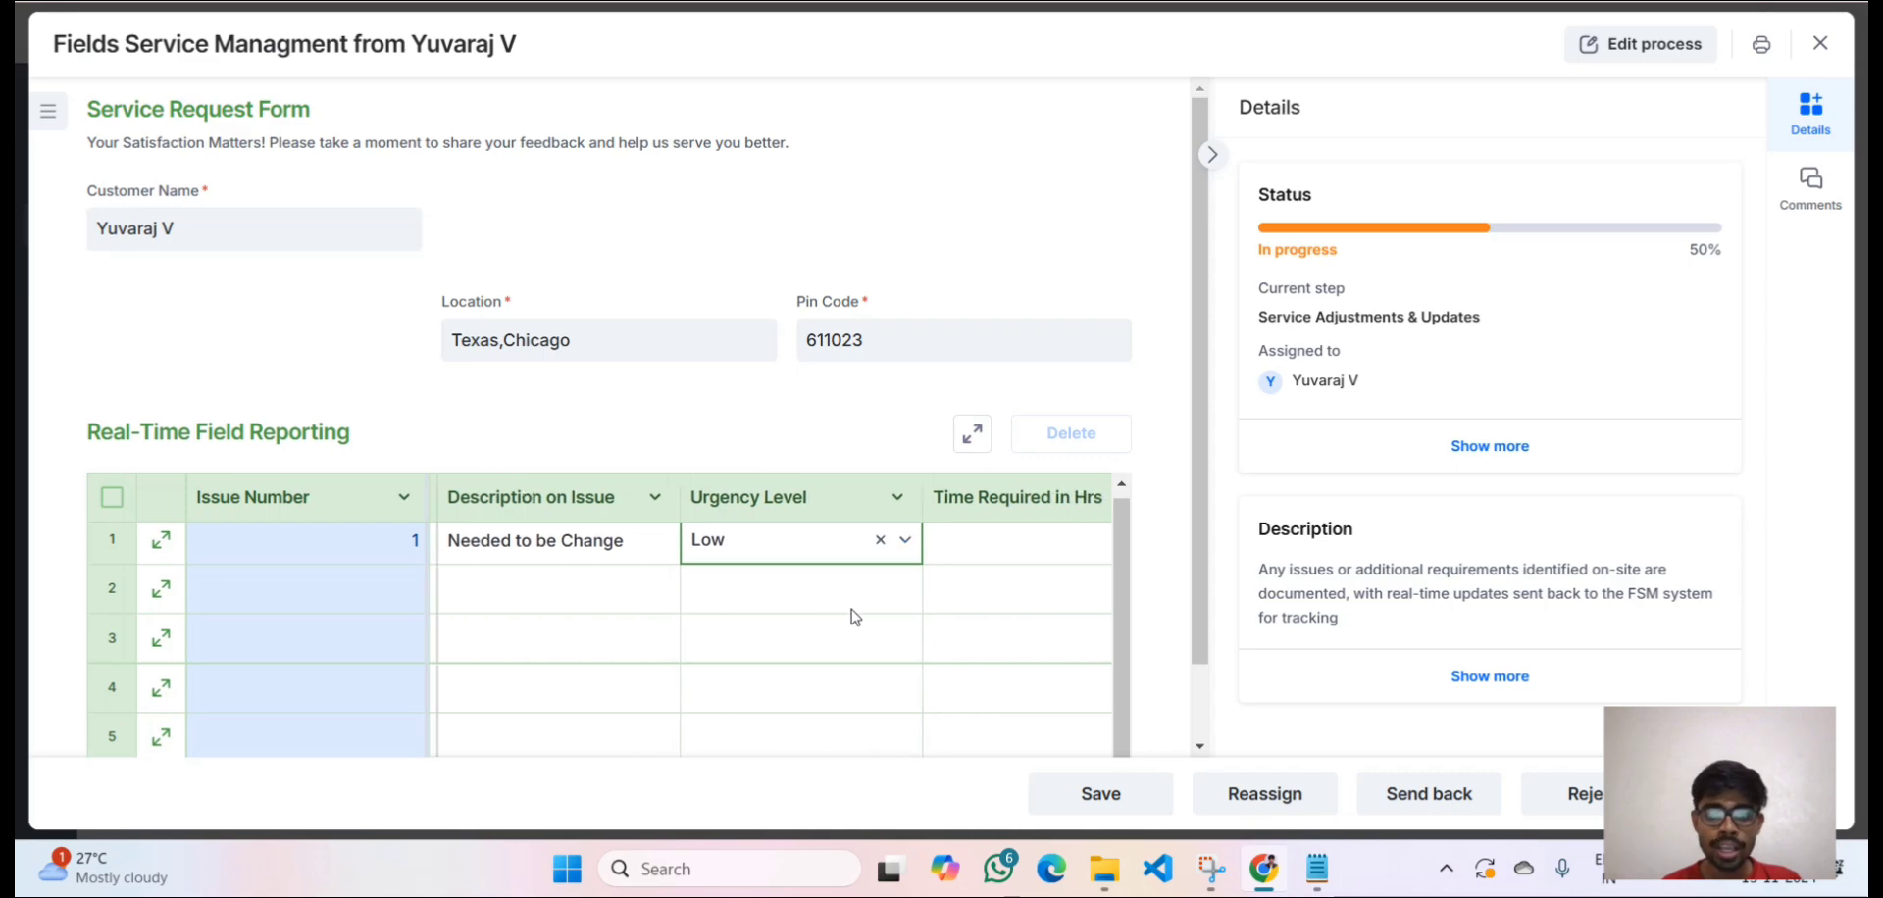
{"action": "left_click", "coordinate": [999, 550]}
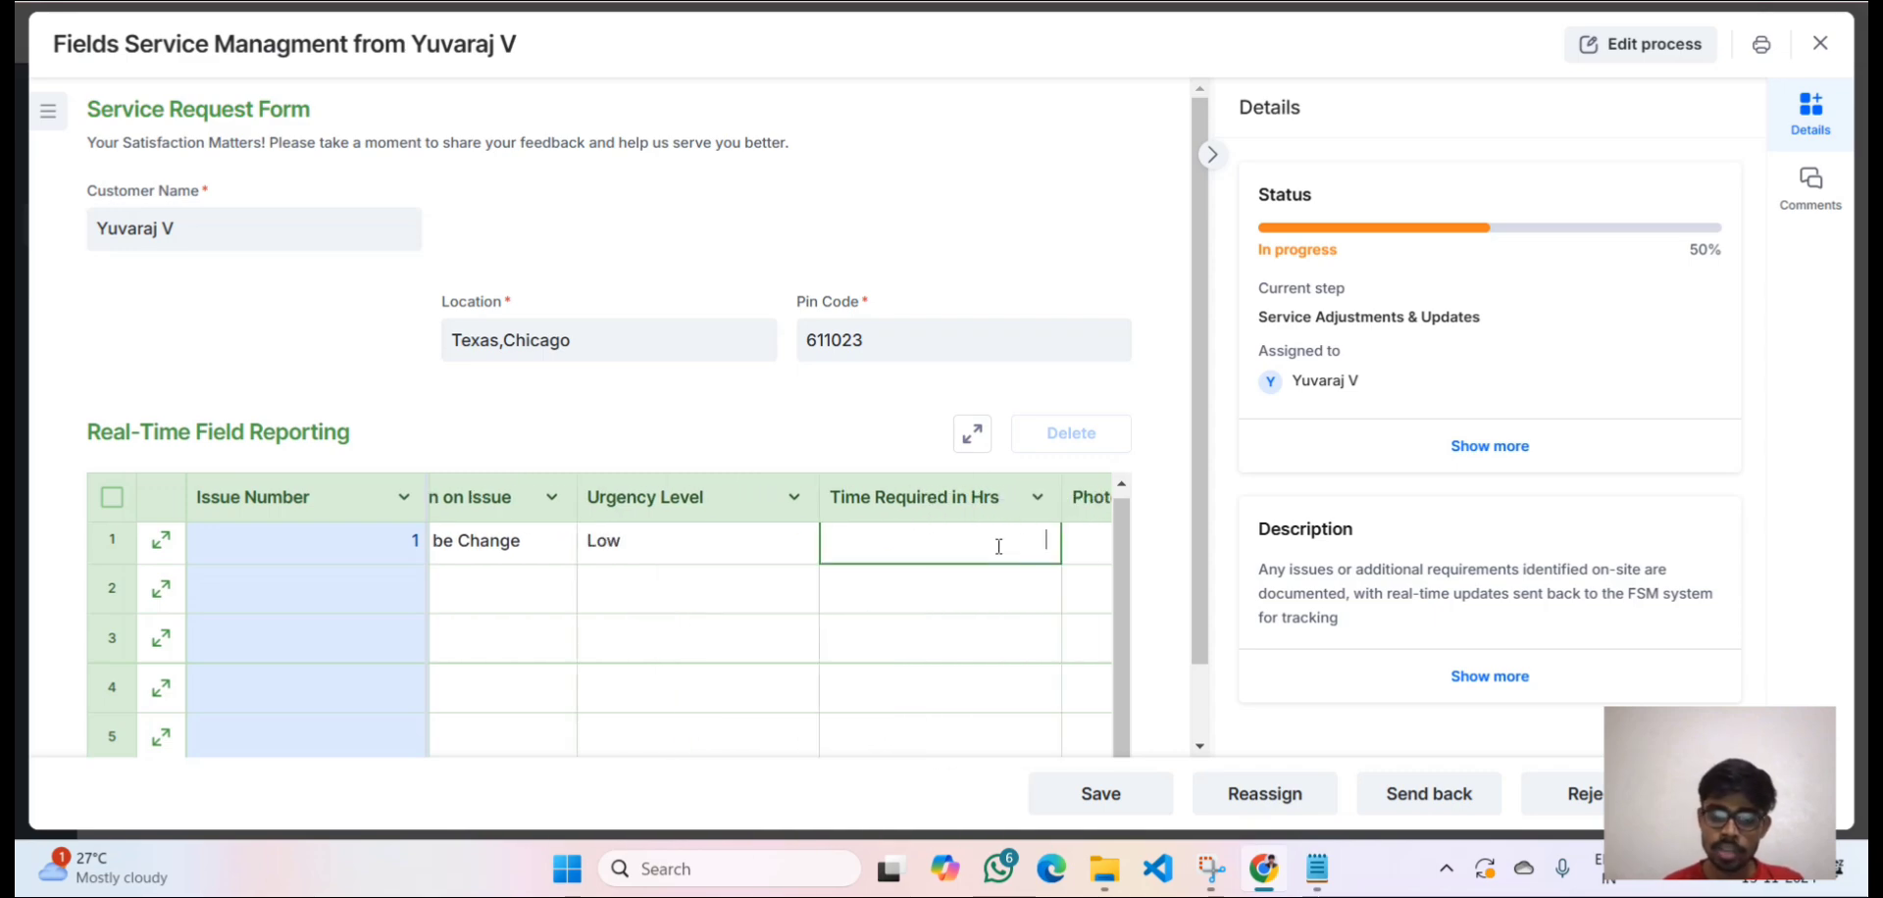
{"action": "type", "text": "4"}
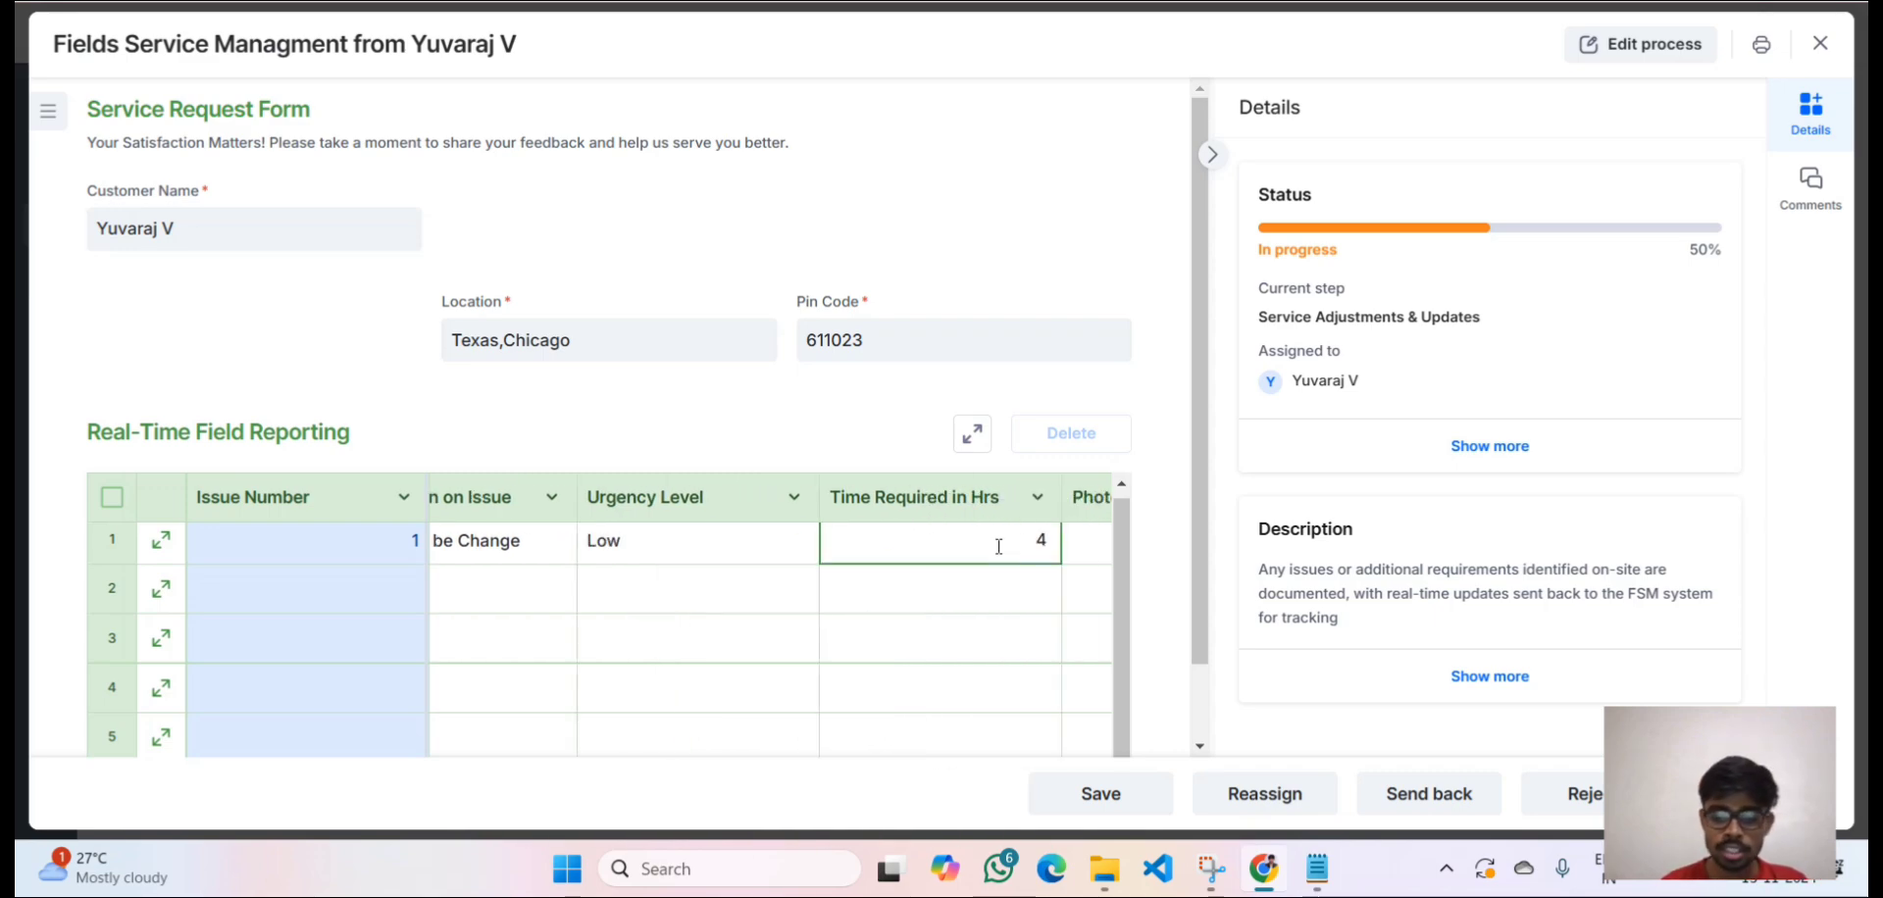
Skip the row 1 photo upload and mark the issue resolved Yes.
{"action": "scroll", "coordinate": [998, 547], "scroll_direction": "right", "scroll_amount": 2}
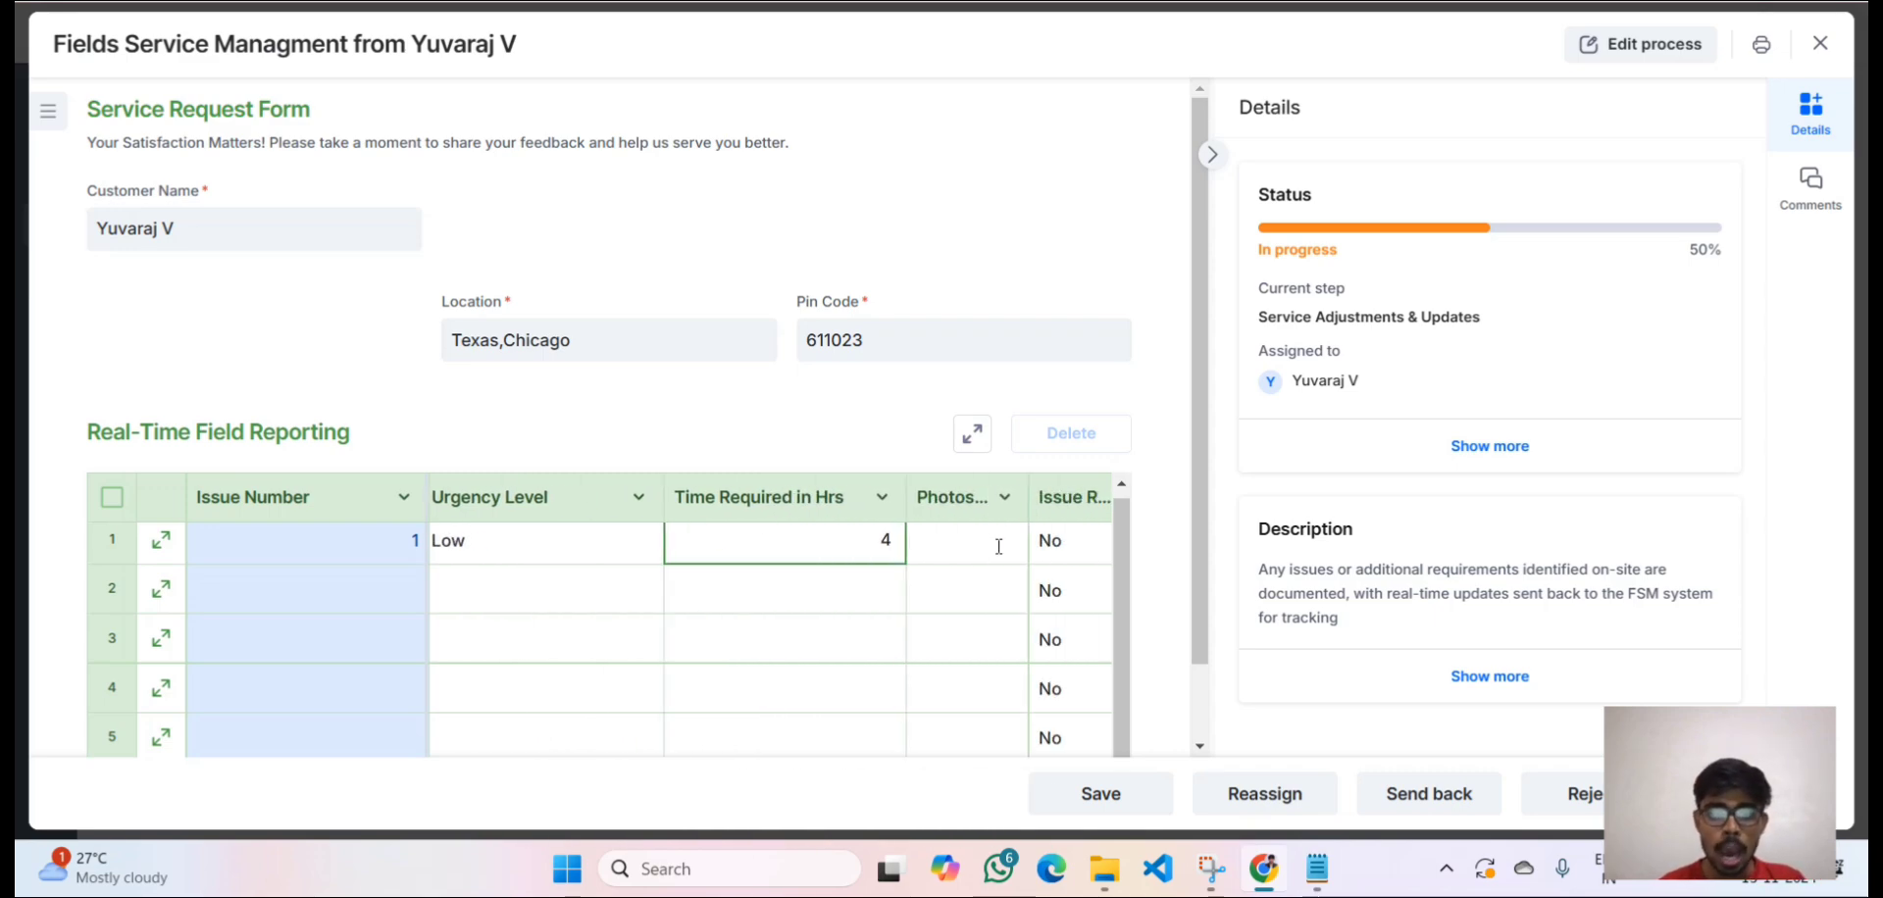
{"action": "left_click", "coordinate": [944, 555]}
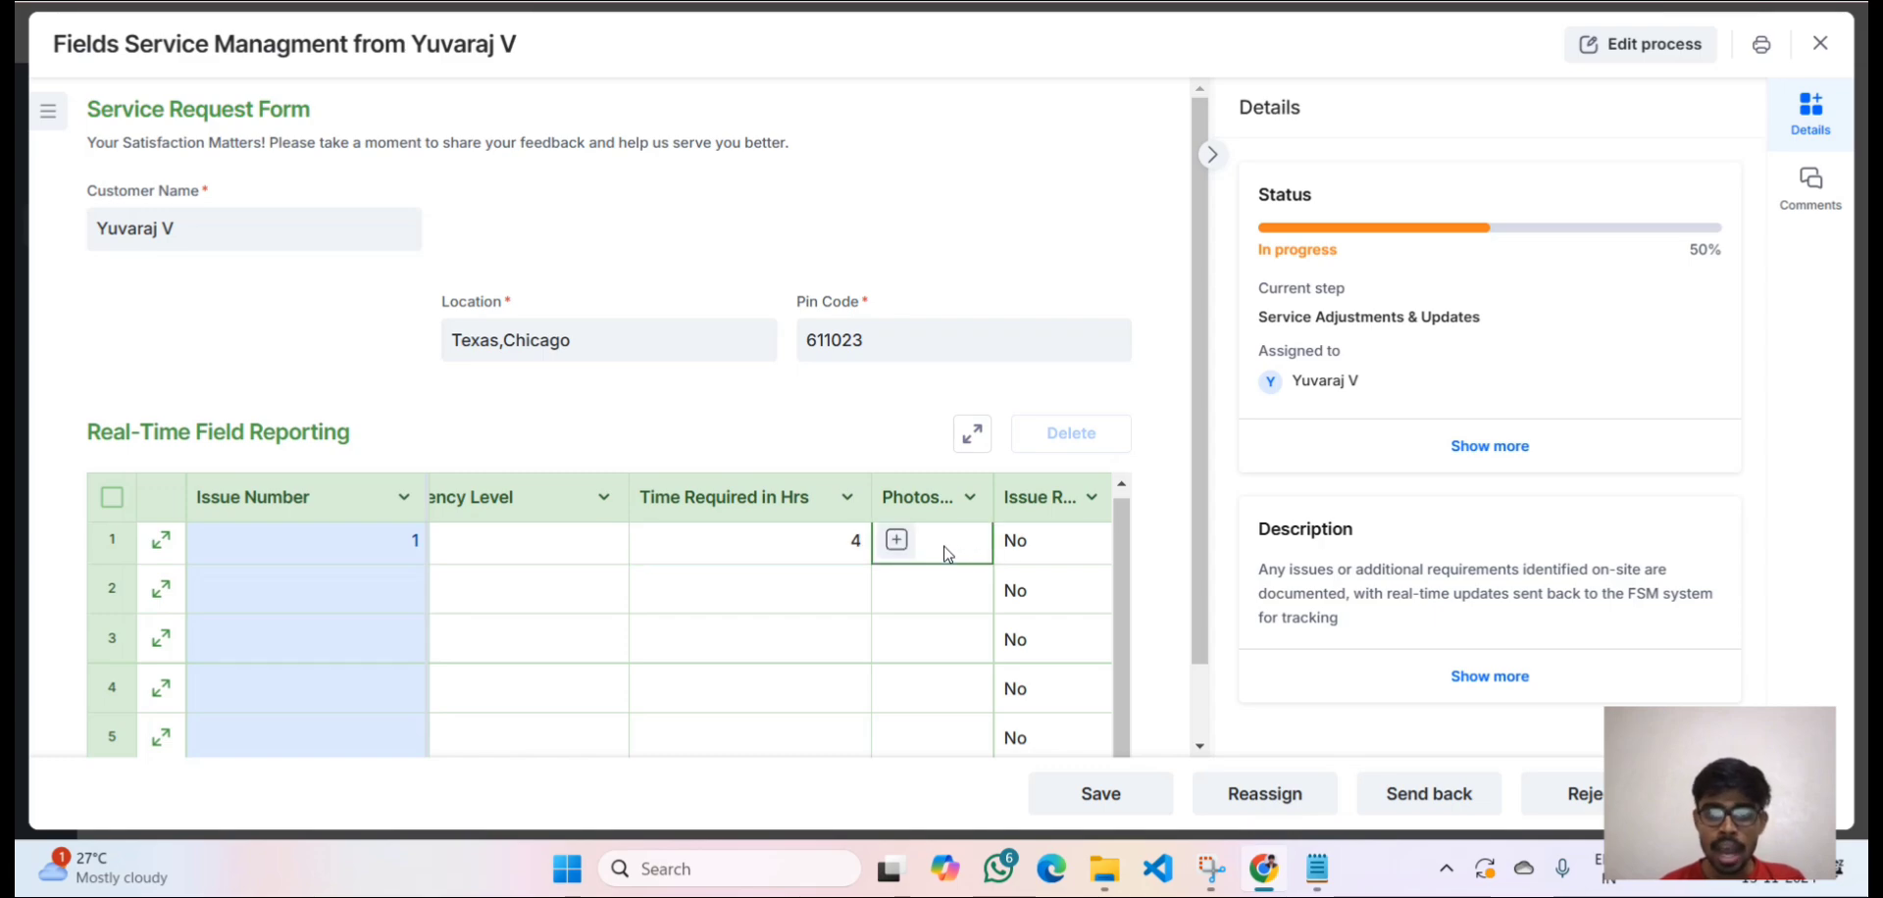
{"action": "left_click", "coordinate": [895, 541]}
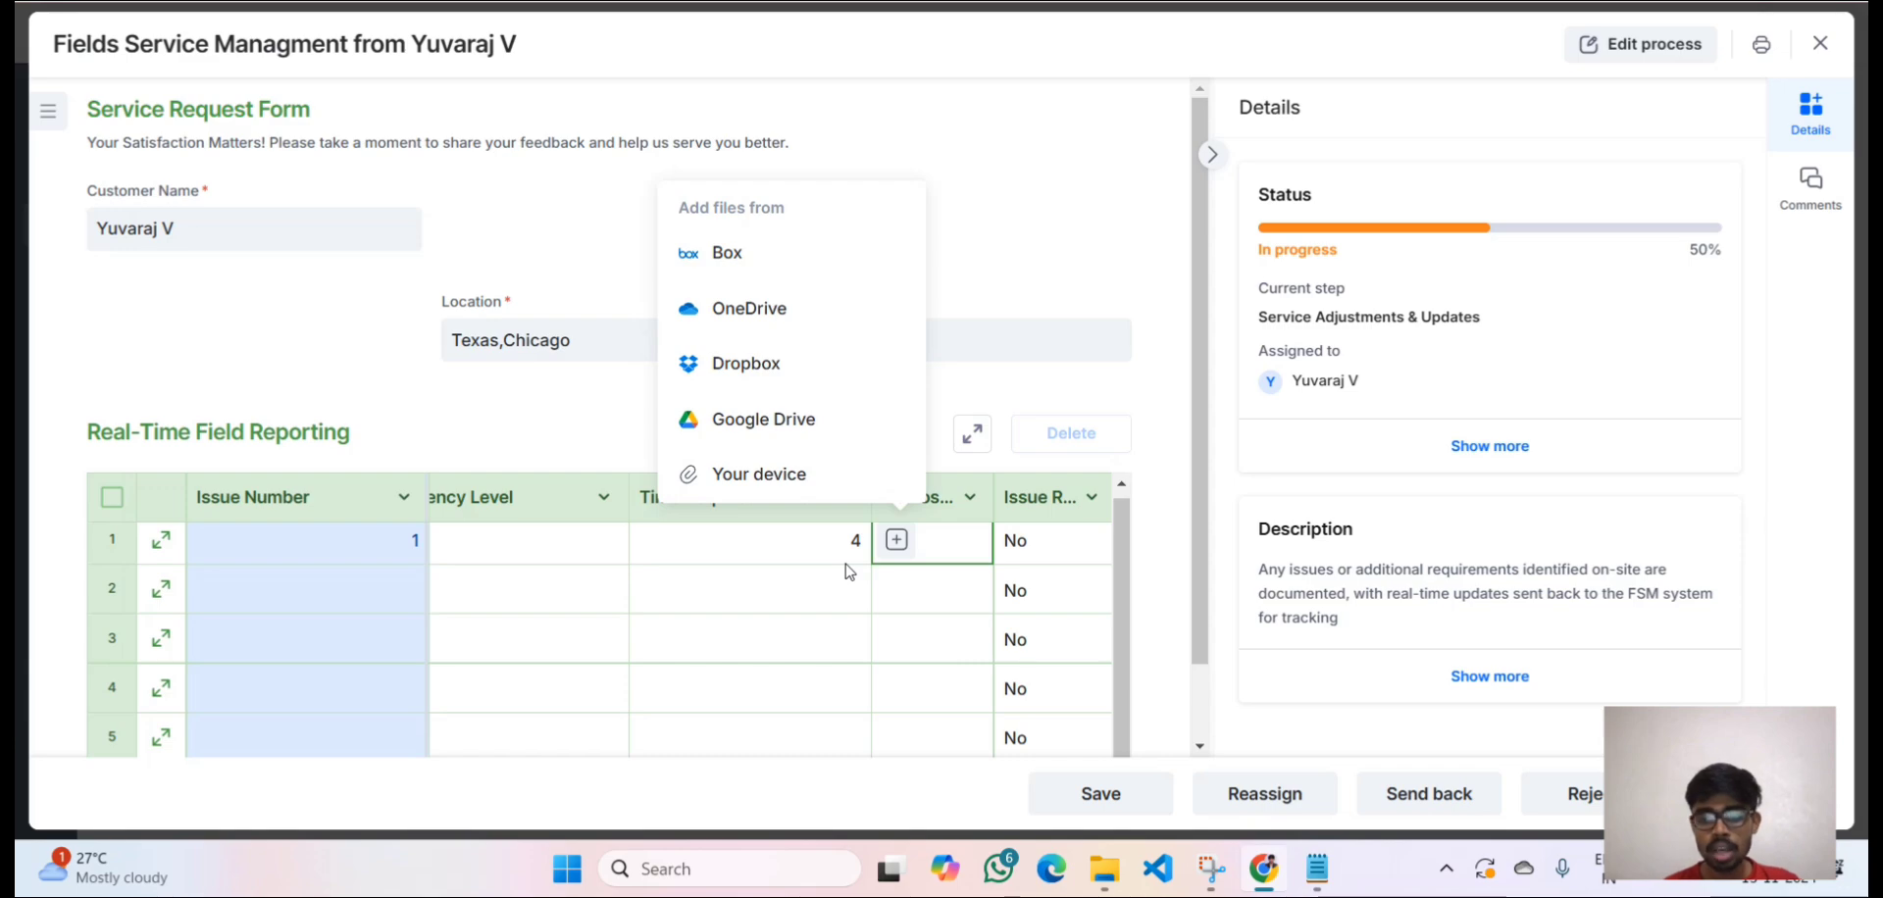
{"action": "left_click", "coordinate": [919, 601]}
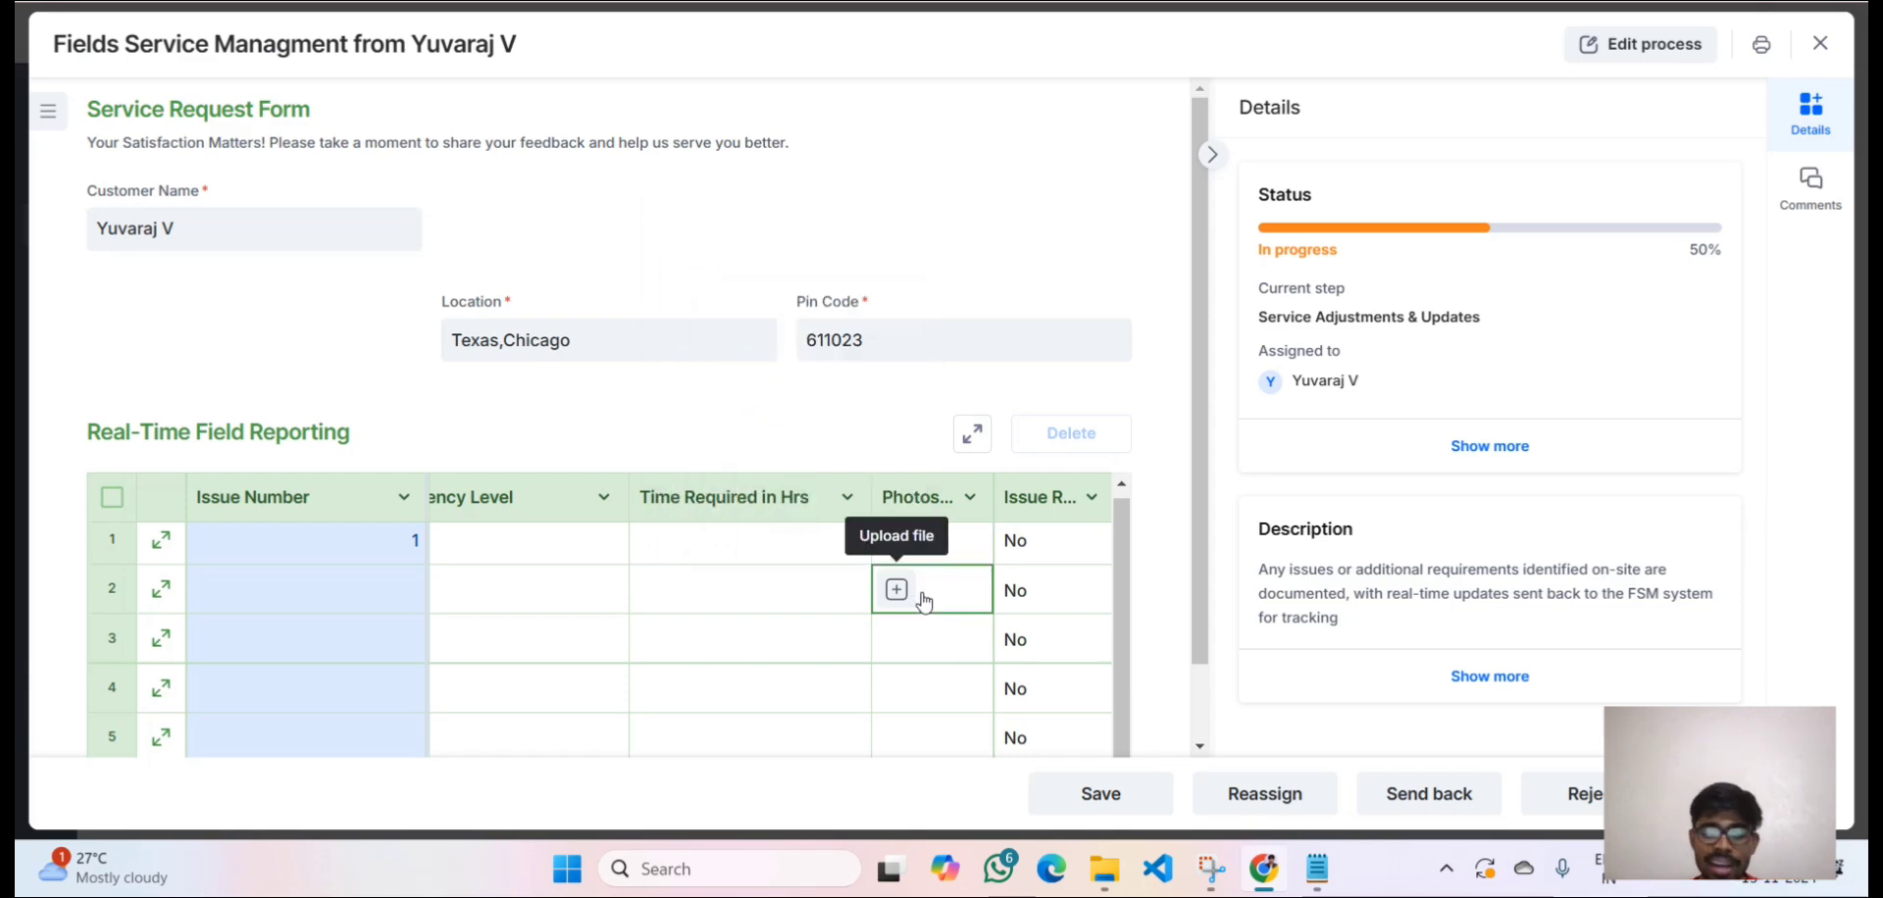
{"action": "left_click", "coordinate": [929, 540]}
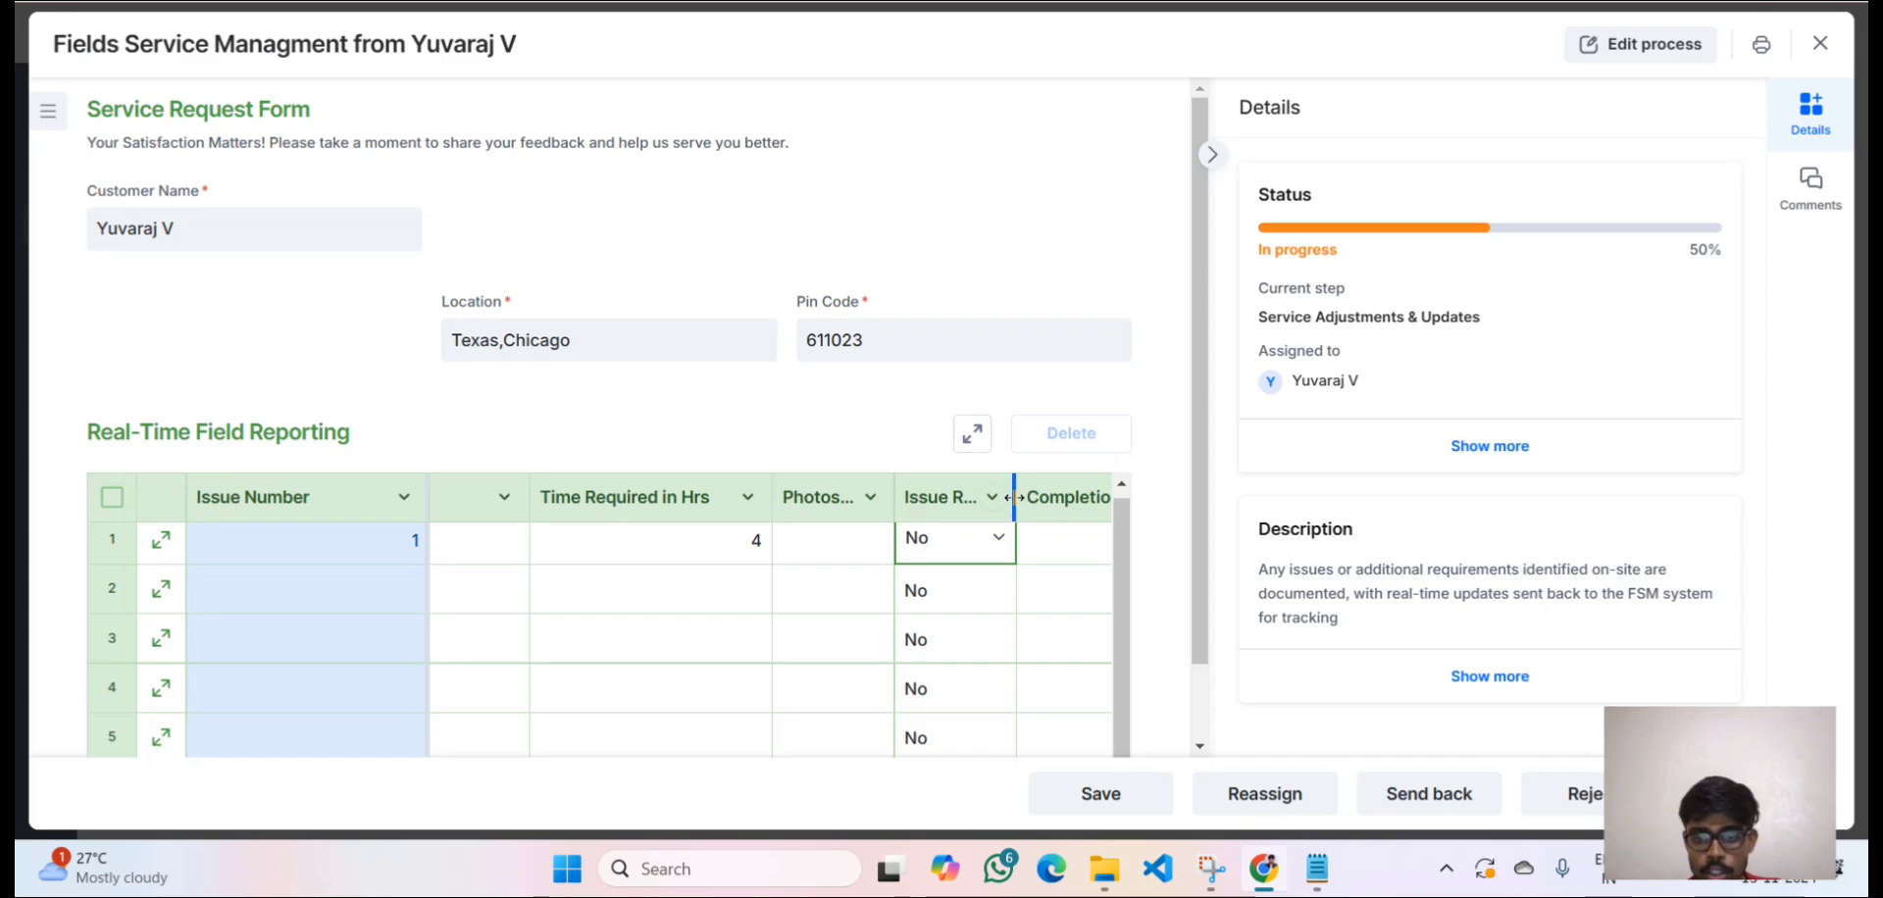
{"action": "left_click_drag", "start_coordinate": [1013, 497], "coordinate": [1052, 497]}
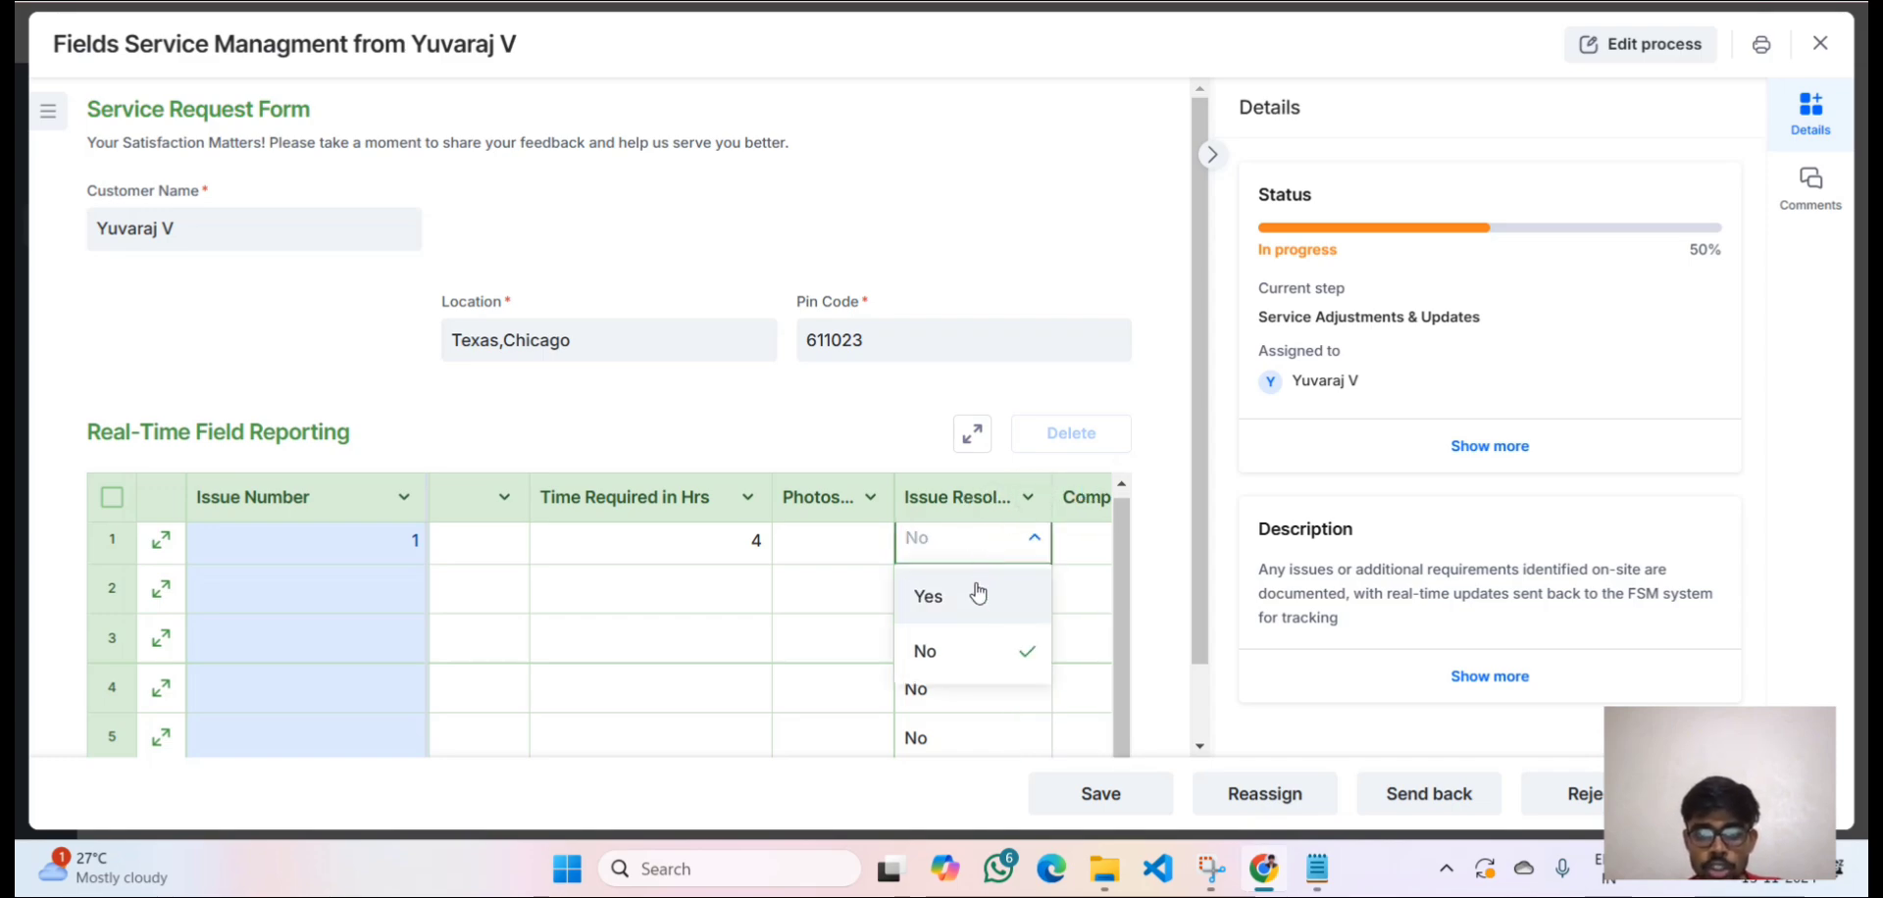
{"action": "left_click", "coordinate": [978, 593]}
{"action": "key", "text": "Tab"}
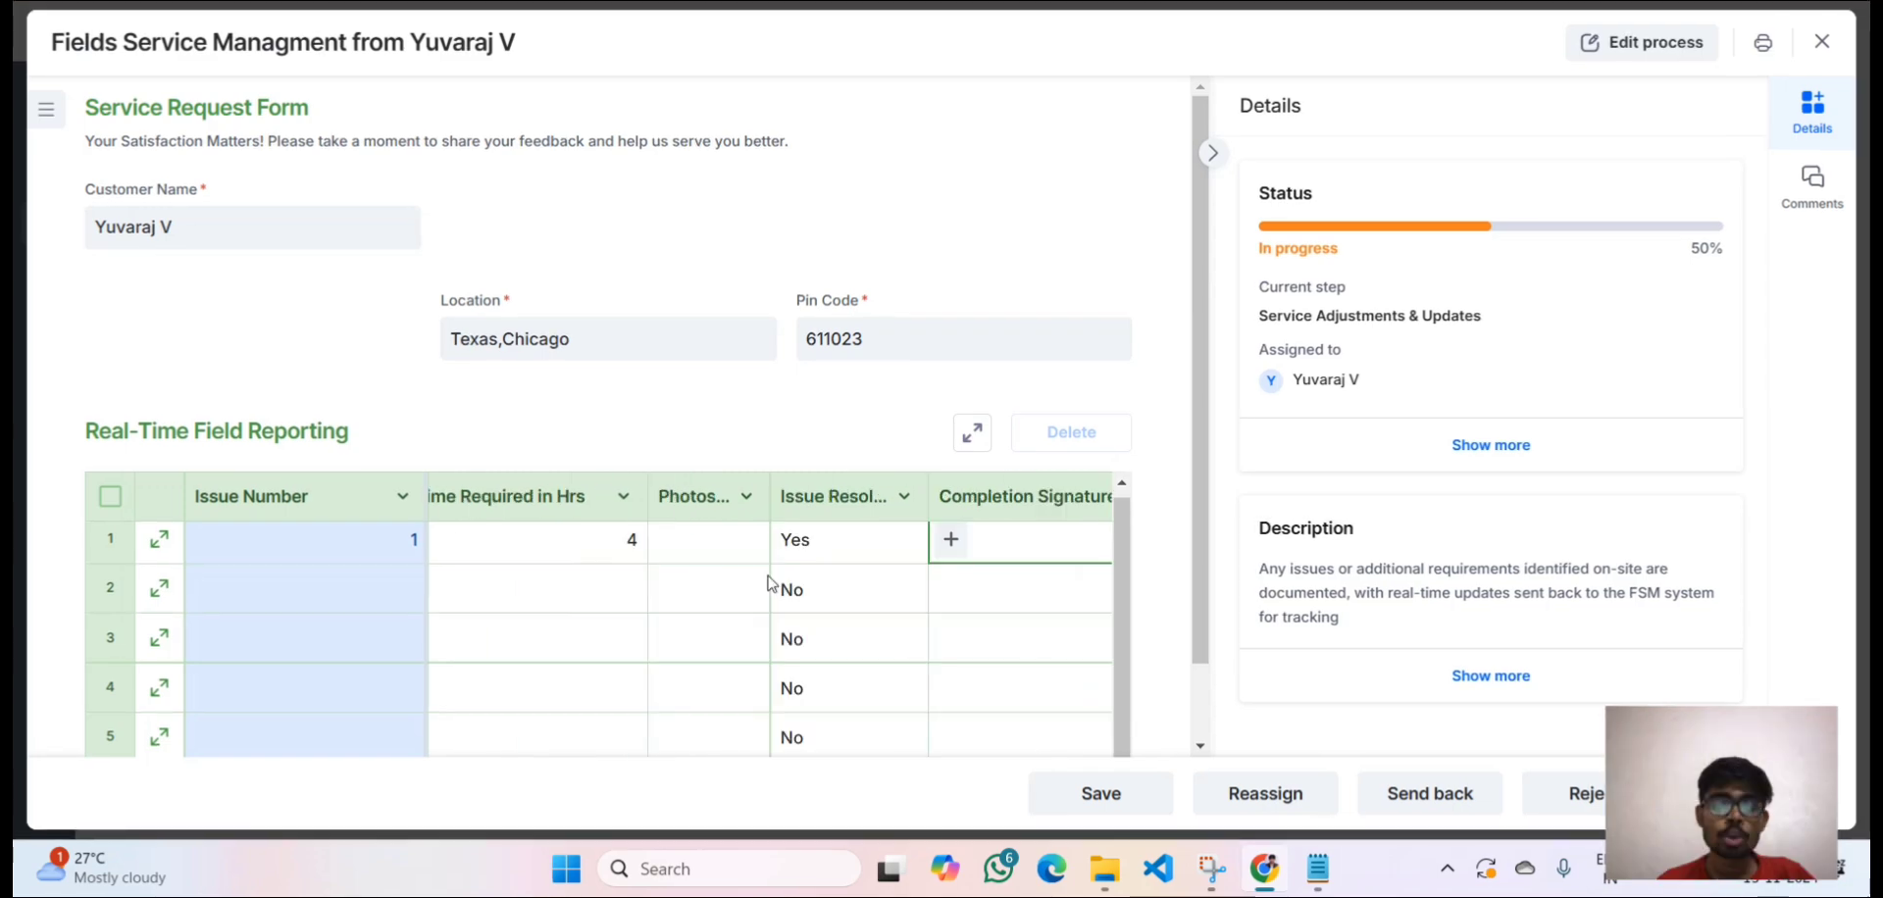
Draw a completion signature on the pad for row 1 and save it into the table.
{"action": "left_click", "coordinate": [771, 541]}
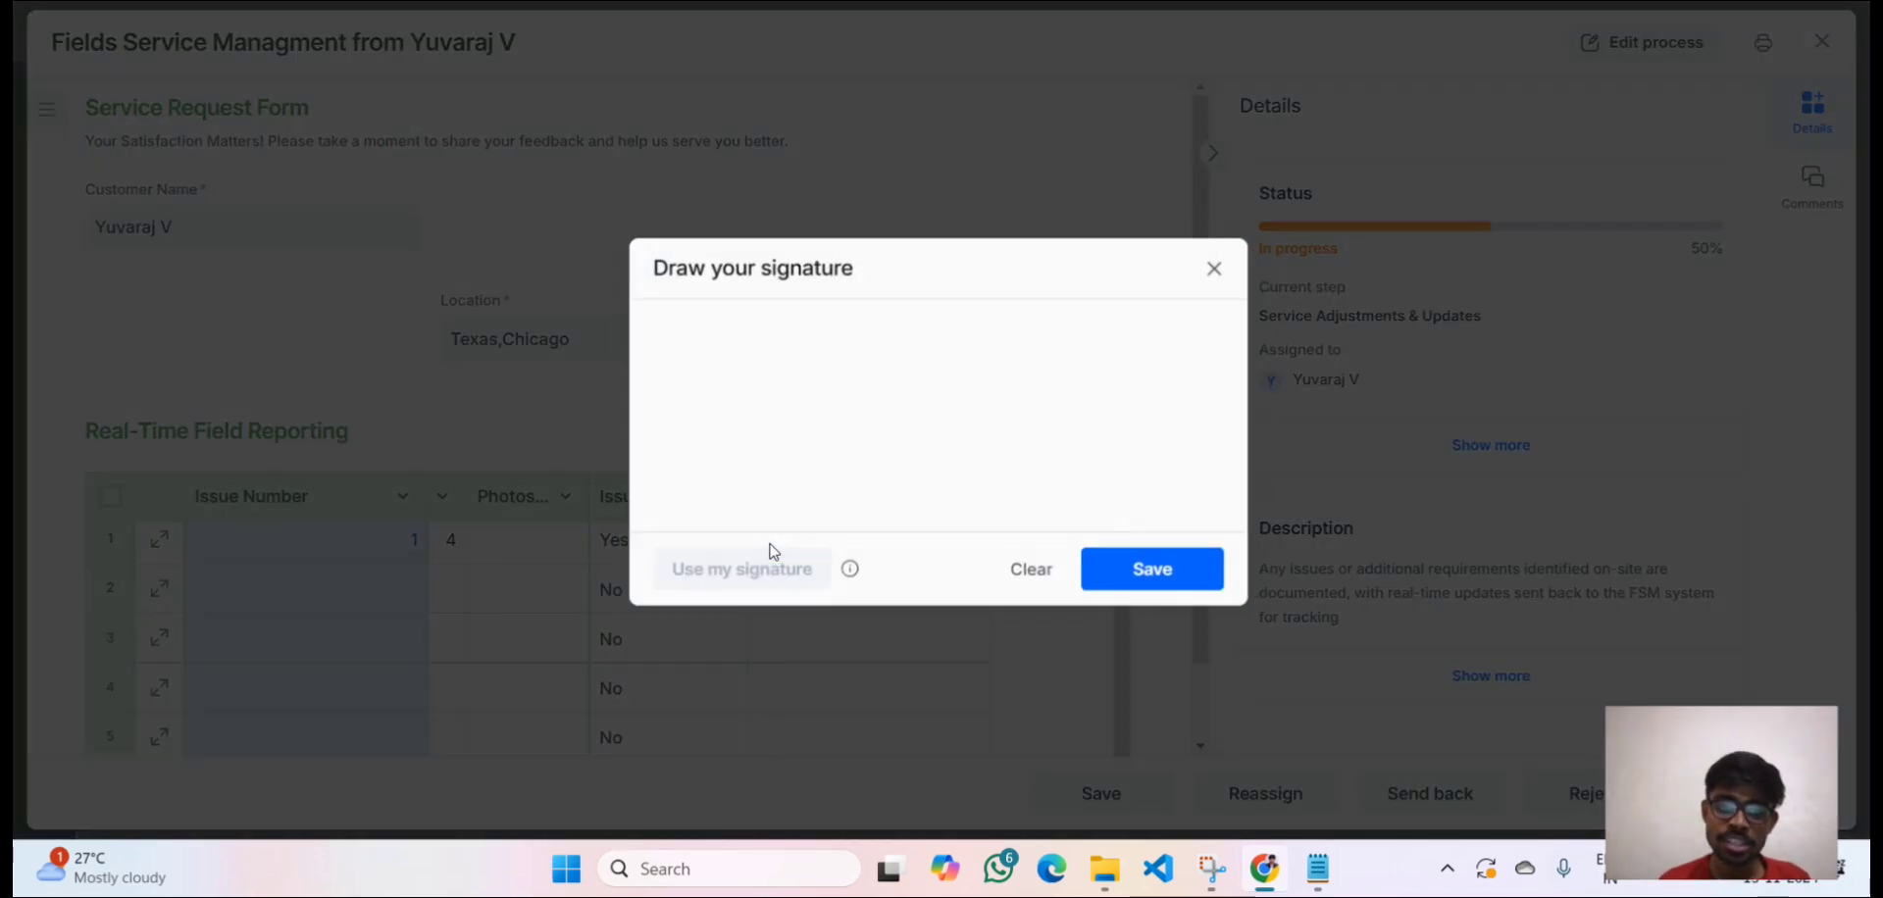
{"action": "mouse_move", "coordinate": [753, 423]}
{"action": "left_mouse_down"}
{"action": "mouse_move", "coordinate": [769, 382]}
{"action": "mouse_move", "coordinate": [782, 517]}
{"action": "mouse_move", "coordinate": [1069, 328]}
{"action": "left_mouse_up"}
{"action": "left_click", "coordinate": [1138, 571]}
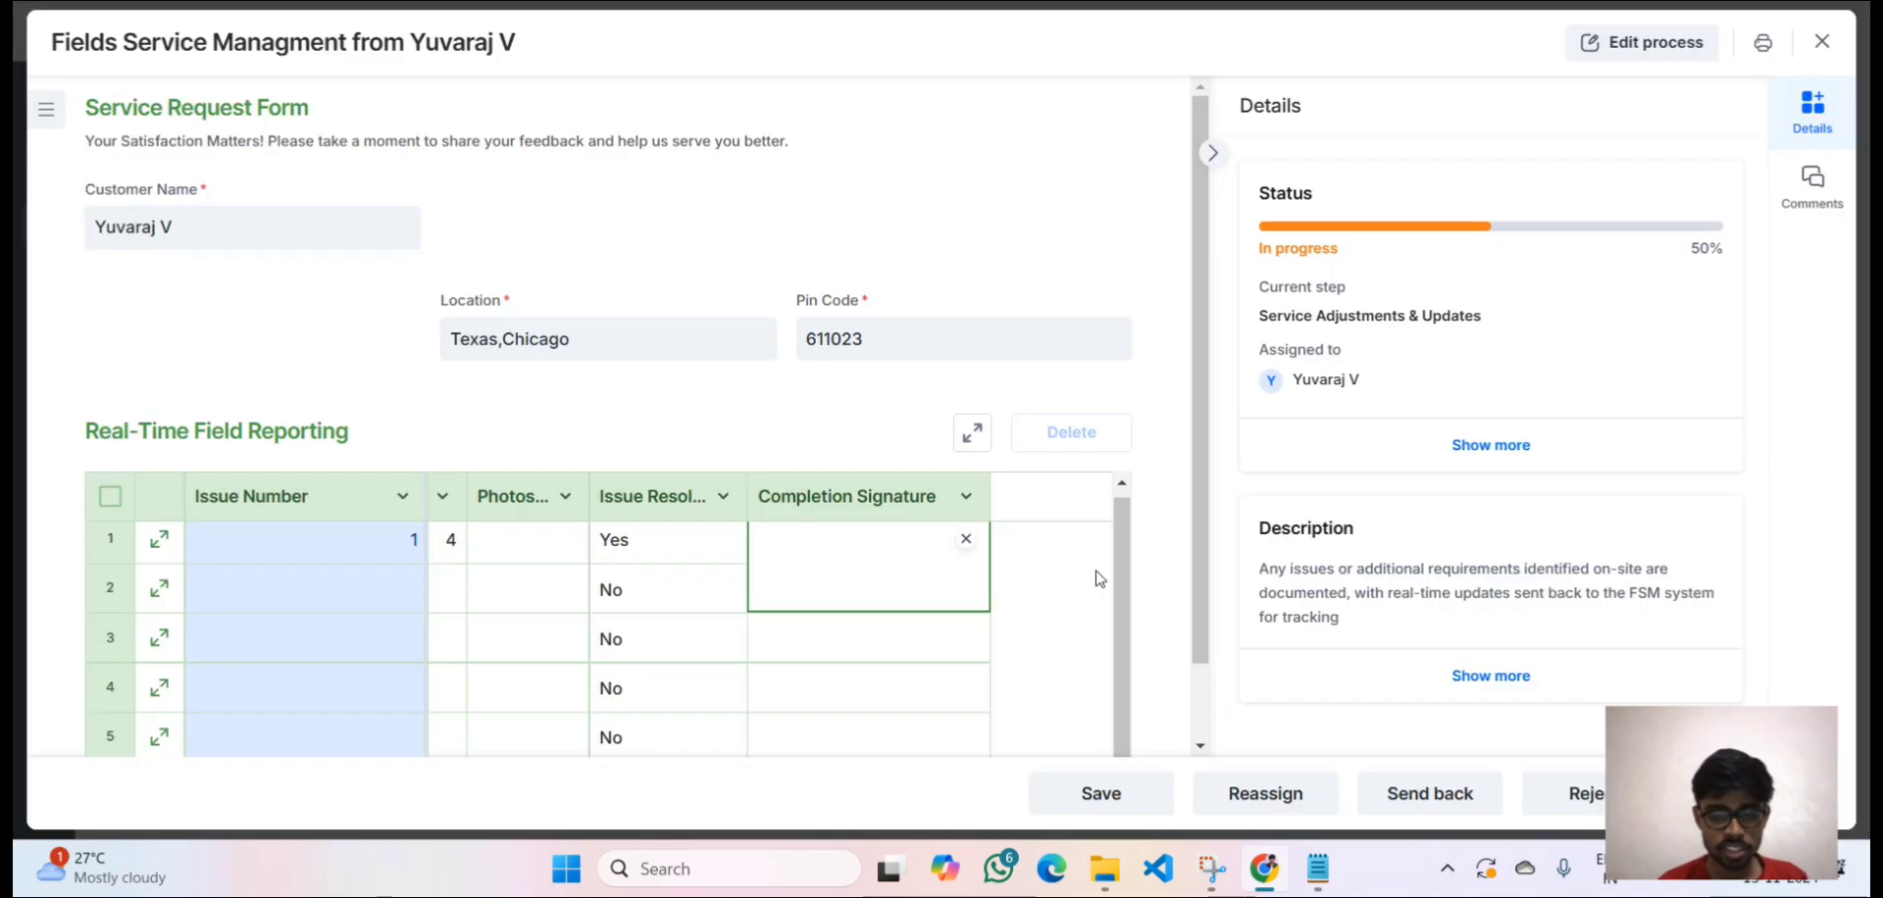
{"action": "left_click", "coordinate": [849, 643]}
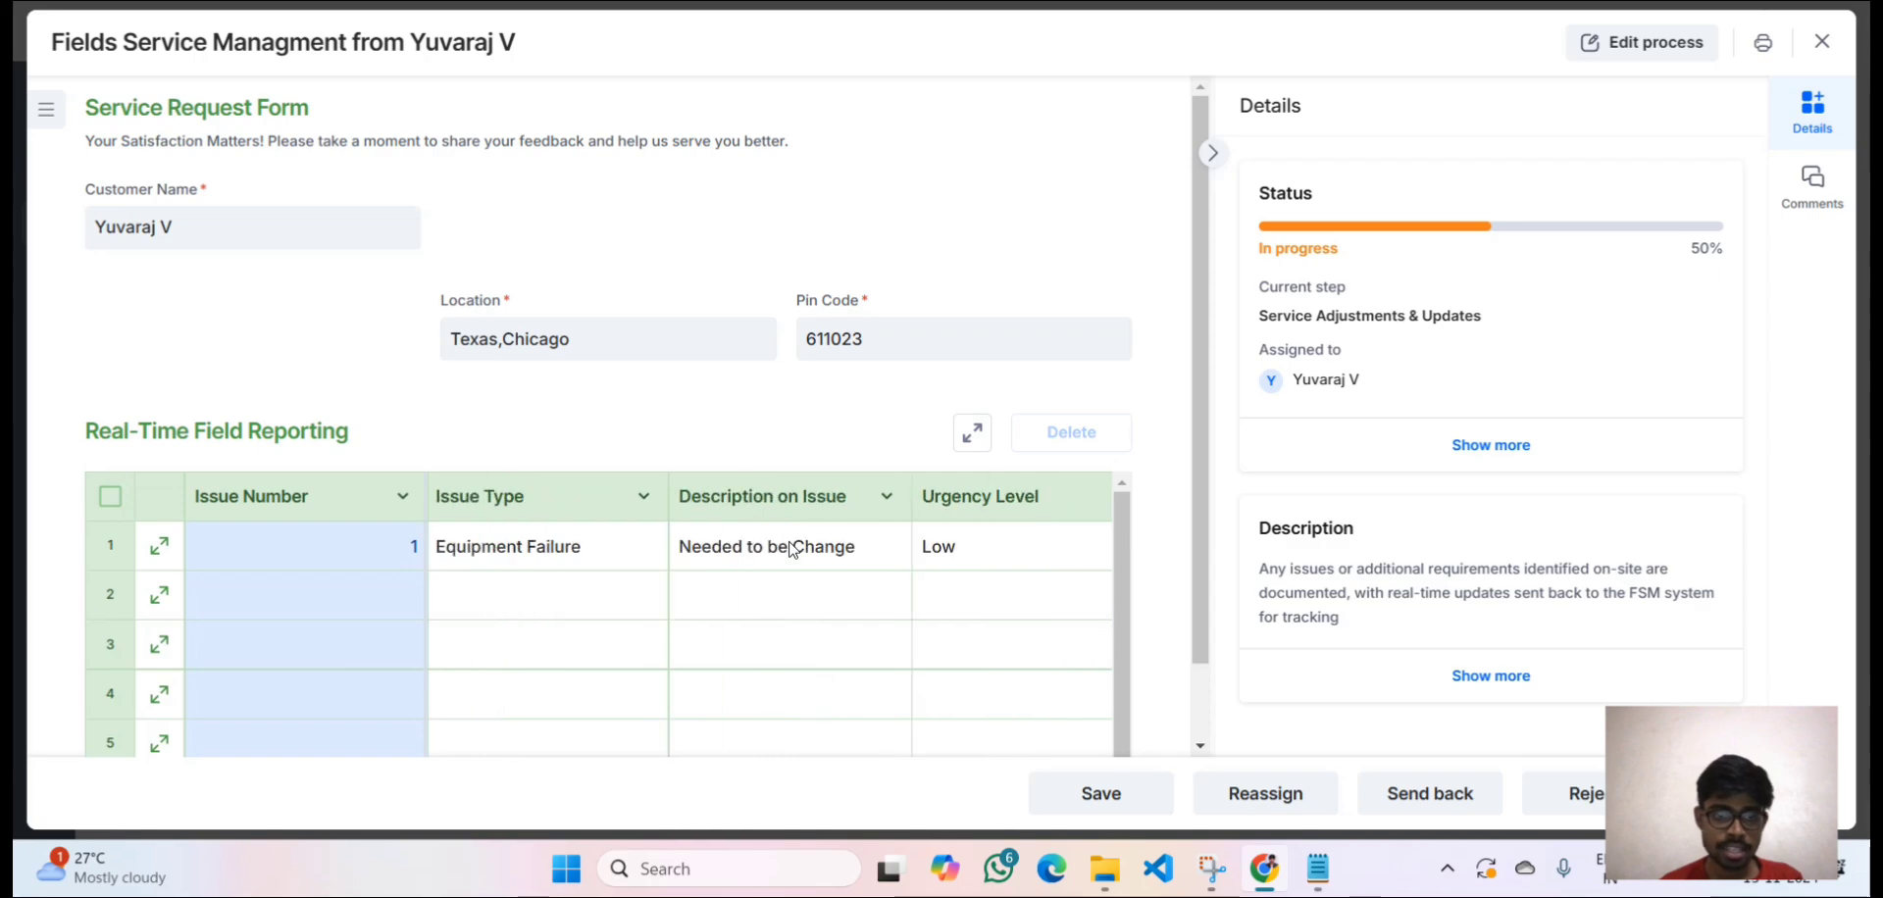
Fill row 2 with issue number 2, issue type Safety Concern and description 'Danger'.
{"action": "left_click", "coordinate": [358, 601]}
{"action": "left_click", "coordinate": [356, 595]}
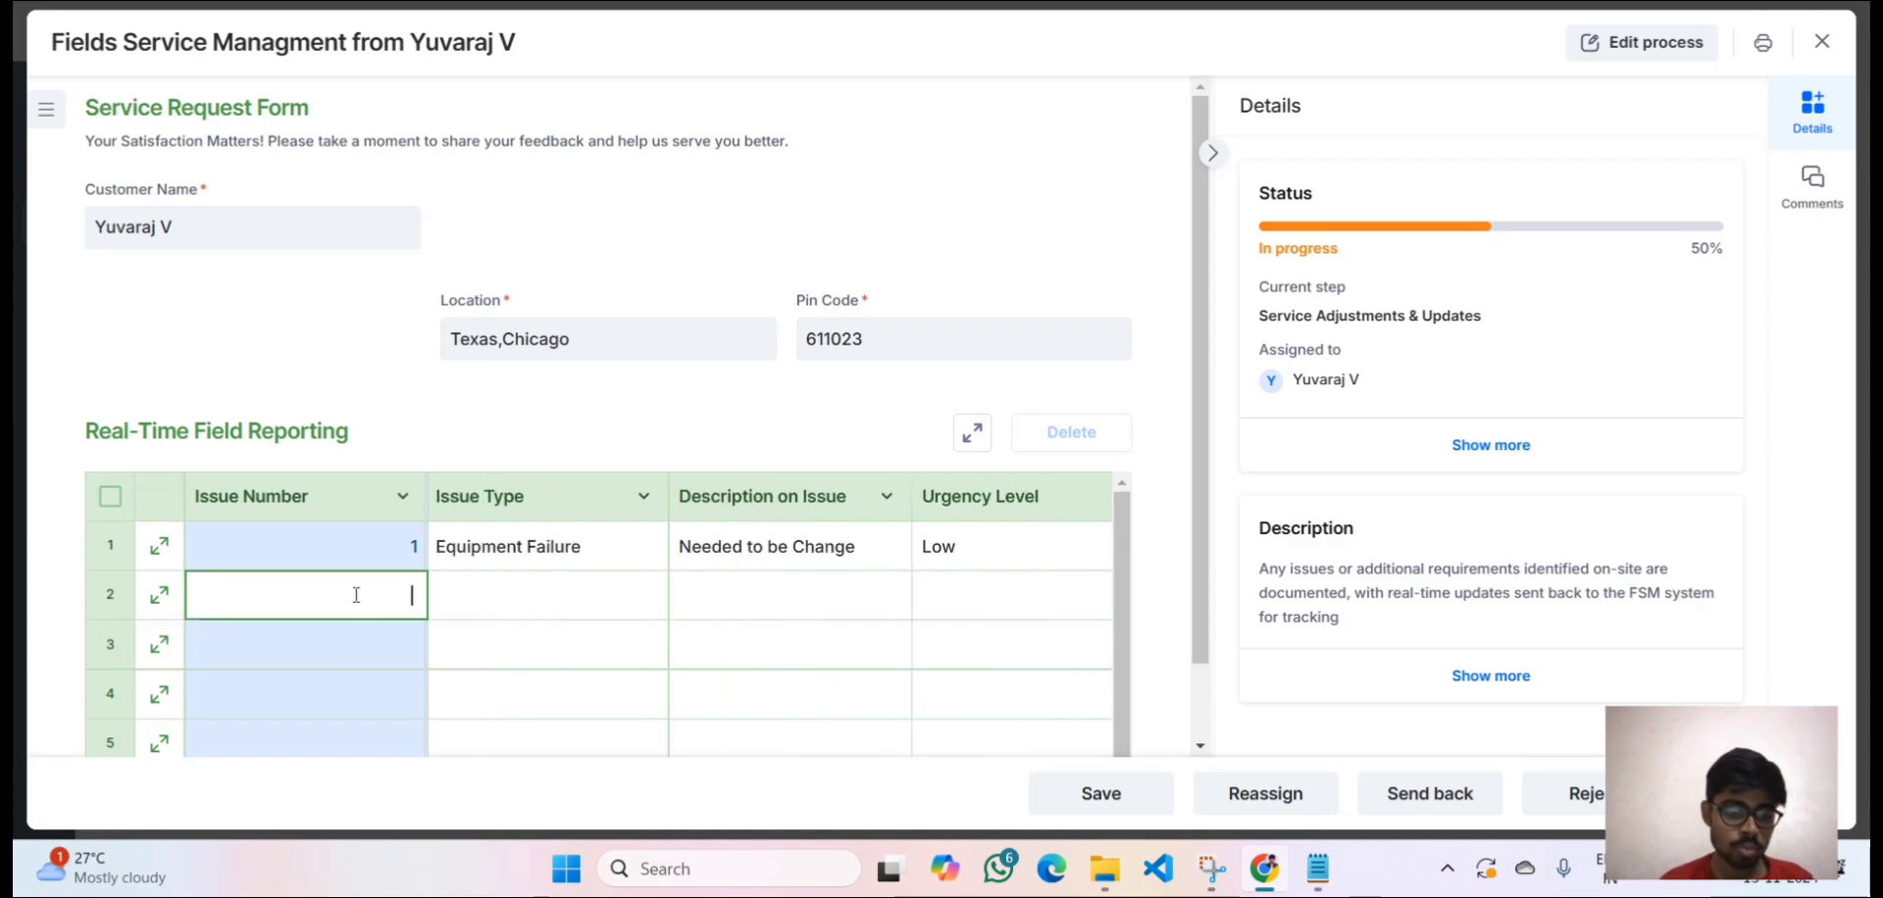
{"action": "left_click", "coordinate": [515, 616]}
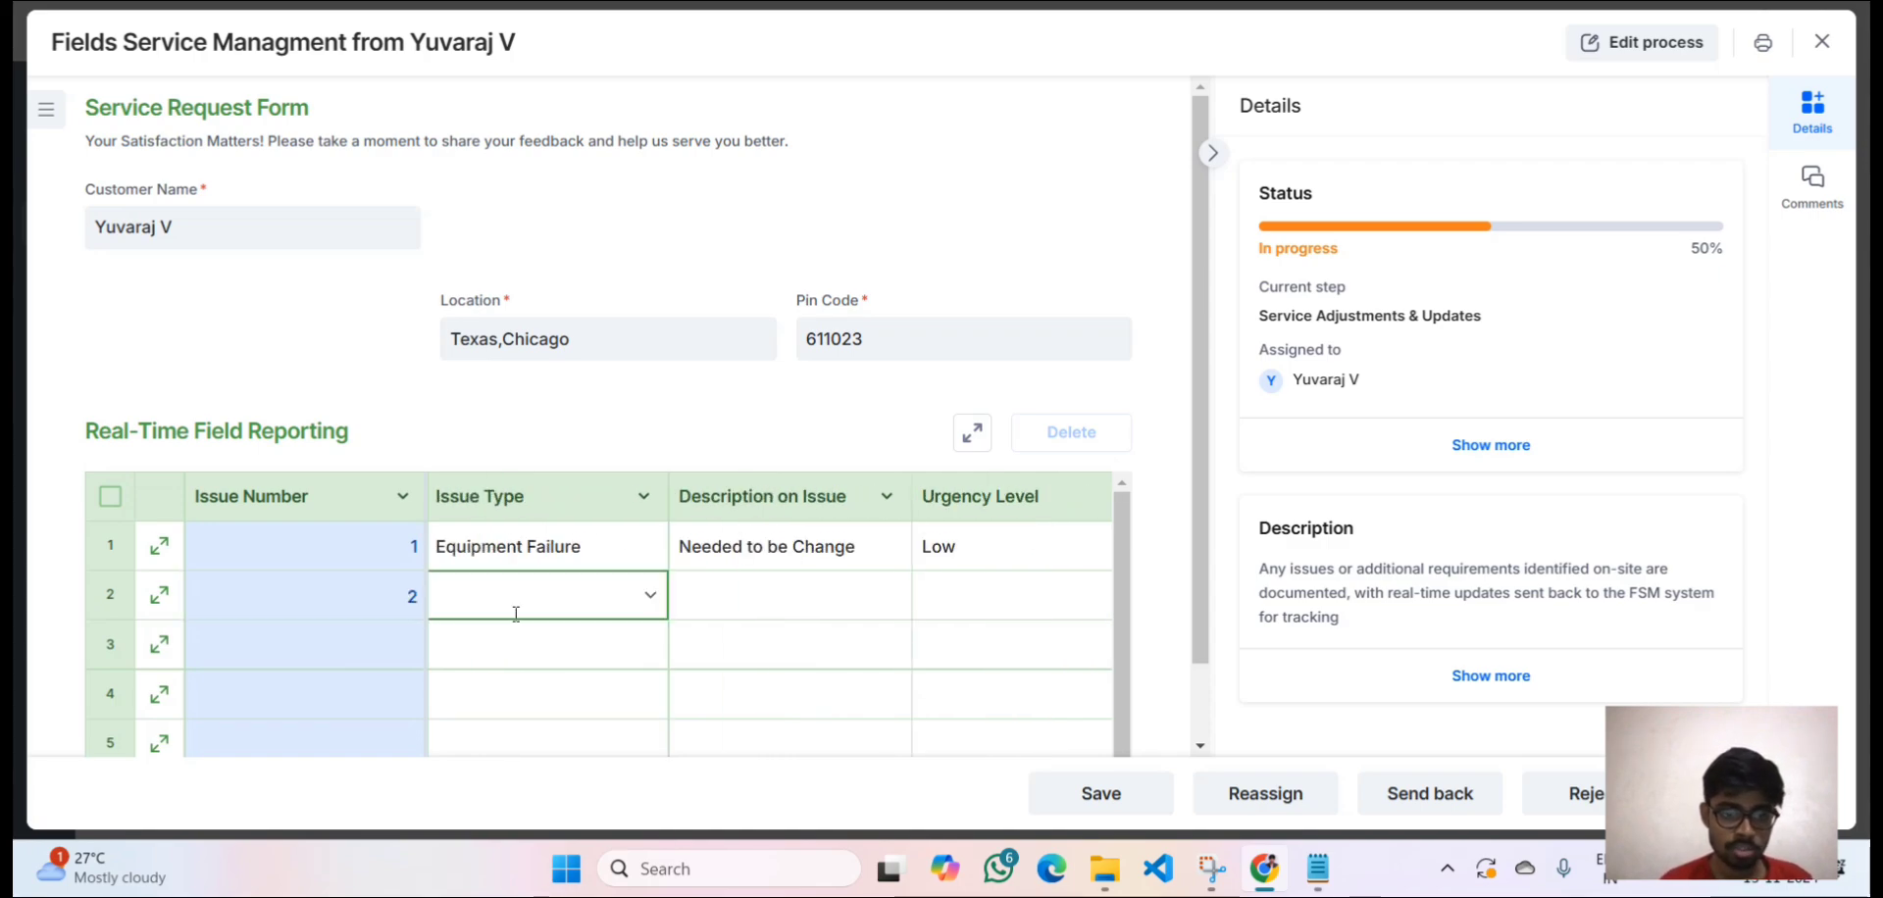
{"action": "left_click", "coordinate": [546, 599]}
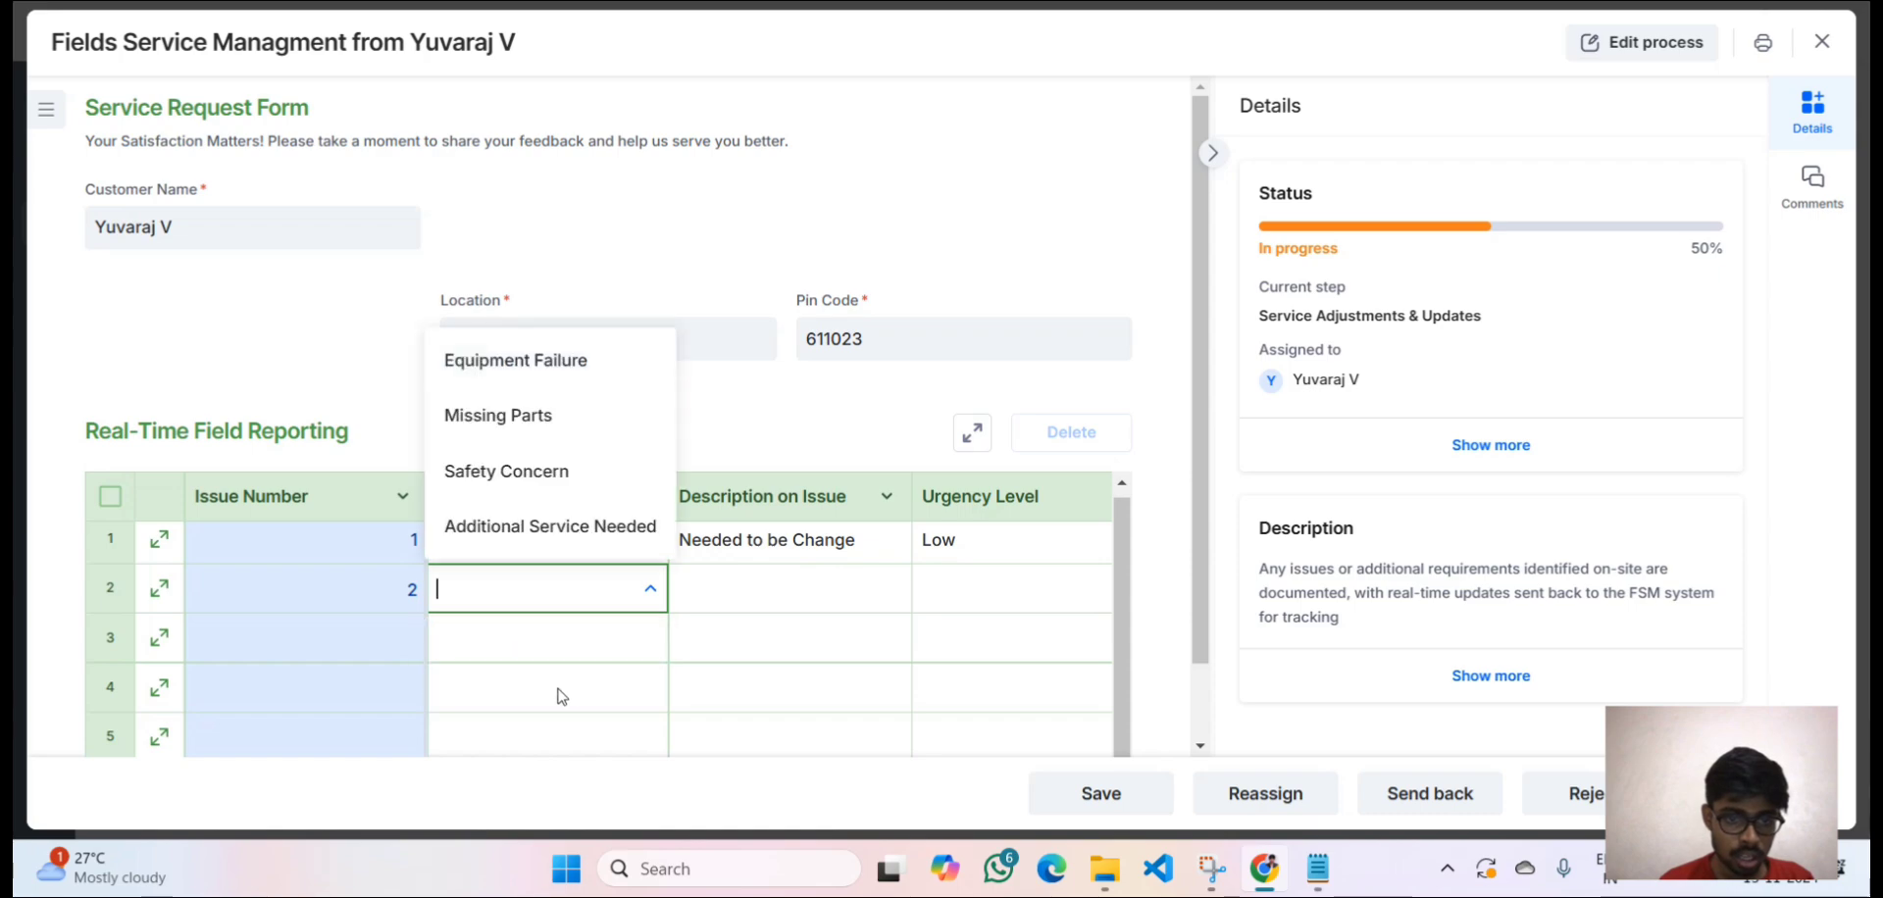
{"action": "left_click", "coordinate": [523, 473]}
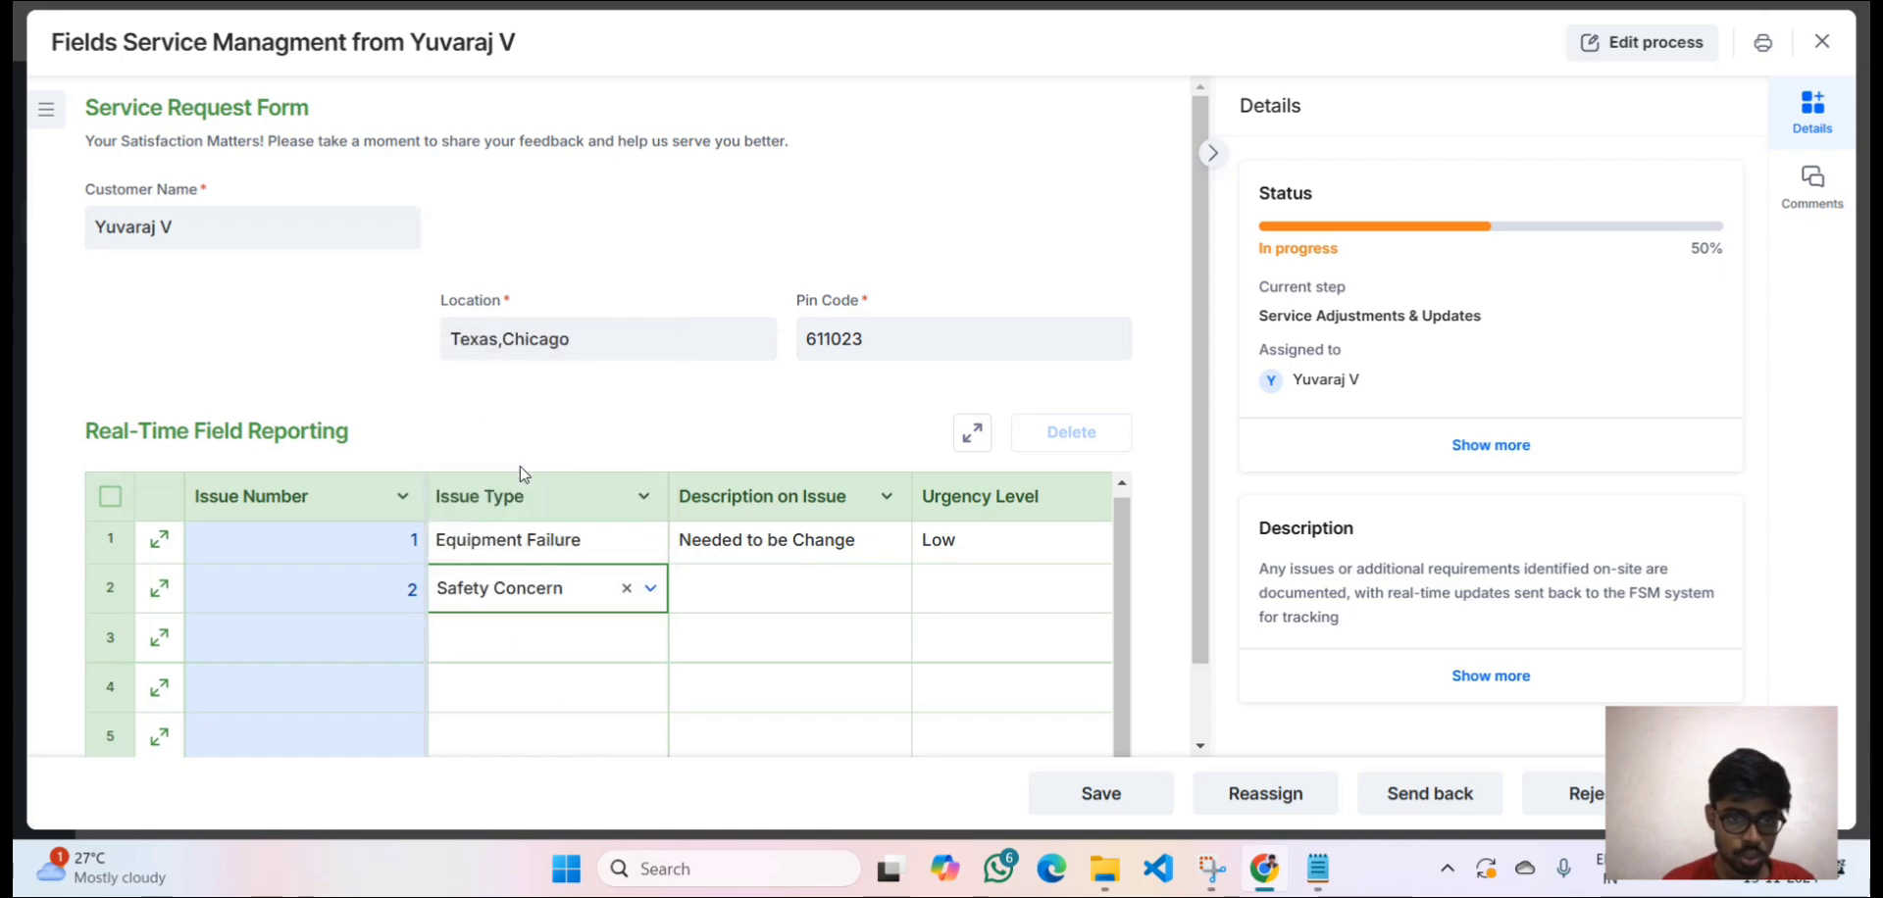
{"action": "left_click", "coordinate": [745, 591]}
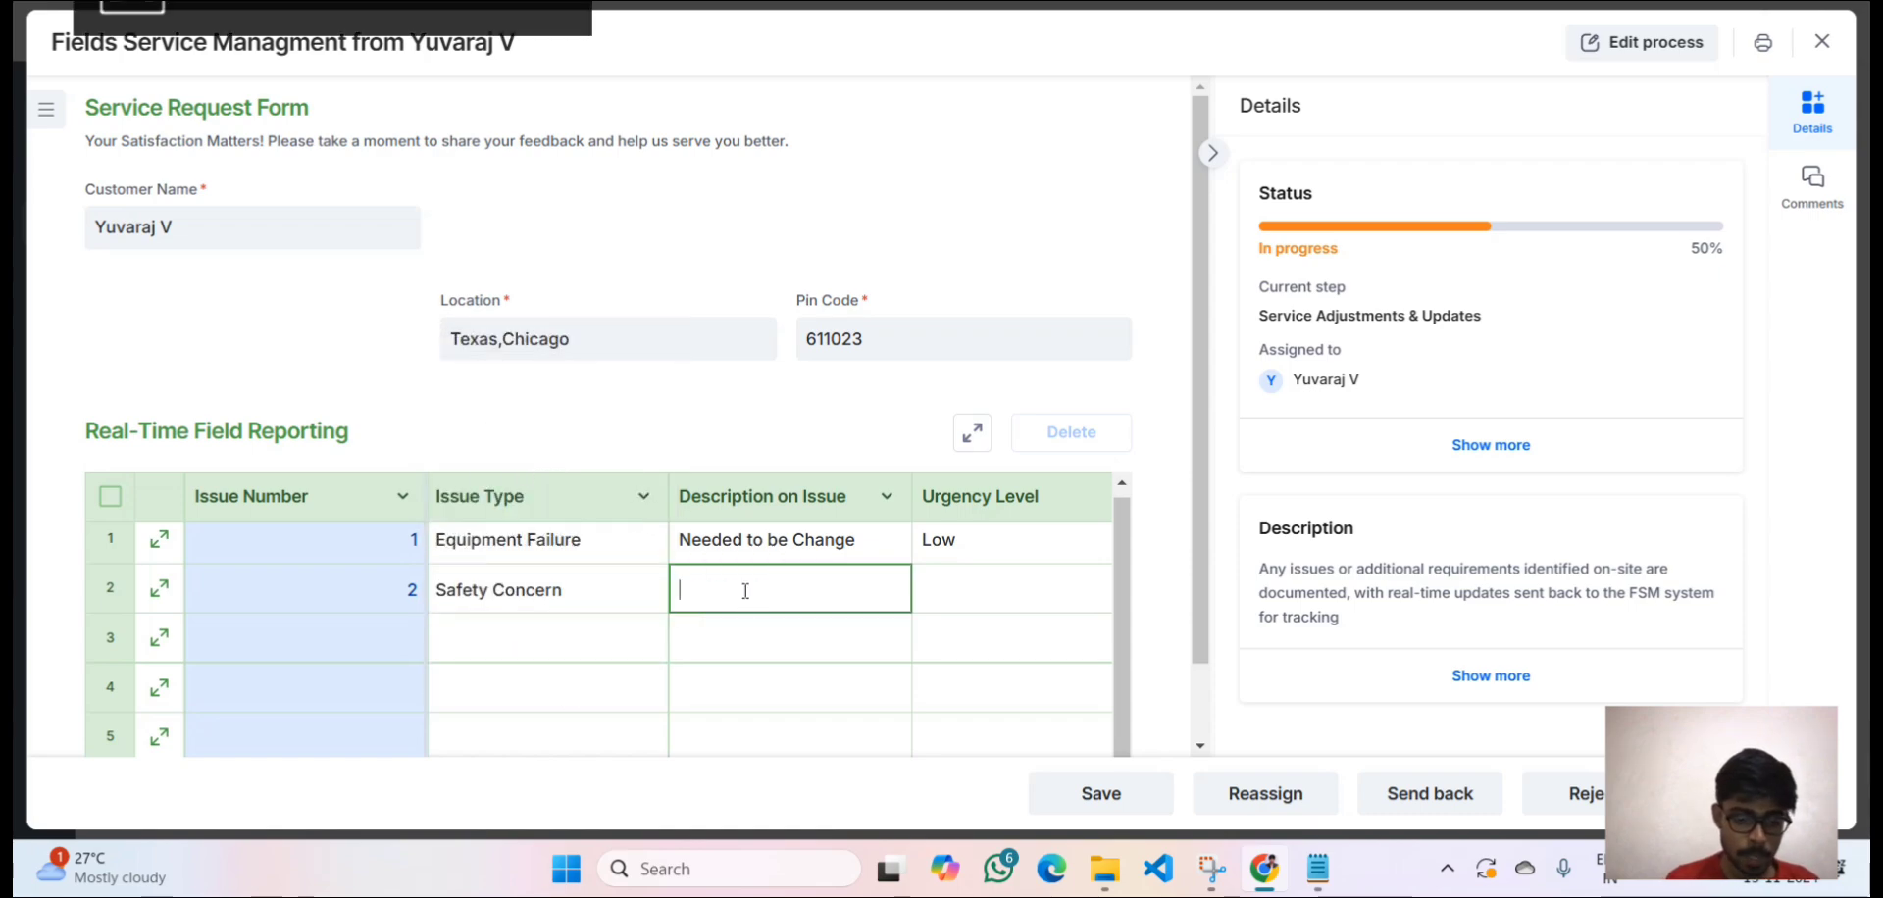
{"action": "type", "text": "Danger"}
Set row 2's urgency level to Medium and its time required to 10 hours.
{"action": "scroll", "coordinate": [745, 592], "scroll_direction": "right", "scroll_amount": 2}
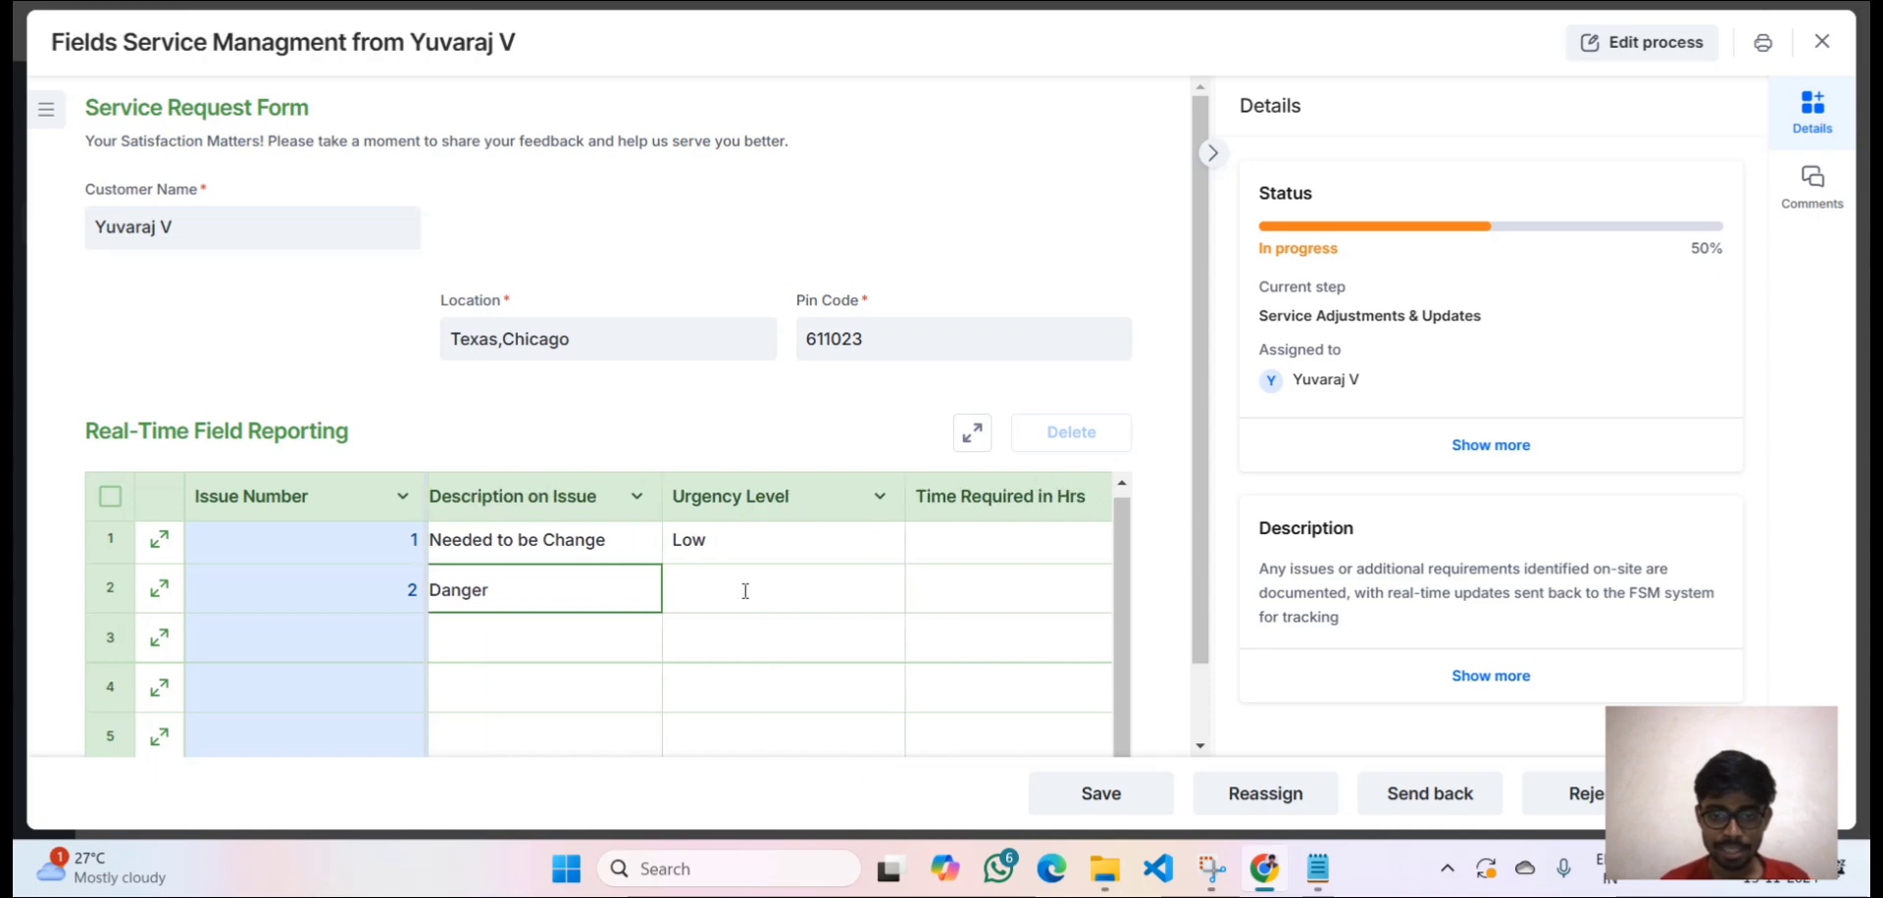
{"action": "scroll", "coordinate": [745, 592], "scroll_direction": "right", "scroll_amount": 1}
{"action": "left_click", "coordinate": [732, 597]}
{"action": "left_click", "coordinate": [712, 575]}
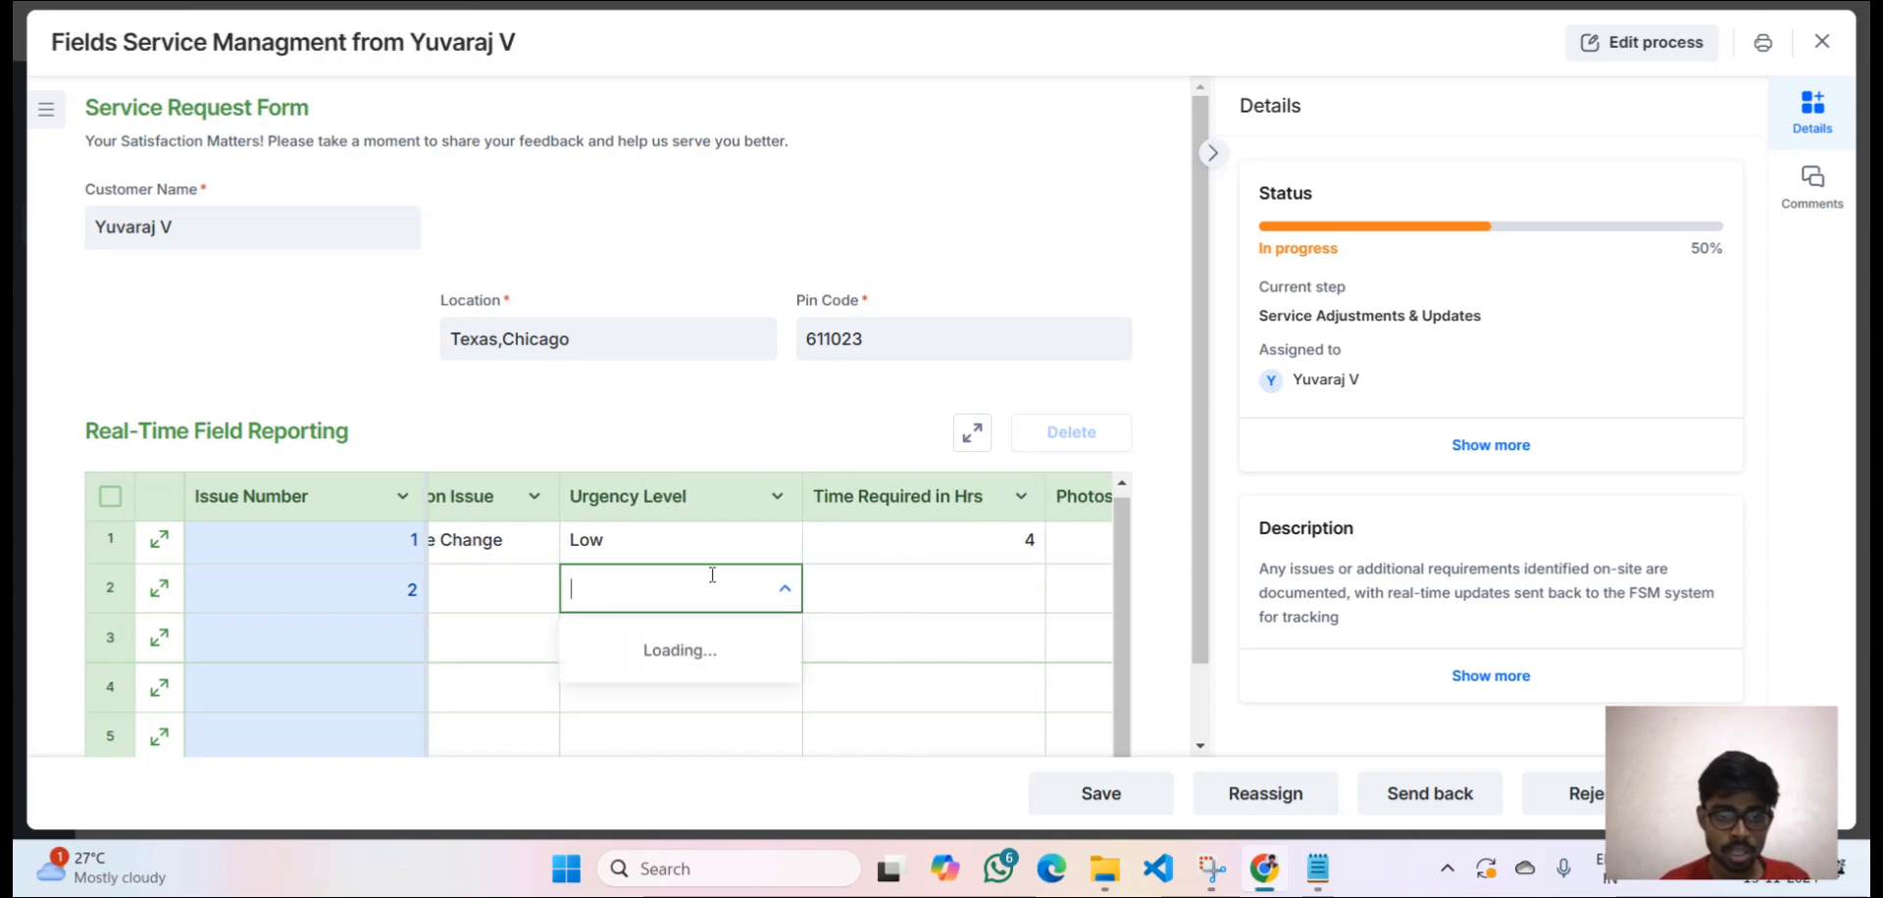
{"action": "left_click", "coordinate": [672, 701]}
{"action": "scroll", "coordinate": [673, 698], "scroll_direction": "right", "scroll_amount": 1}
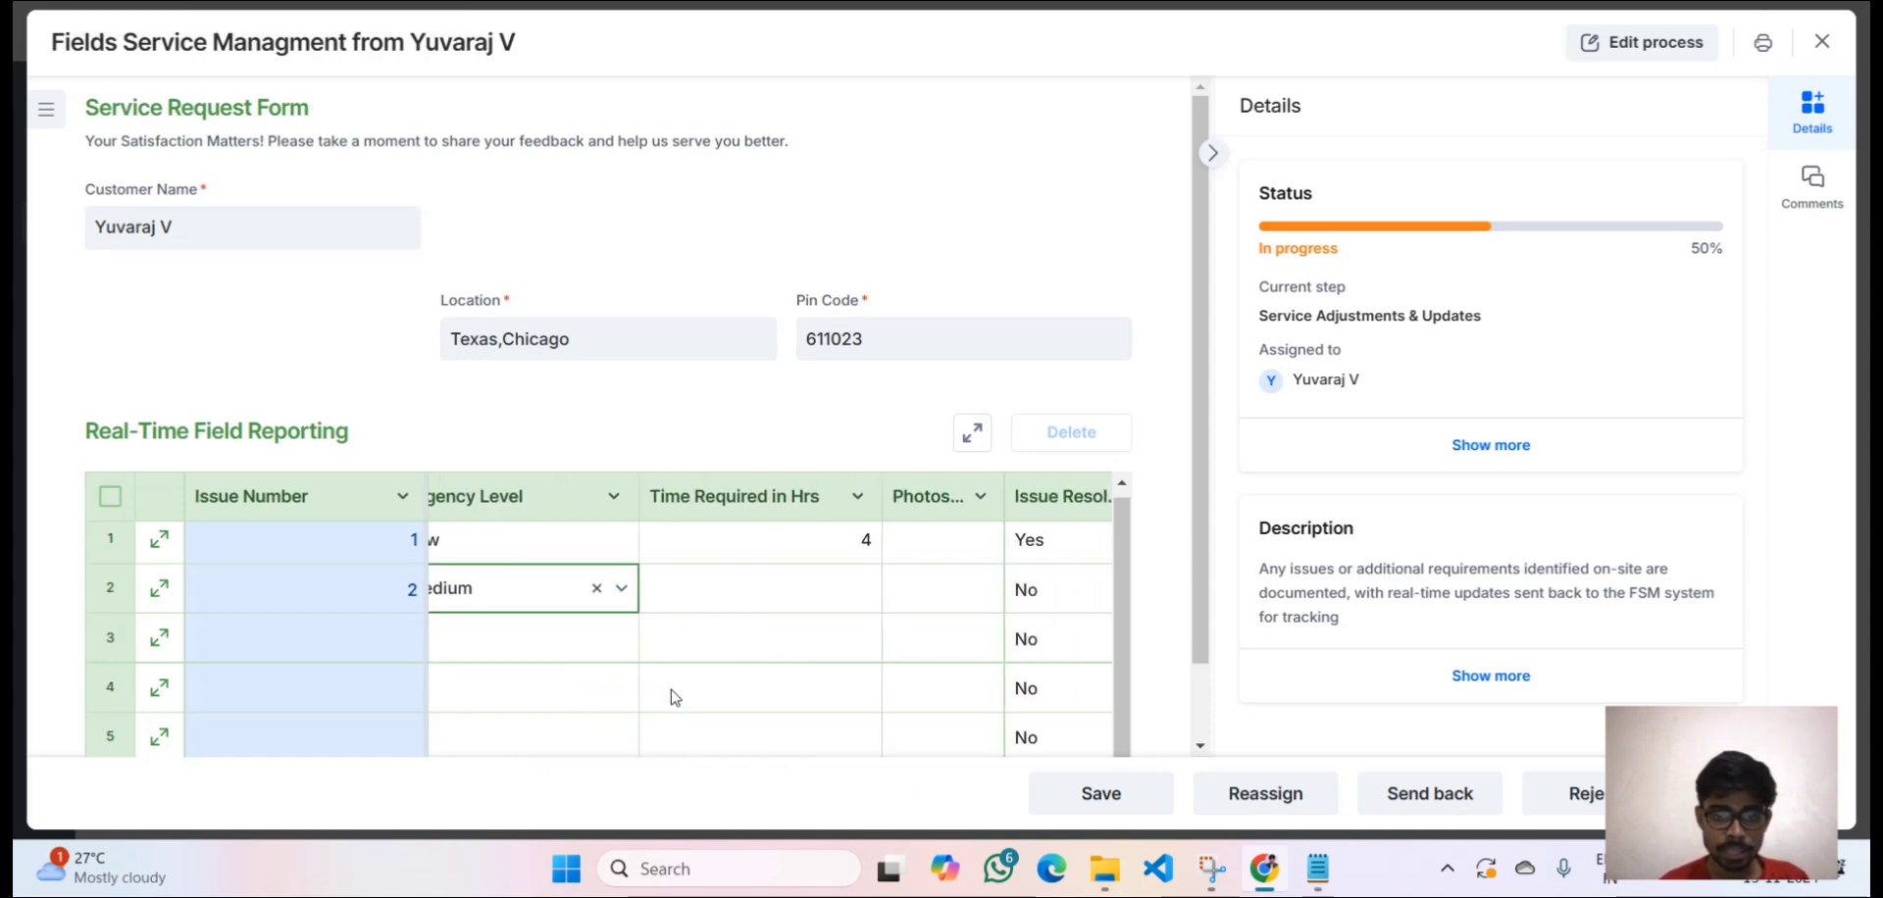
{"action": "left_click", "coordinate": [694, 589]}
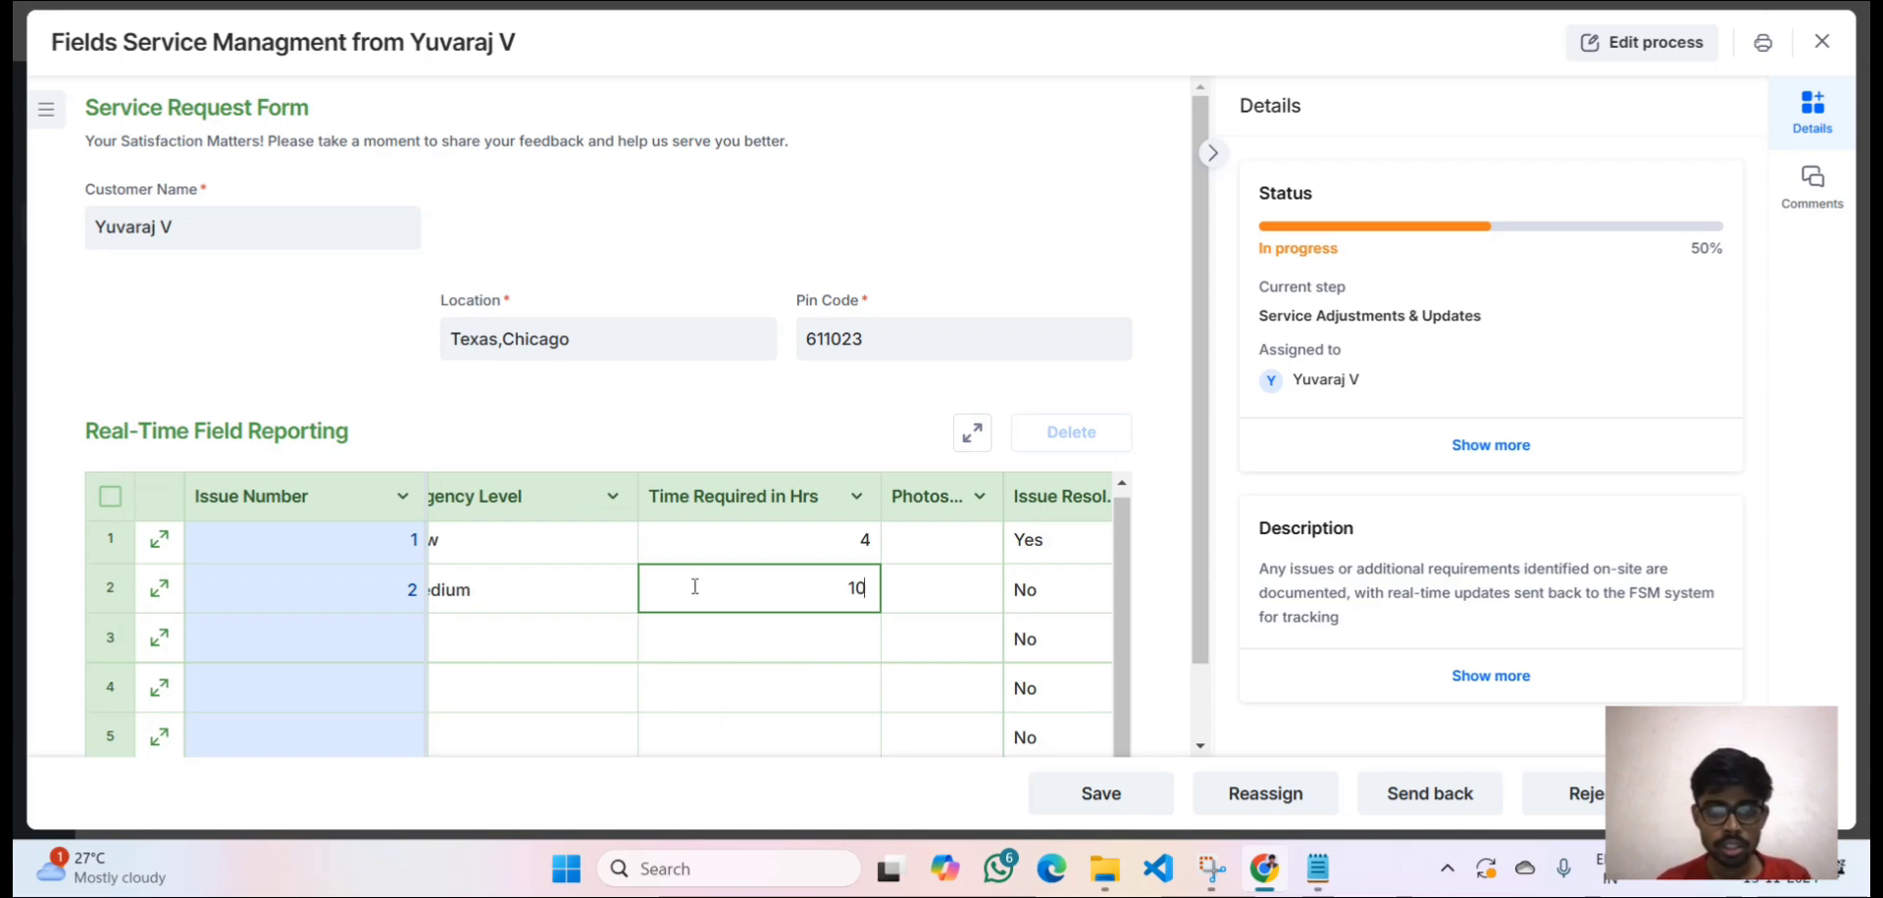
{"action": "scroll", "coordinate": [694, 586], "scroll_direction": "right", "scroll_amount": 2}
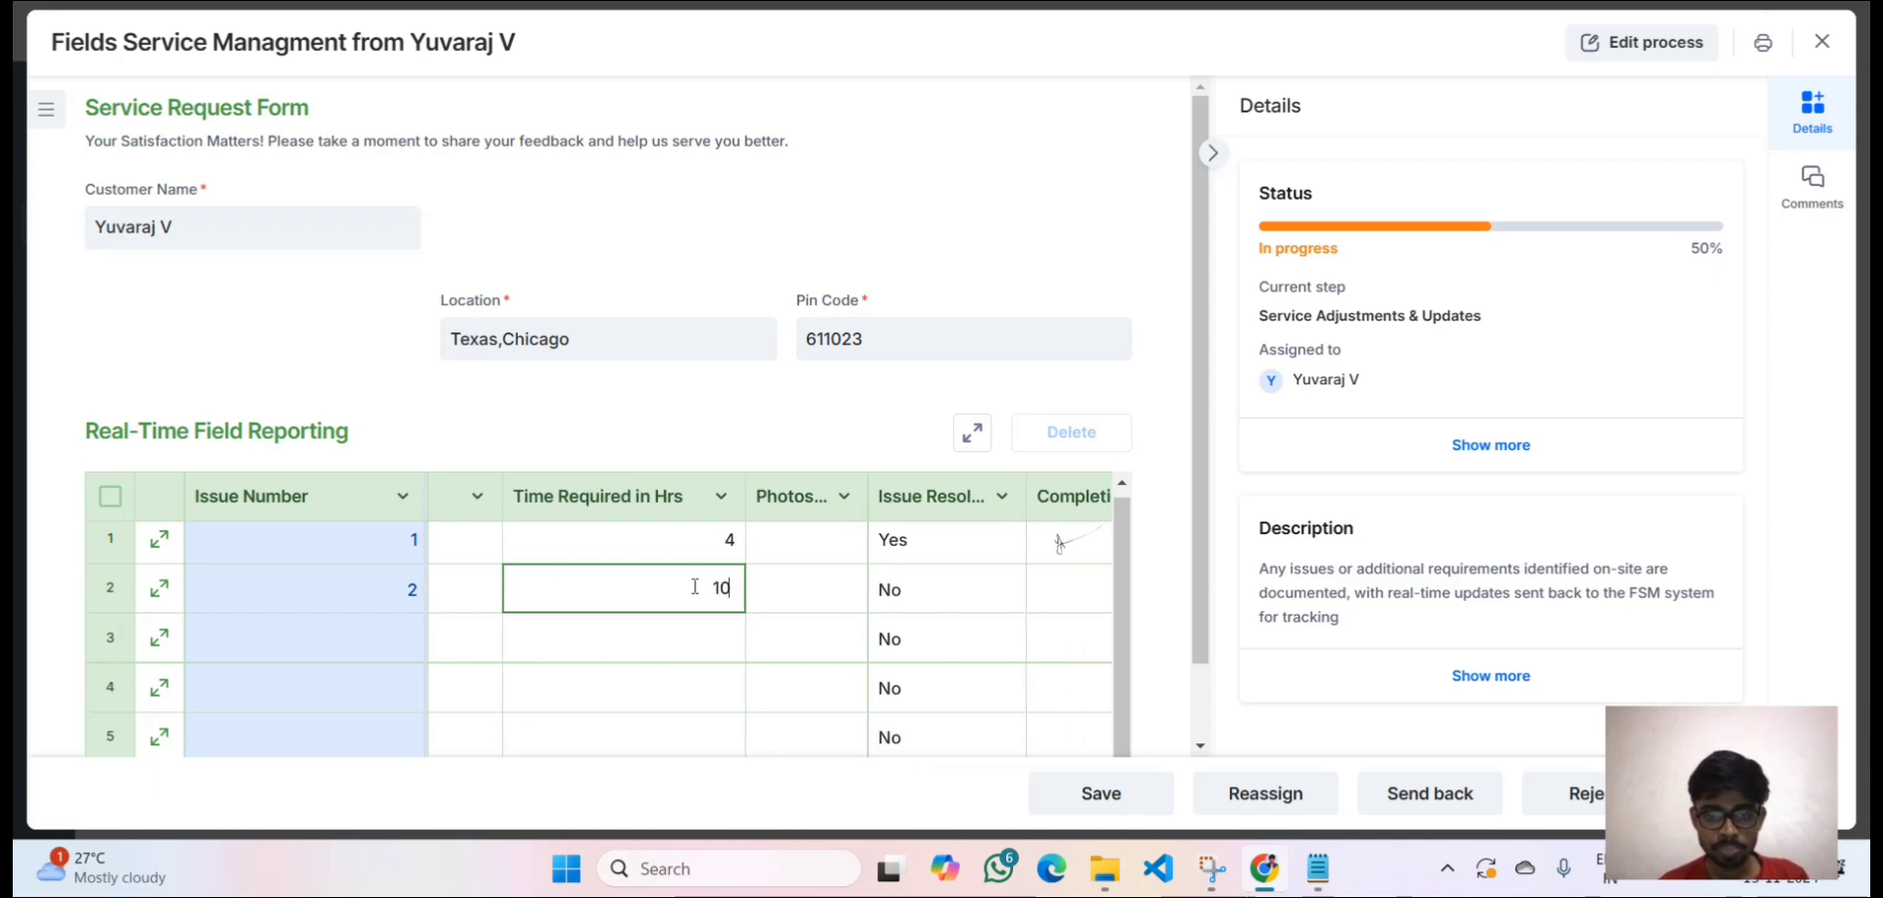
{"action": "left_click", "coordinate": [829, 593]}
Mark issue 2 as resolved (Yes) and start its completion signature.
{"action": "scroll", "coordinate": [829, 593], "scroll_direction": "right", "scroll_amount": 3}
{"action": "left_click", "coordinate": [829, 593]}
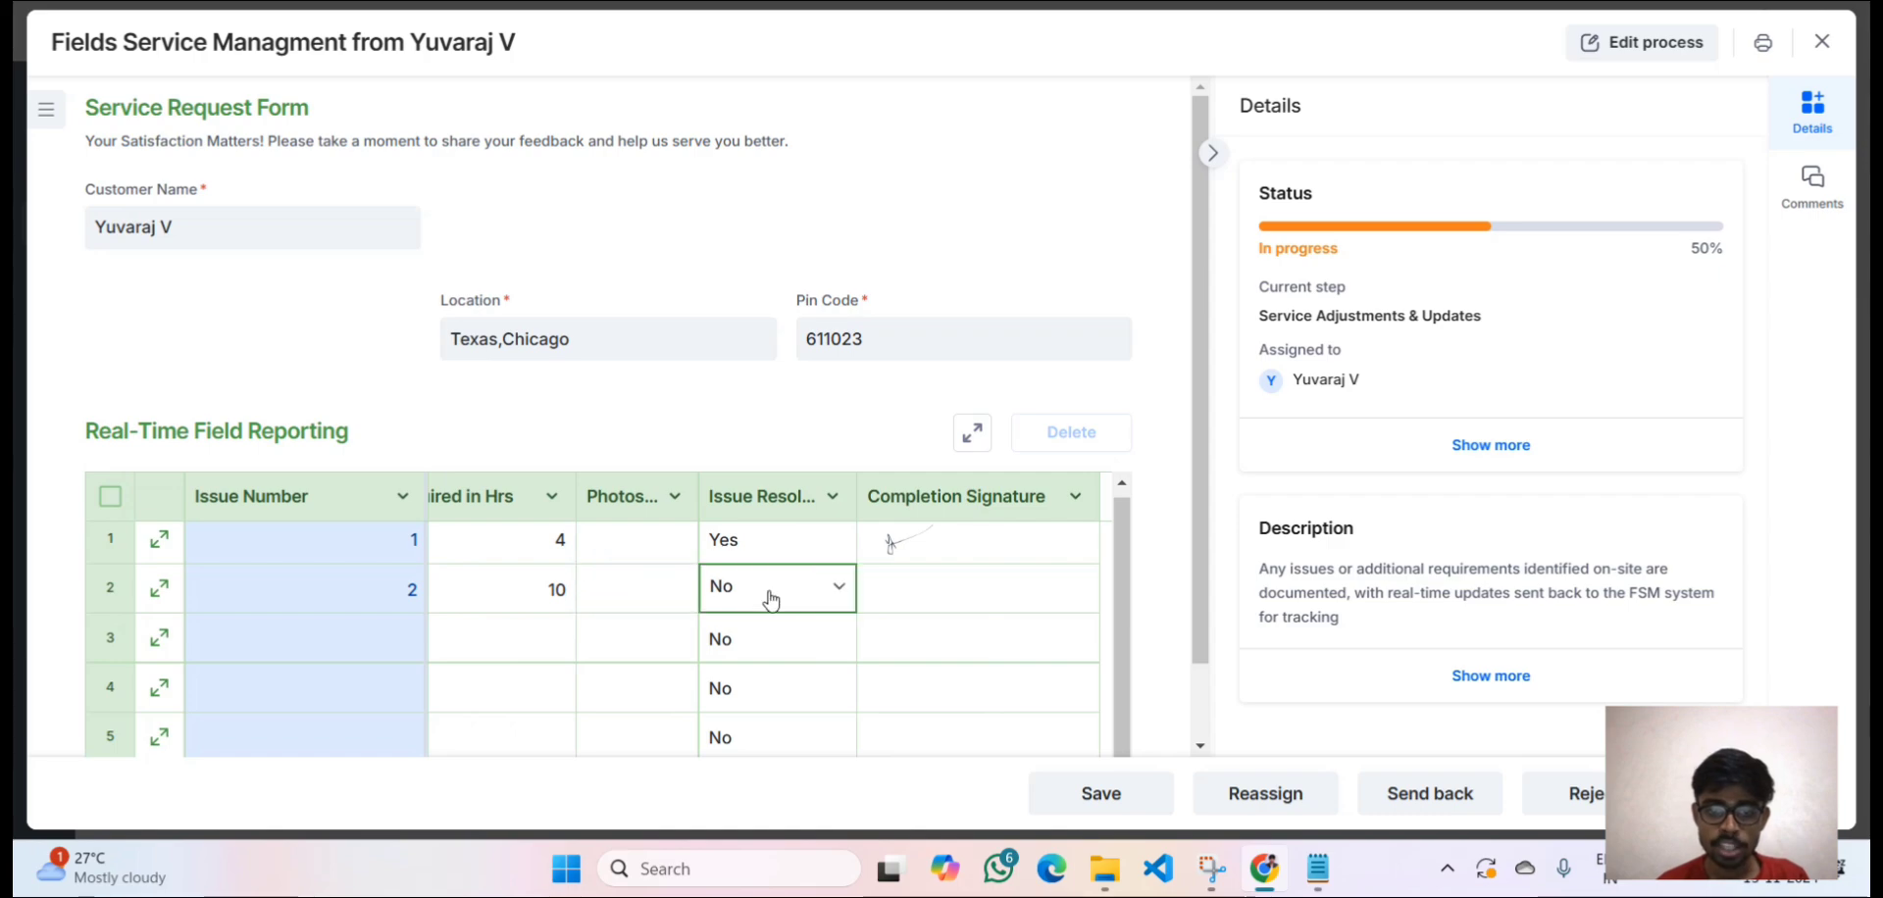
{"action": "left_click", "coordinate": [829, 594]}
{"action": "left_click", "coordinate": [829, 640]}
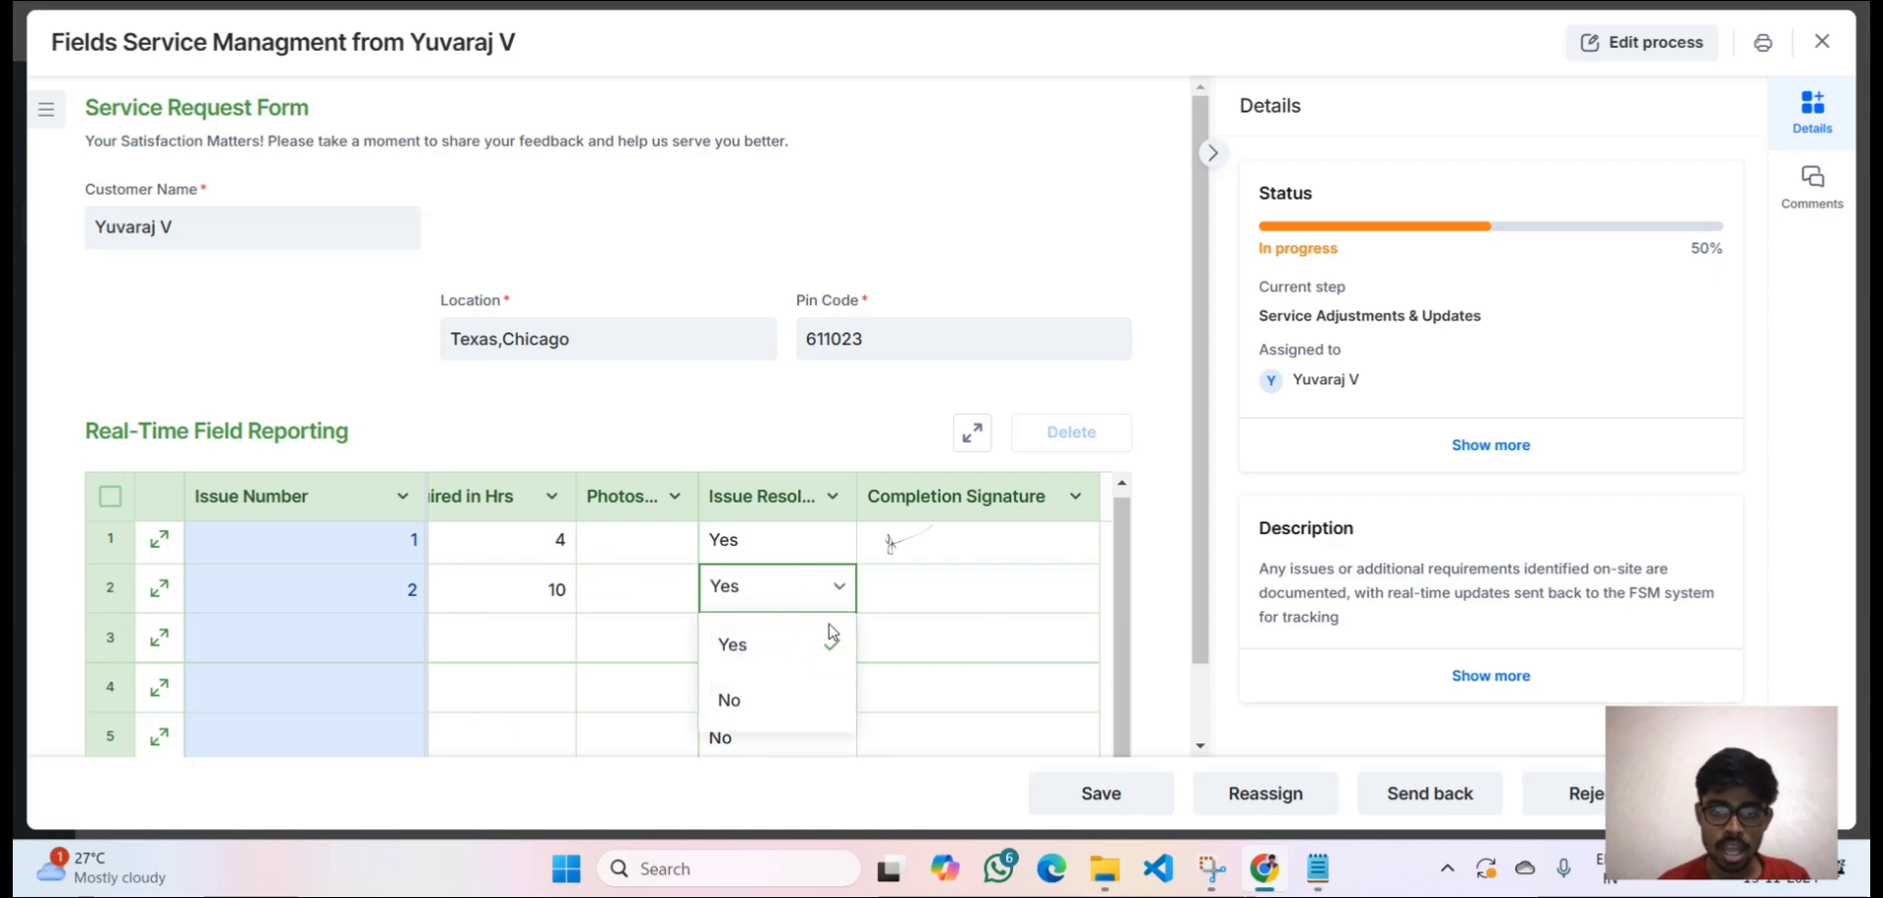
{"action": "left_click", "coordinate": [986, 602]}
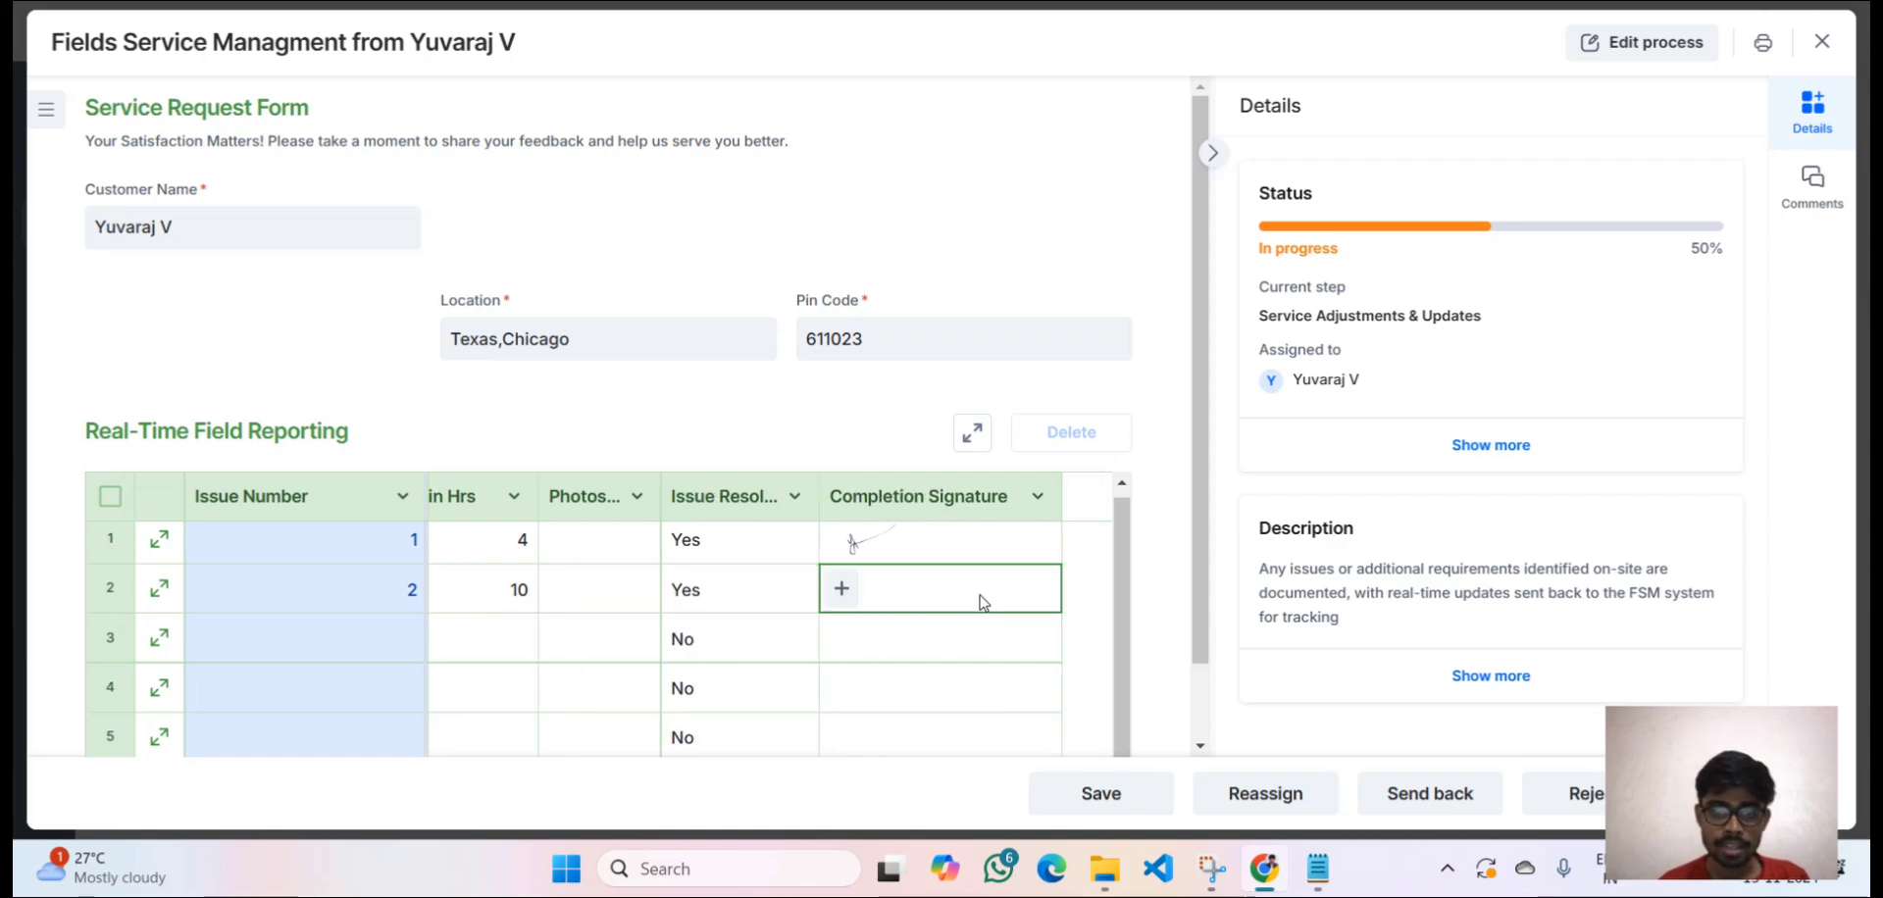
{"action": "left_click", "coordinate": [840, 593]}
Draw and save issue 2's completion signature, then scroll the table back left.
{"action": "mouse_move", "coordinate": [757, 419]}
{"action": "left_mouse_down"}
{"action": "mouse_move", "coordinate": [808, 494]}
{"action": "mouse_move", "coordinate": [853, 416]}
{"action": "mouse_move", "coordinate": [1005, 327]}
{"action": "left_mouse_up"}
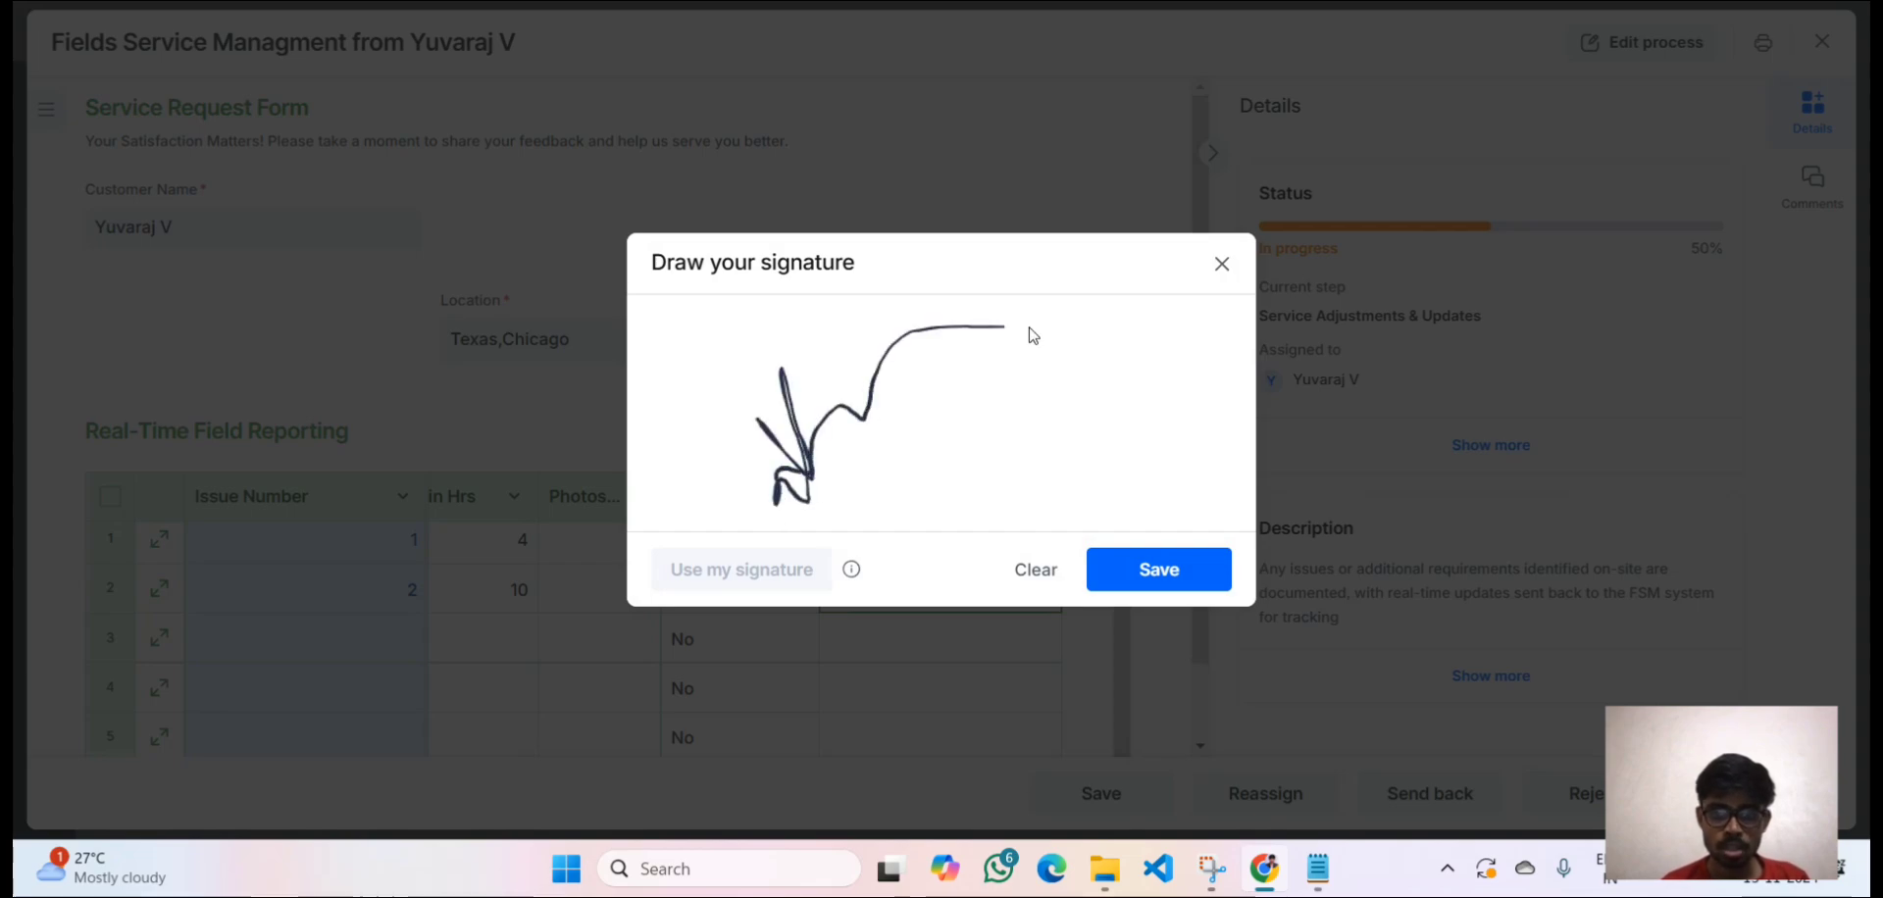
{"action": "left_click", "coordinate": [1157, 571]}
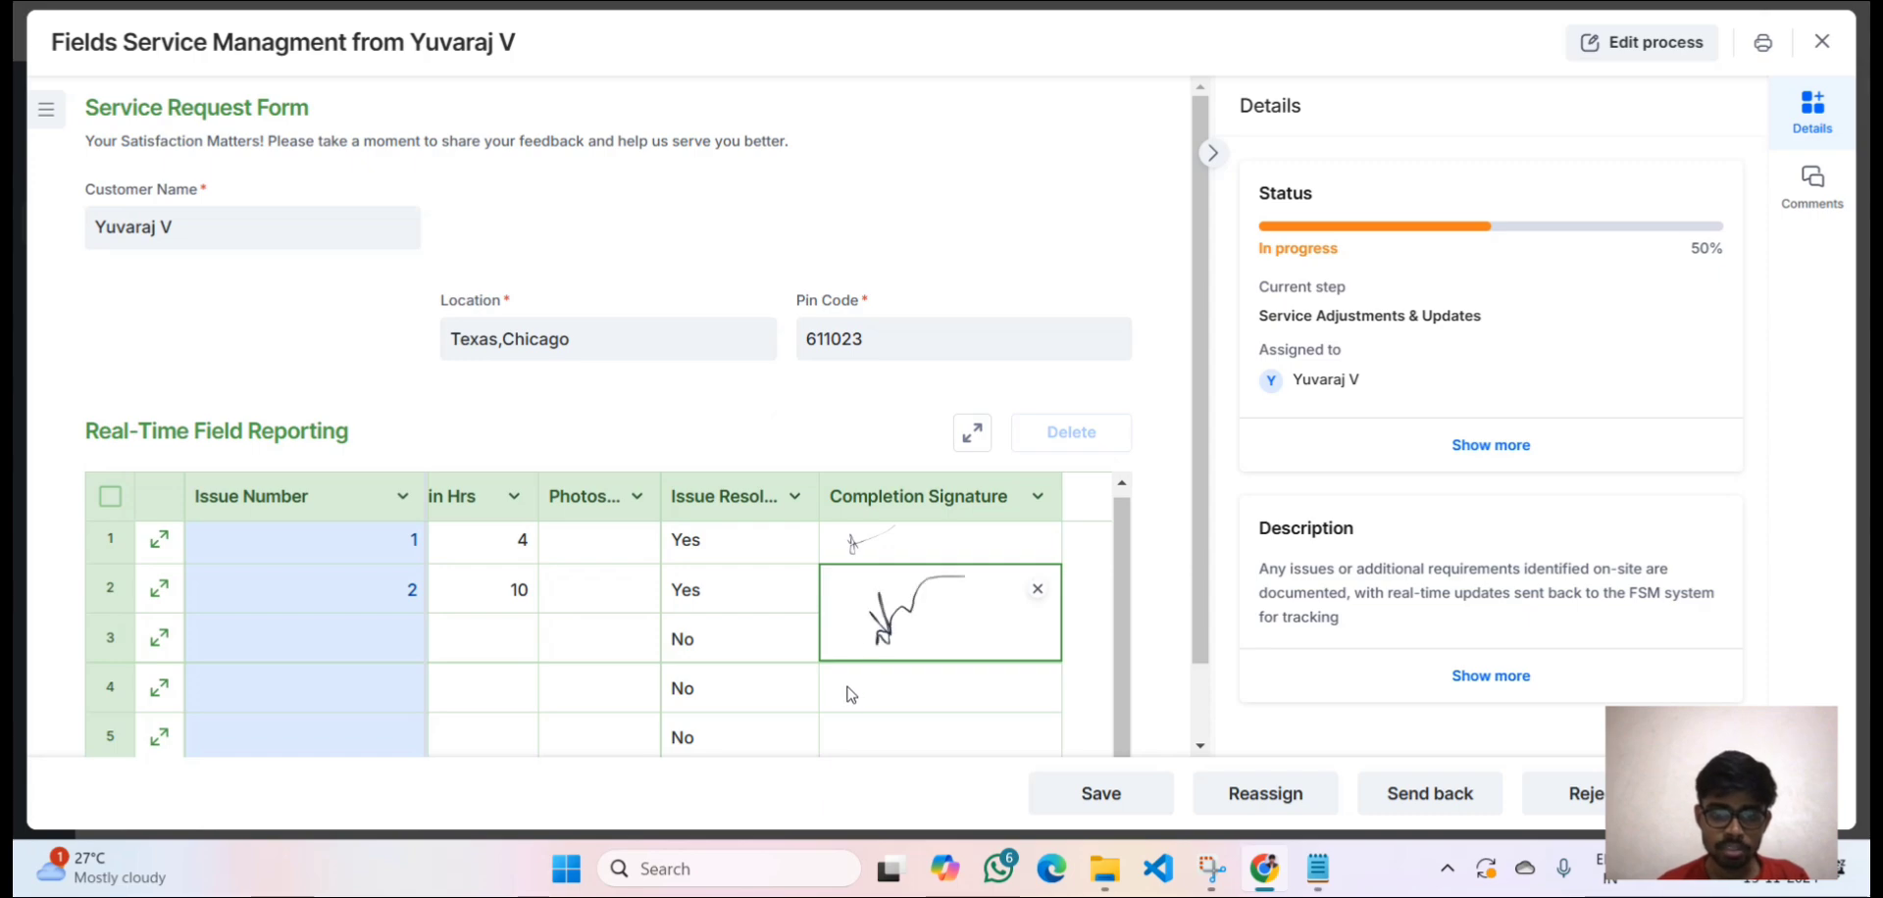
{"action": "scroll", "coordinate": [851, 696], "scroll_direction": "left", "scroll_amount": 5}
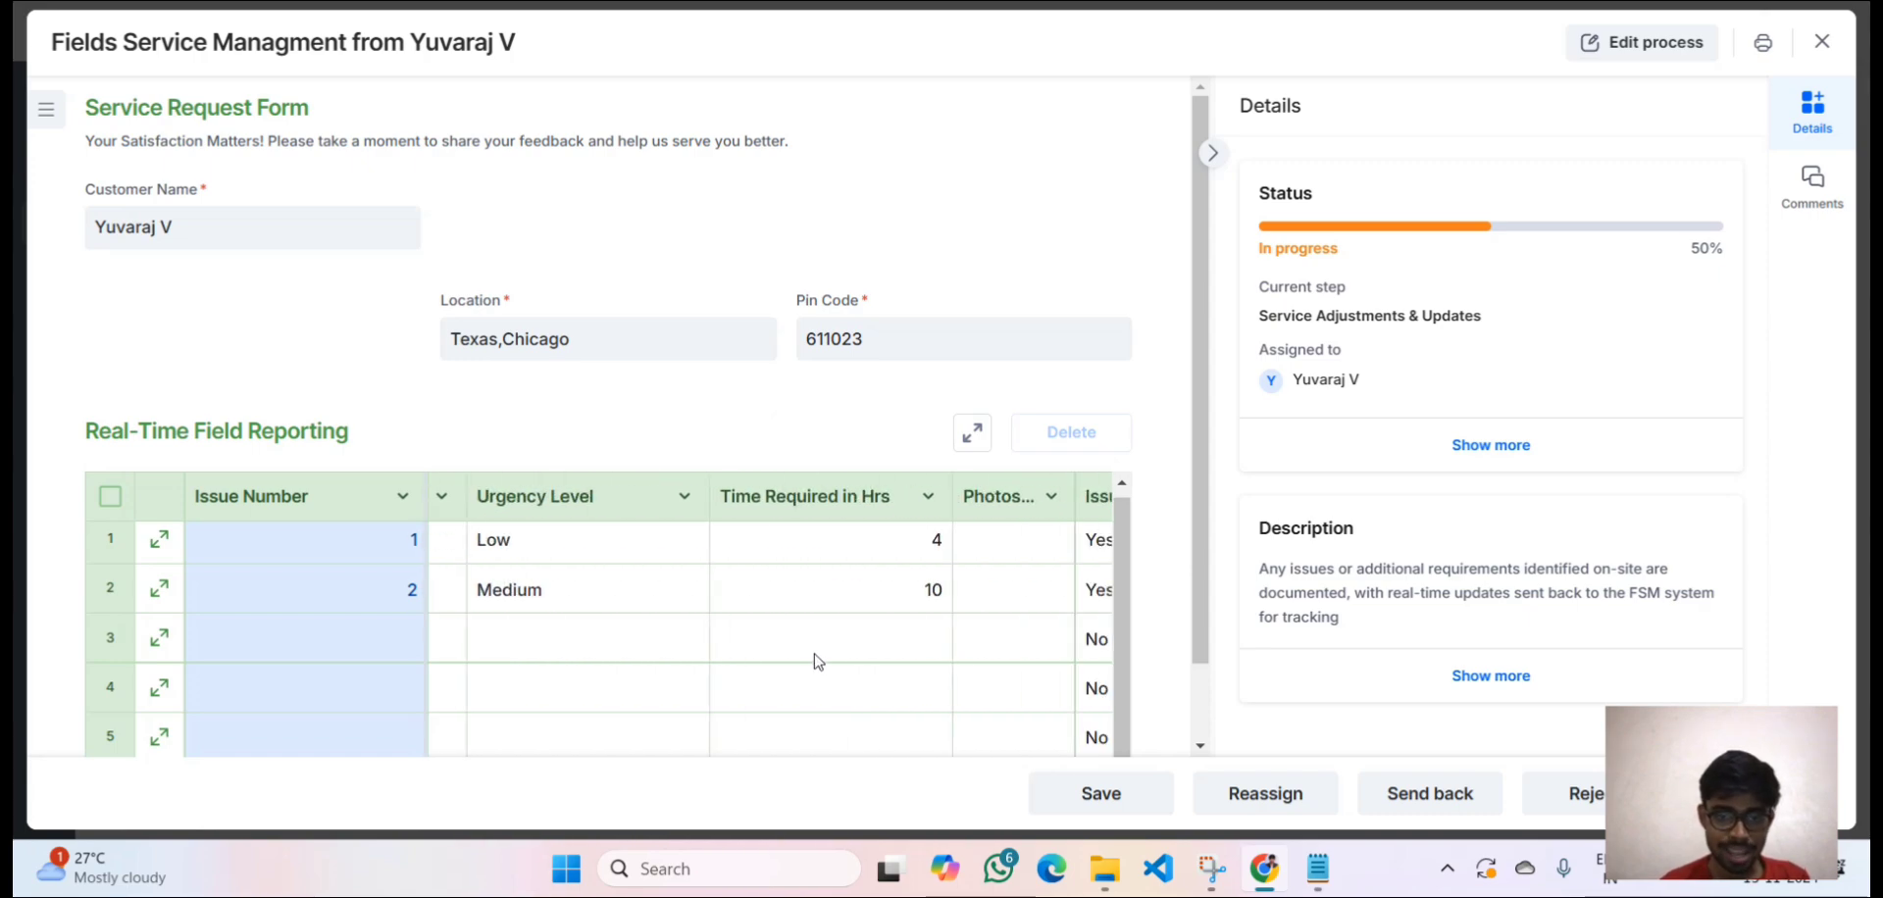
{"action": "left_click", "coordinate": [813, 660]}
{"action": "scroll", "coordinate": [814, 660], "scroll_direction": "right", "scroll_amount": 3}
{"action": "scroll", "coordinate": [814, 660], "scroll_direction": "left", "scroll_amount": 8}
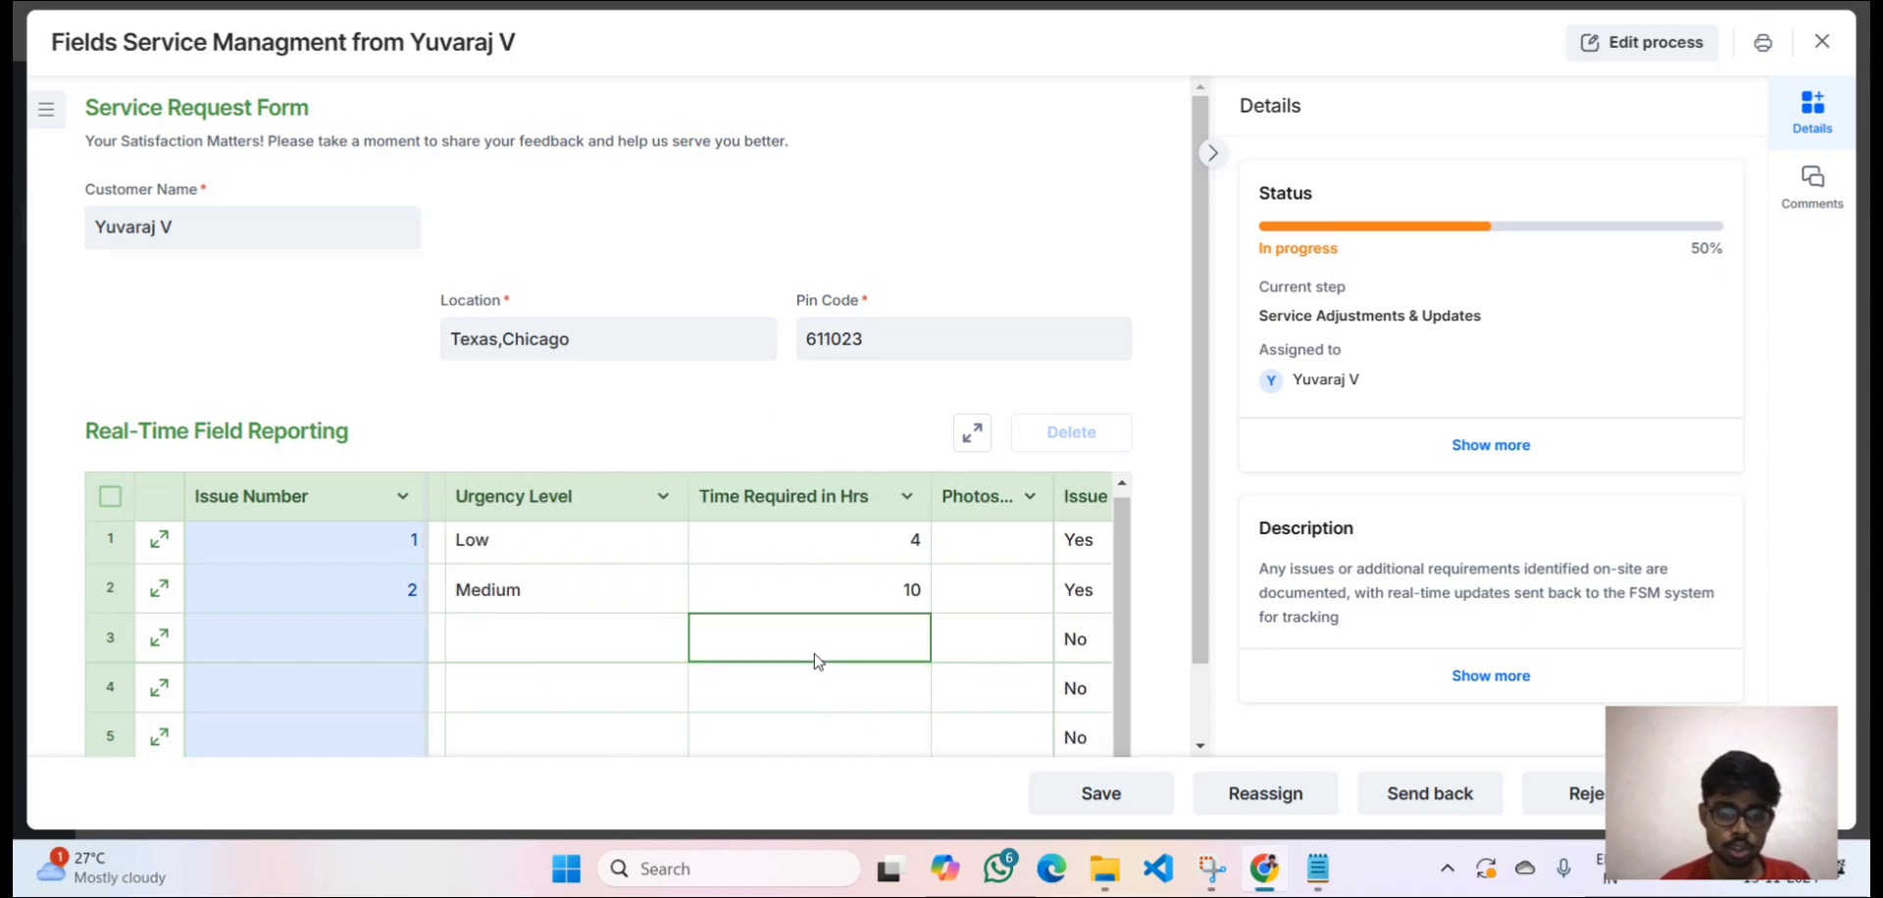
{"action": "scroll", "coordinate": [814, 661], "scroll_direction": "left", "scroll_amount": 1}
{"action": "scroll", "coordinate": [812, 659], "scroll_direction": "down", "scroll_amount": 1}
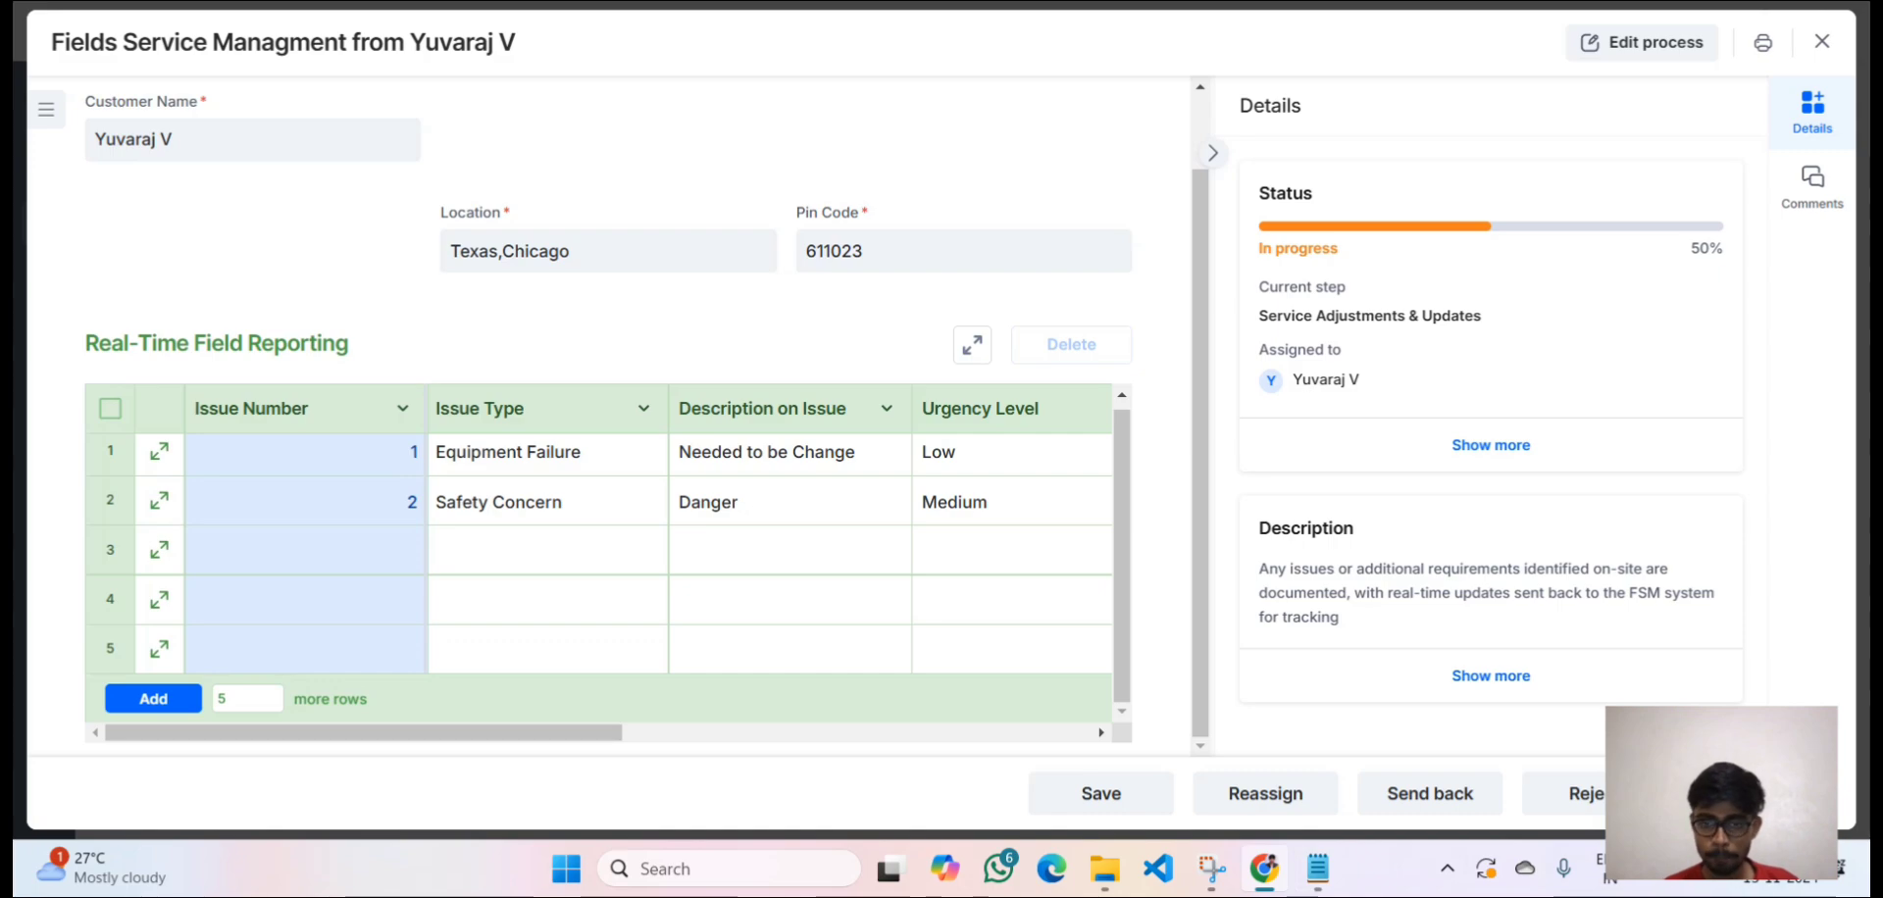
Submit the field-reporting step and reopen the item at Evaluating Payment.
{"action": "left_click", "coordinate": [1757, 793]}
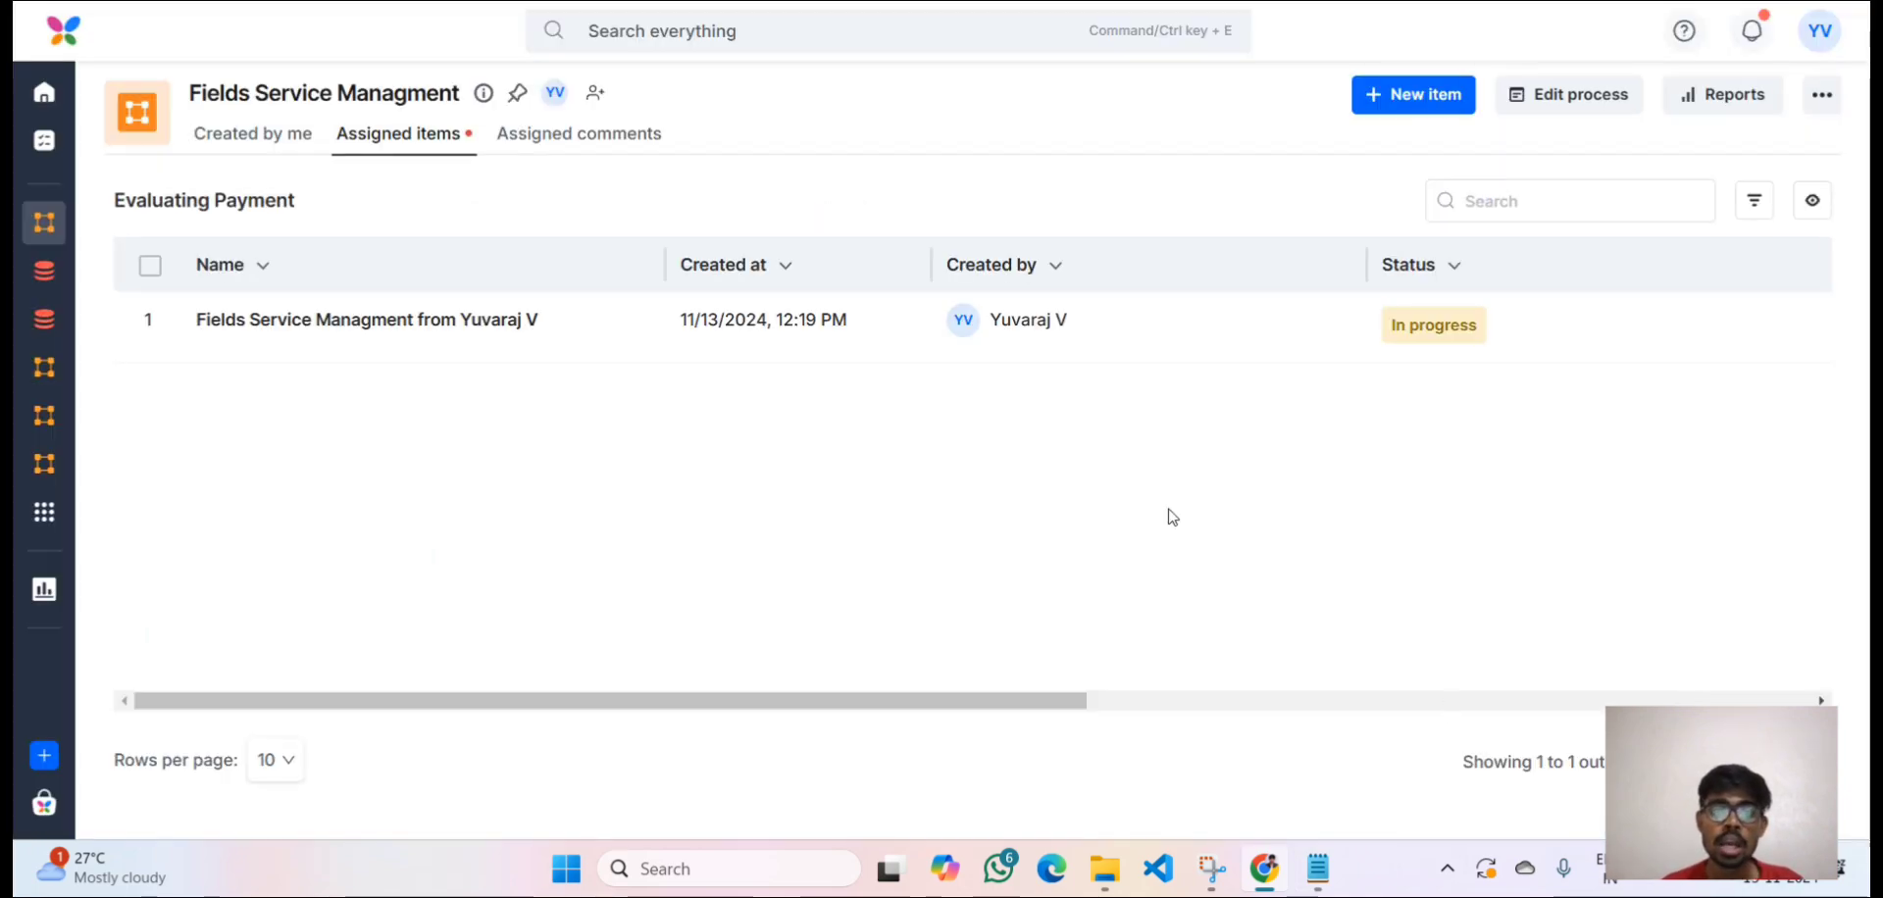
{"action": "left_click", "coordinate": [1036, 341]}
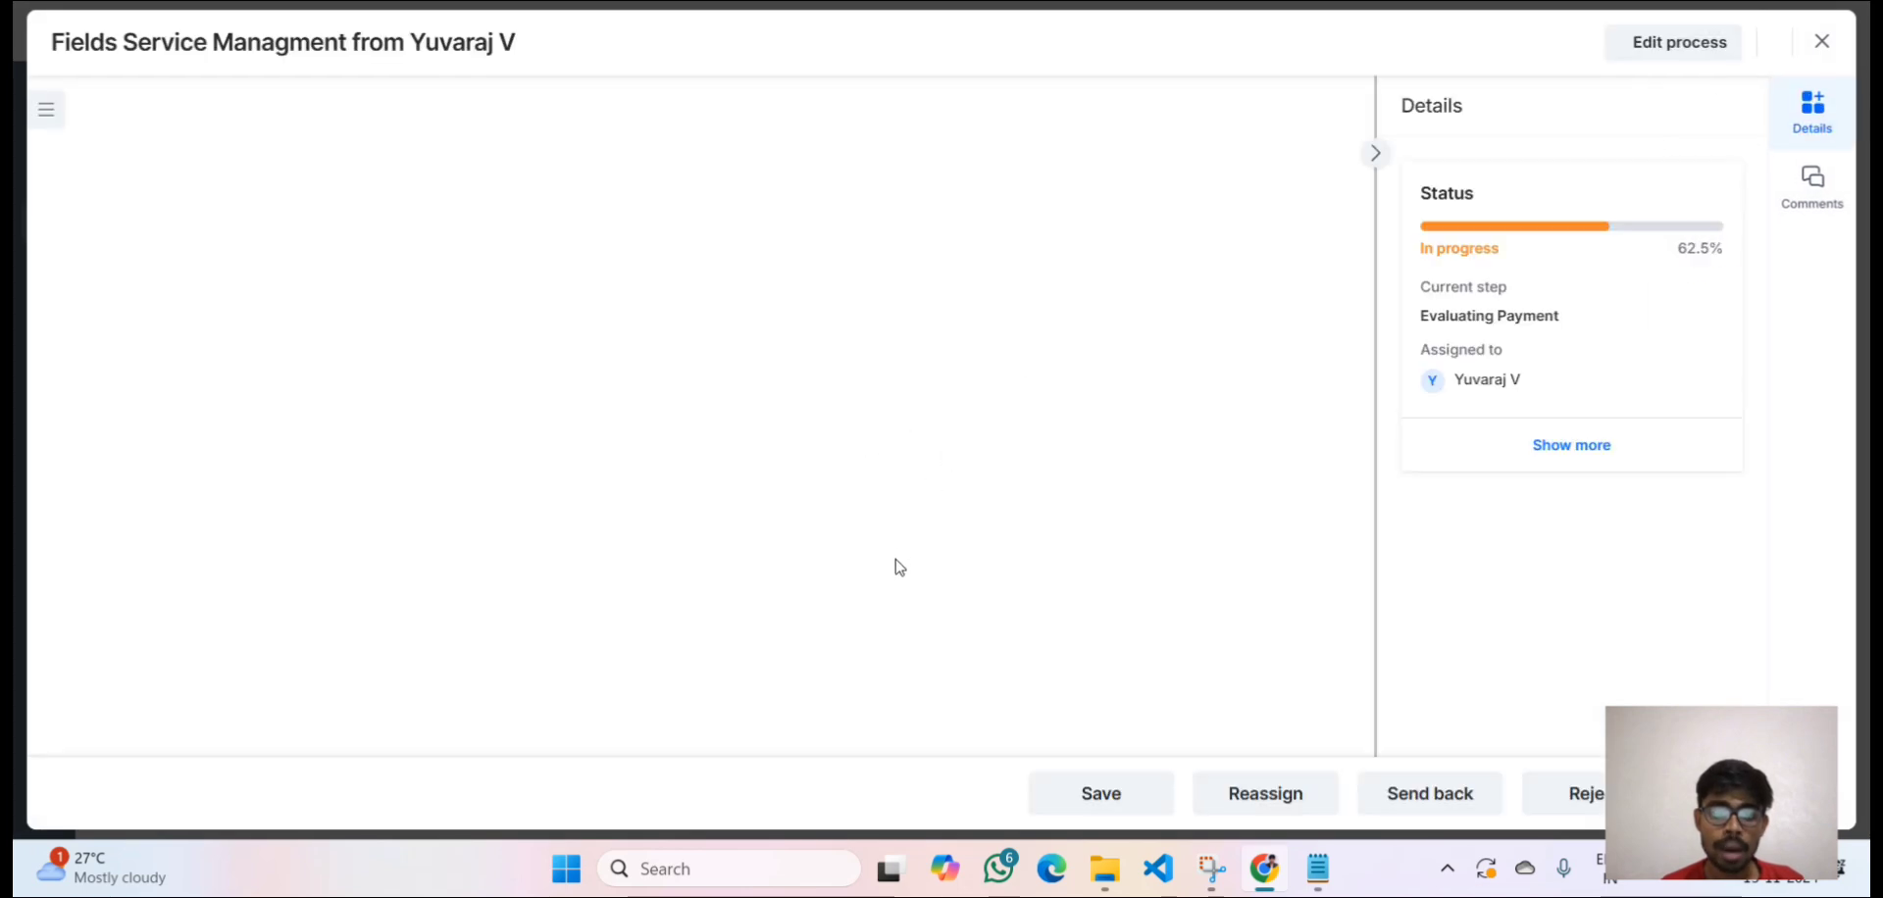
{"action": "scroll", "coordinate": [895, 565], "scroll_direction": "down", "scroll_amount": 3}
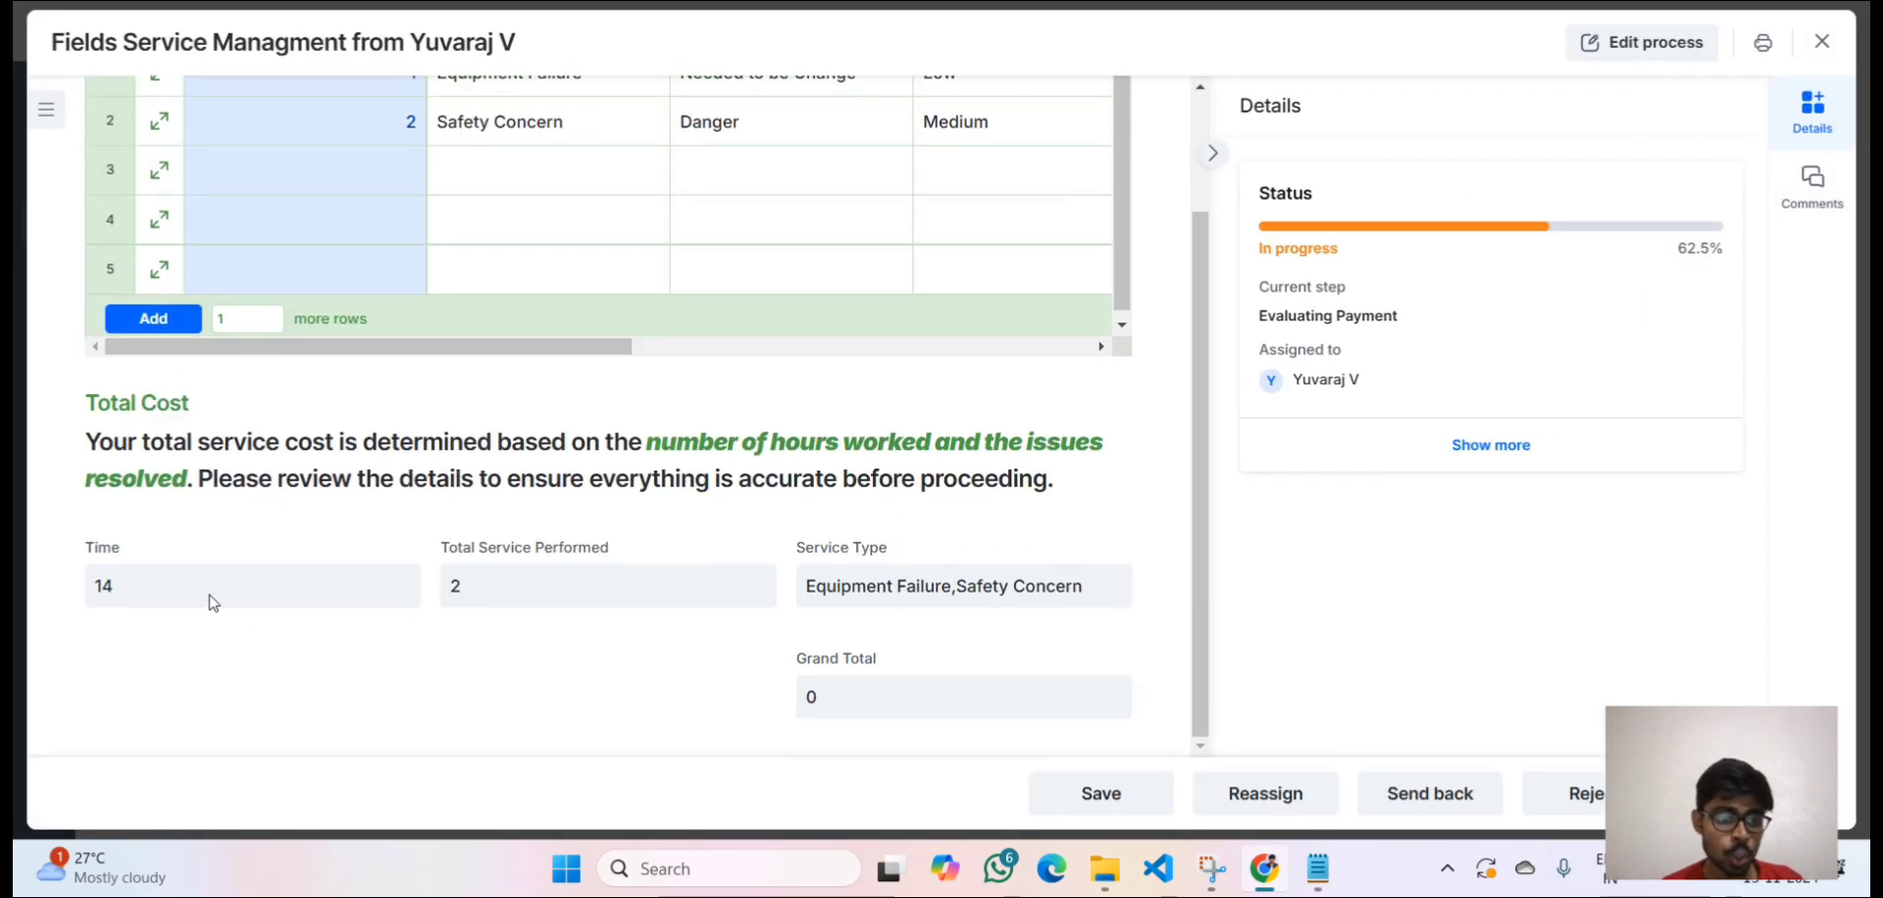
Review the Total Cost figures: 14 hours worked, 2 services performed, Grand Total 0.
{"action": "left_click_drag", "start_coordinate": [145, 590], "coordinate": [77, 591]}
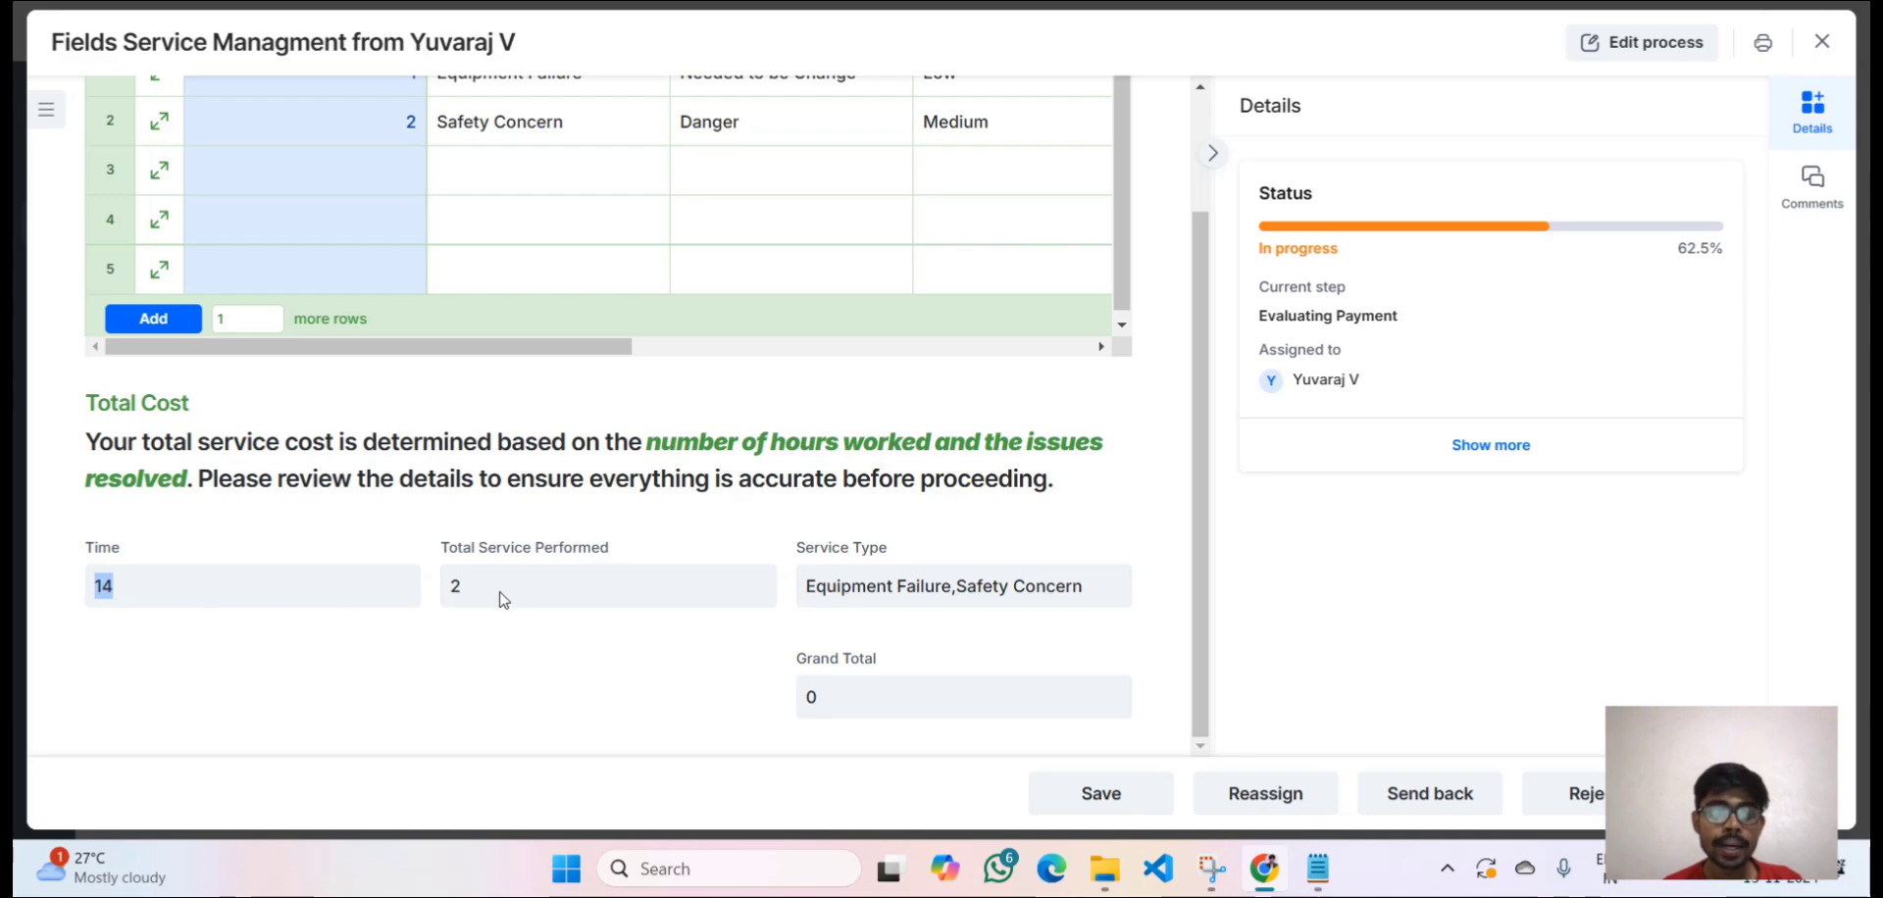
{"action": "left_click_drag", "start_coordinate": [483, 602], "coordinate": [454, 589]}
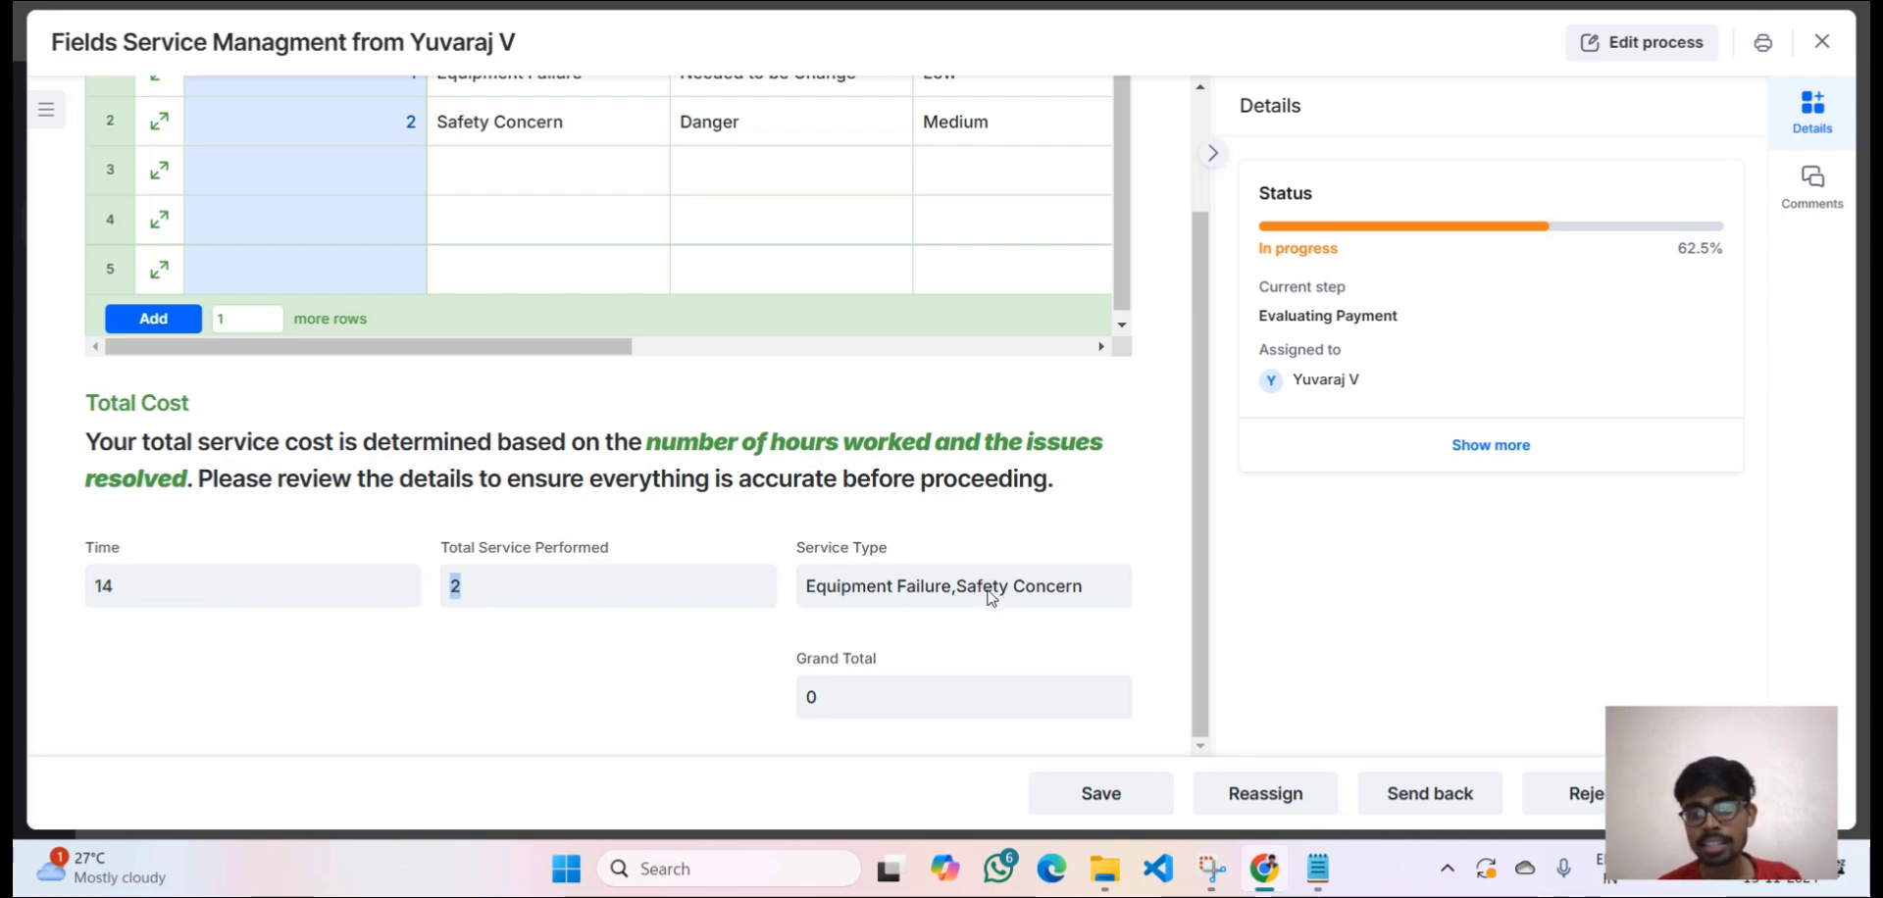
{"action": "left_click", "coordinate": [880, 715]}
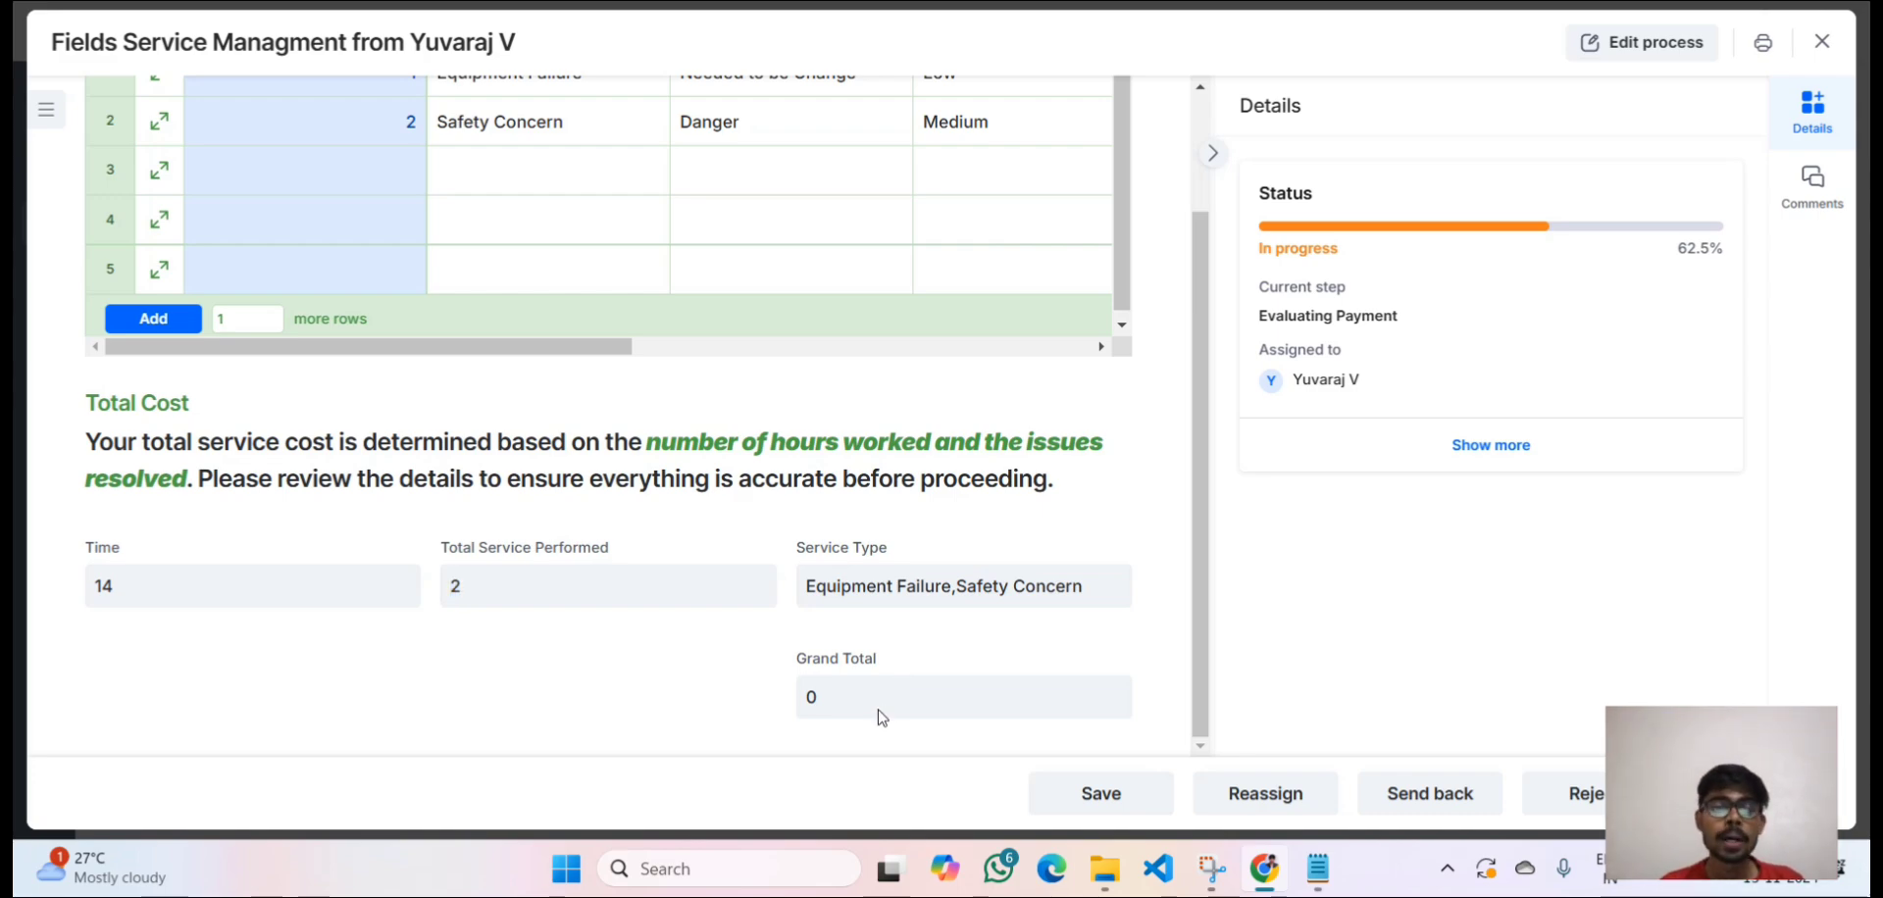
{"action": "scroll", "coordinate": [882, 717], "scroll_direction": "up", "scroll_amount": 3}
{"action": "scroll", "coordinate": [888, 595], "scroll_direction": "down", "scroll_amount": 3}
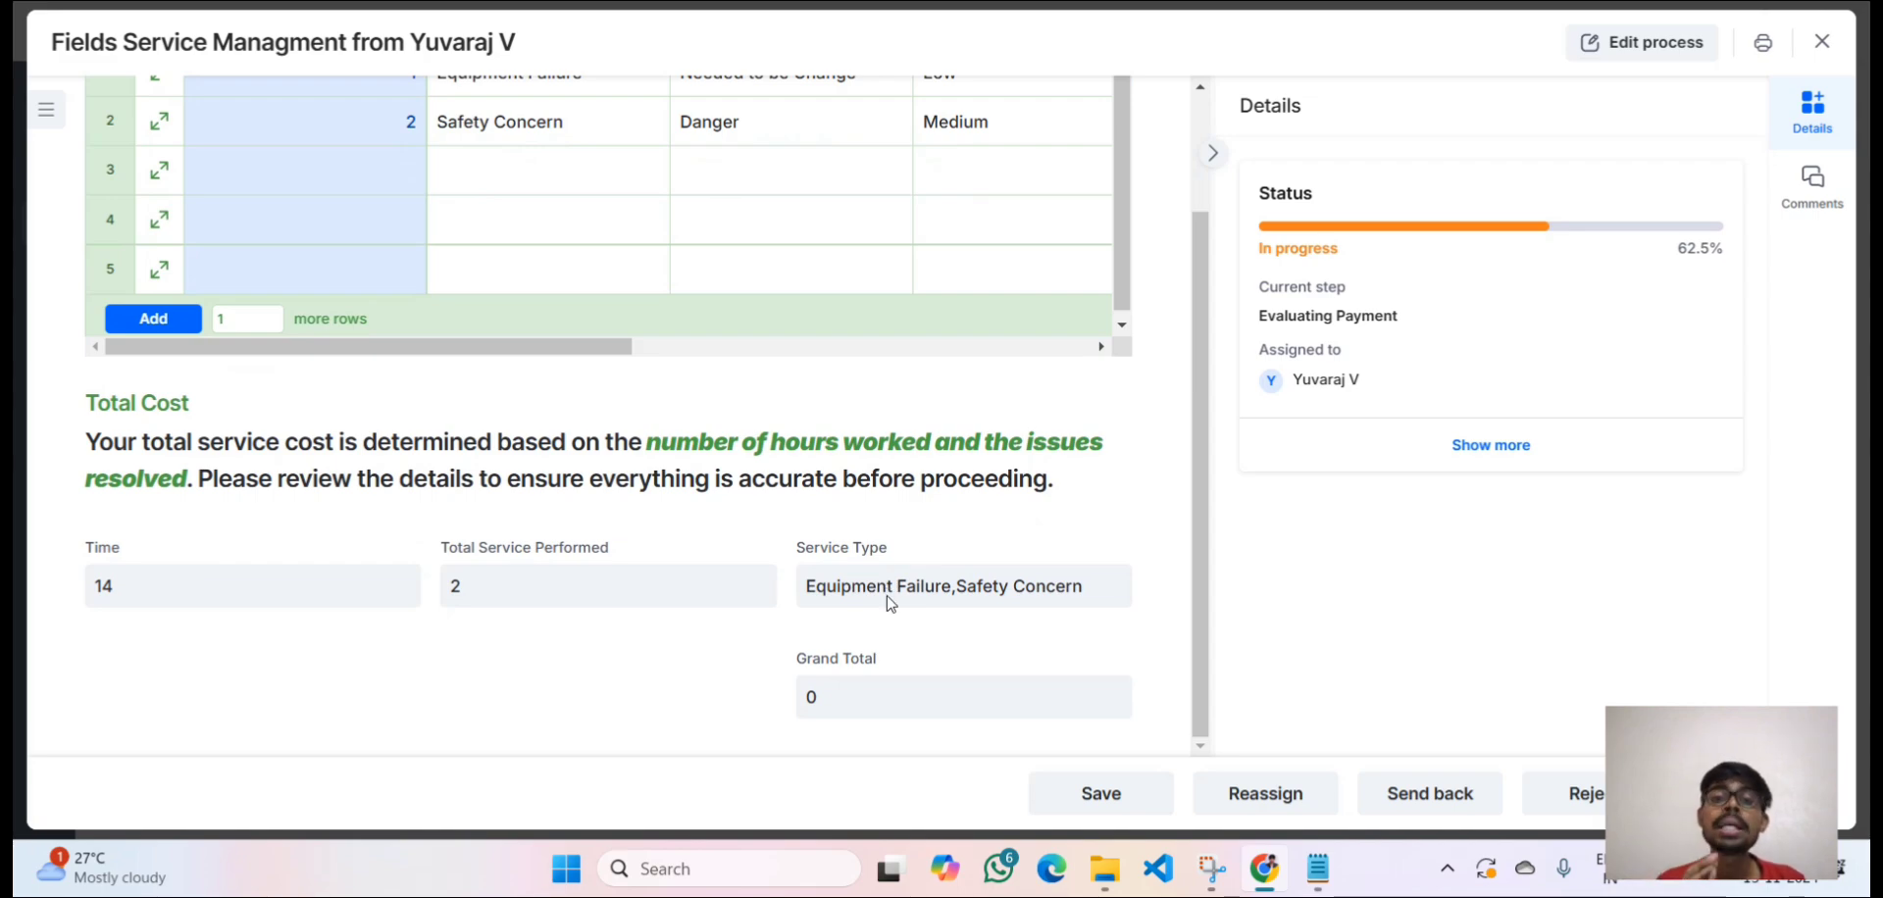
{"action": "double_click", "coordinate": [808, 699]}
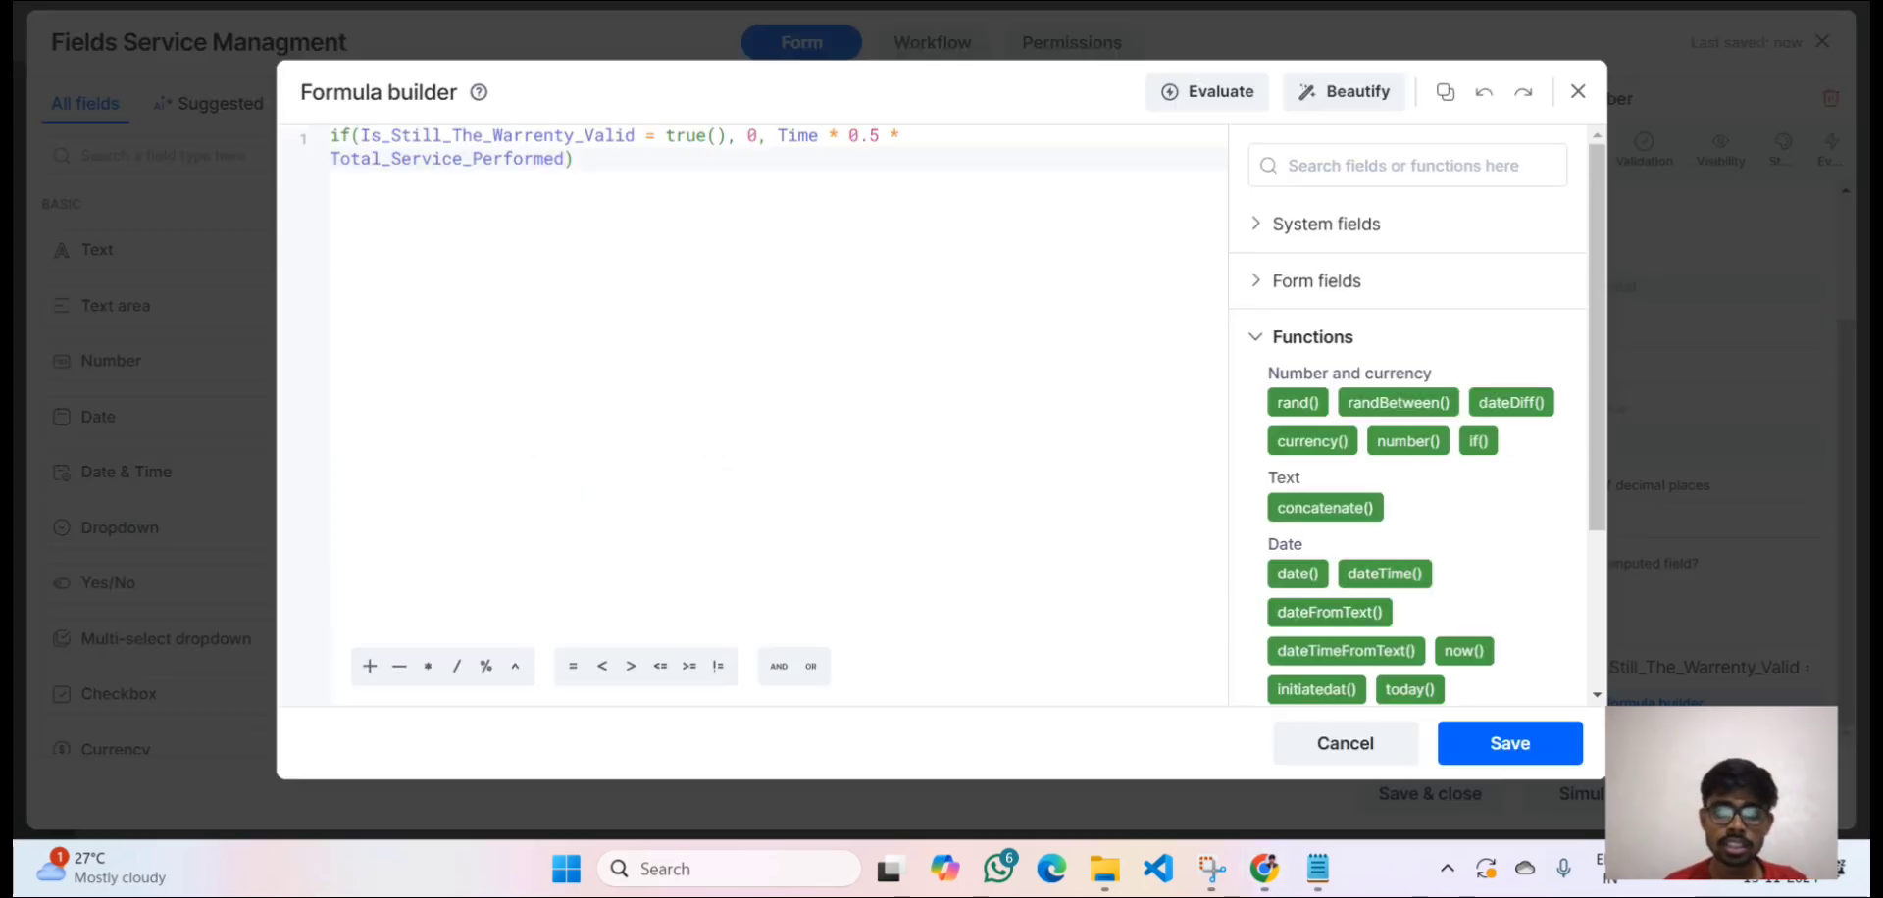
{"action": "left_click", "coordinate": [864, 170]}
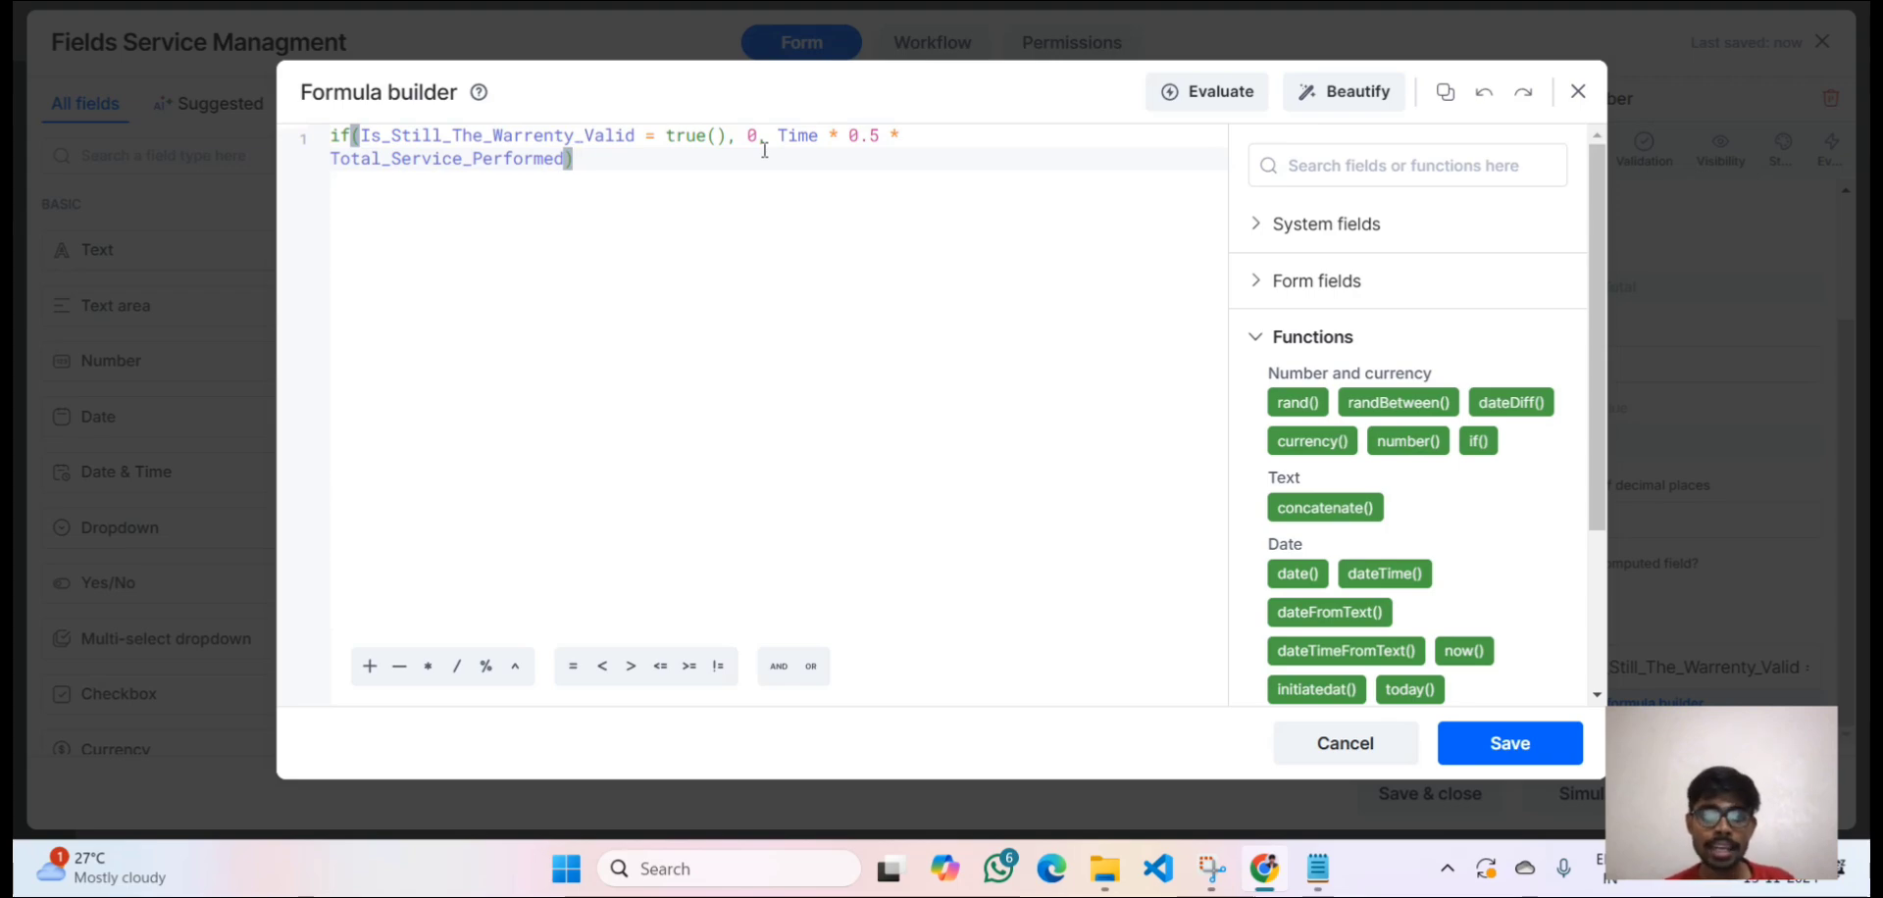
{"action": "left_click_drag", "start_coordinate": [774, 135], "coordinate": [769, 176]}
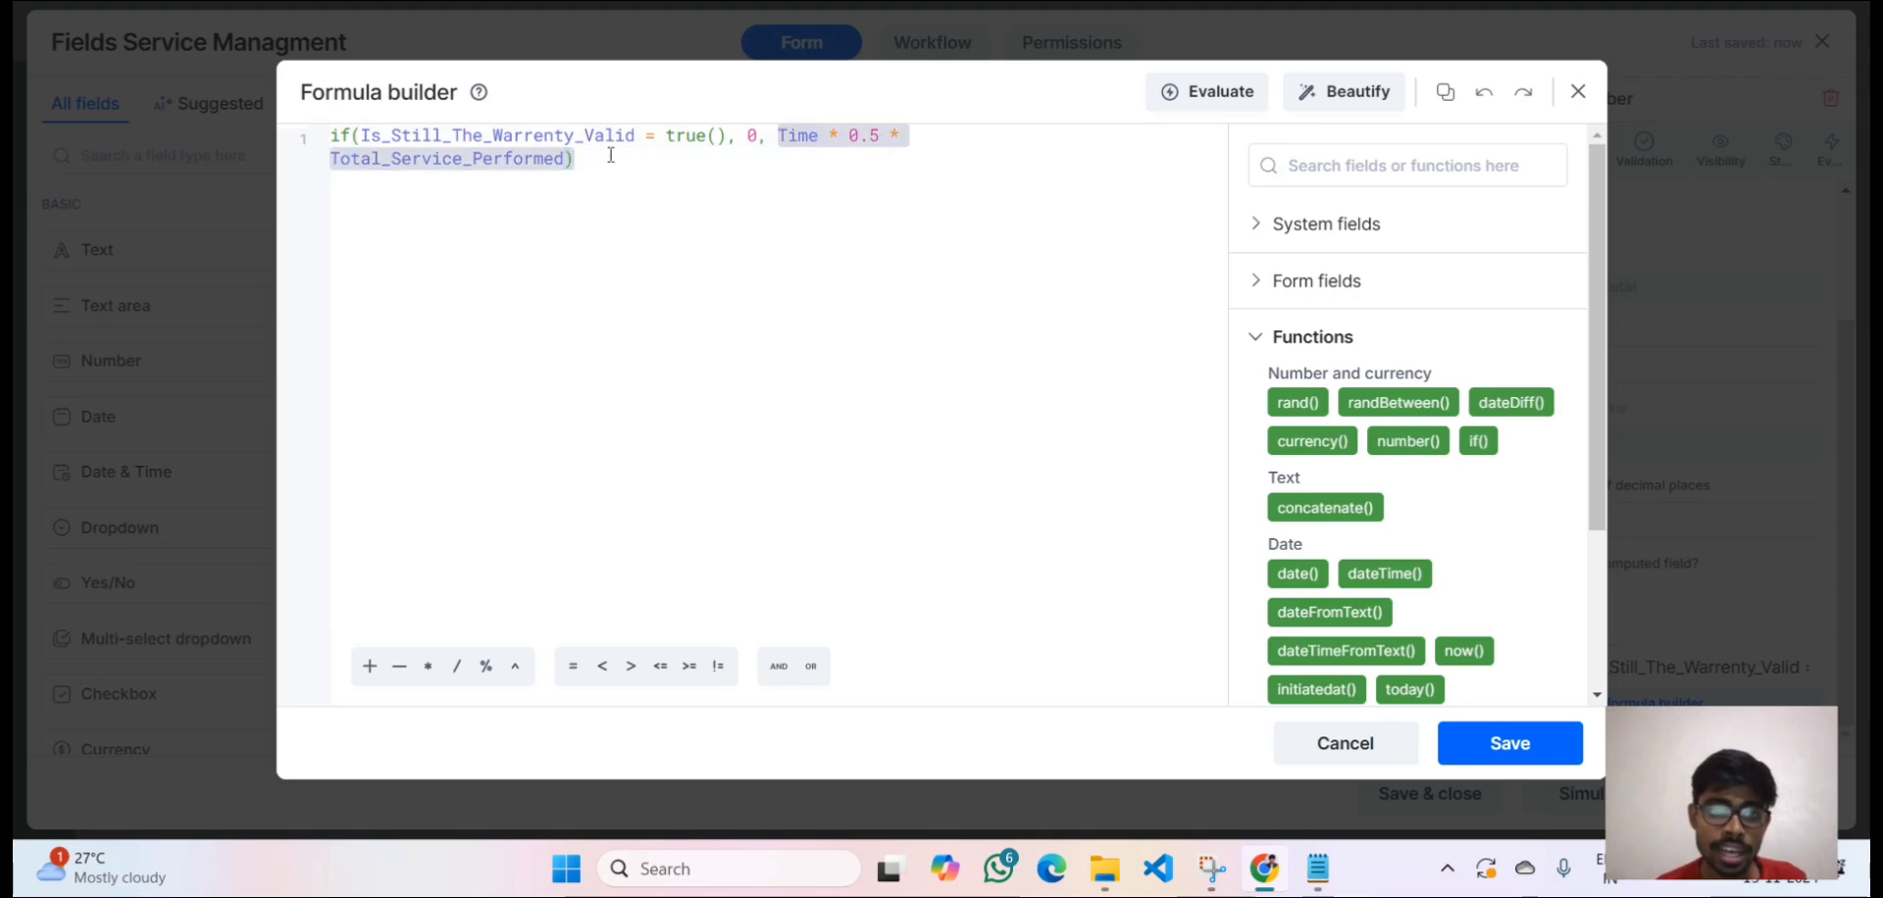
{"action": "left_click_drag", "start_coordinate": [610, 155], "coordinate": [566, 168]}
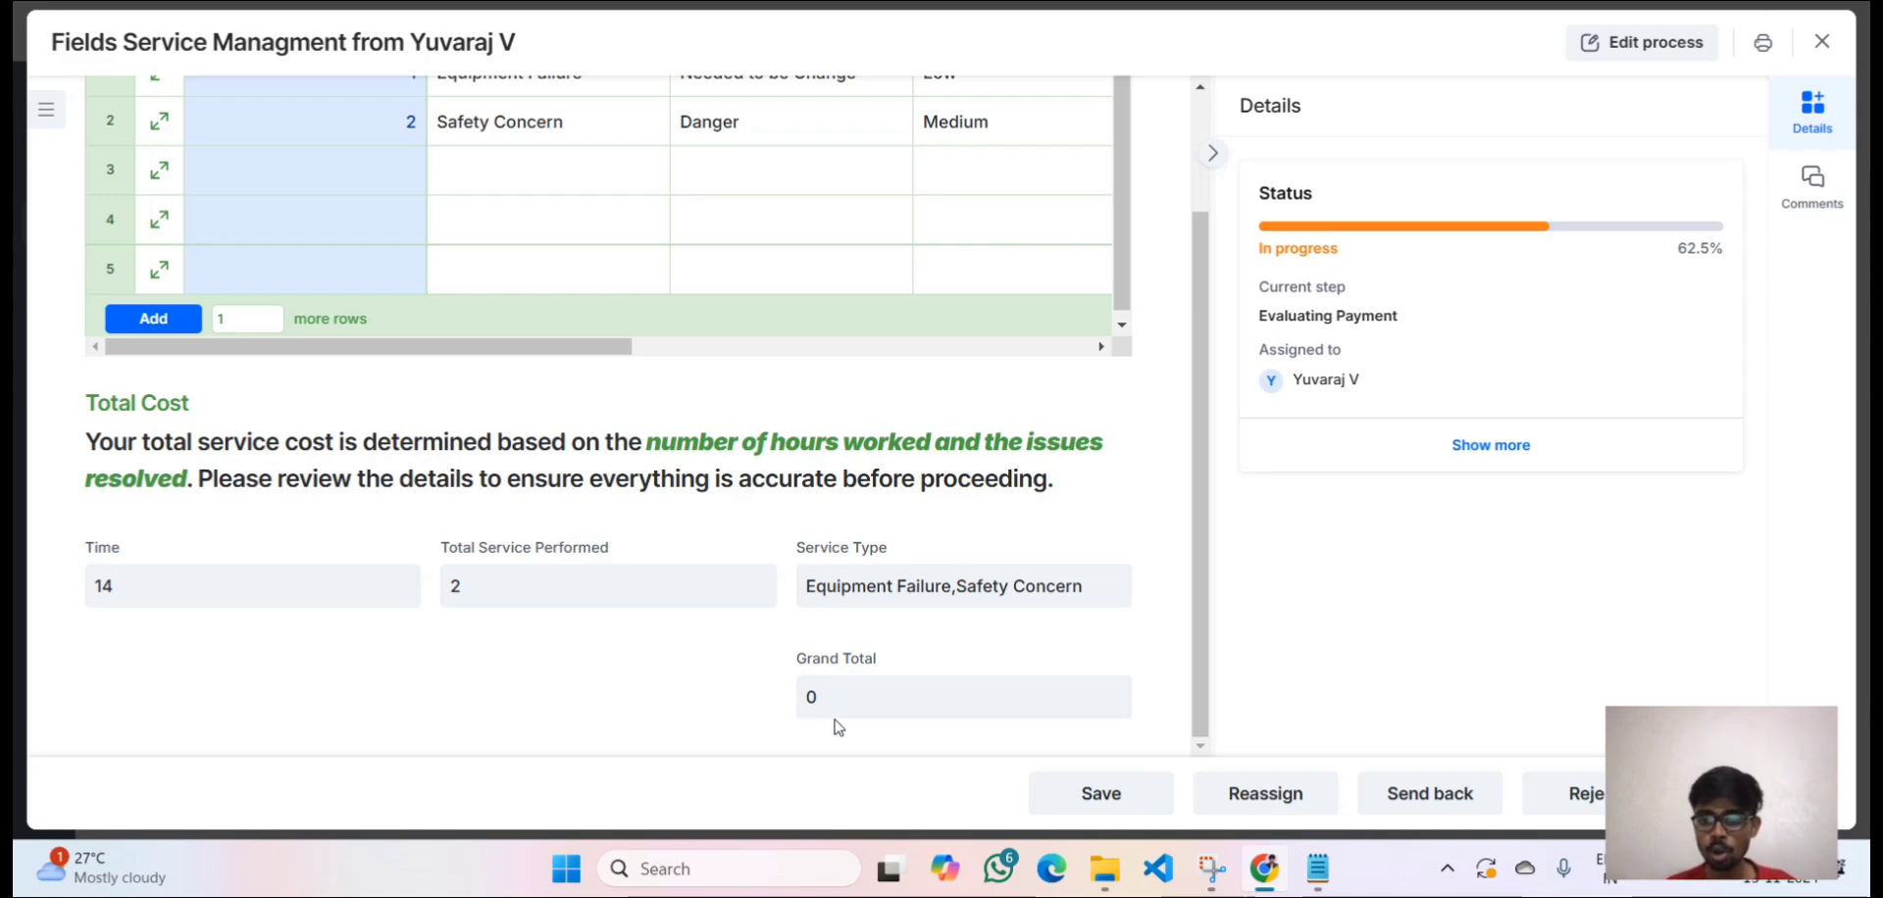
Scroll through the reporting table and the Total Cost section.
{"action": "scroll", "coordinate": [839, 414], "scroll_direction": "up", "scroll_amount": 2}
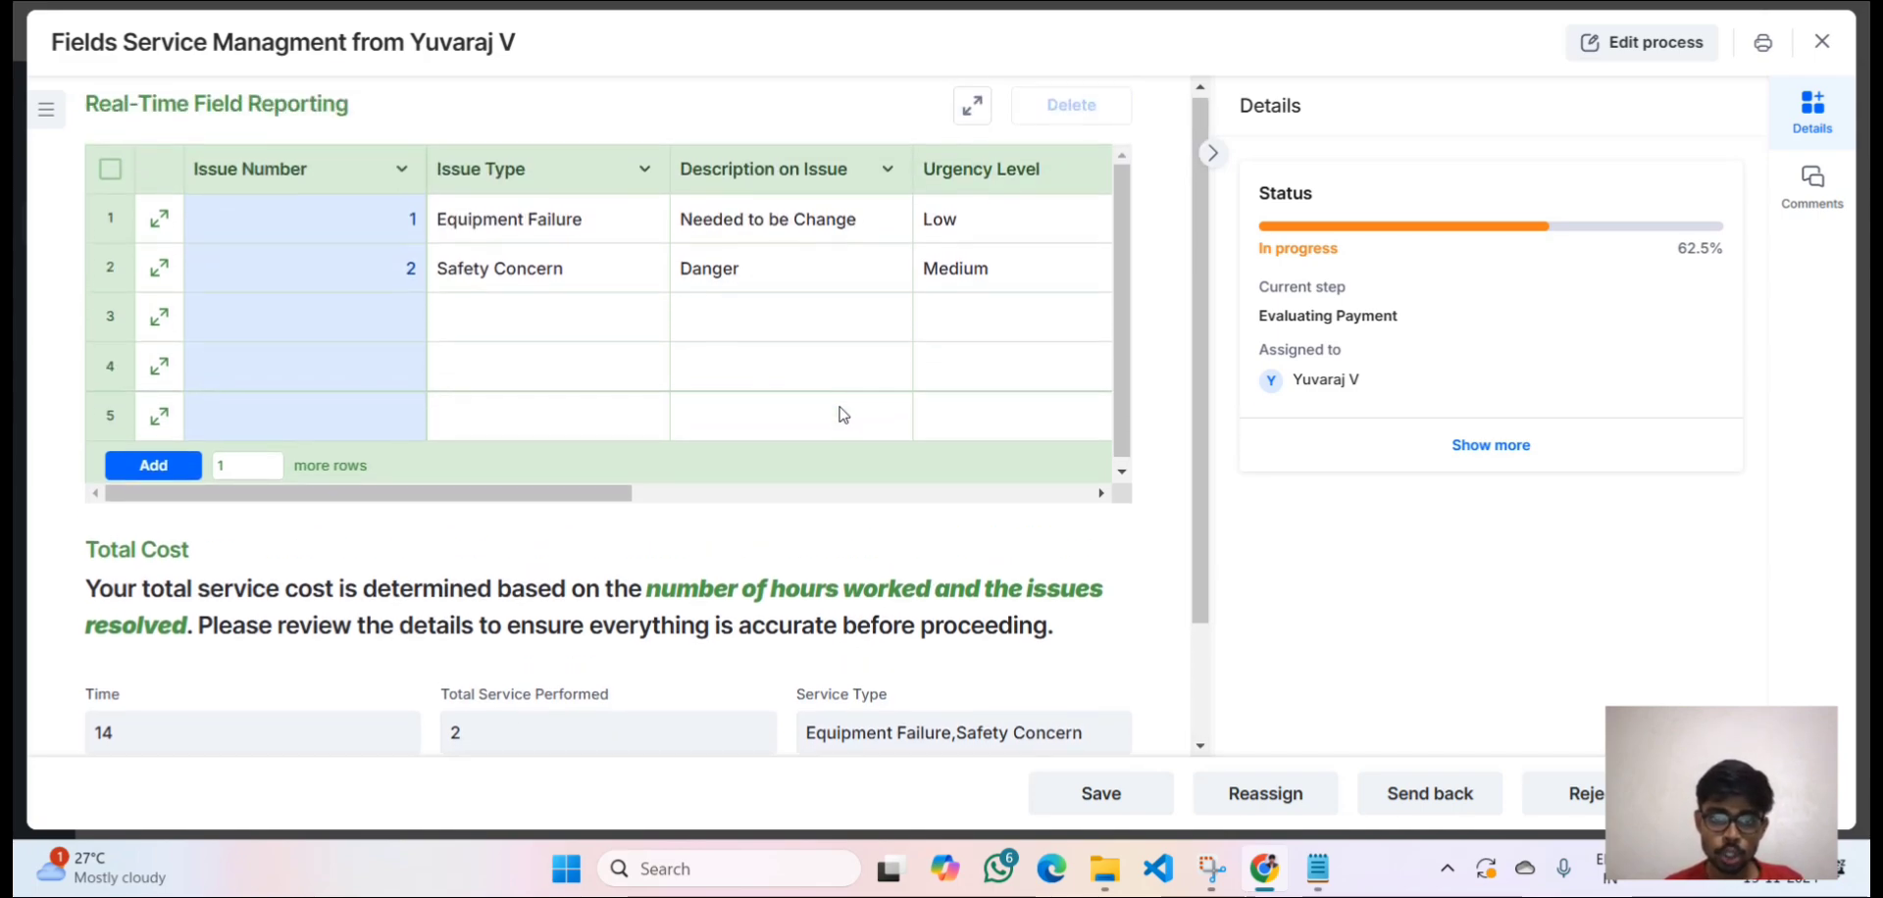
{"action": "scroll", "coordinate": [838, 413], "scroll_direction": "right", "scroll_amount": 4}
{"action": "scroll", "coordinate": [839, 414], "scroll_direction": "right", "scroll_amount": 2}
{"action": "scroll", "coordinate": [838, 414], "scroll_direction": "left", "scroll_amount": 6}
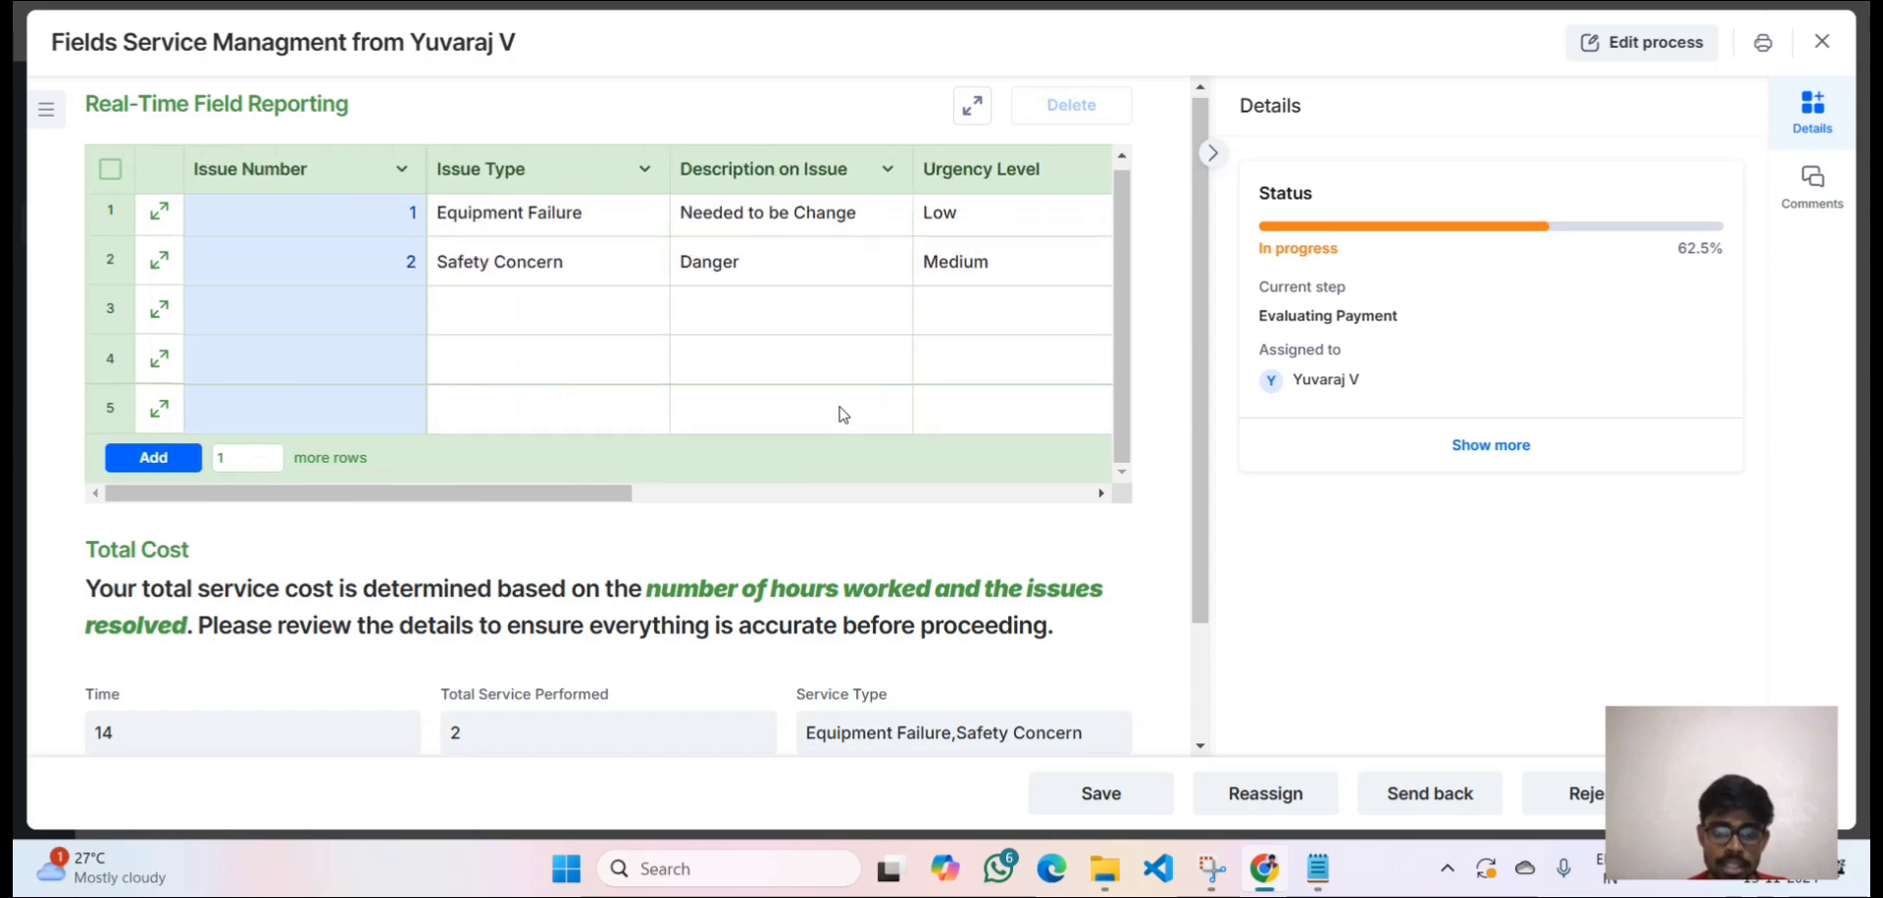
{"action": "scroll", "coordinate": [838, 414], "scroll_direction": "down", "scroll_amount": 2}
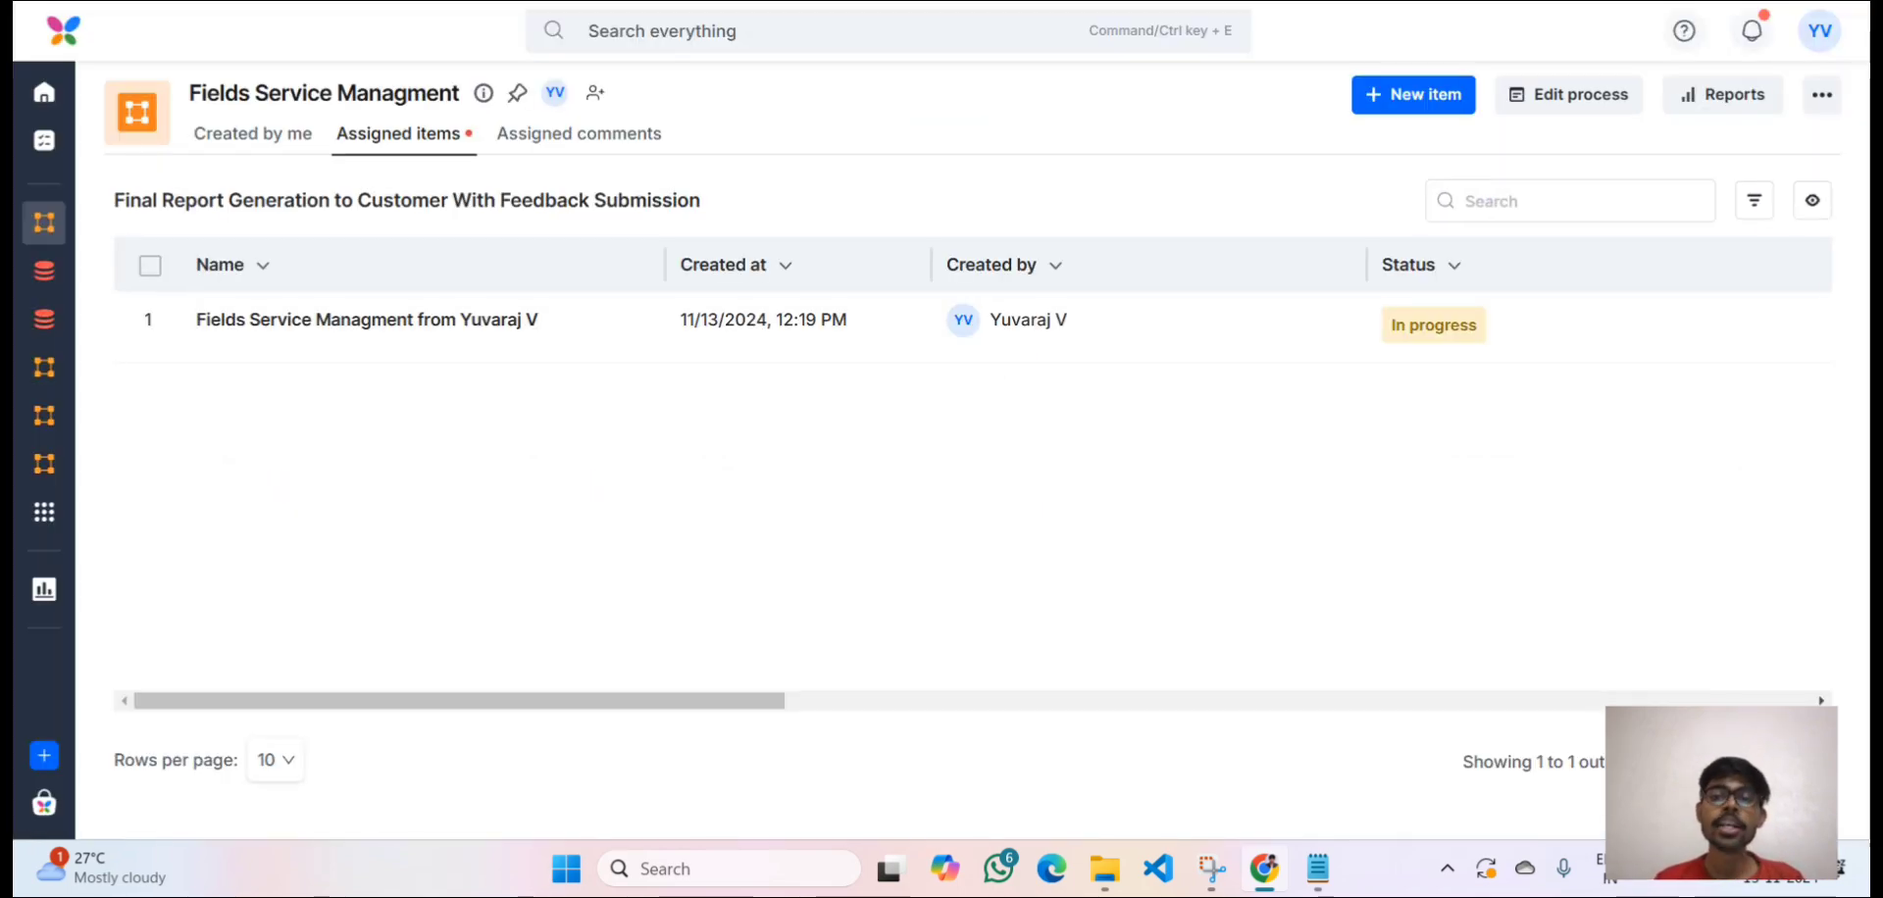
Open the item at its final report step and review start date 11/14/2024, reporting table and Total Cost.
{"action": "left_click", "coordinate": [1354, 331]}
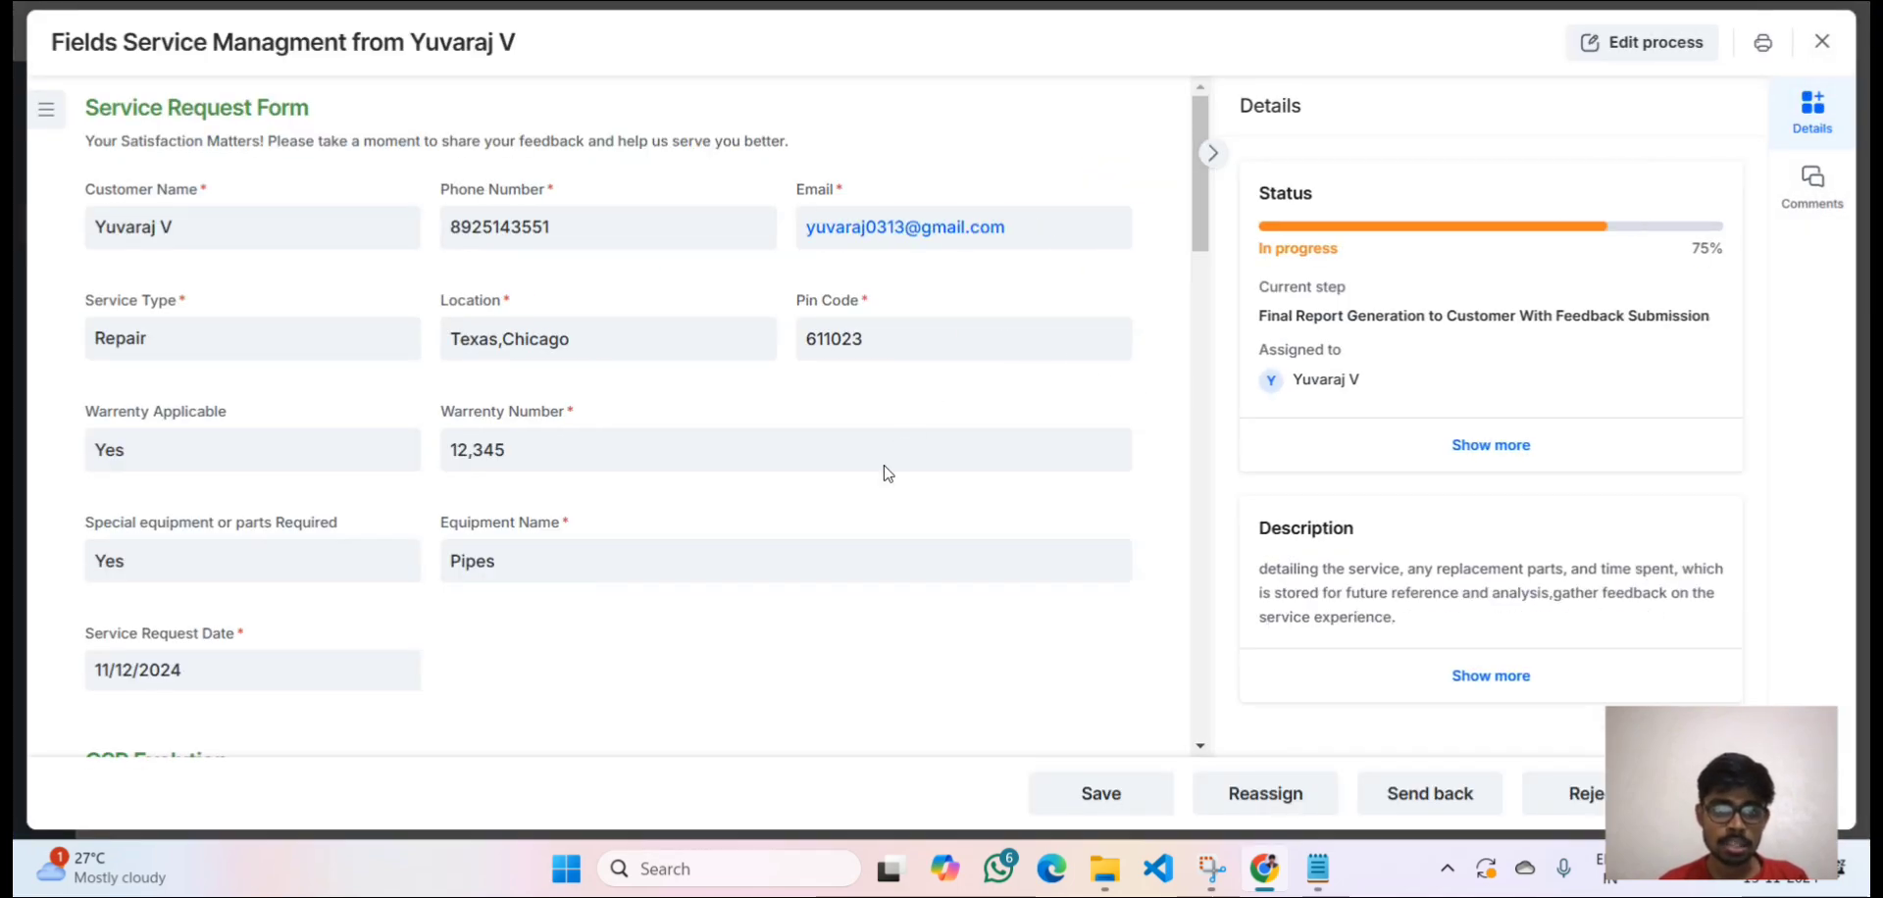
{"action": "scroll", "coordinate": [868, 492], "scroll_direction": "down", "scroll_amount": 3}
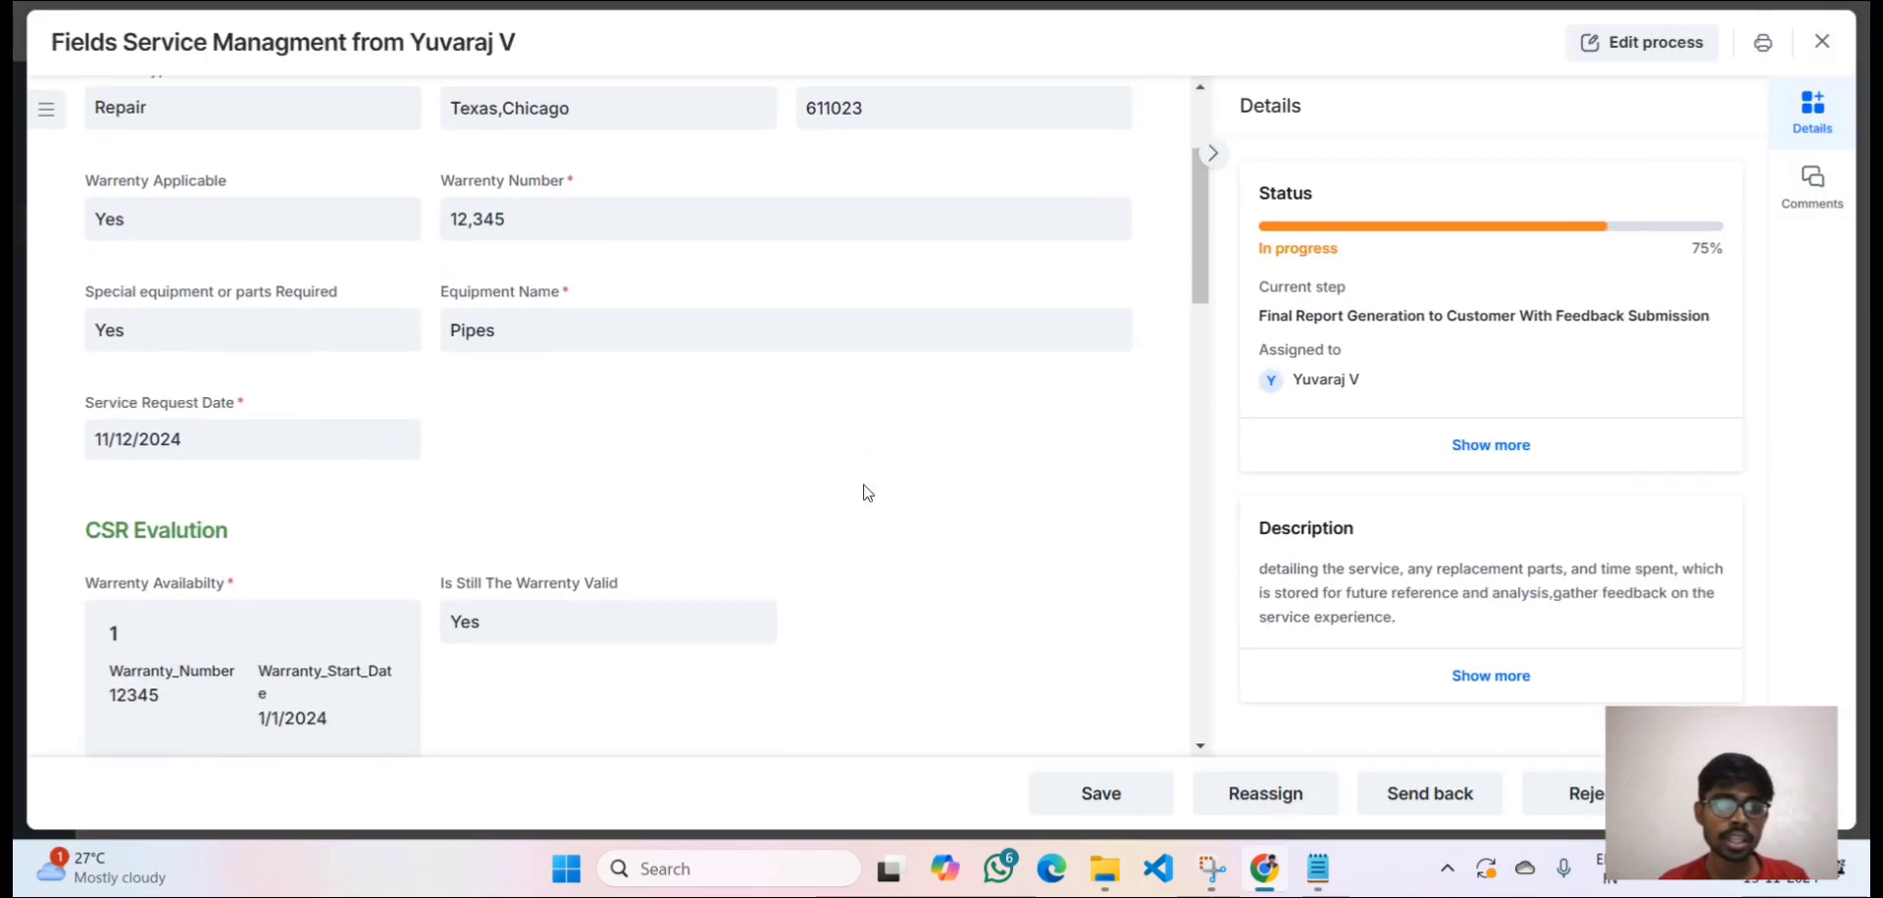
{"action": "scroll", "coordinate": [868, 493], "scroll_direction": "up", "scroll_amount": 2}
{"action": "scroll", "coordinate": [868, 493], "scroll_direction": "down", "scroll_amount": 4}
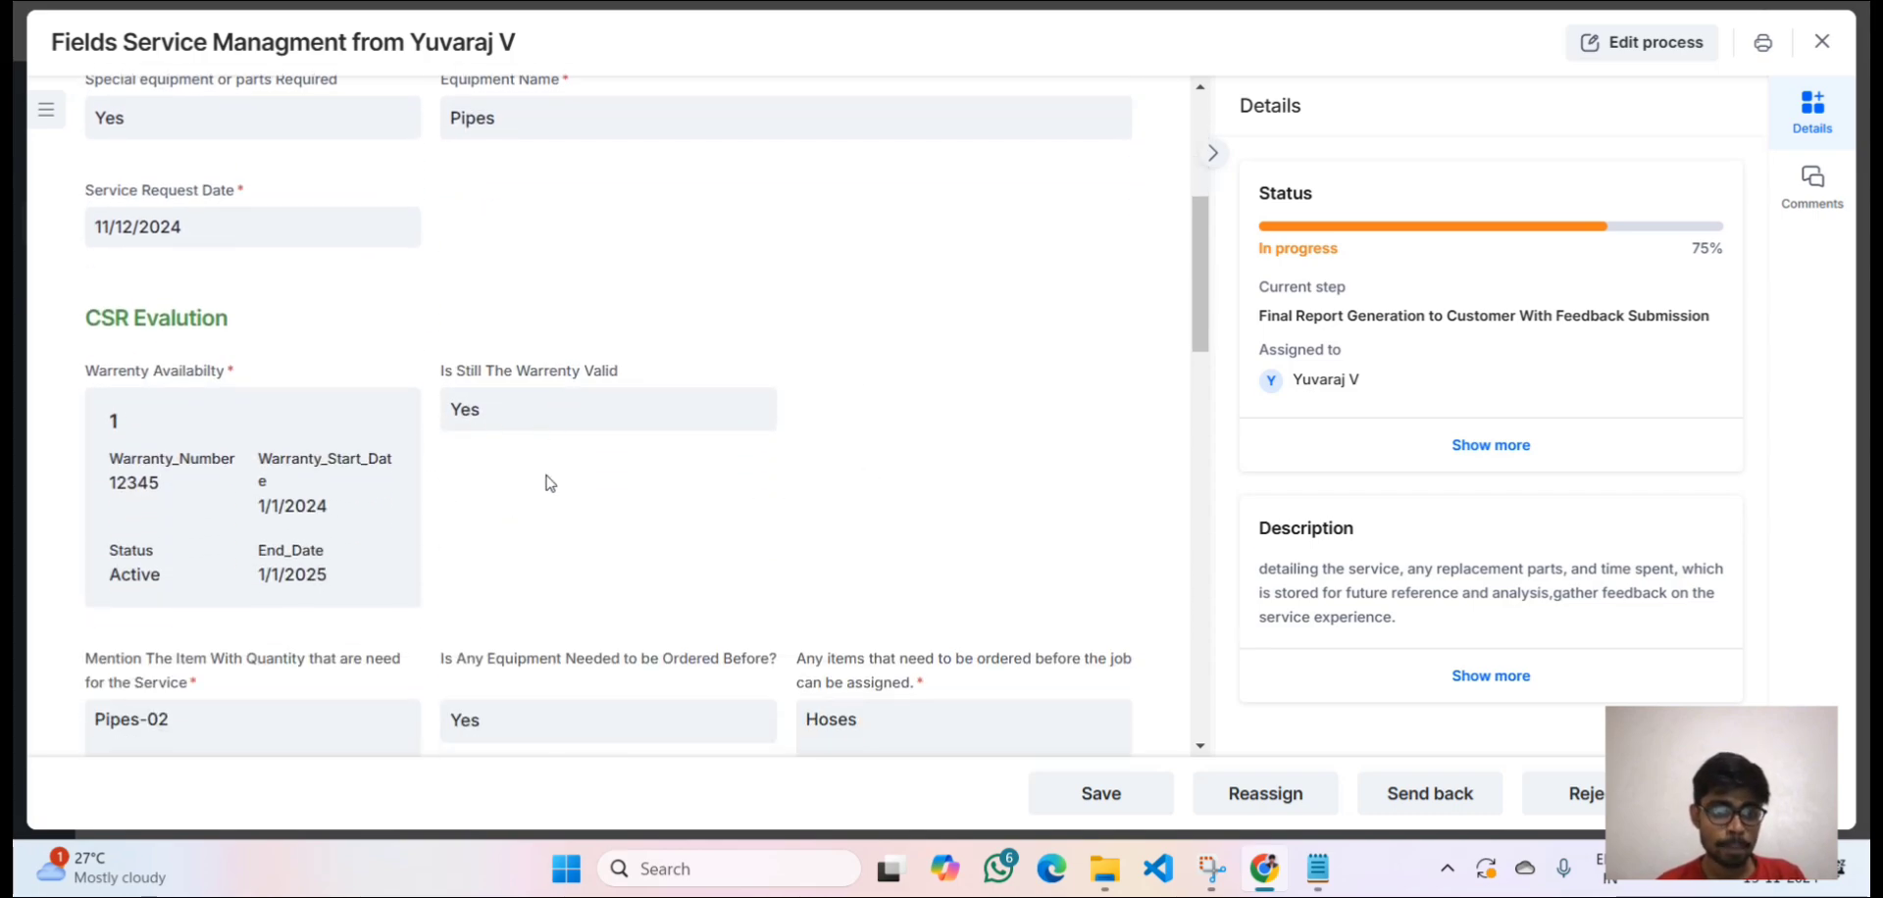
{"action": "scroll", "coordinate": [561, 556], "scroll_direction": "down", "scroll_amount": 3}
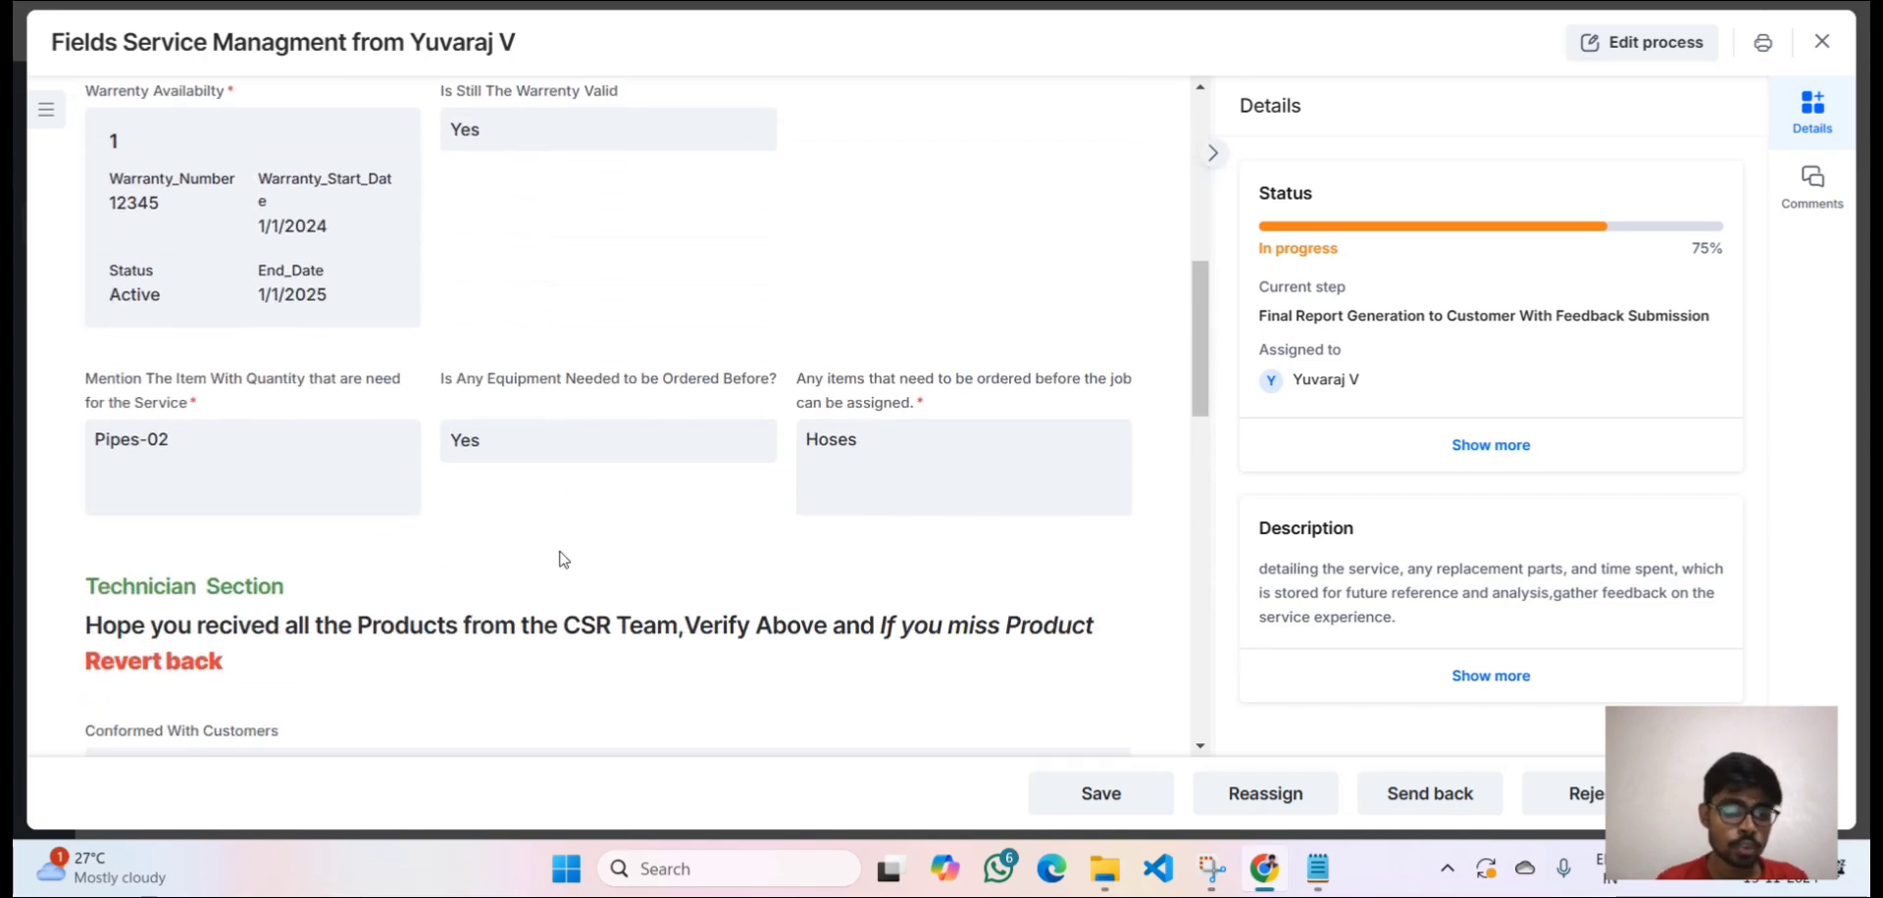
{"action": "scroll", "coordinate": [564, 559], "scroll_direction": "down", "scroll_amount": 6}
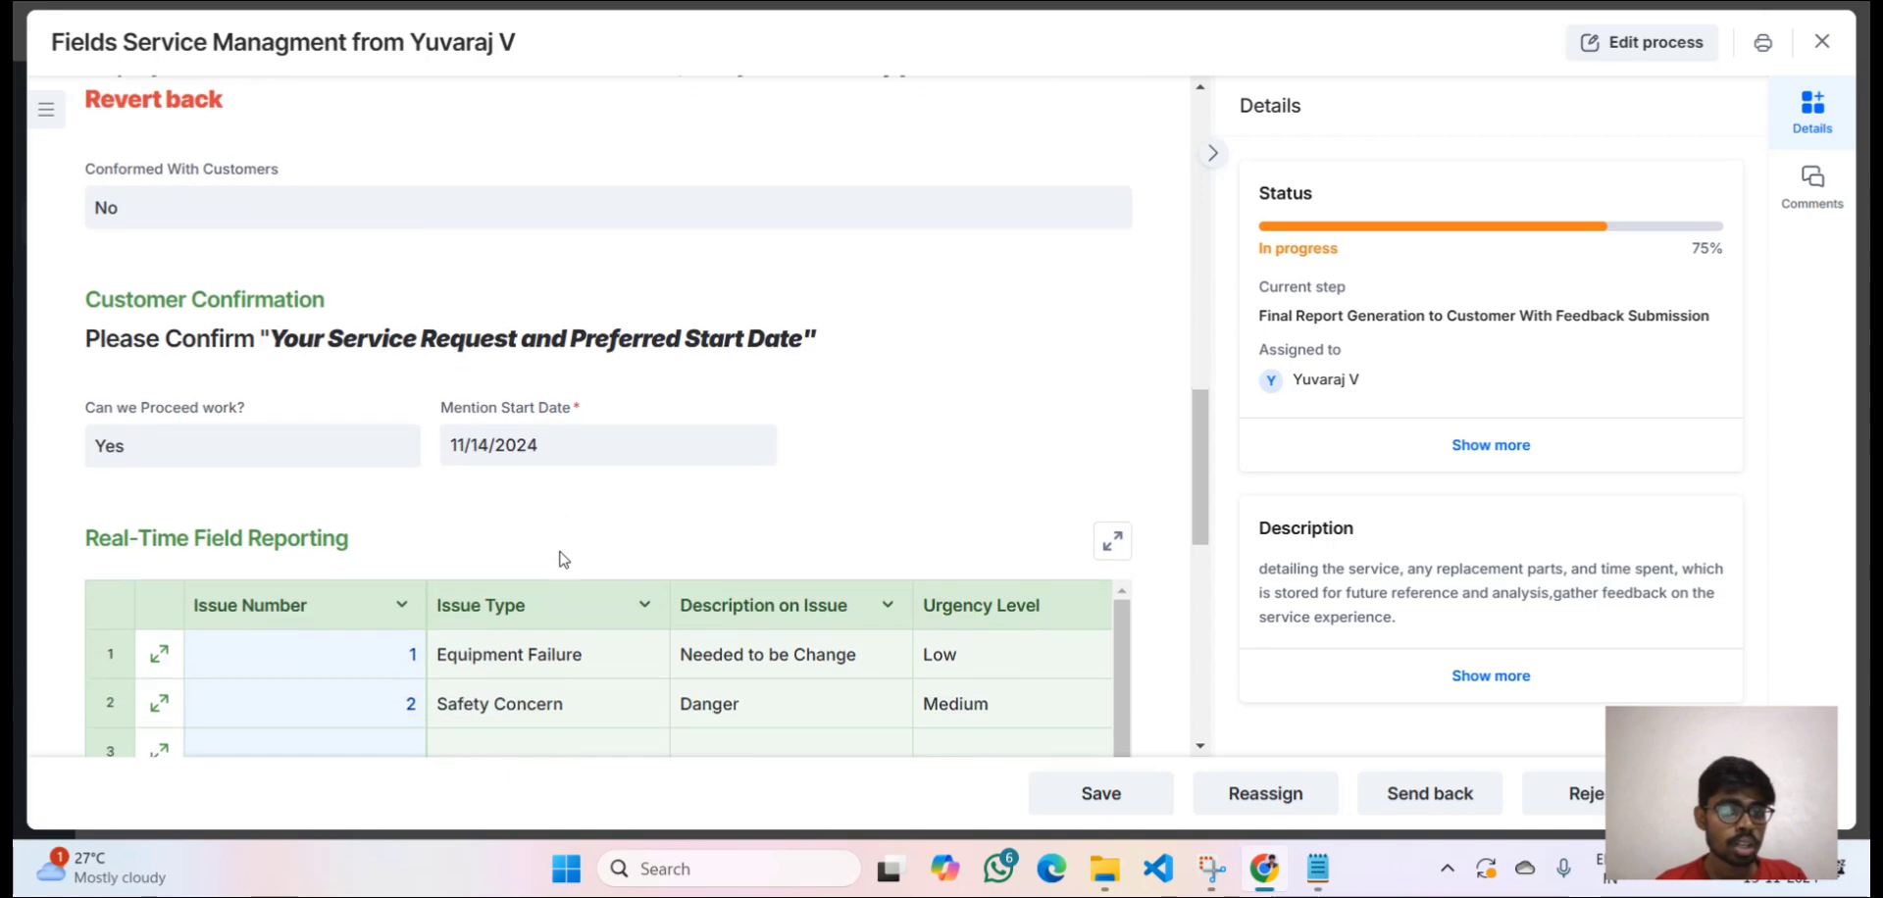
{"action": "scroll", "coordinate": [563, 559], "scroll_direction": "down", "scroll_amount": 1}
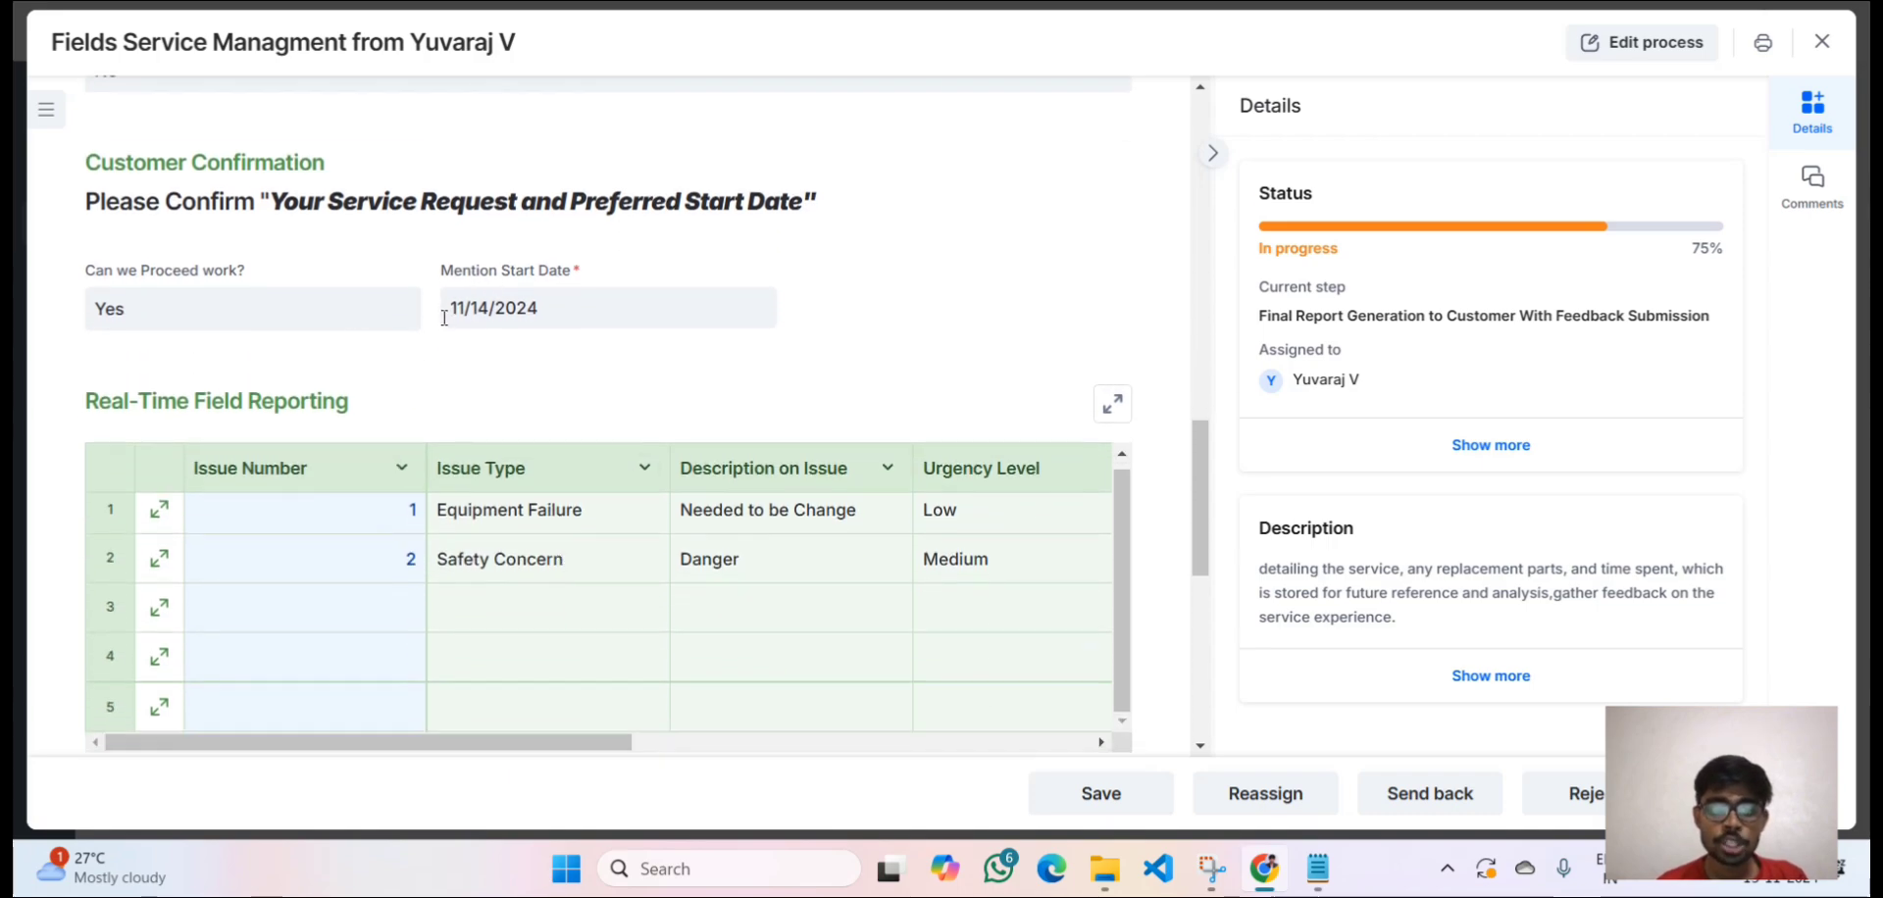
{"action": "left_click_drag", "start_coordinate": [444, 317], "coordinate": [556, 307]}
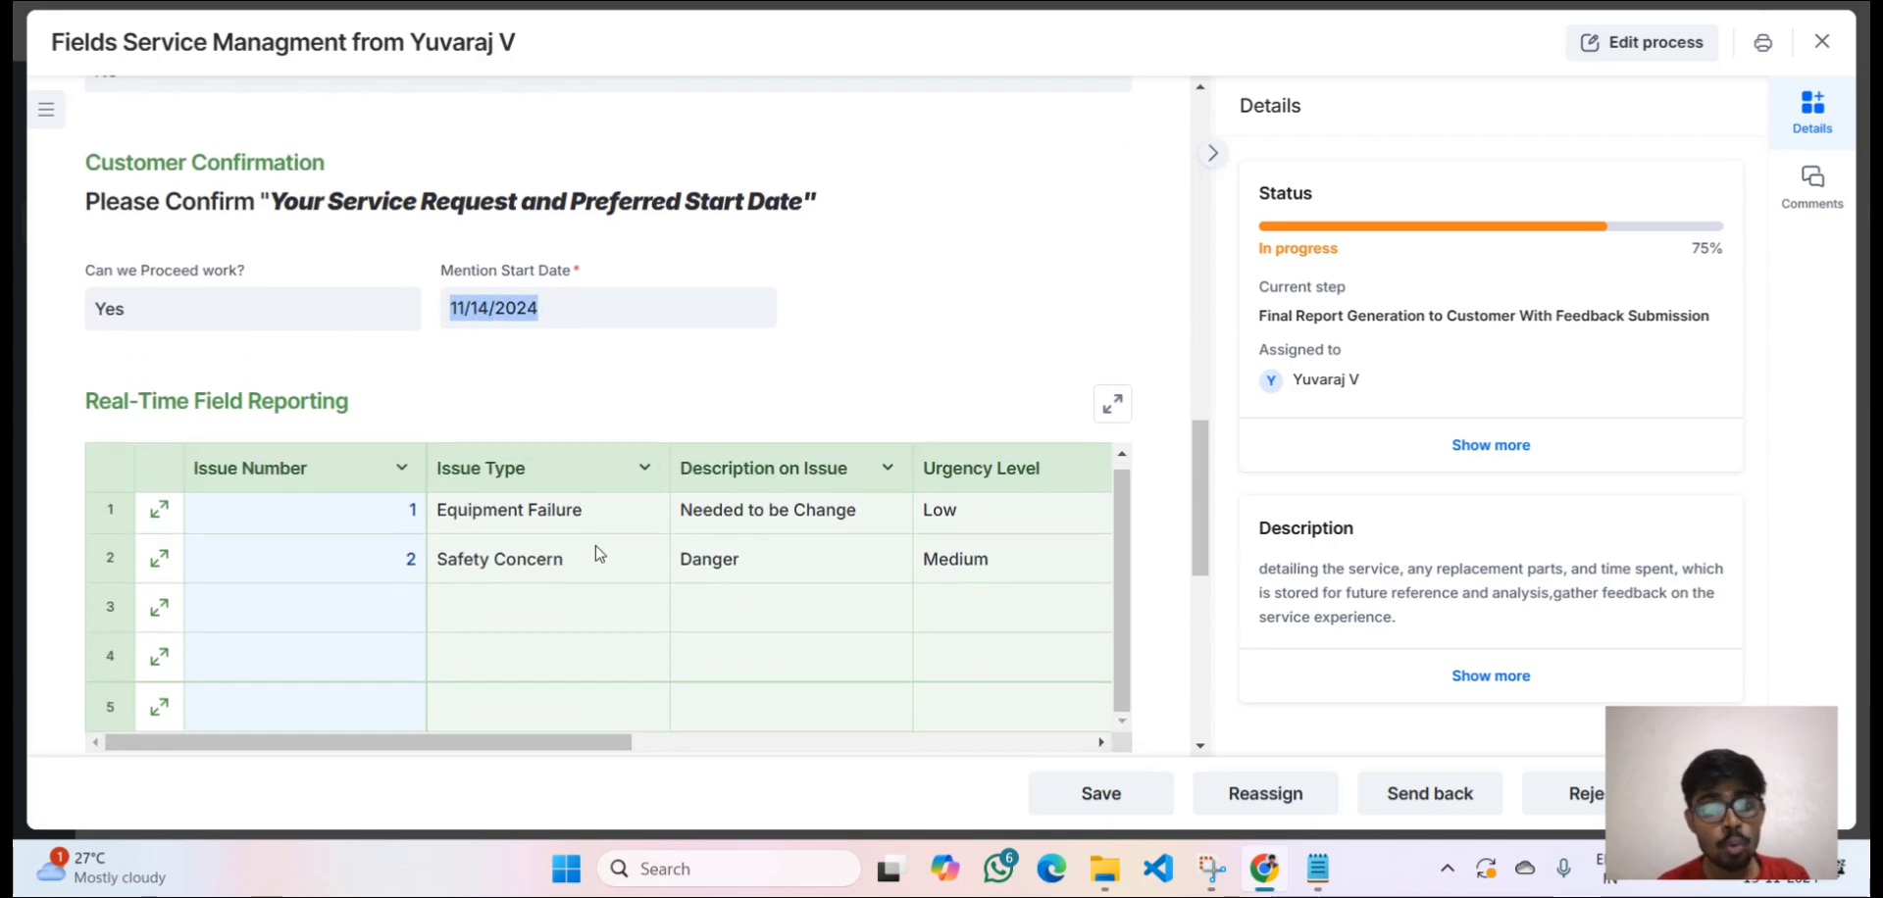
{"action": "scroll", "coordinate": [600, 554], "scroll_direction": "right", "scroll_amount": 8}
{"action": "scroll", "coordinate": [599, 554], "scroll_direction": "down", "scroll_amount": 1}
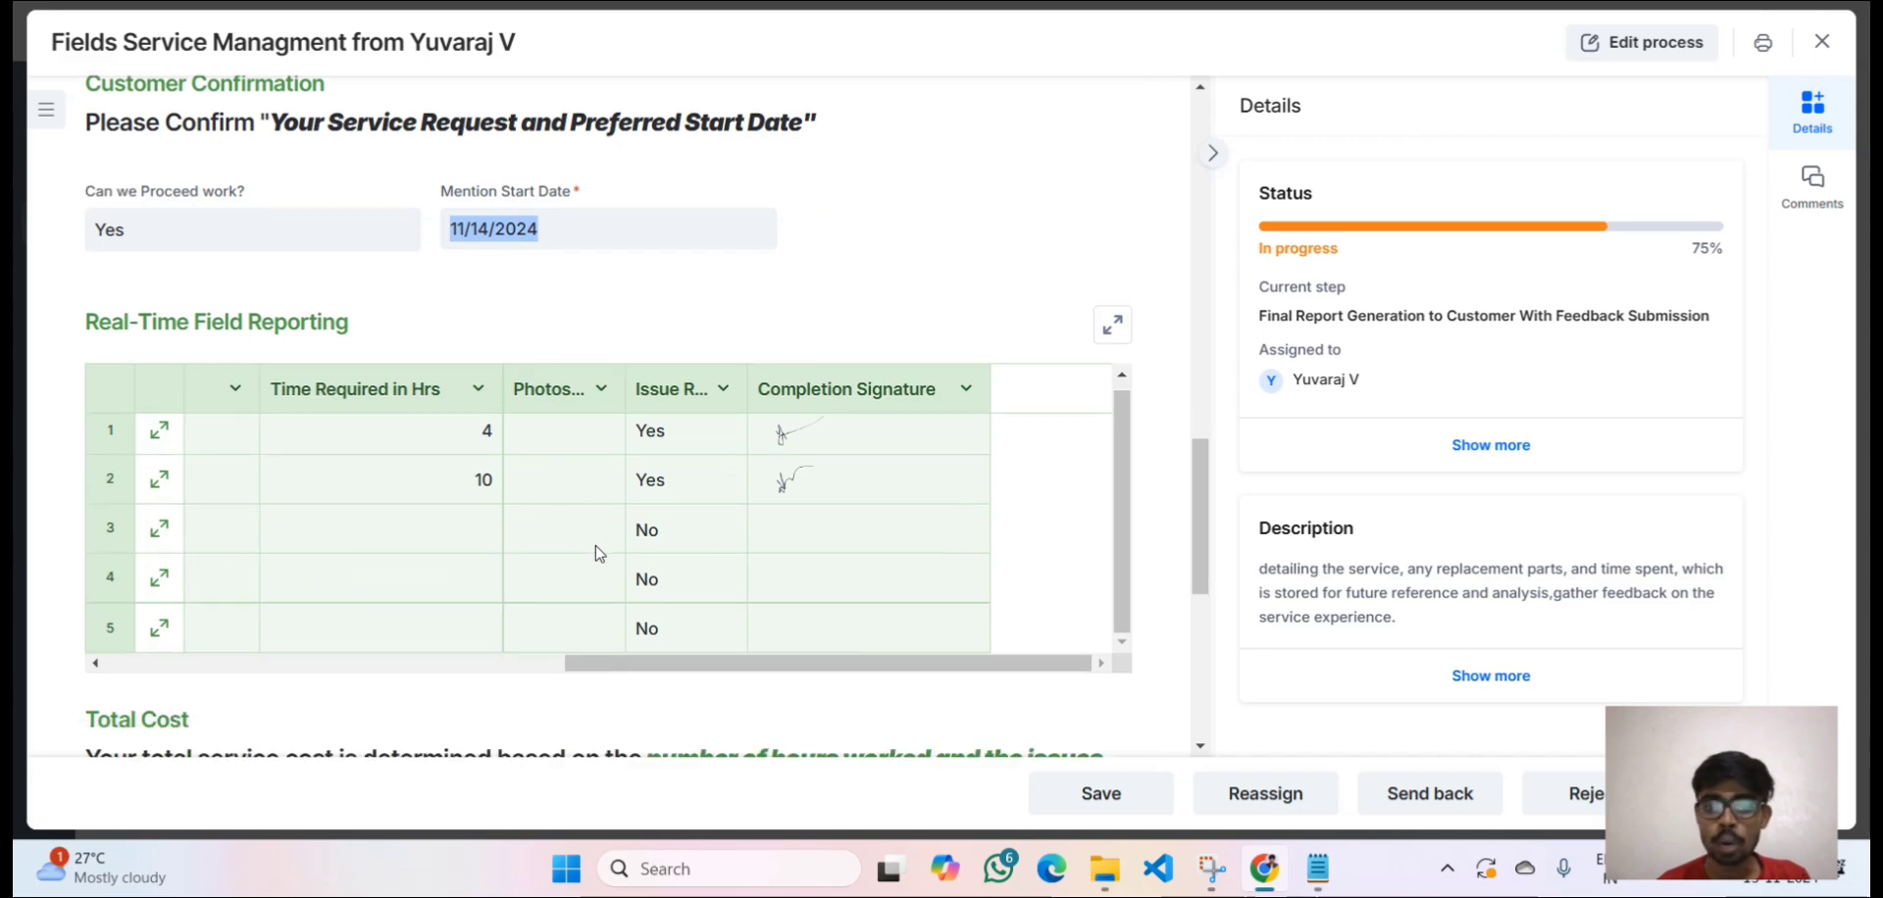
{"action": "scroll", "coordinate": [599, 554], "scroll_direction": "down", "scroll_amount": 5}
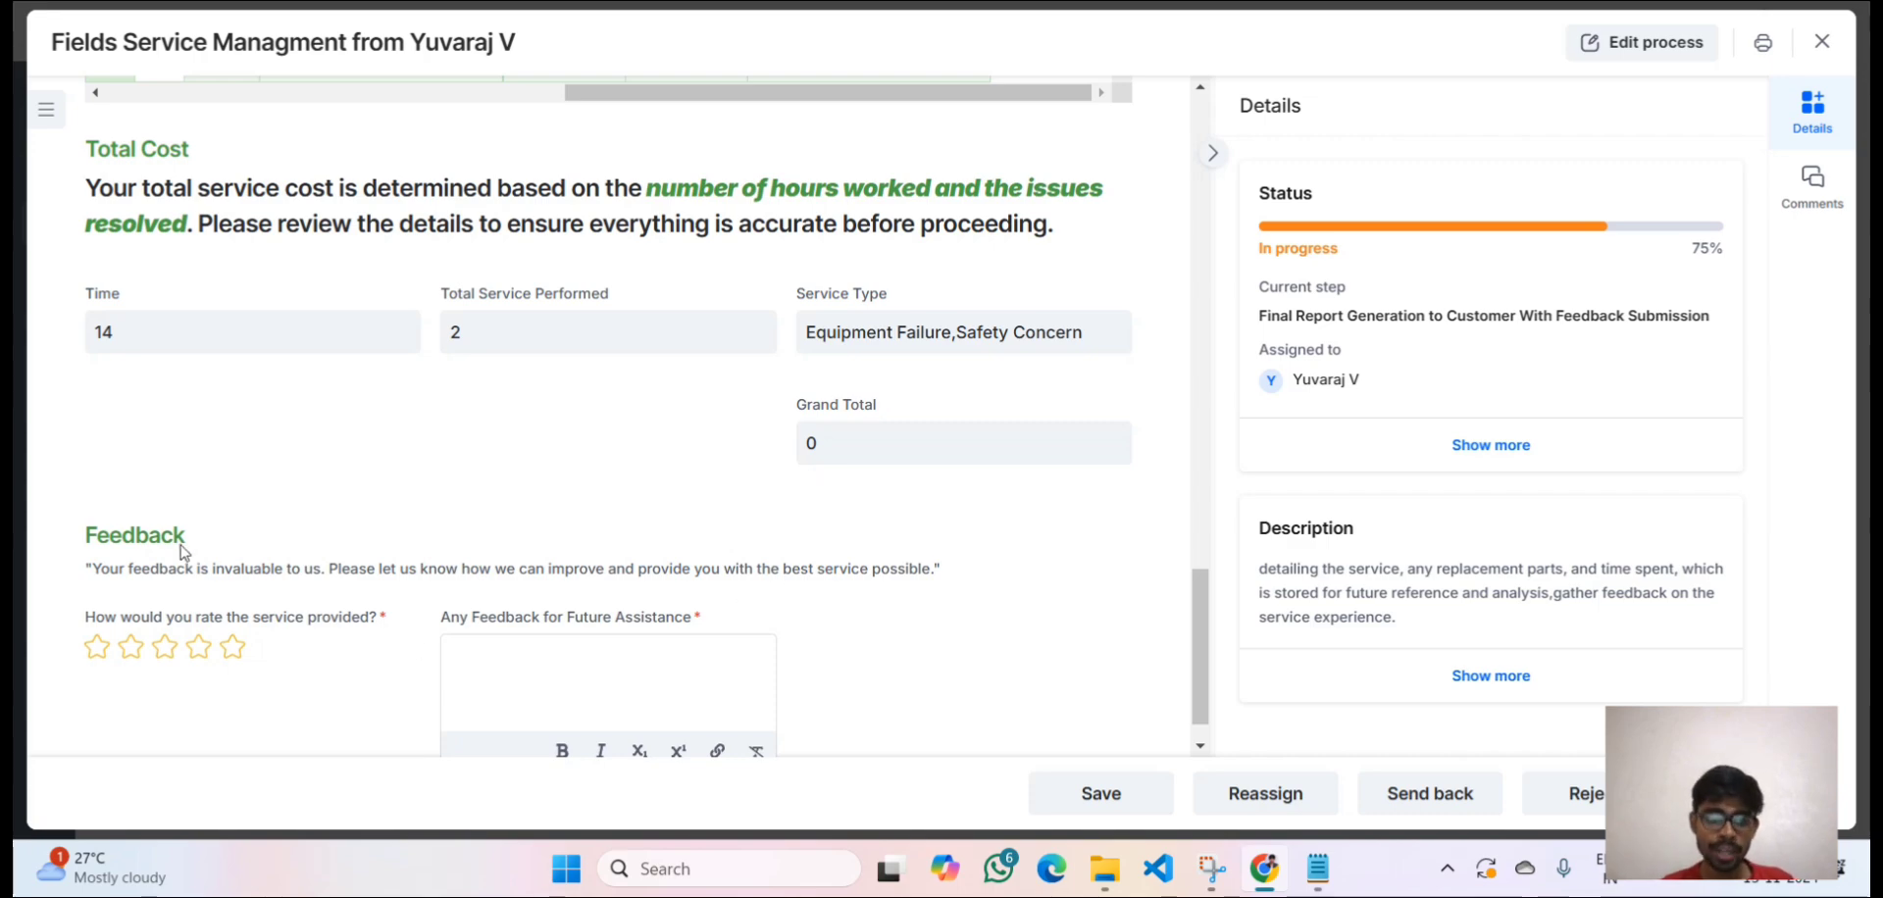
Rate the service 4 stars, enter feedback 'Good Service', and submit.
{"action": "left_click", "coordinate": [198, 649]}
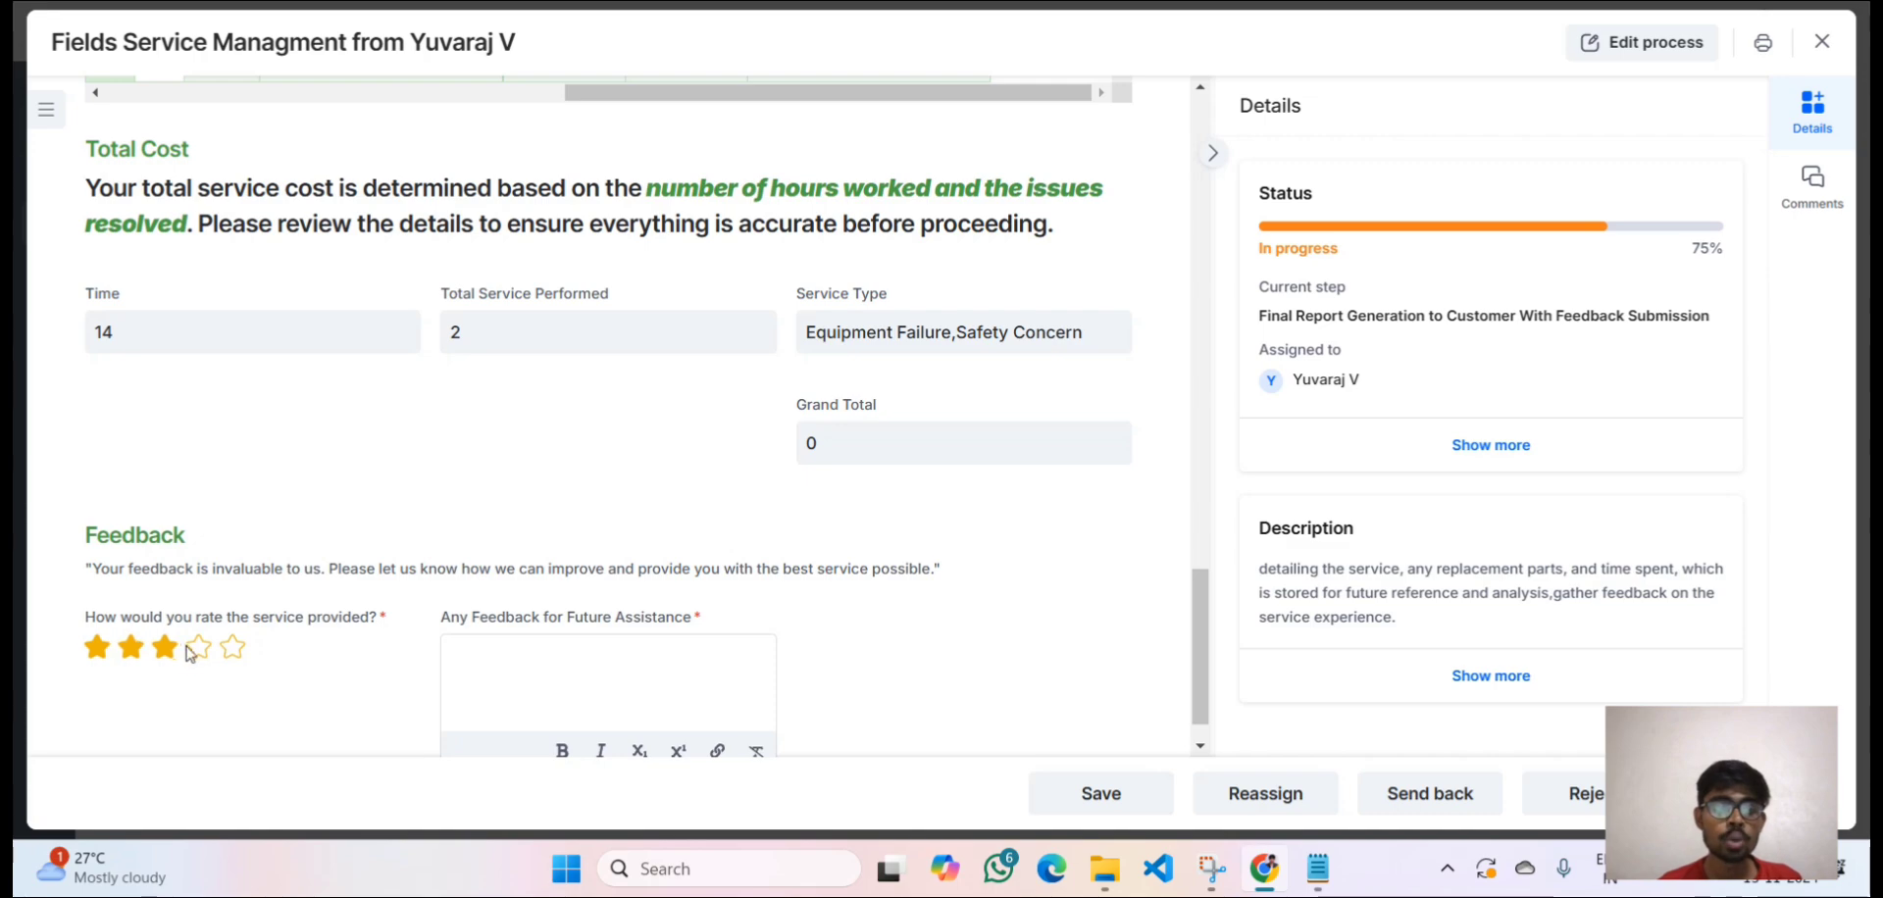
{"action": "left_click", "coordinate": [472, 666]}
{"action": "type", "text": "Good "}
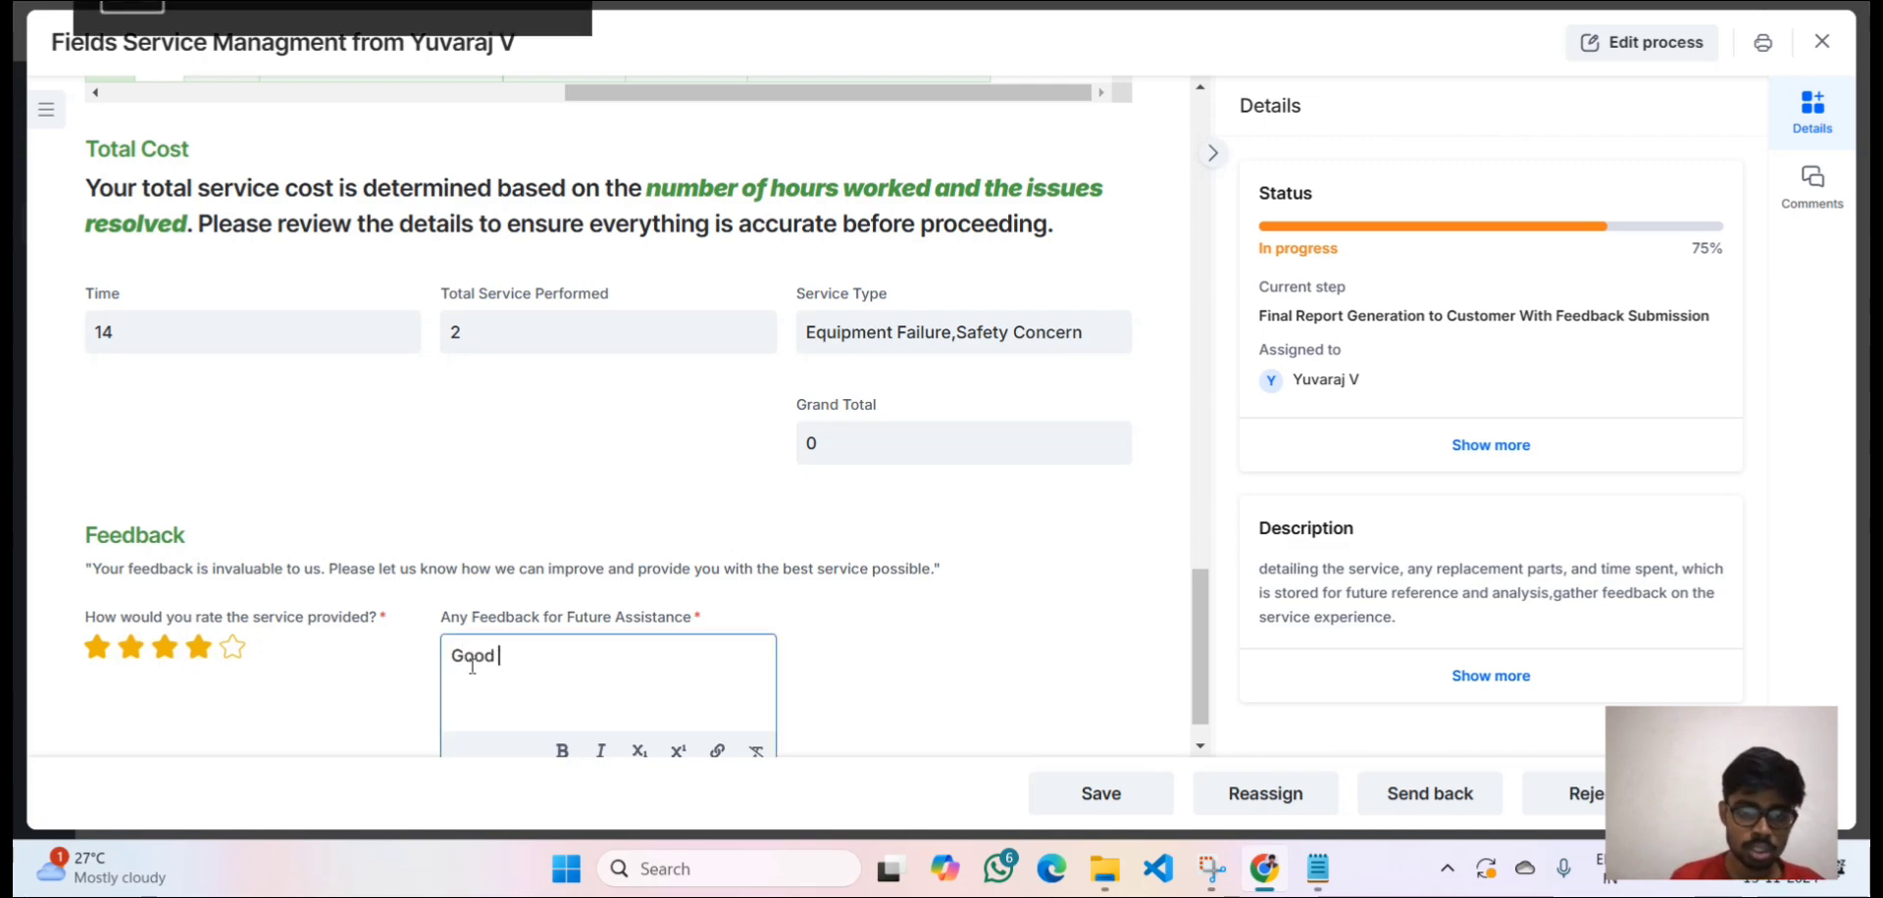
{"action": "type", "text": "Service"}
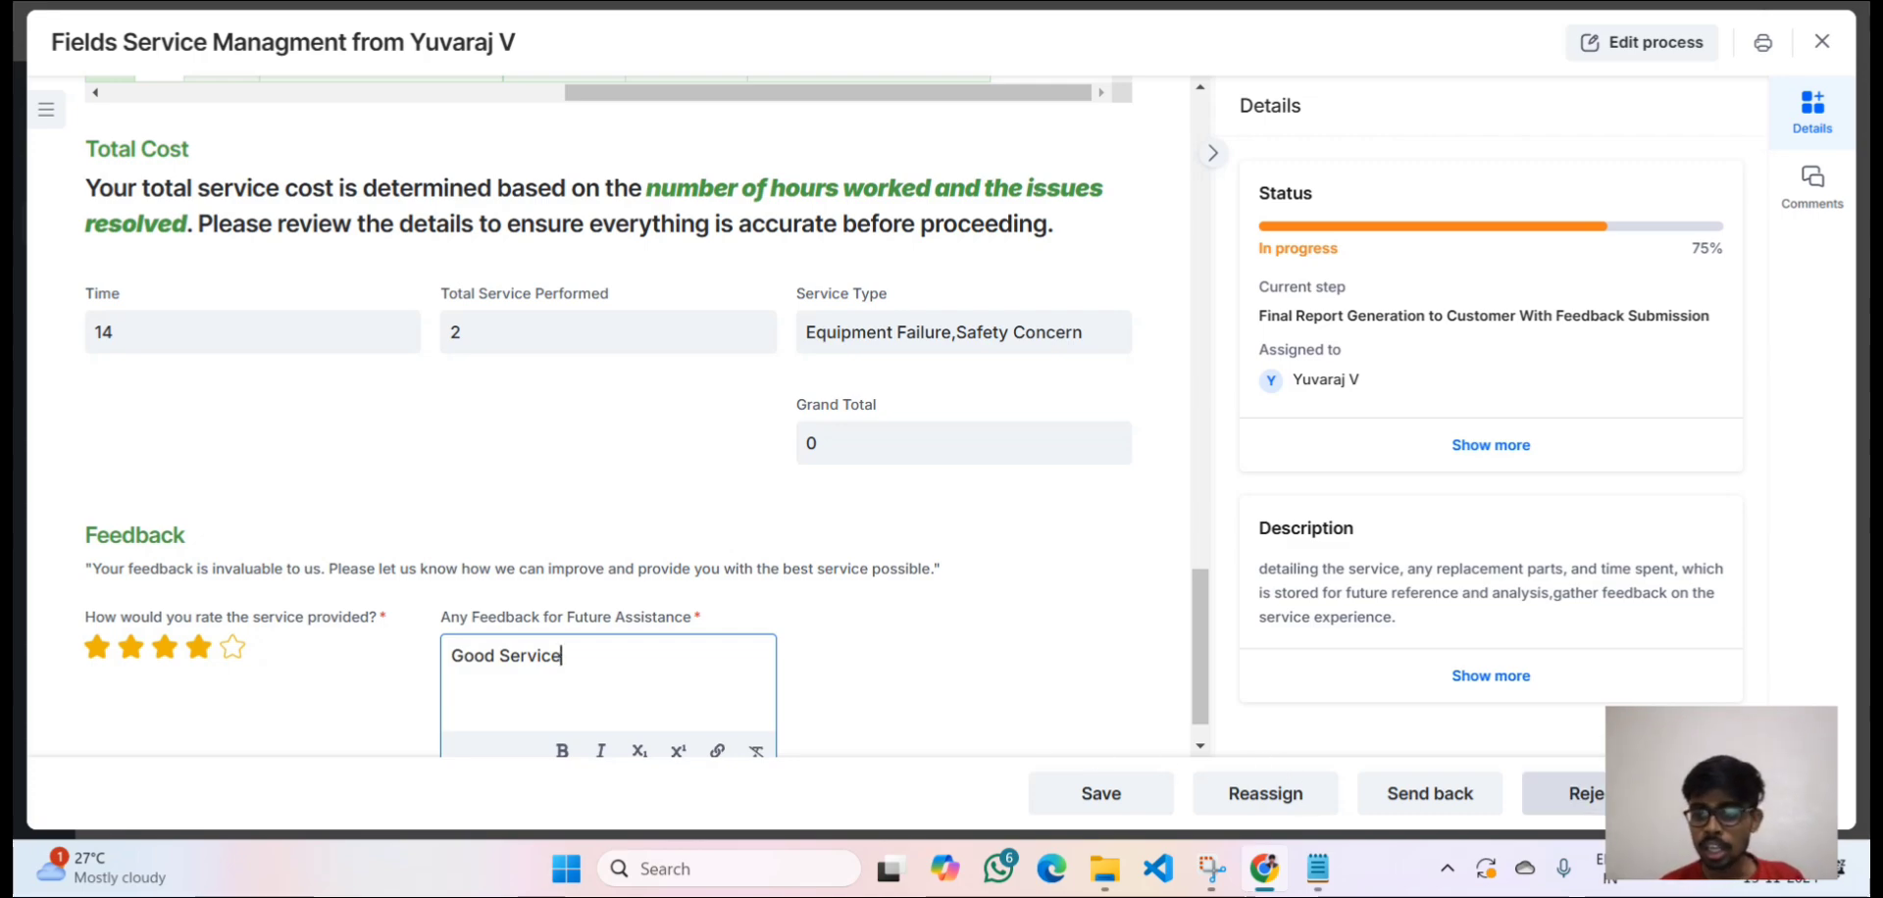
{"action": "left_click", "coordinate": [1759, 793]}
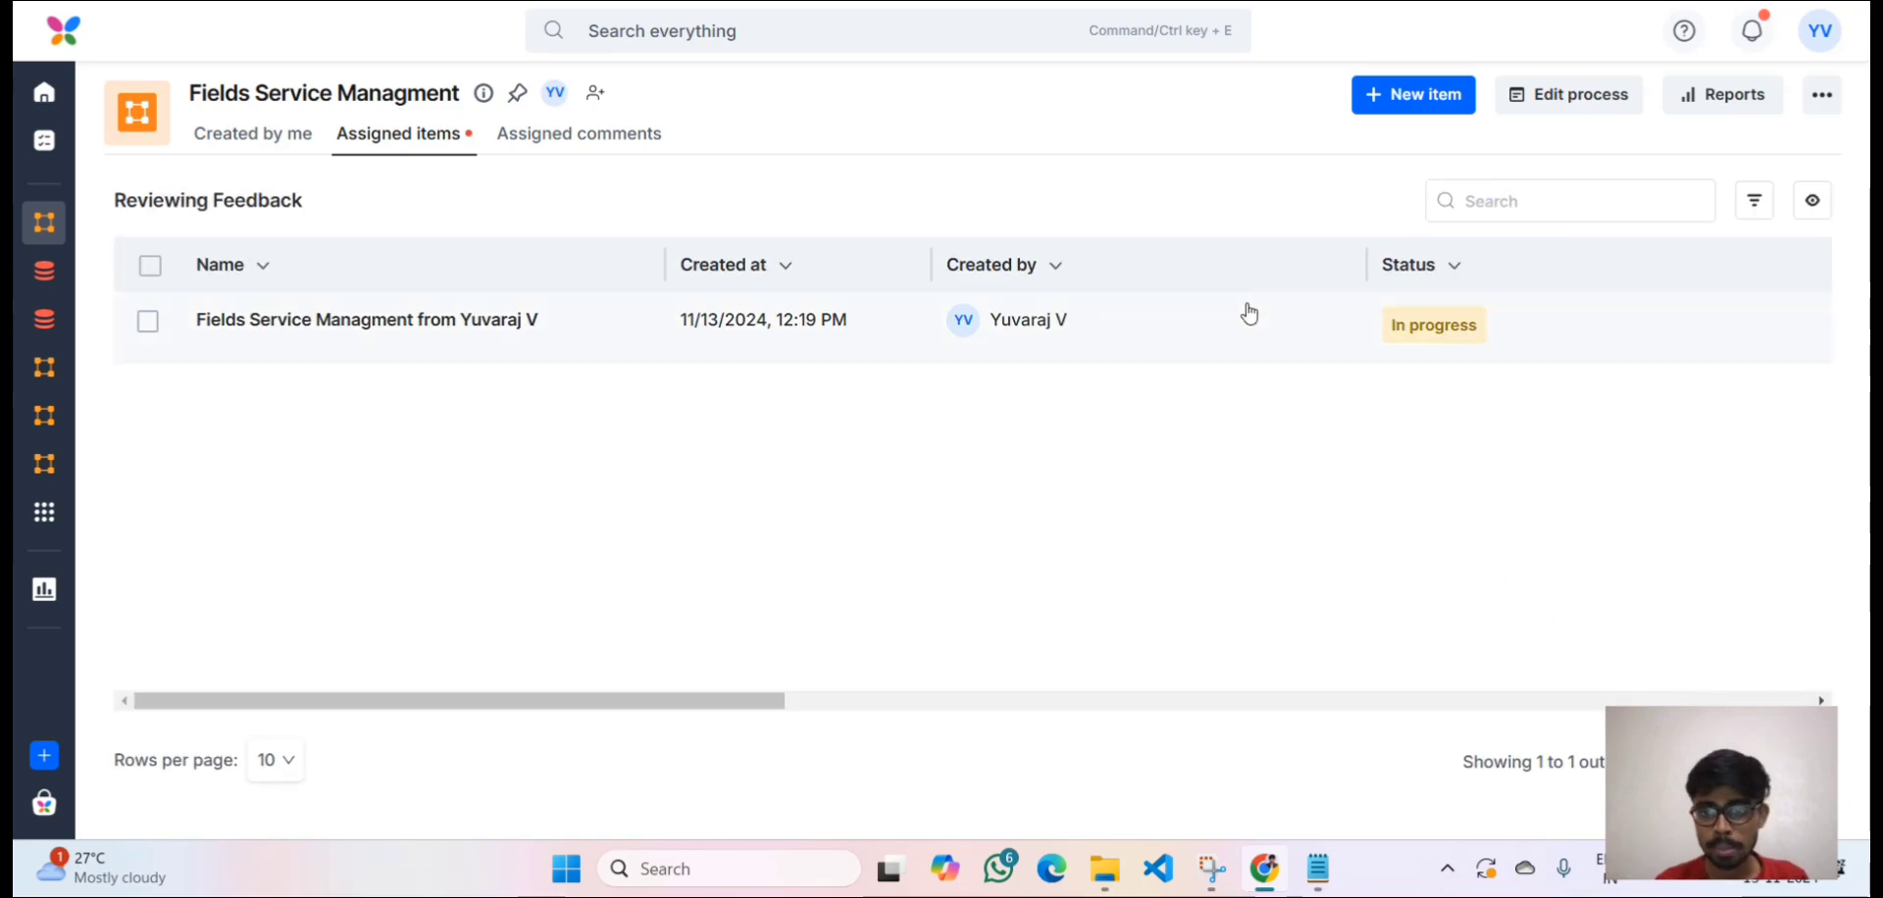
Open the request awaiting feedback review and scroll through its feedback.
{"action": "left_click", "coordinate": [1248, 312]}
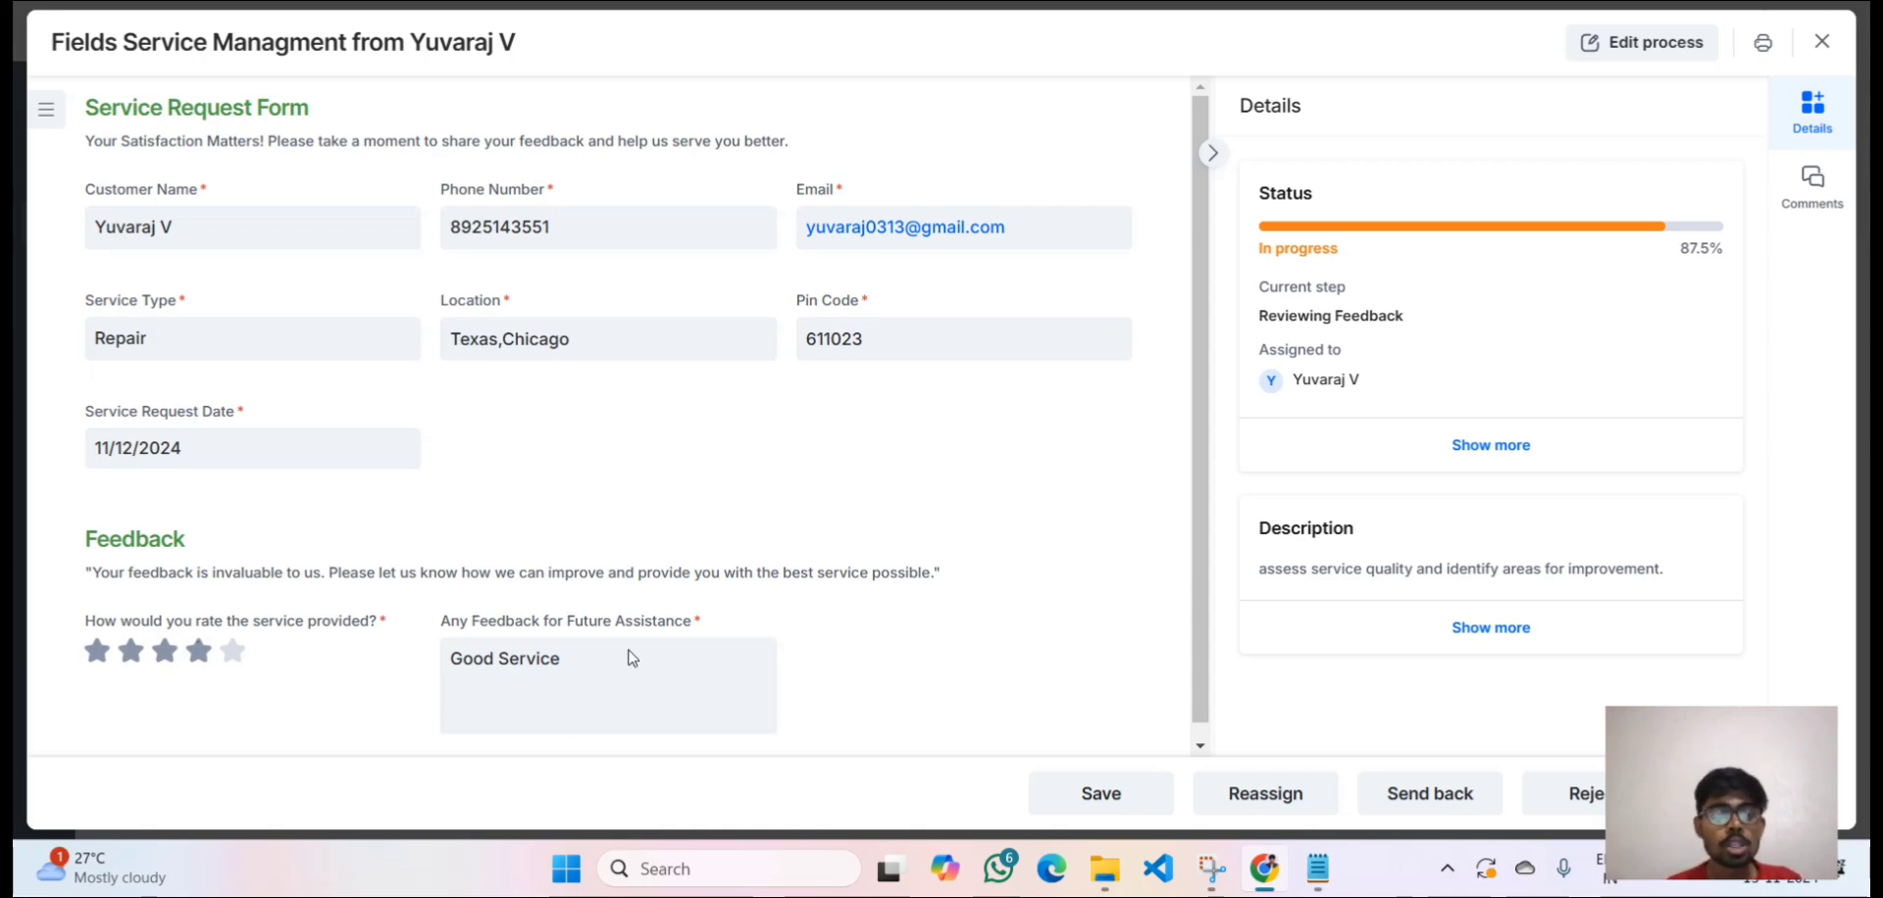
{"action": "scroll", "coordinate": [586, 669], "scroll_direction": "down", "scroll_amount": 1}
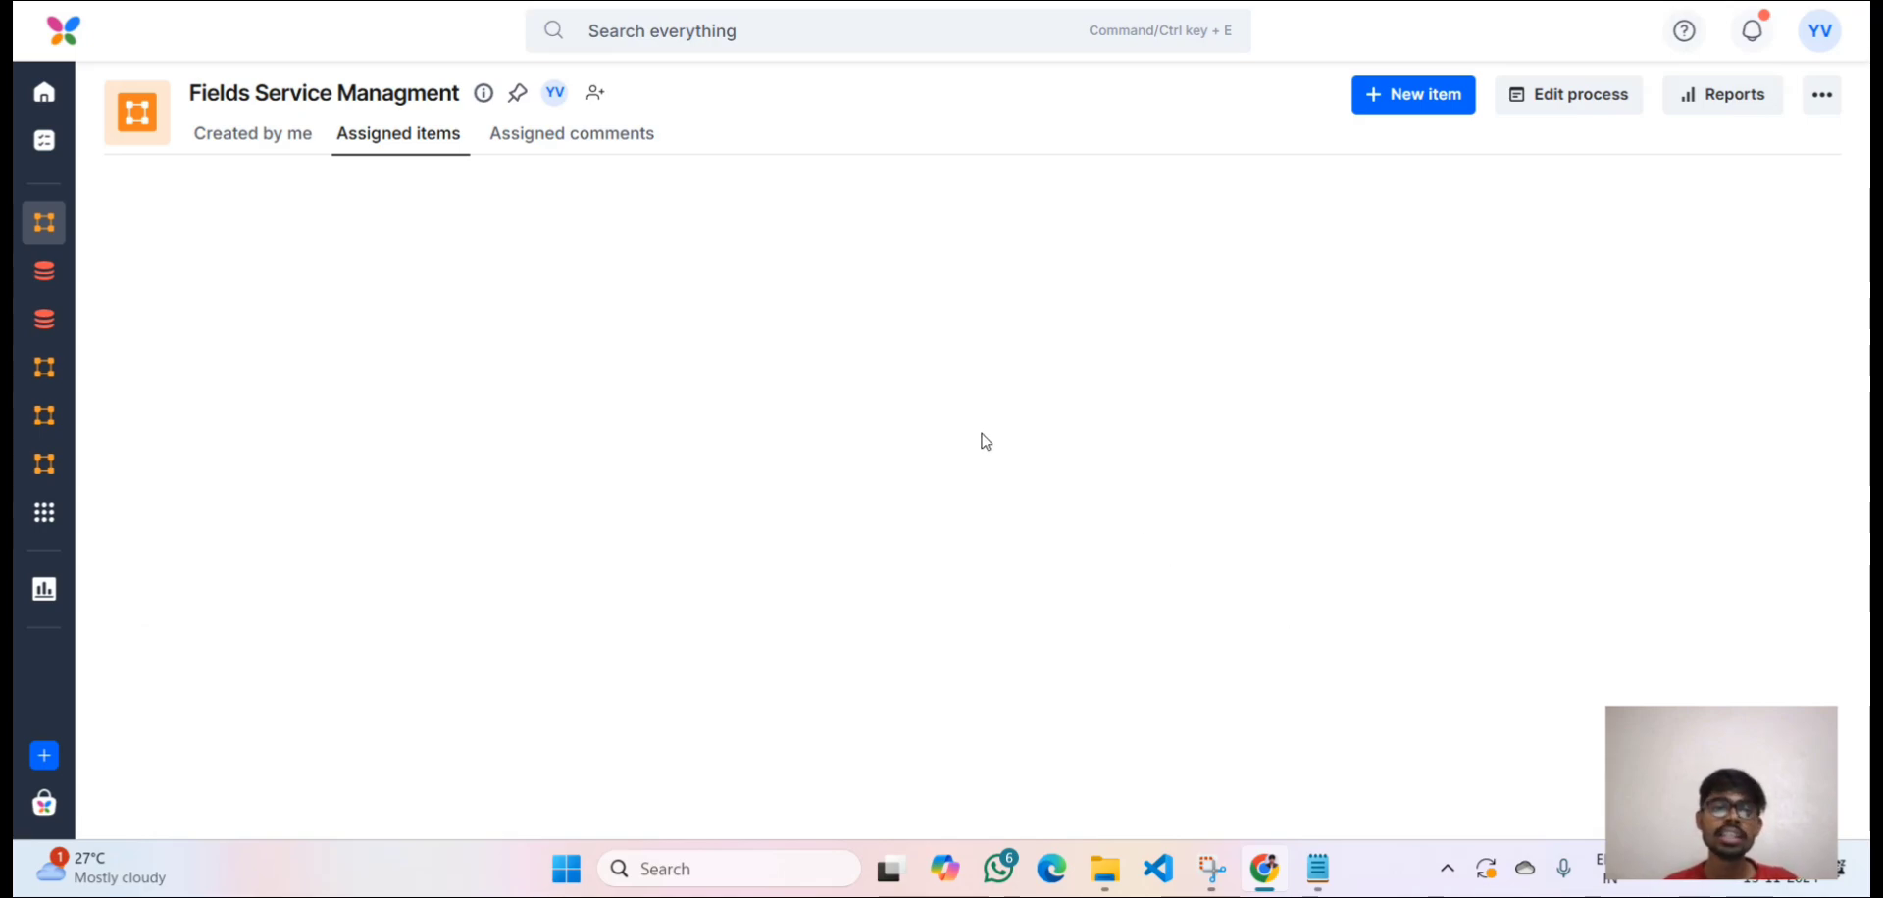
Filter Created by me to Completed requests and open the Repair request.
{"action": "left_click", "coordinate": [295, 145]}
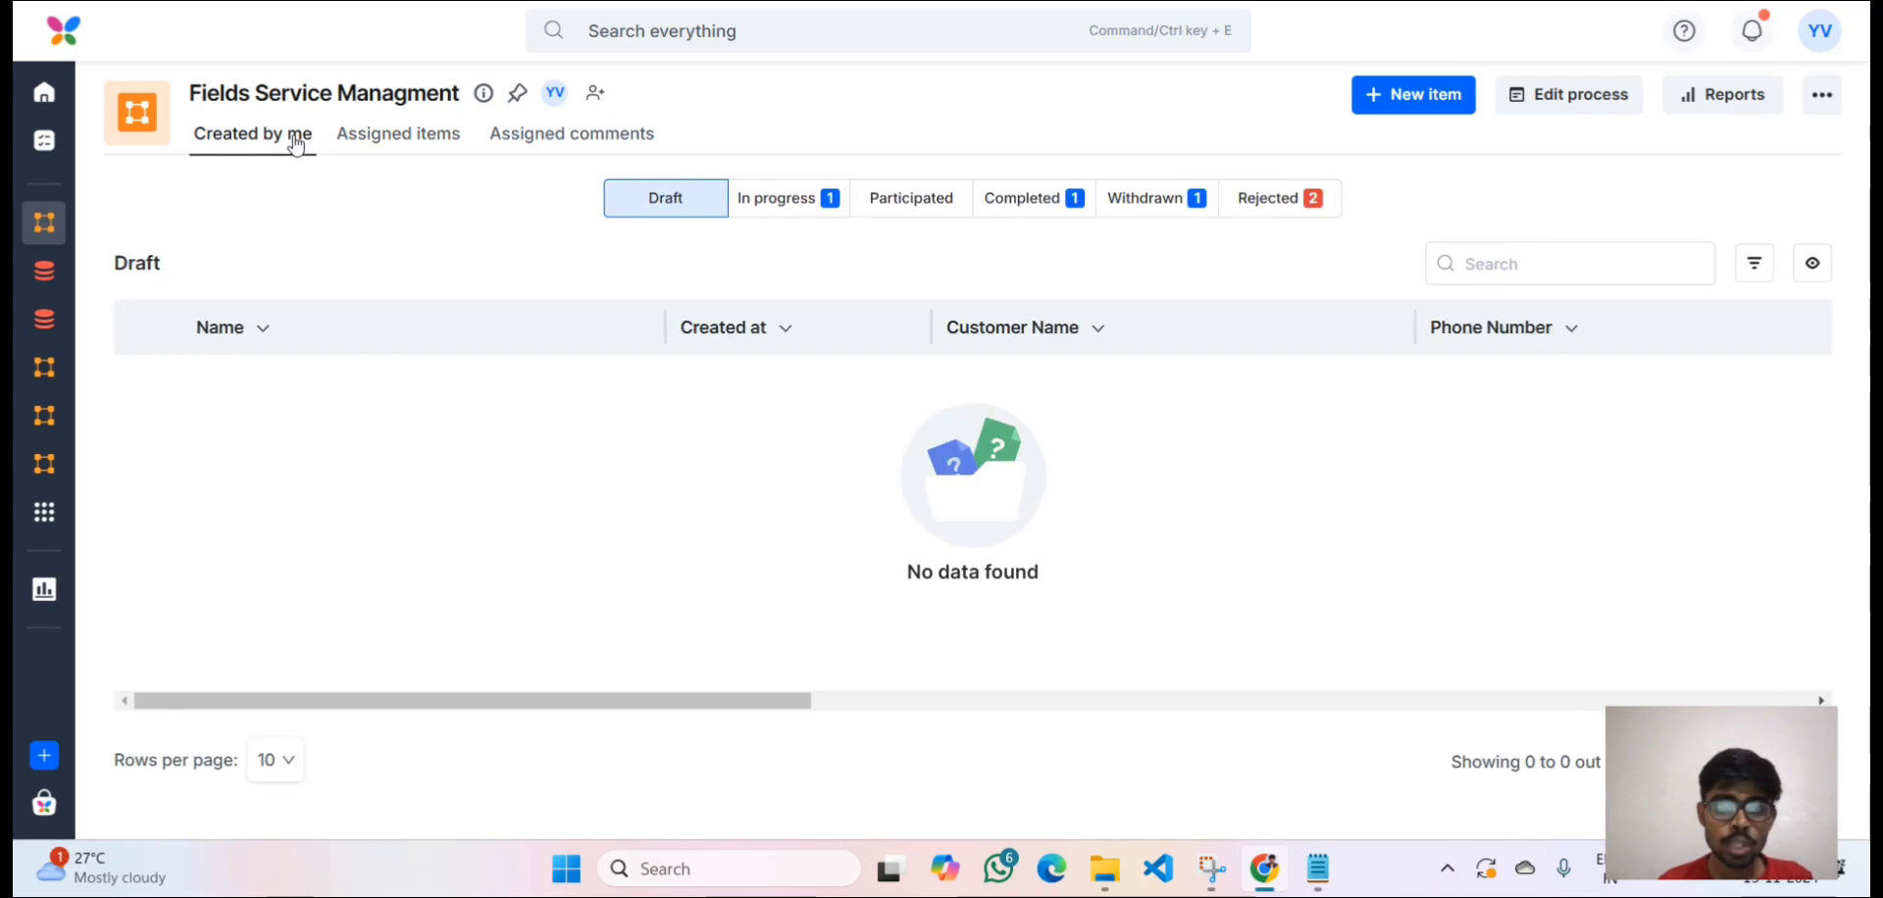
{"action": "left_click", "coordinate": [1008, 200]}
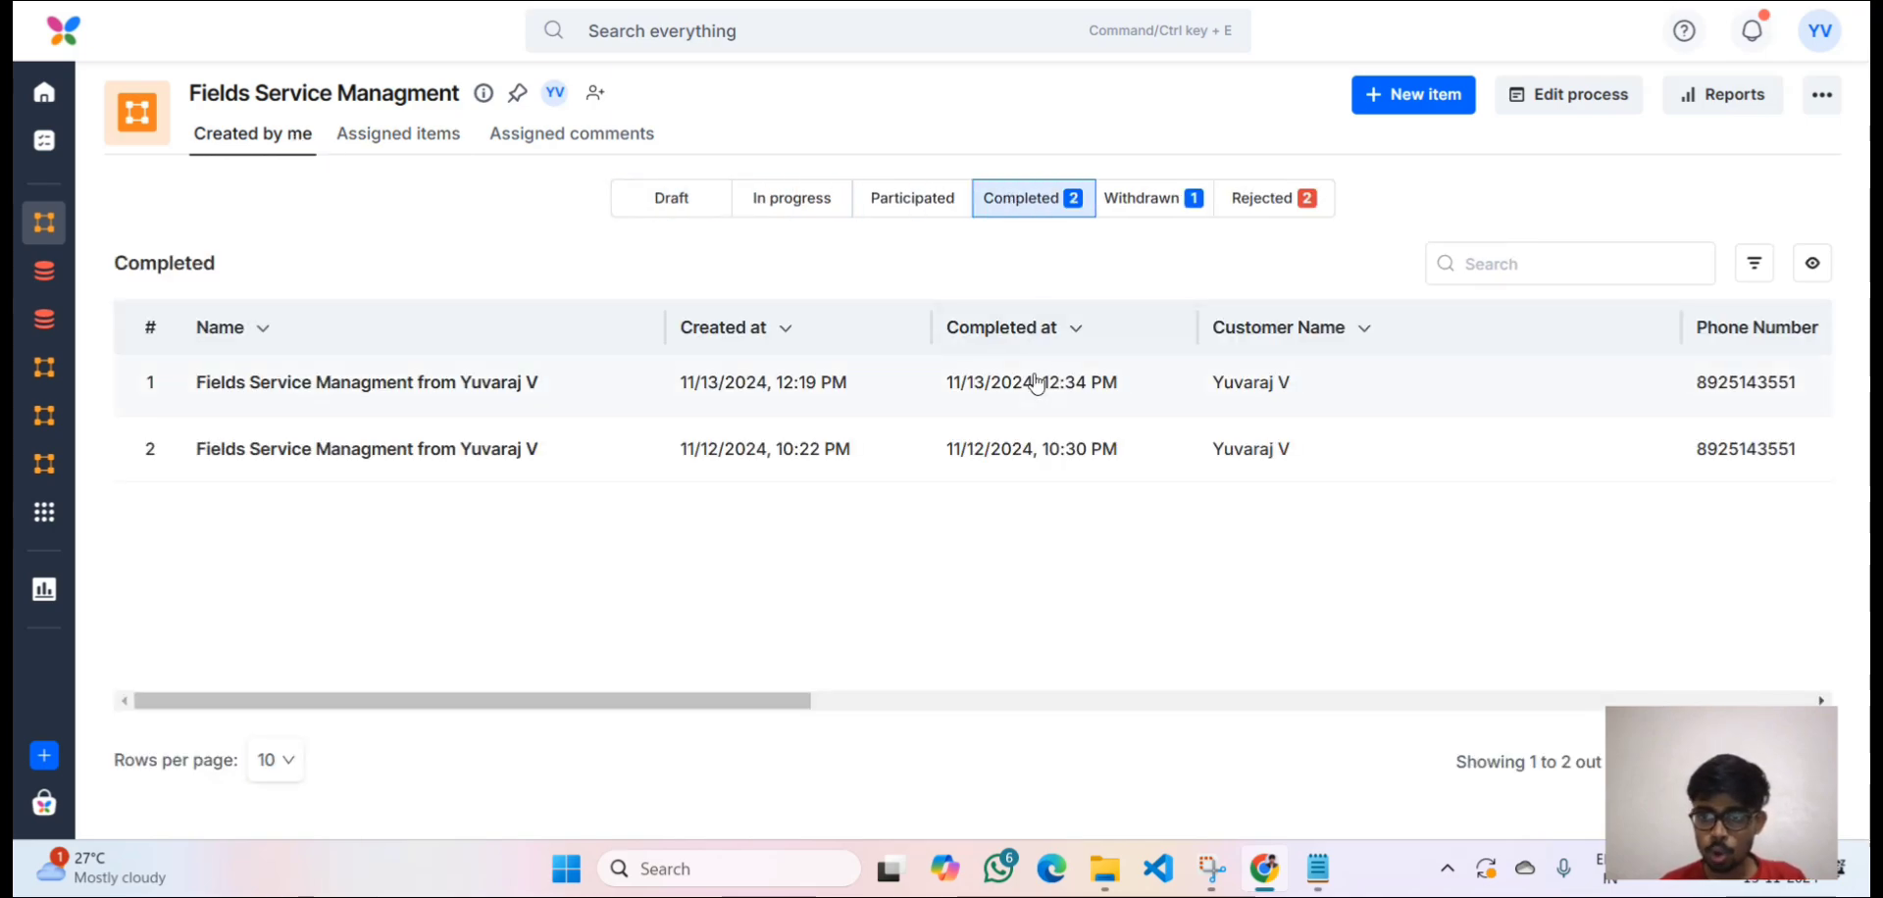
{"action": "scroll", "coordinate": [1036, 383], "scroll_direction": "right", "scroll_amount": 10}
{"action": "scroll", "coordinate": [1037, 382], "scroll_direction": "left", "scroll_amount": 4}
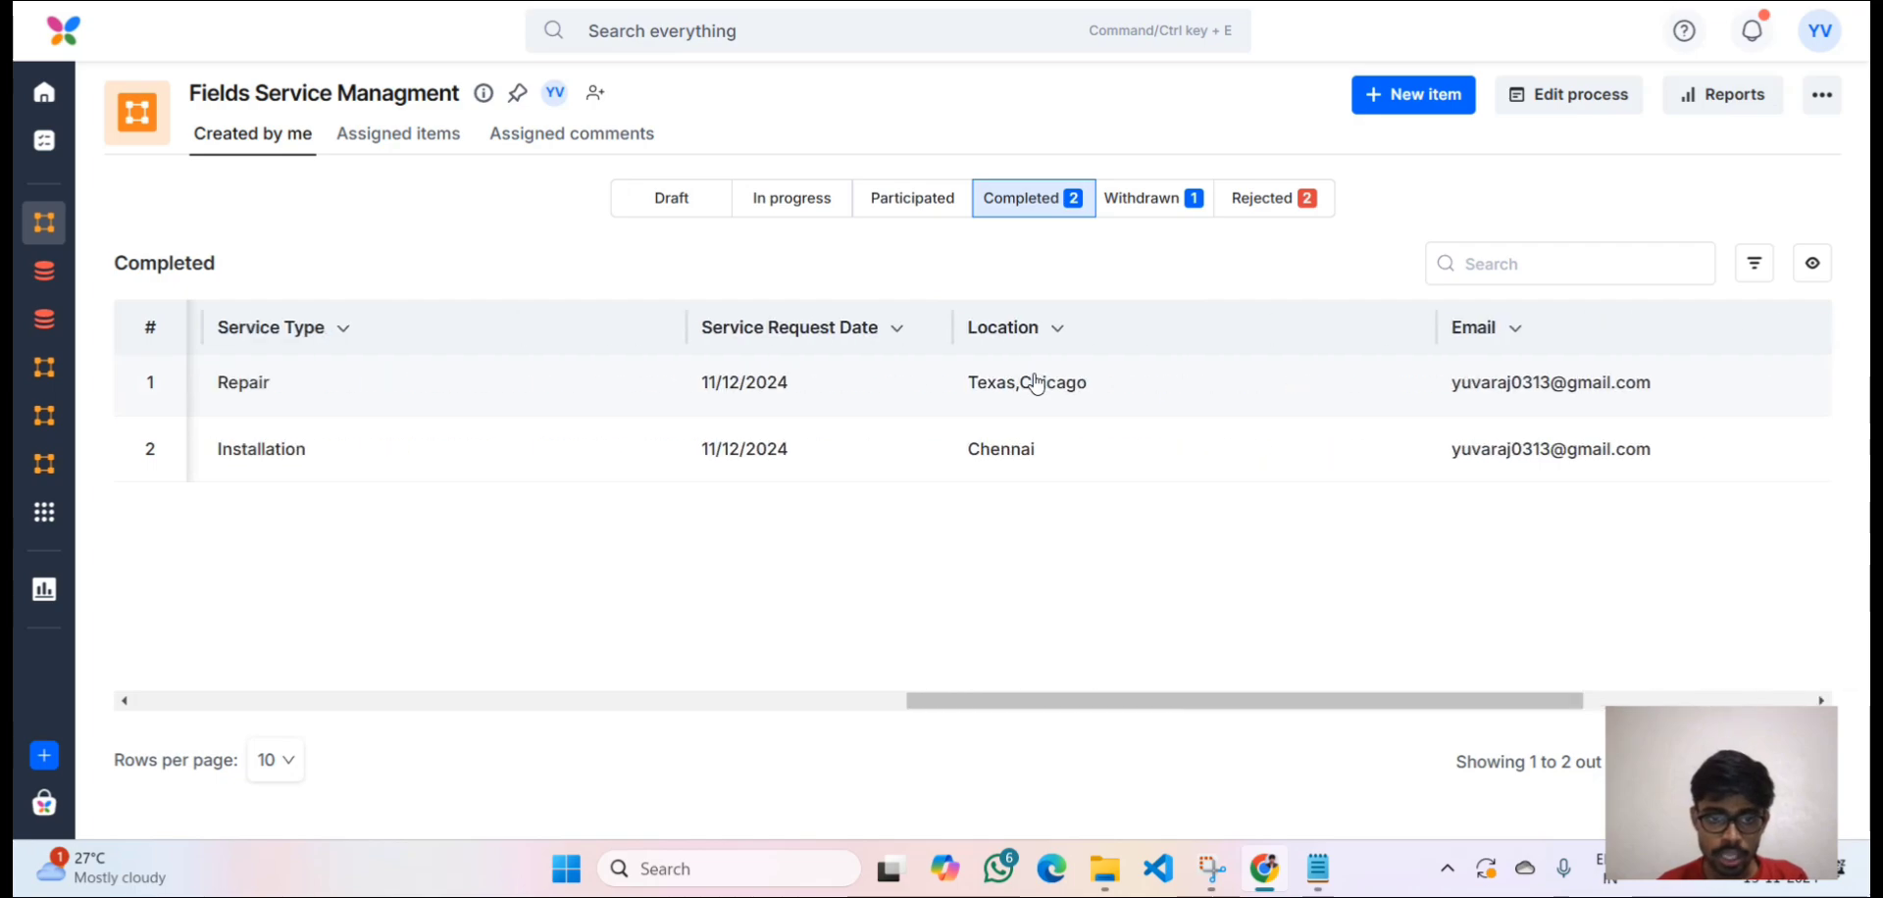
{"action": "scroll", "coordinate": [1036, 382], "scroll_direction": "left", "scroll_amount": 1}
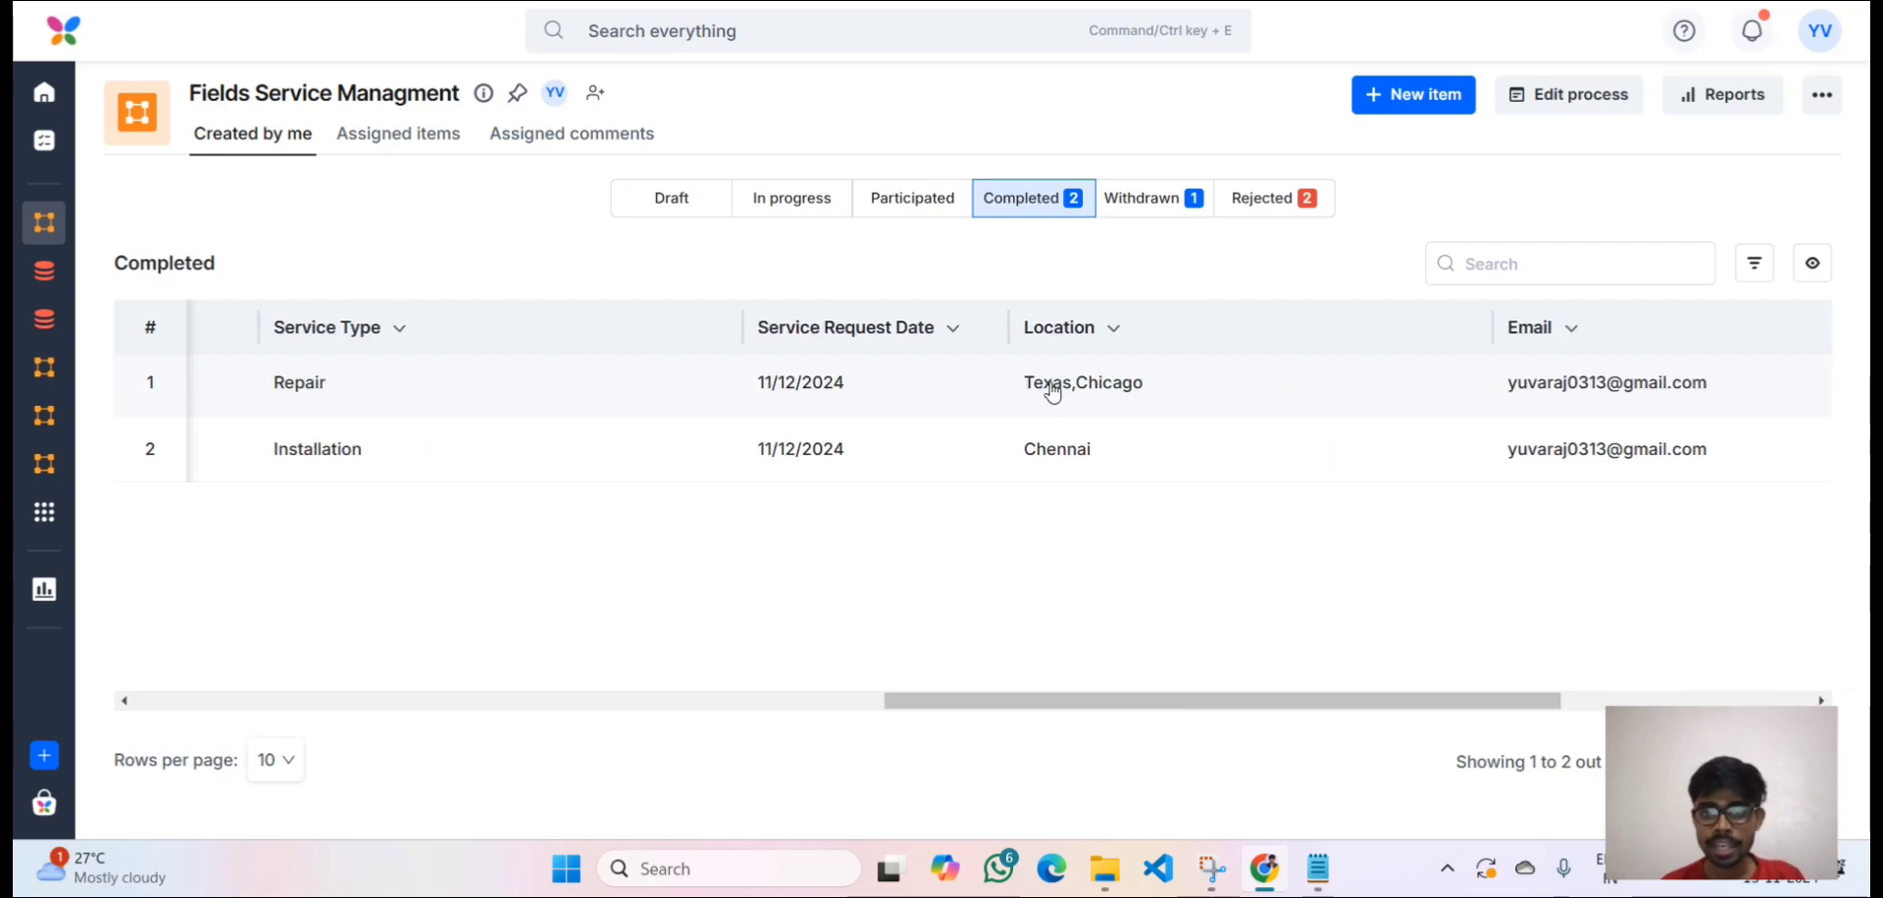
{"action": "left_click", "coordinate": [1051, 390]}
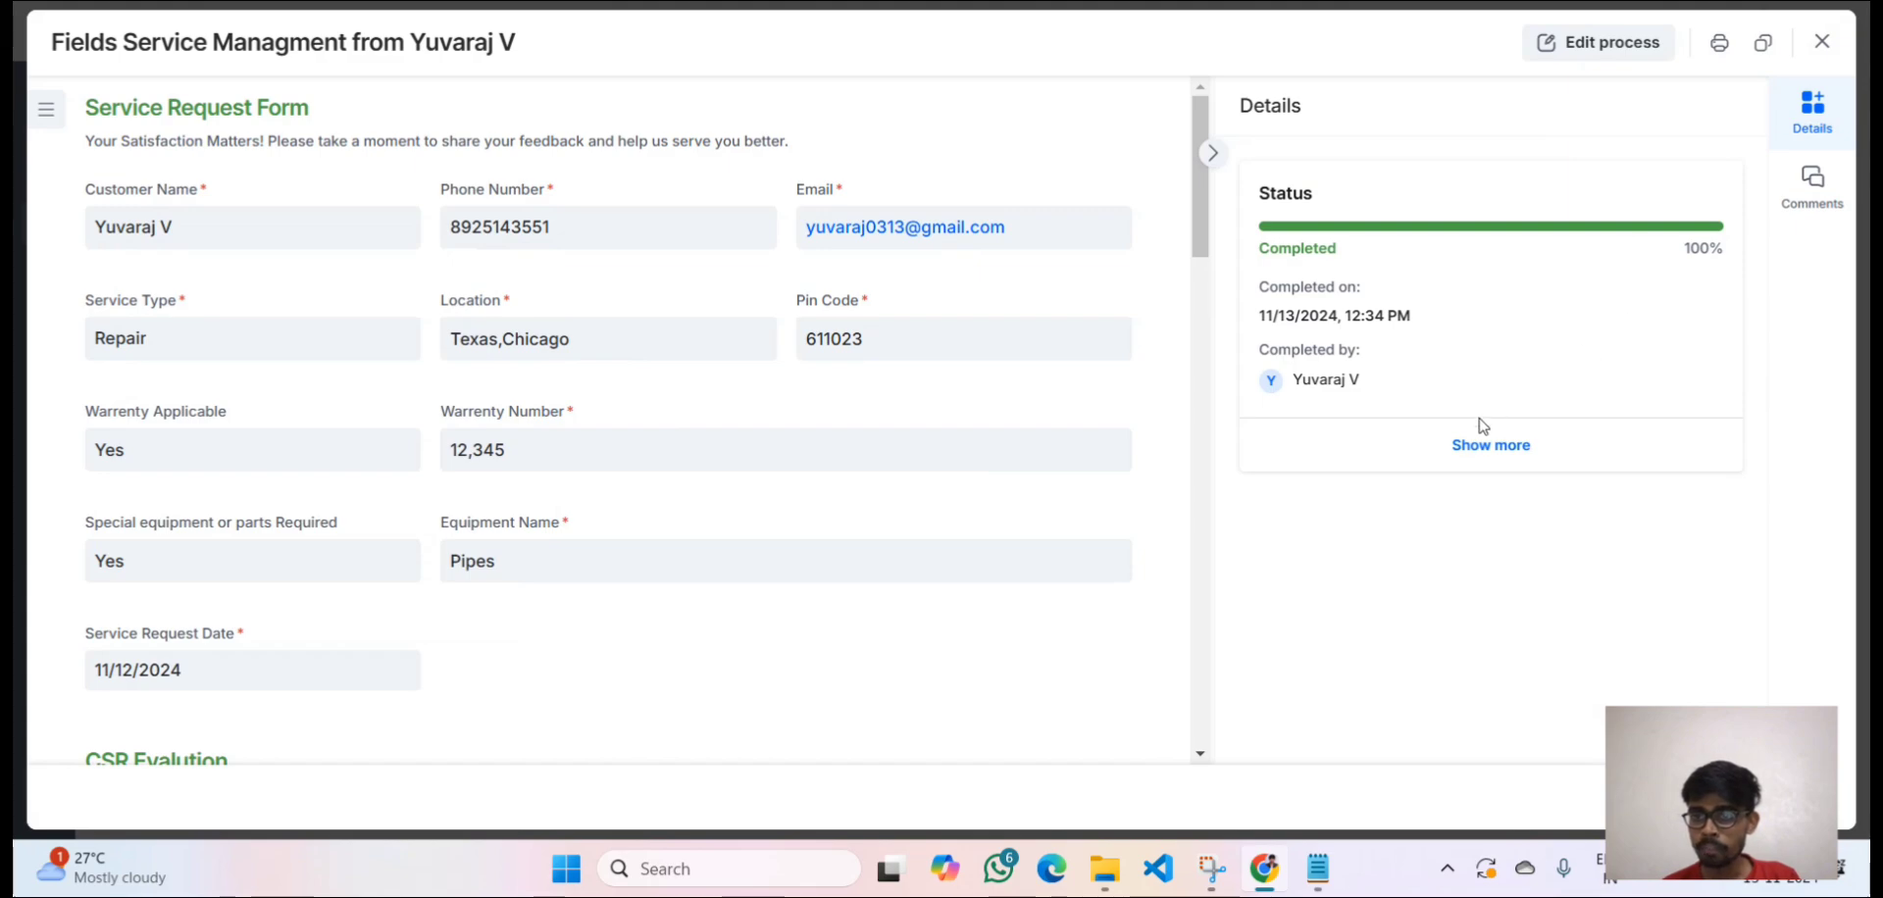
Open the full status timeline and scroll through its completed steps.
{"action": "left_click", "coordinate": [1467, 451]}
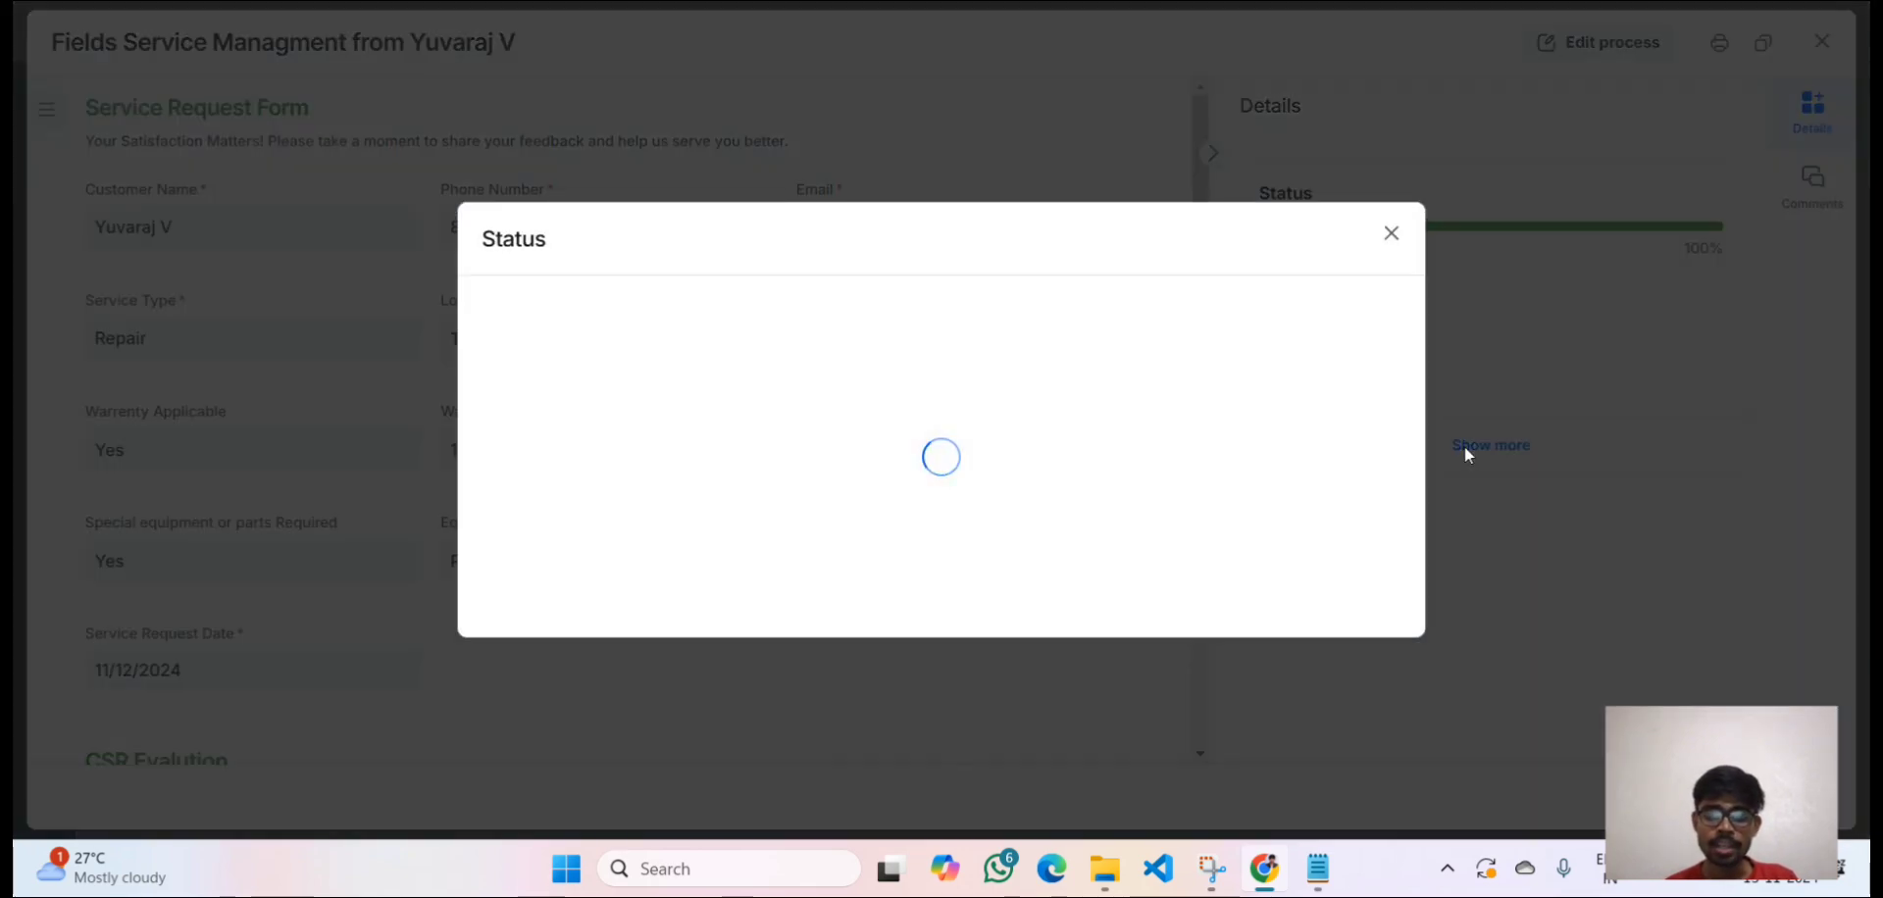
{"action": "left_click", "coordinate": [1468, 448]}
{"action": "left_click", "coordinate": [1481, 449]}
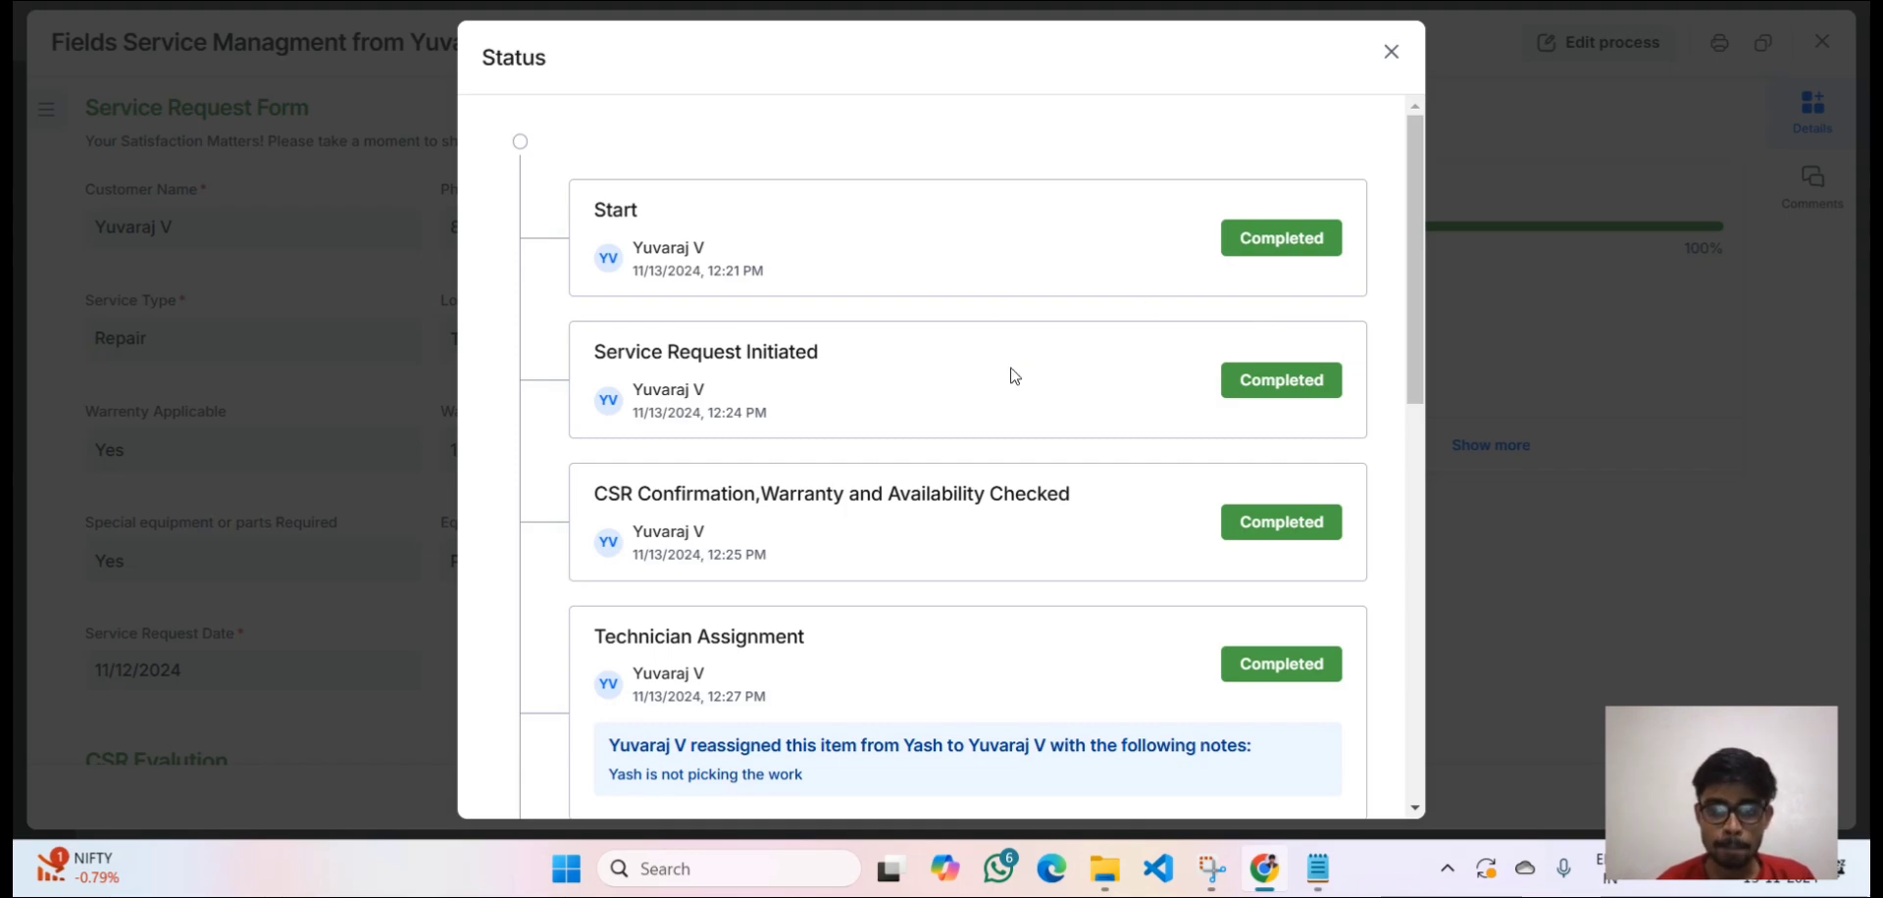
{"action": "scroll", "coordinate": [1013, 374], "scroll_direction": "down", "scroll_amount": 5}
{"action": "scroll", "coordinate": [1068, 496], "scroll_direction": "down", "scroll_amount": 4}
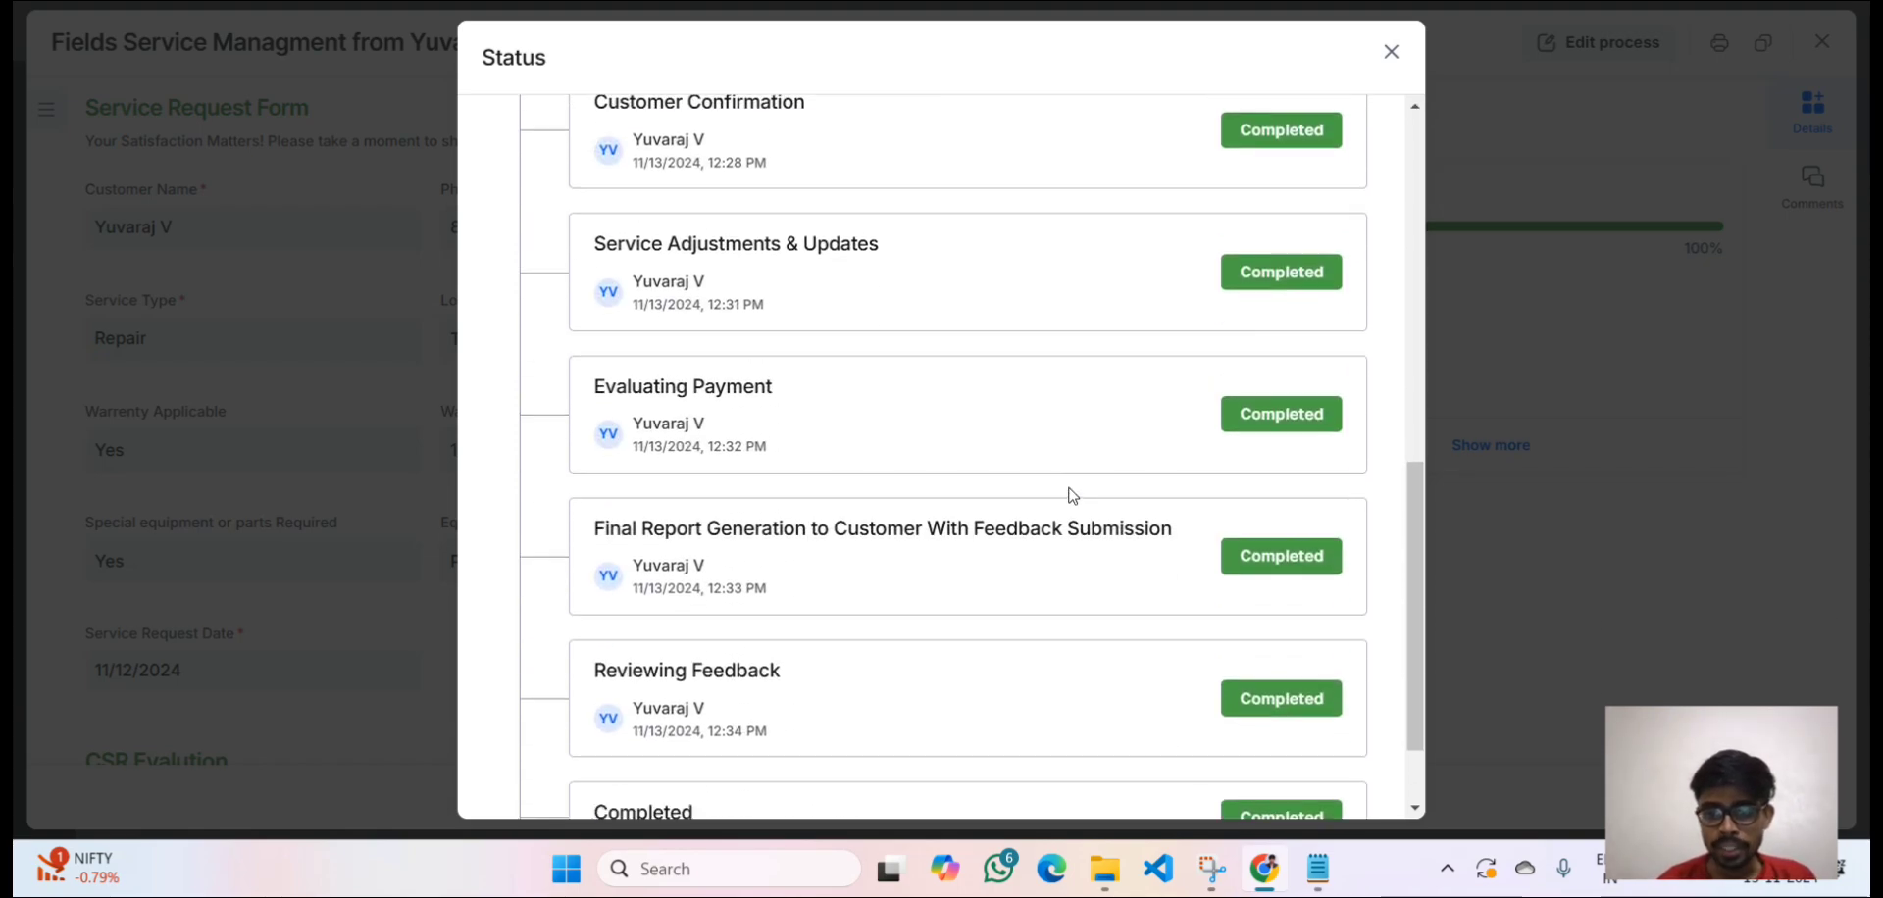
{"action": "scroll", "coordinate": [1068, 496], "scroll_direction": "up", "scroll_amount": 3}
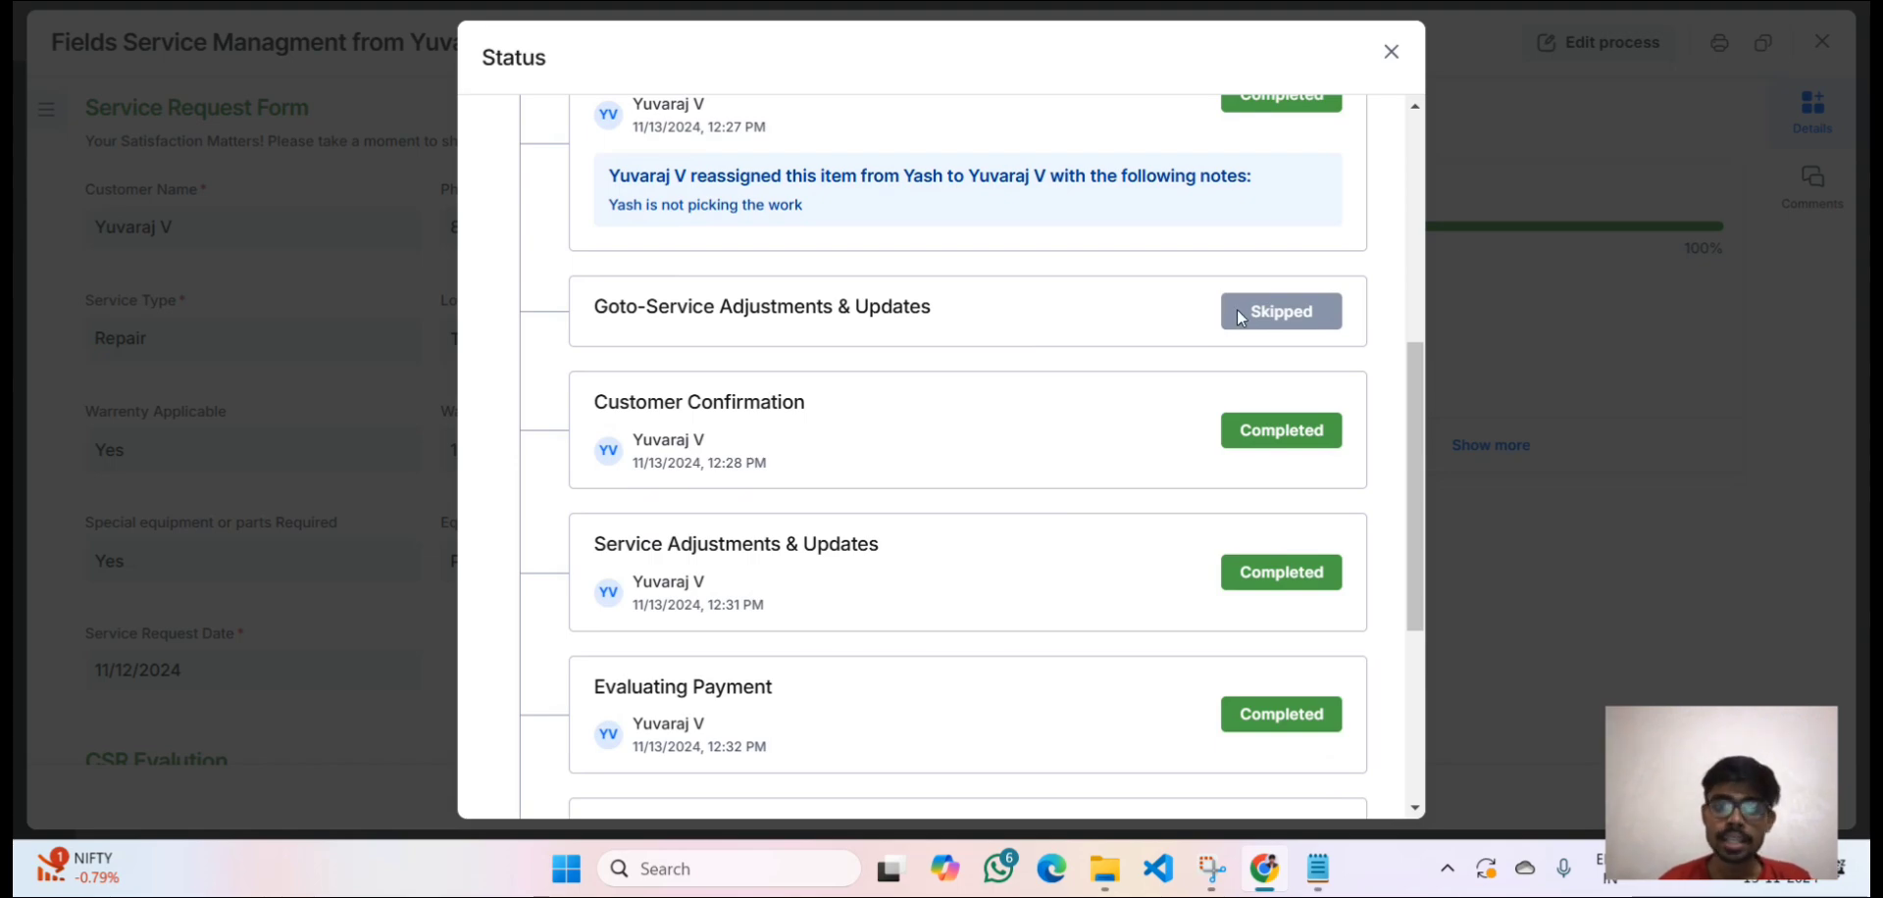
{"action": "scroll", "coordinate": [1237, 309], "scroll_direction": "up", "scroll_amount": 2}
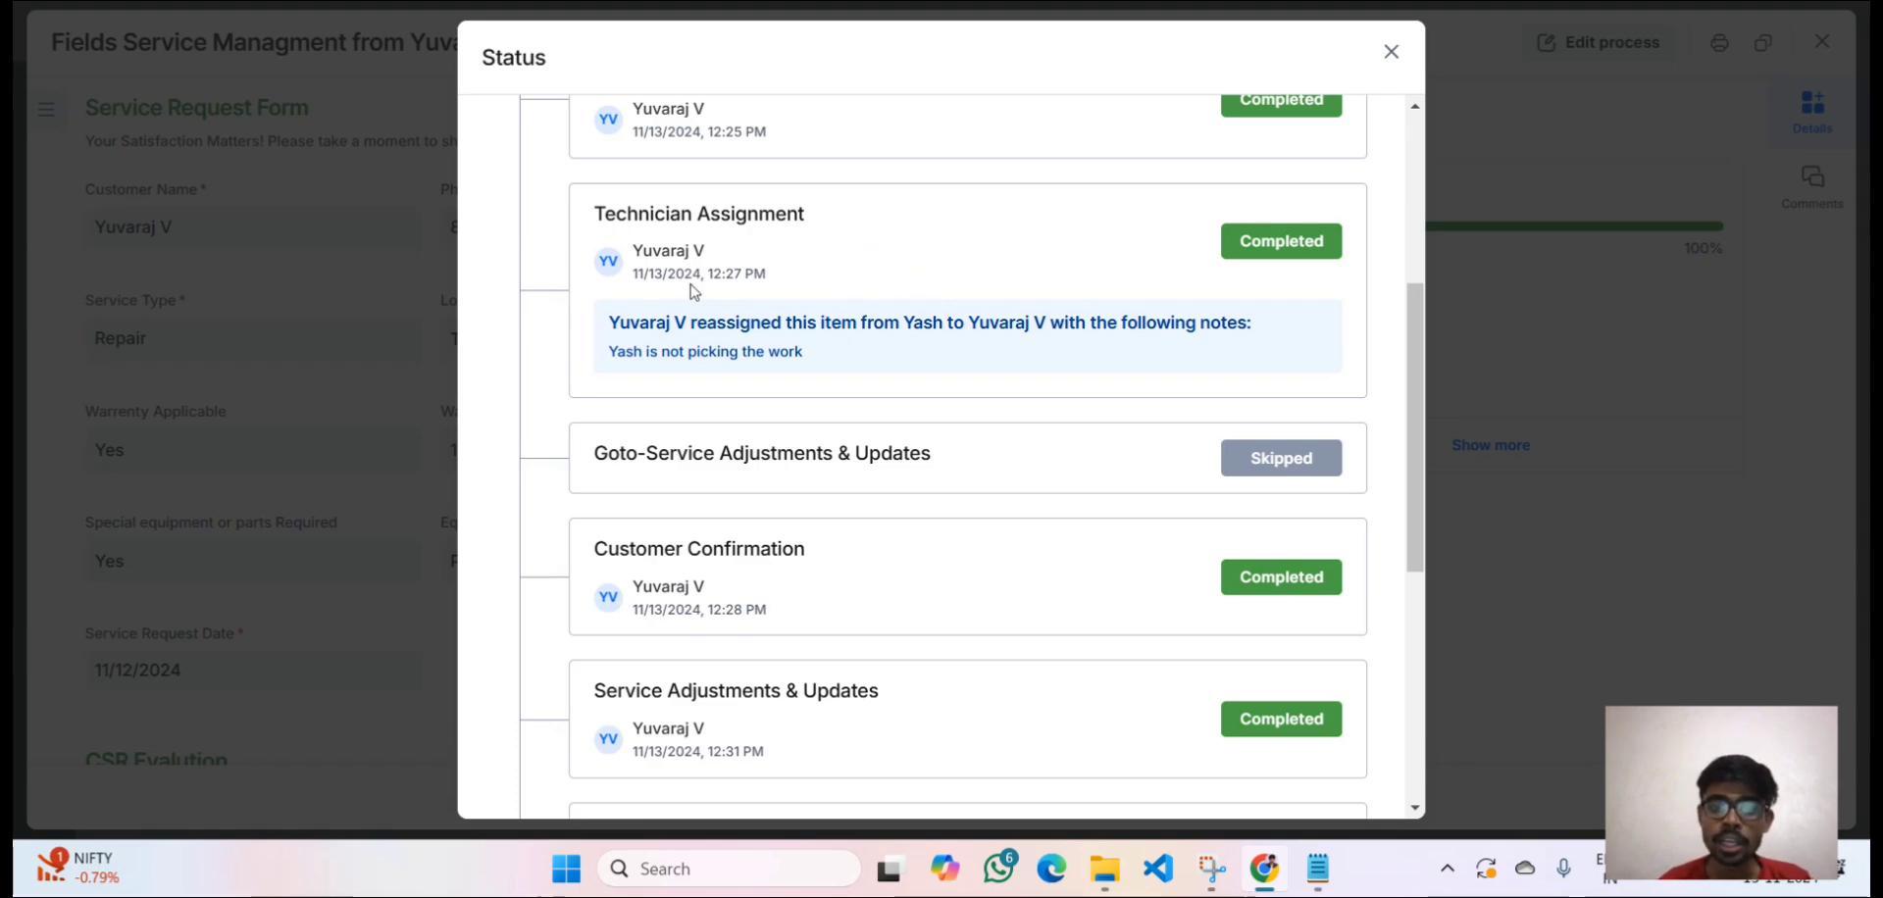
Highlight the Customer Confirmation step in the timeline, then close it.
{"action": "scroll", "coordinate": [773, 575], "scroll_direction": "down", "scroll_amount": 1}
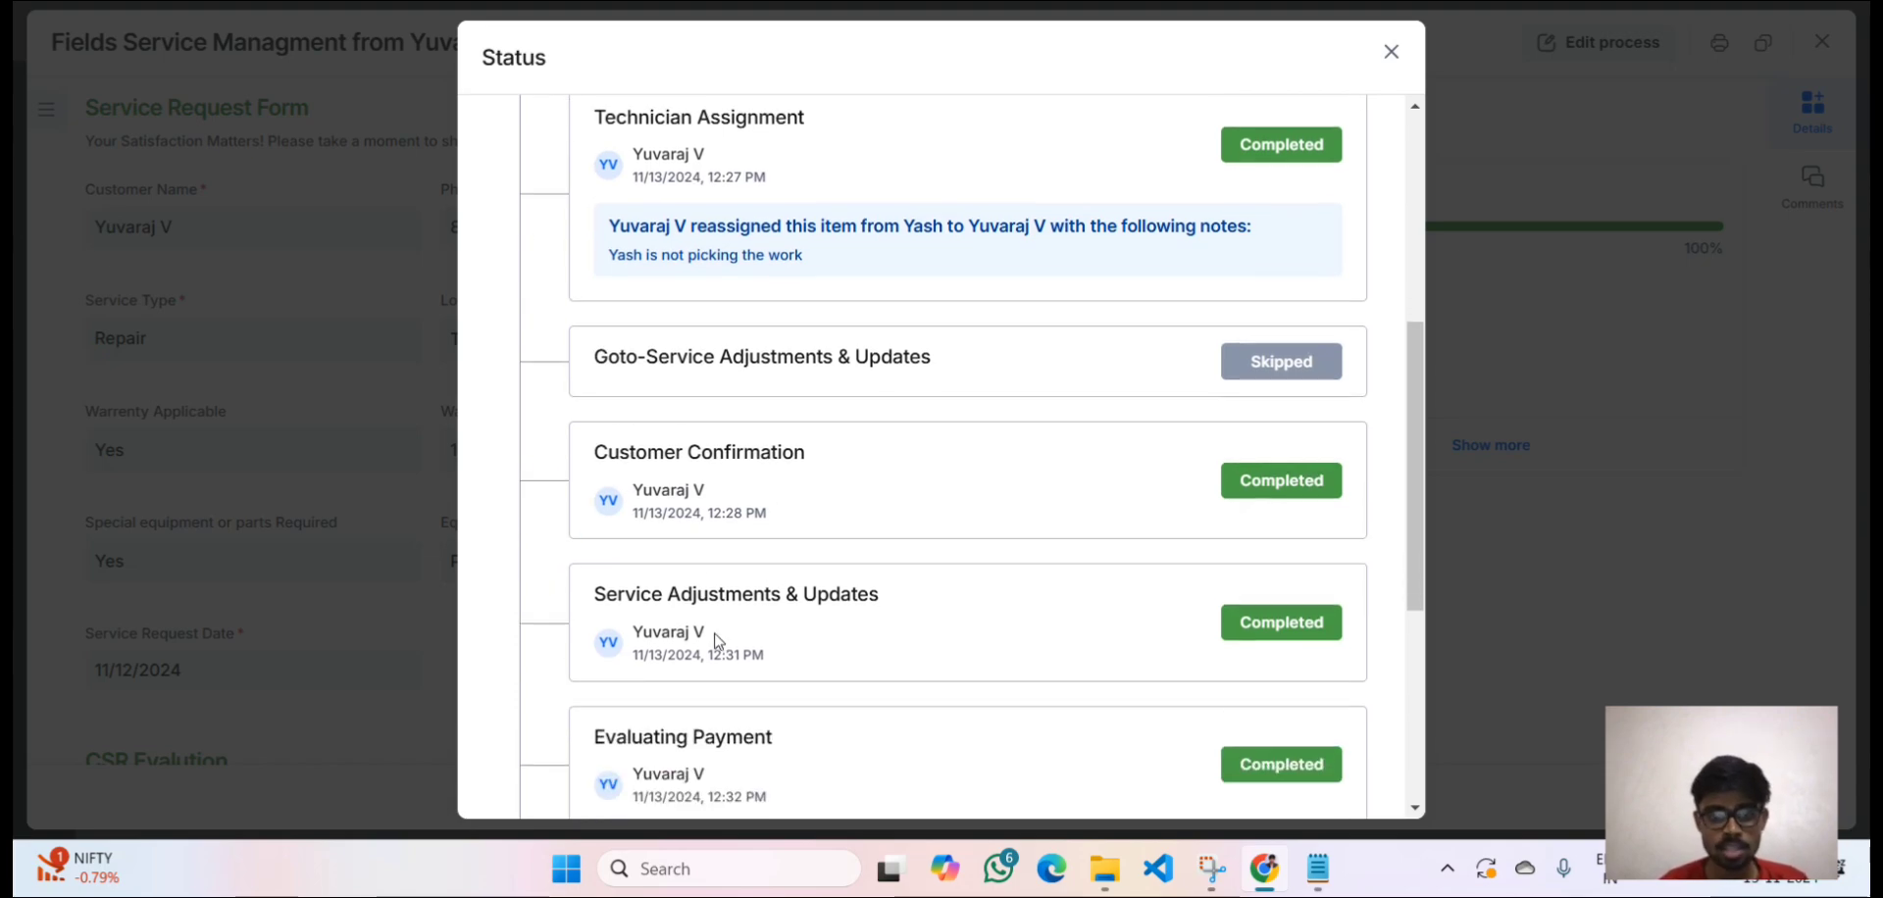
{"action": "scroll", "coordinate": [717, 642], "scroll_direction": "up", "scroll_amount": 2}
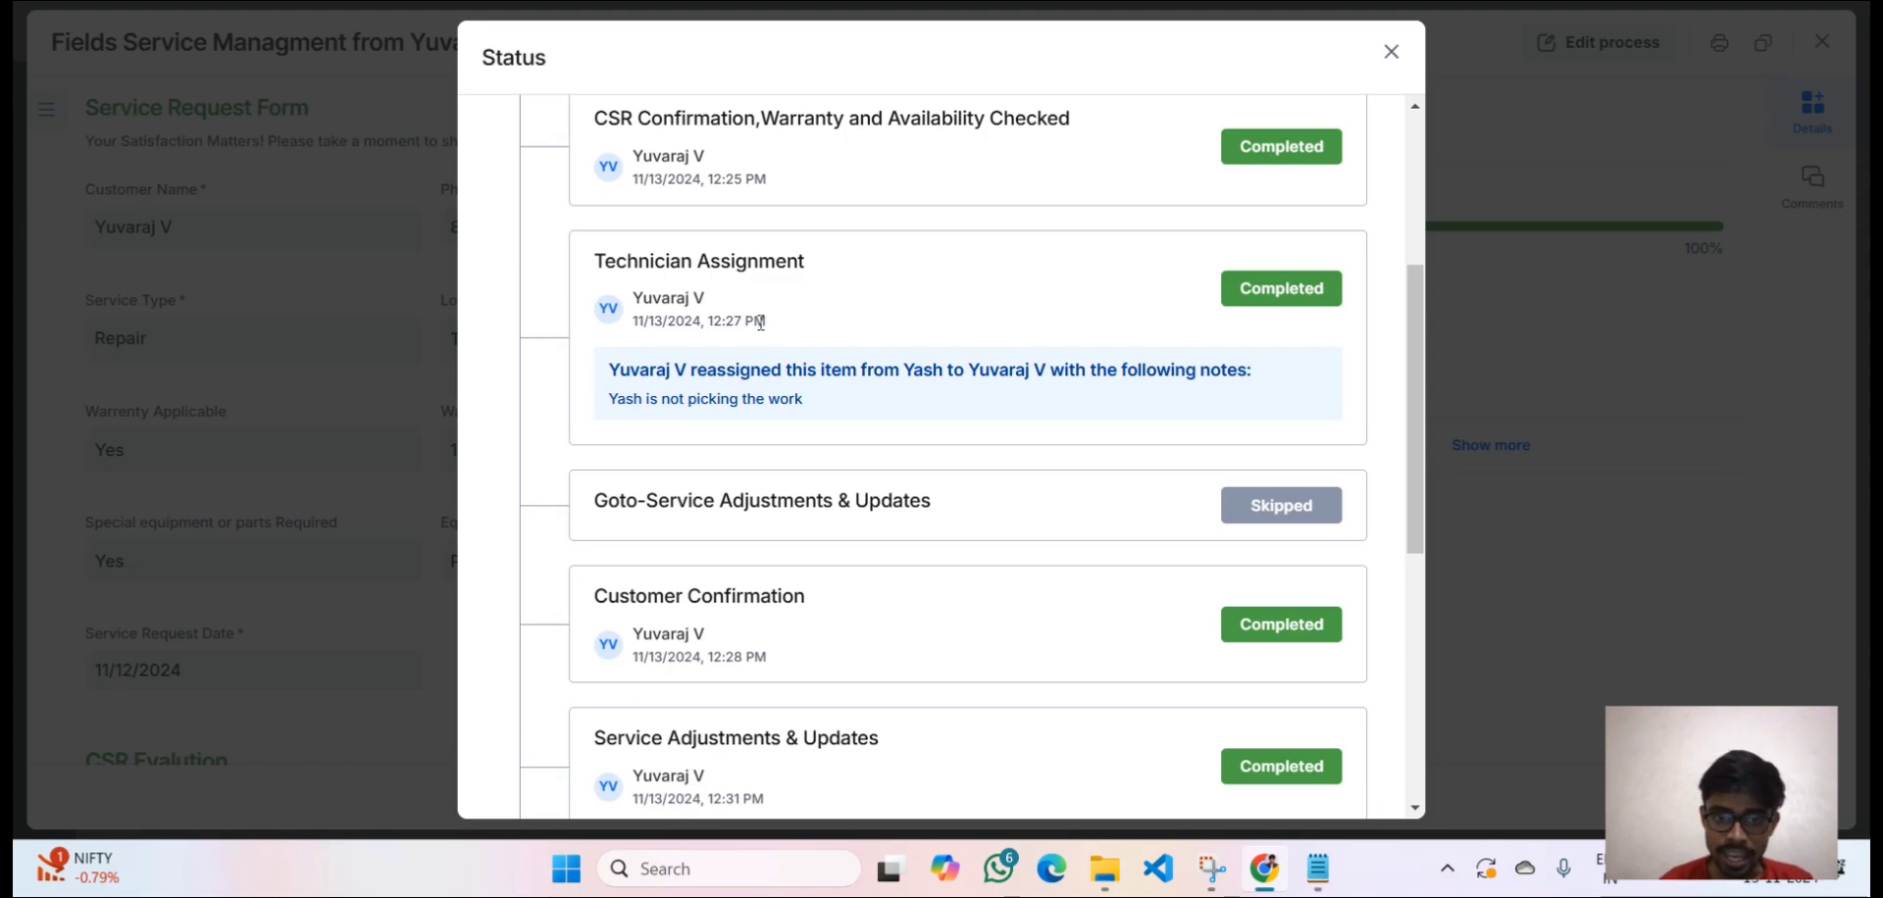
{"action": "scroll", "coordinate": [734, 520], "scroll_direction": "down", "scroll_amount": 1}
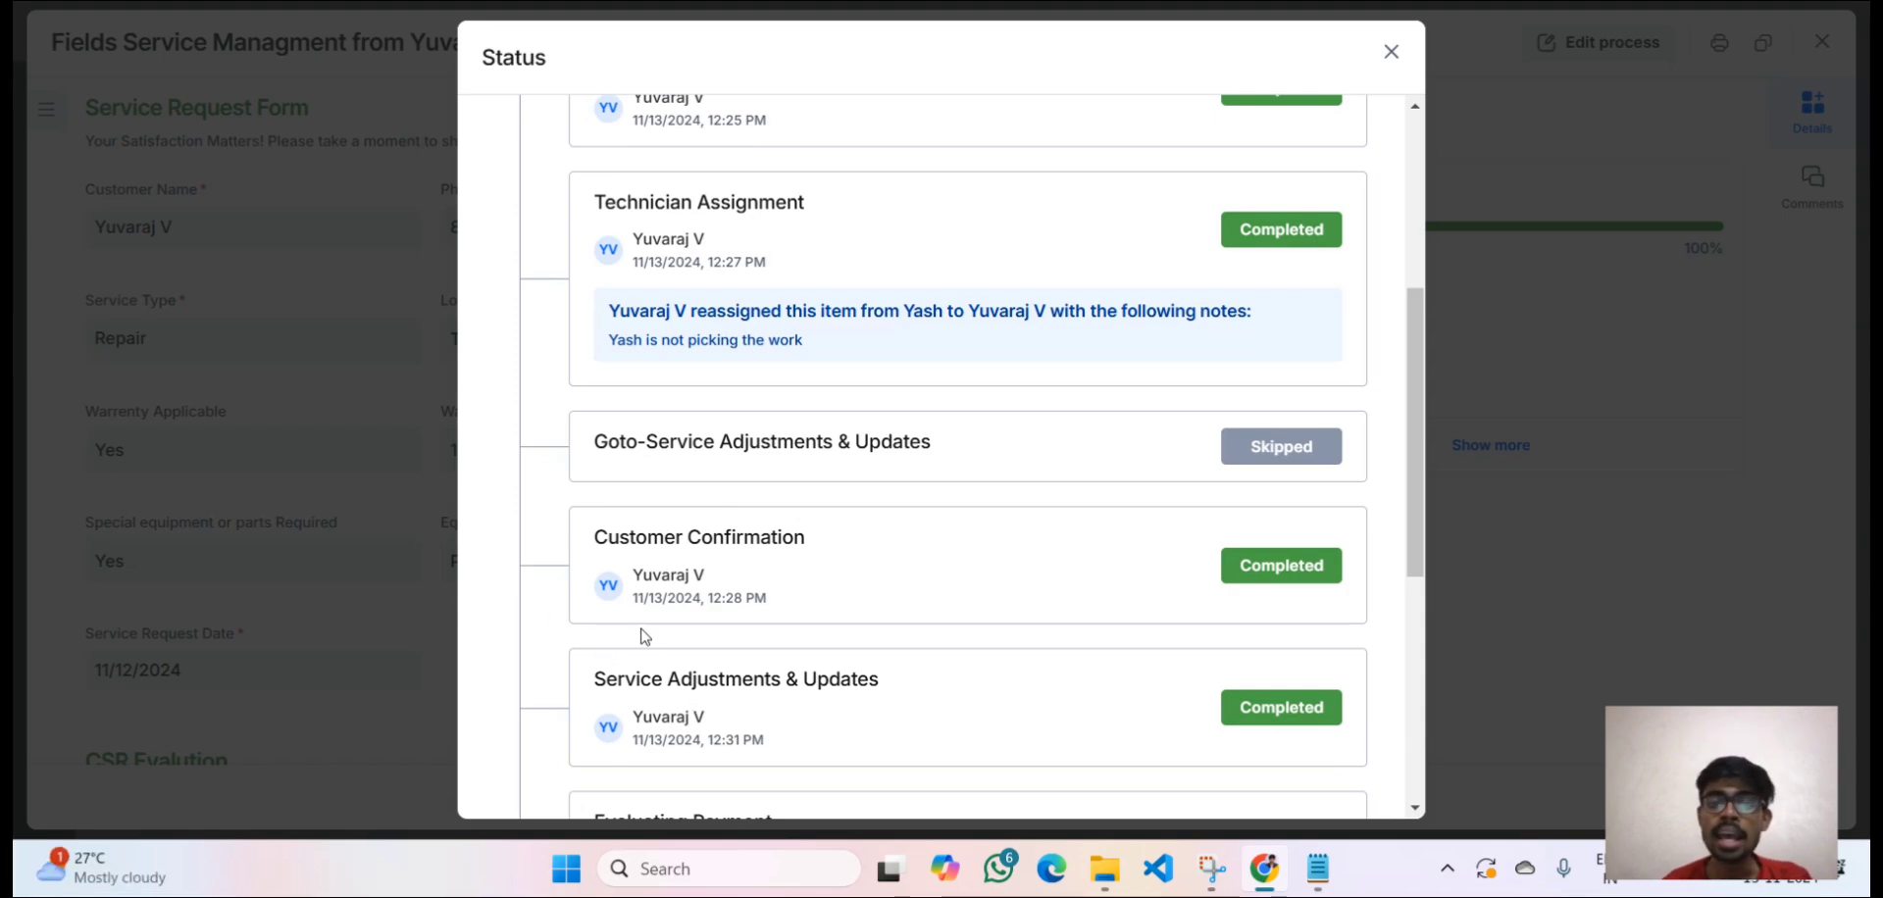
{"action": "left_click_drag", "start_coordinate": [593, 537], "coordinate": [812, 554]}
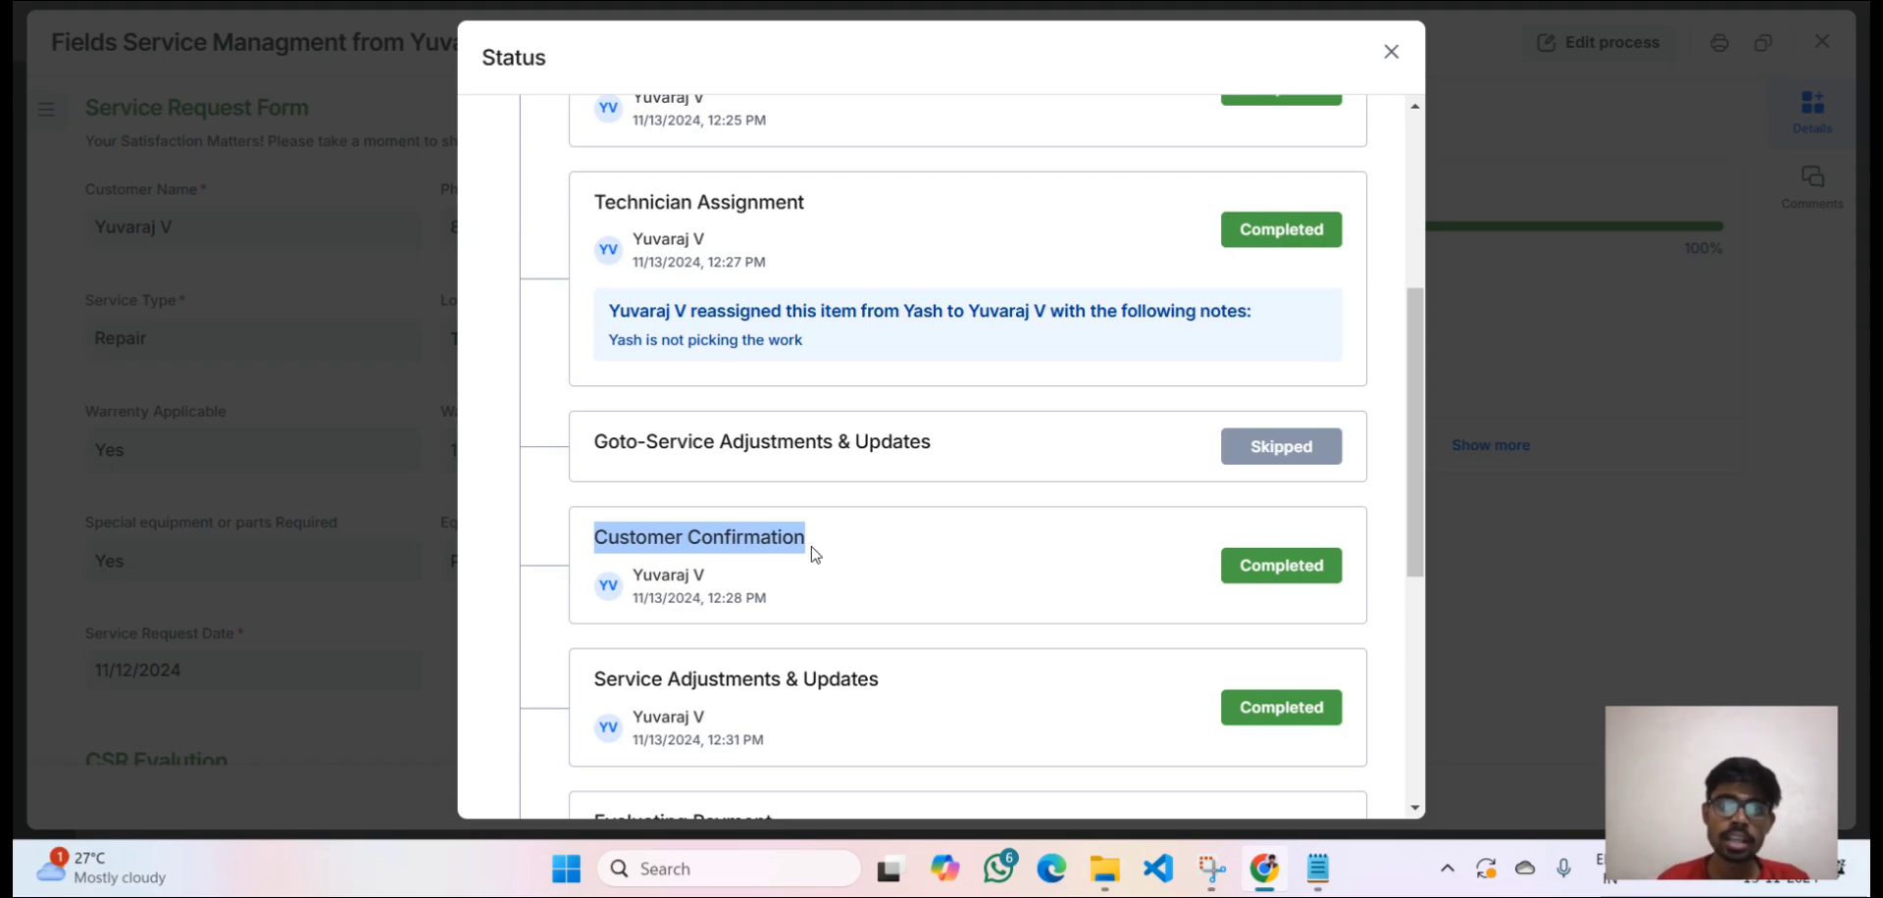
{"action": "scroll", "coordinate": [812, 554], "scroll_direction": "down", "scroll_amount": 1}
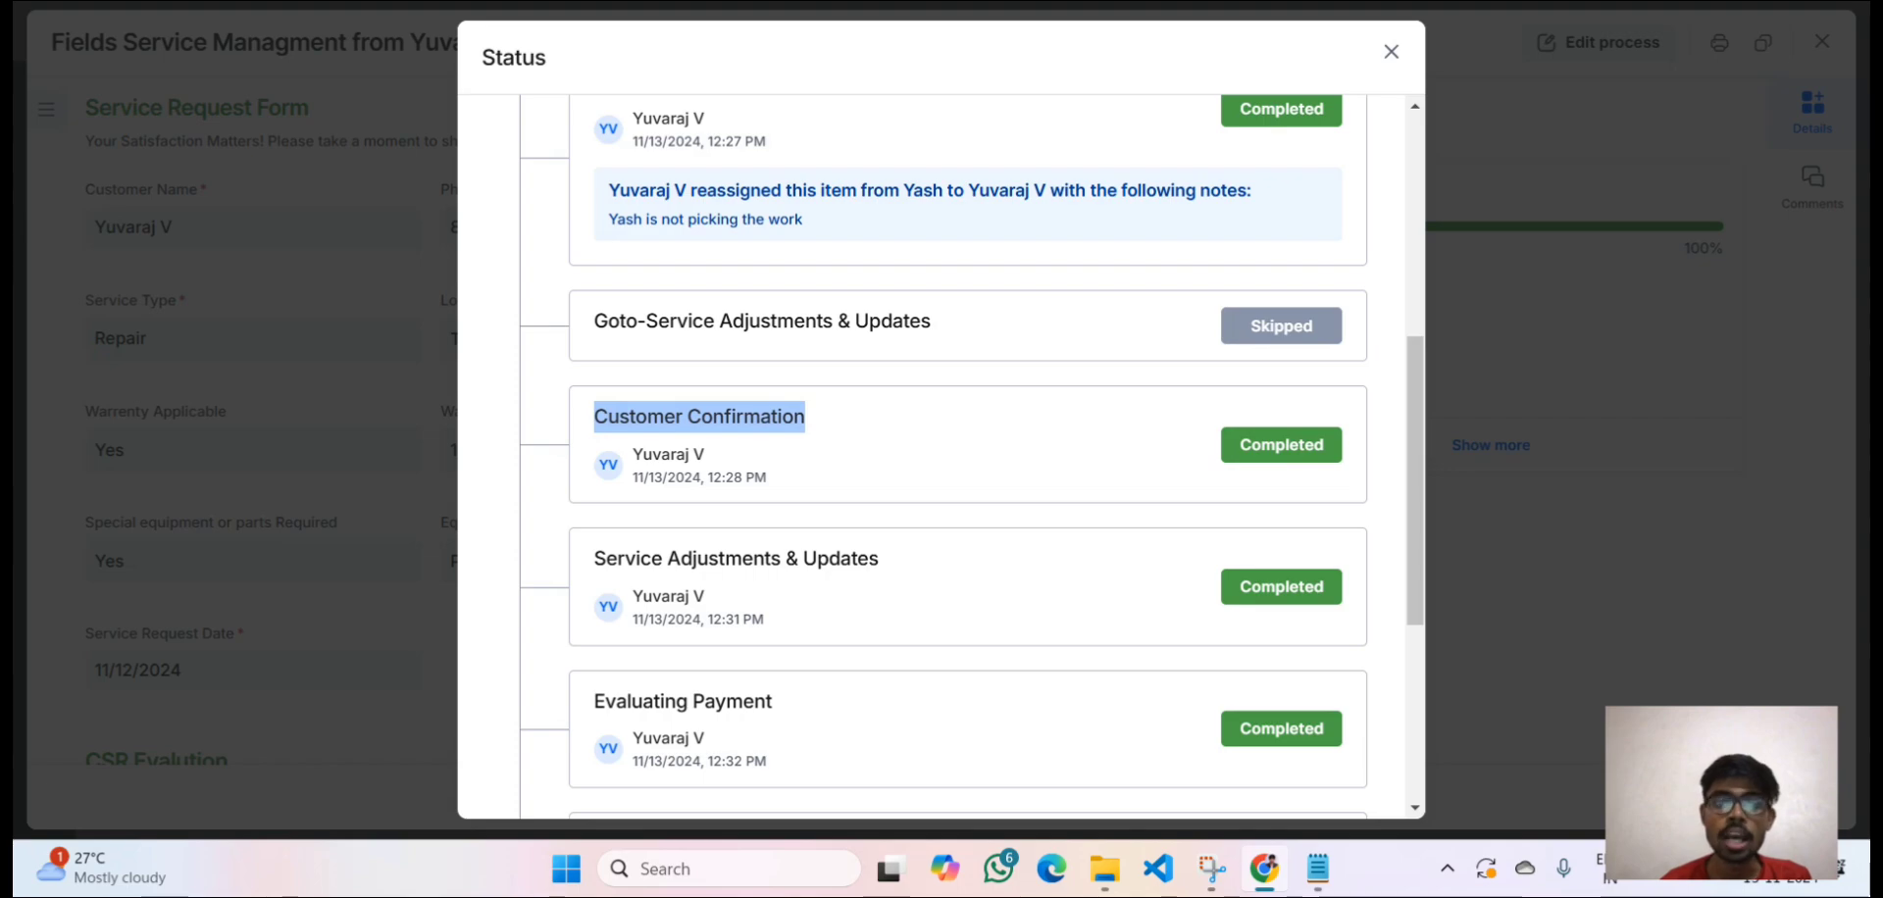
{"action": "key", "text": "Escape"}
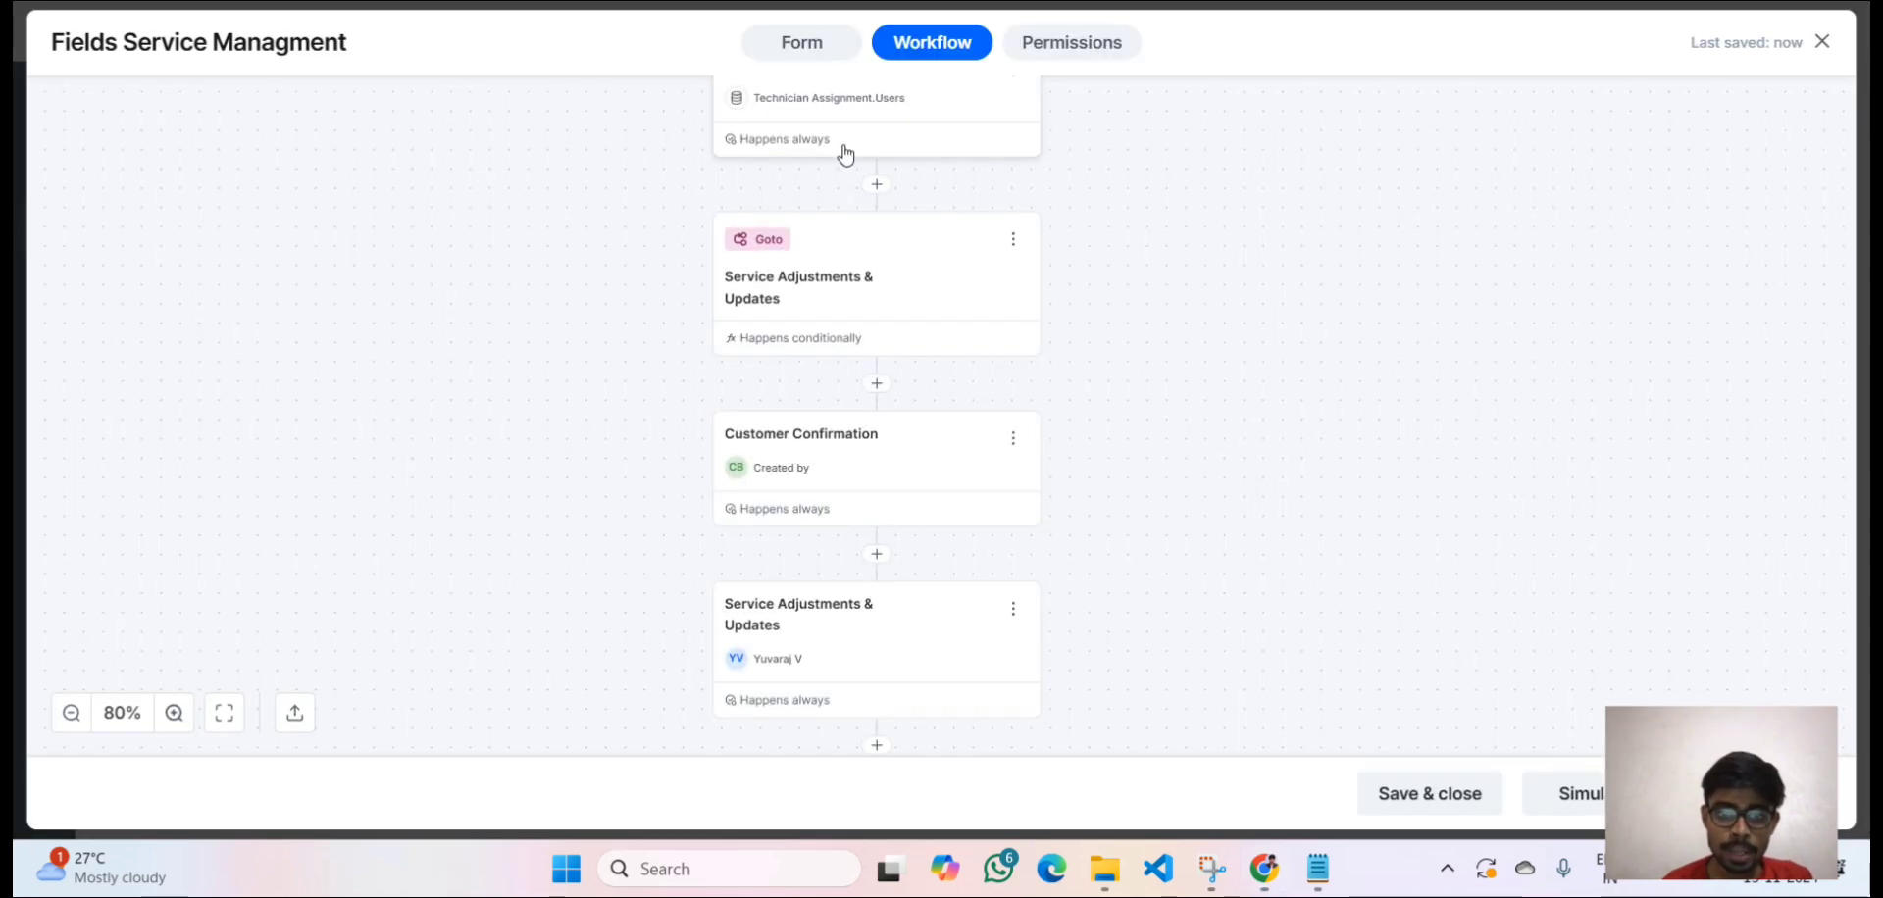
{"action": "left_click", "coordinate": [870, 314]}
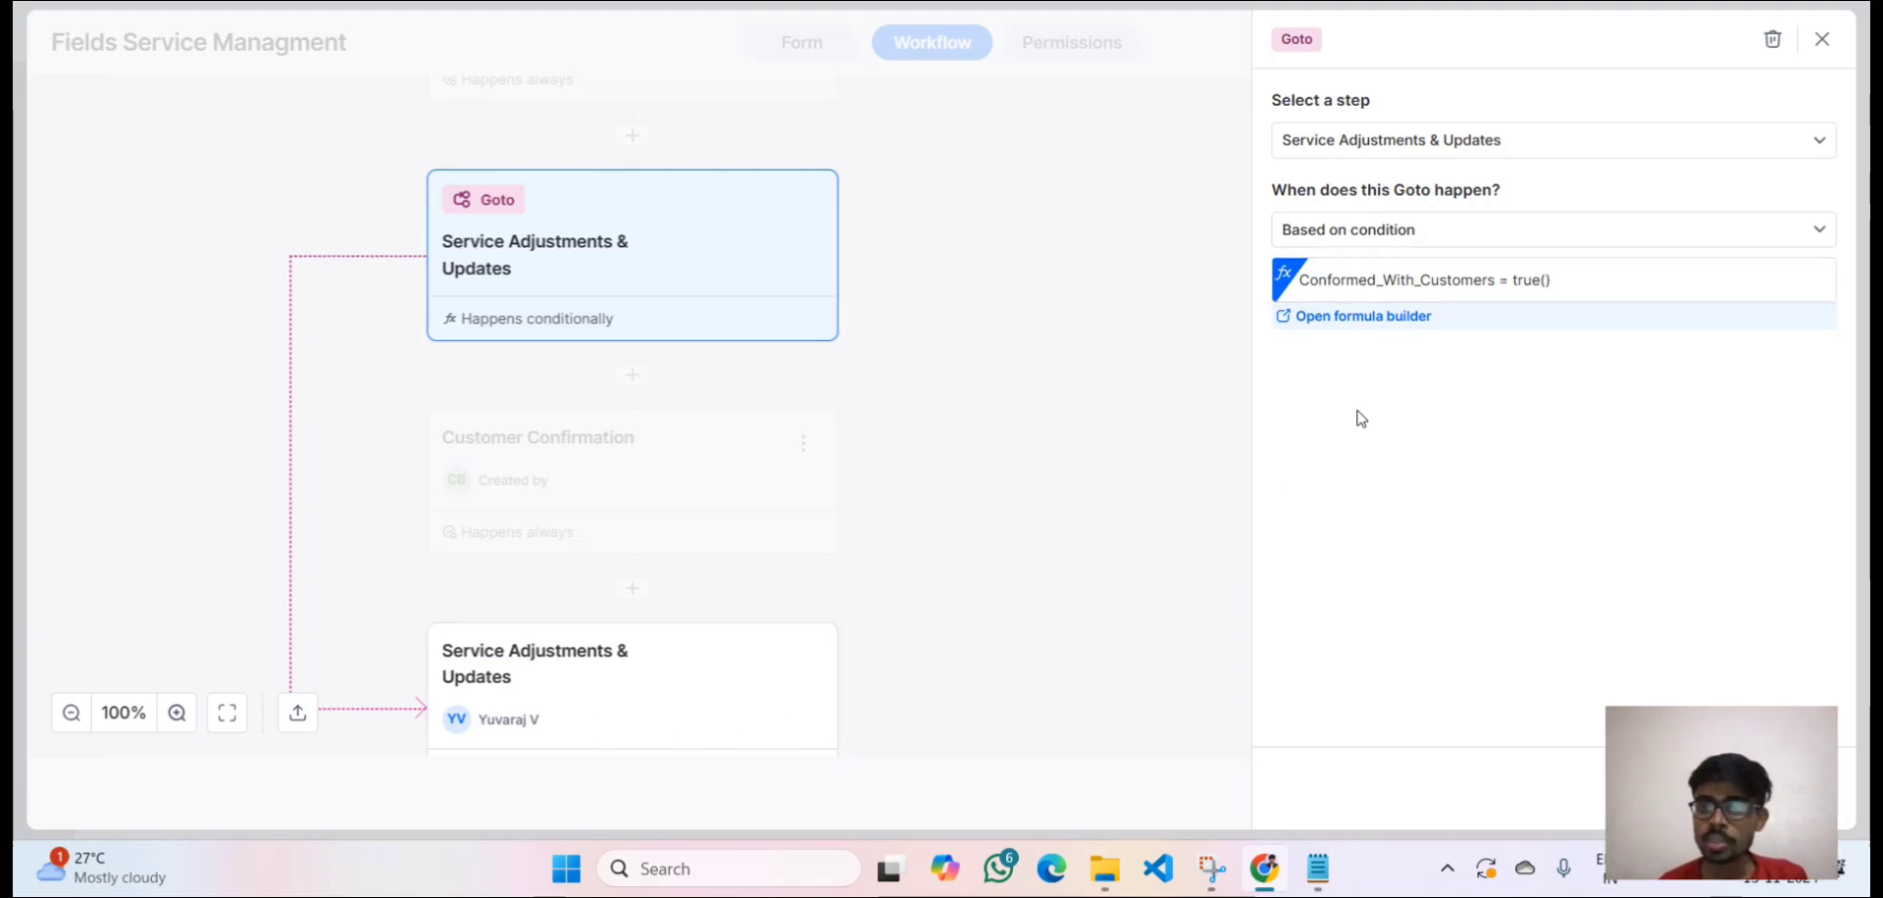
{"action": "left_click", "coordinate": [1819, 41]}
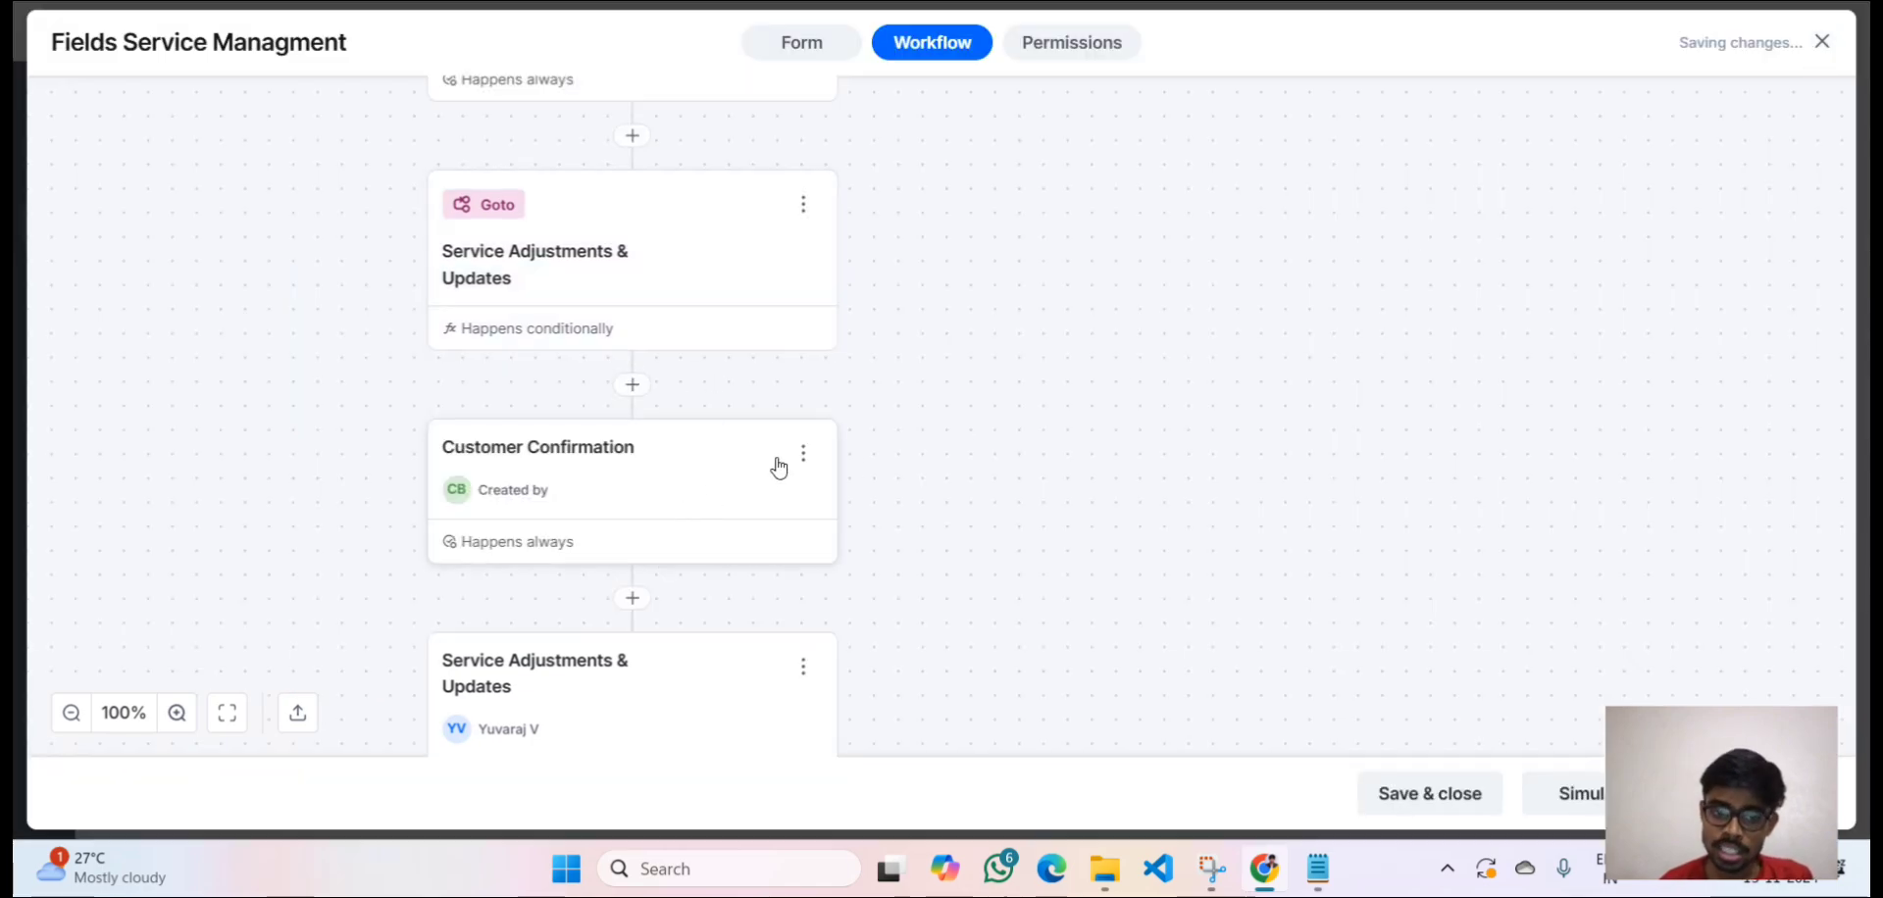